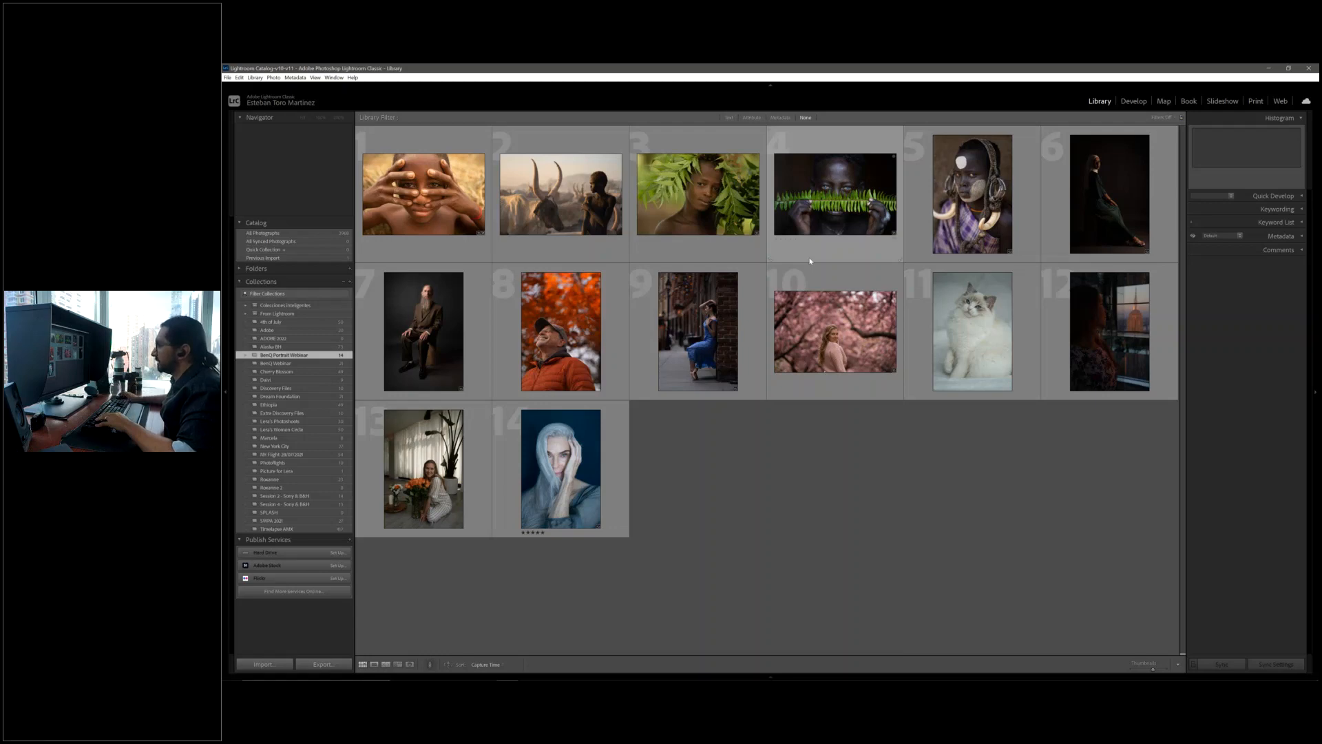
Open the portrait of the child among green leaves for developing and create a Select Subject mask.
double_click(705, 215)
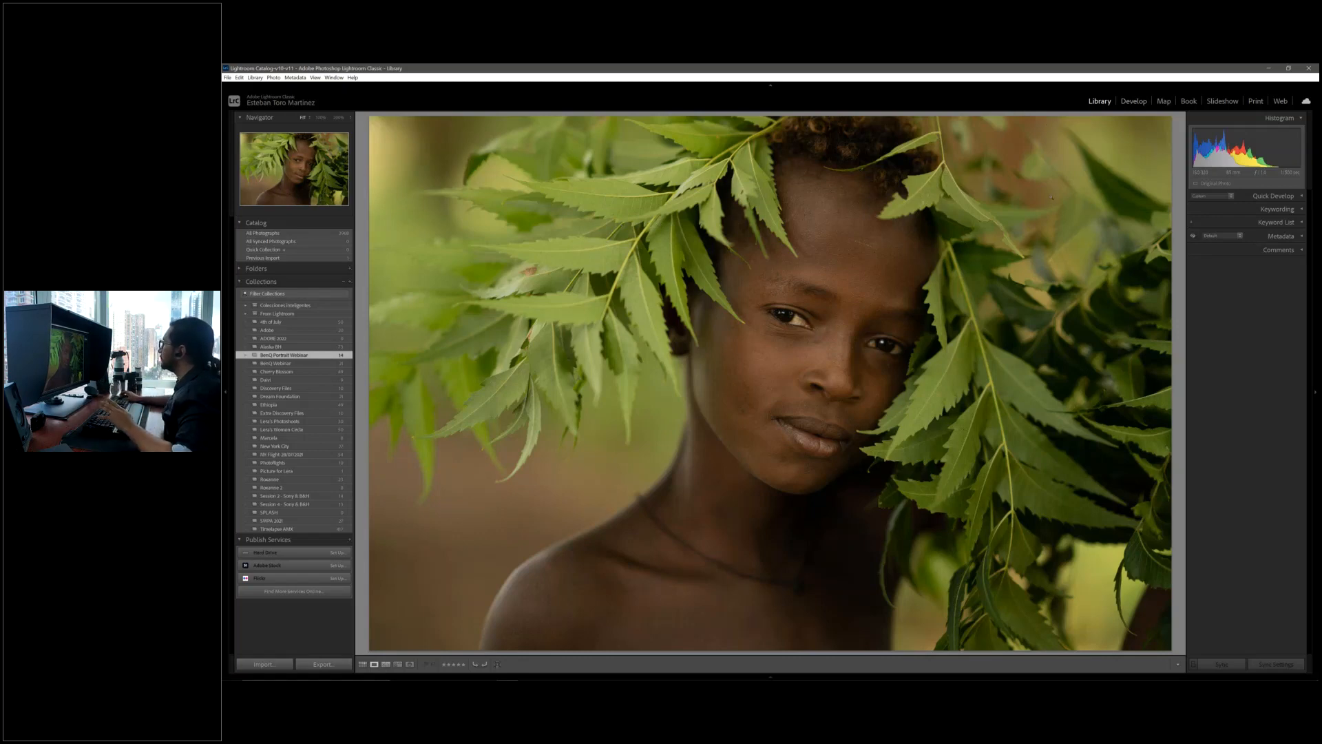
click(1133, 101)
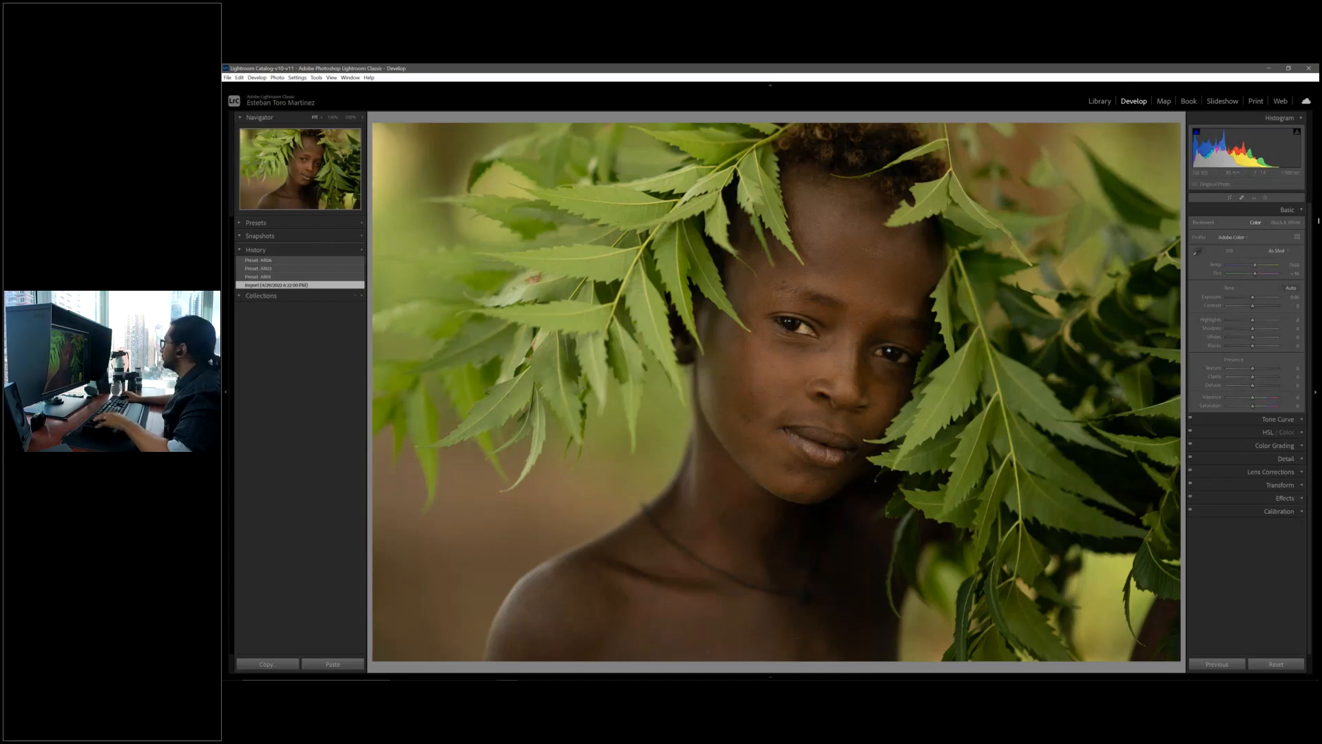
click(1275, 199)
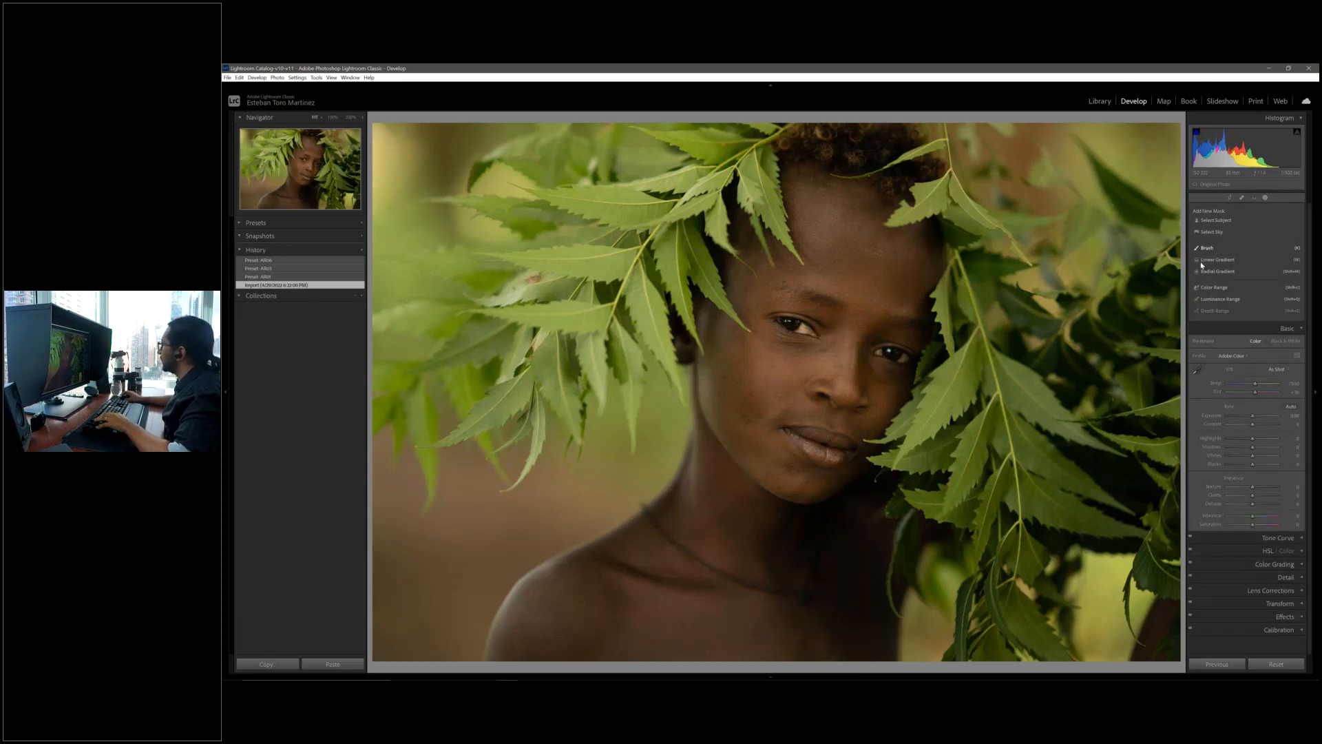
click(1219, 221)
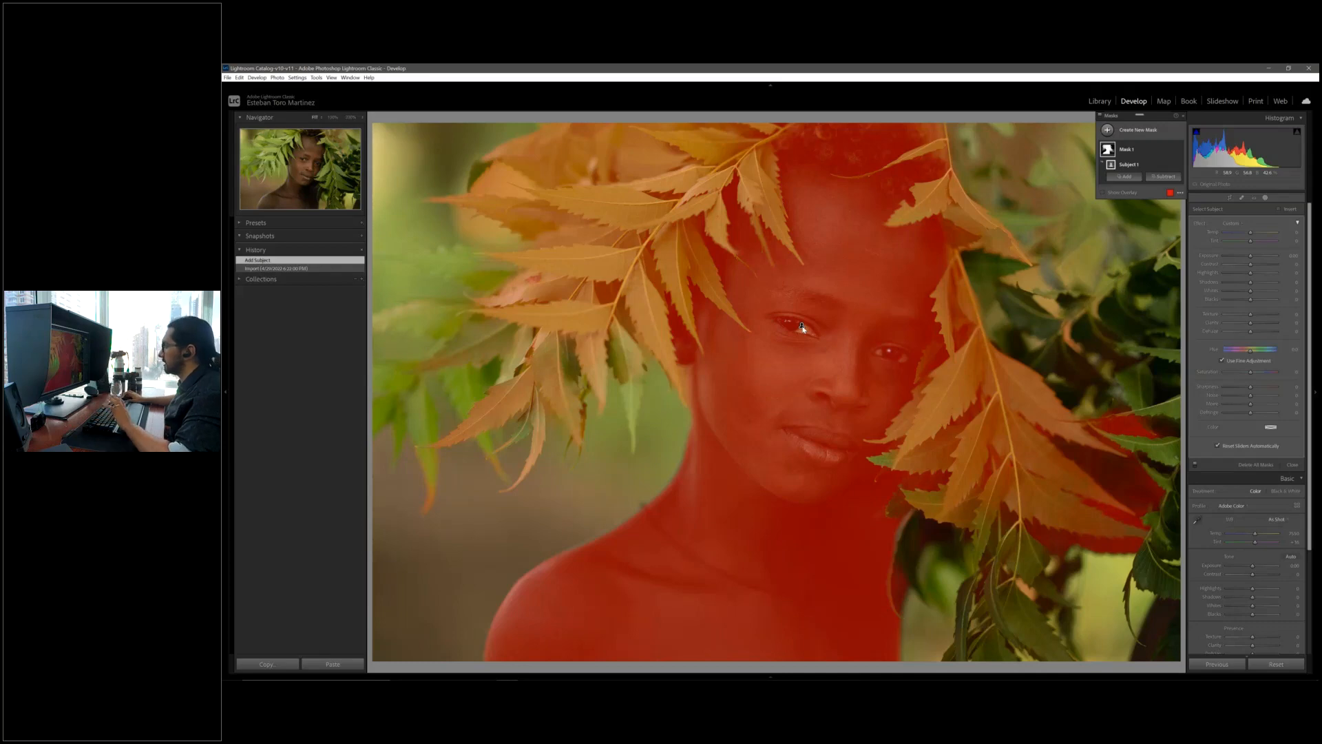
Turn off the red mask overlay and raise the exposure of the subject mask to brighten the child.
key(o)
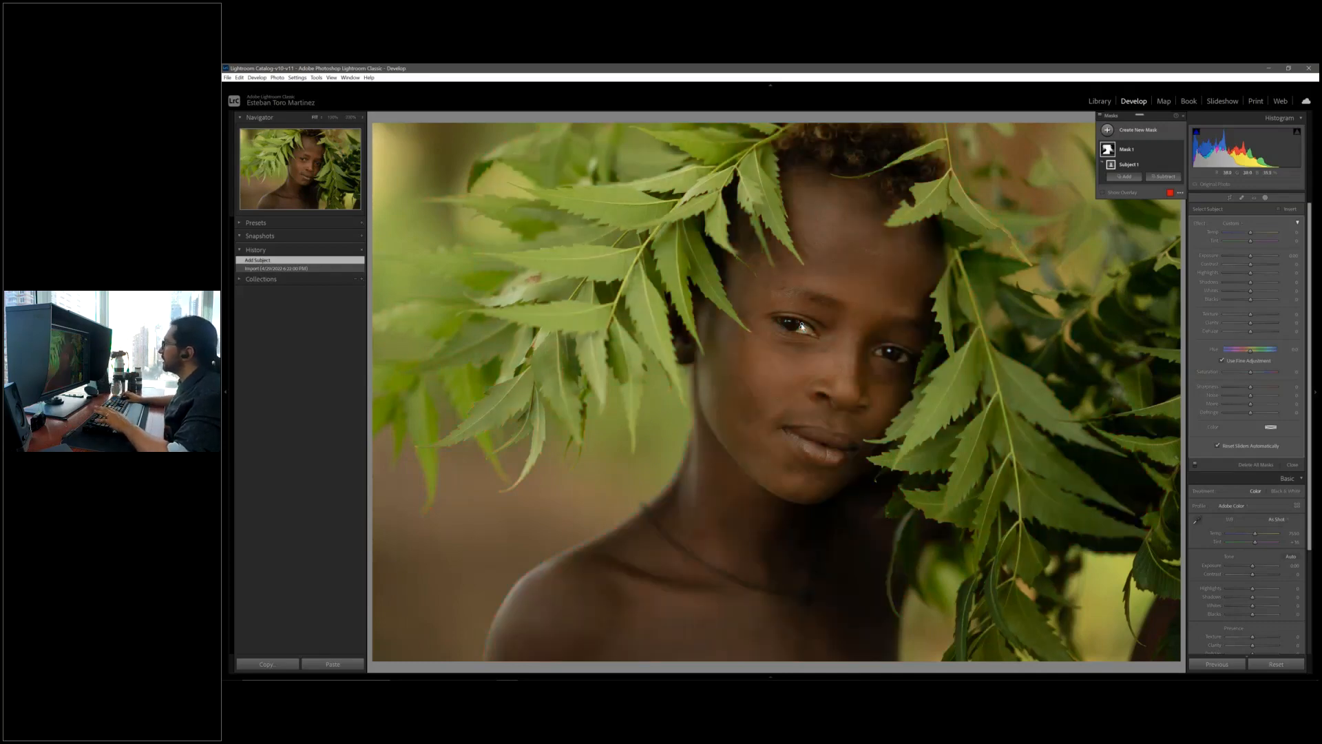
key(o)
key(o)
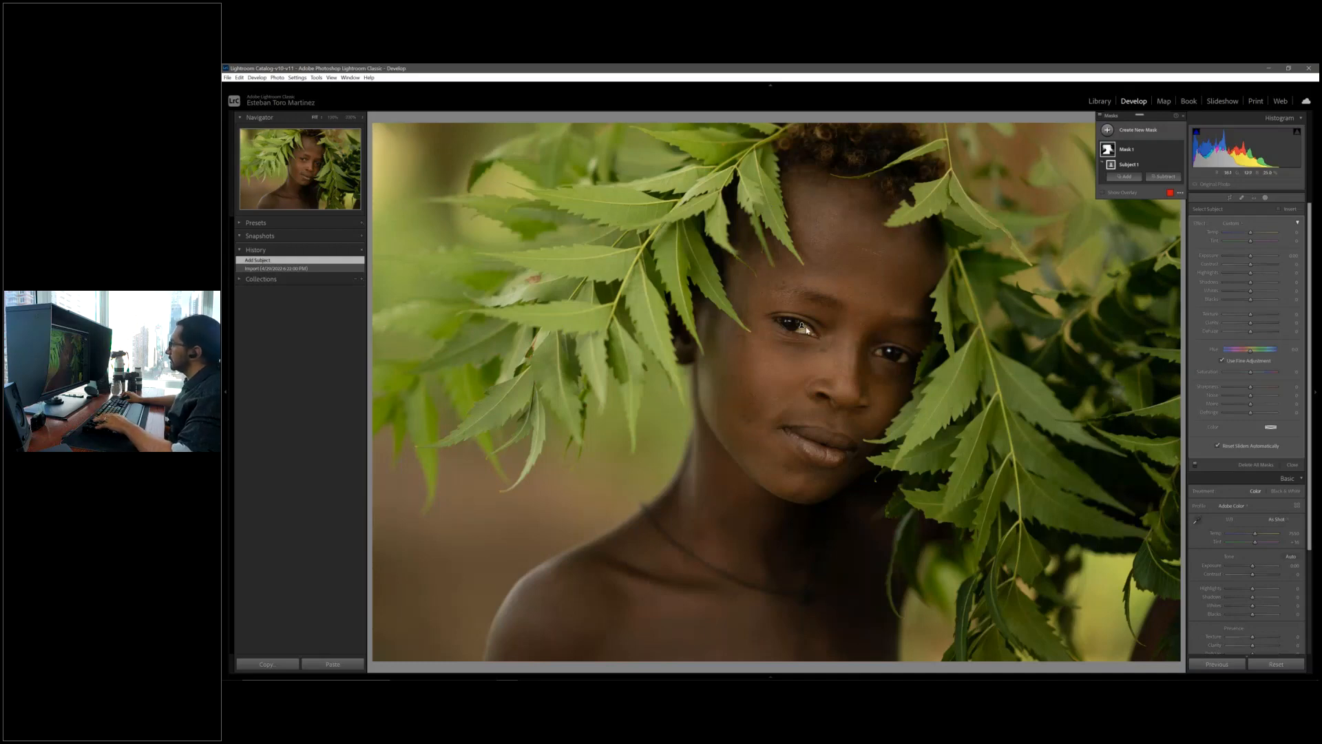
mouse_move(802, 325)
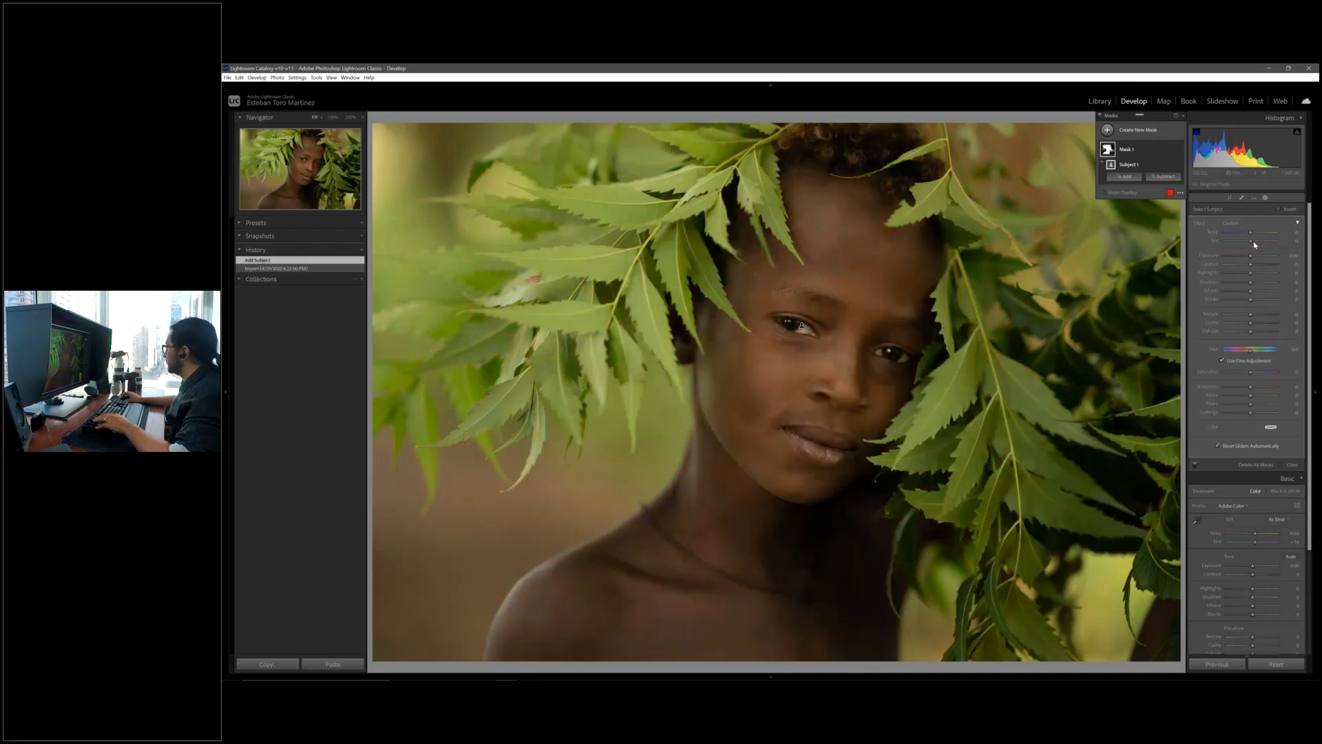
drag(1255, 258, 1256, 260)
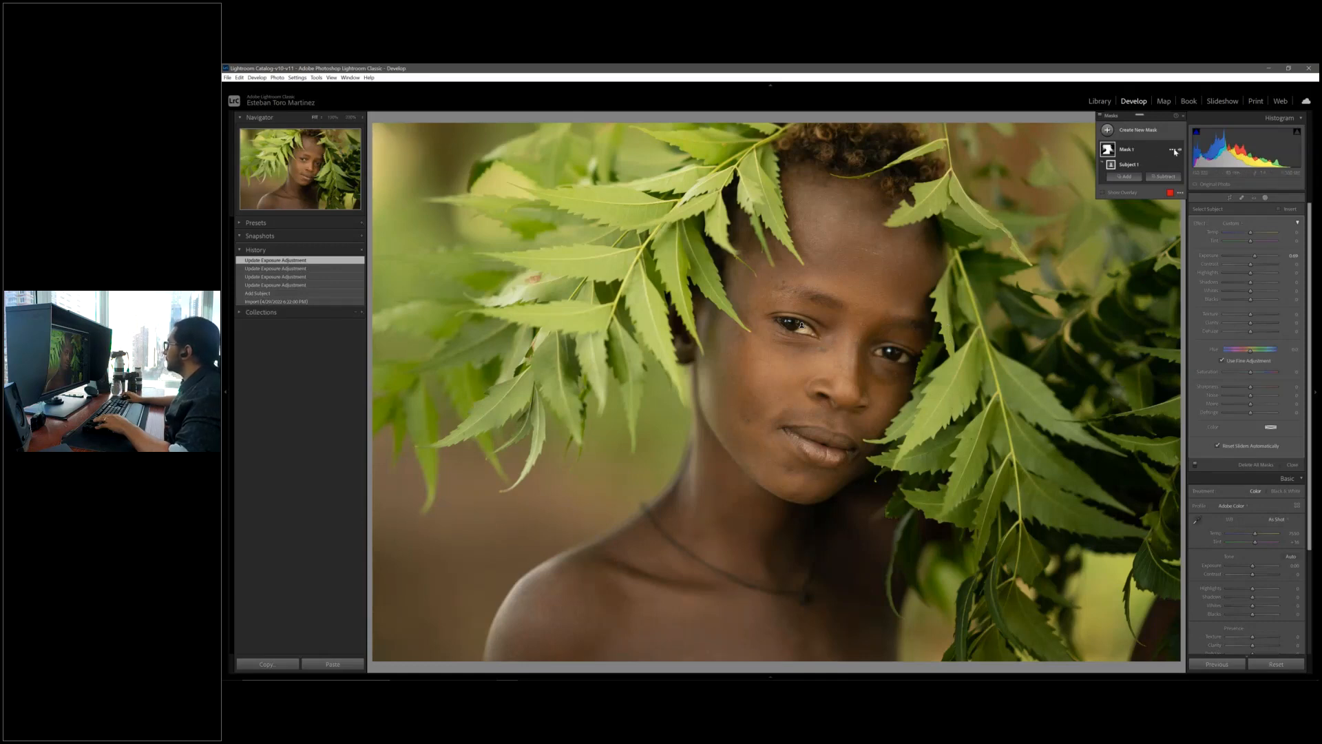
Duplicate Mask 1 and invert the subject selection in the copy so it covers the background.
click(1172, 150)
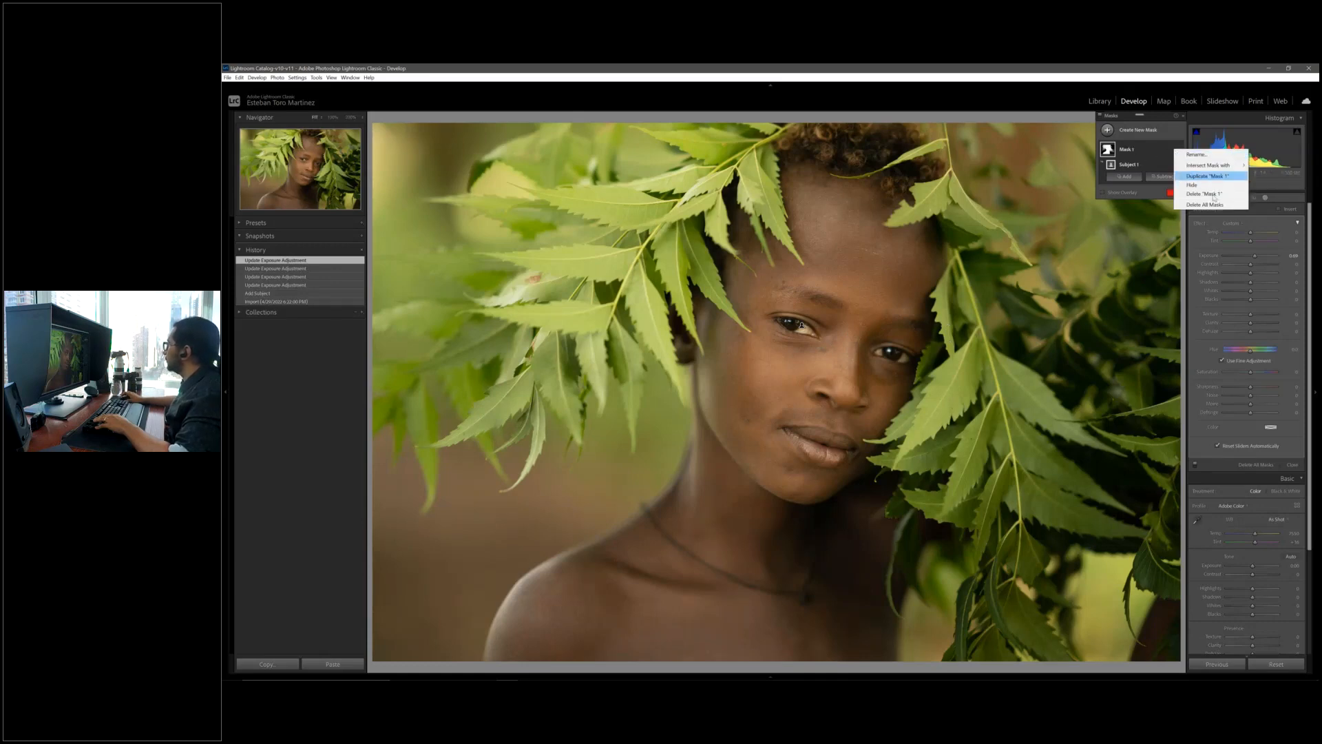
click(1211, 177)
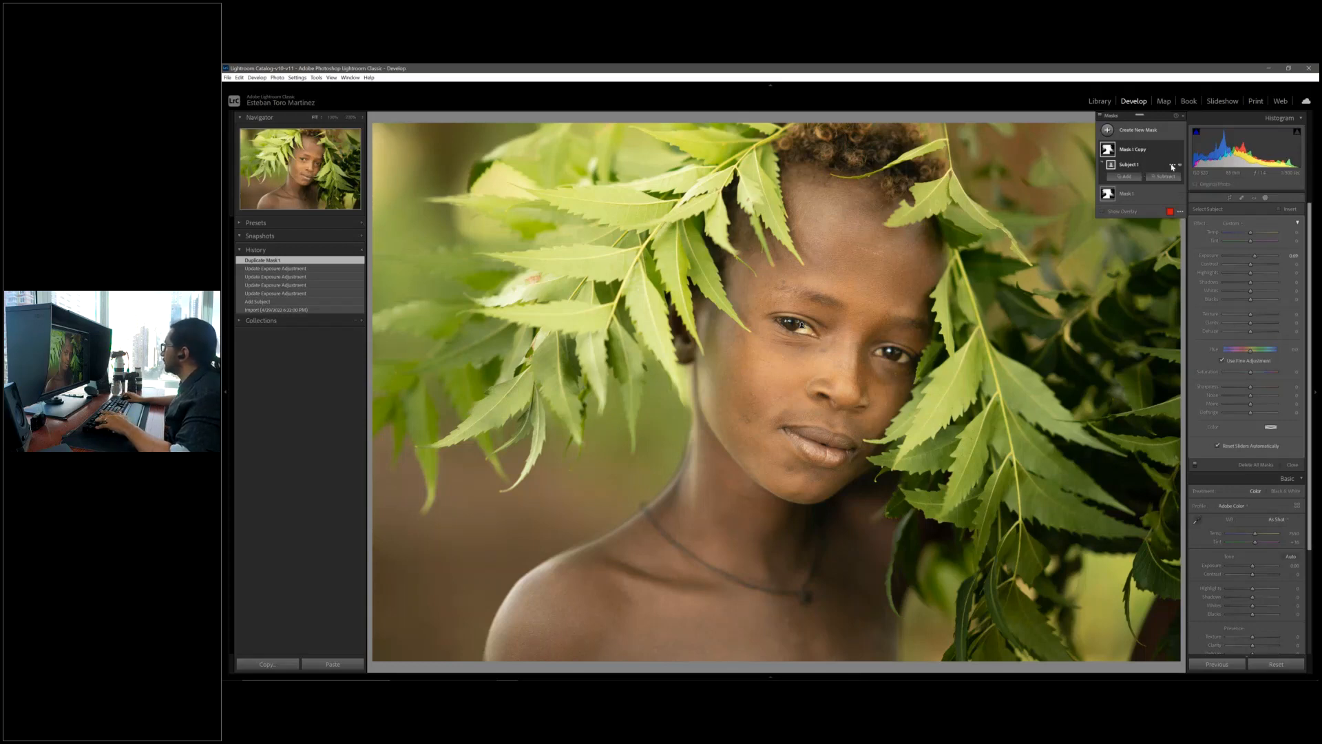
click(1172, 166)
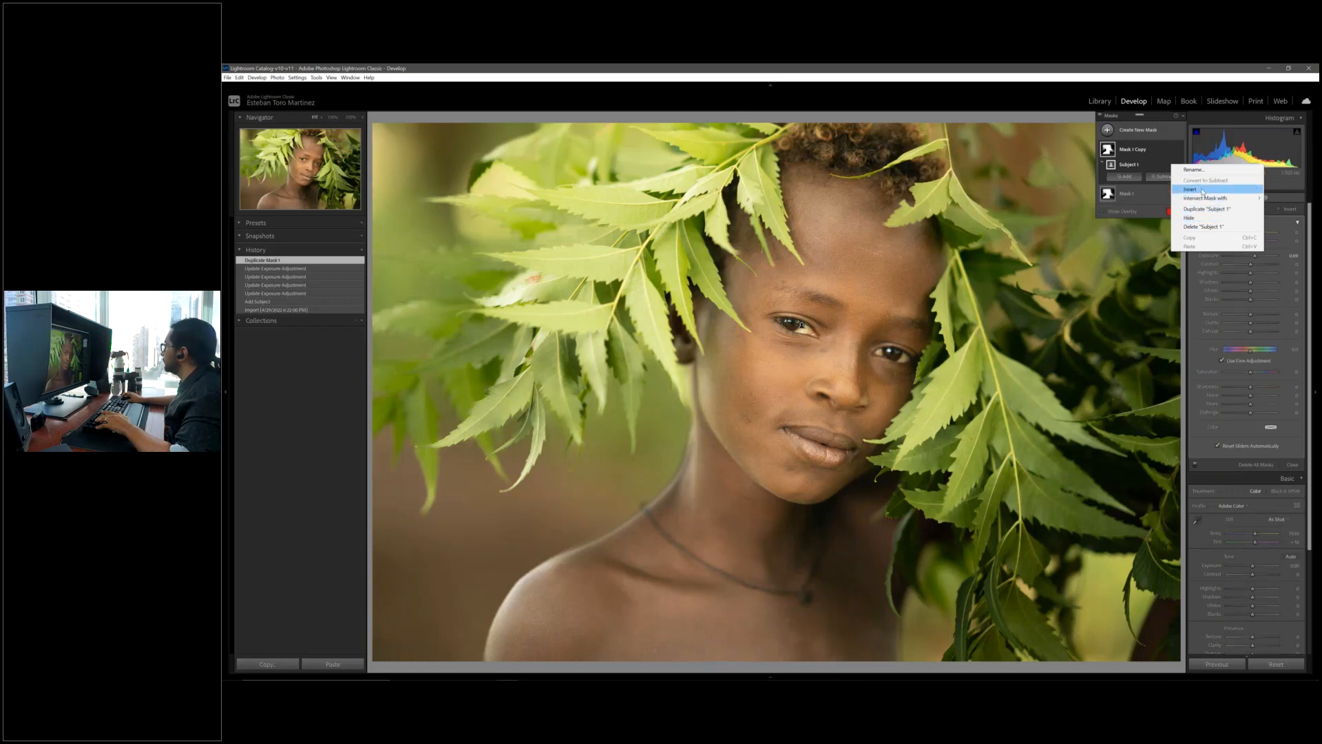
click(1203, 190)
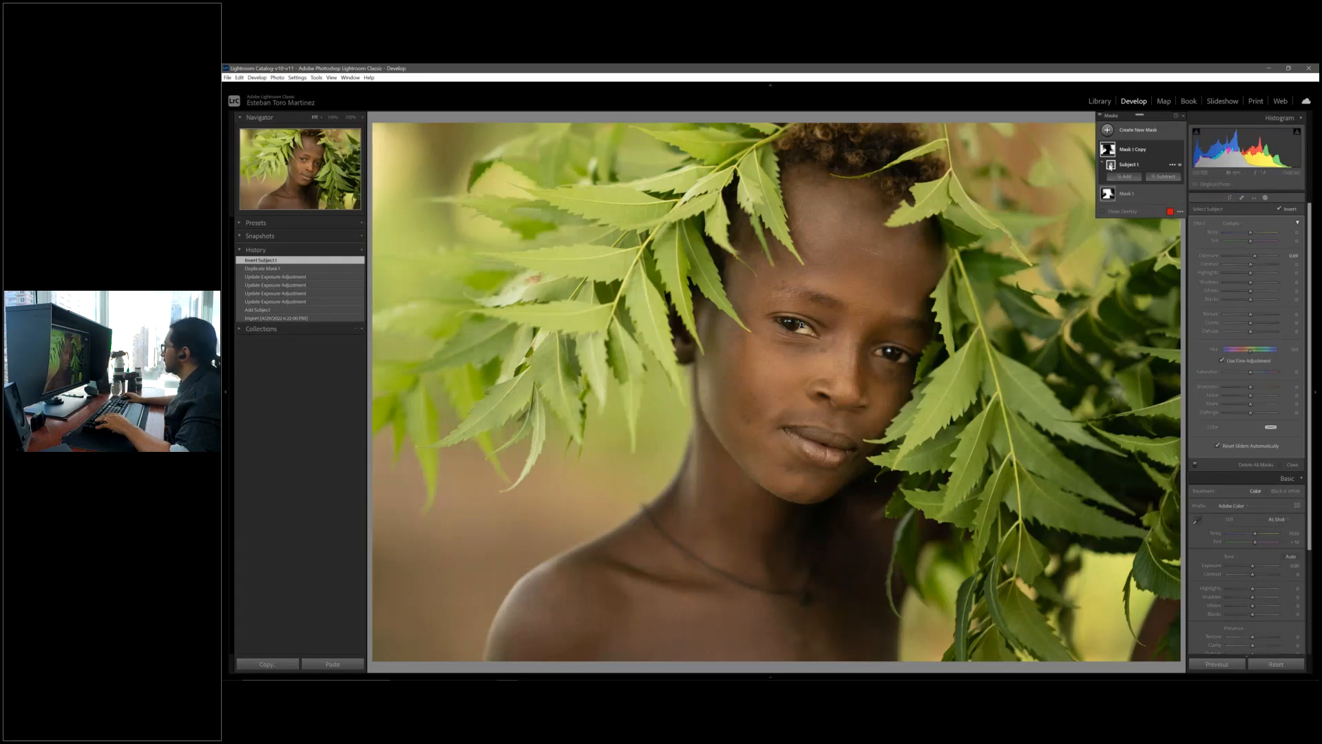
Lower the exposure of the inverted Mask 1 Copy to darken the background, and collapse the mask list.
mouse_move(1112, 168)
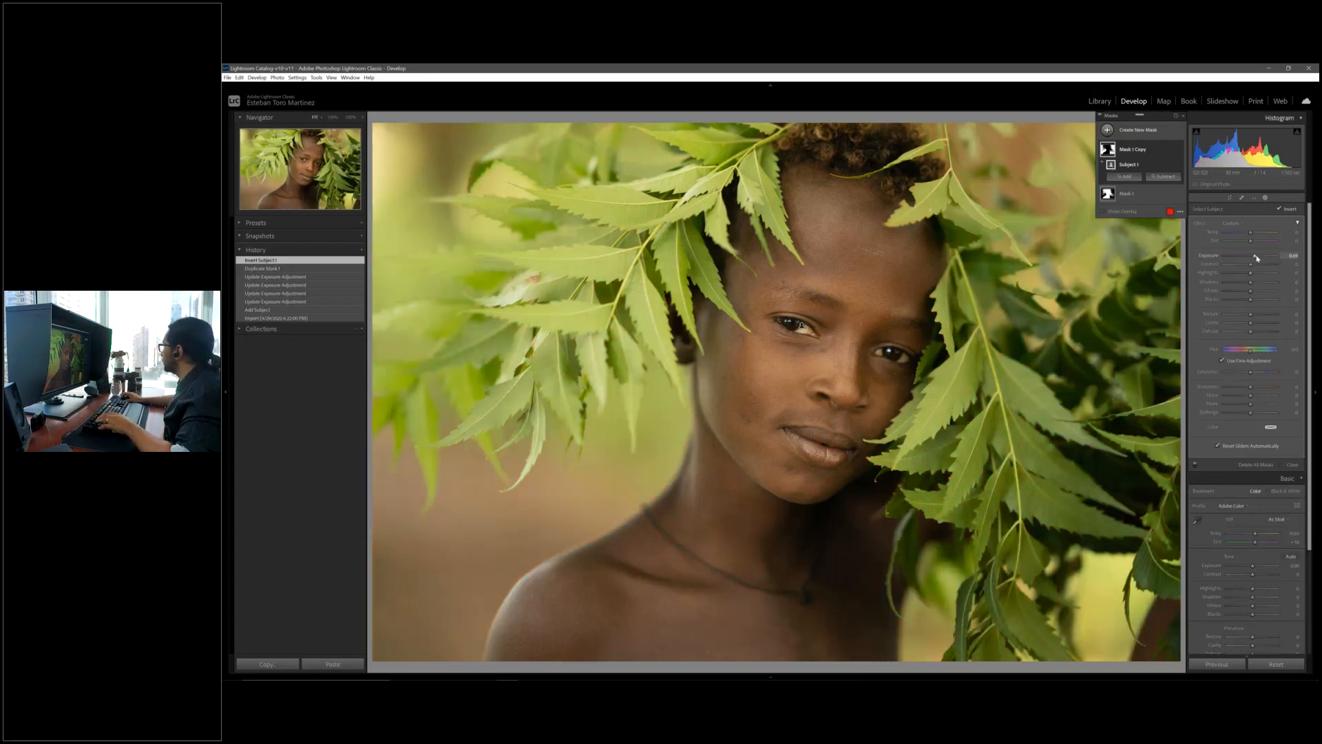
drag(1256, 257, 1245, 258)
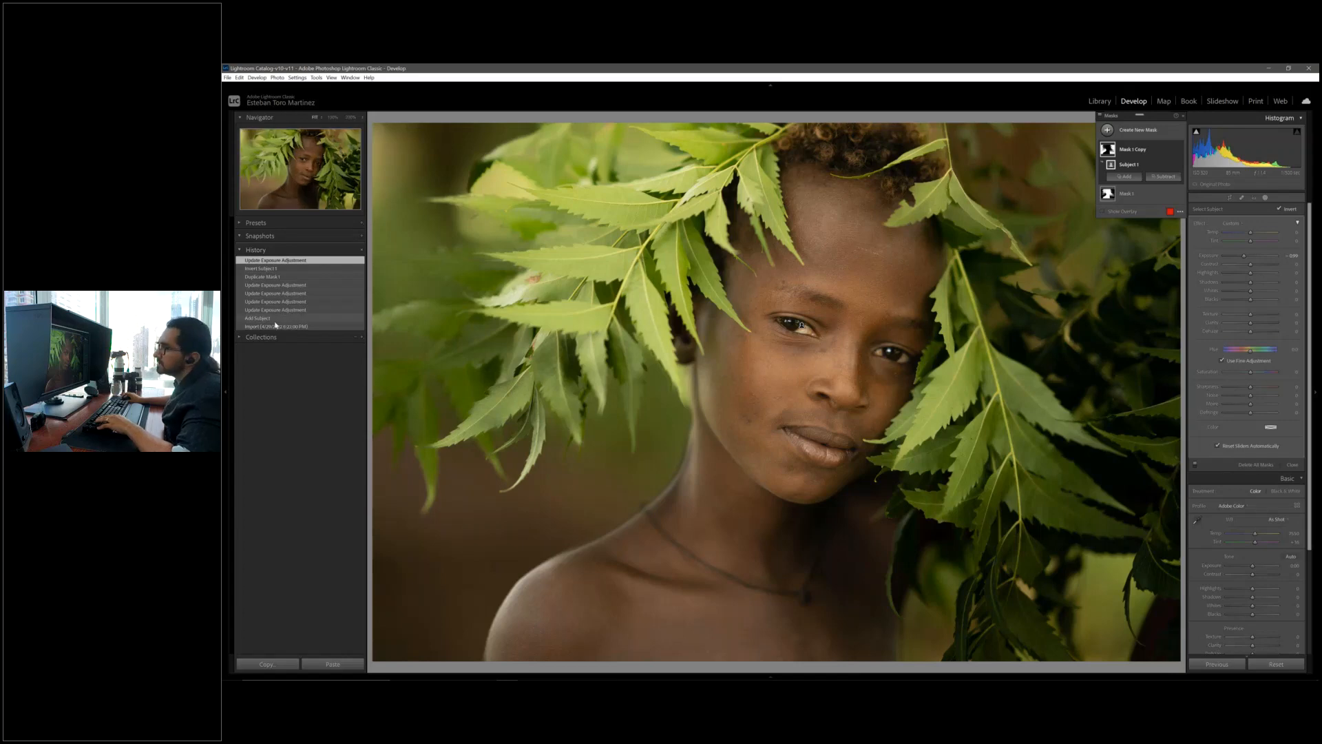
click(1183, 116)
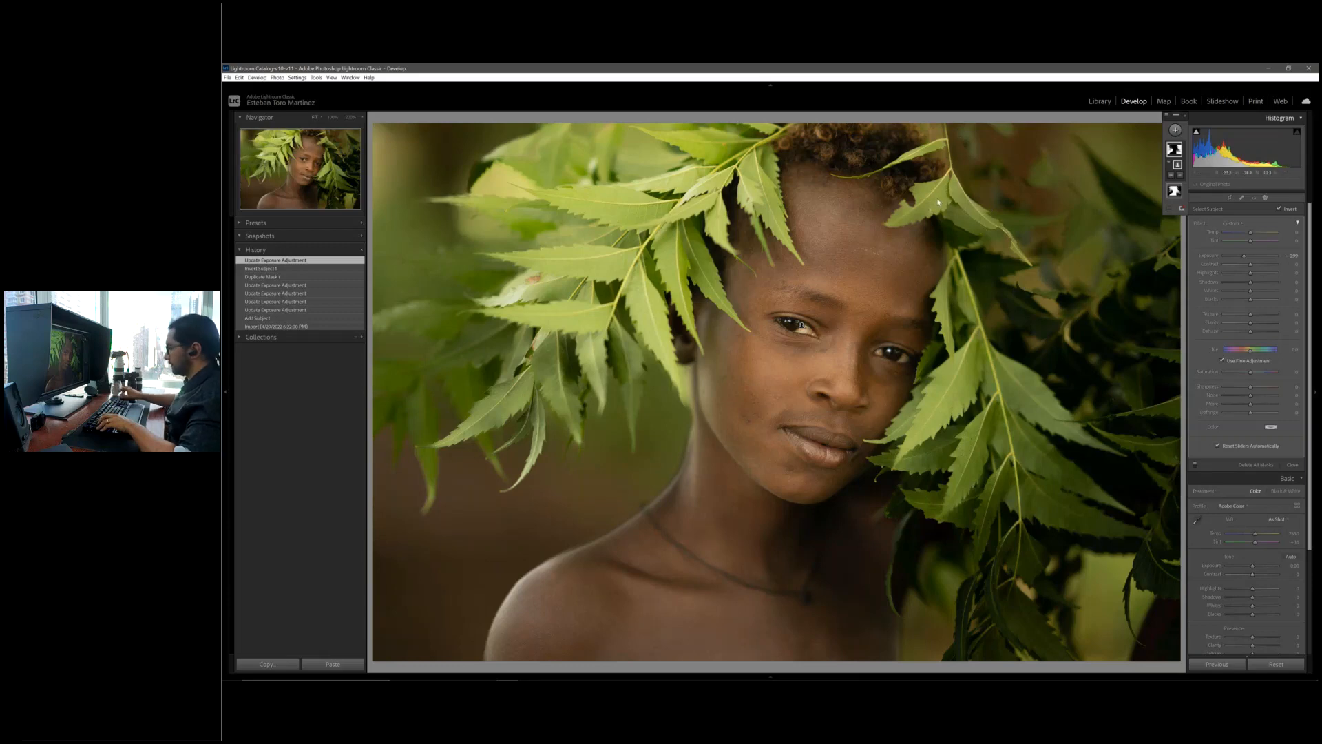
Compare the before and after versions side by side without the side panels, and return to the editing view.
key(Tab)
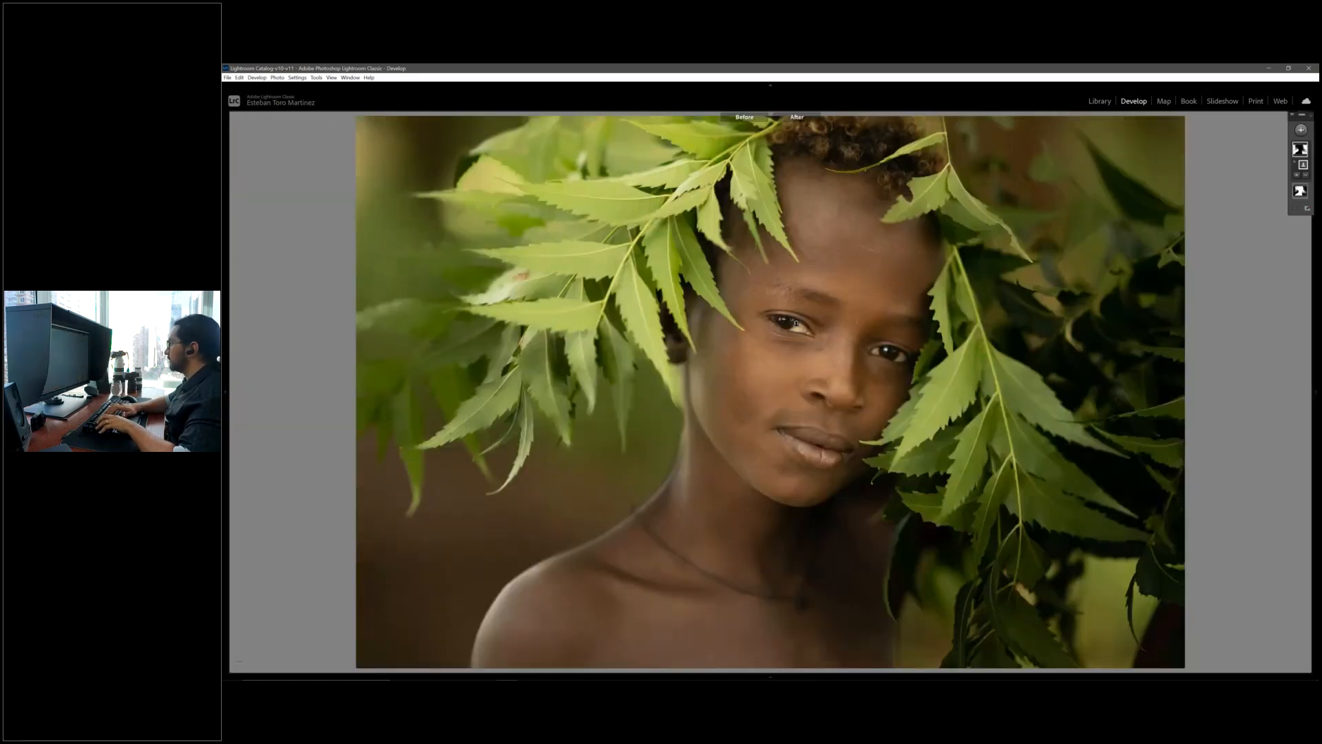
key(y)
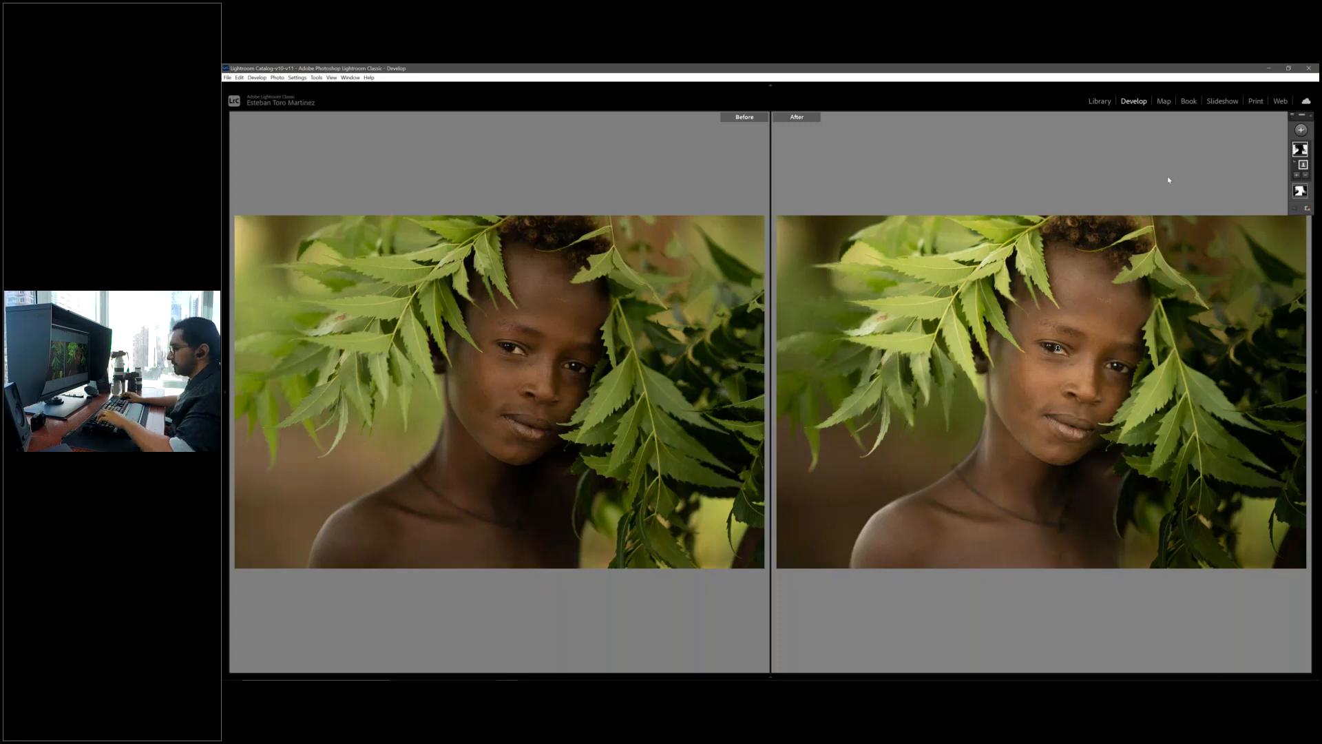
key(F8)
key(F7)
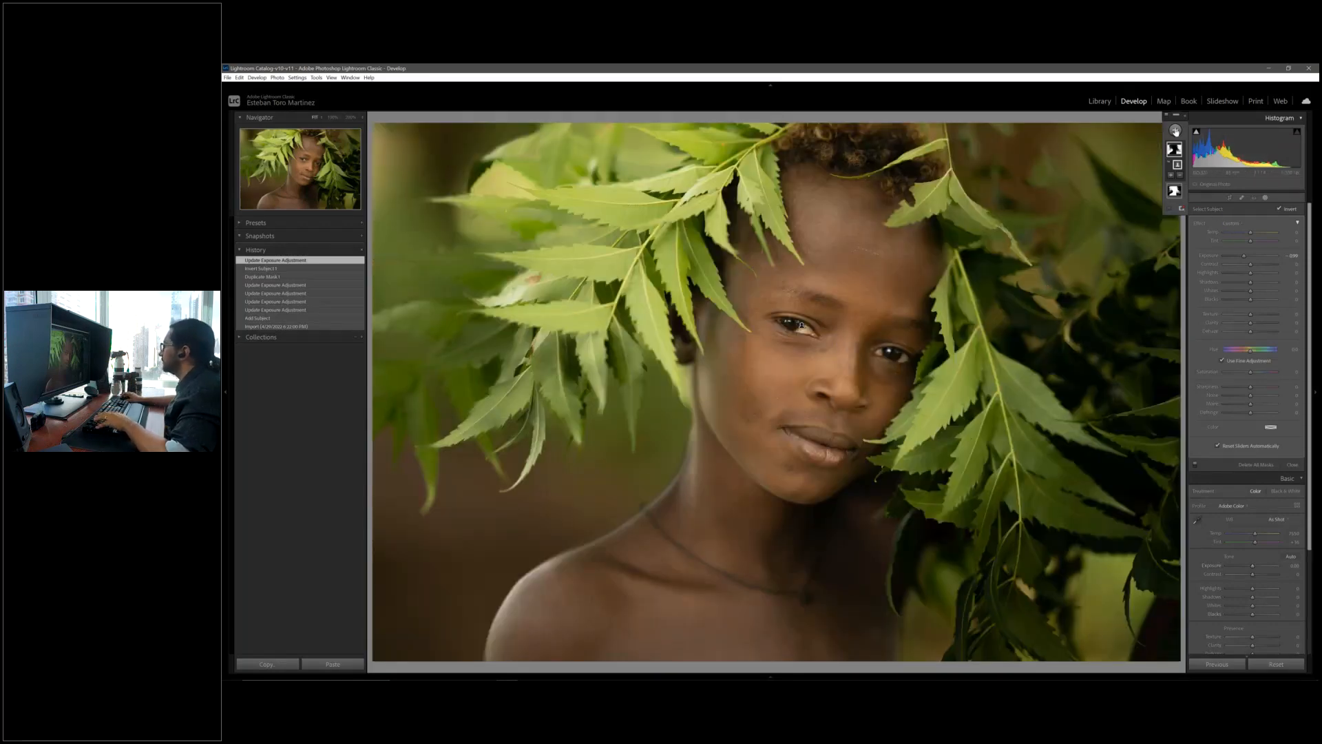
Add a brush mask with reduced exposure and paint over the bright leaves beside the child's head in the photo's upper left.
click(1176, 130)
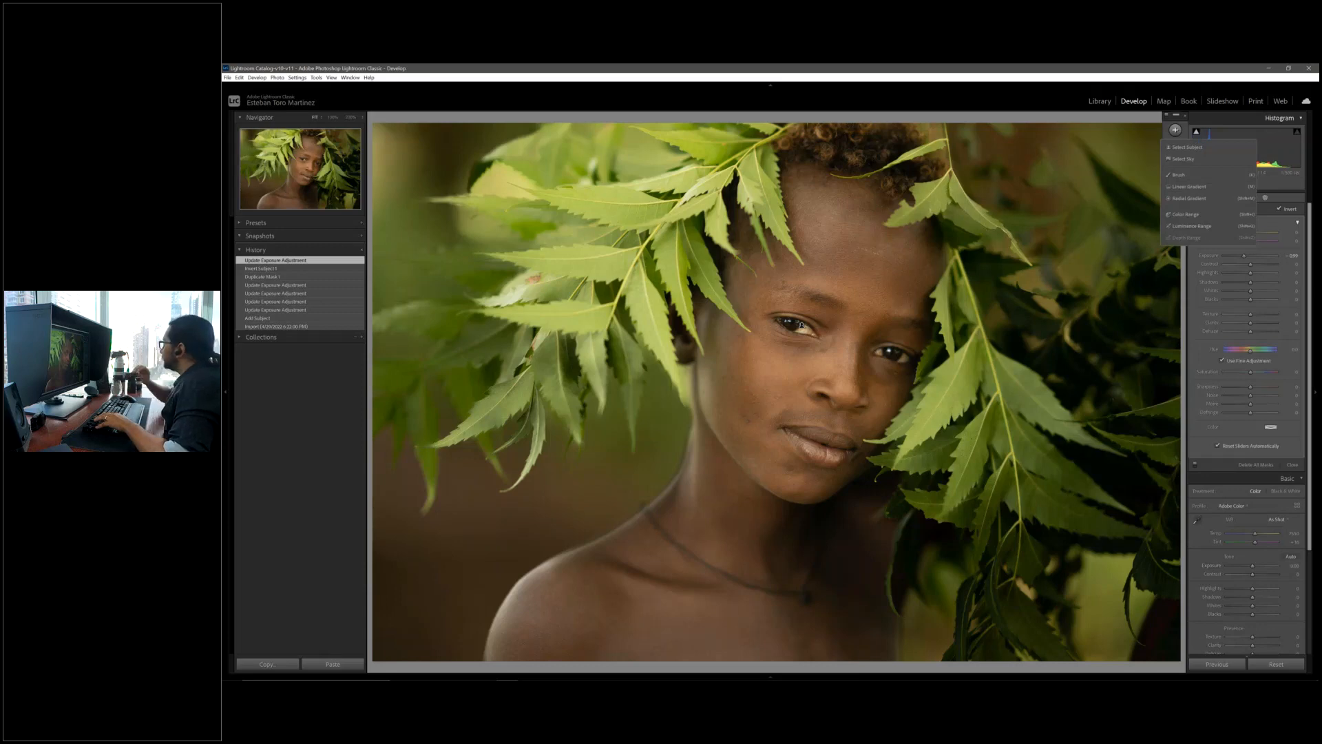
click(1183, 174)
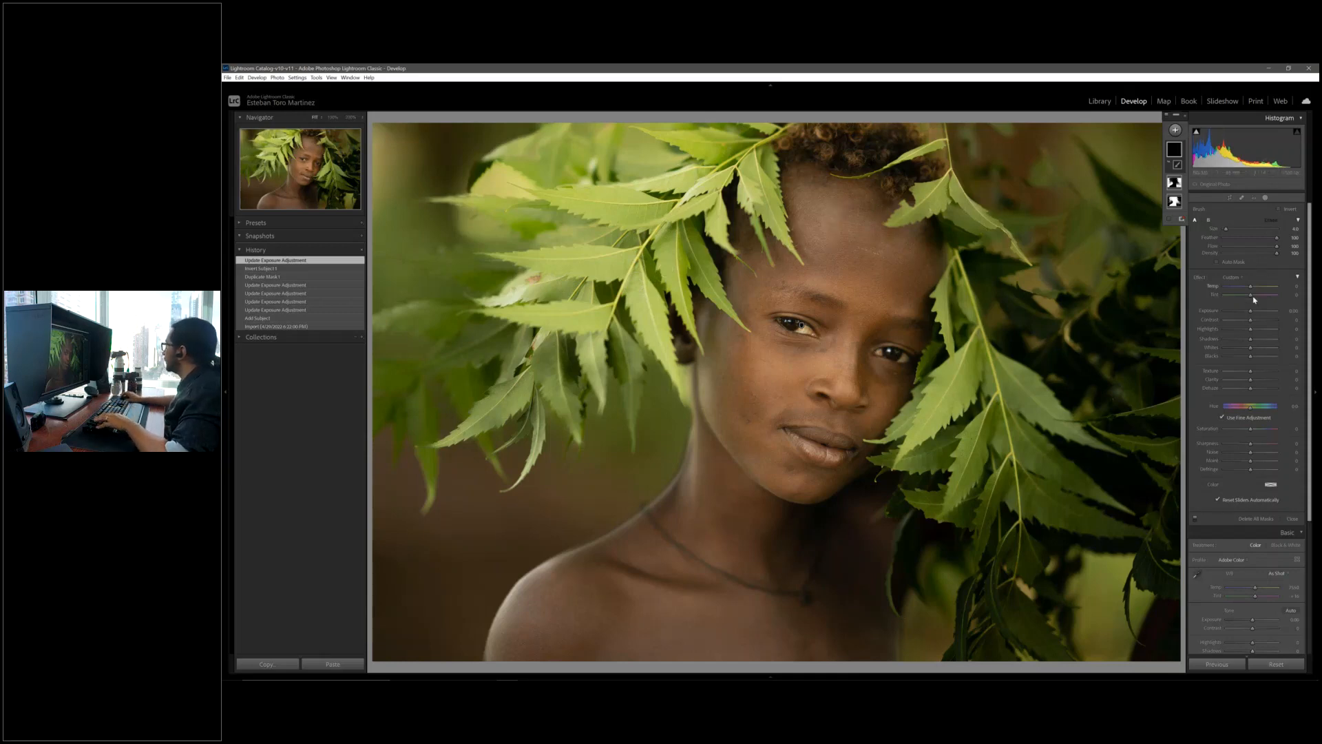
click(1176, 131)
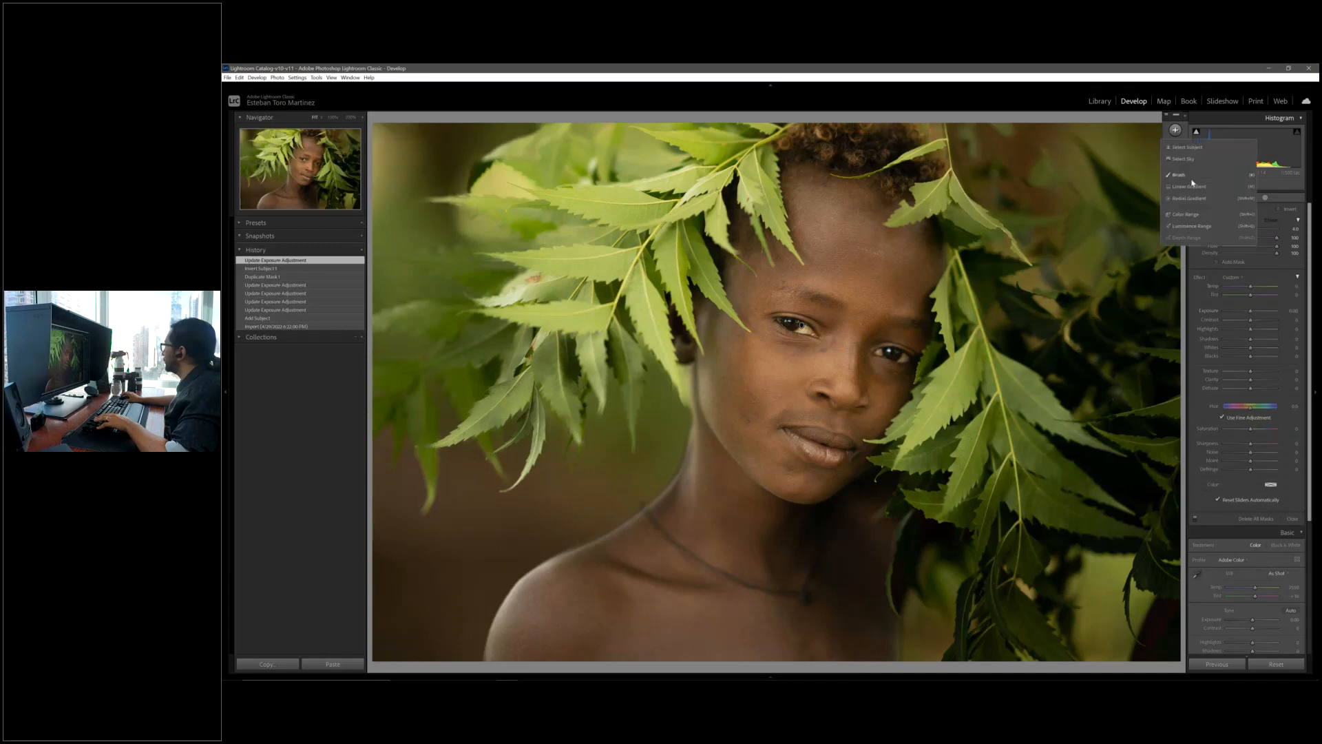
click(1249, 313)
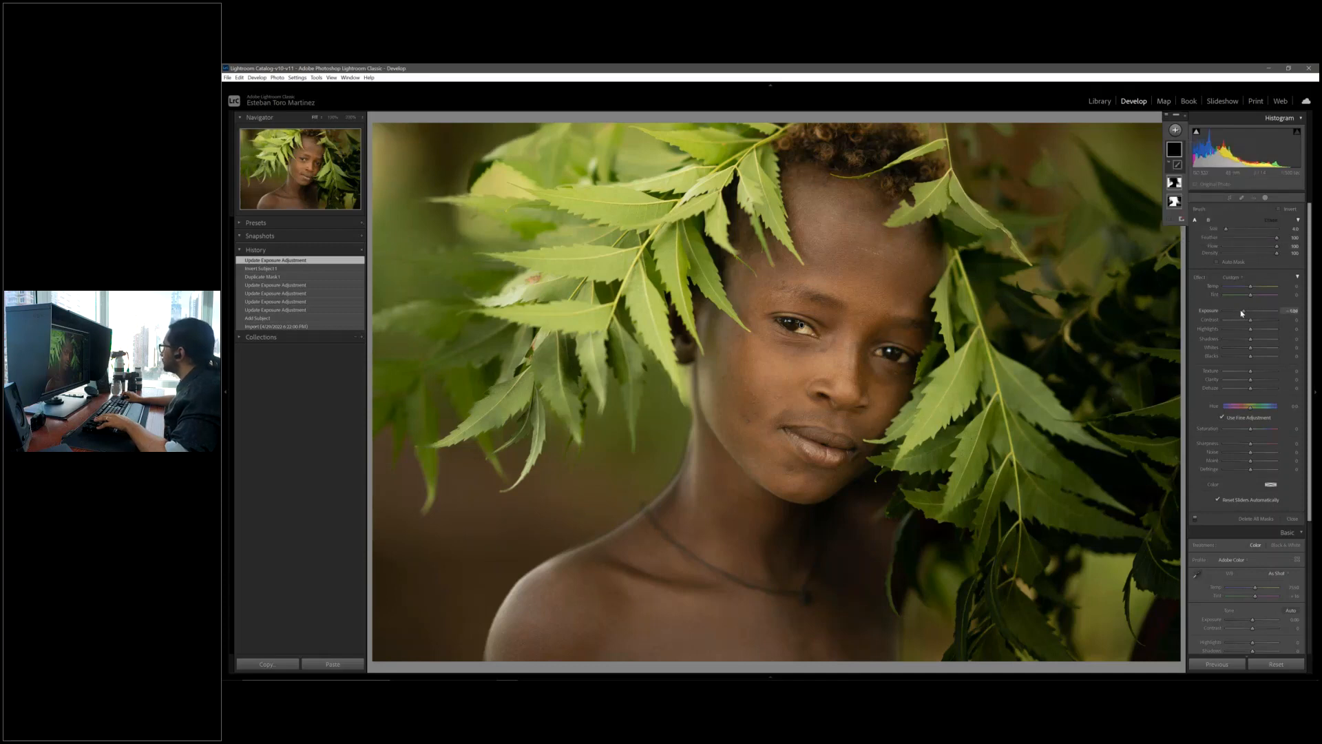
scroll(544, 245, up, 4)
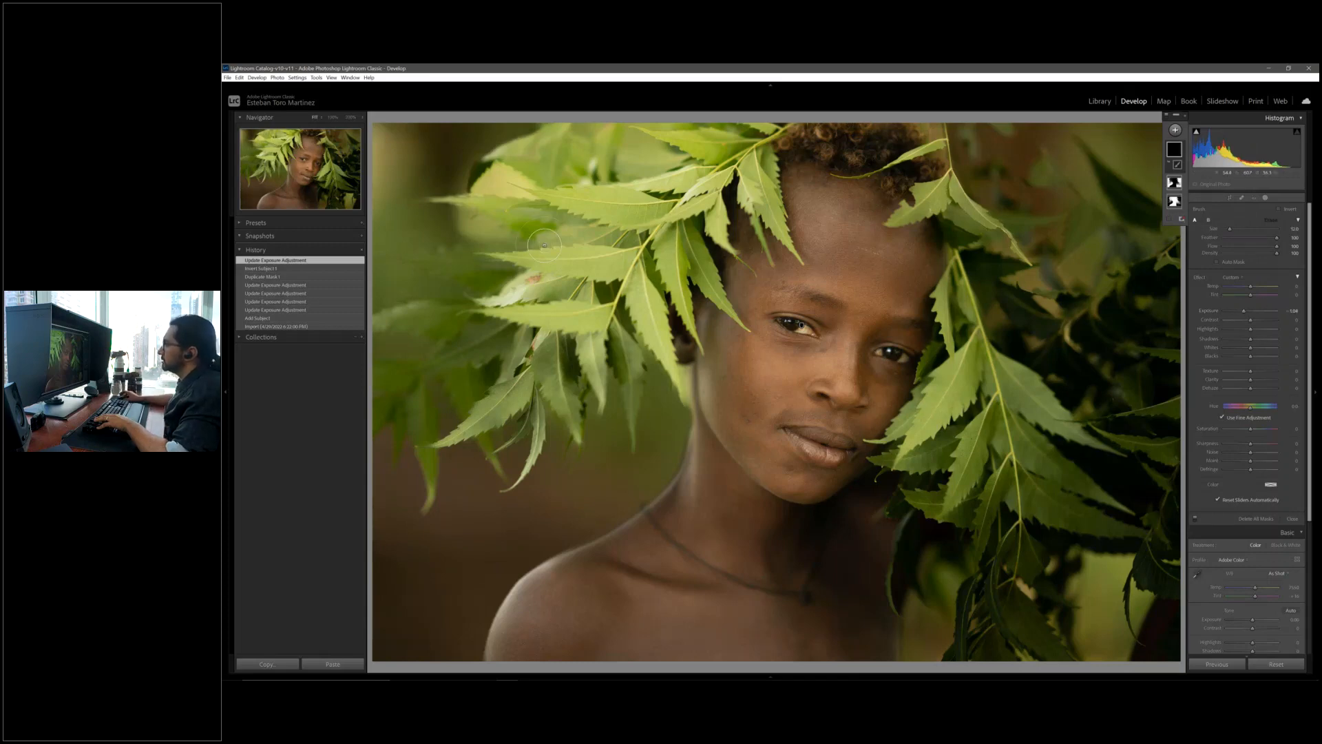
scroll(544, 245, up, 3)
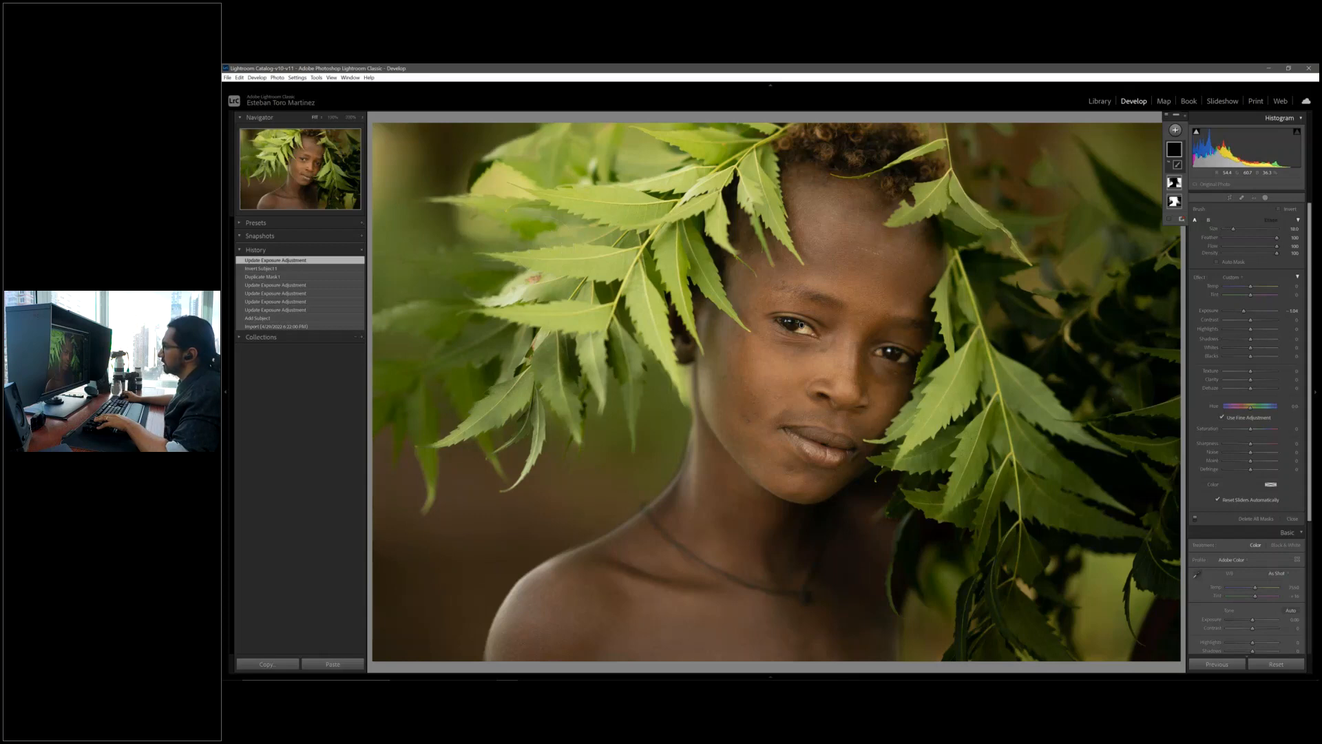
scroll(554, 246, down, 1)
mouse_move(559, 343)
mouse_down()
mouse_move(640, 279)
mouse_move(661, 327)
mouse_move(647, 351)
mouse_move(682, 297)
mouse_move(619, 224)
mouse_move(586, 224)
mouse_move(476, 297)
mouse_move(527, 185)
mouse_move(490, 189)
mouse_move(585, 151)
mouse_move(737, 165)
mouse_move(761, 196)
mouse_move(750, 179)
mouse_move(648, 193)
mouse_up()
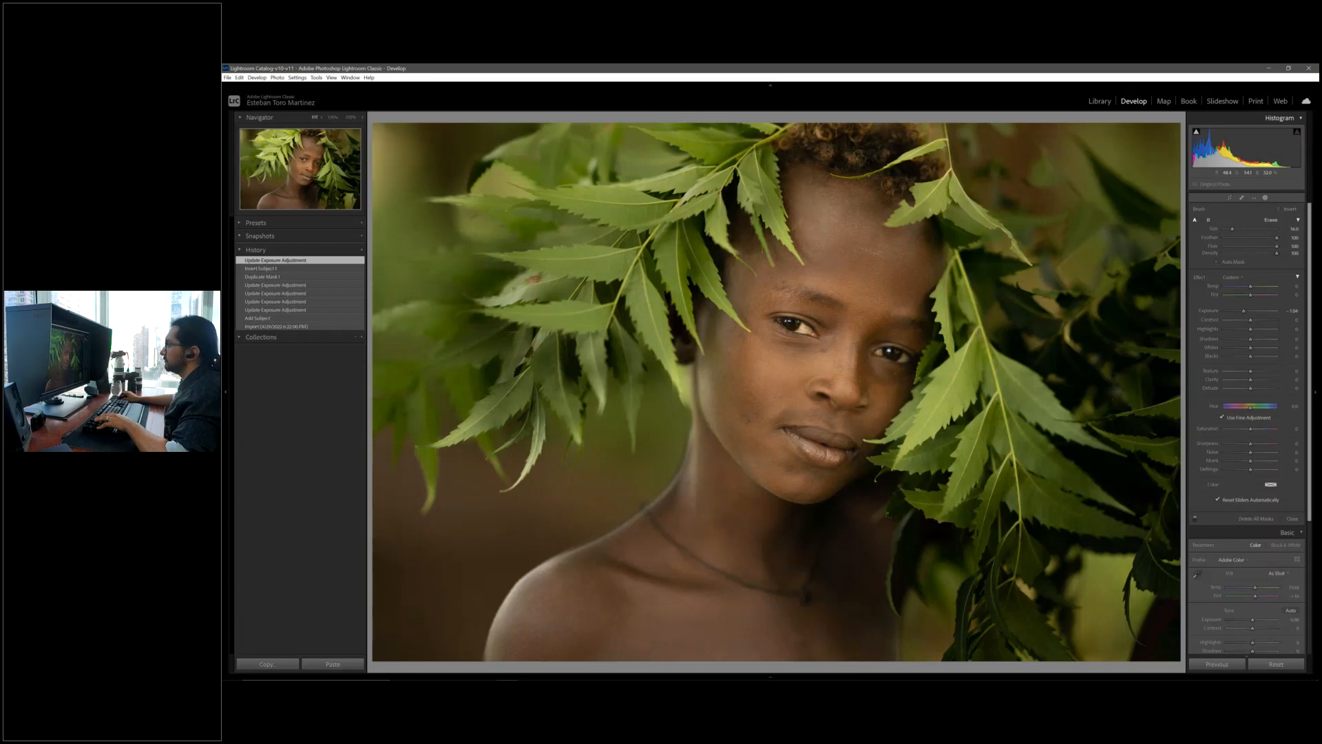
mouse_move(599, 351)
mouse_down()
mouse_move(573, 396)
mouse_move(513, 428)
mouse_move(506, 398)
mouse_up()
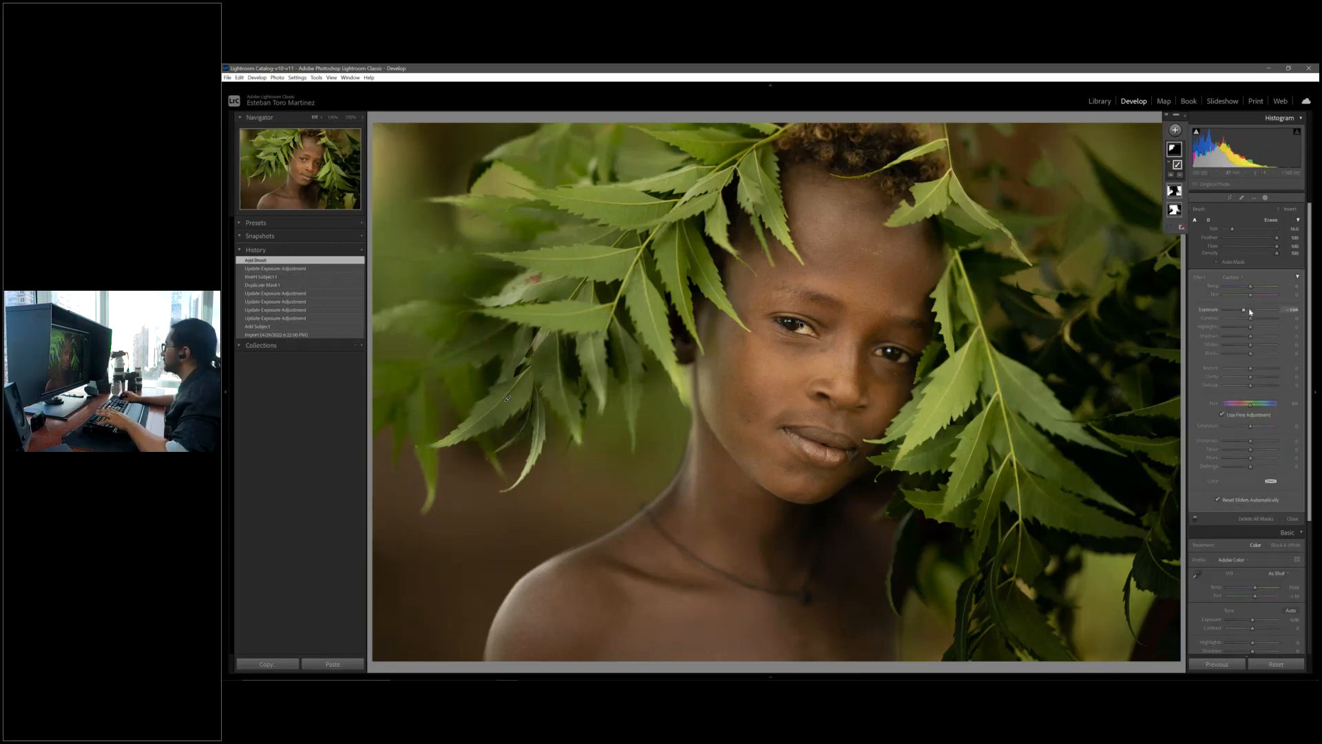
drag(1251, 312, 1245, 311)
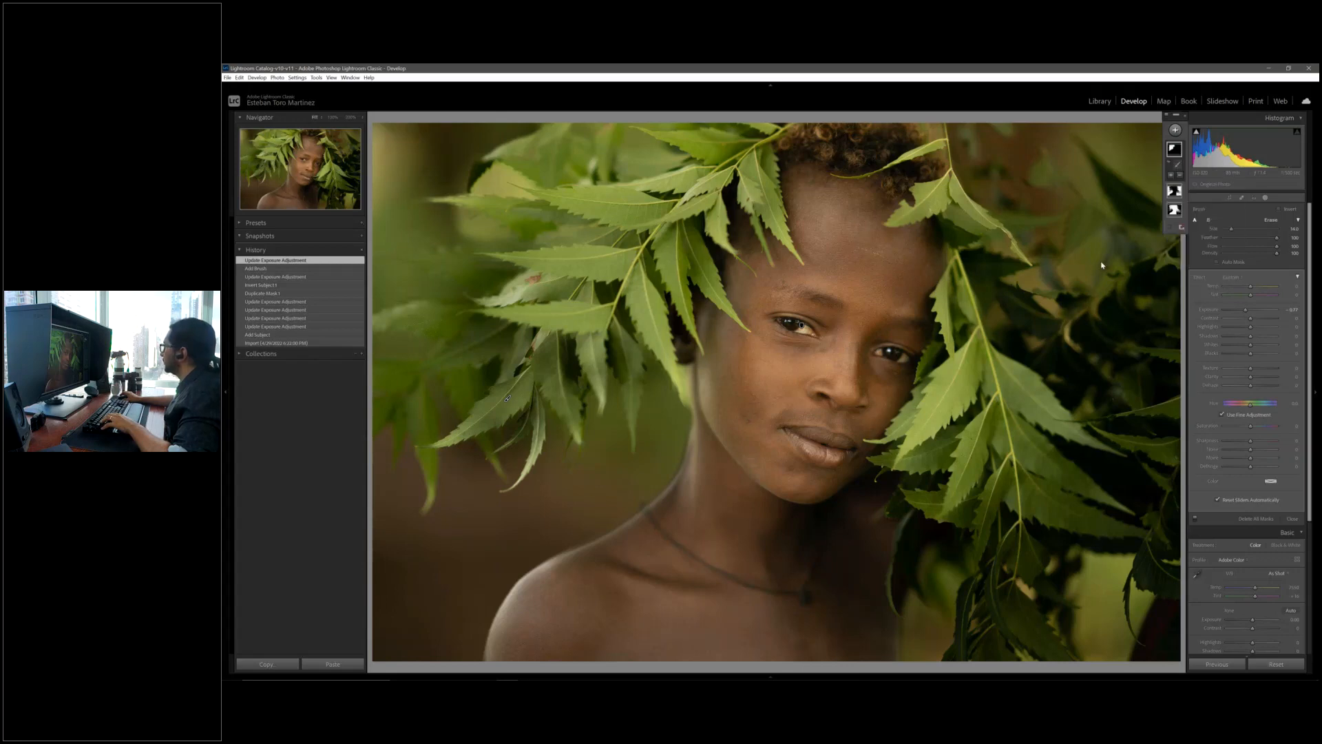
key(Escape)
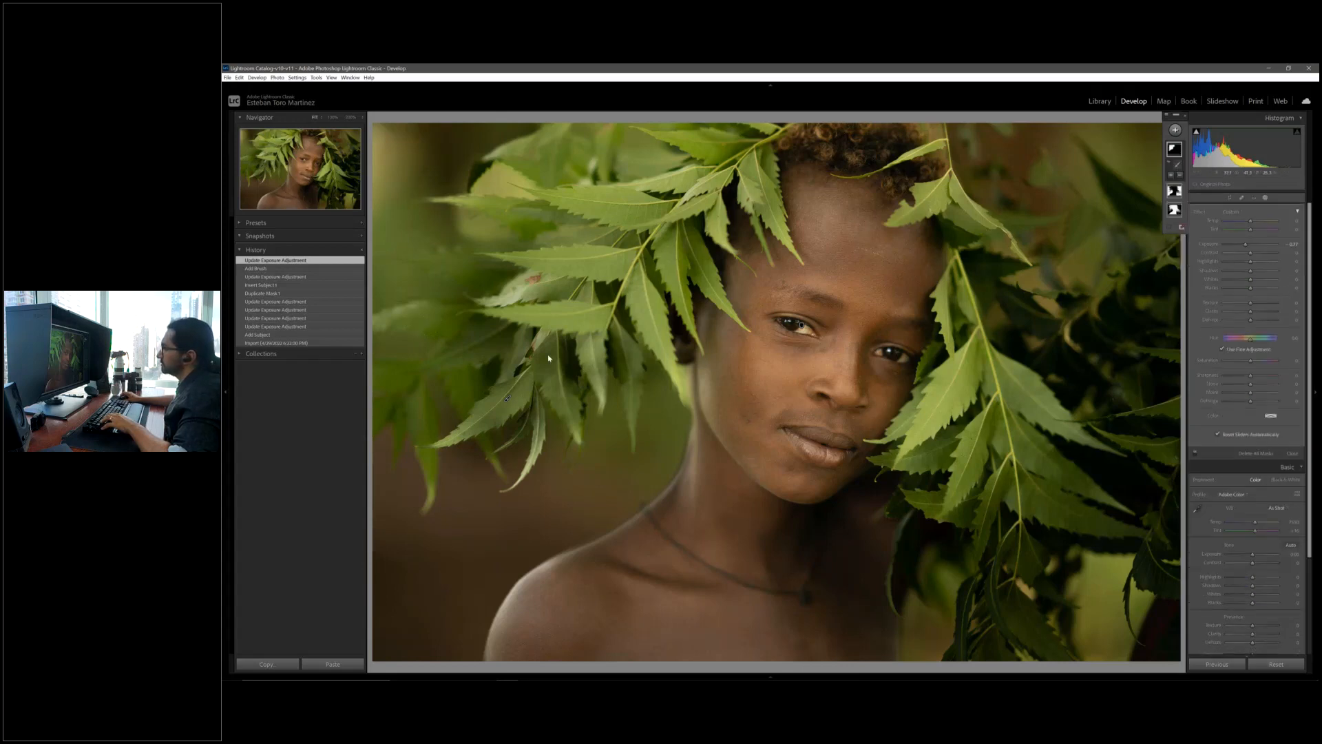
Subtract brush dabs from the leaf mask over the blurred foliage at the photo's left, and close masking.
key(alt+k)
click(486, 343)
click(486, 343)
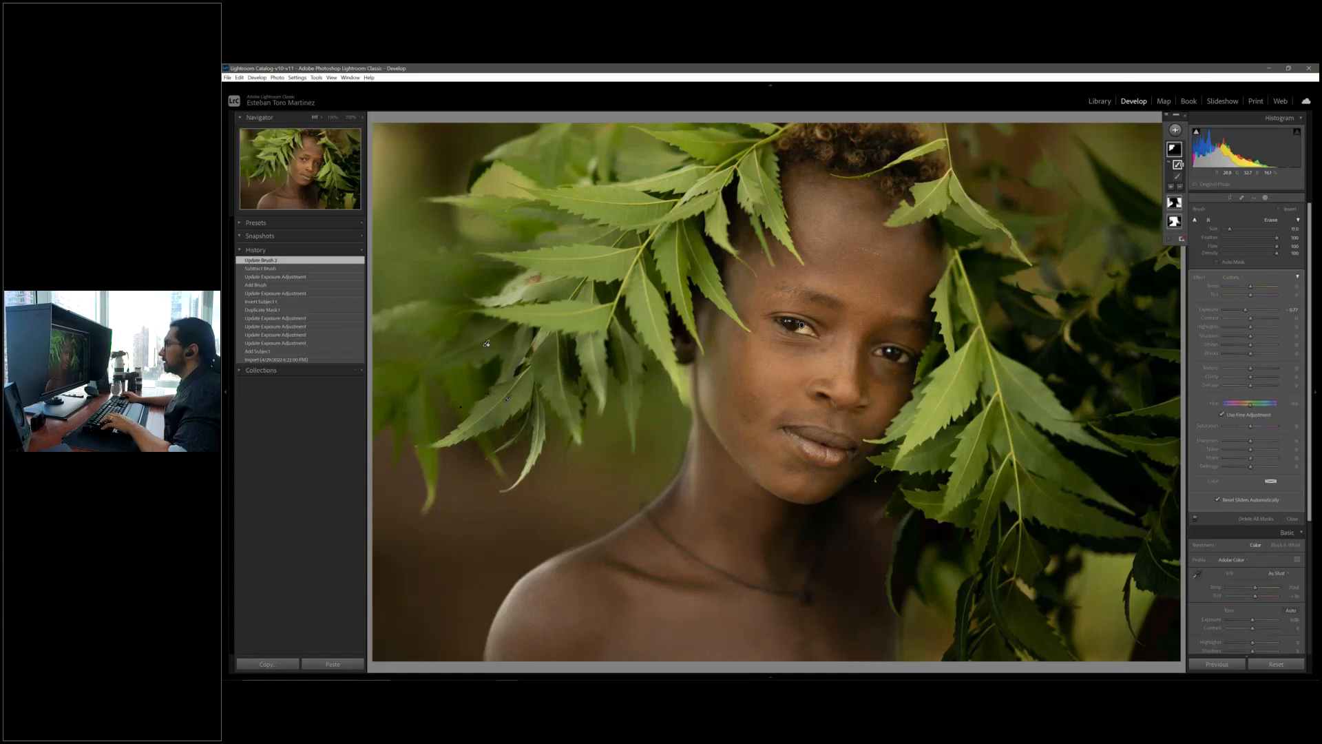
click(487, 343)
click(487, 343)
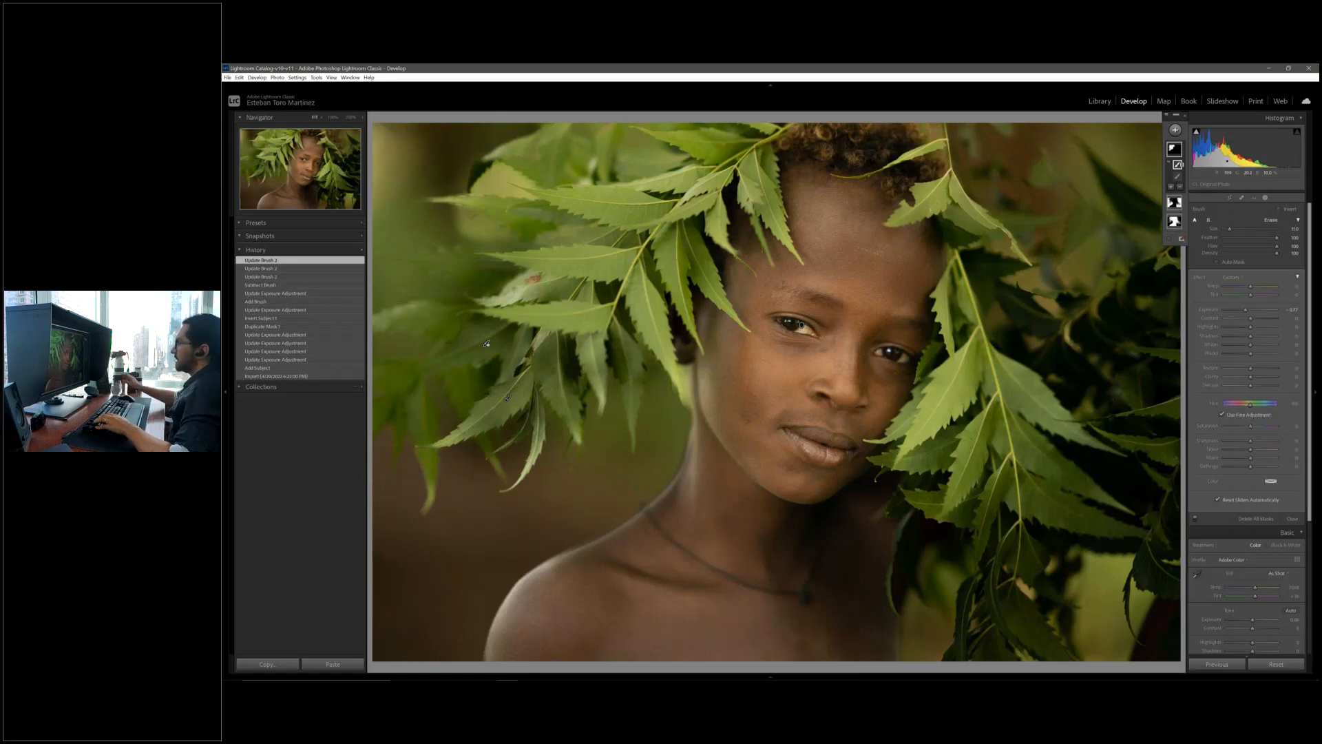
click(486, 343)
click(486, 343)
key(shift+w)
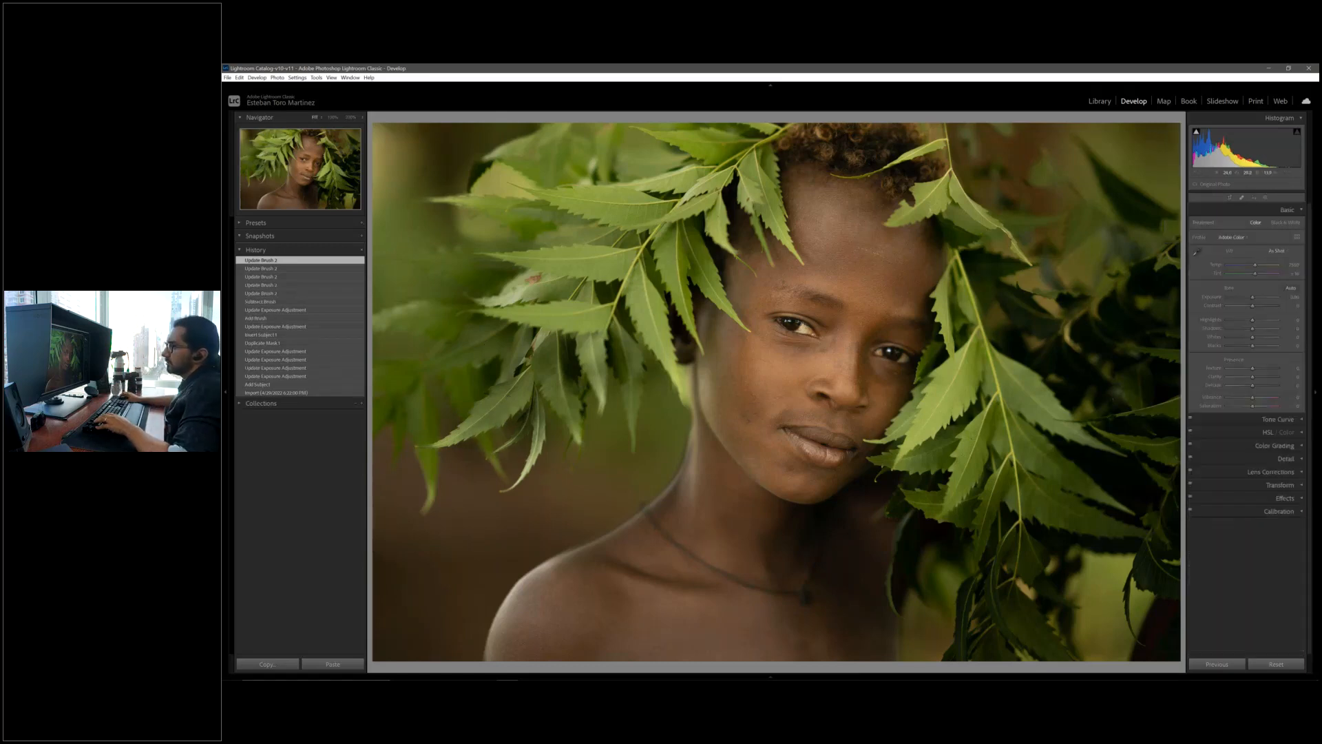
Compare the history states before and after the leaf brushing, return to the latest Update Brush 2 state, and reopen masking.
click(257, 310)
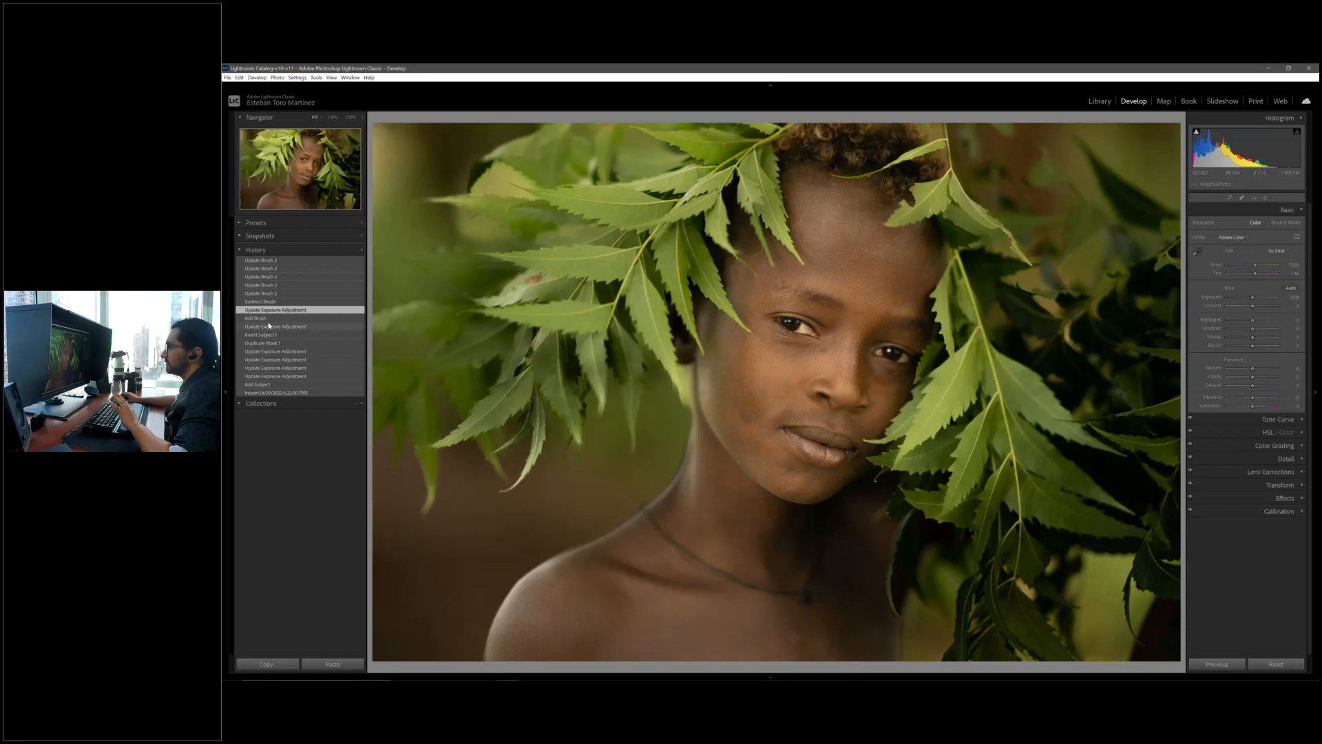
click(268, 325)
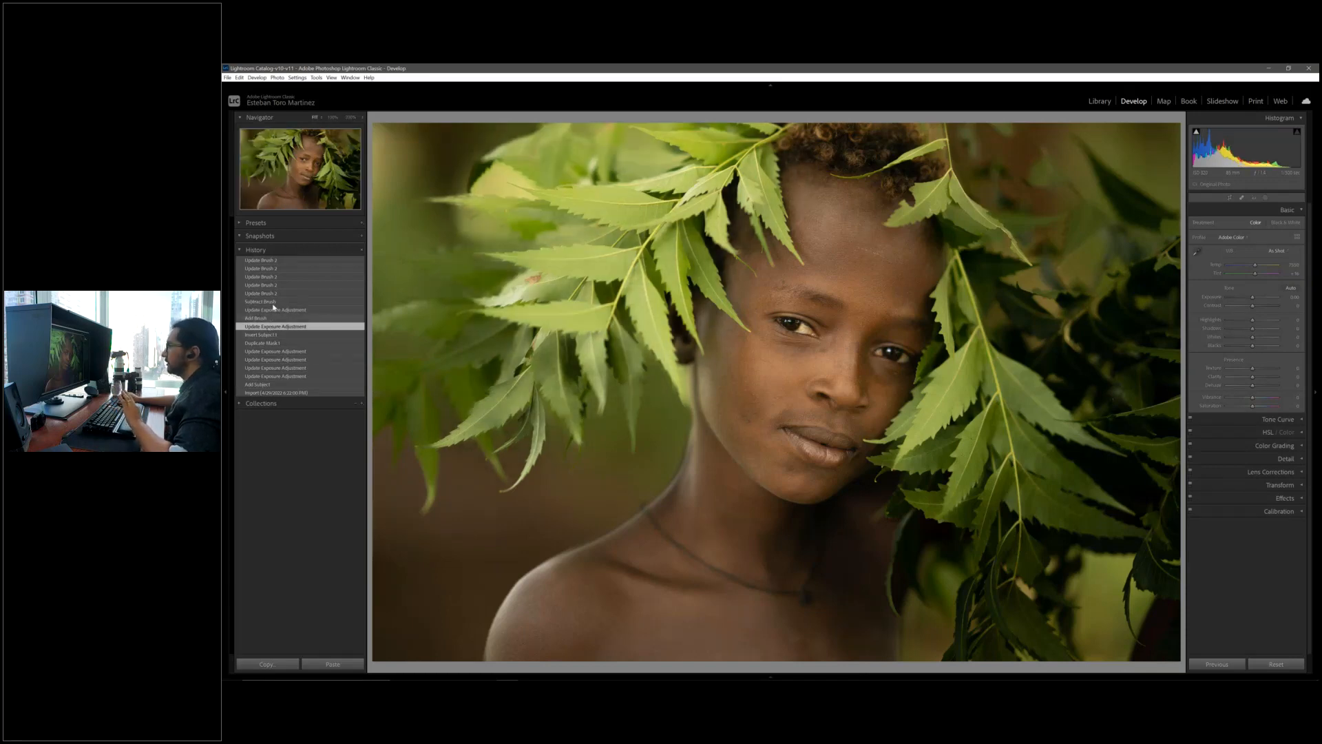
click(270, 260)
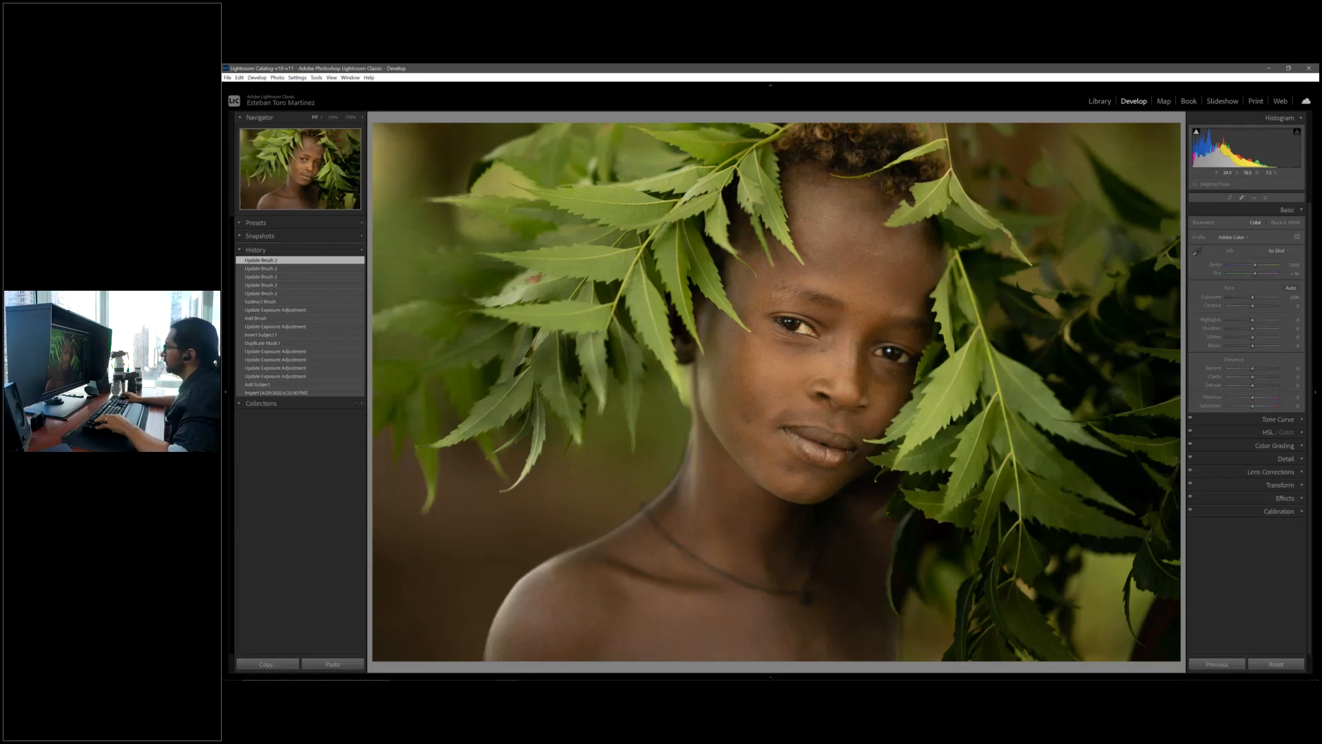
click(1267, 199)
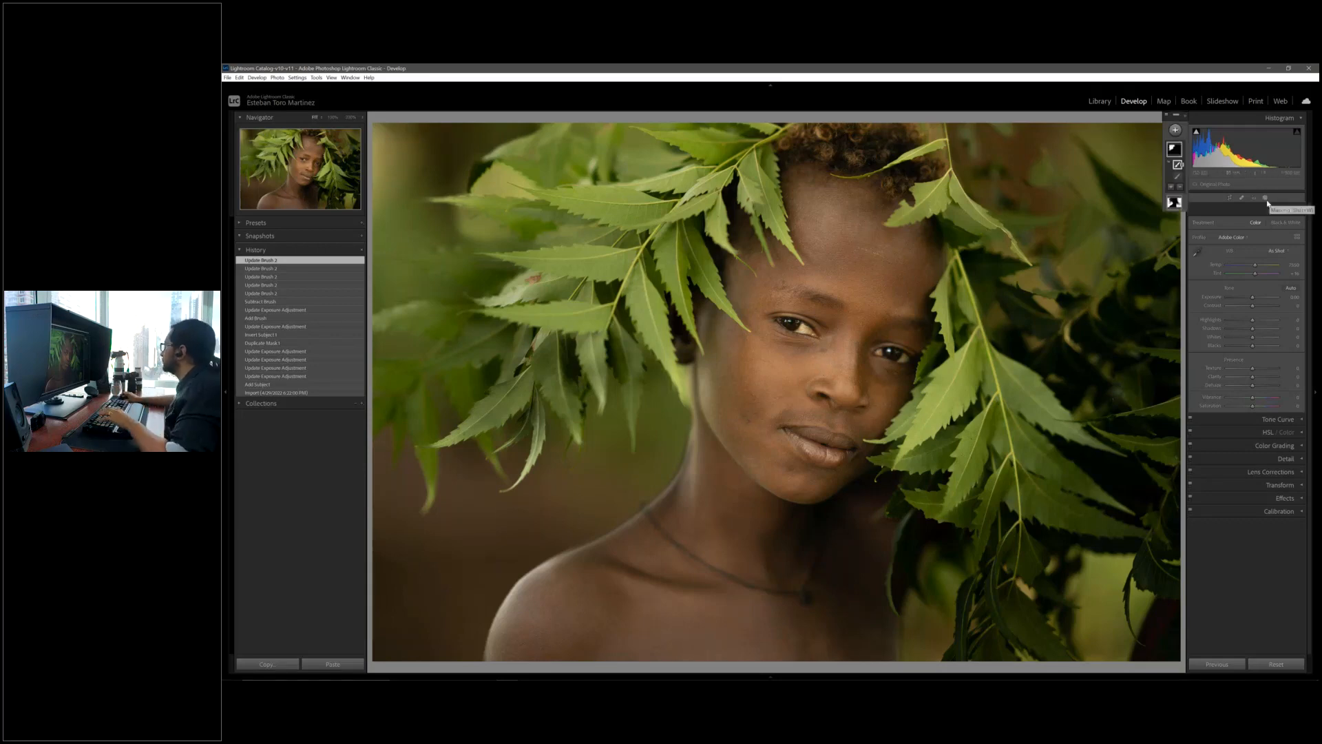
Add a brush mask with raised exposure over the child's bare shoulder and chest, increase its clarity, and fine-tune its exposure.
click(1175, 130)
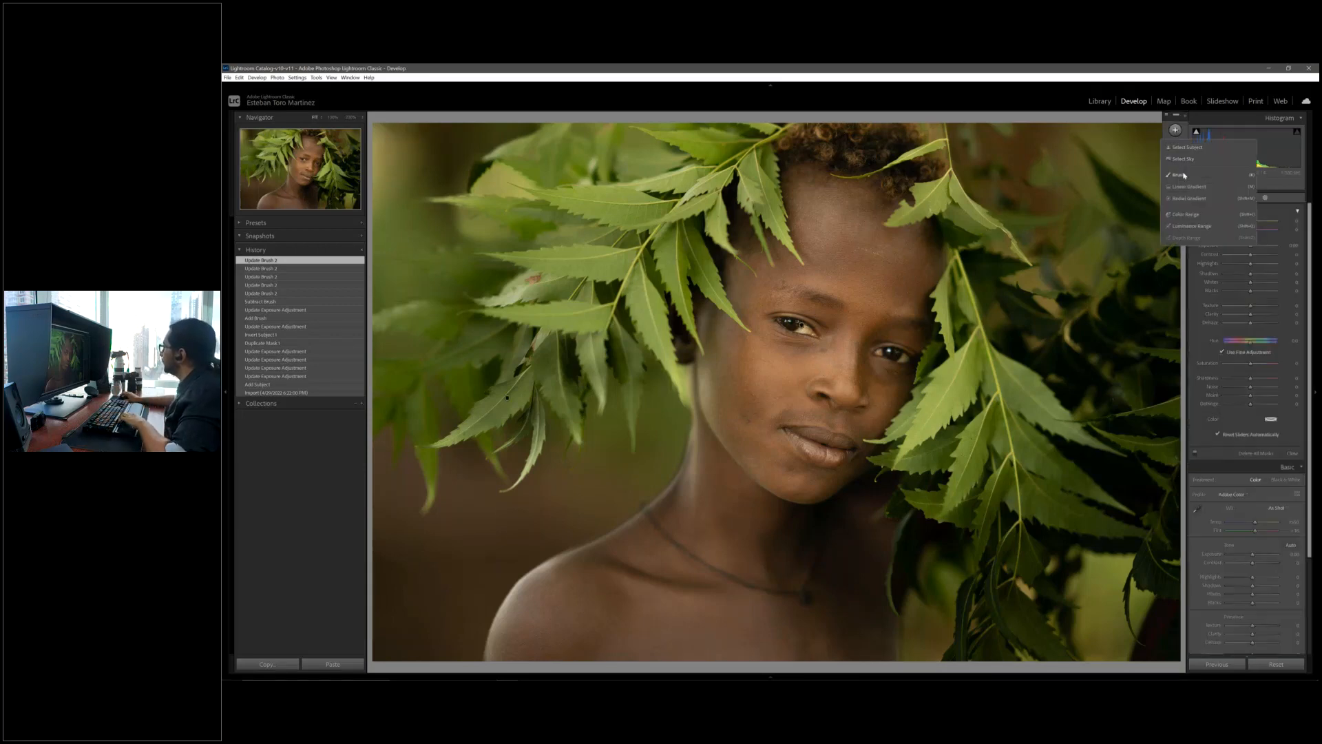
click(1182, 175)
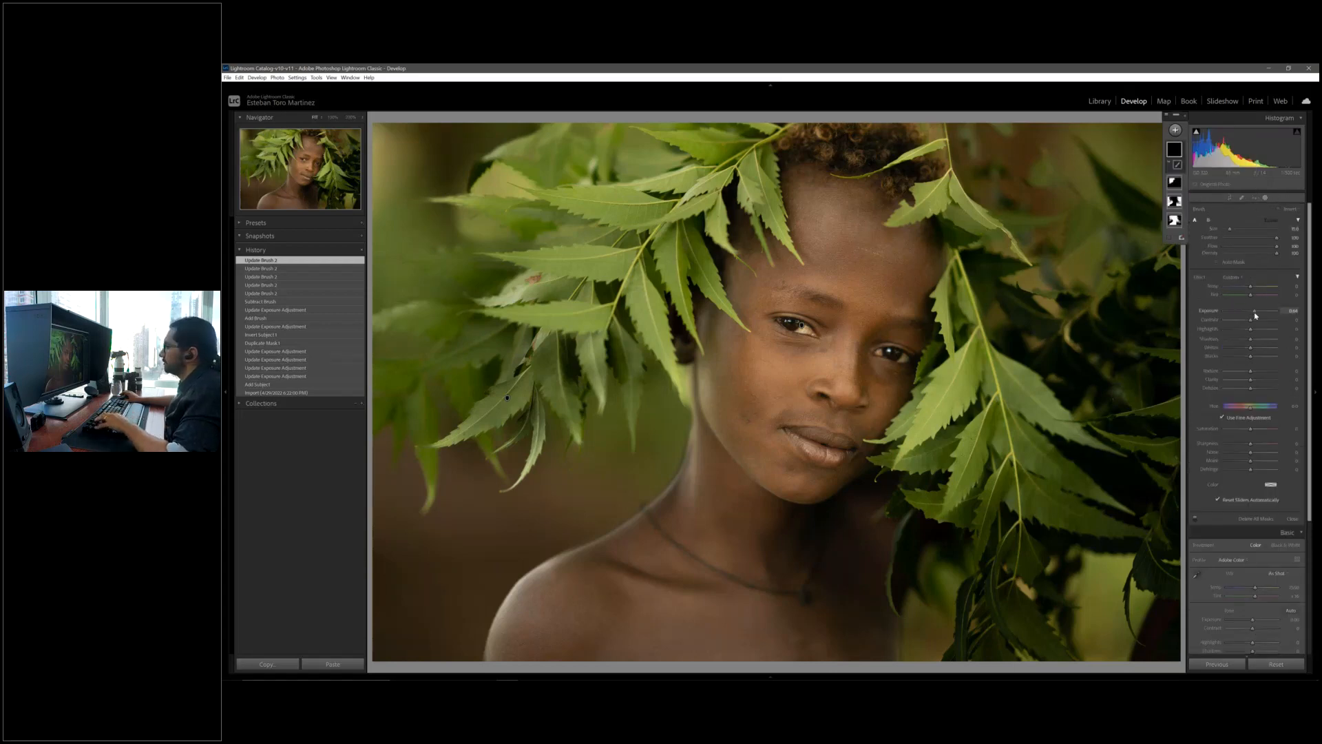
scroll(539, 610, up, 2)
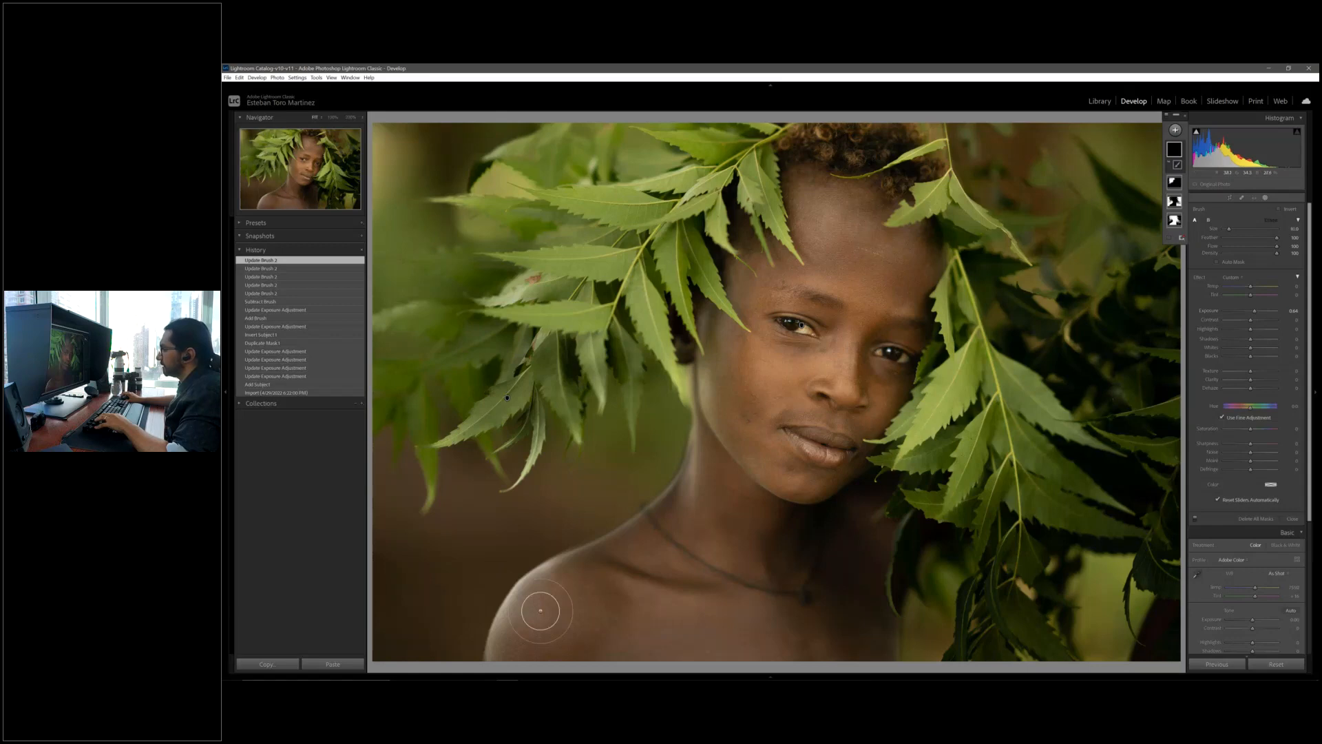
mouse_move(540, 610)
mouse_down()
mouse_move(680, 637)
mouse_move(847, 638)
mouse_move(726, 615)
mouse_move(685, 627)
mouse_up()
drag(609, 648, 553, 636)
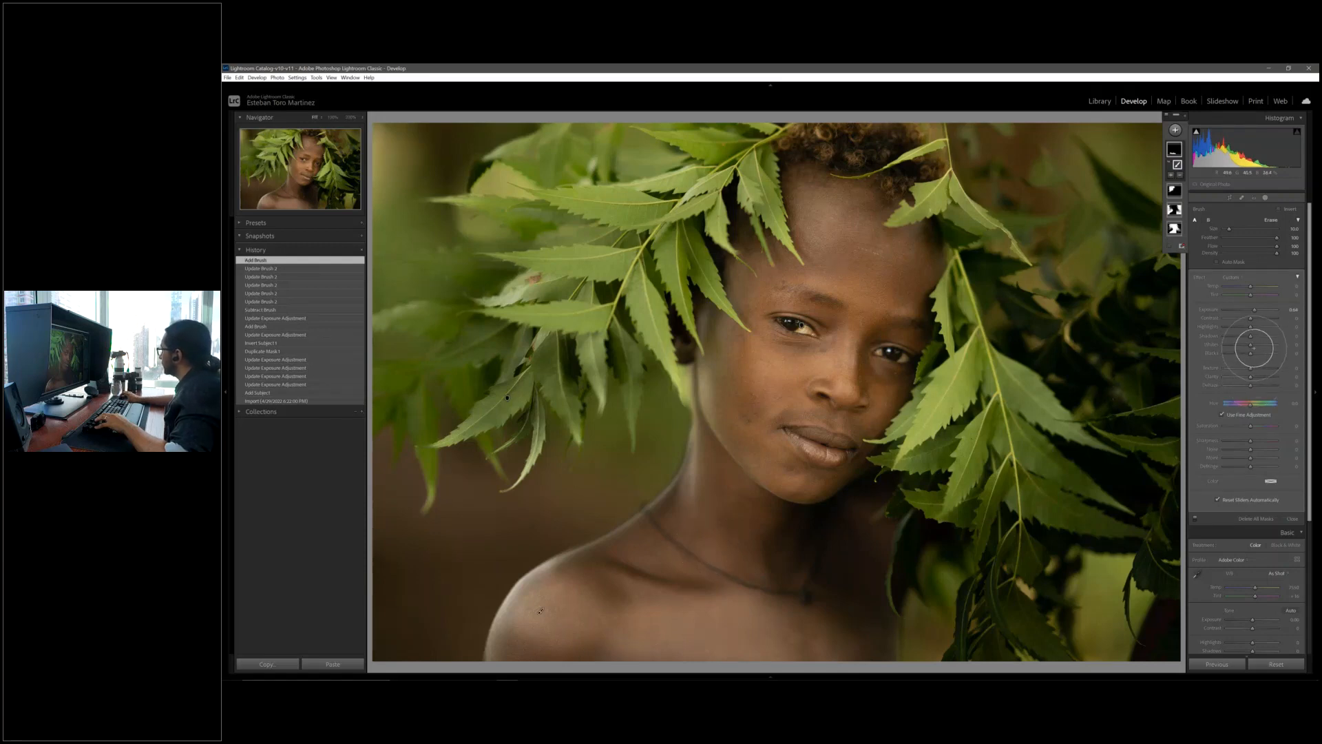
drag(1250, 377, 1263, 380)
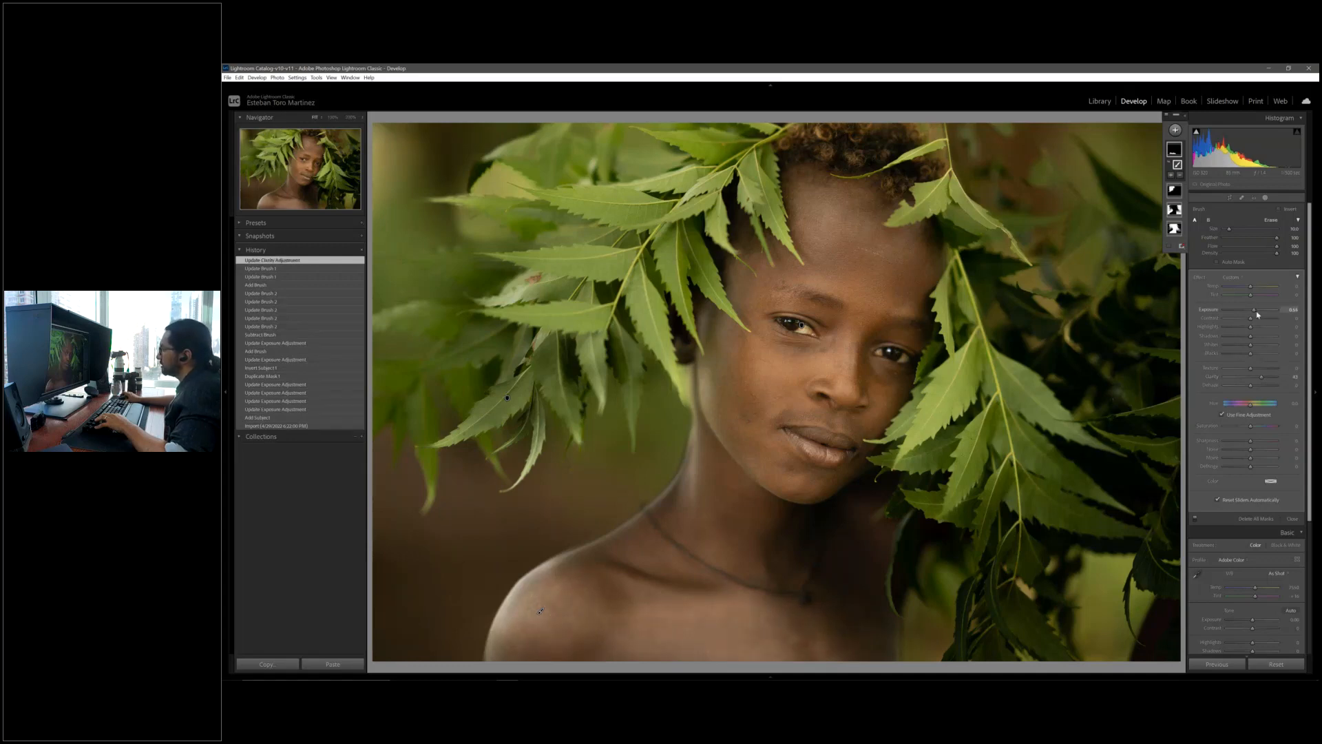
drag(1257, 314, 1255, 314)
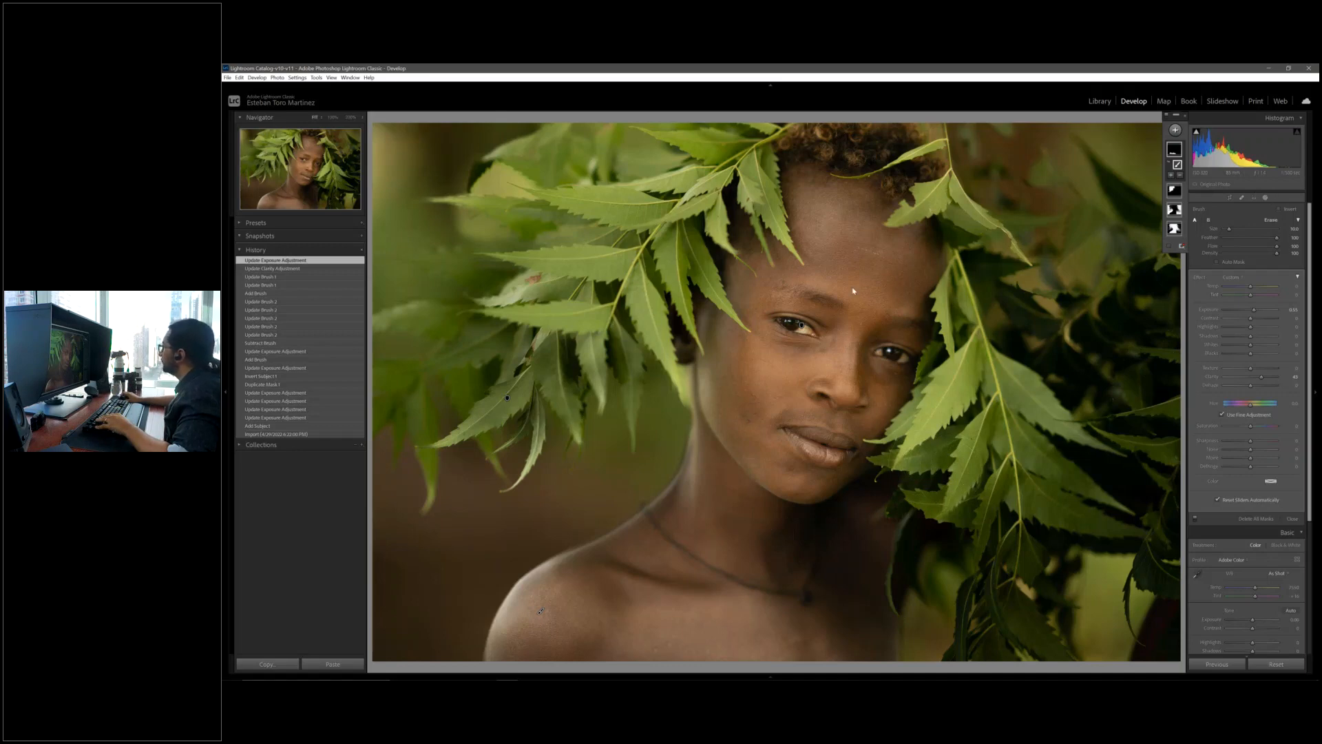
Close masking and moderately raise the contrast of the whole photo.
click(1292, 519)
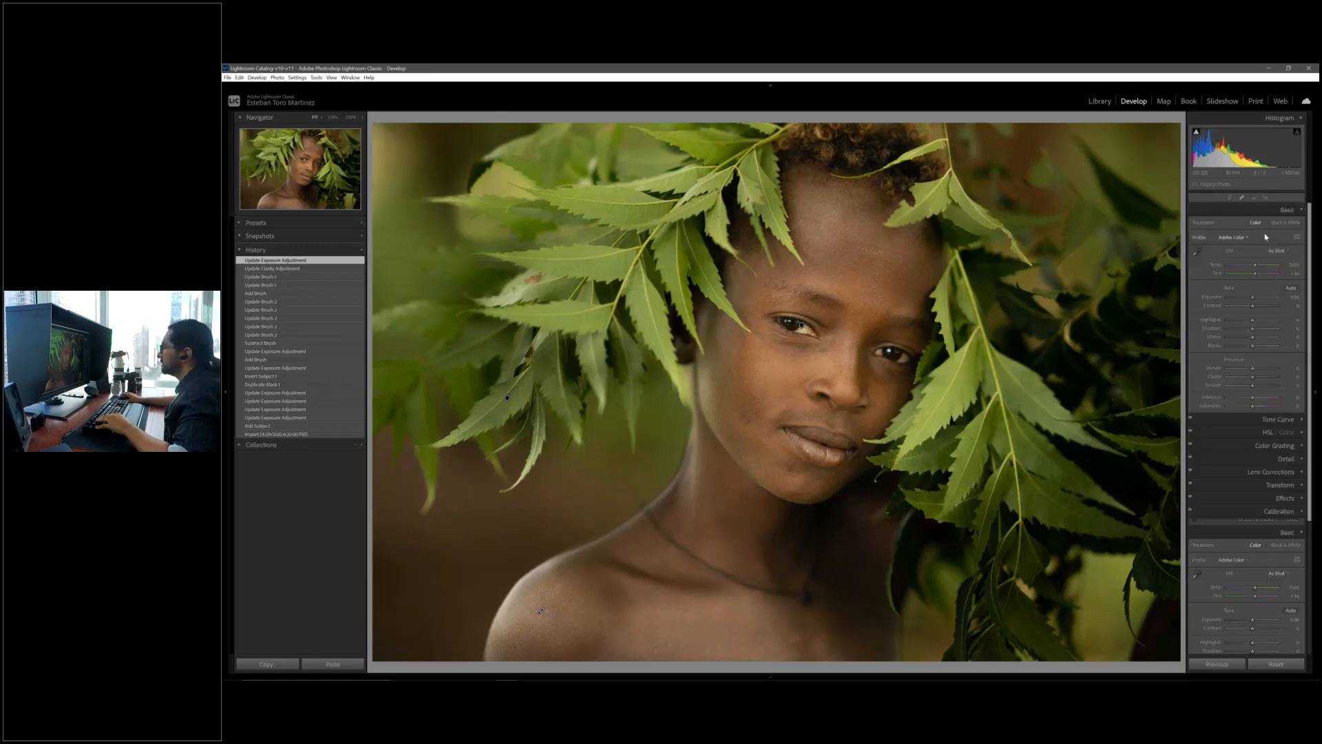
drag(1252, 305, 1260, 309)
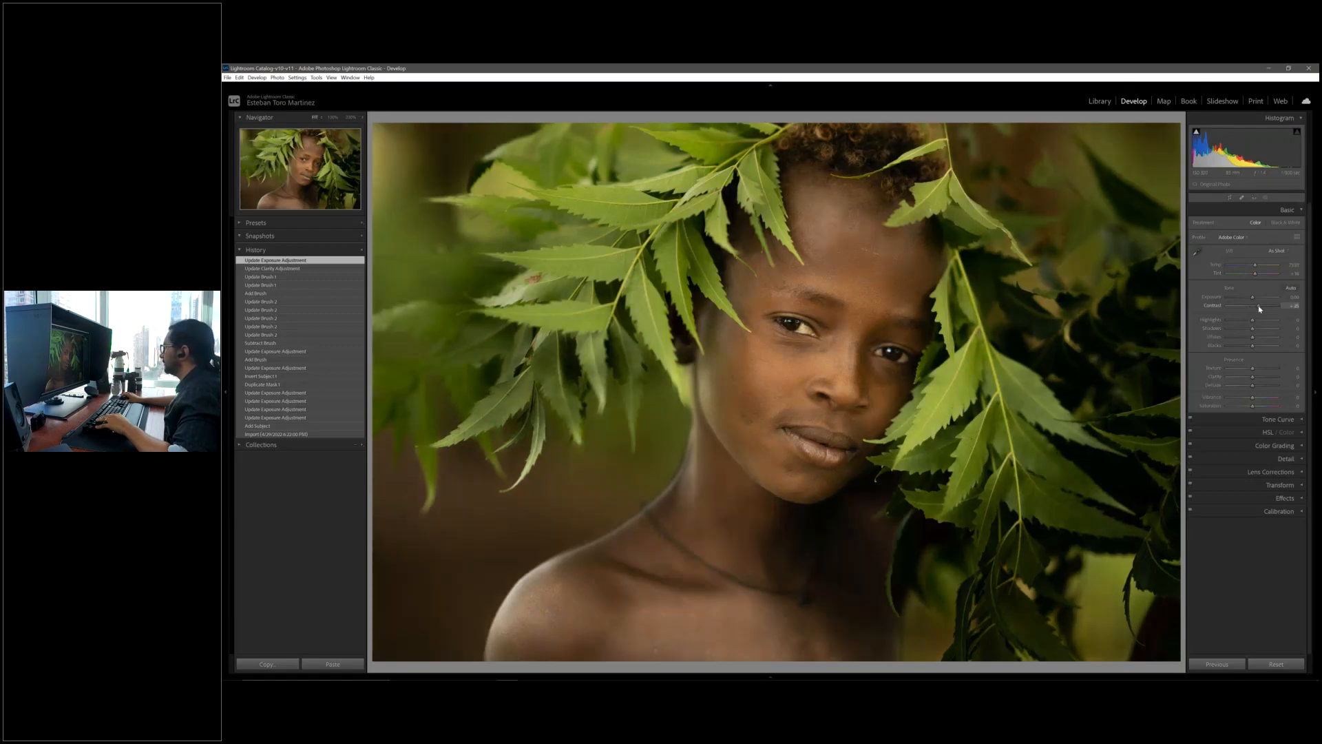
drag(1260, 309, 1259, 307)
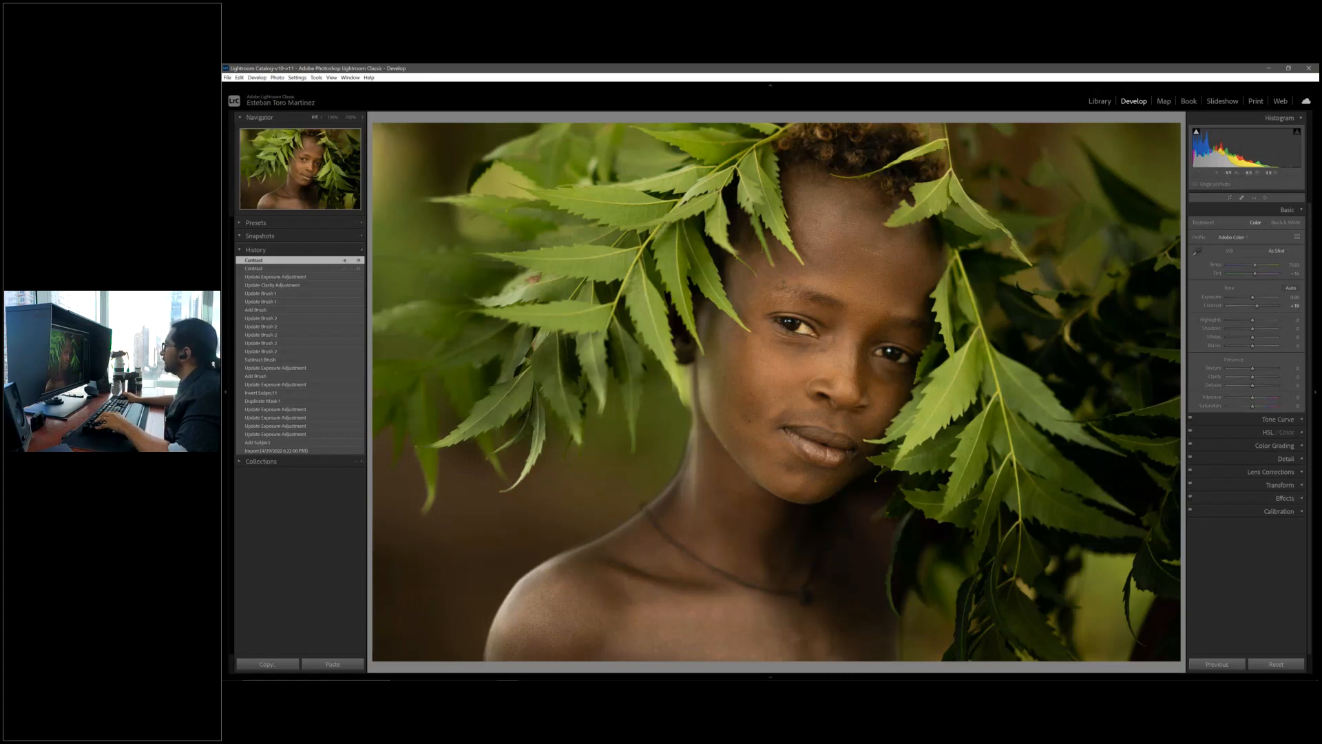
Try a brightening brush mask over the child's hair, and return to the history state of the latest Contrast change.
click(1265, 197)
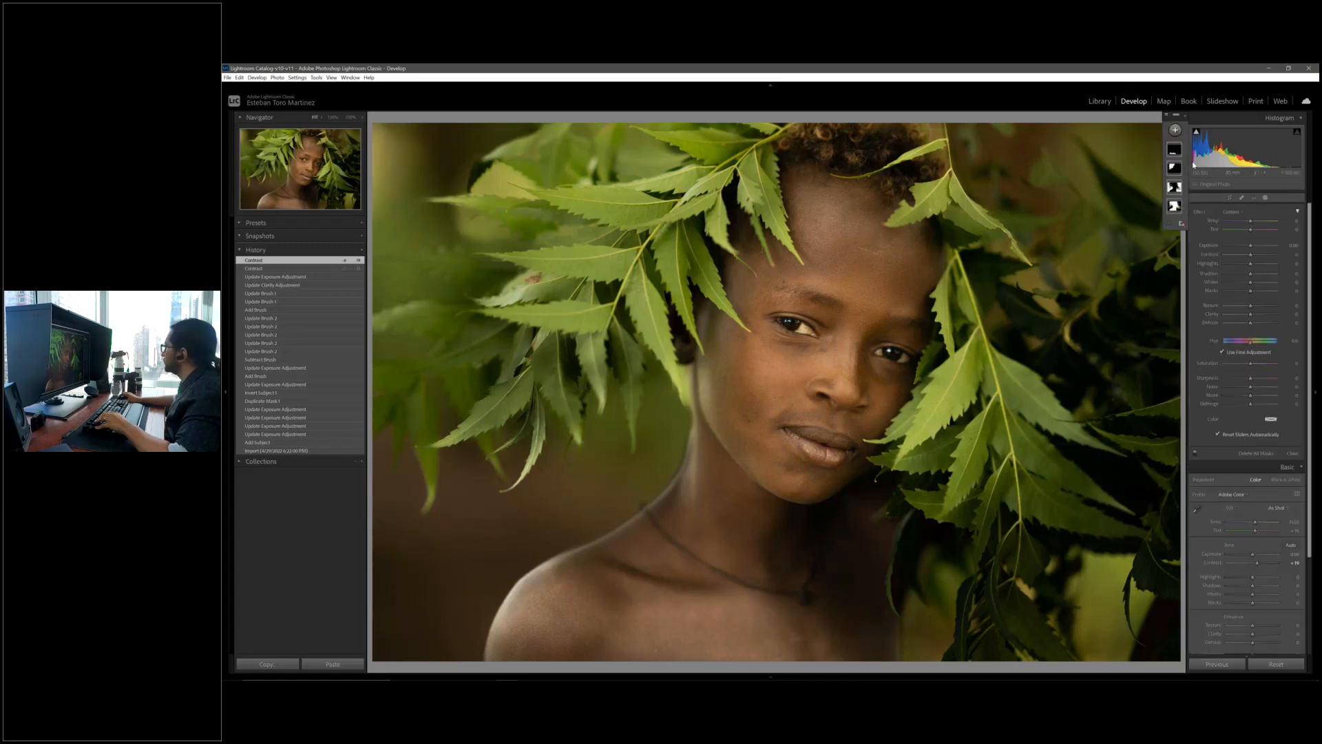
click(1176, 130)
click(1177, 177)
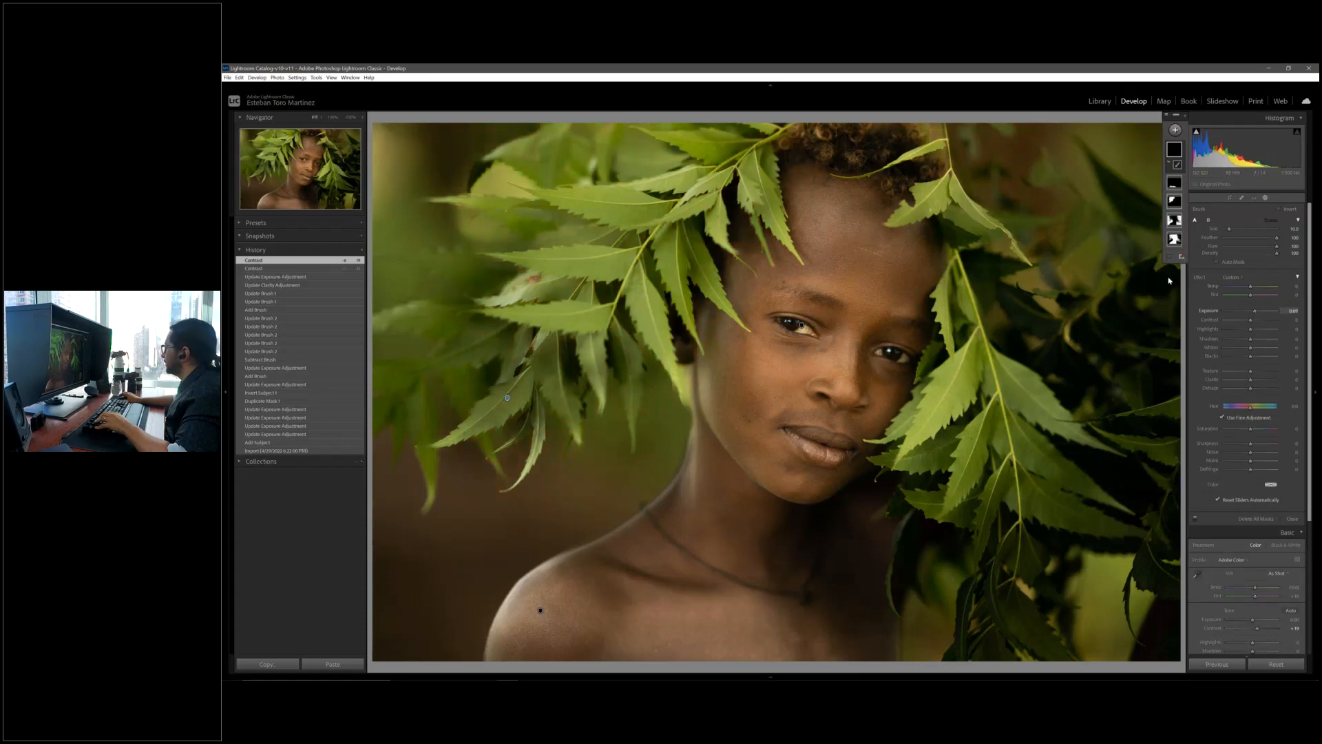
scroll(823, 143, down, 3)
mouse_move(822, 143)
mouse_down()
mouse_move(901, 138)
mouse_move(827, 143)
mouse_move(902, 179)
mouse_up()
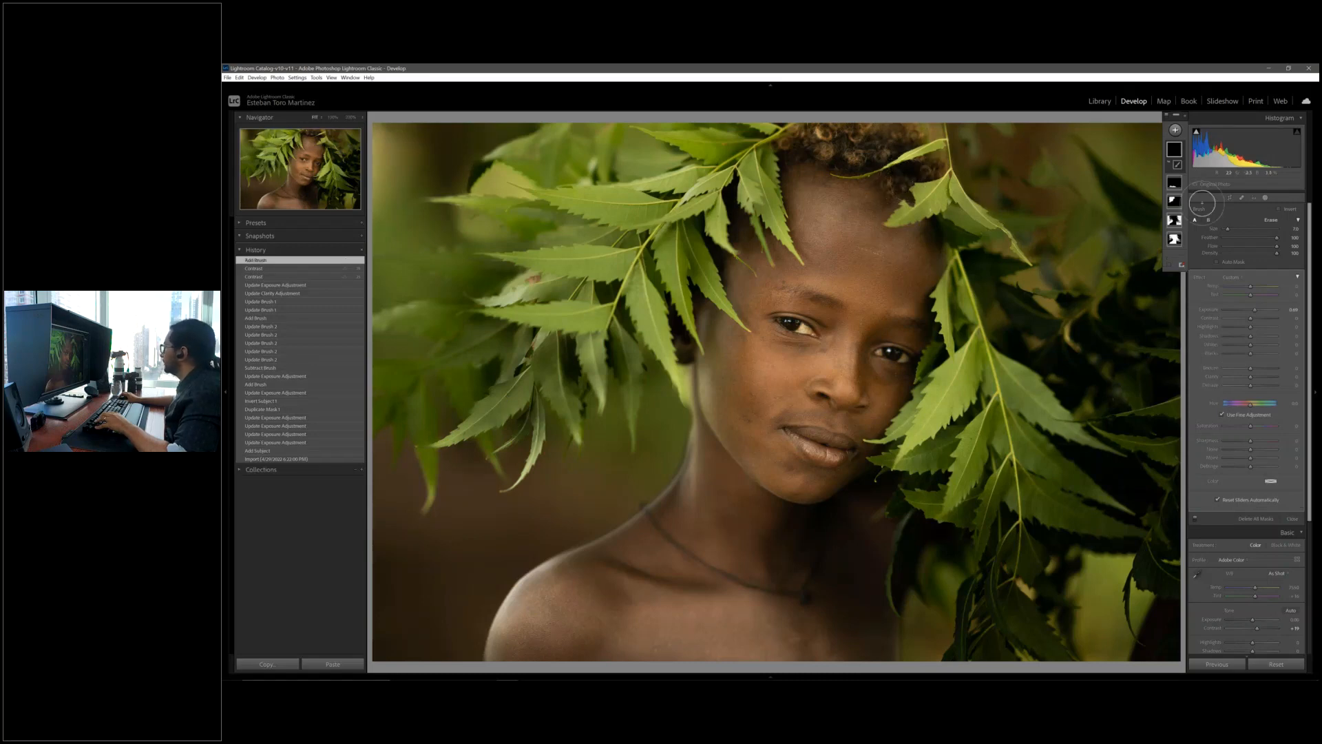
drag(1133, 197, 1041, 203)
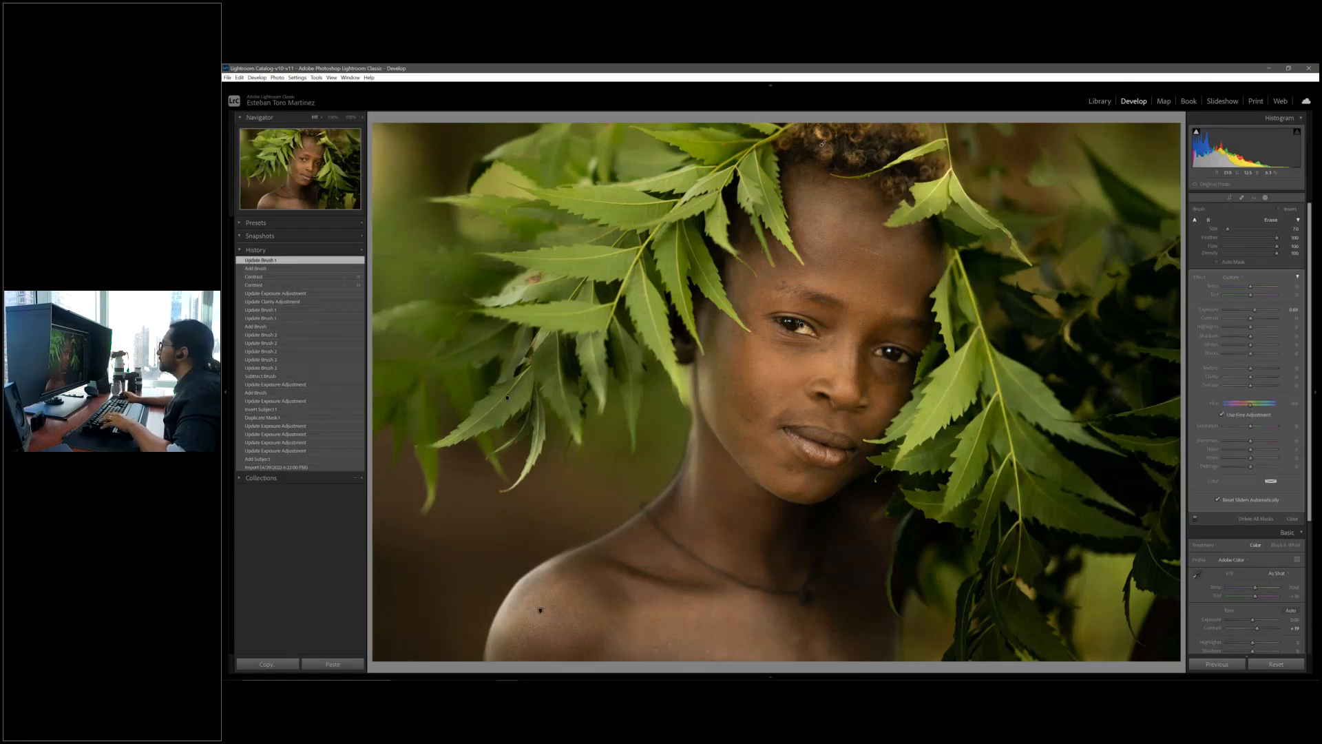
key(ctrl+z)
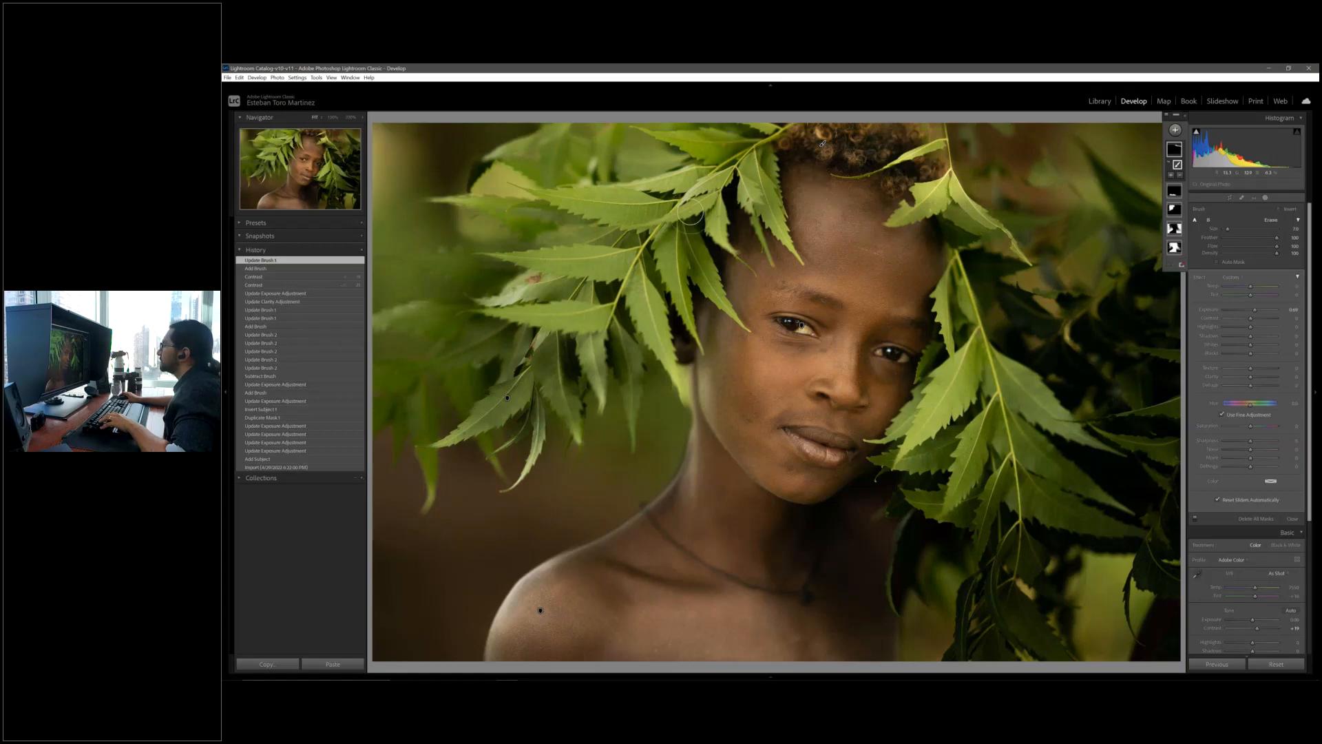
click(262, 270)
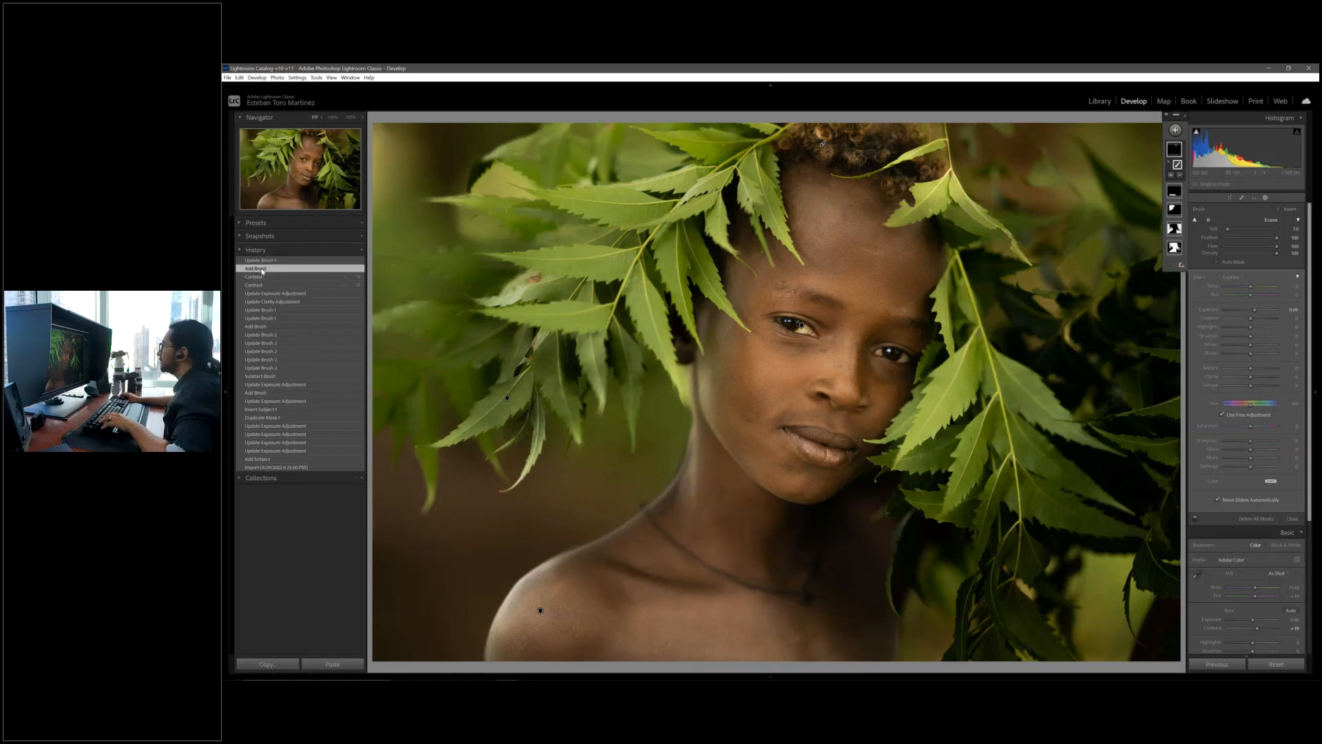
click(260, 278)
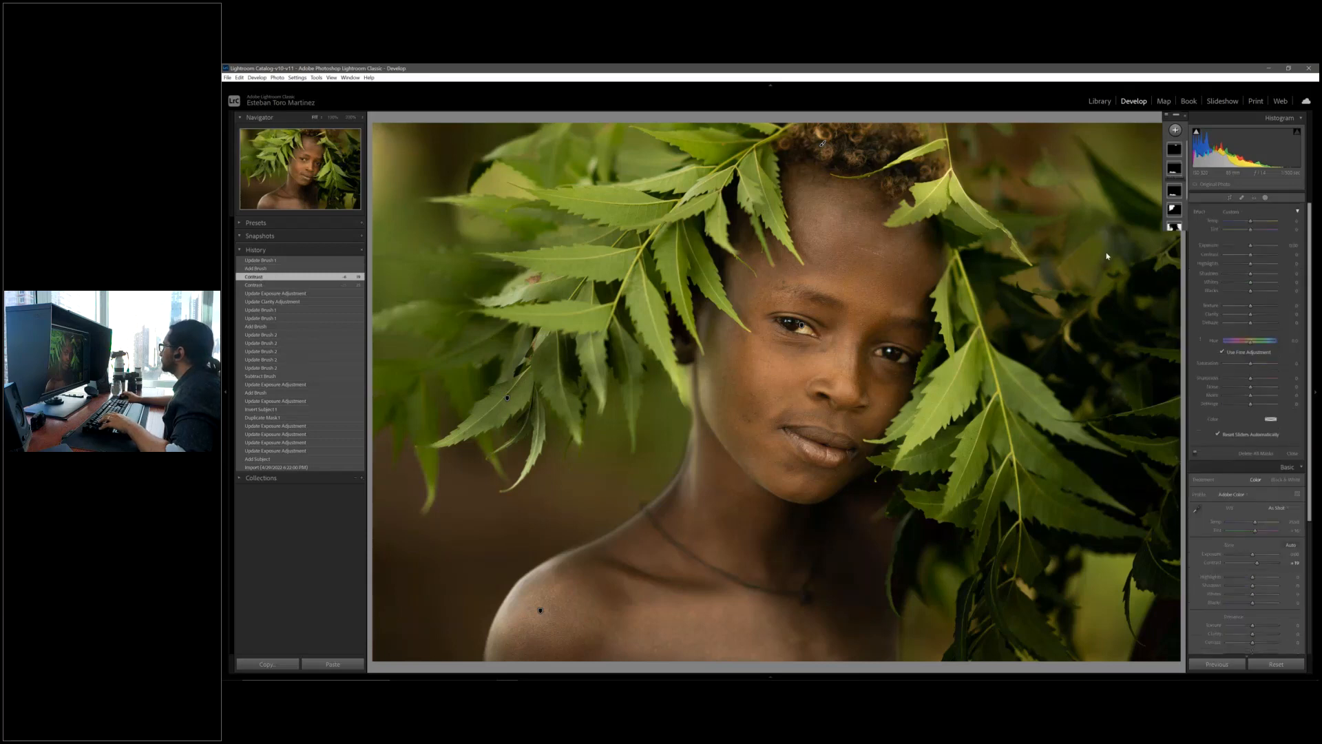
Add a brush mask with raised exposure over the child's curly hair, increase its clarity, and close masking.
click(1175, 131)
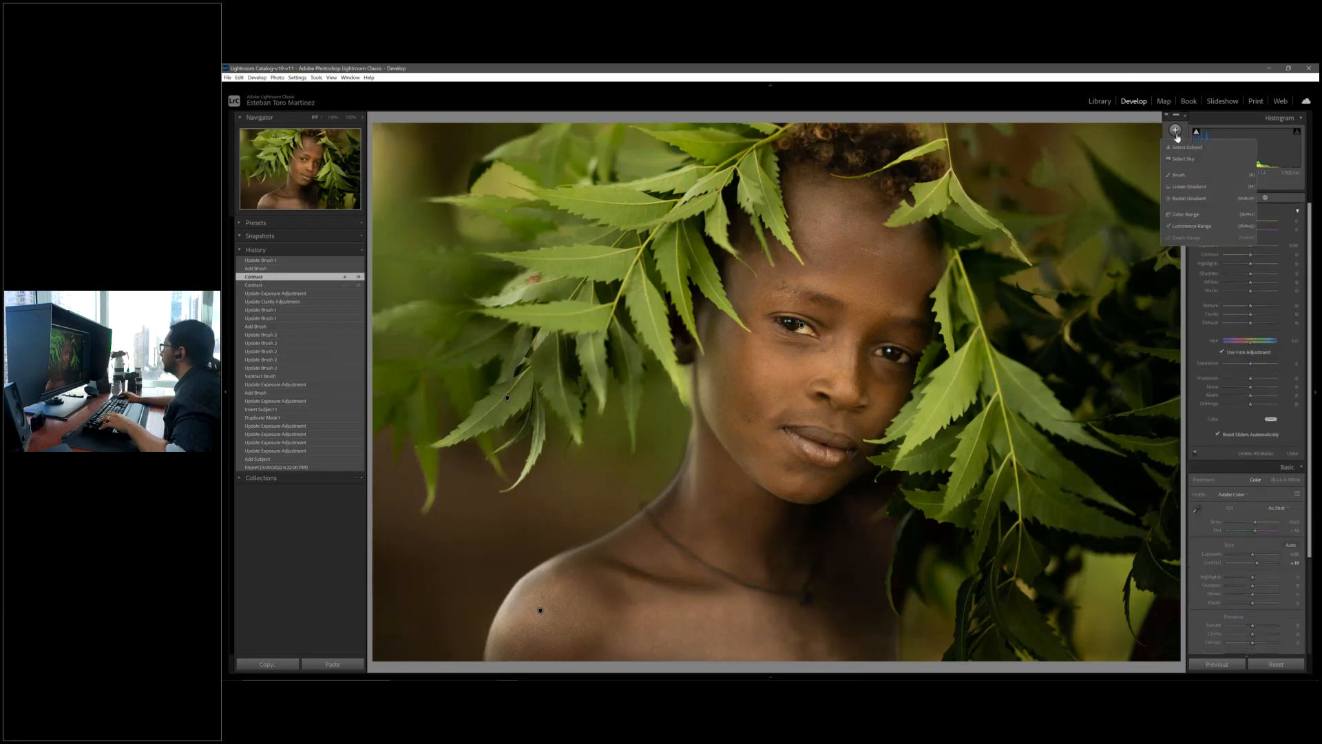
click(1179, 187)
click(1175, 131)
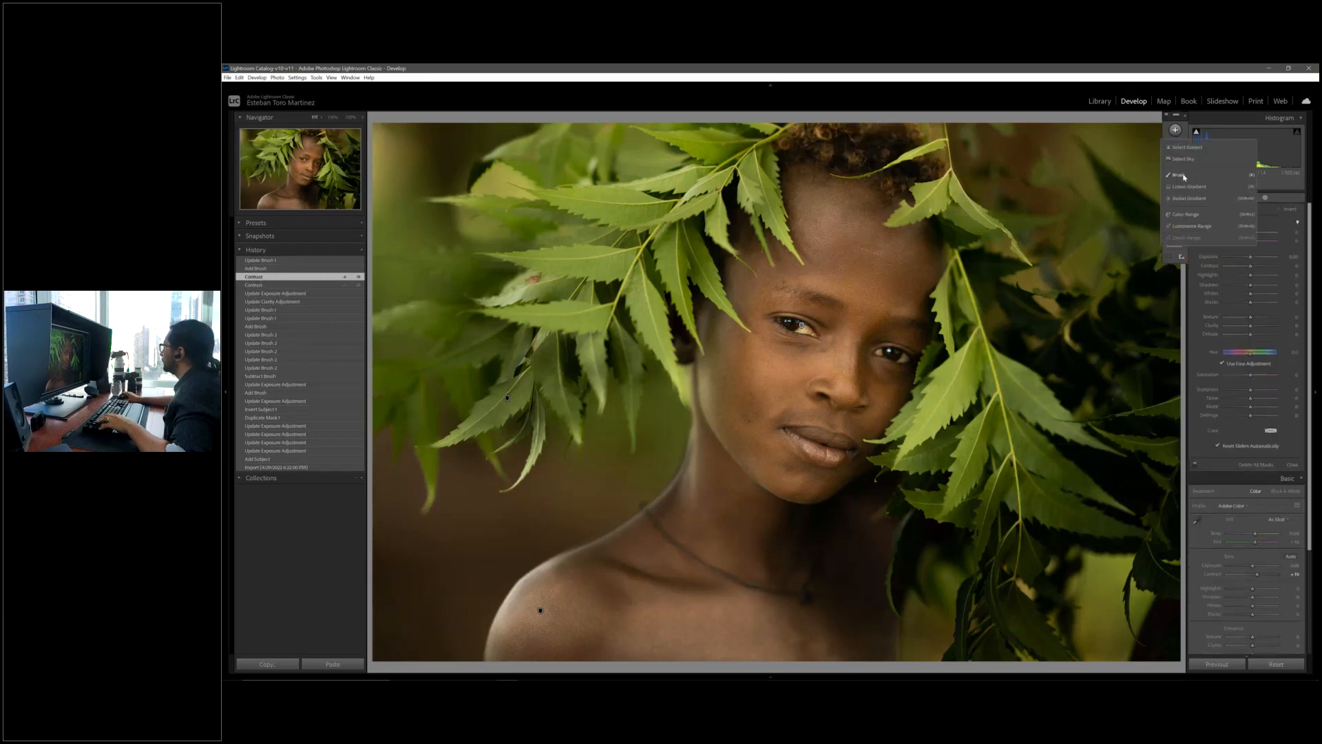
click(1181, 174)
drag(1249, 309, 1255, 311)
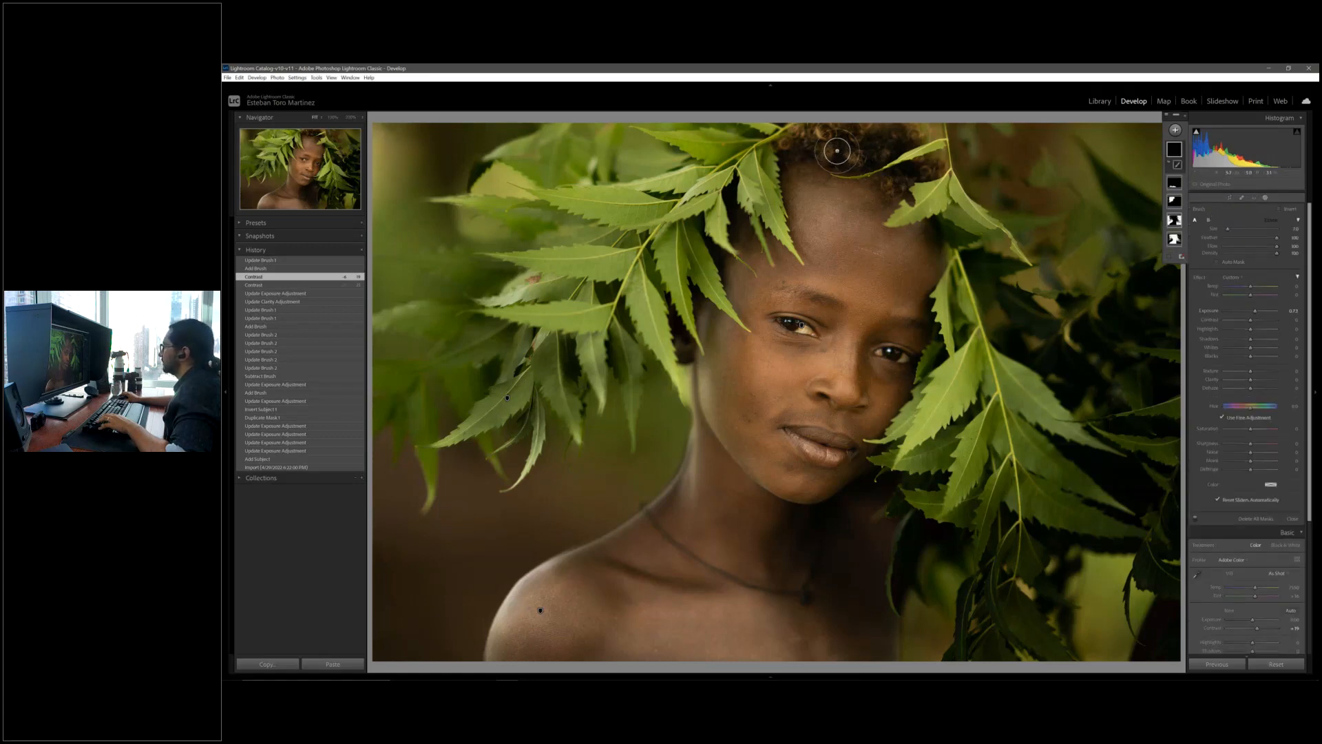
scroll(820, 149, up, 1)
drag(818, 144, 890, 142)
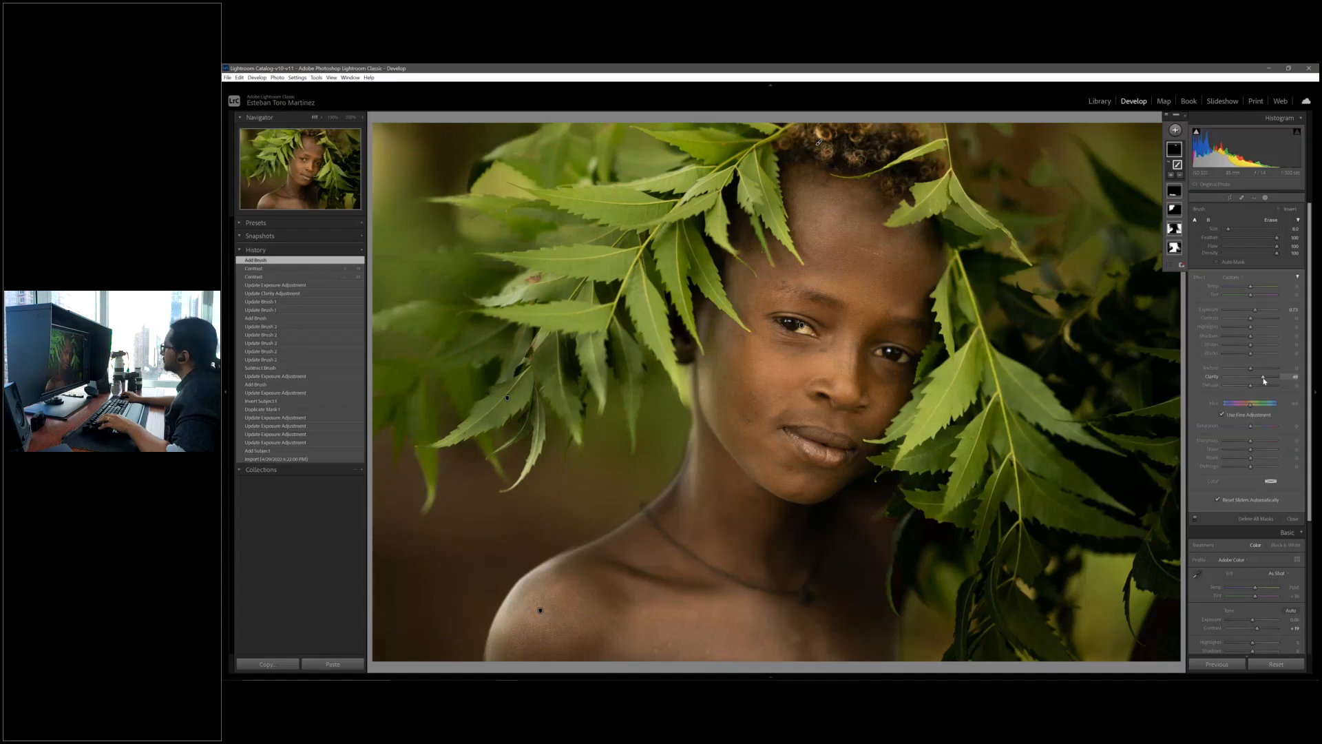
click(1264, 197)
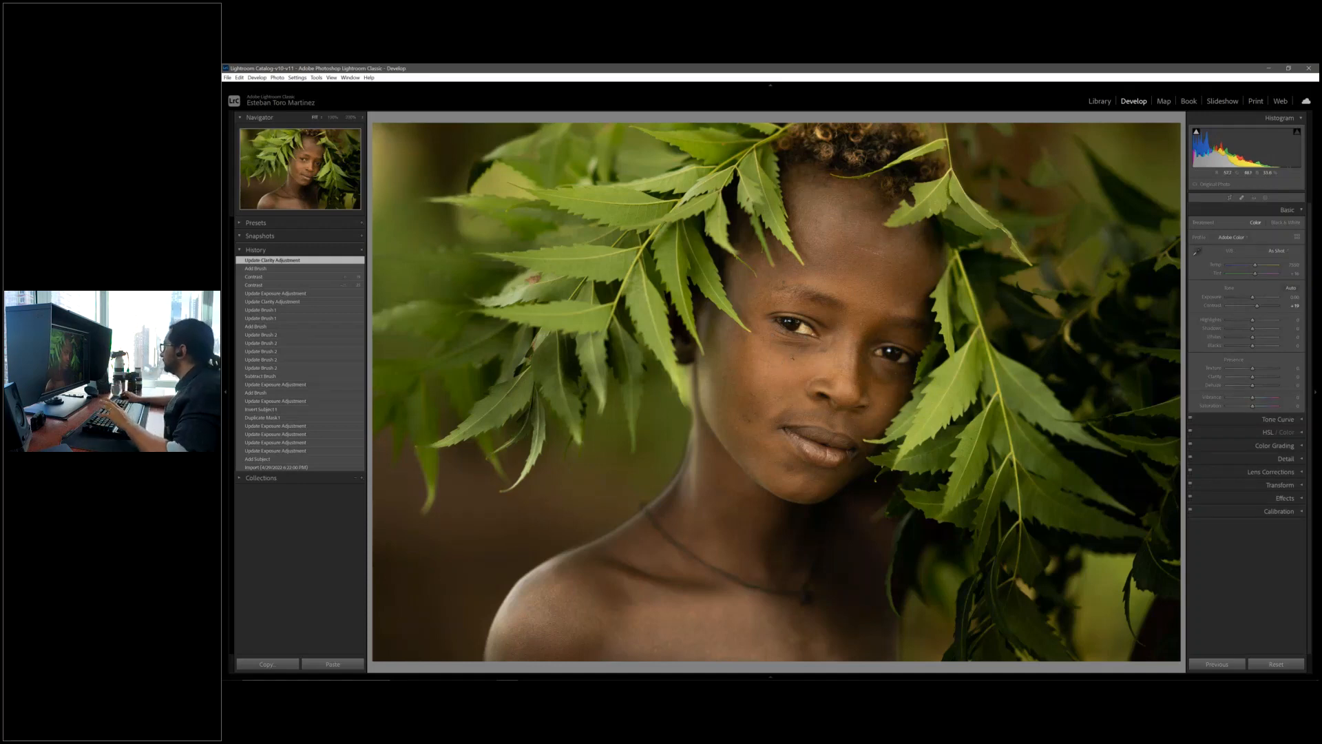
Add a brush mask with raised exposure using a larger brush over the blurred background foliage in the photo's upper right.
click(1265, 198)
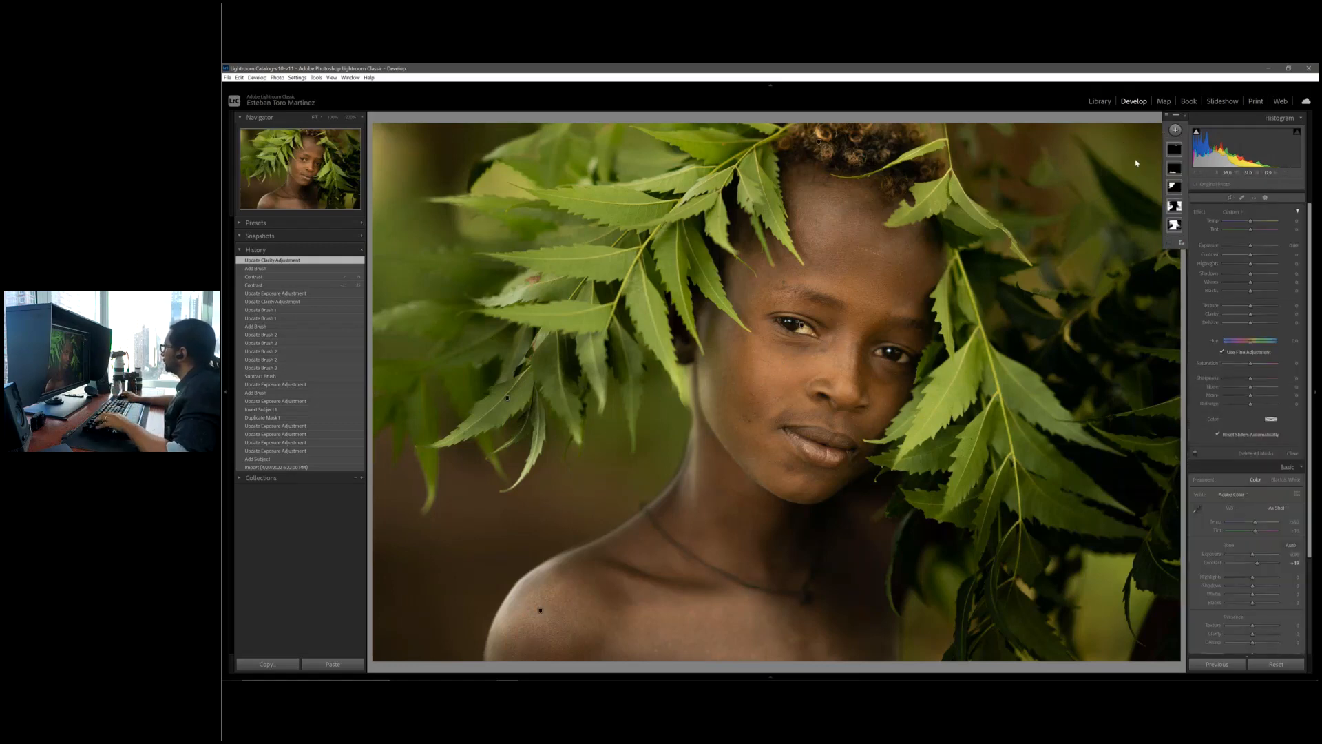
click(1175, 129)
click(1180, 176)
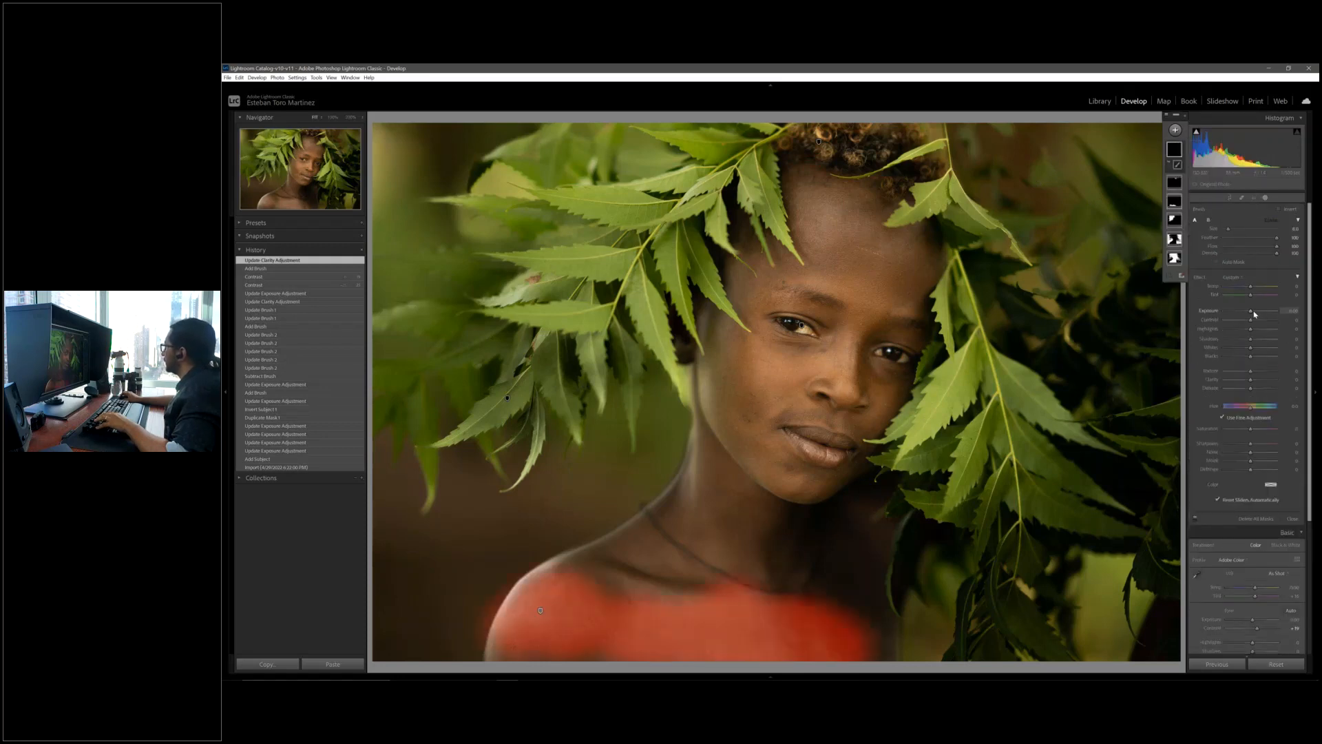
drag(1253, 314, 1259, 312)
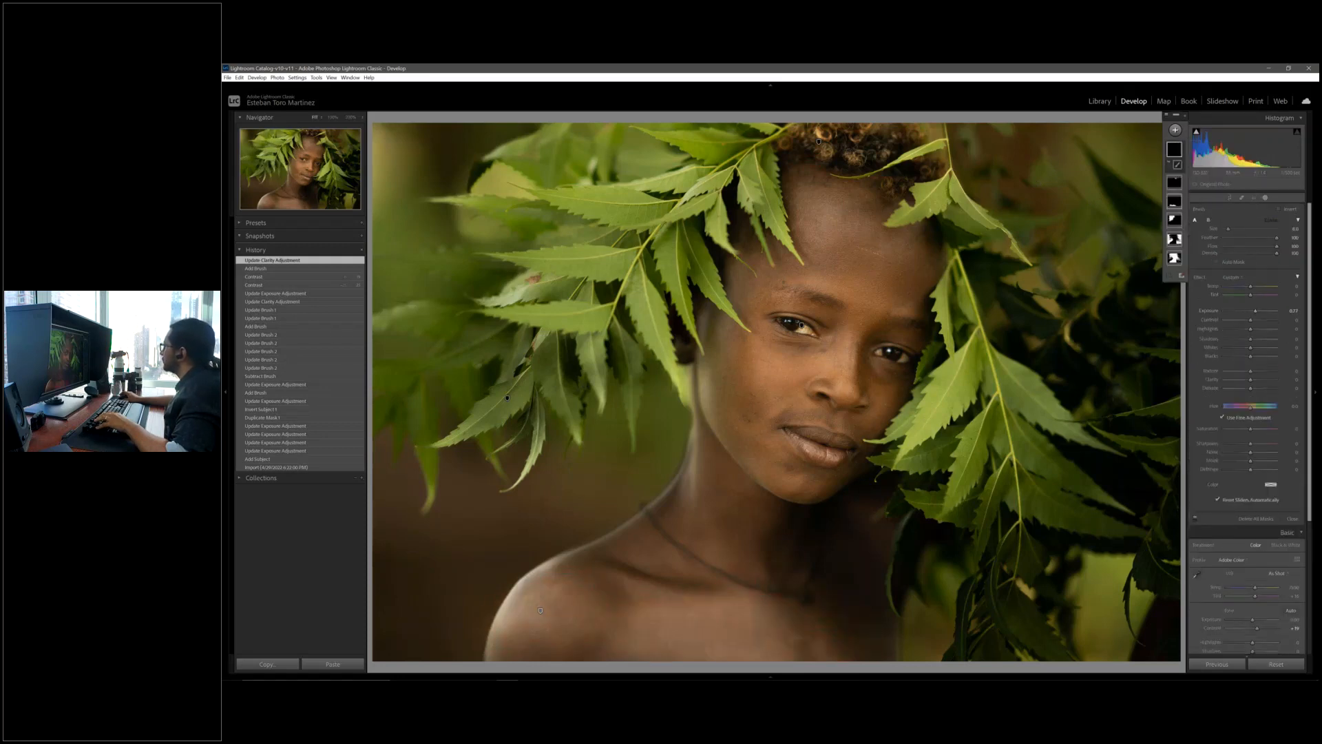
scroll(1067, 199, up, 3)
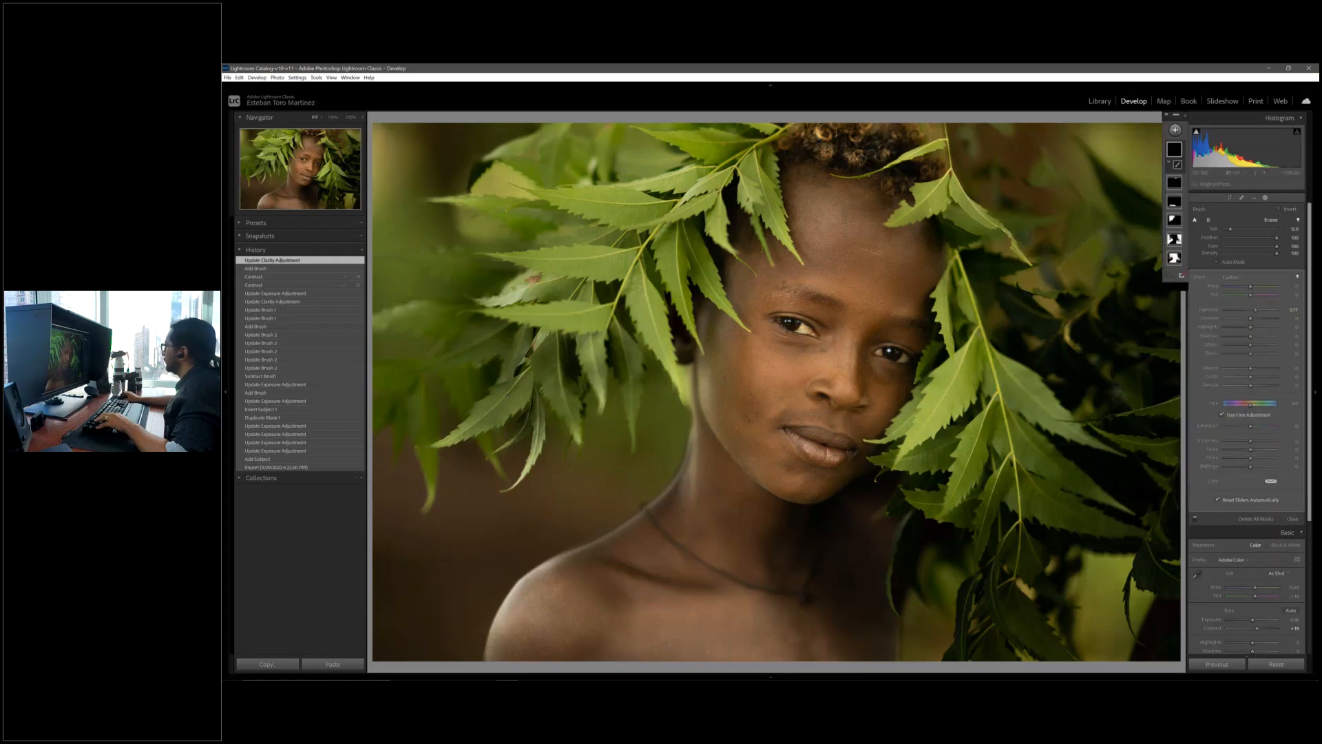
click(1067, 212)
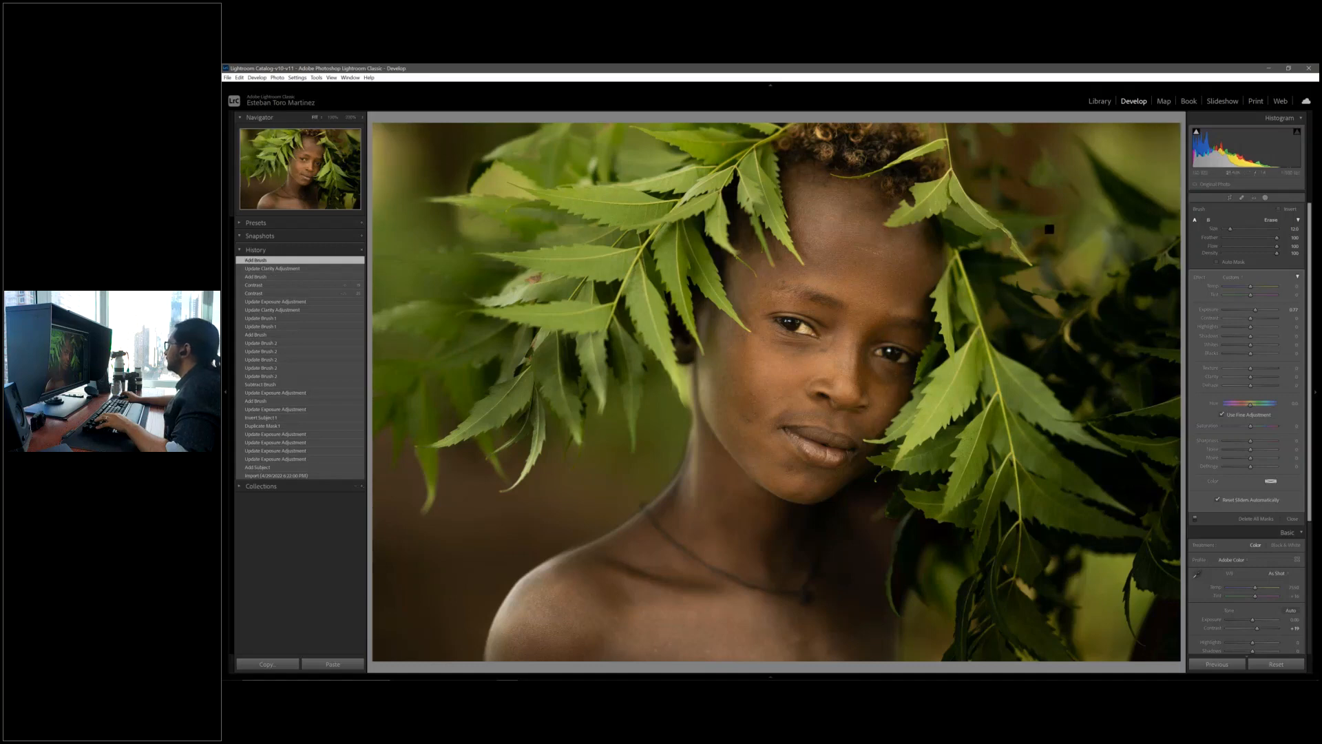
drag(1050, 229, 1051, 230)
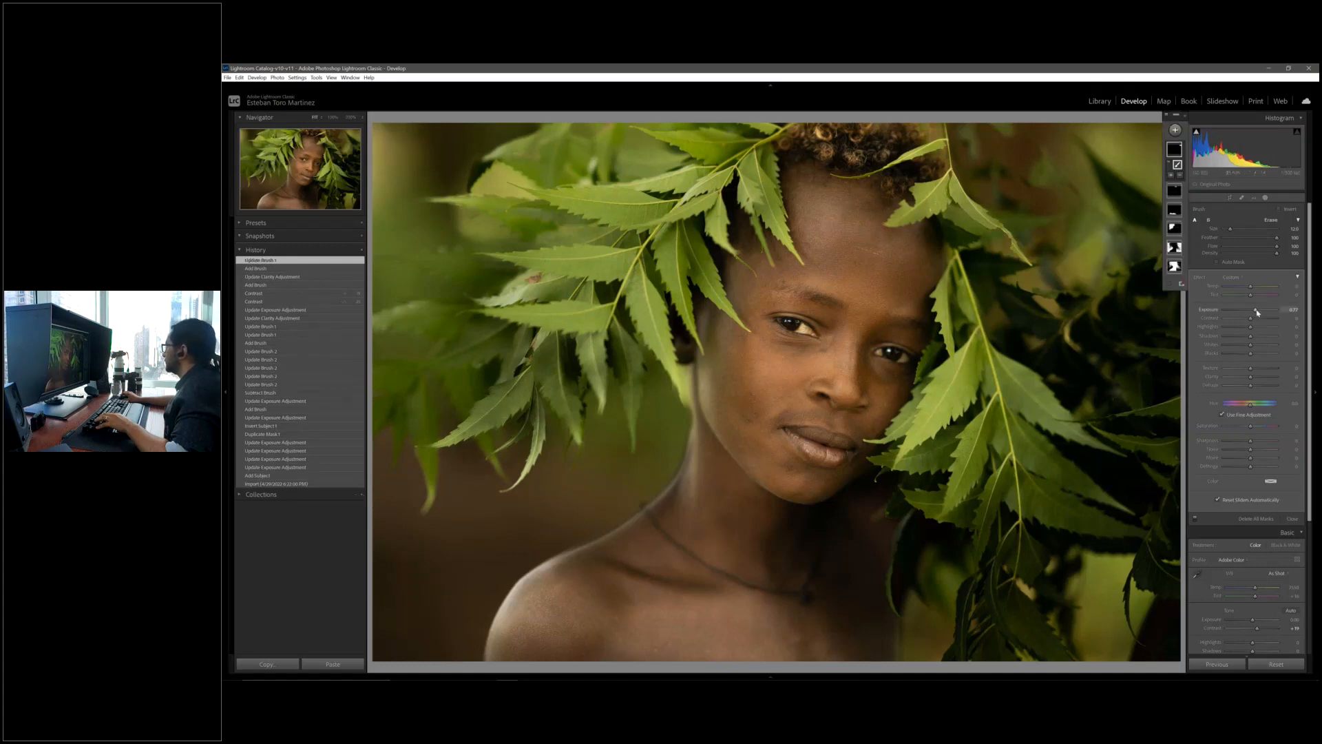
Reduce the exposure boost of the background foliage brush mask and close masking.
drag(1255, 312, 1253, 311)
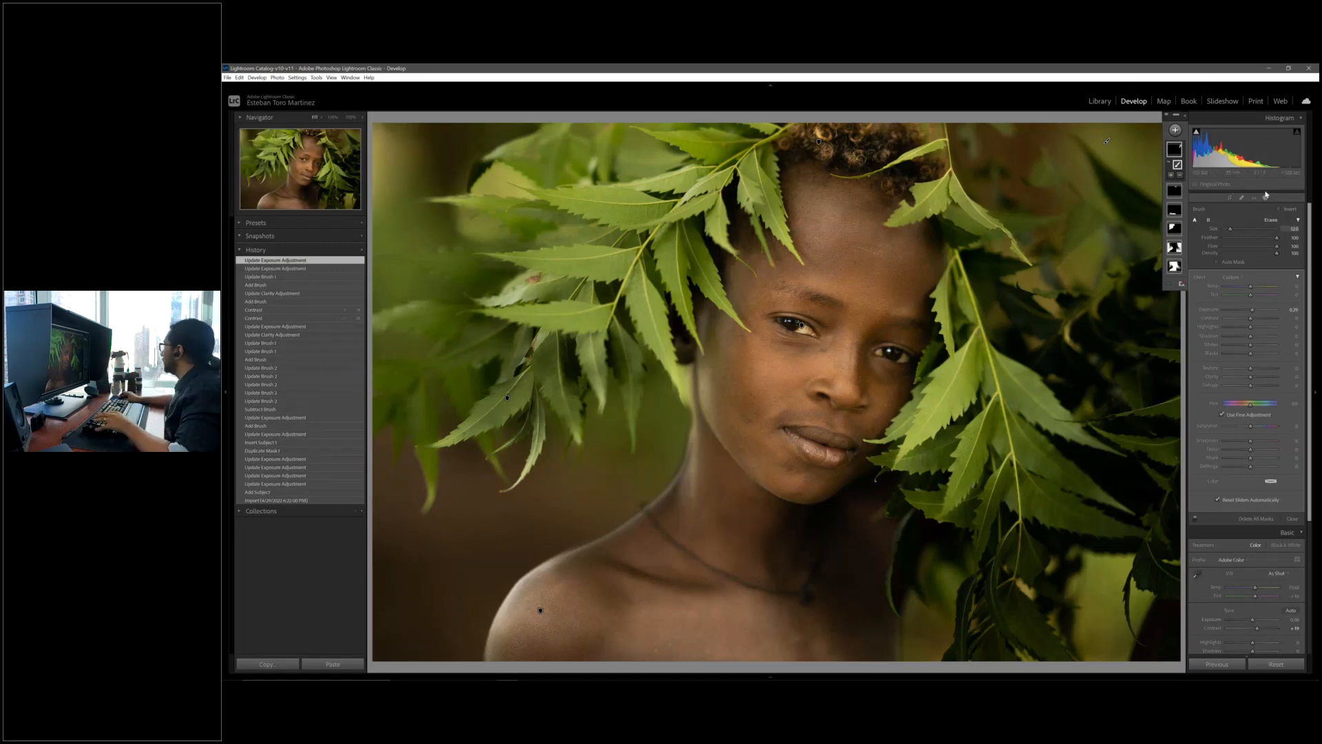
key(alt+Tab)
key(shift+w)
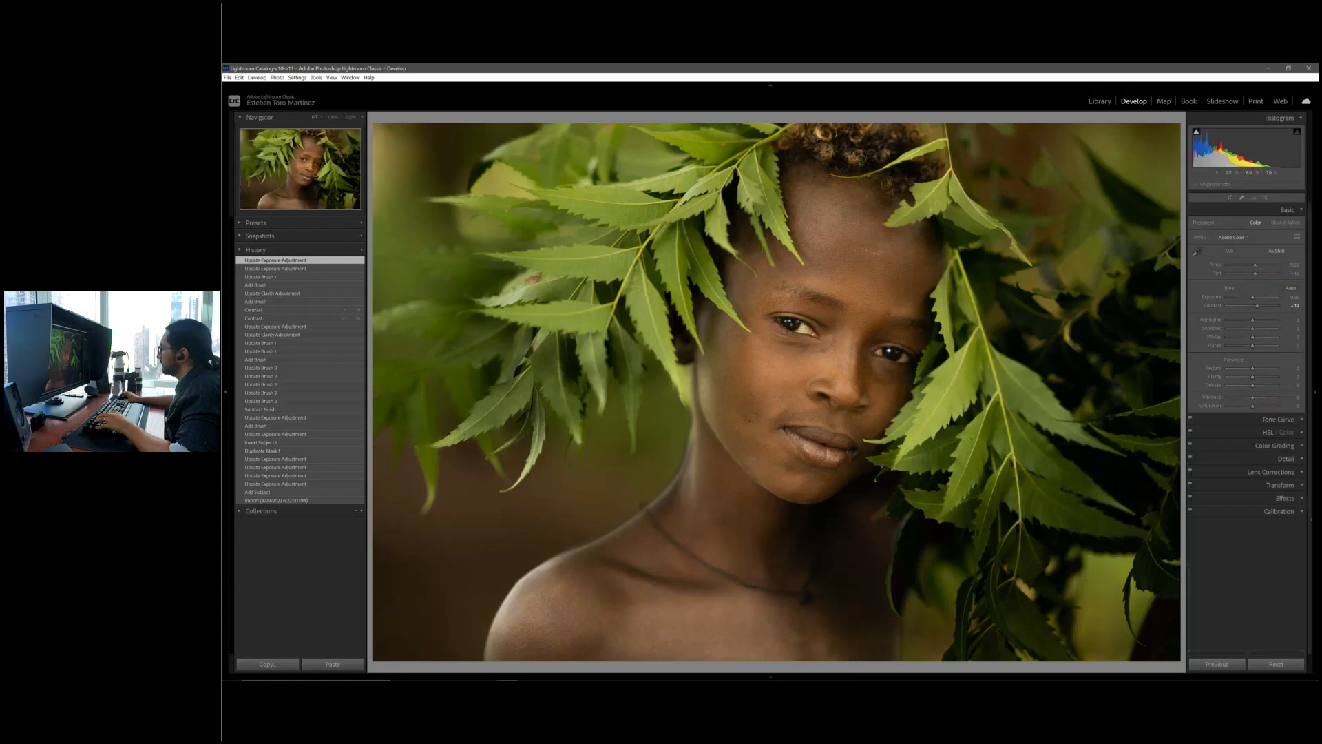
Add a brush mask with raised exposure using a small brush over the iris of the child's eye on the photo's left side.
key(z)
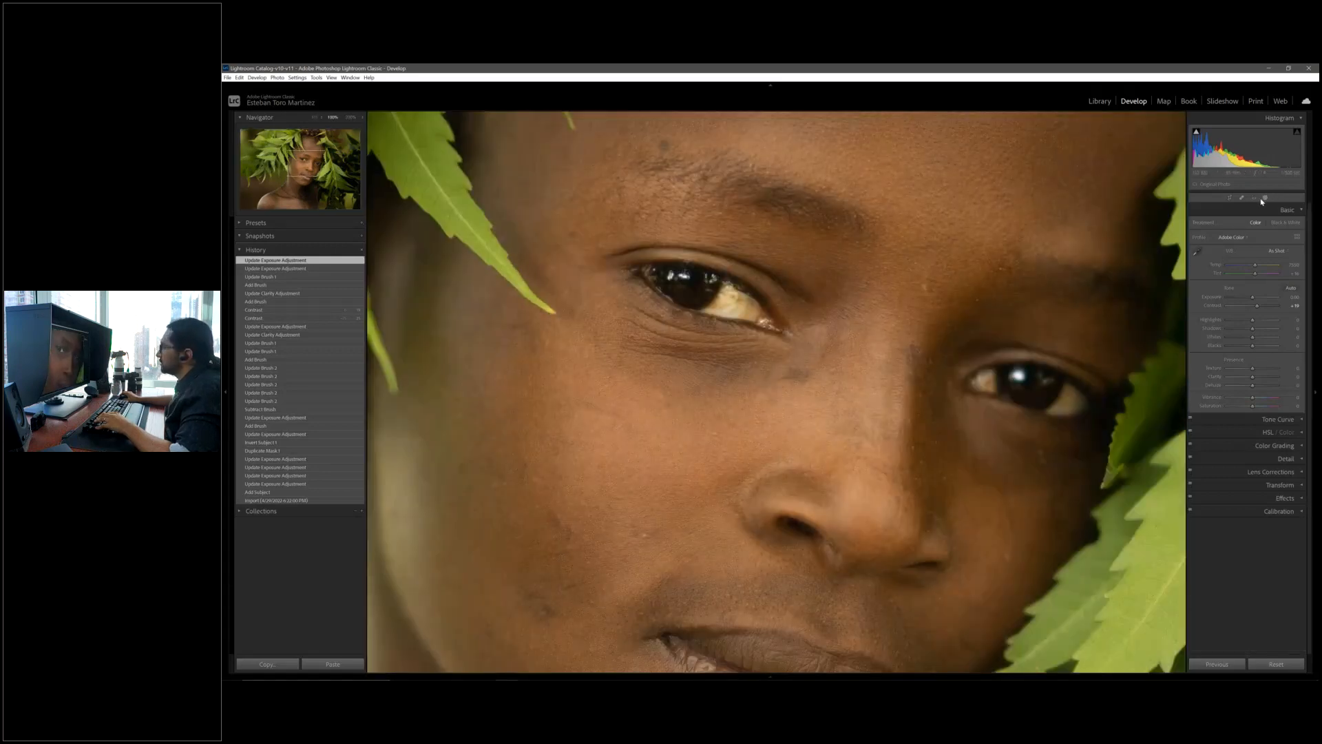
click(1265, 199)
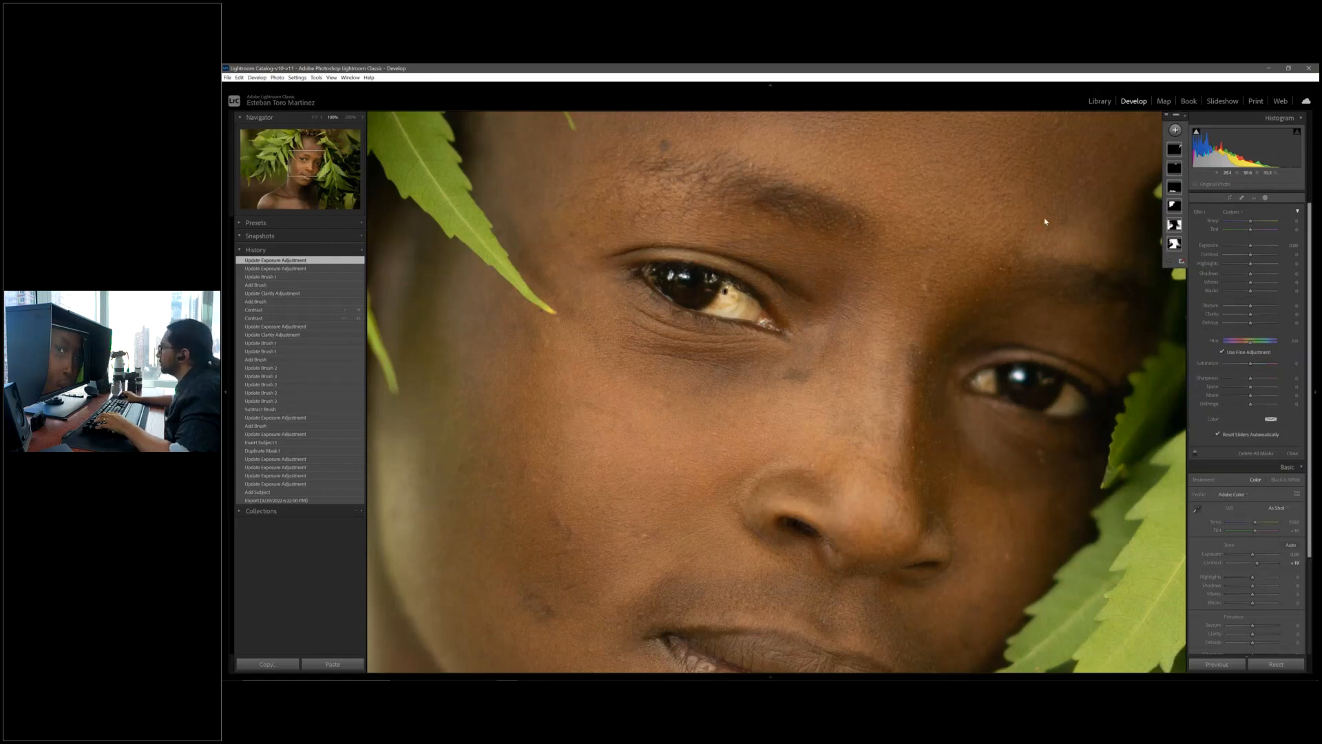
click(356, 120)
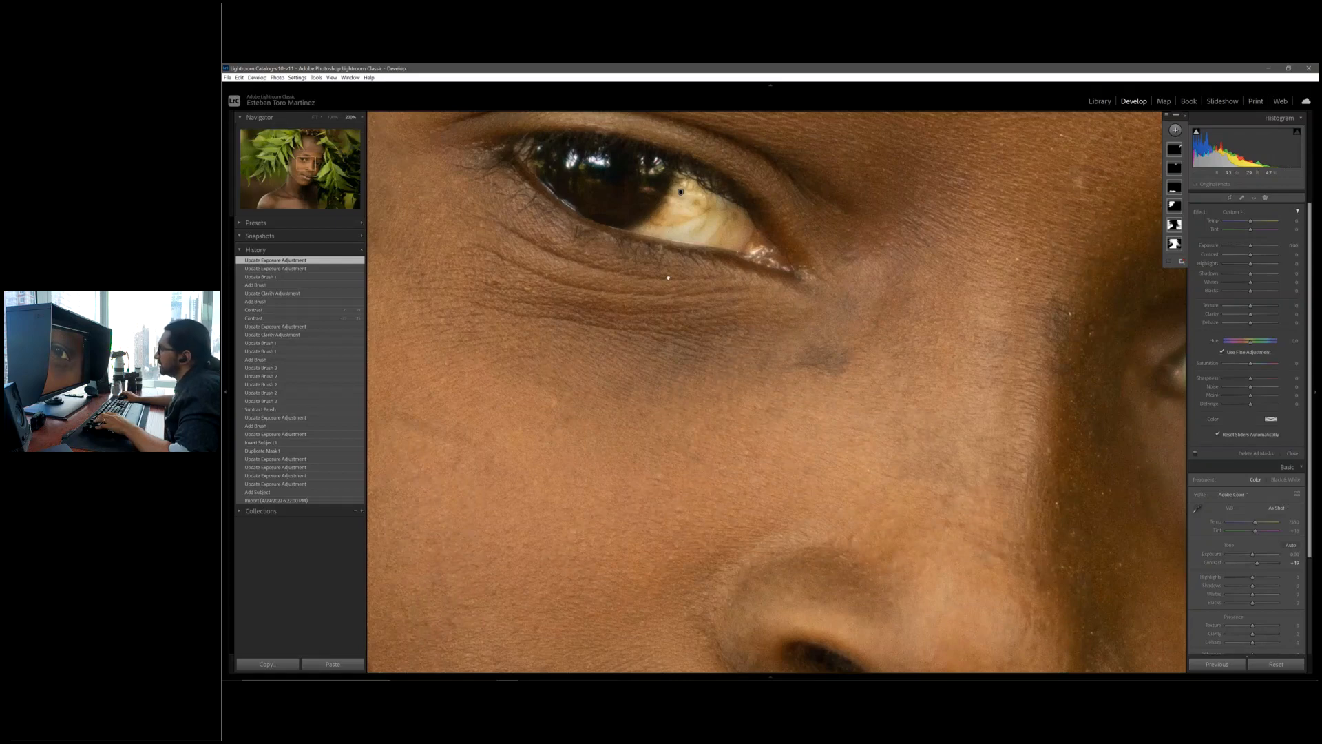
drag(668, 277, 747, 411)
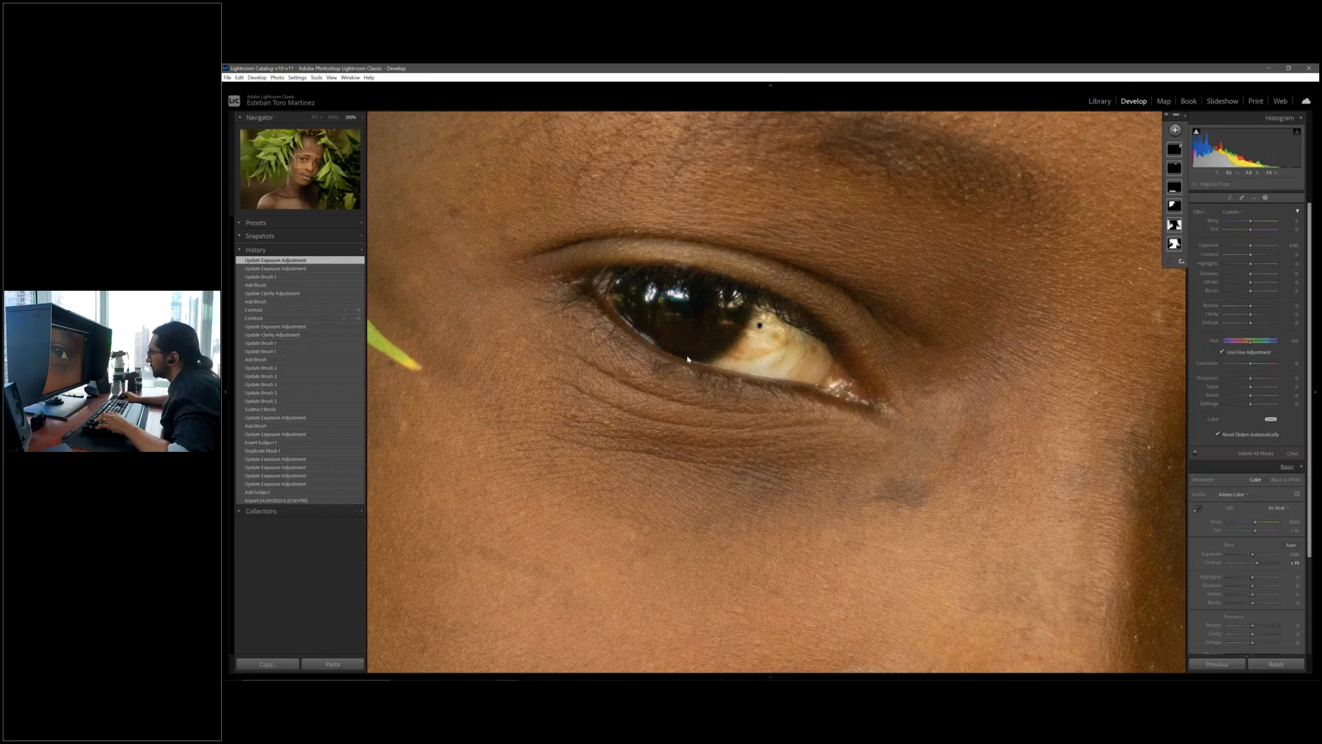
click(1175, 168)
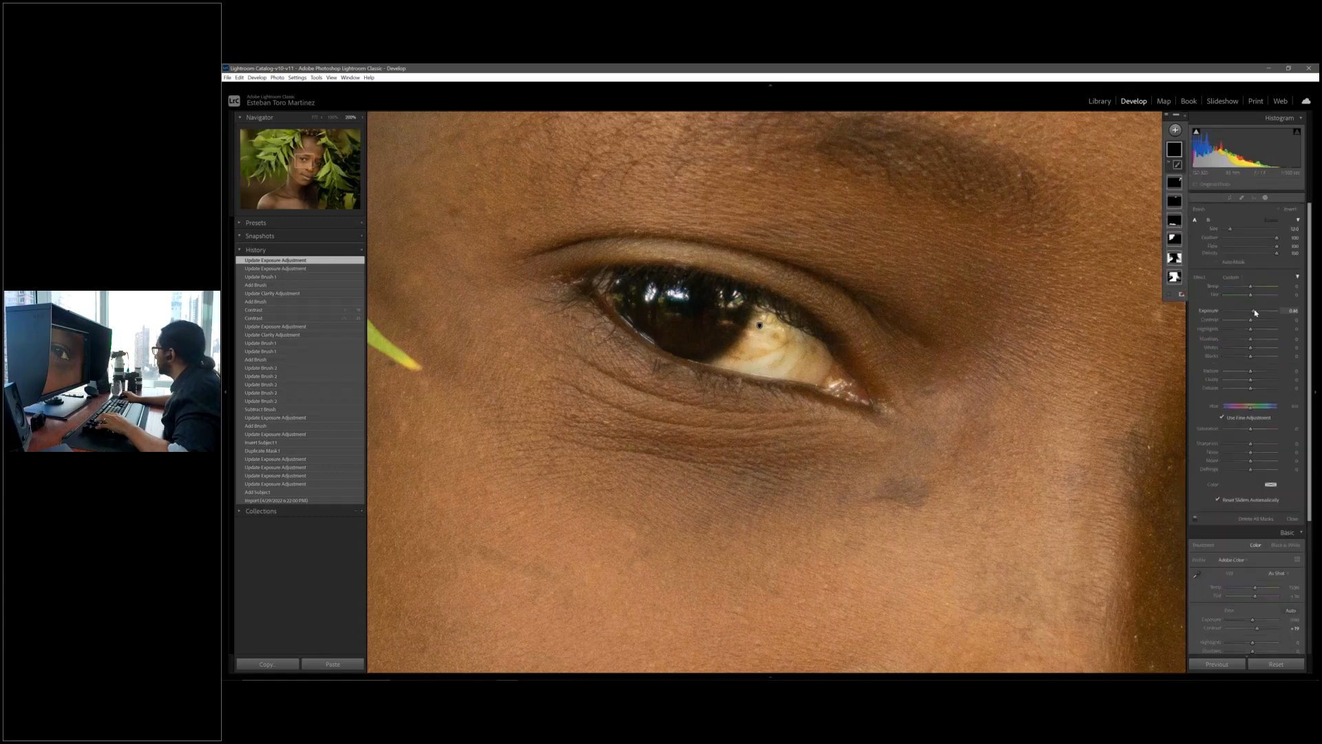
scroll(667, 325, down, 5)
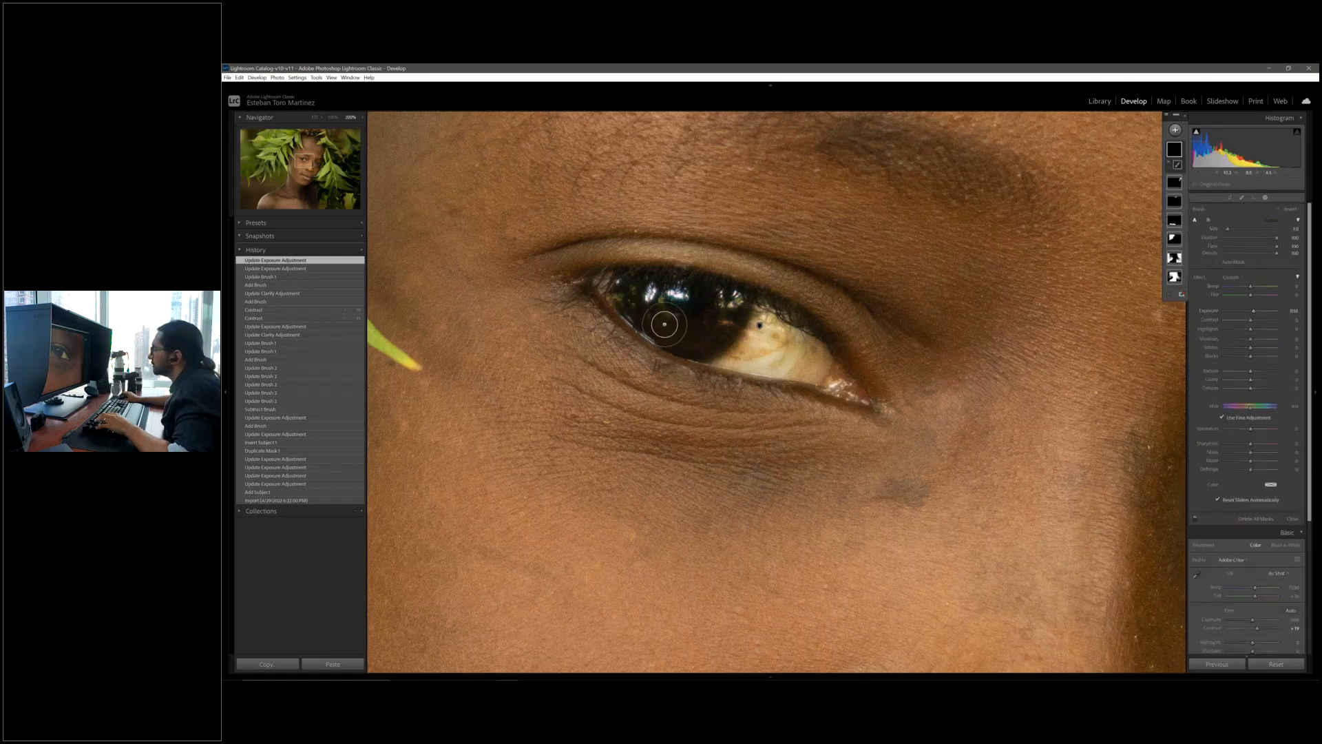
drag(666, 324, 694, 327)
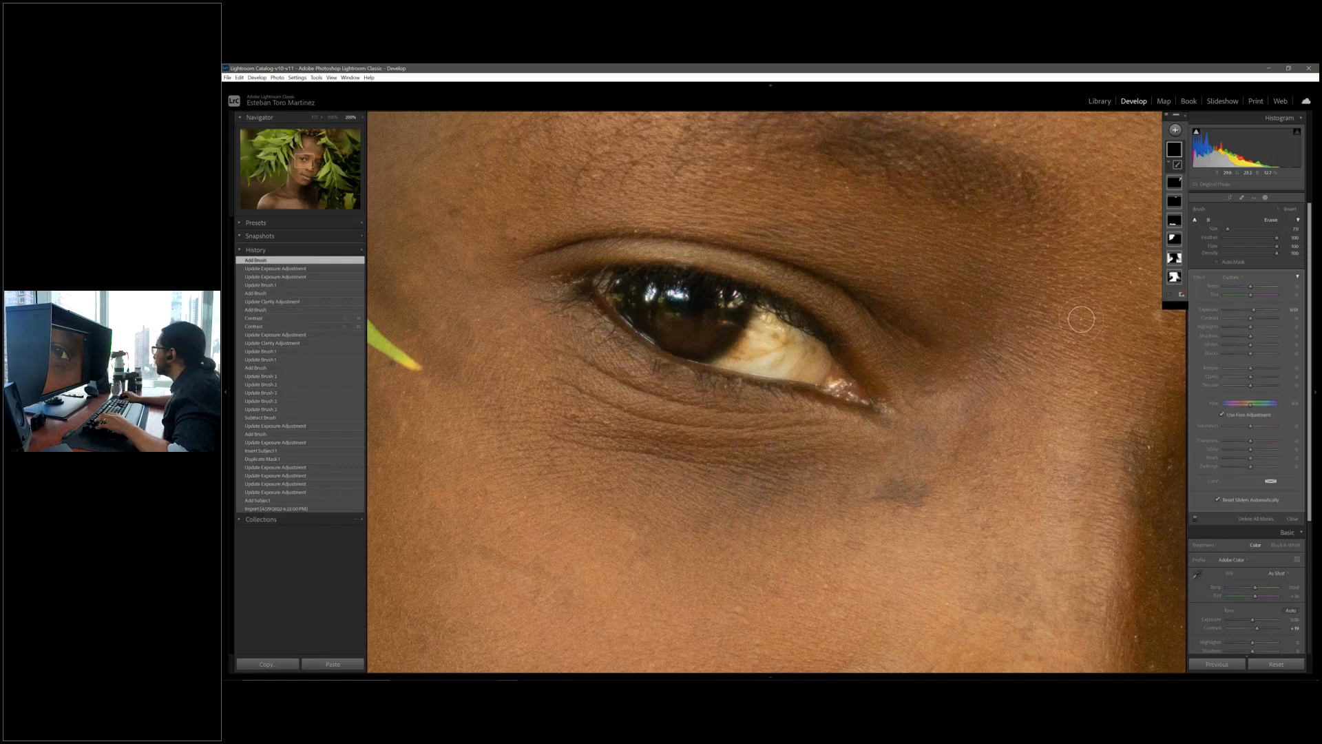
Raise the iris mask's exposure slightly, extend the mask to the child's other eye, and finish editing it.
drag(1254, 310, 1255, 314)
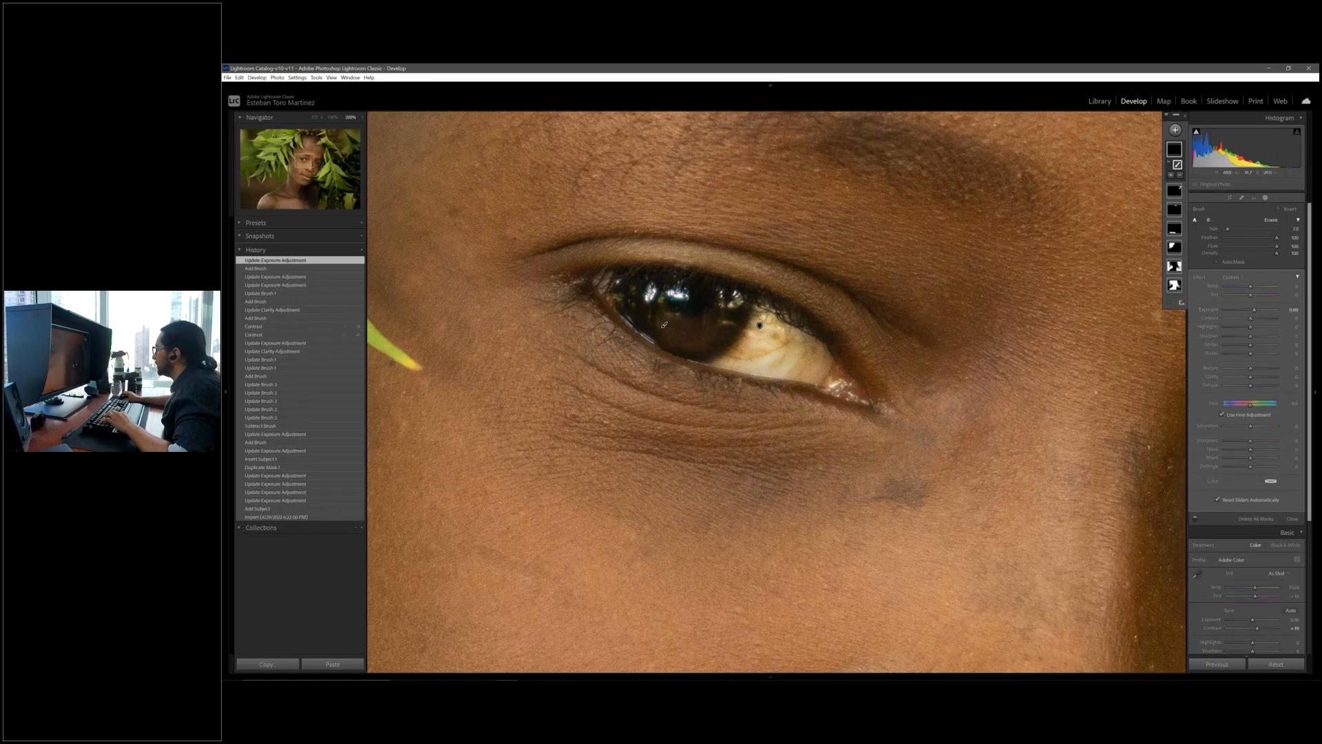
mouse_move(1054, 365)
mouse_down()
mouse_move(716, 331)
mouse_move(787, 302)
mouse_up()
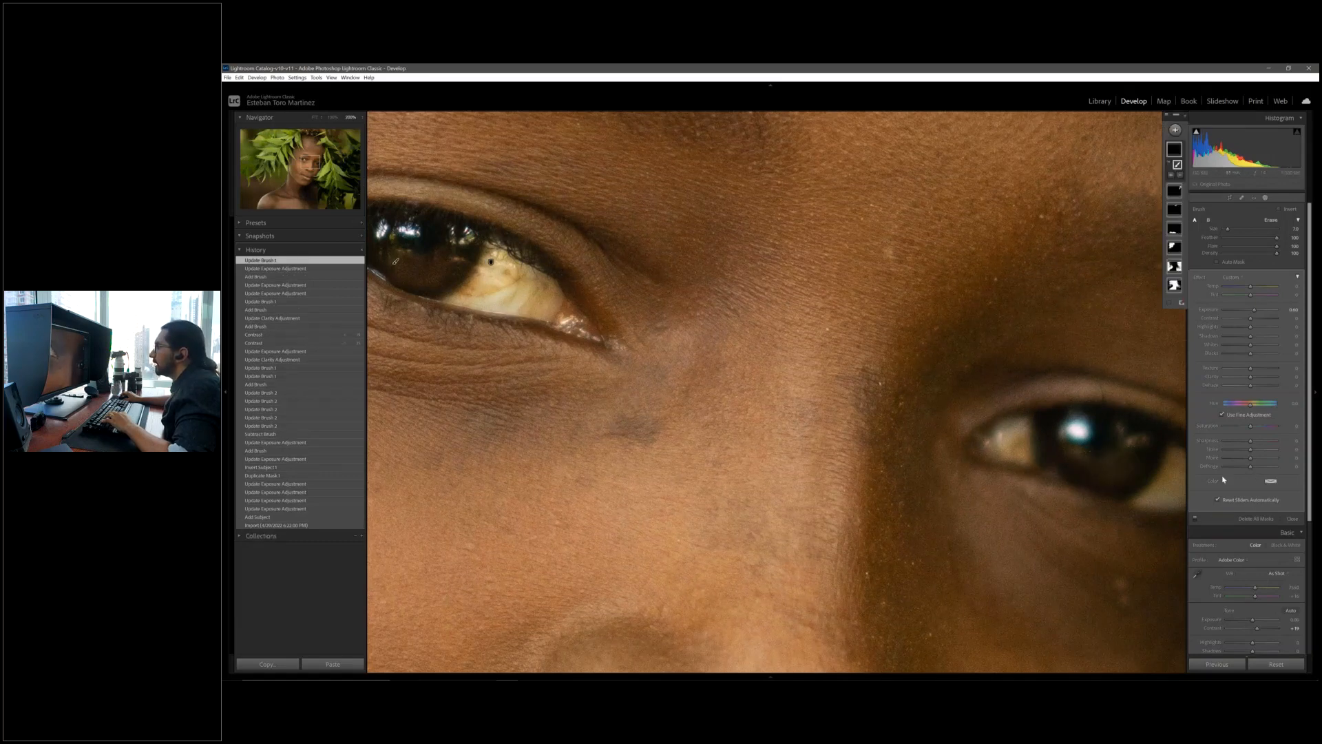
drag(615, 356, 646, 364)
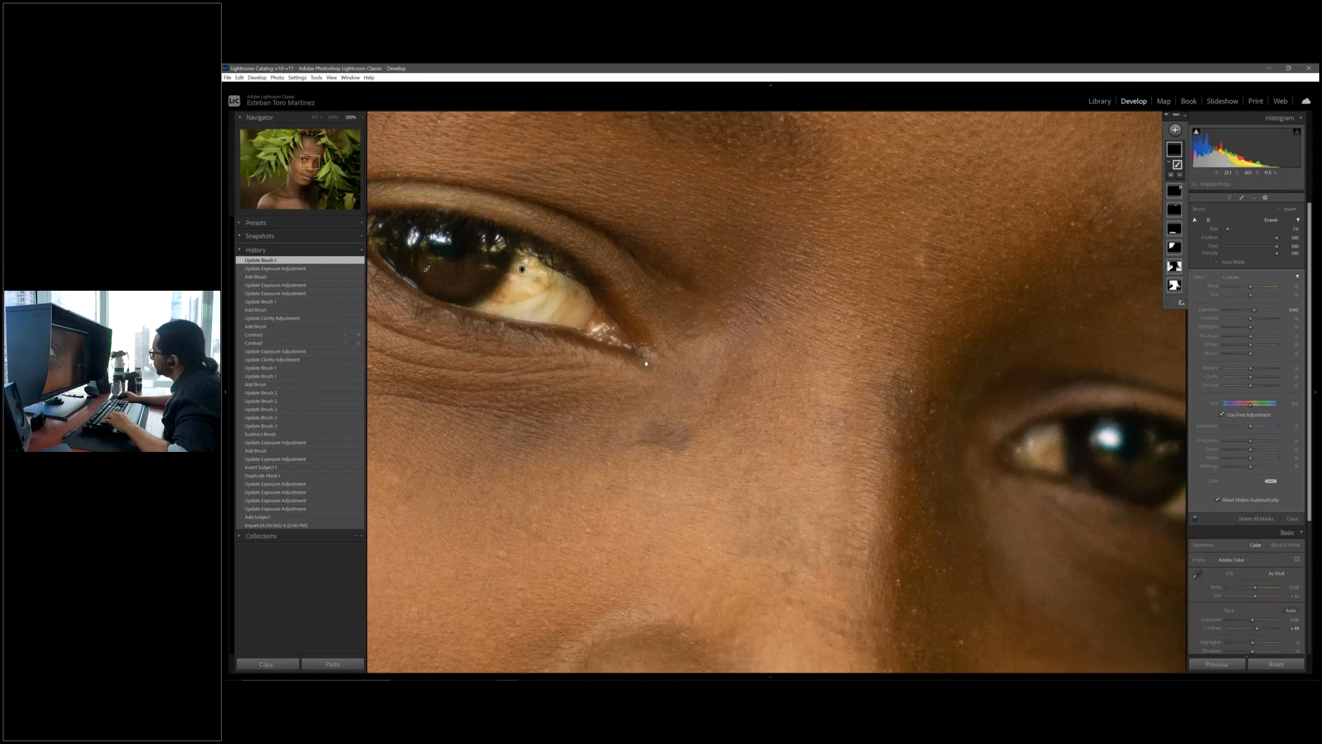
drag(646, 363, 677, 386)
key(Escape)
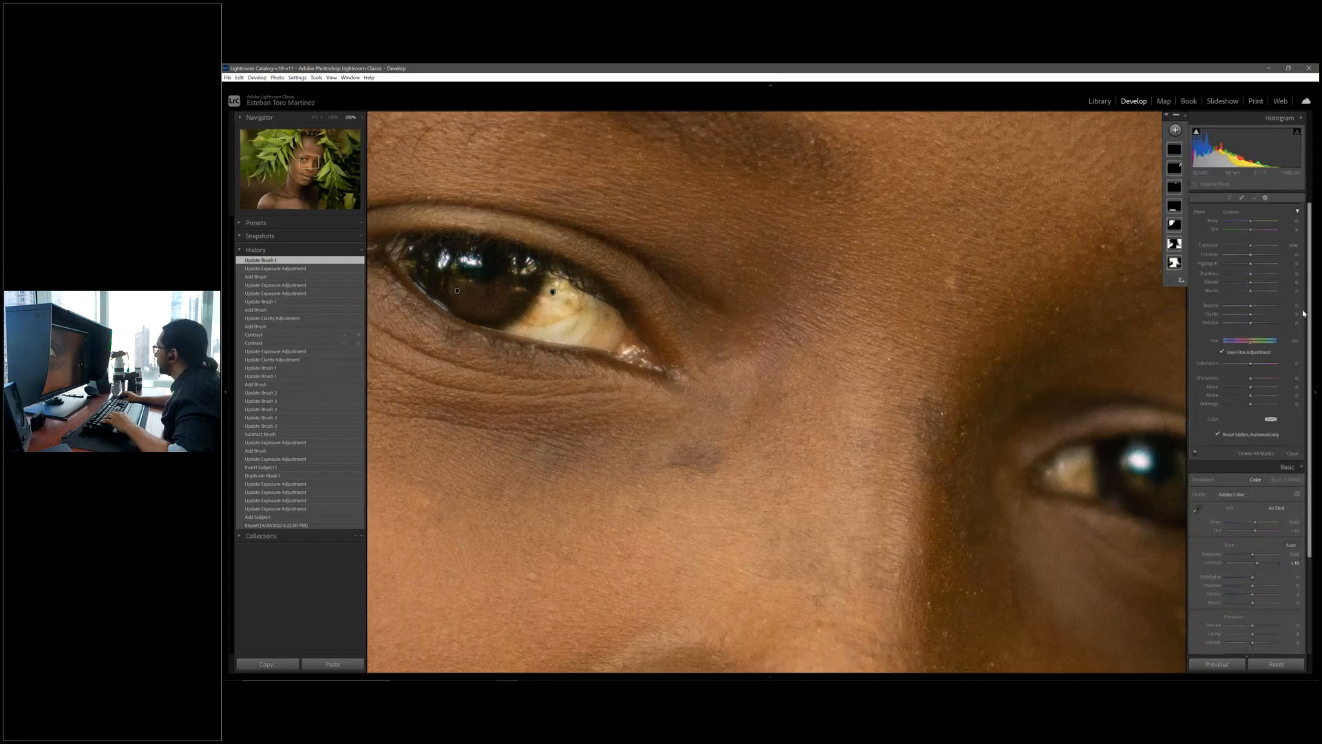
Add a brush mask over the dark pupil with a smaller brush, lower its exposure, and close masking.
drag(1251, 313, 1247, 313)
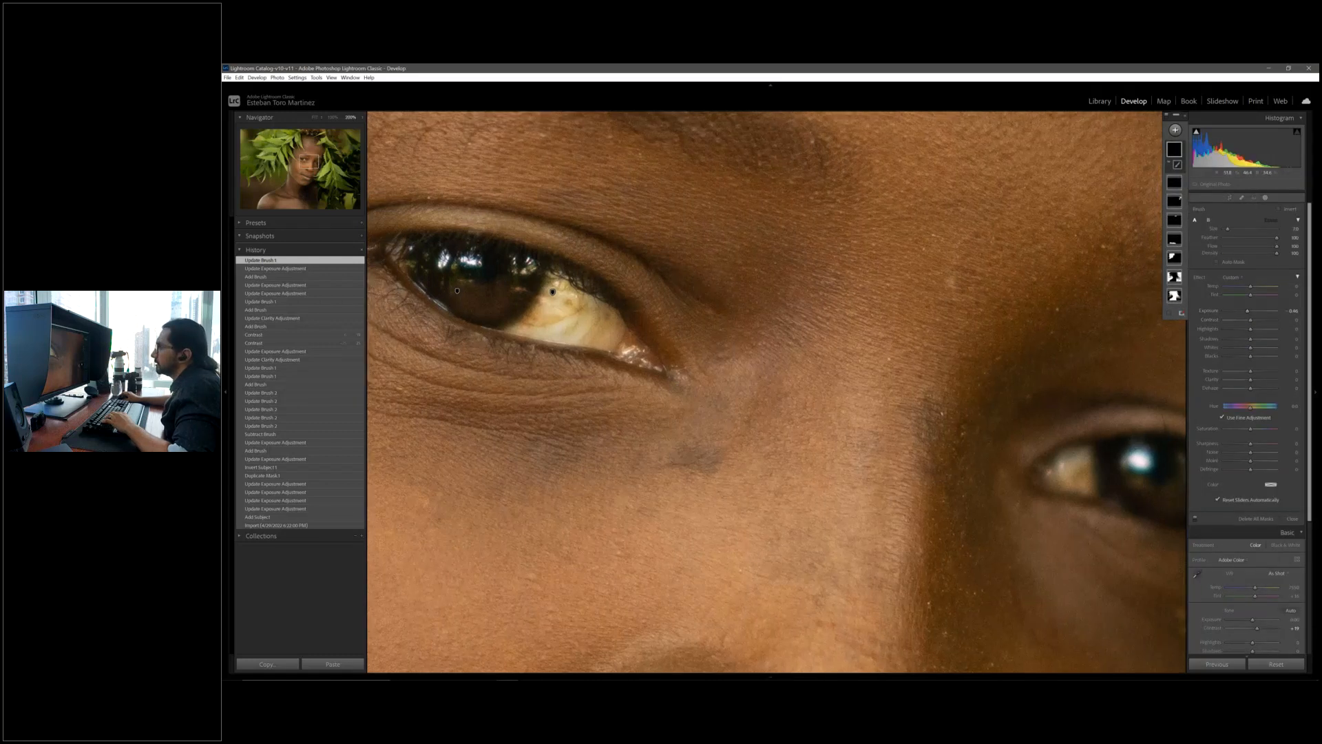
scroll(467, 271, down, 2)
key(alt)
click(467, 270)
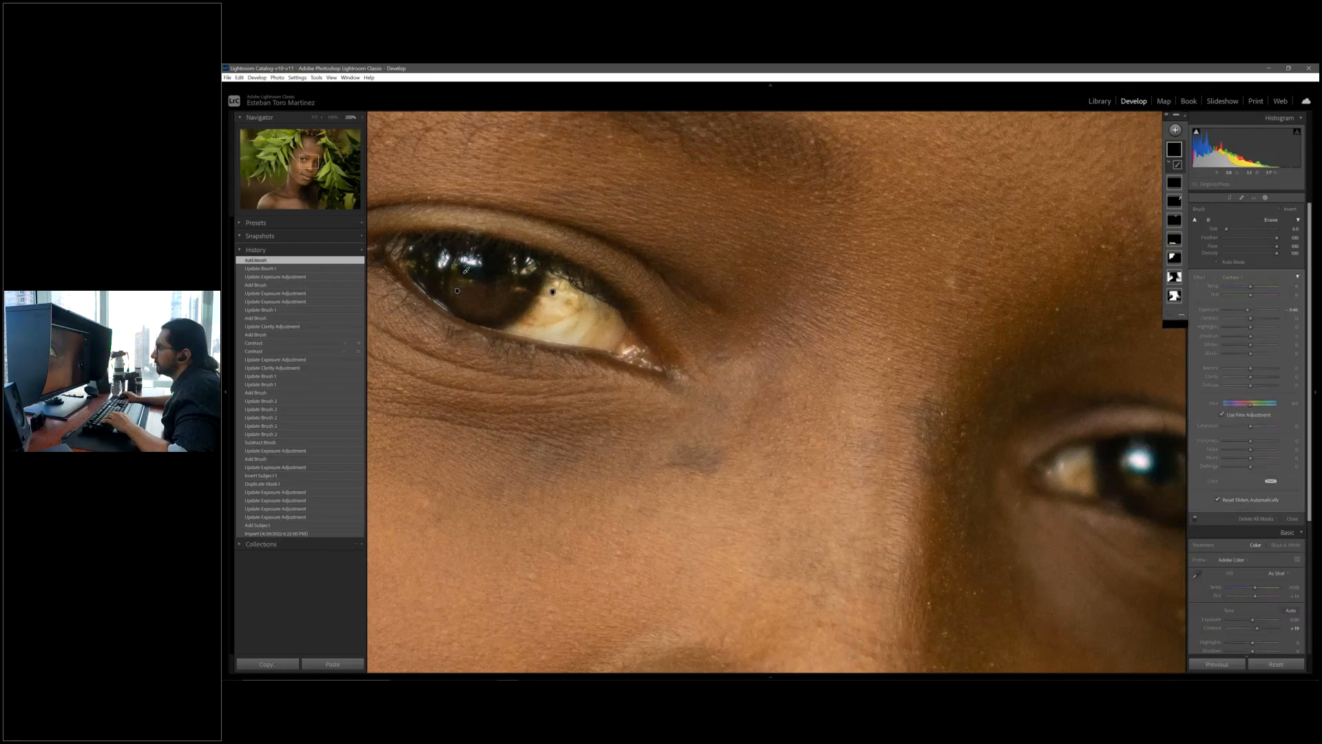
drag(467, 271, 482, 272)
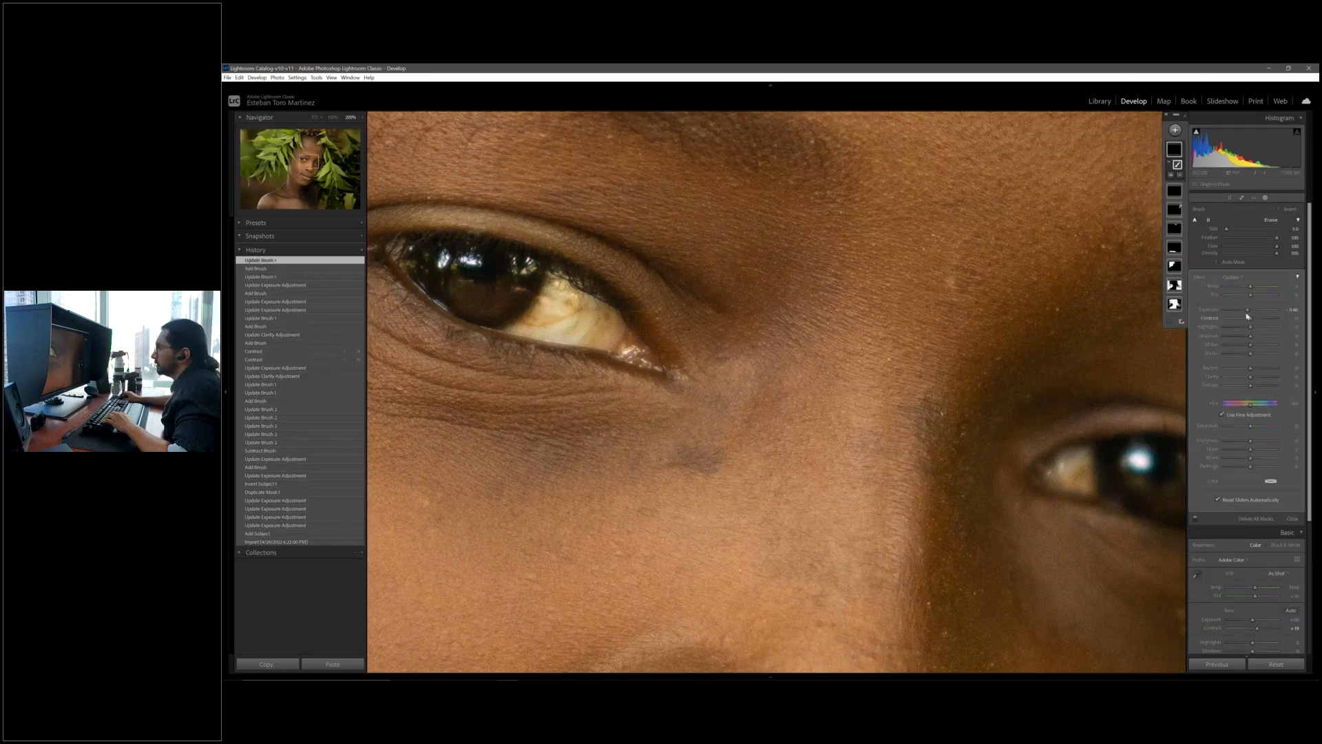
drag(1248, 315, 1244, 313)
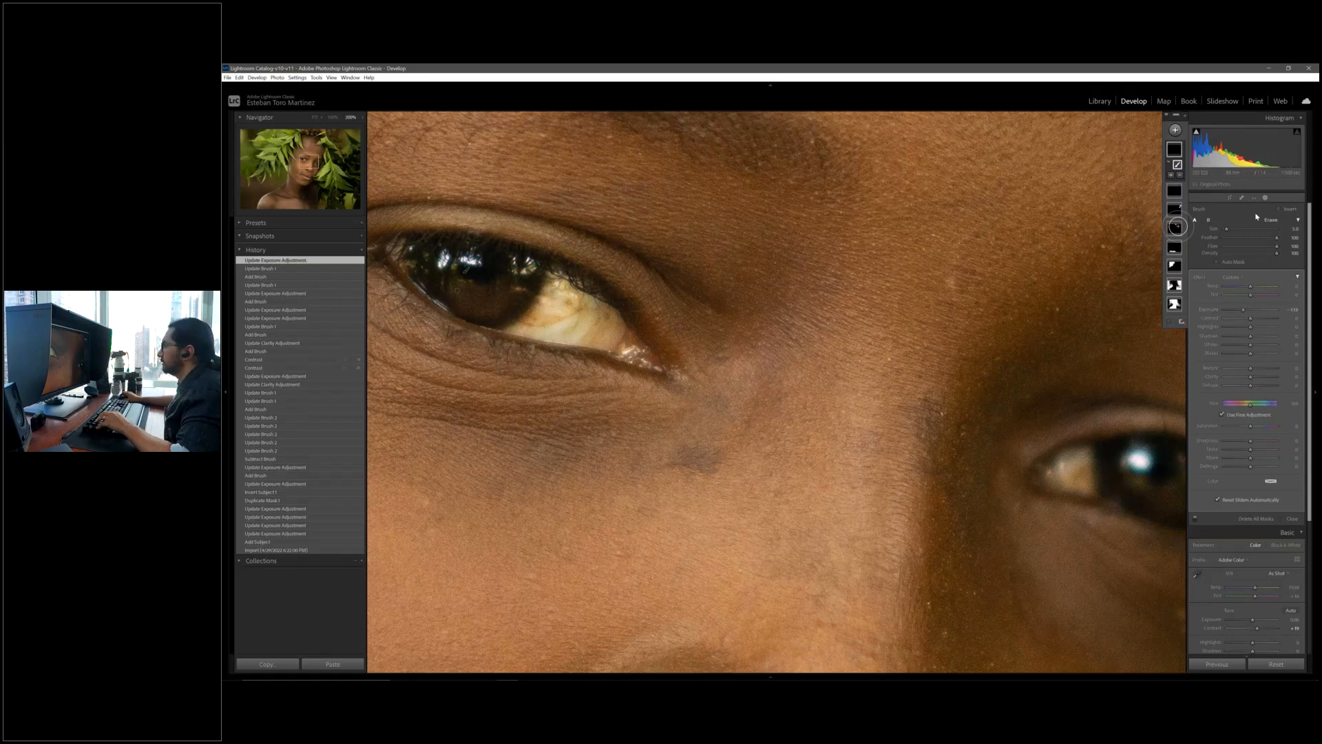
click(1266, 198)
click(576, 303)
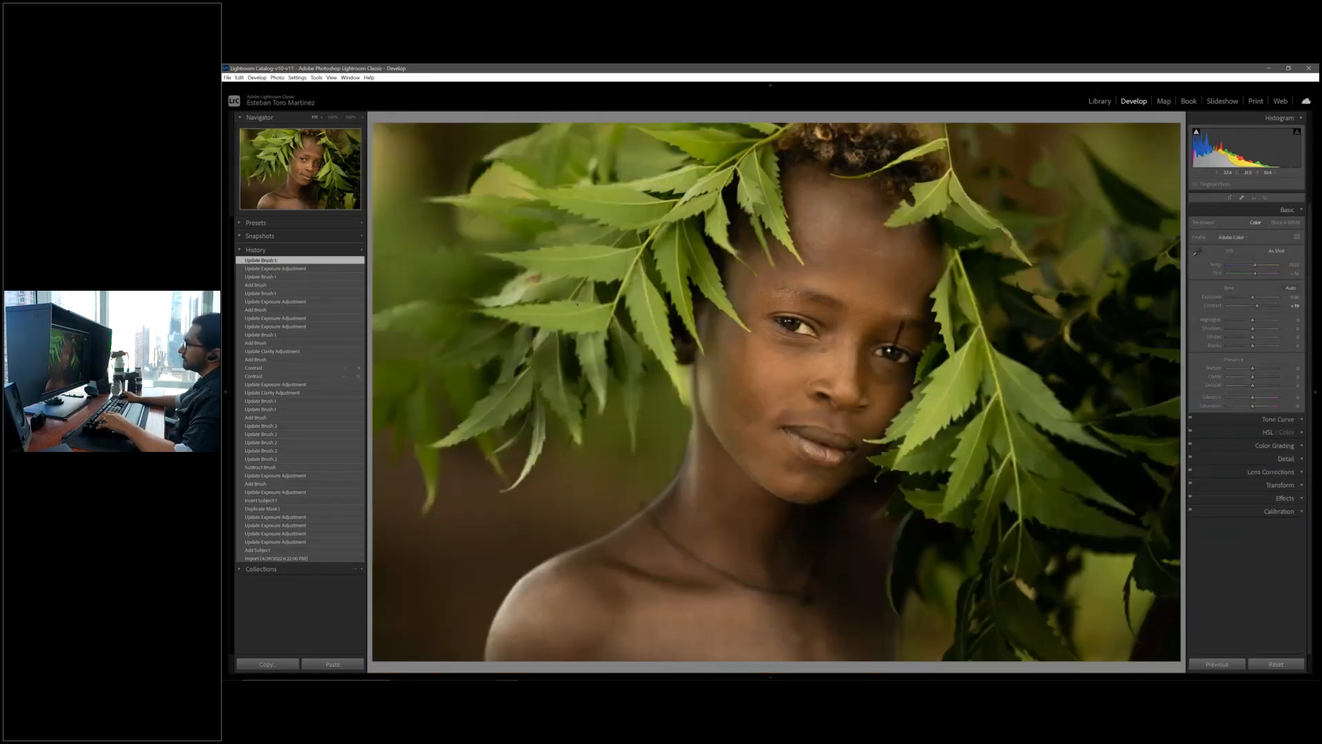
Compare the eye edits with an earlier history state, and delete the darkening brush mask that left a stray stroke across the child's eye.
click(269, 319)
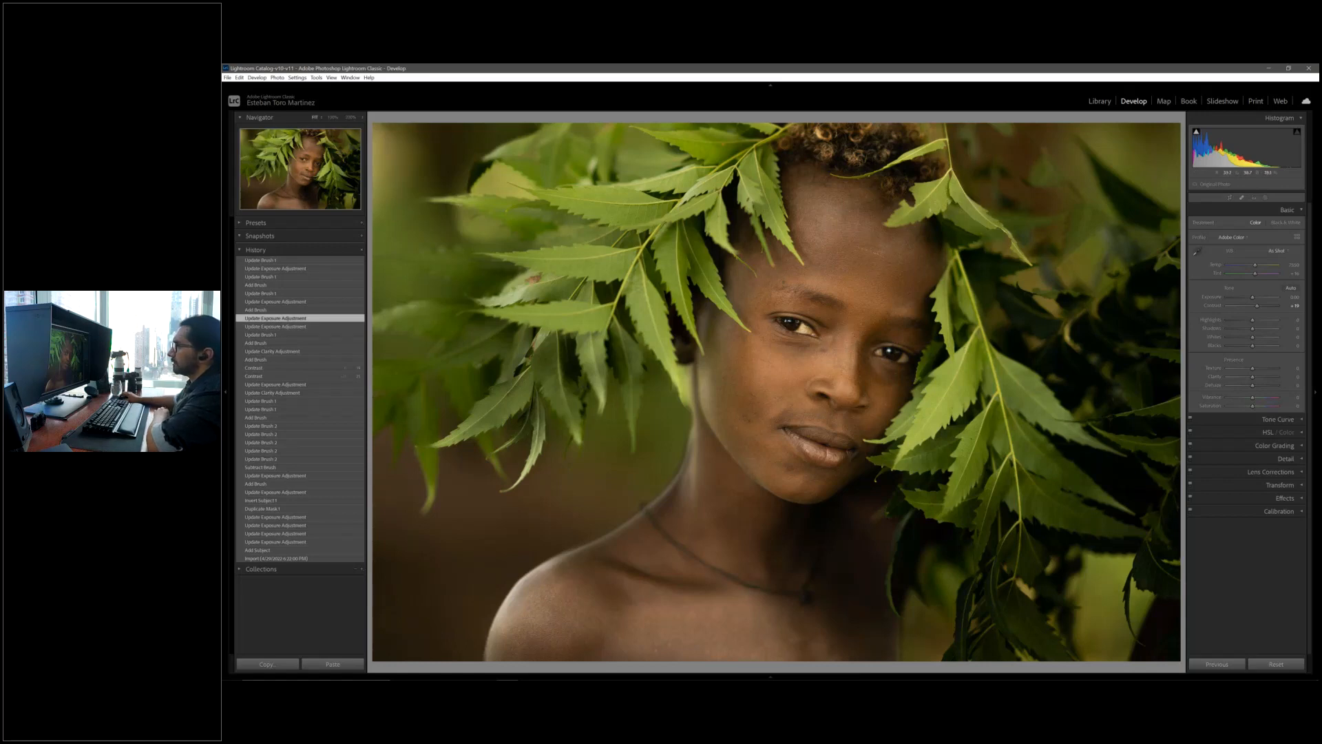
click(269, 260)
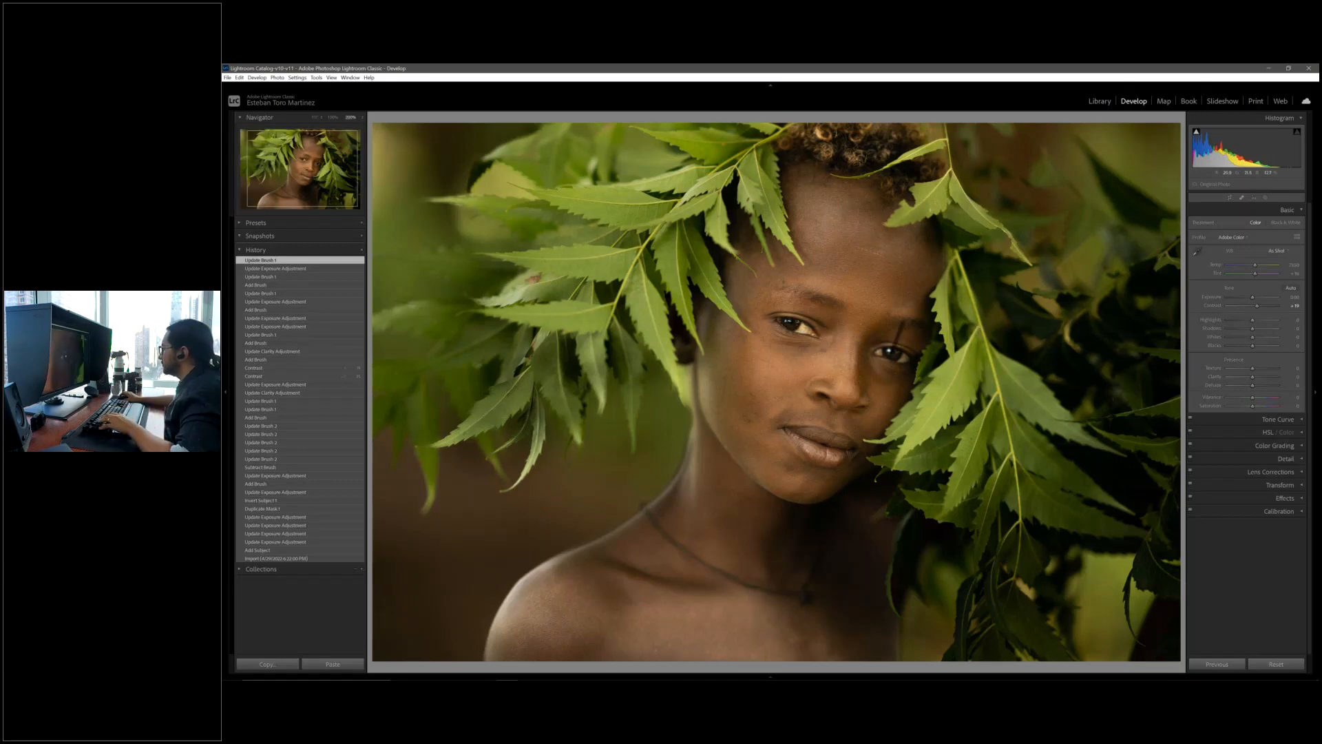
click(901, 350)
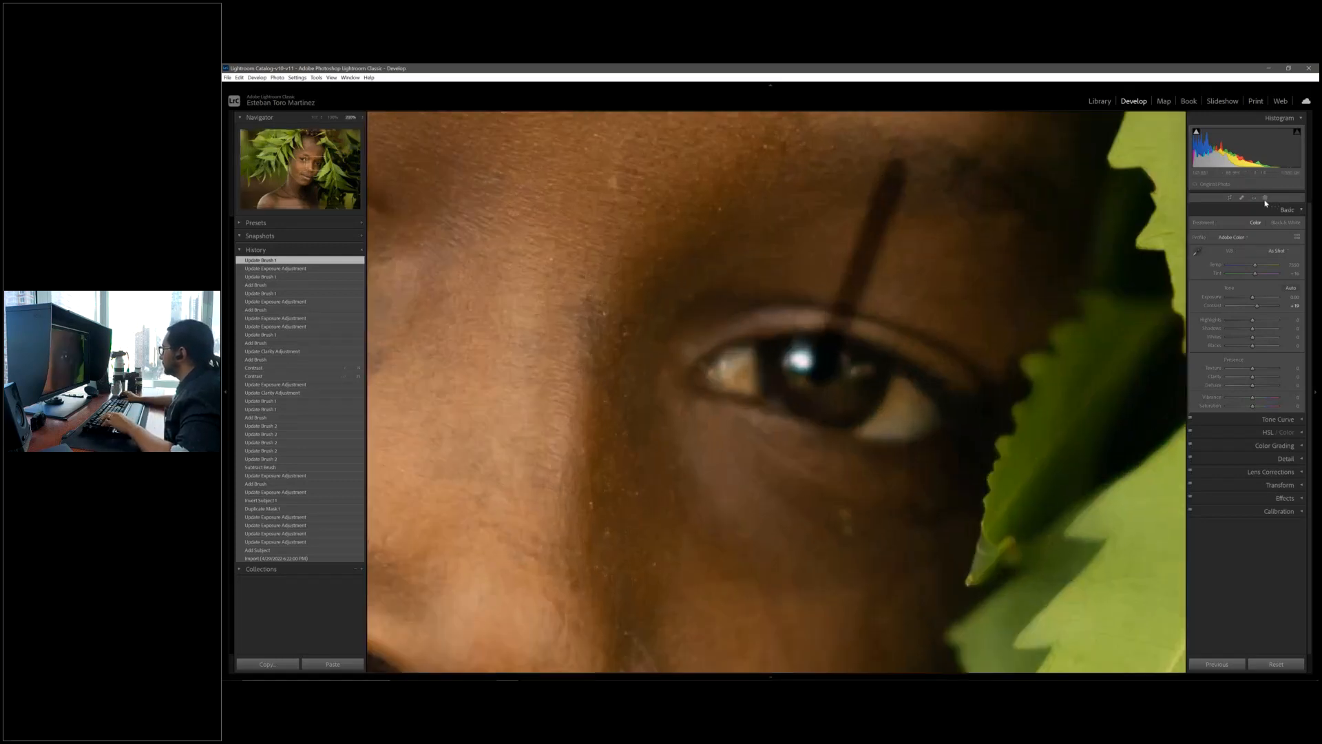
click(1266, 198)
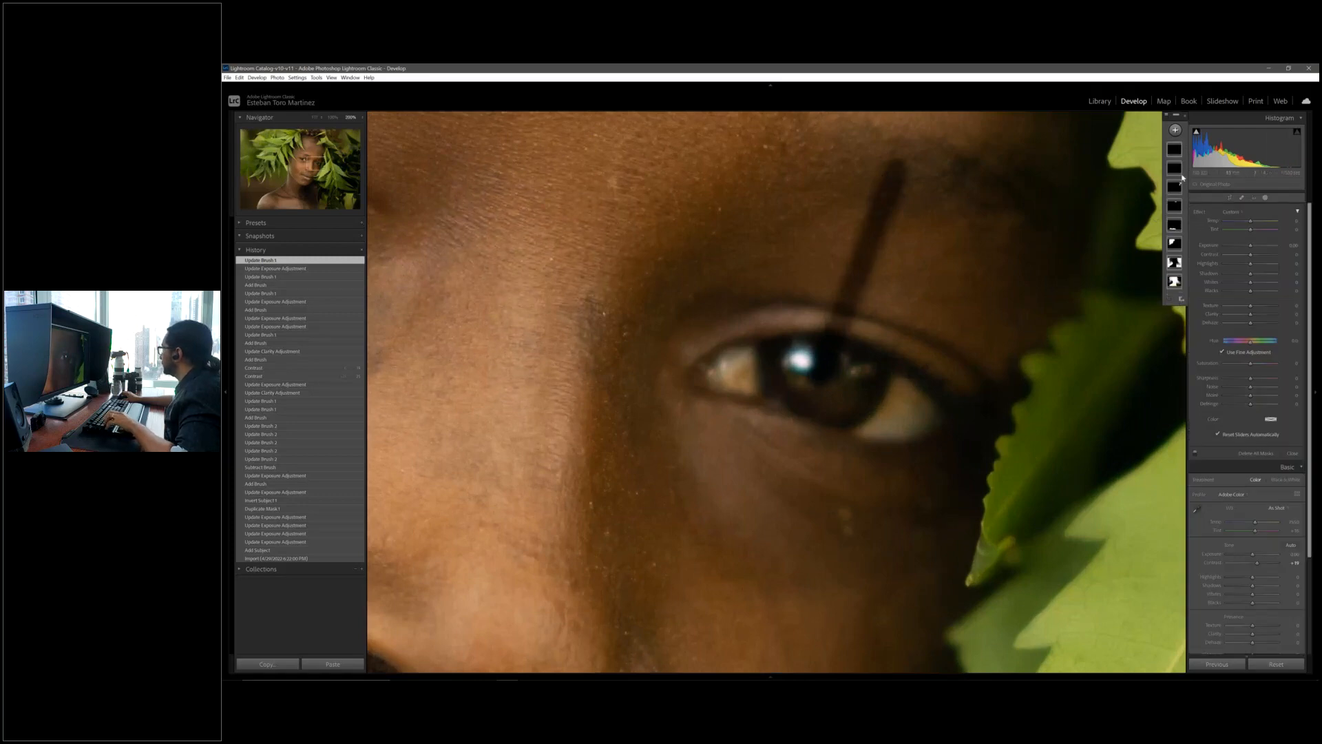
click(1175, 151)
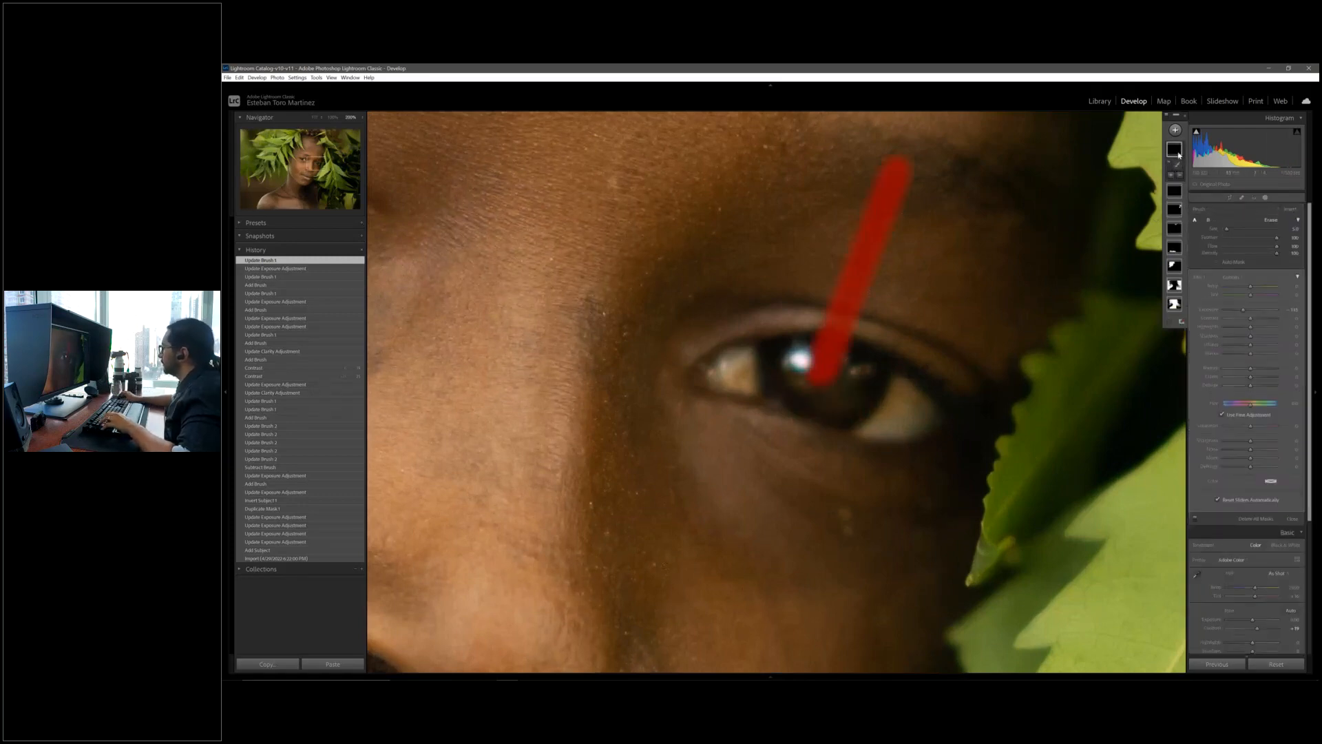
click(1178, 155)
key(Delete)
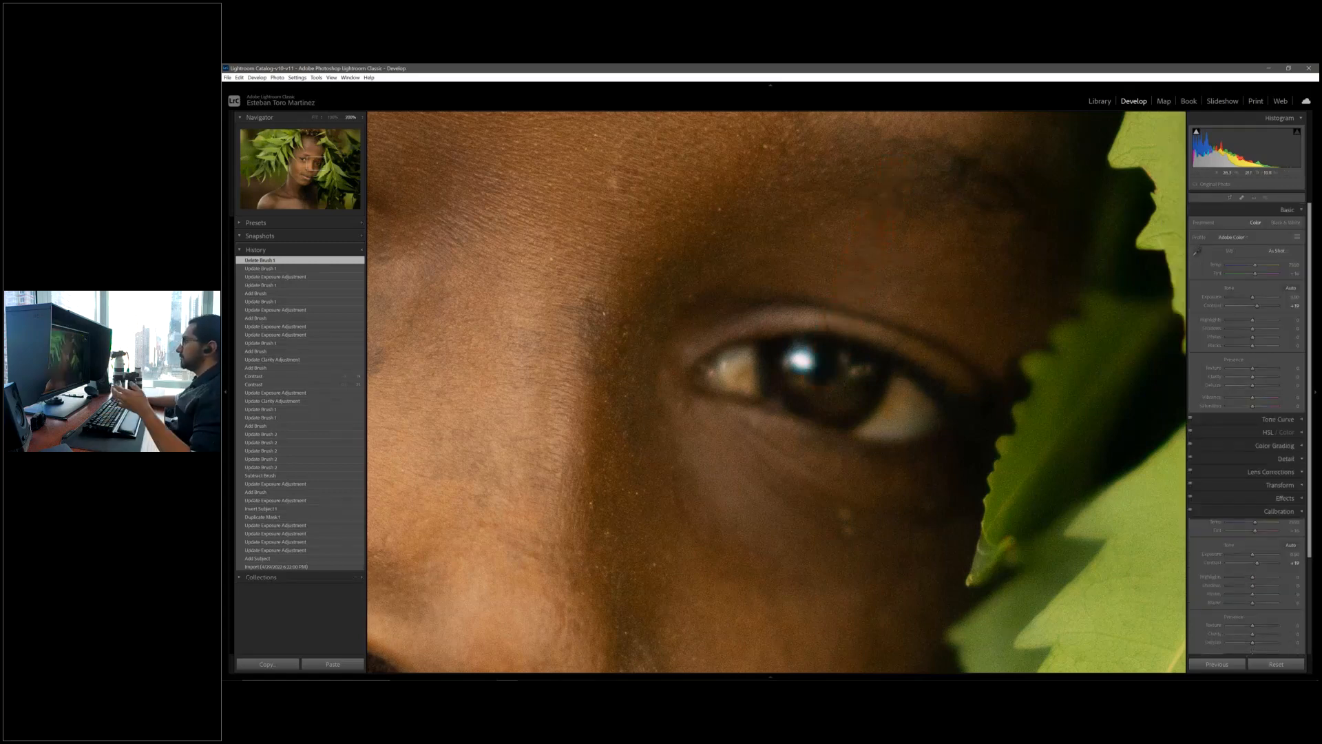
click(795, 346)
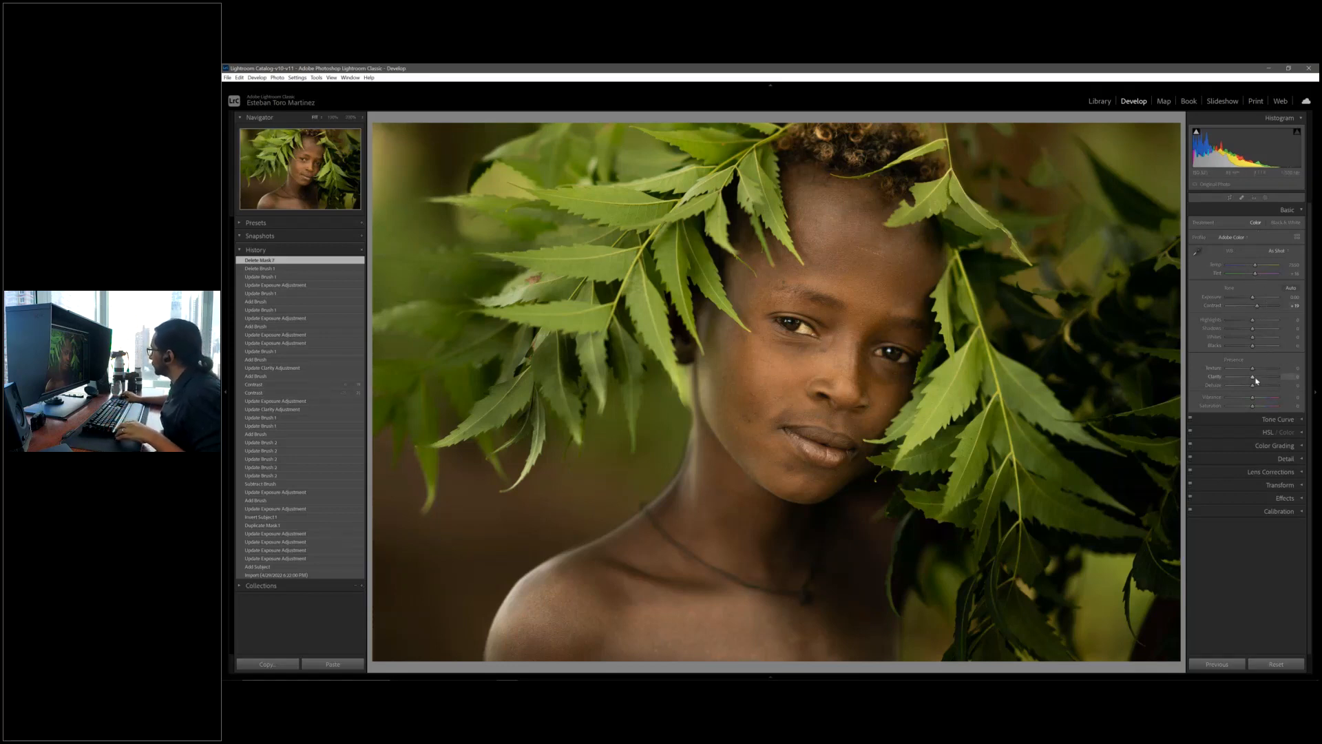
Increase the whole photo's Clarity and review the edit in a side-by-side before and after comparison.
drag(1255, 378, 1259, 380)
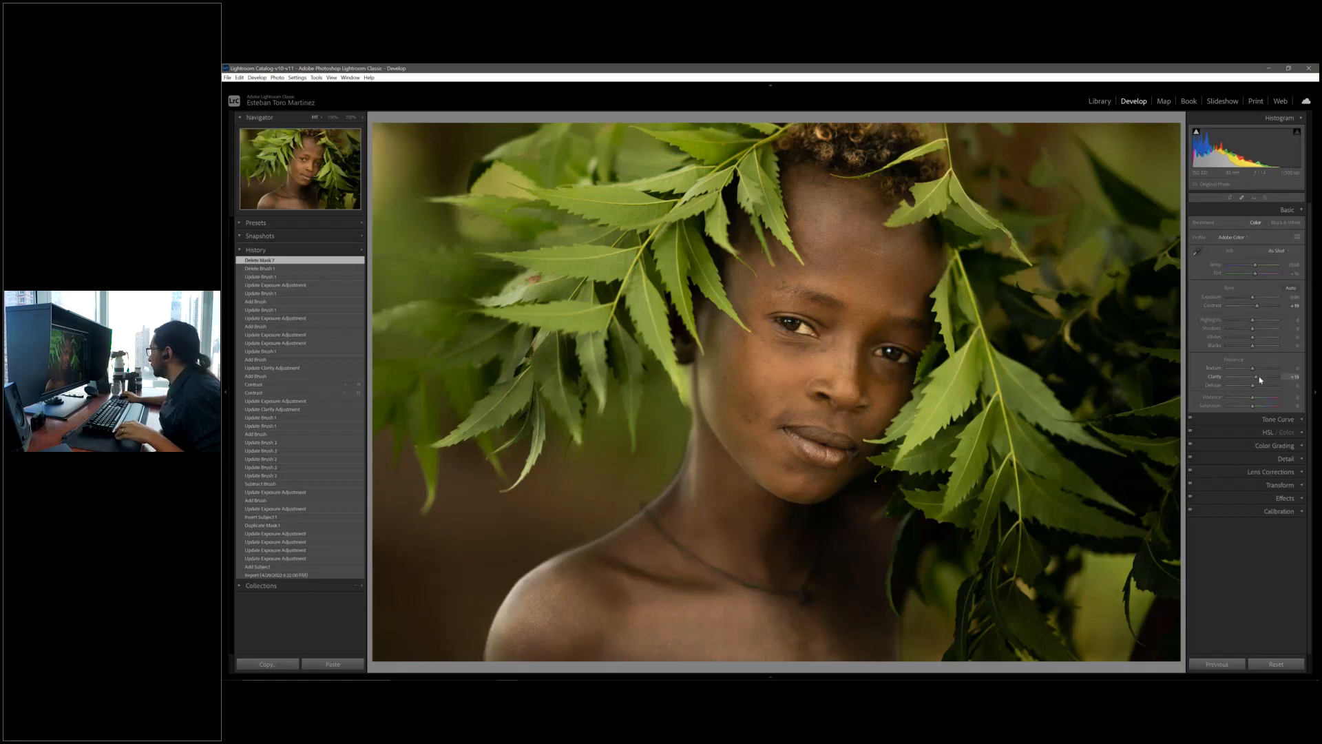
drag(1260, 378, 1259, 379)
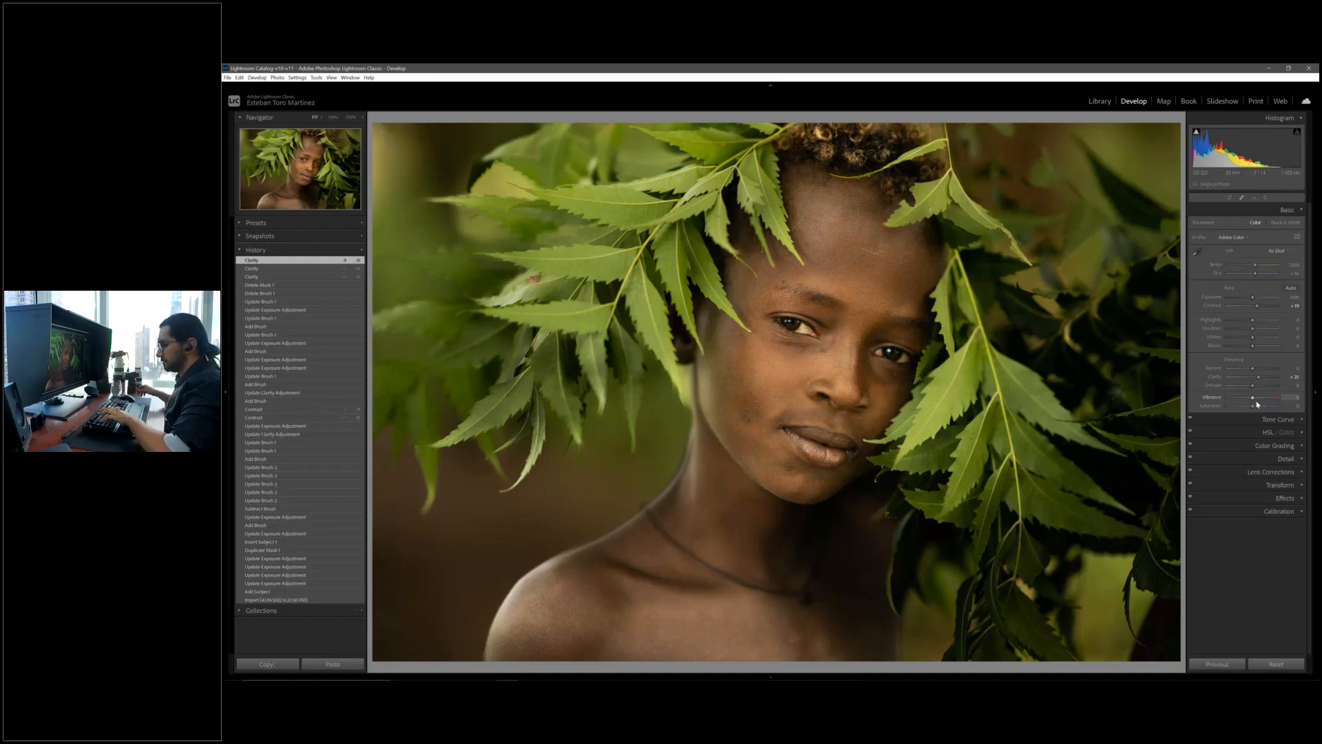
key(y)
key(Tab)
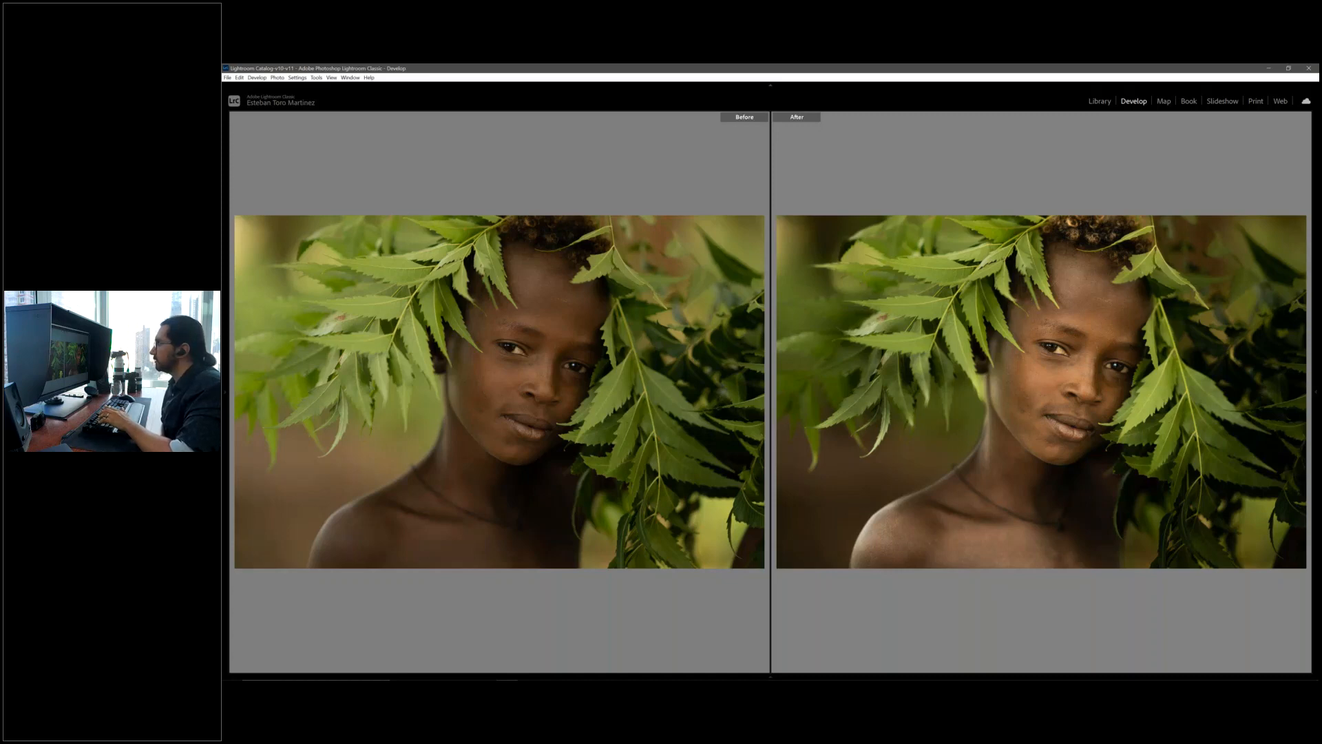
click(1317, 311)
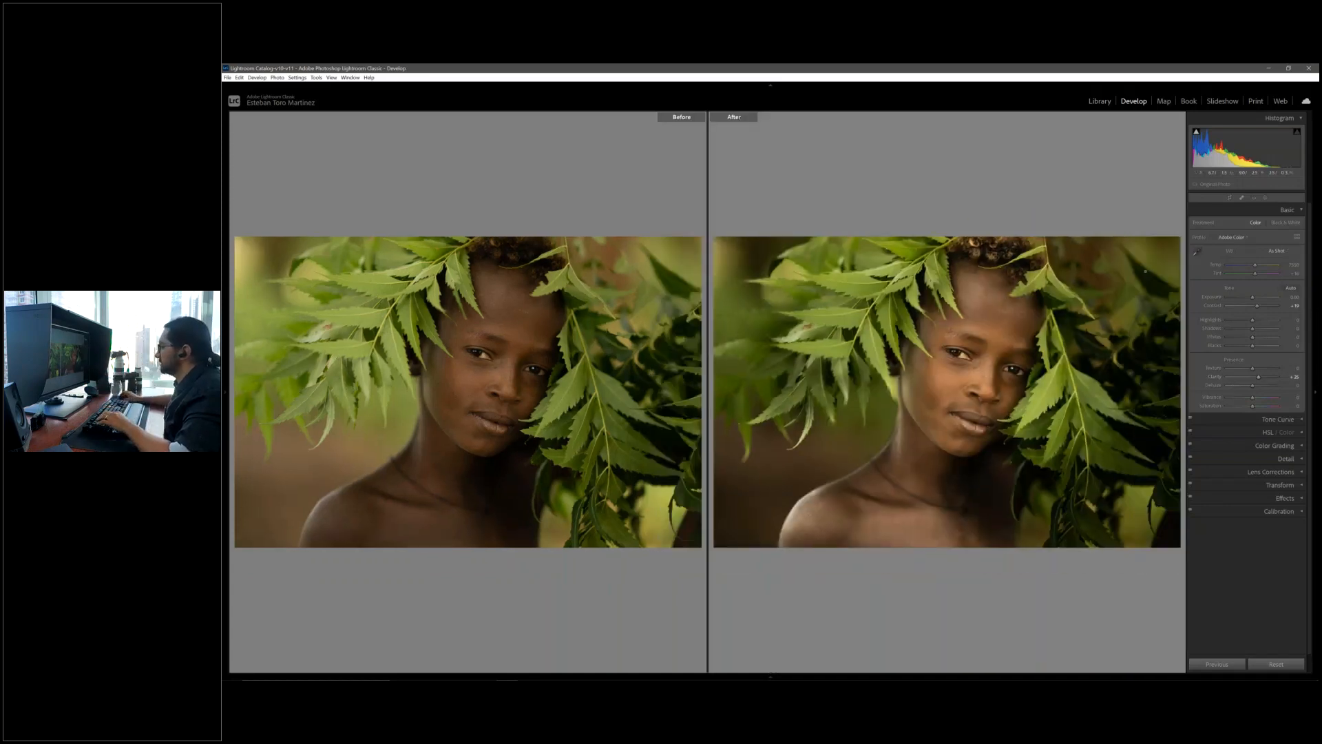
key(y)
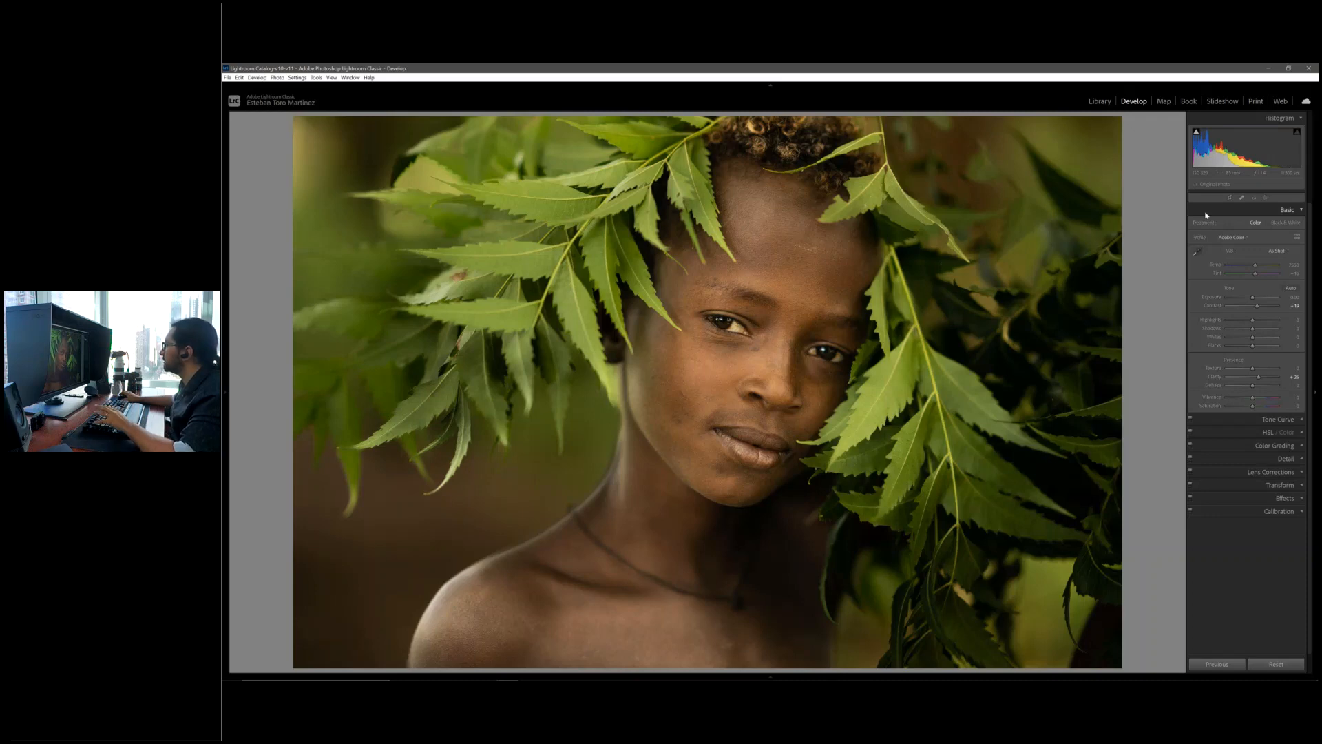
Add a brush mask with lowered exposure over the bright spot on the leaf at the photo's left, and fine-tune its exposure.
click(1265, 198)
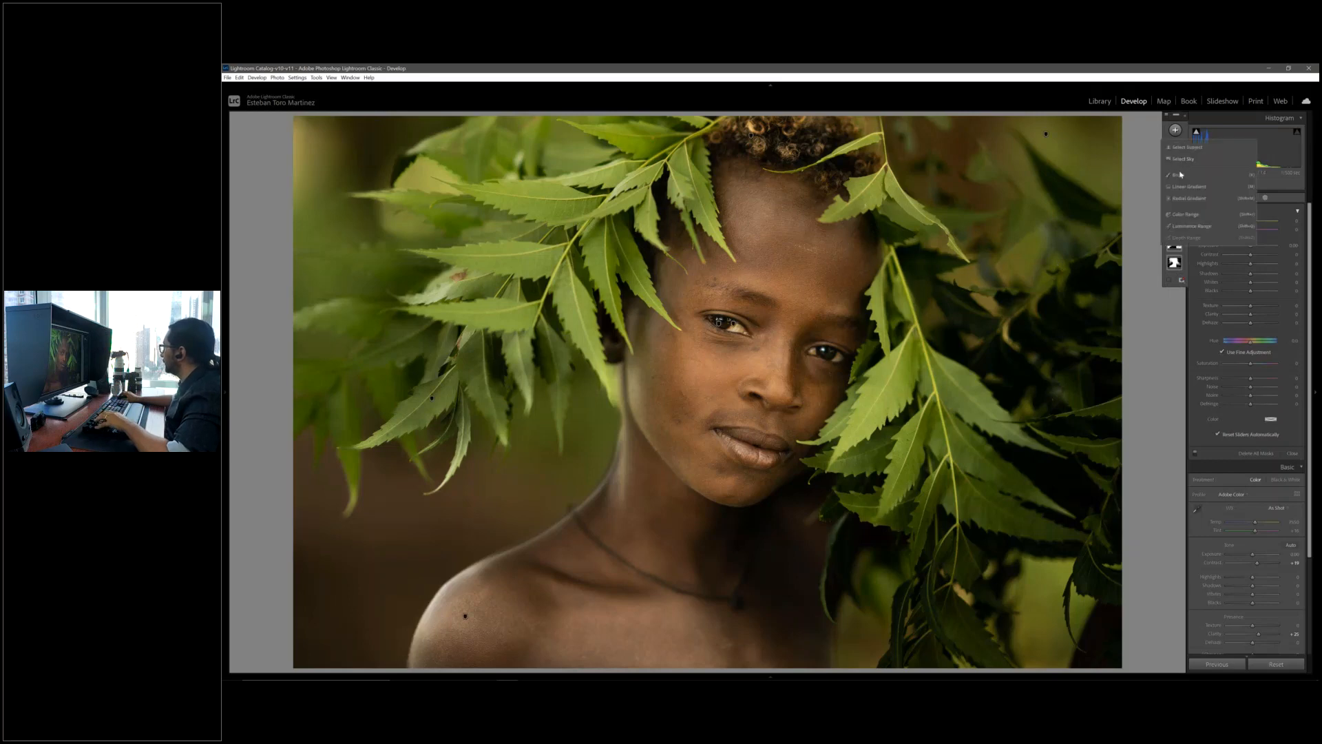
key(k)
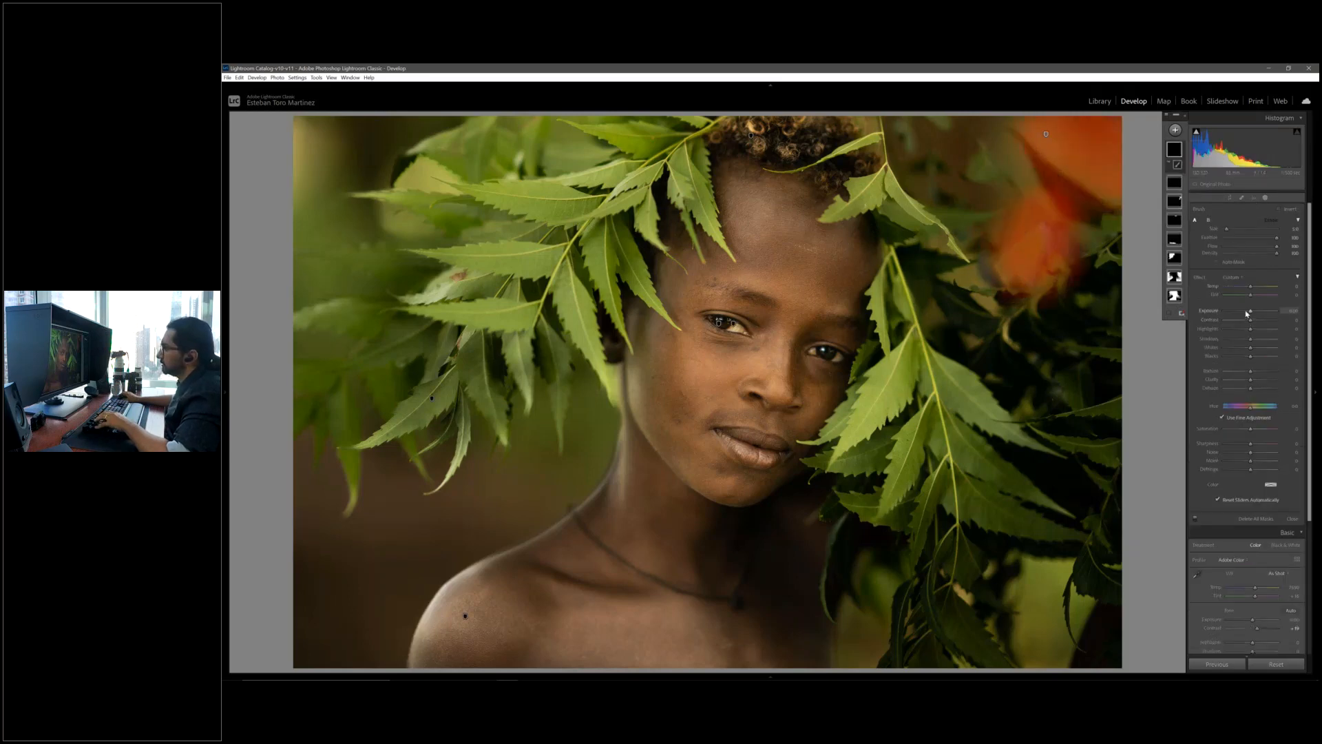
drag(1246, 312, 1242, 312)
scroll(422, 286, up, 2)
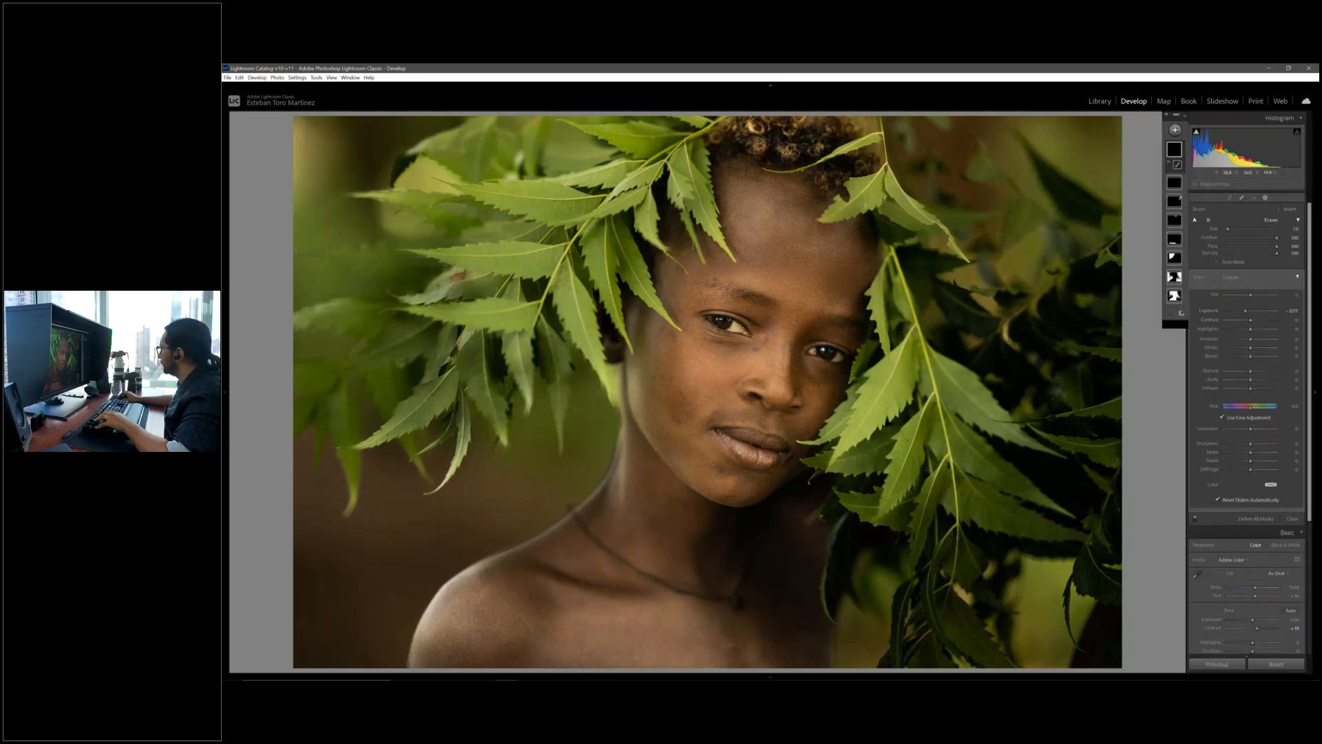
drag(474, 282, 477, 281)
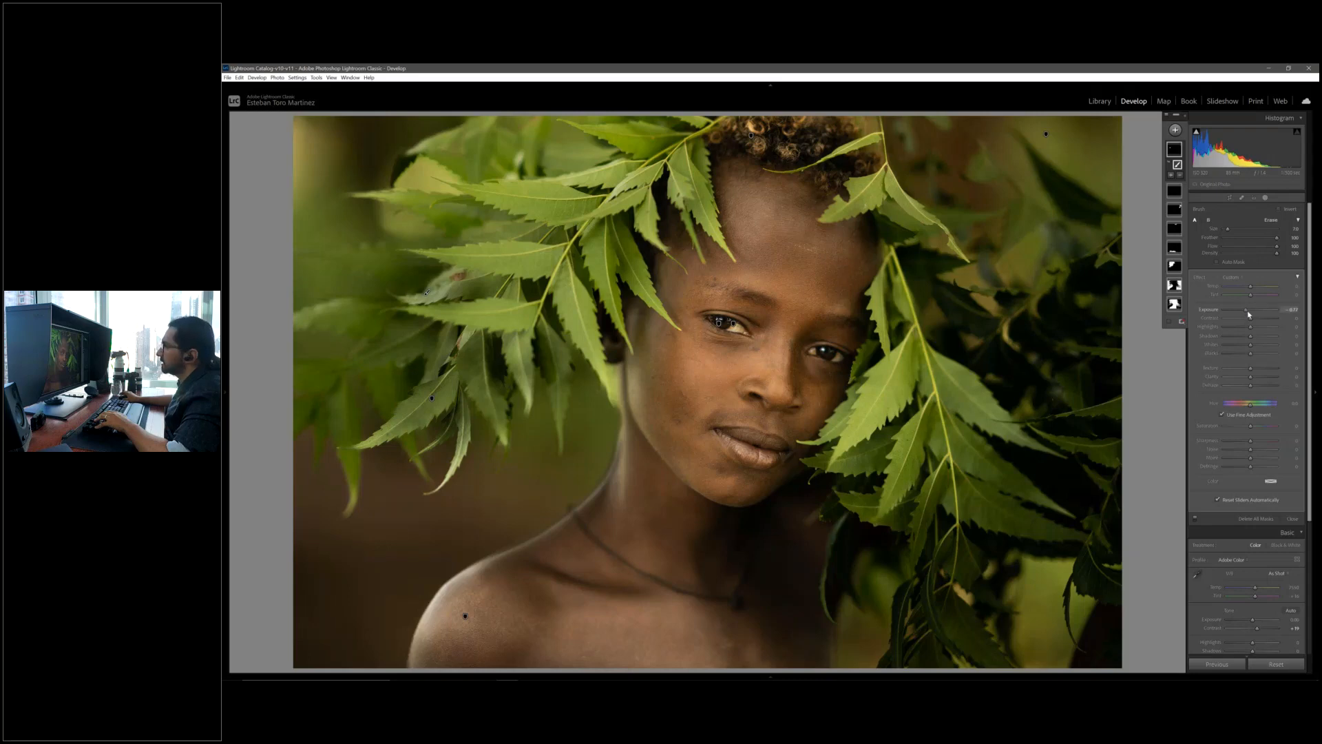
drag(1248, 311, 1242, 311)
scroll(589, 259, down, 3)
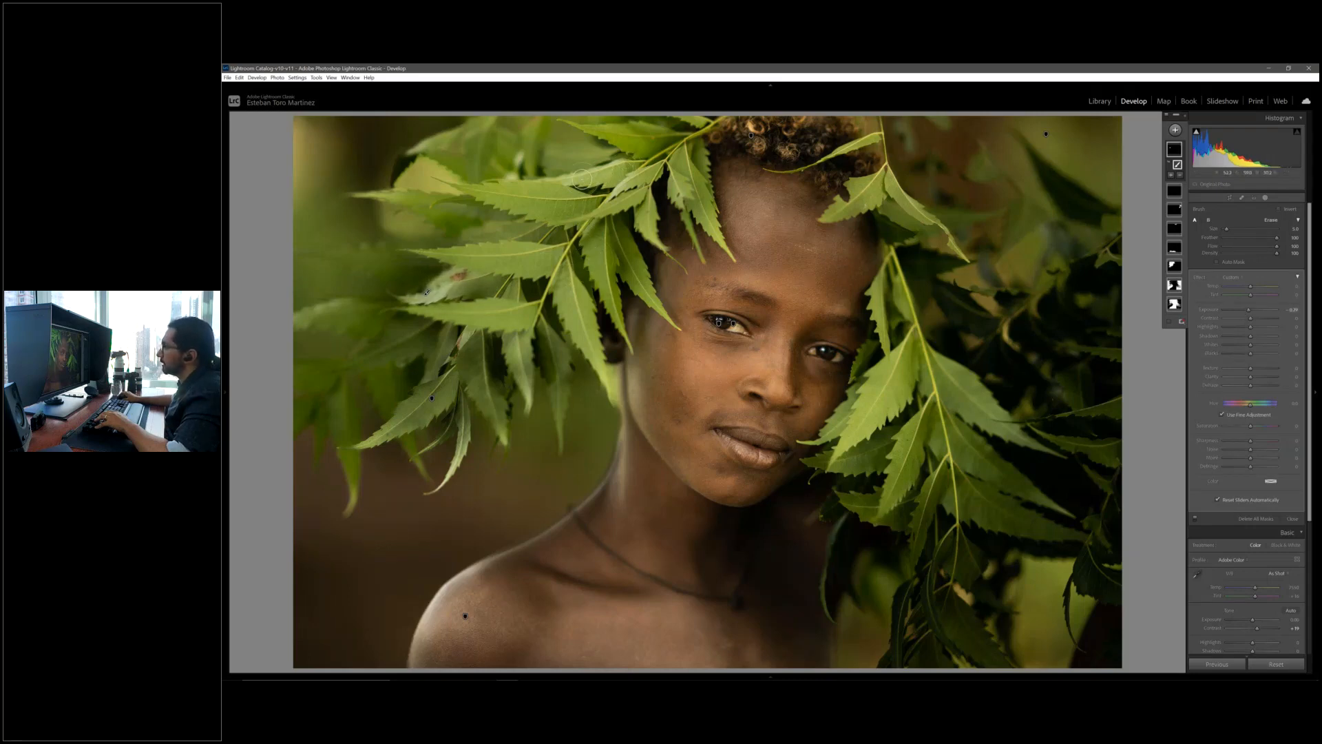
Add a brush mask with lowered exposure over the bright leaves beside the child's cheek, and fine-tune the mask's exposure.
click(1175, 131)
click(1176, 172)
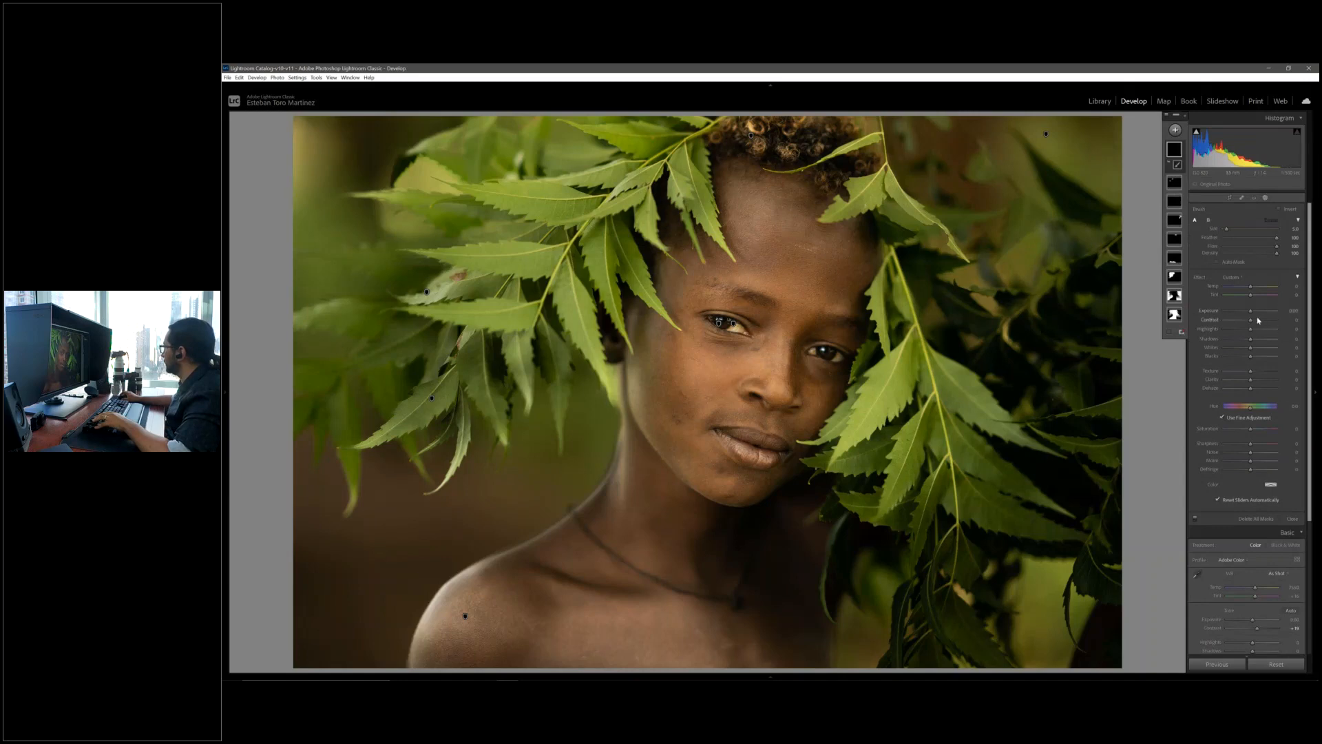
drag(1251, 312, 1245, 312)
scroll(885, 372, up, 1)
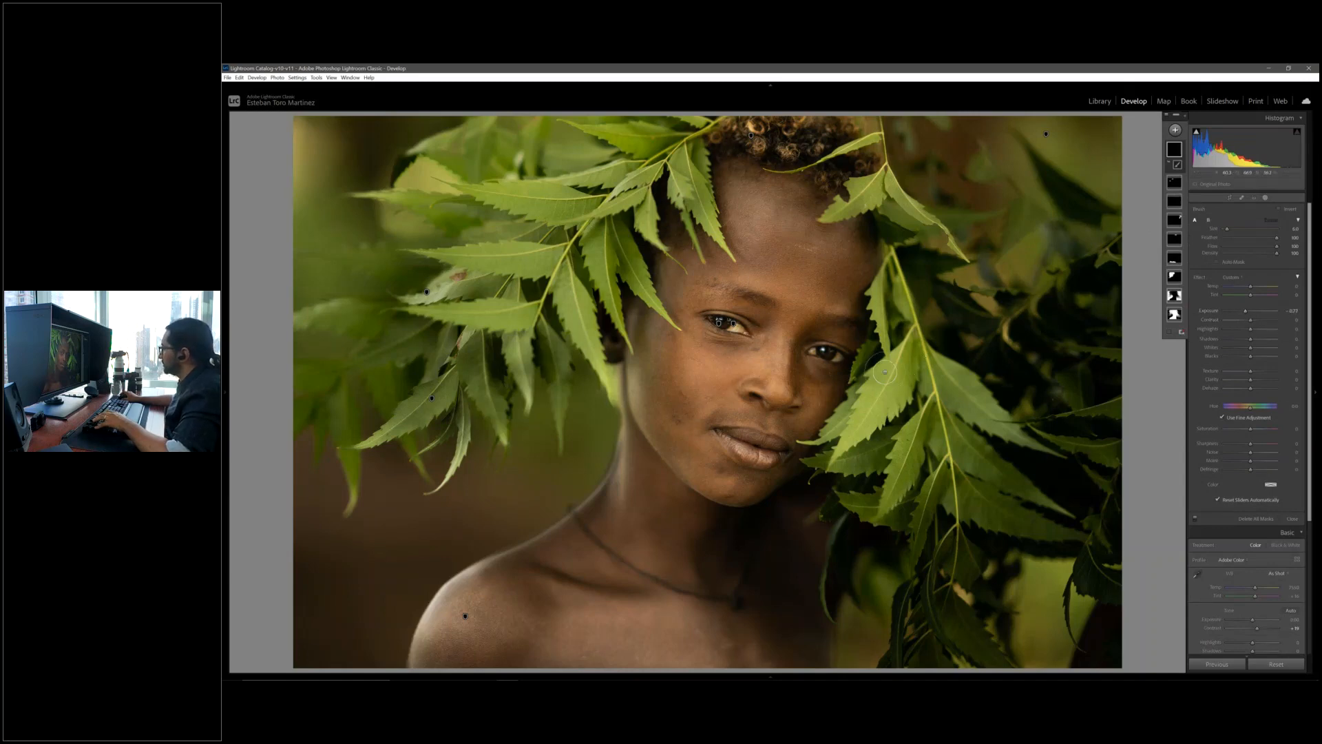
scroll(888, 371, up, 1)
drag(903, 366, 845, 445)
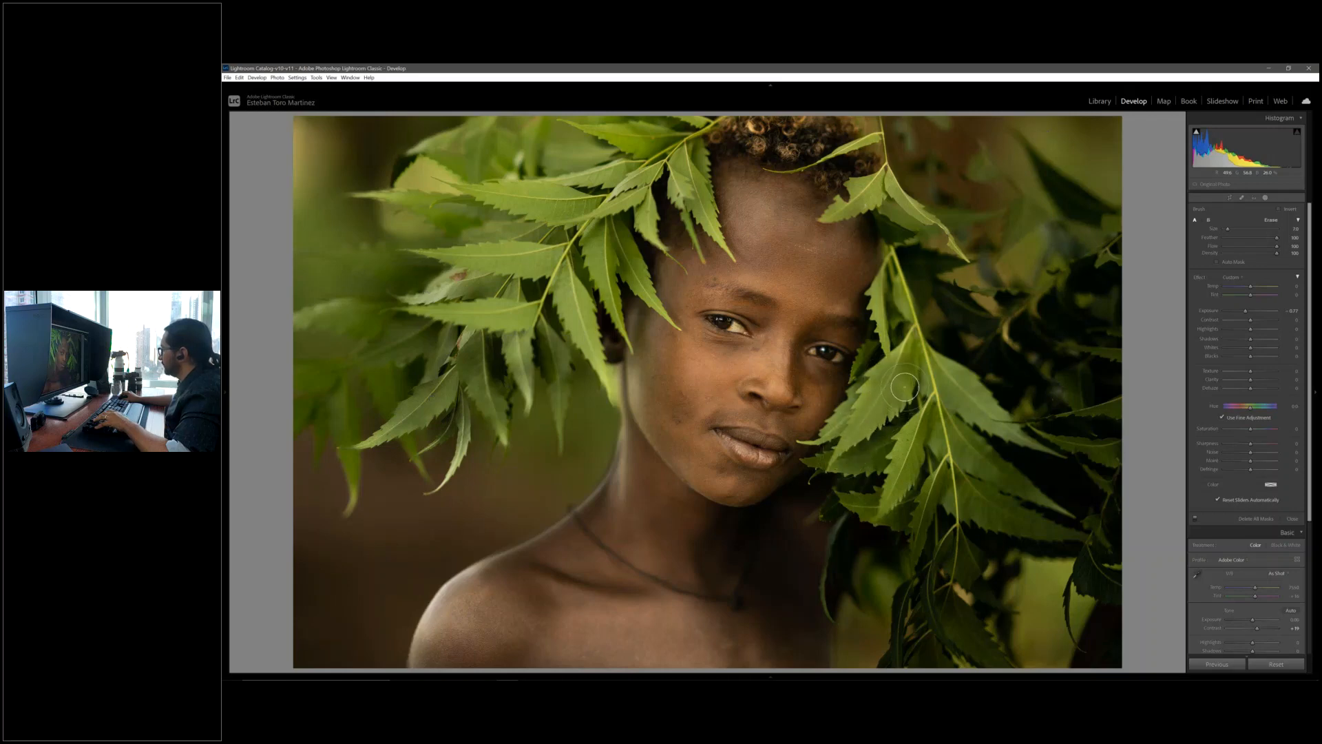
drag(904, 387, 906, 365)
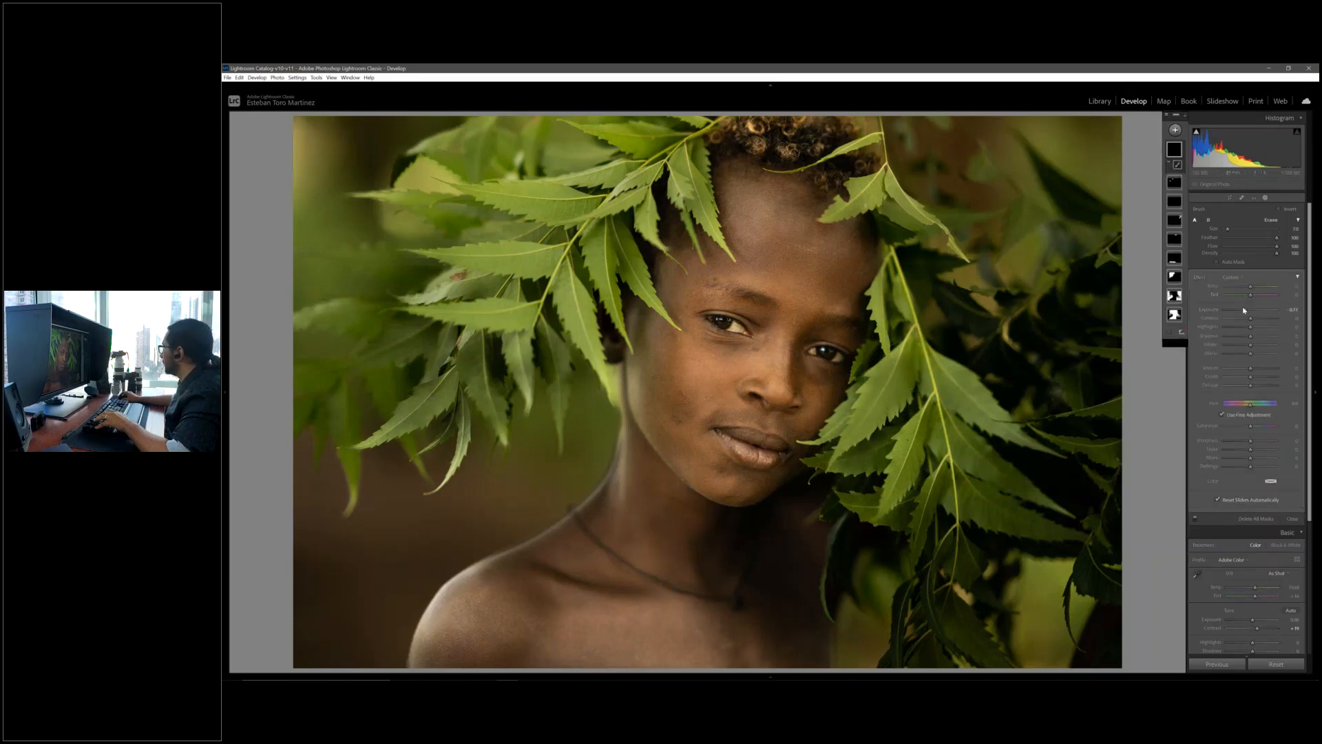
drag(1247, 311, 1249, 312)
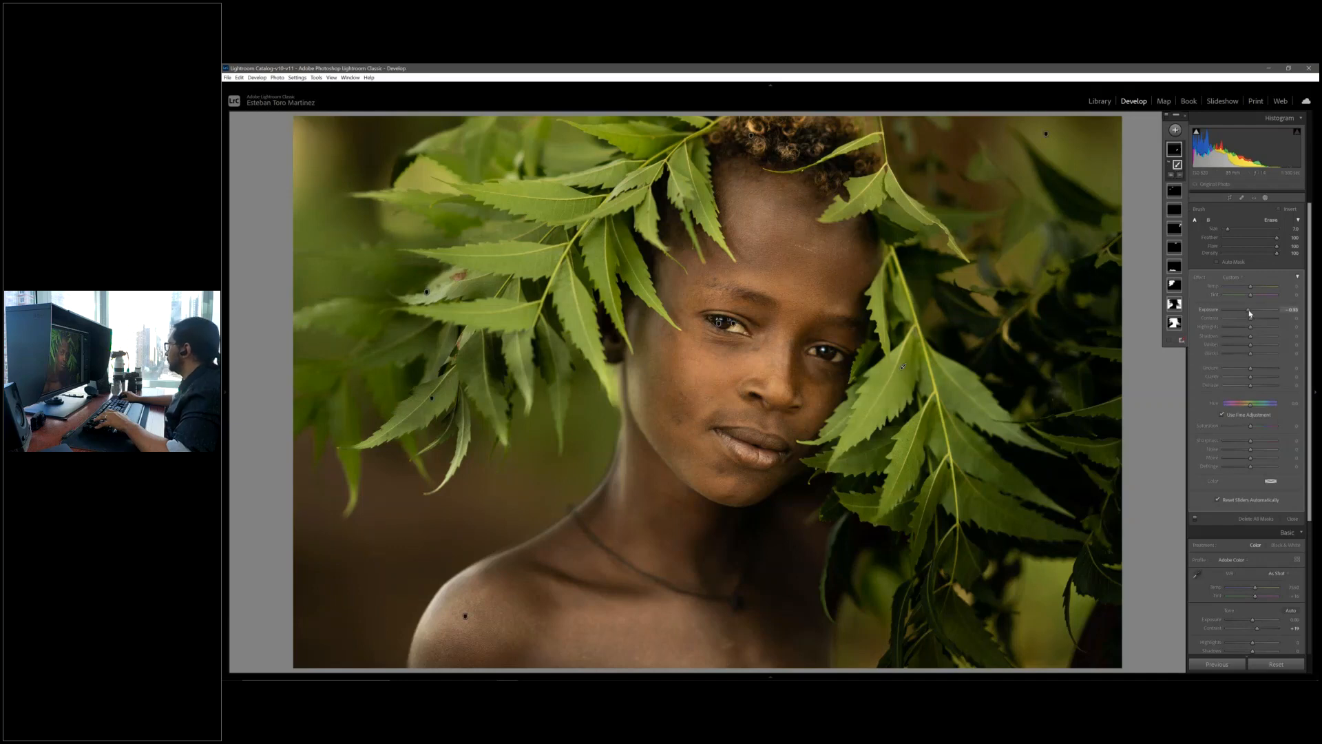
Close masking and compare the finished portrait with the original side by side.
key(k)
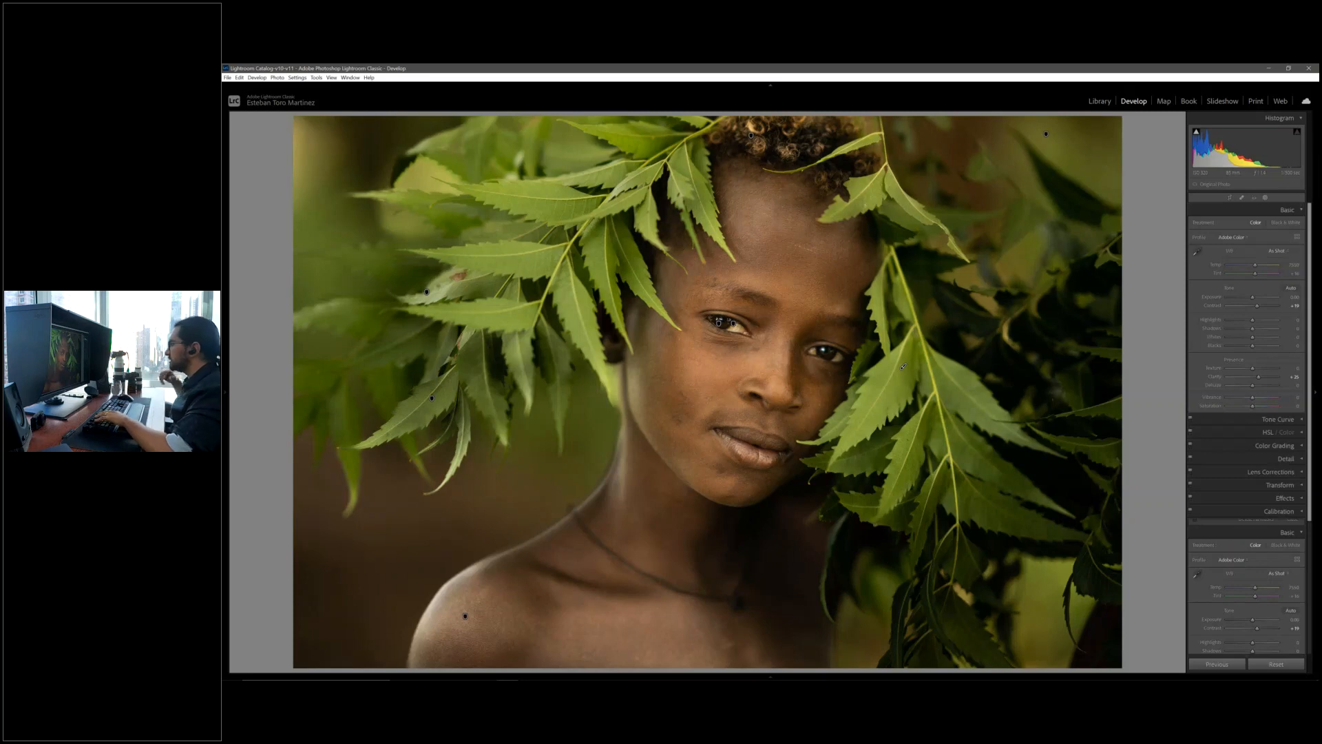
key(backslash)
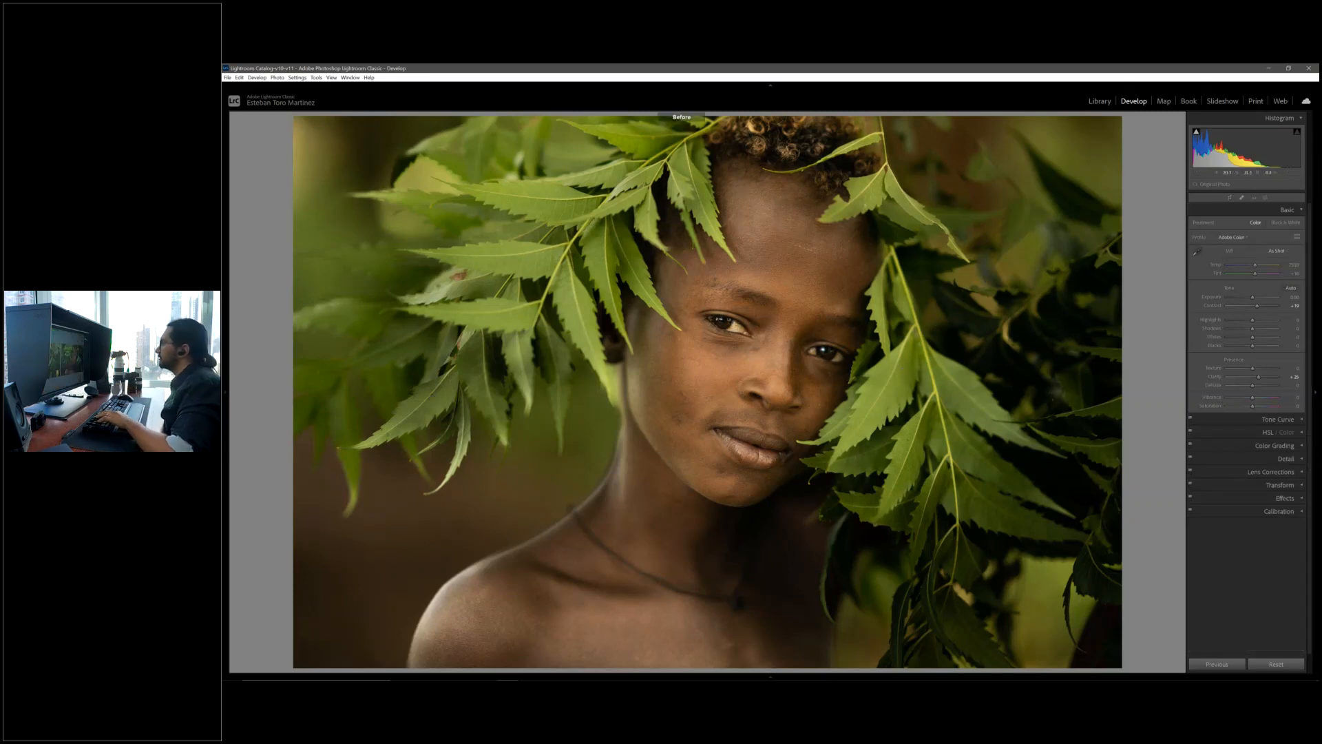
key(y)
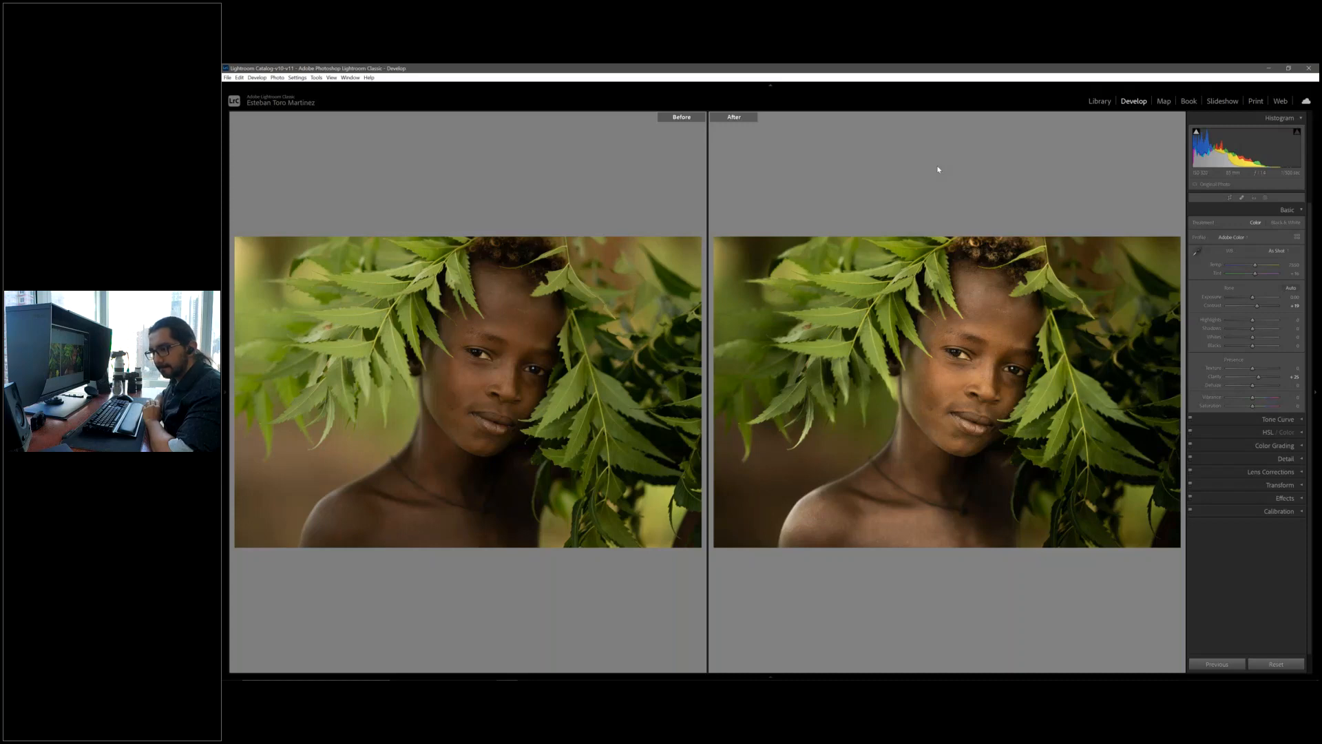
Return to the Library grid and open the white cat photo in Develop.
click(1099, 101)
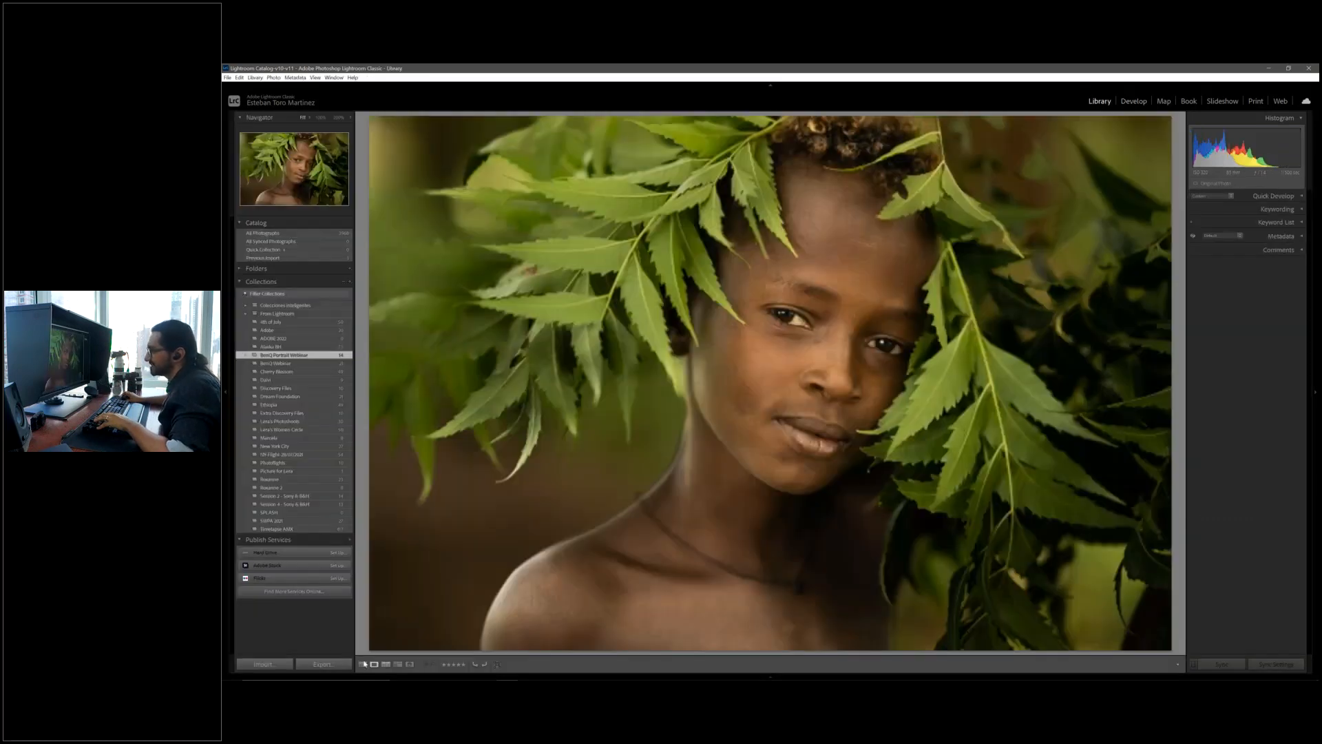
click(363, 664)
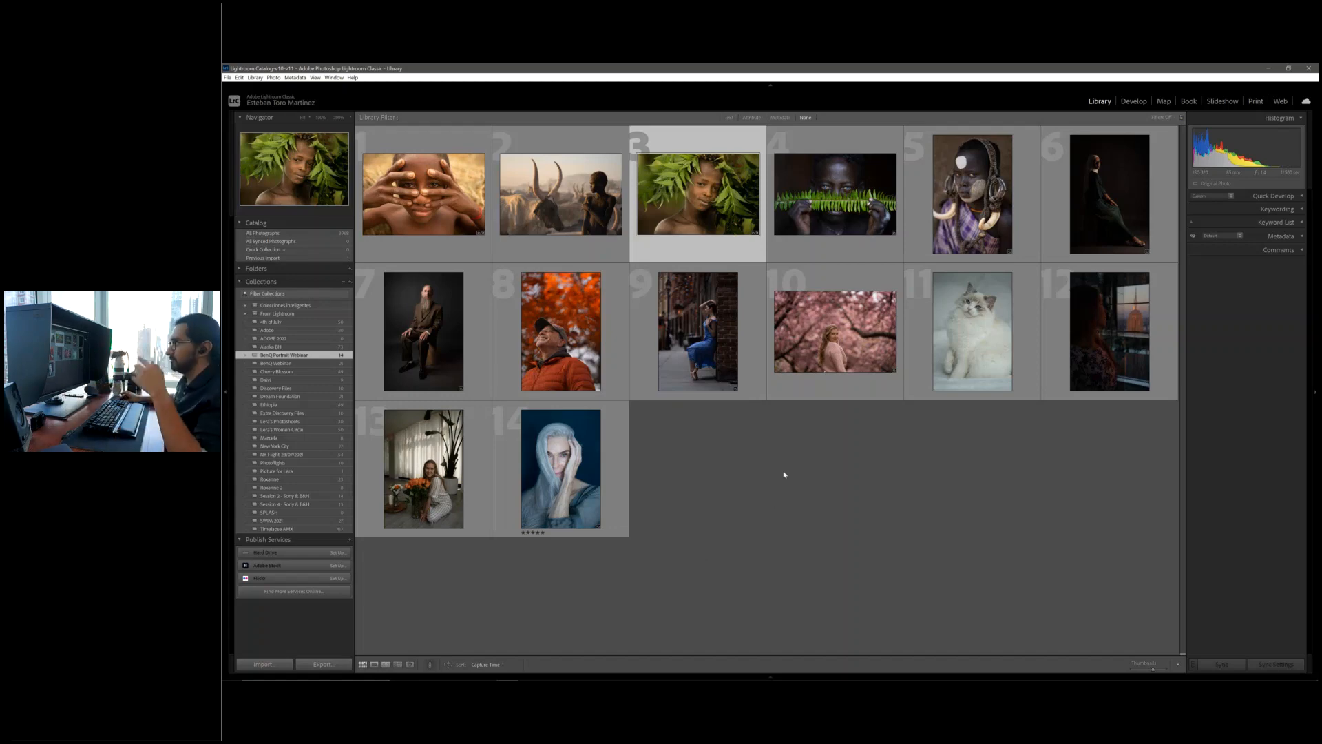
click(766, 452)
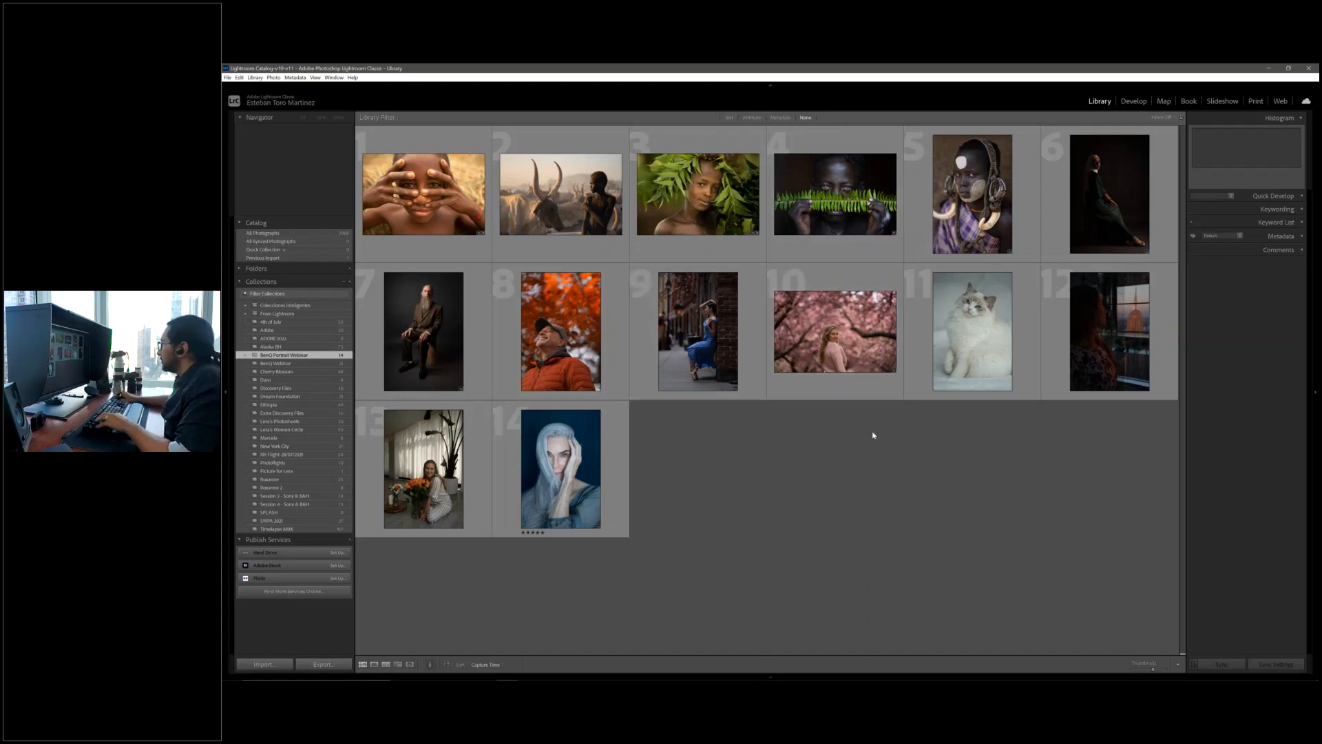
double_click(993, 315)
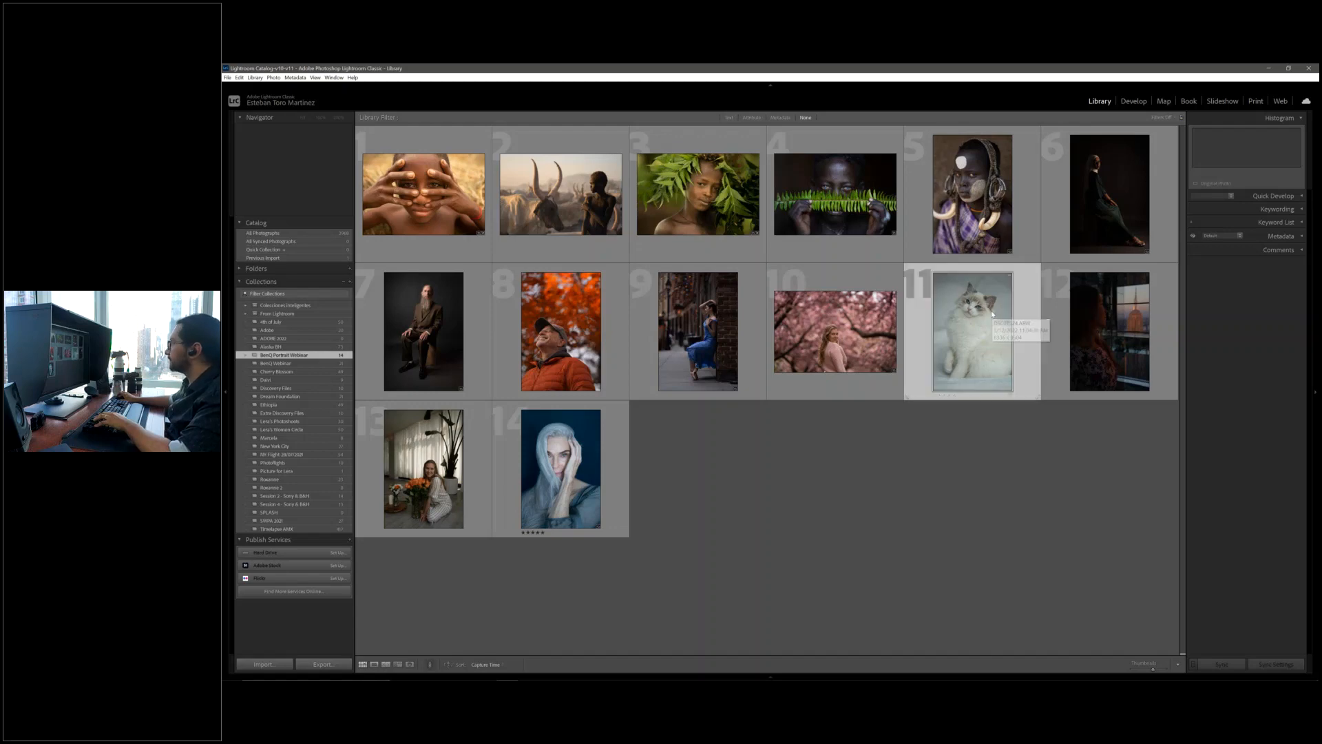
click(1134, 105)
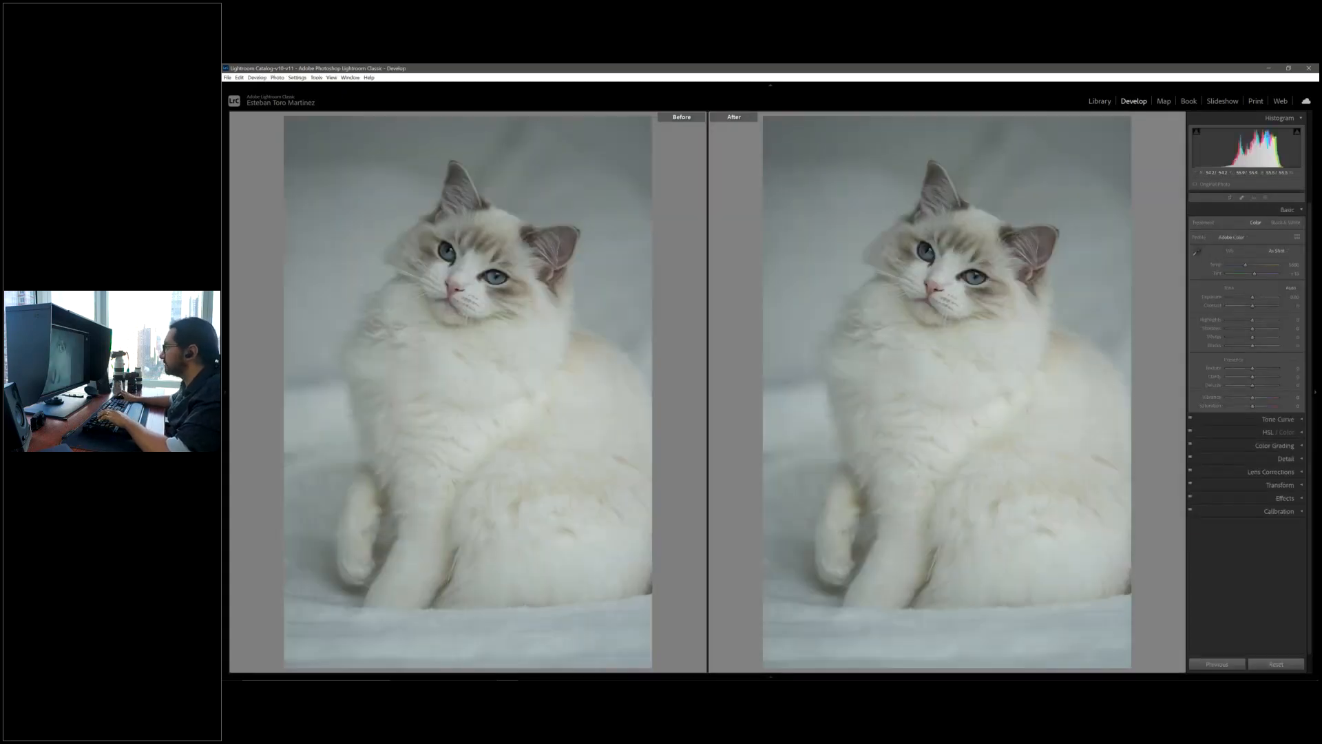
Leave the before and after comparison and shift the cat photo's Tint toward magenta to counter the green cast.
key(y)
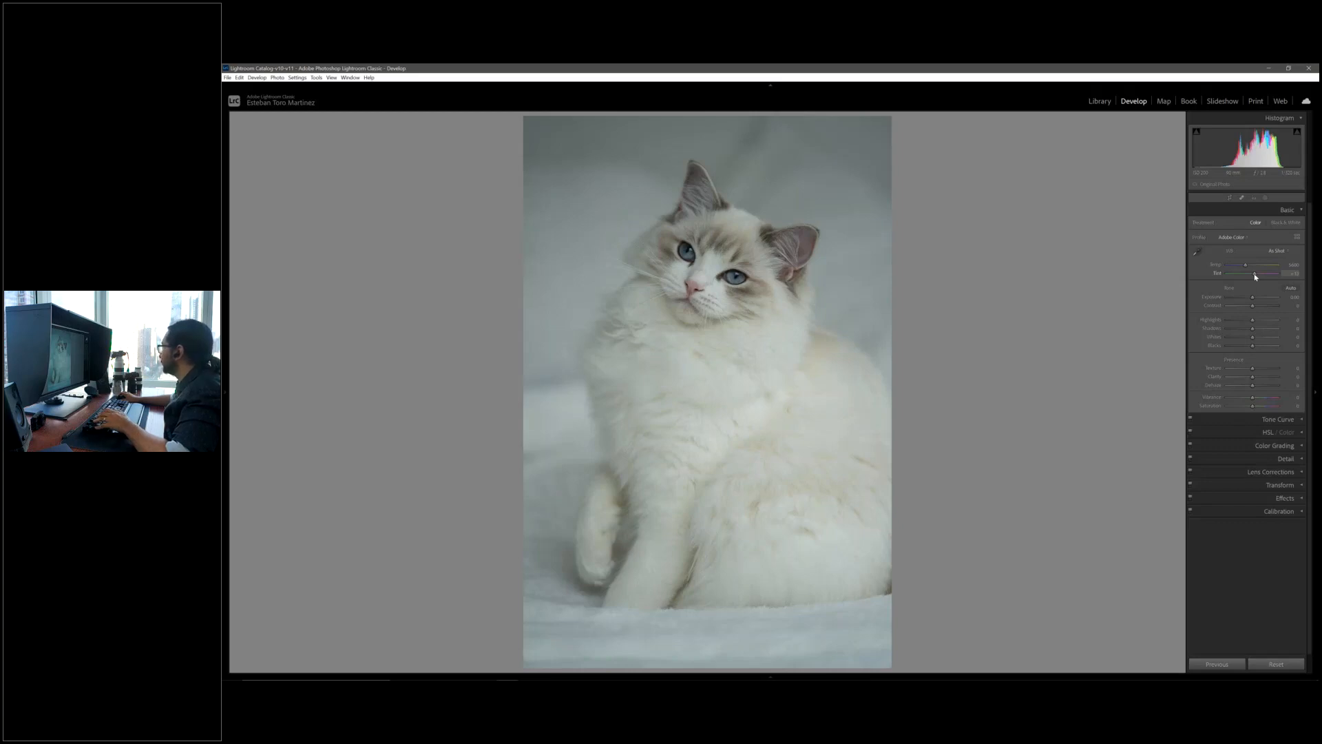
drag(1254, 275, 1256, 275)
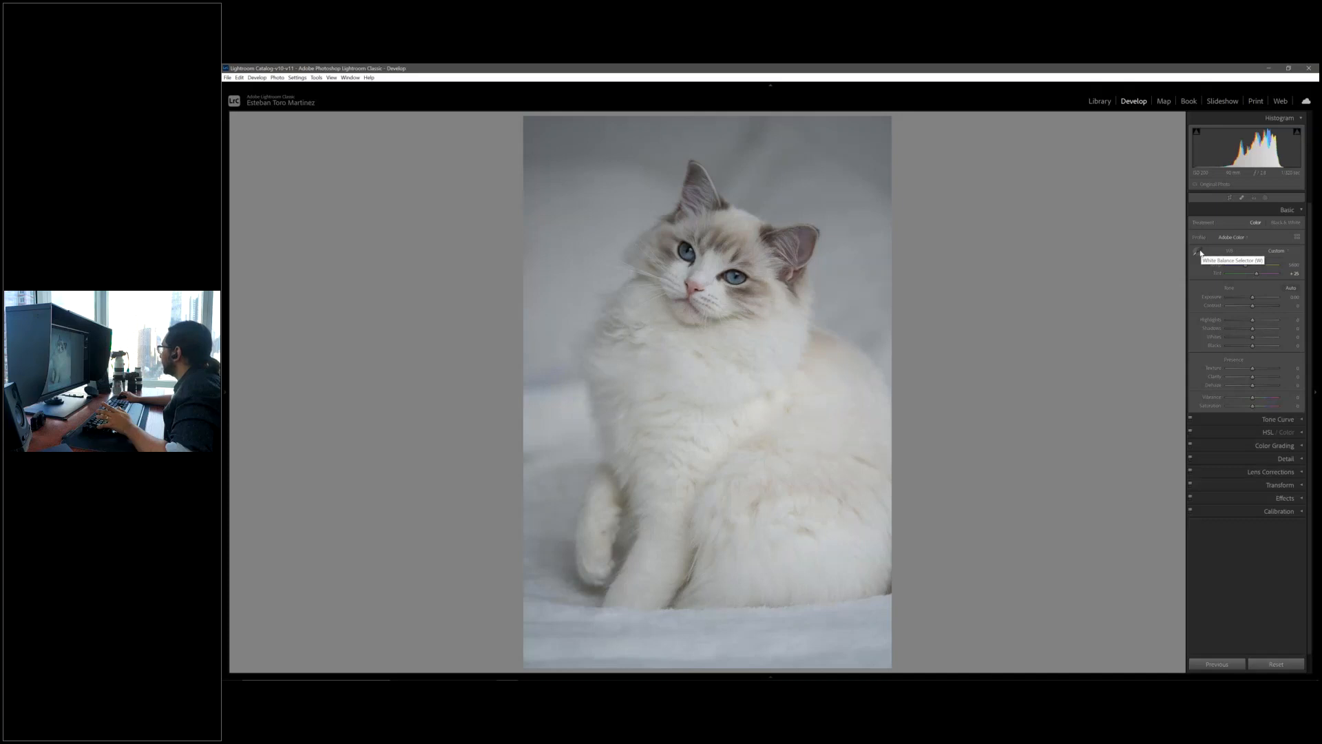
Try sampling the white balance from the blanket beside the cat, then a strongly green Tint, undoing each change.
click(1198, 252)
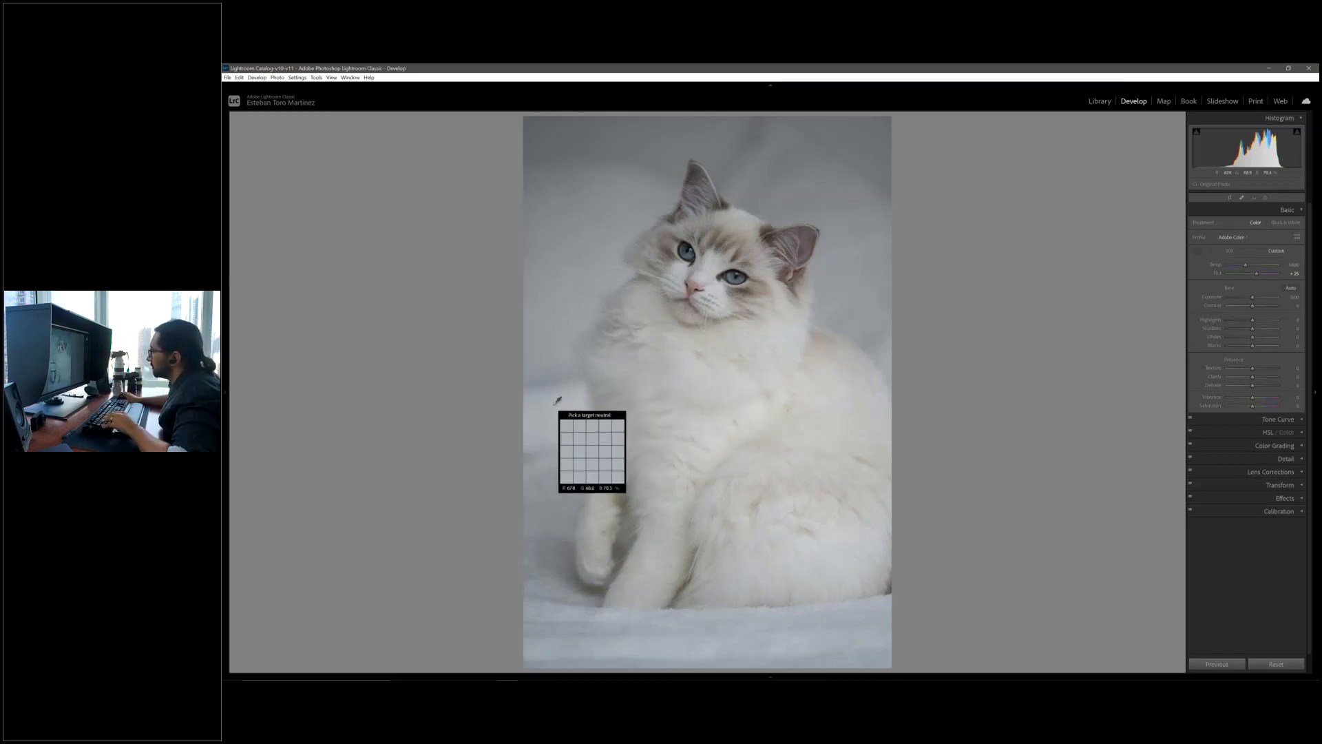
click(555, 405)
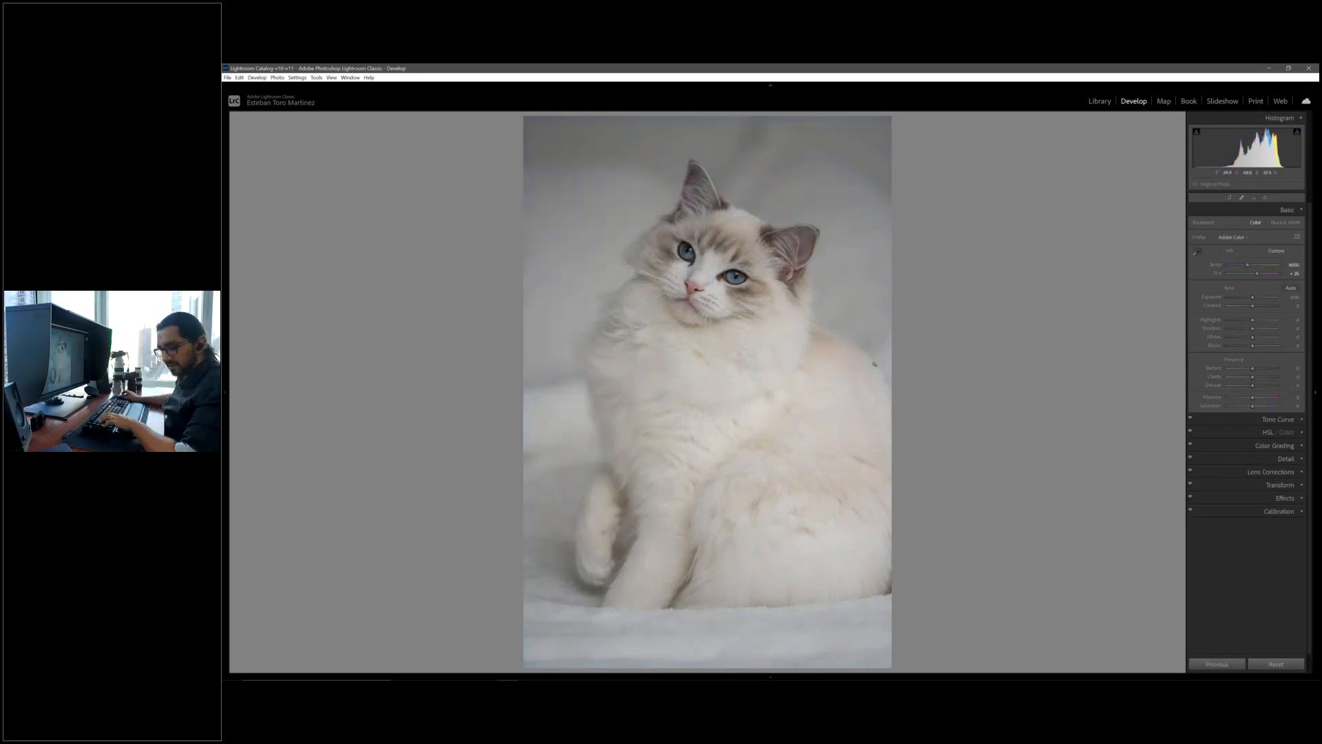
key(ctrl+z)
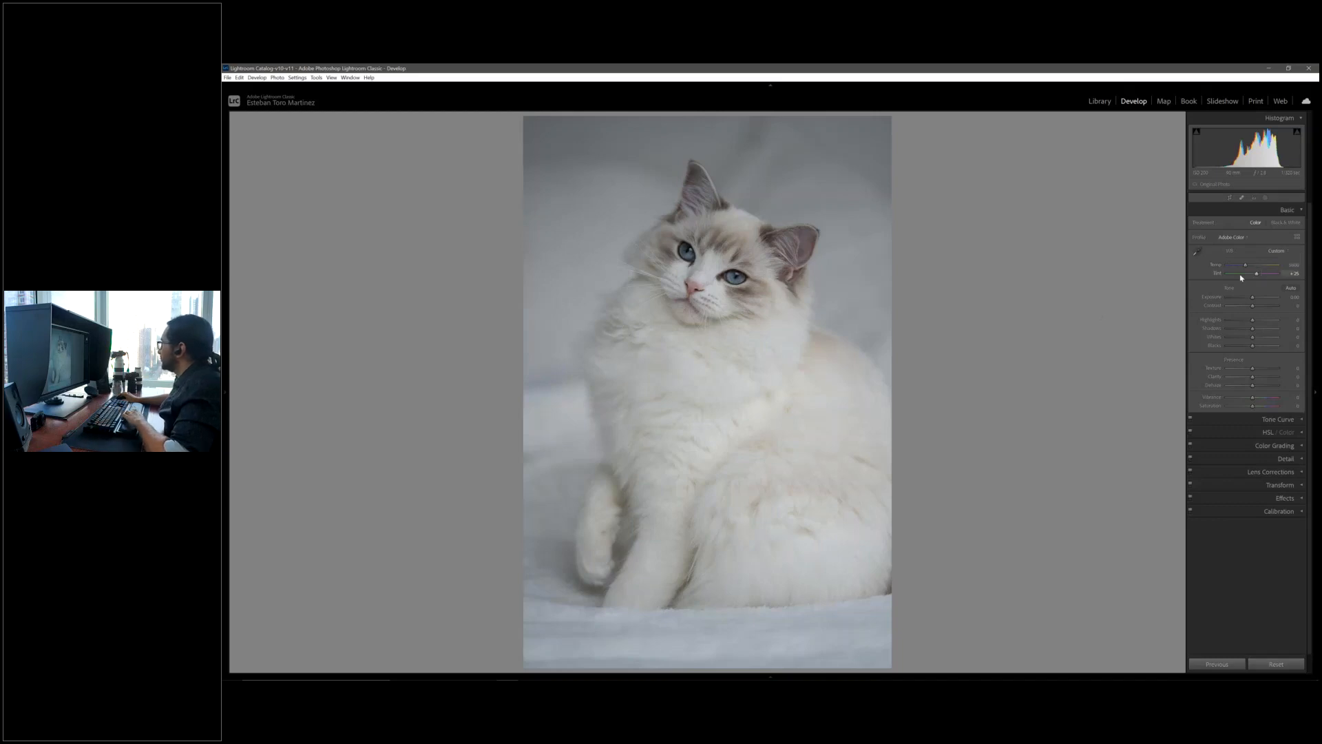
drag(1242, 276, 1194, 329)
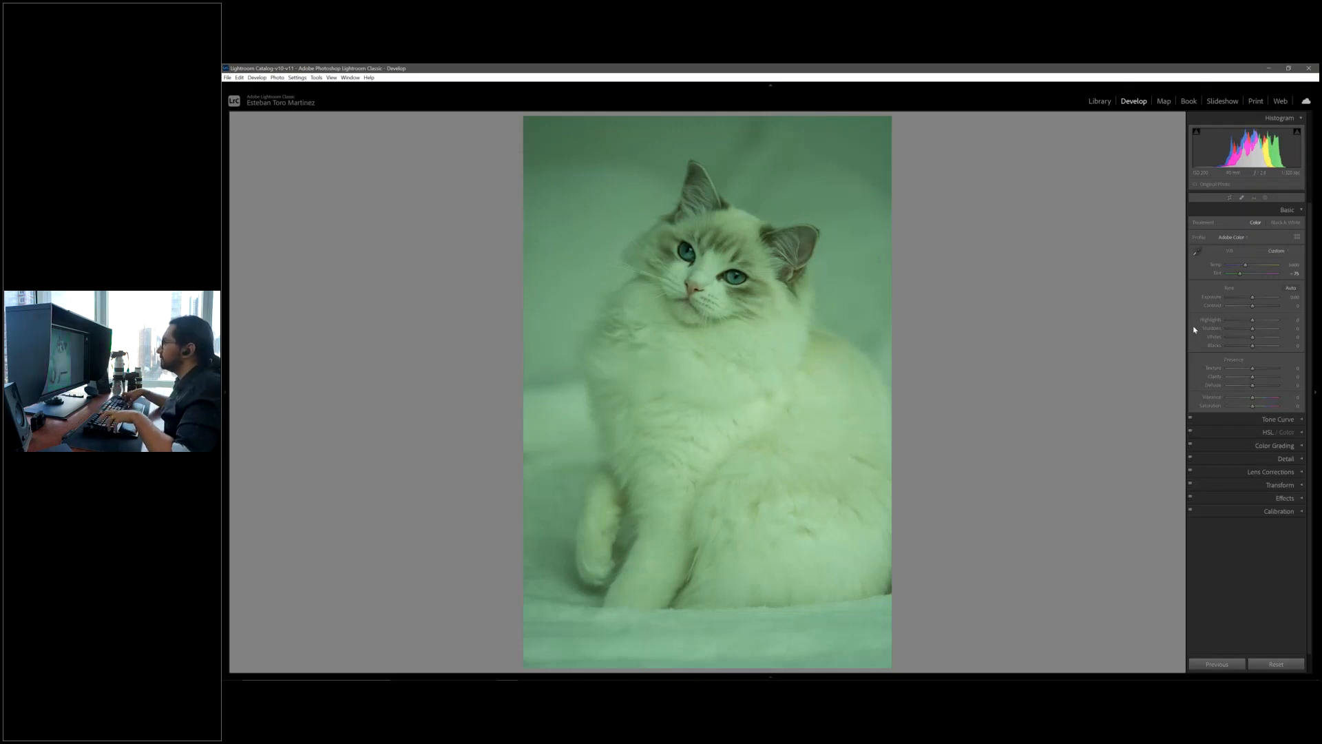
key(ctrl+z)
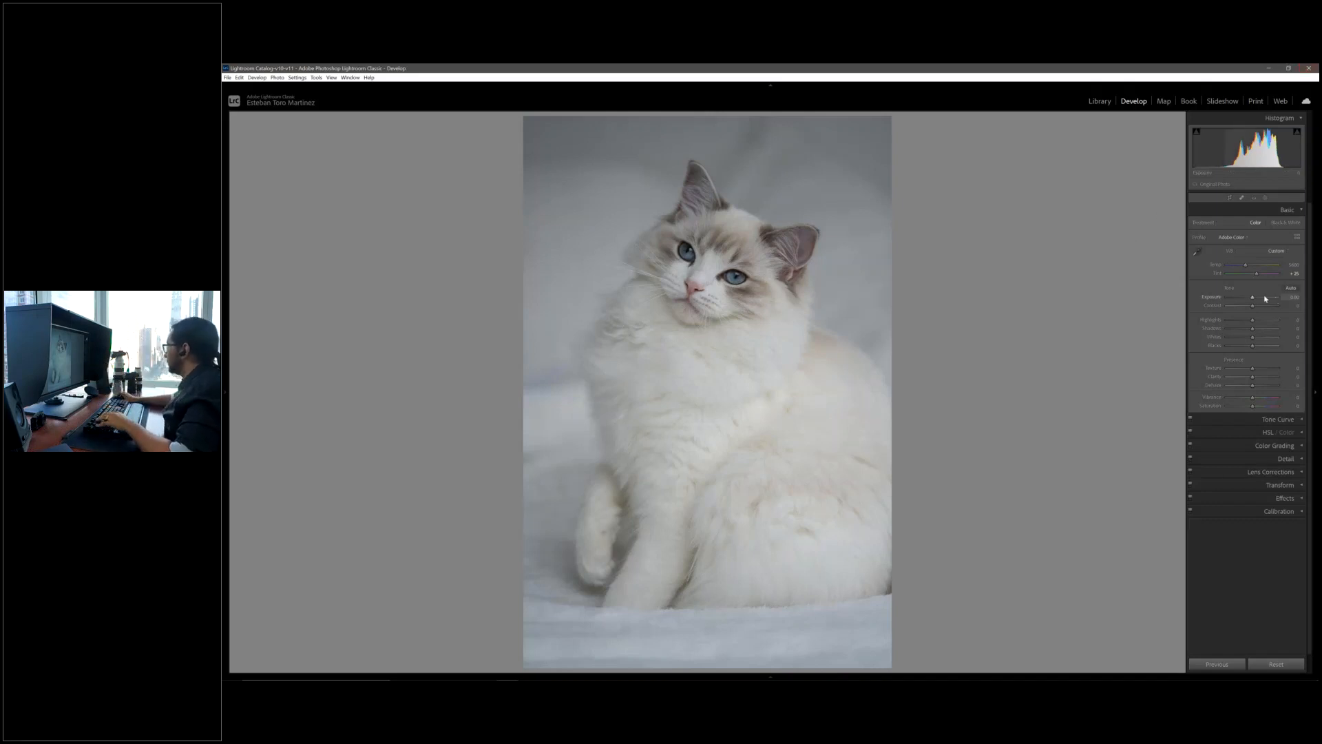
Raise the cat photo's Exposure to +0.43, lower Highlights to -100, and lift the Shadows.
drag(1253, 299, 1256, 299)
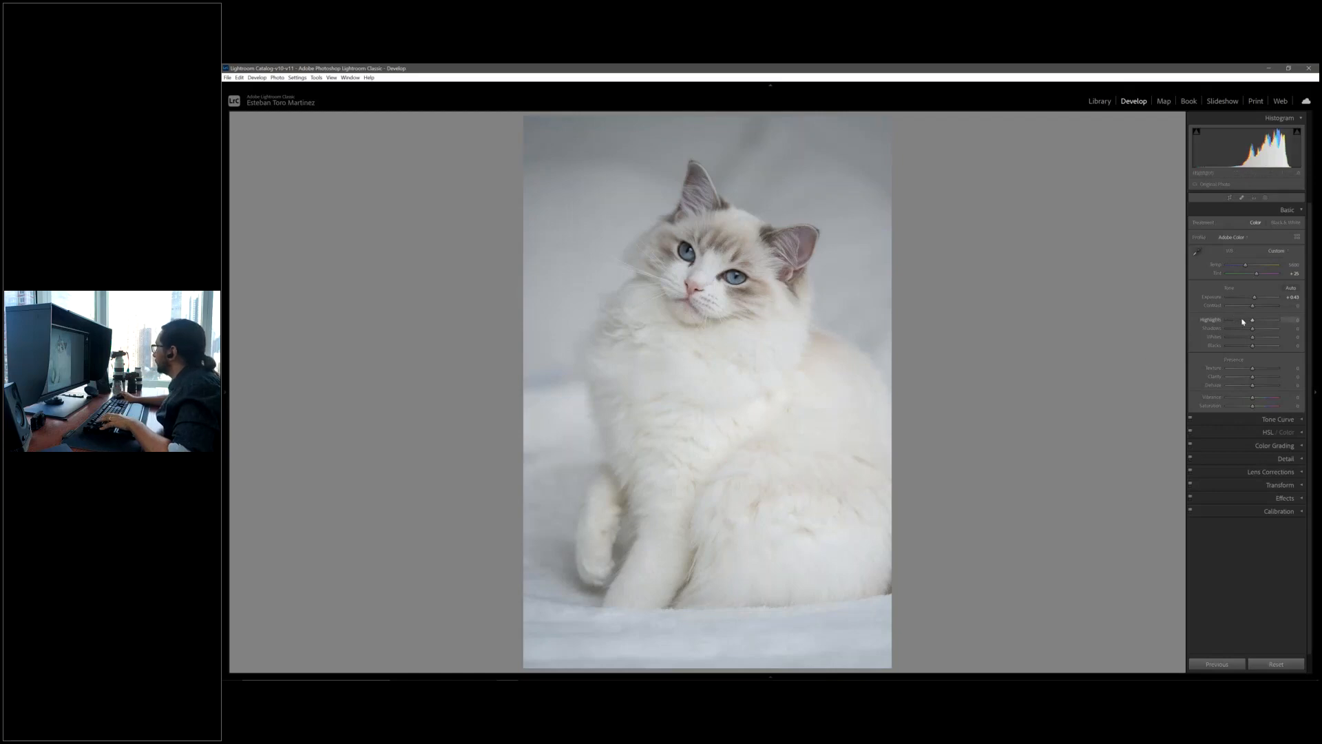
drag(1243, 322, 1210, 321)
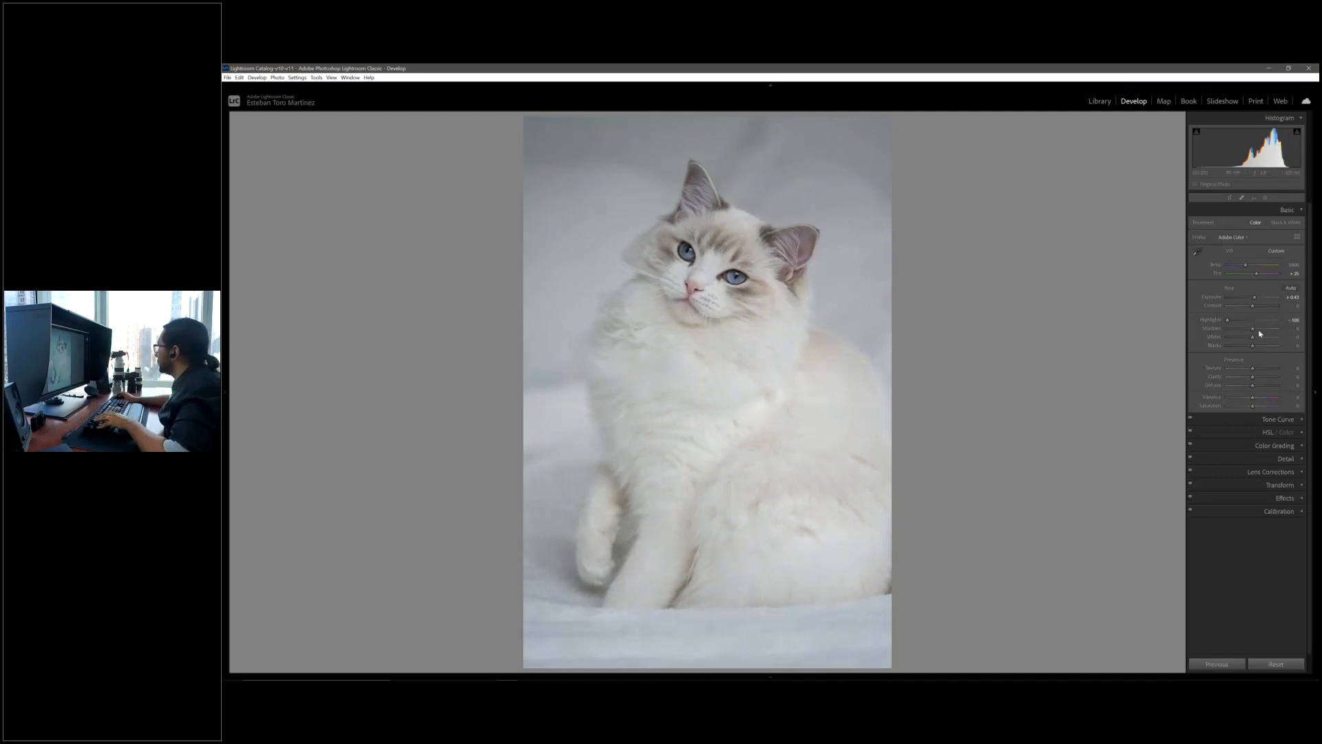
drag(1259, 334, 1273, 329)
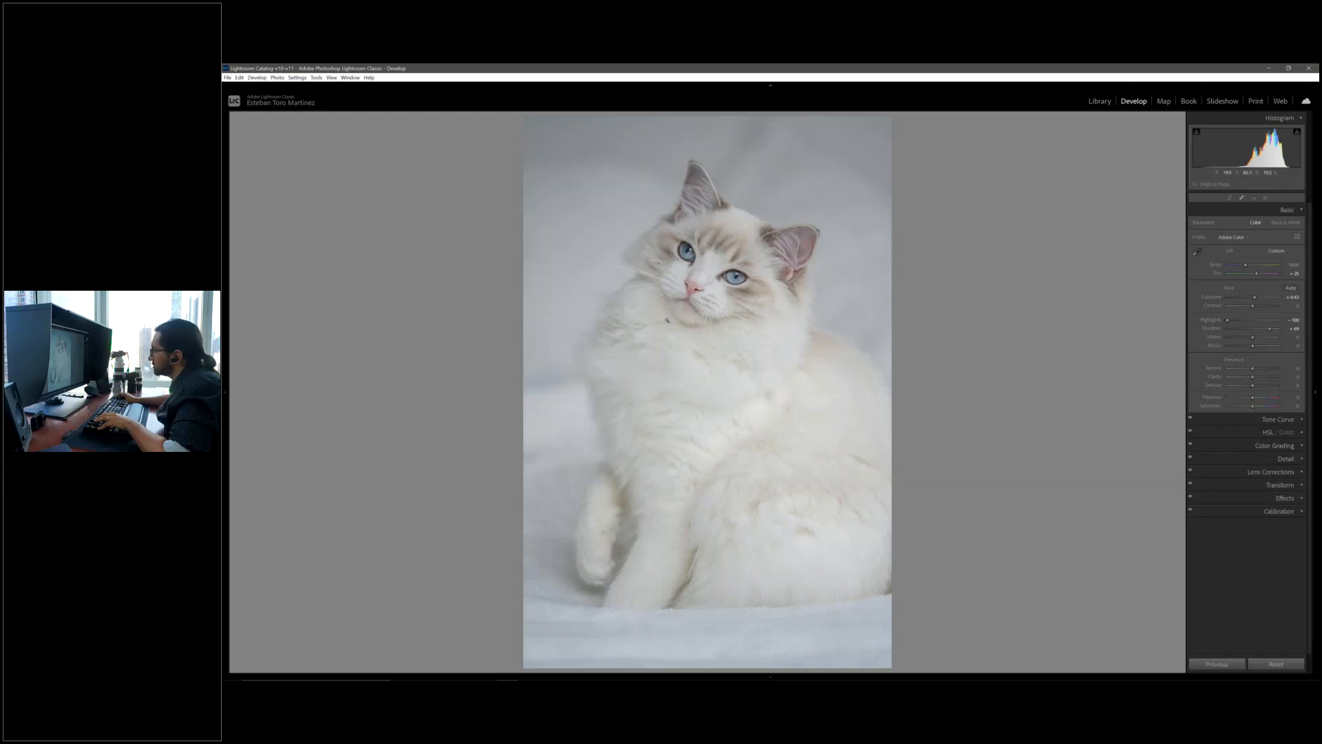
Add a brush mask with lowered exposure and paint a darkened patch over the fur on the cat's hind leg.
click(1267, 198)
click(1214, 249)
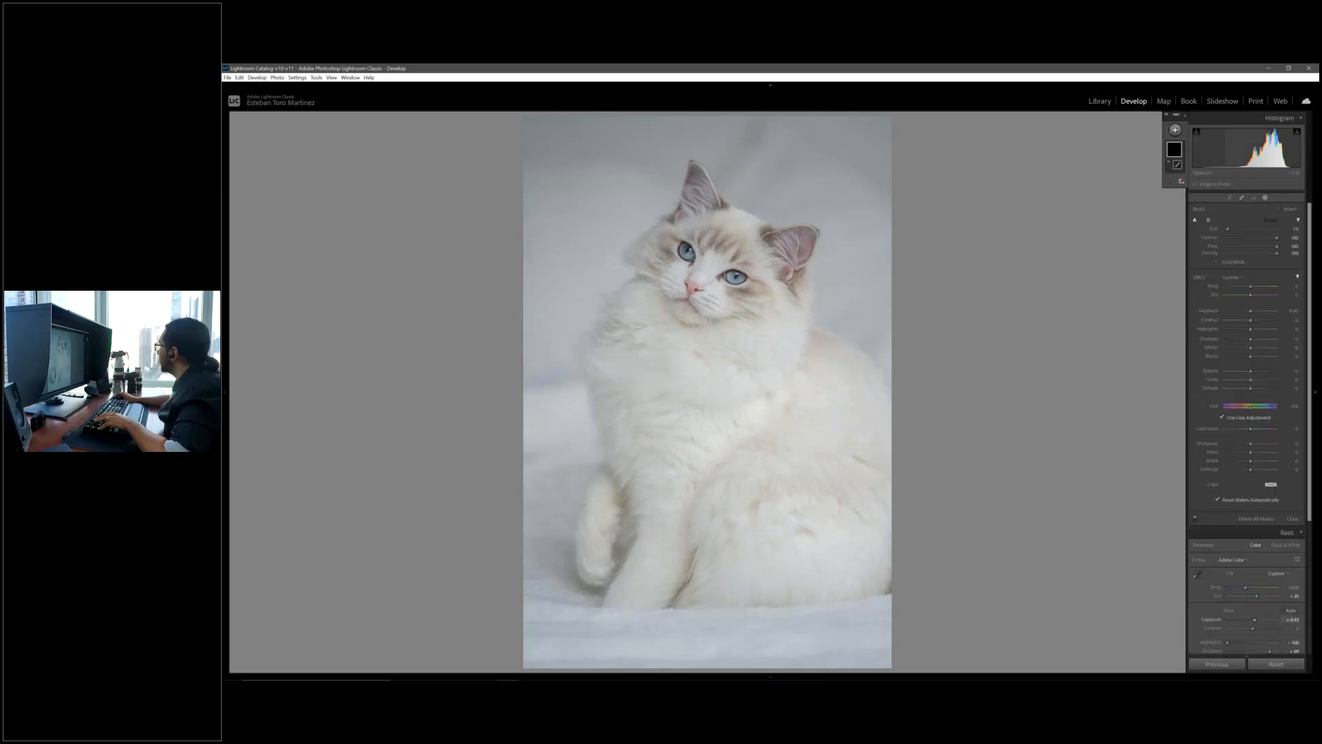
click(1175, 130)
click(1181, 176)
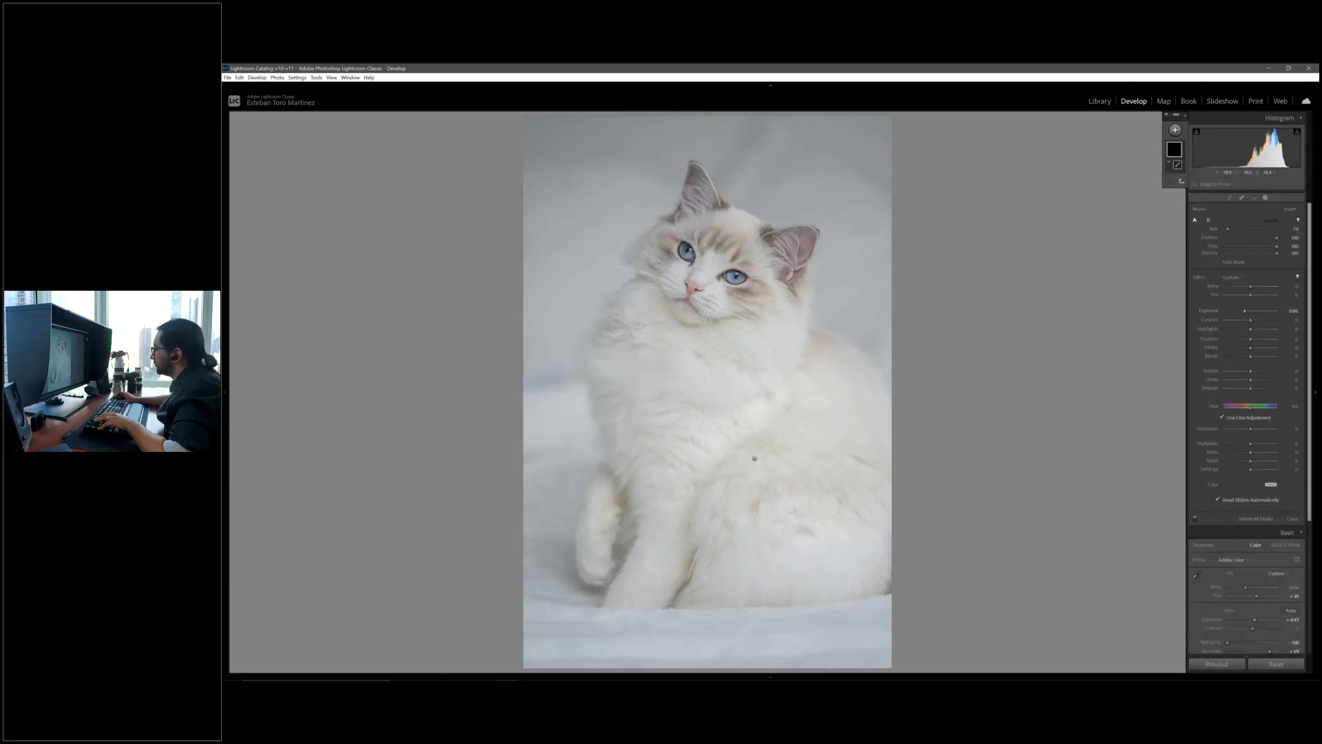
click(754, 498)
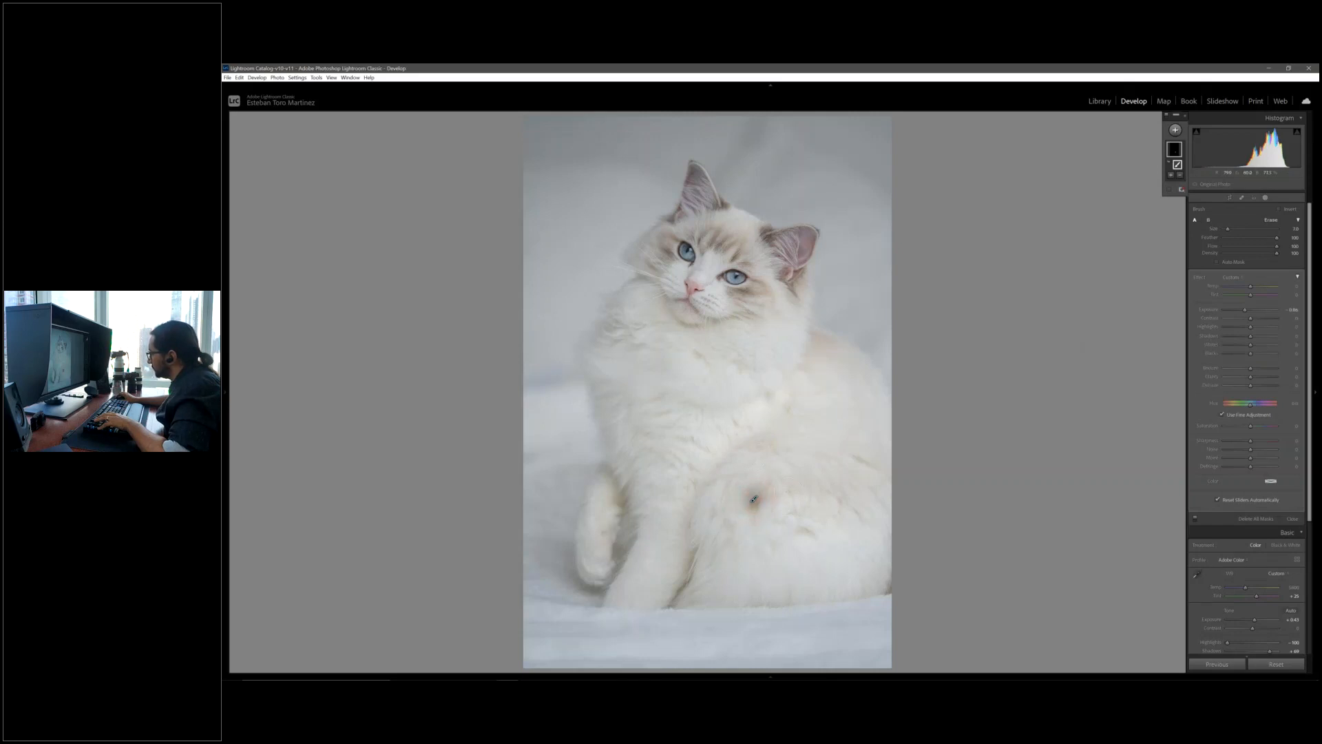
mouse_move(753, 498)
mouse_down()
mouse_move(826, 490)
mouse_move(765, 486)
mouse_move(834, 505)
mouse_up()
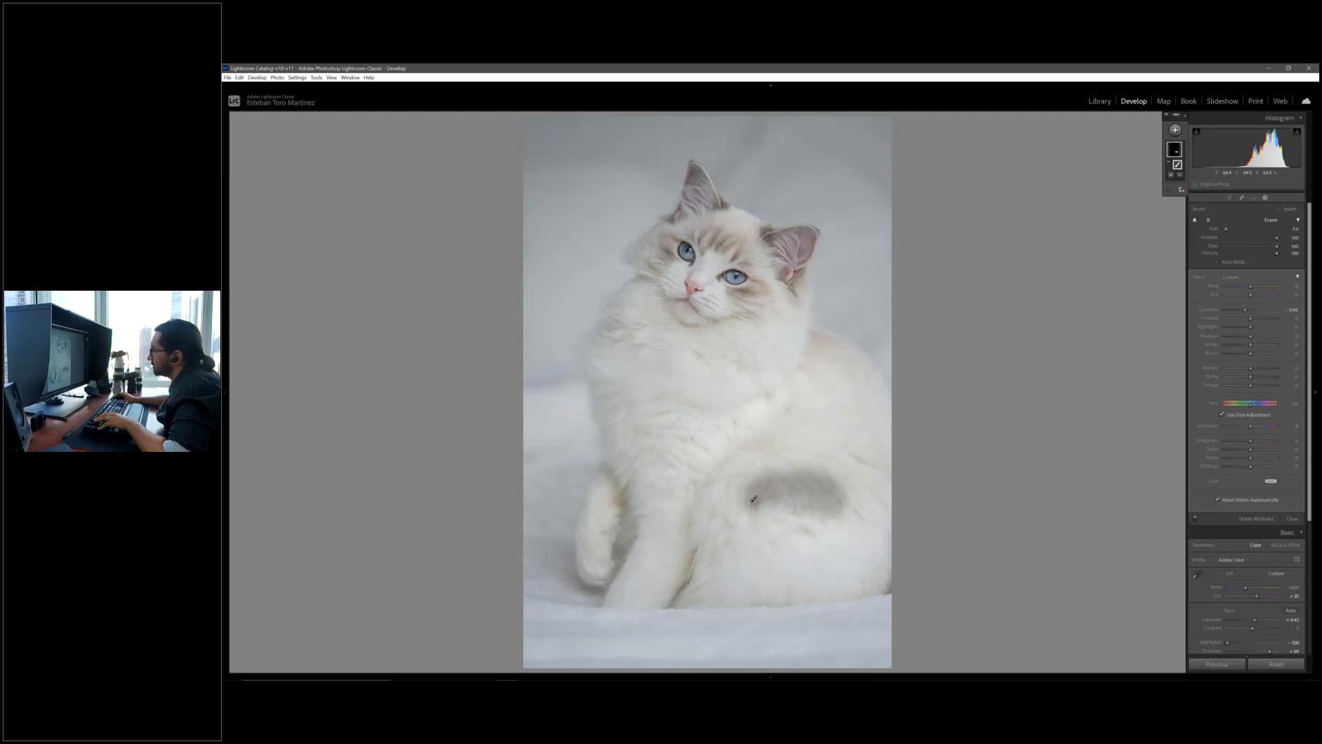
Paint the darkening mask under the cat's chin and over shadowed fur on the chest, flank and legs, and soften the mask's exposure reduction.
mouse_move(660, 291)
mouse_down()
mouse_move(679, 321)
mouse_move(730, 322)
mouse_up()
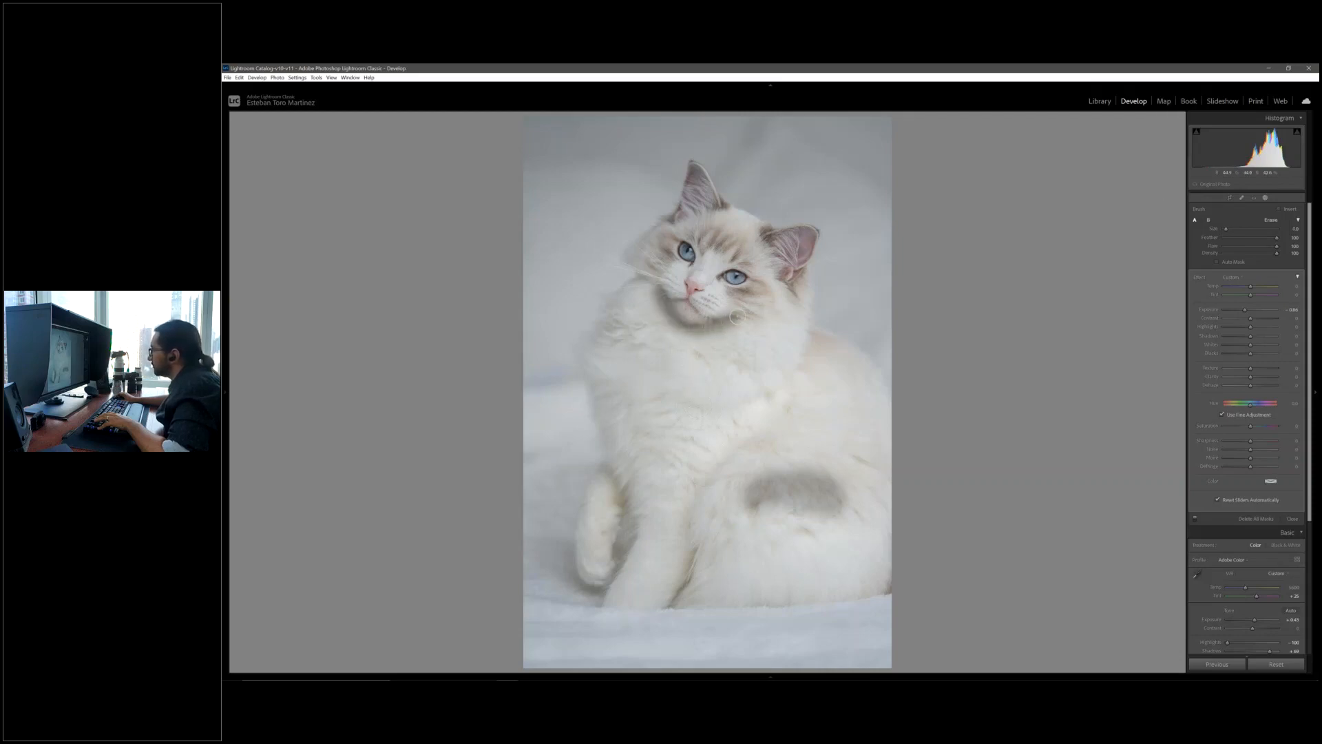
drag(606, 322, 661, 353)
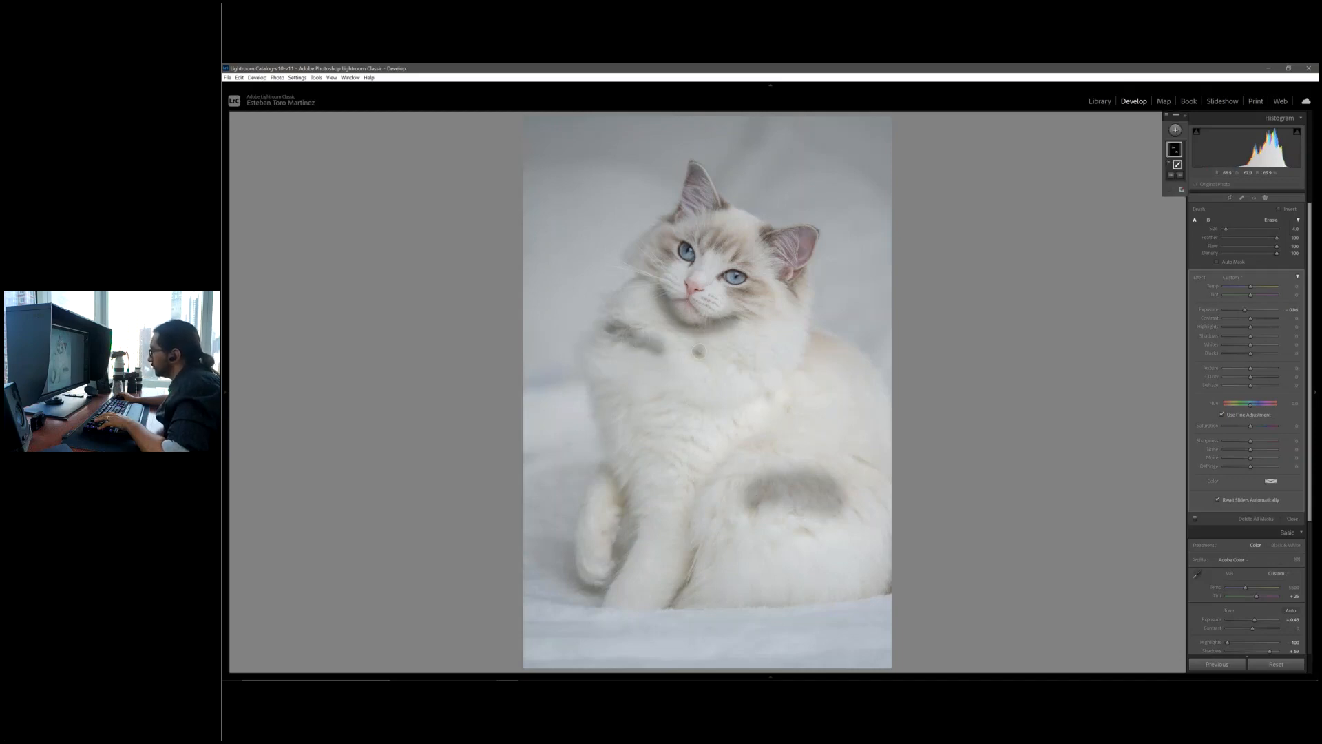
drag(751, 369, 762, 385)
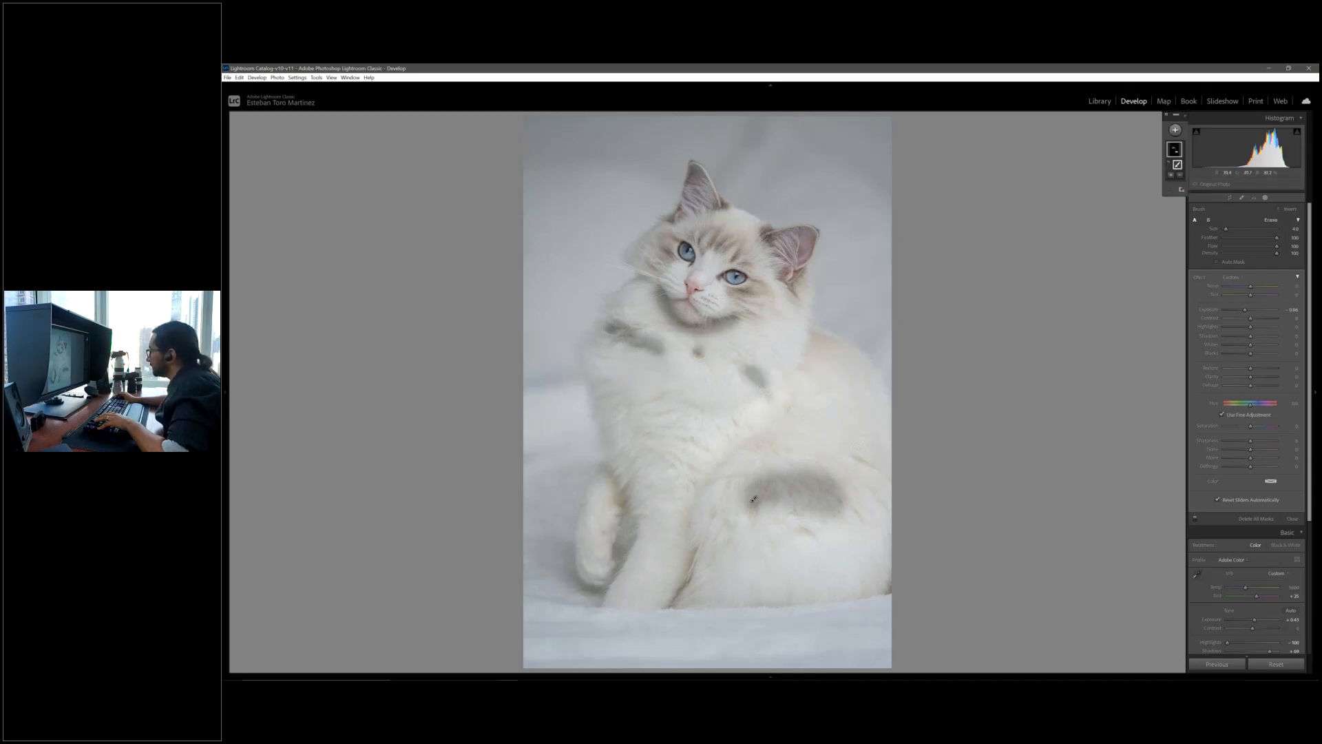
drag(856, 451, 875, 462)
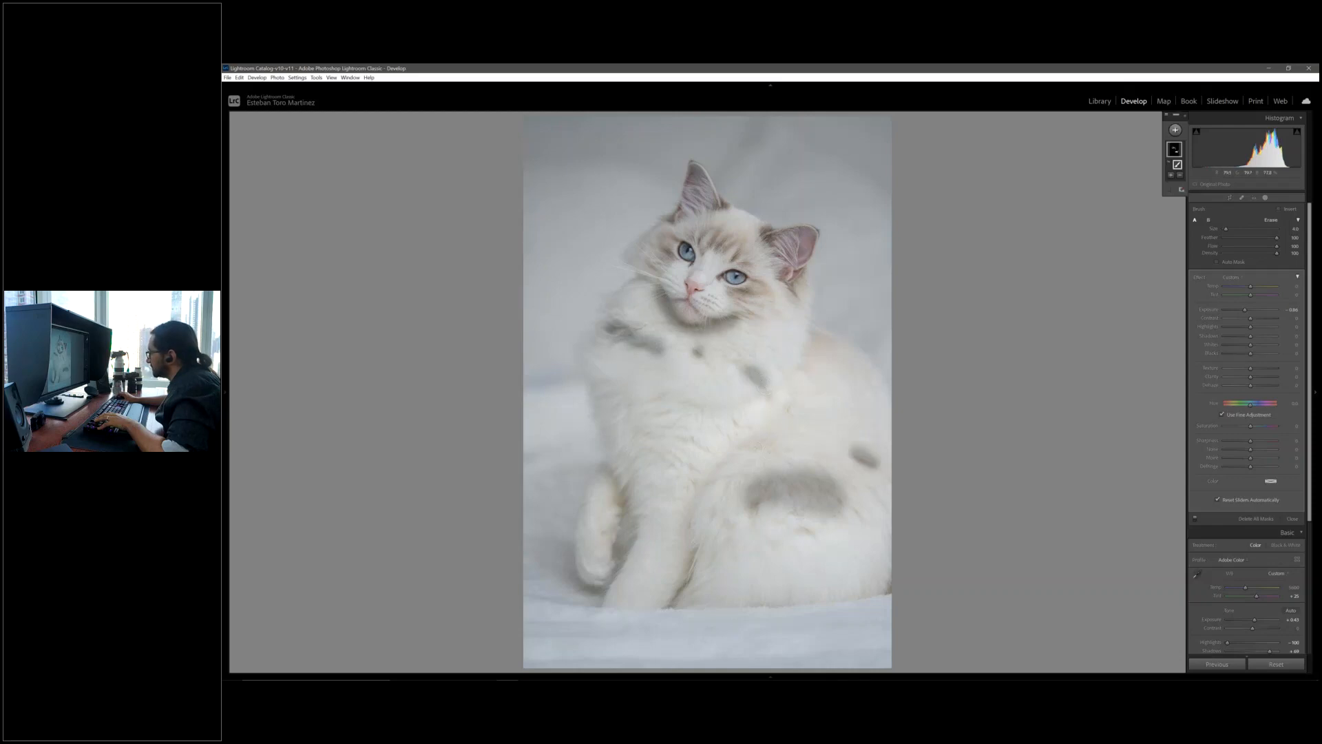
drag(747, 443, 763, 450)
drag(622, 500, 610, 474)
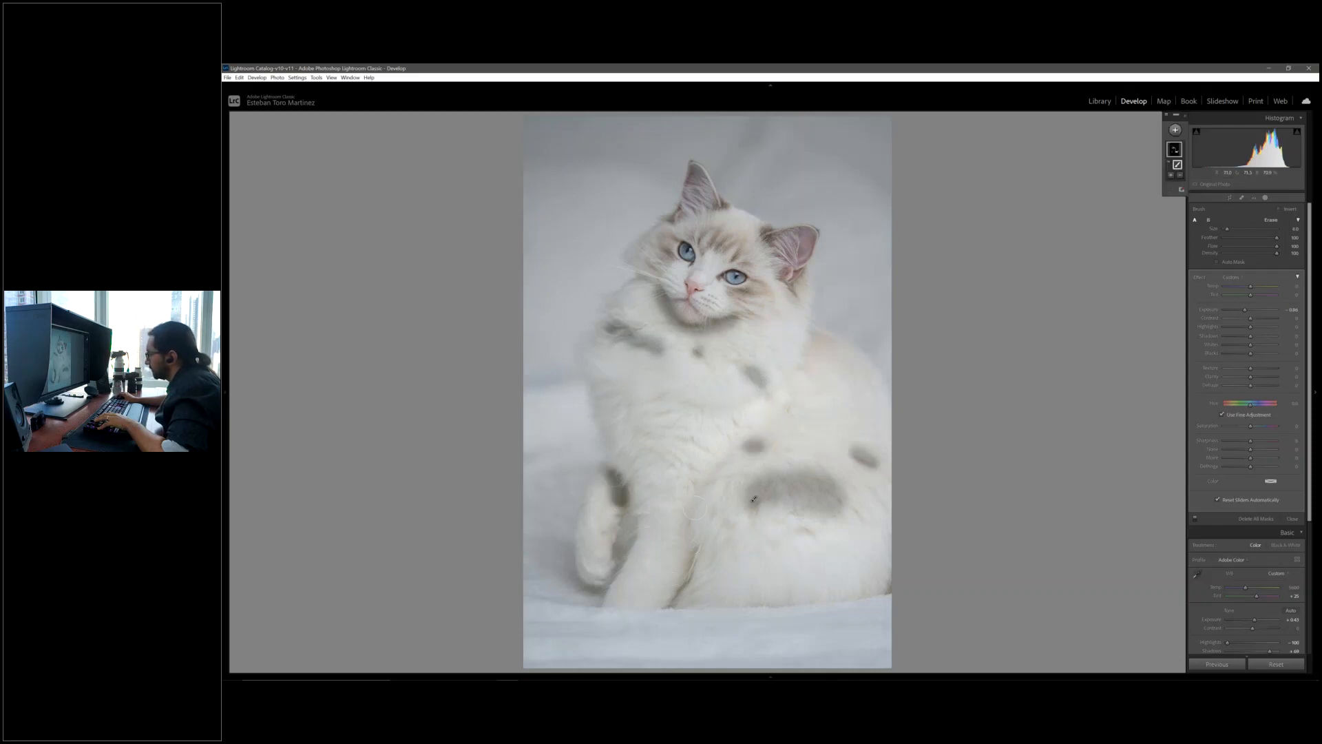
drag(693, 507, 675, 610)
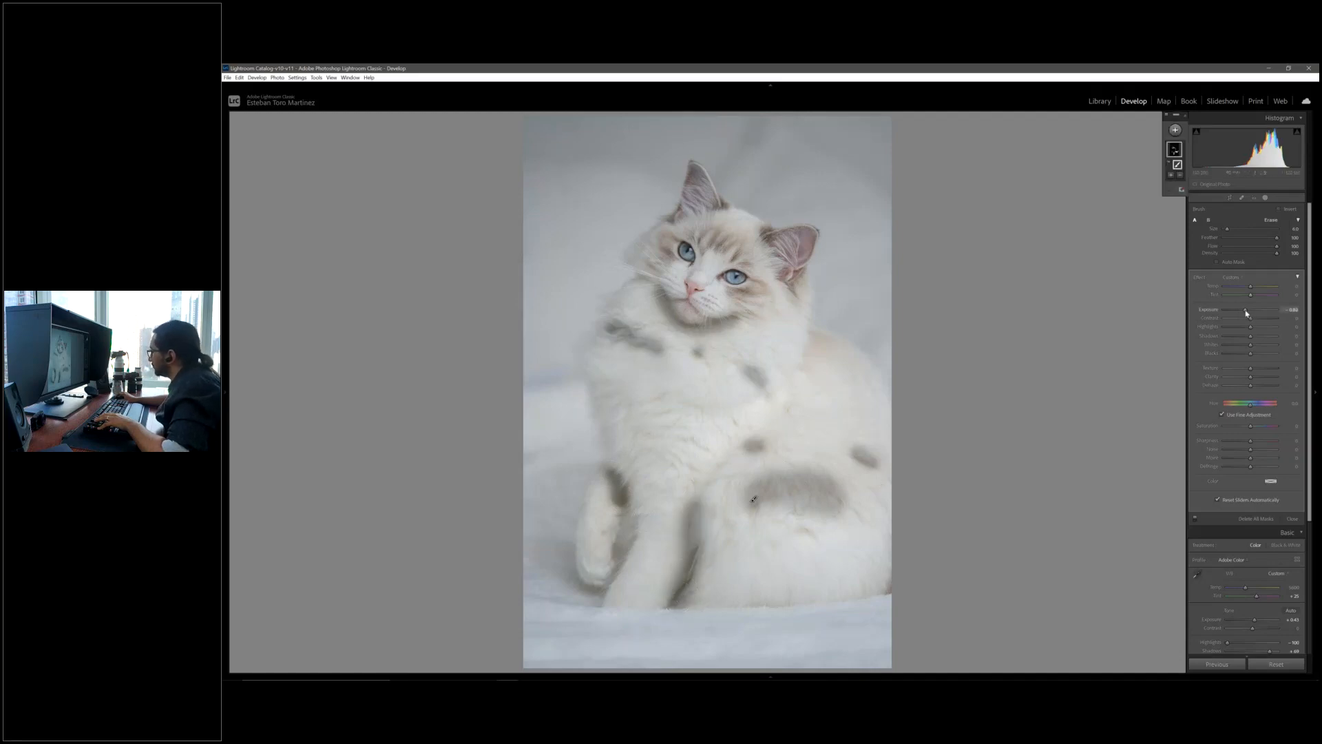
drag(1246, 312, 1249, 311)
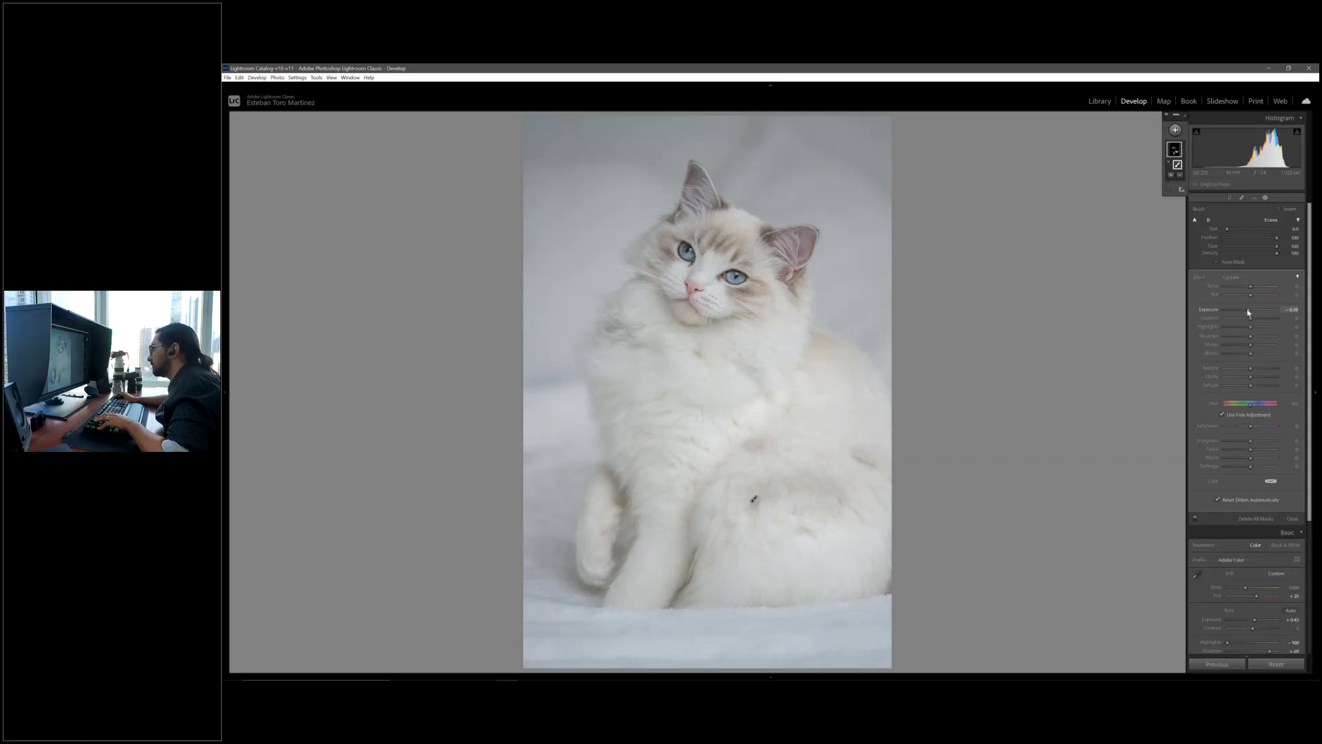
drag(1248, 312, 1249, 312)
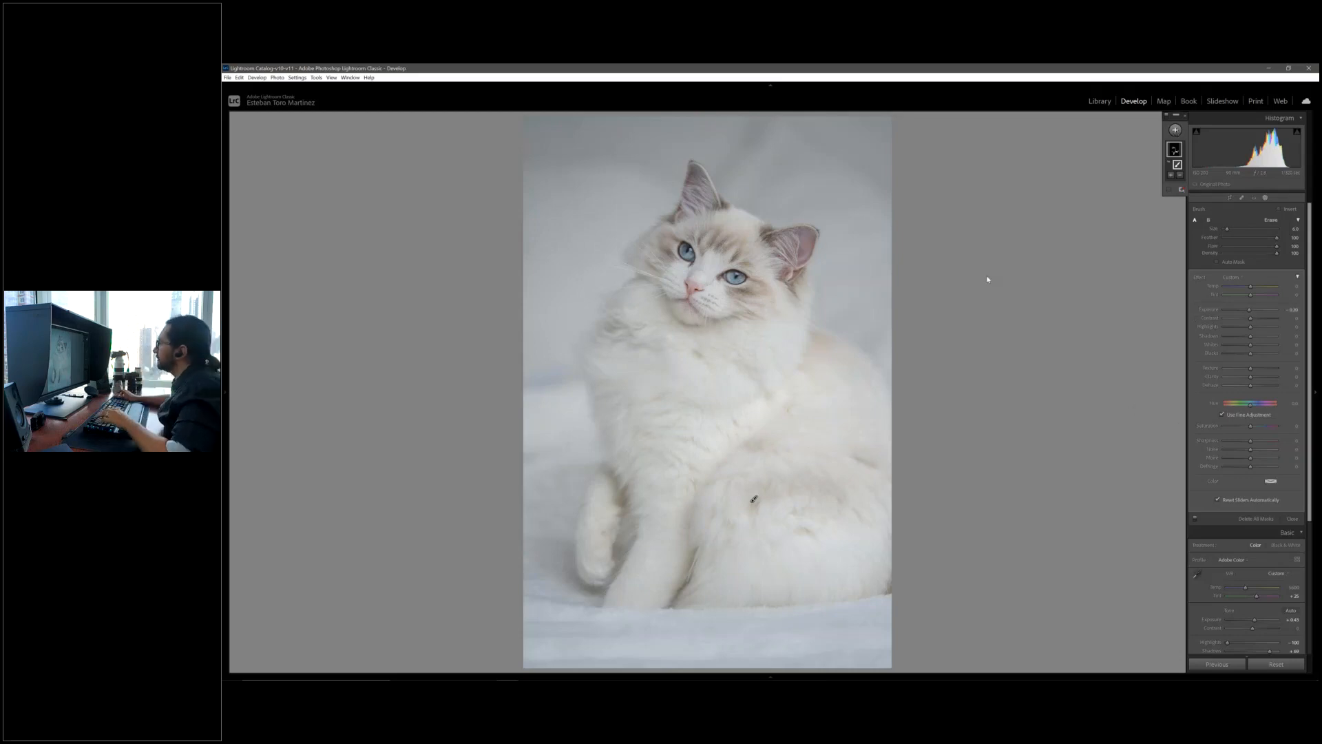
Add a brush mask with lowered exposure, paint it over the blanket below the cat, and soften the mask's exposure reduction.
click(1174, 130)
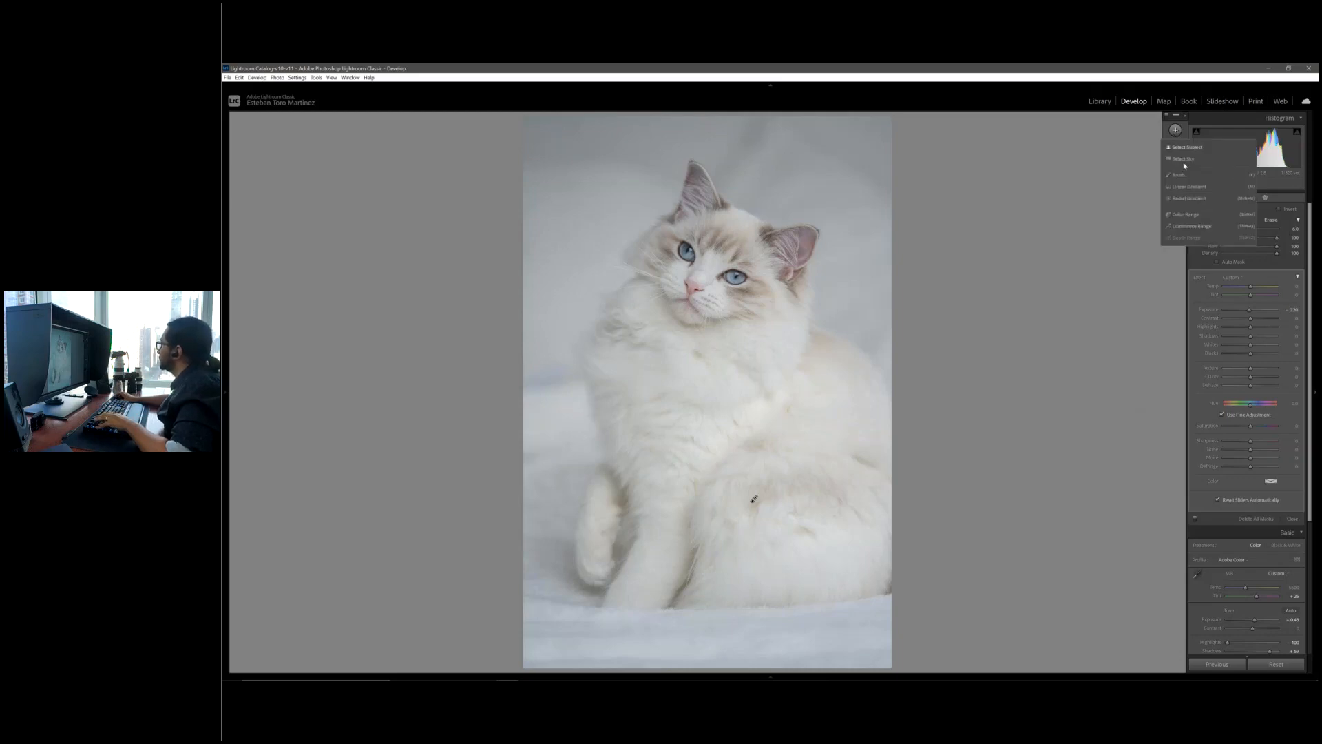
click(1180, 176)
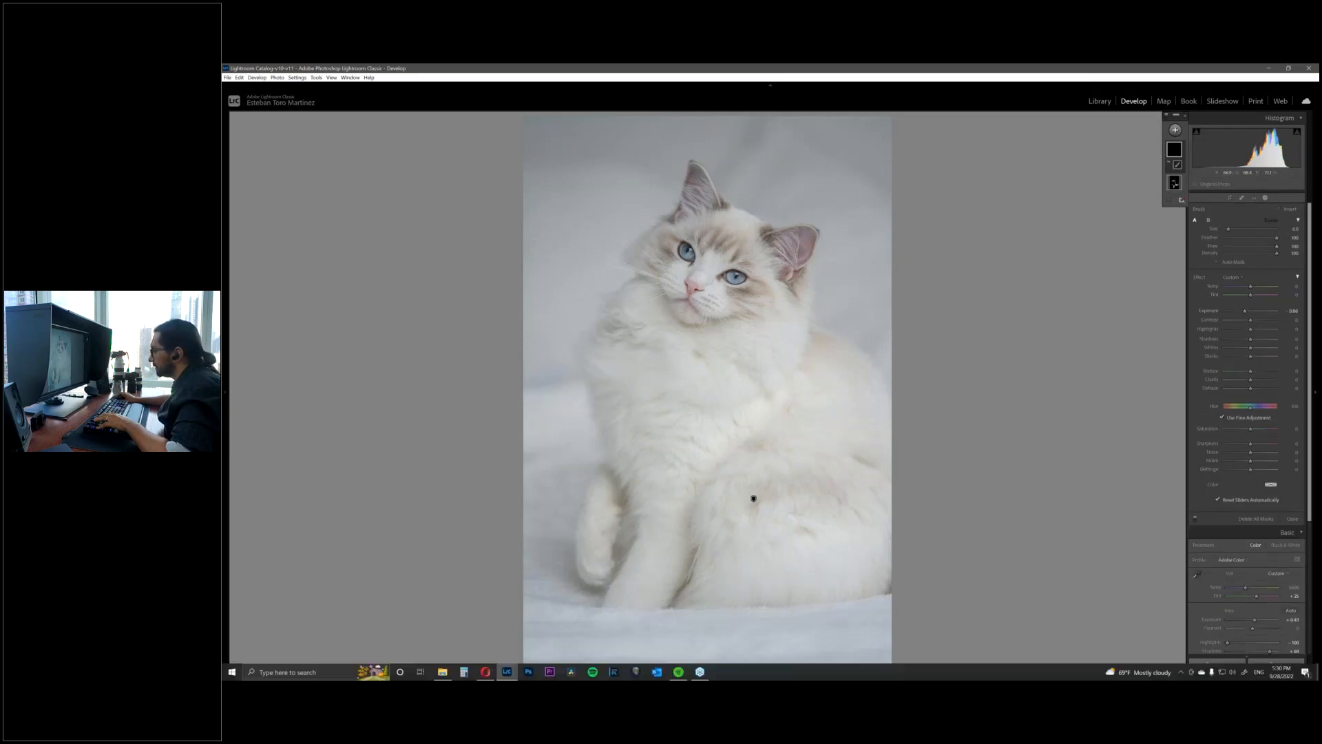
scroll(753, 498, up, 3)
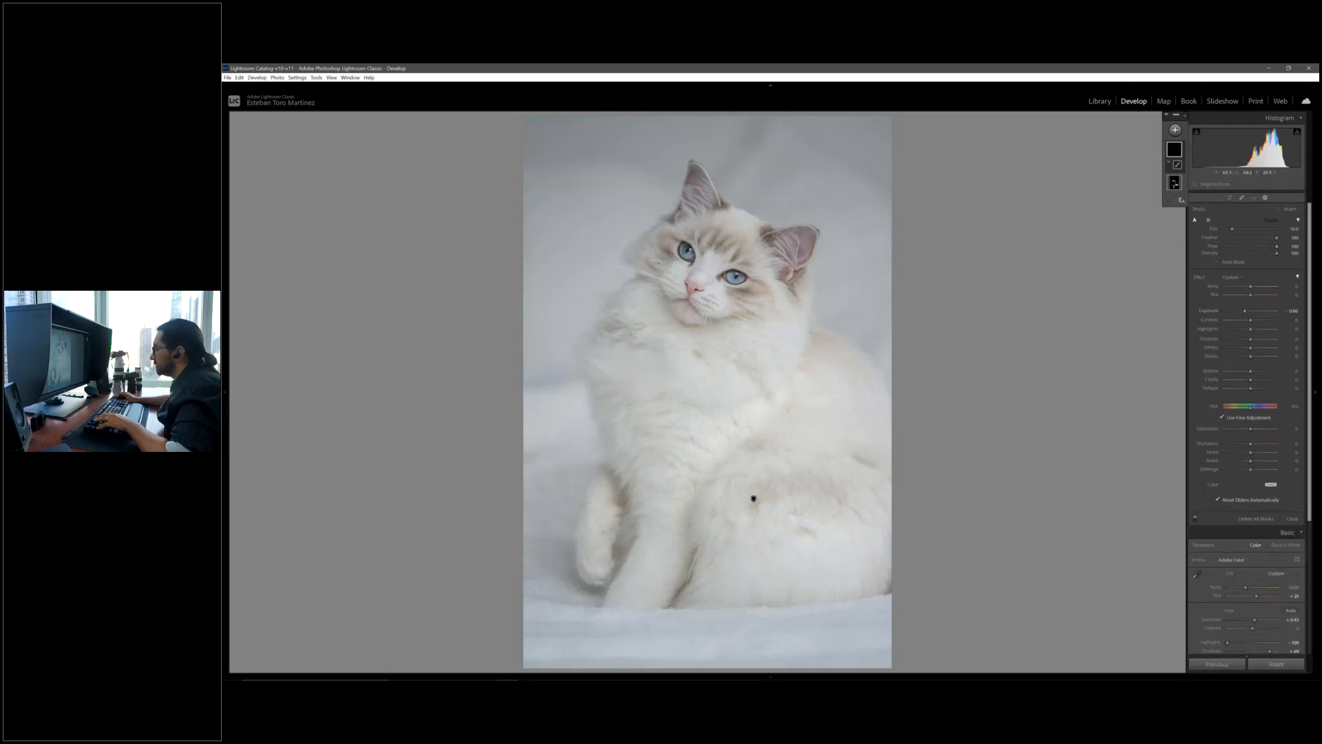
drag(757, 640, 533, 619)
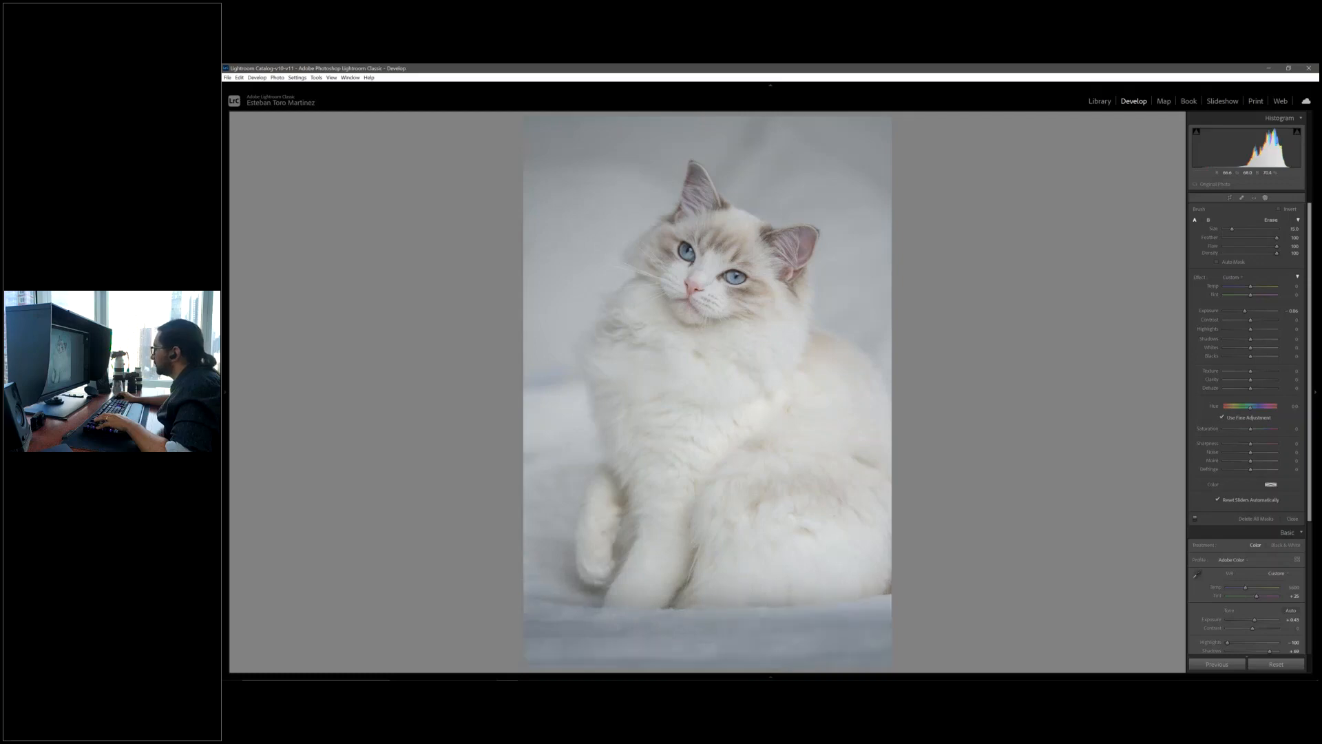
drag(1245, 310, 1251, 311)
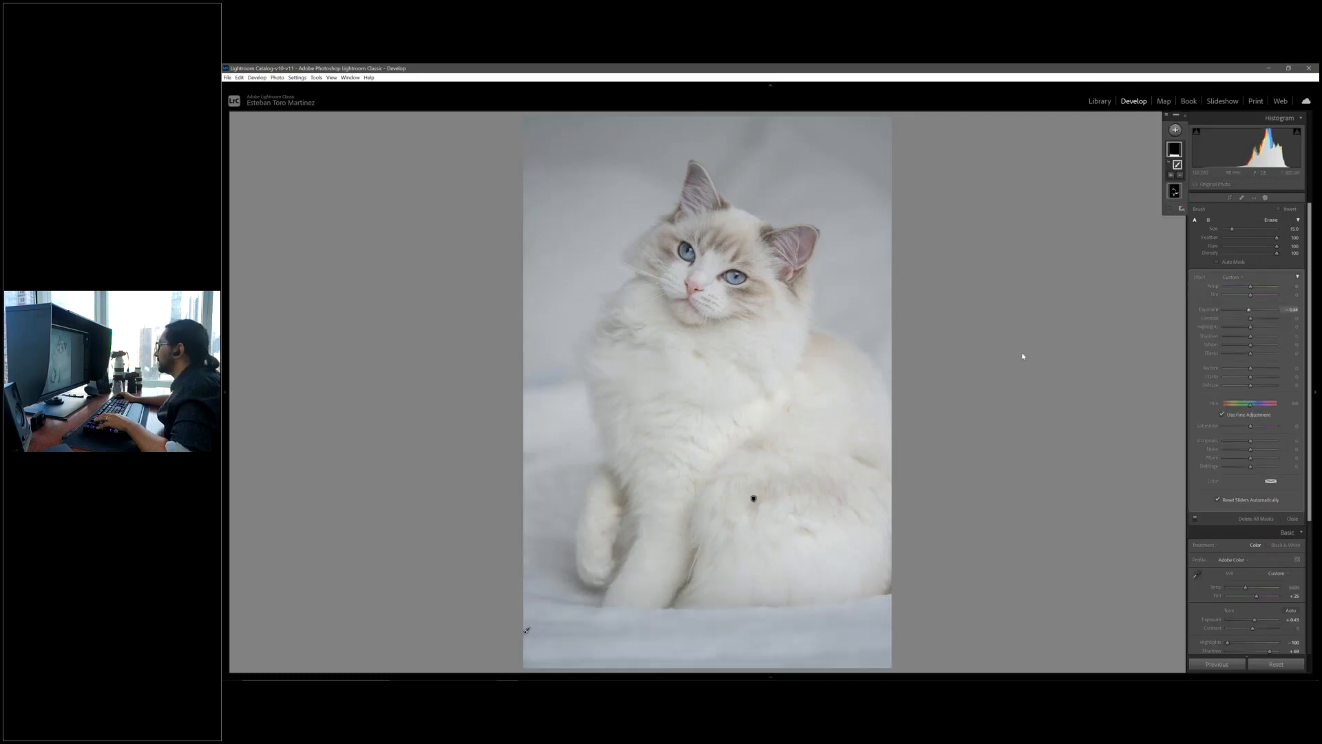
Raise the overall Contrast of the cat photo and compare the edit side by side with the original.
key(k)
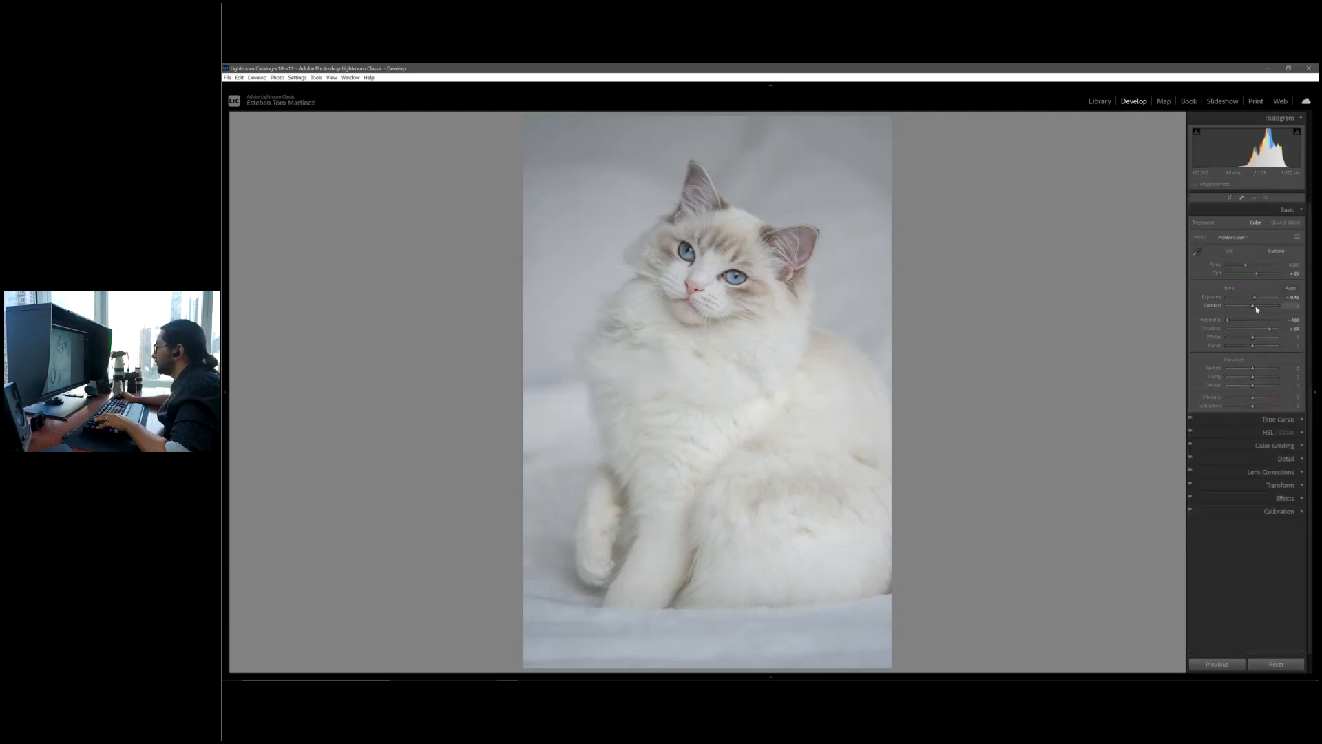
drag(1258, 310, 1263, 308)
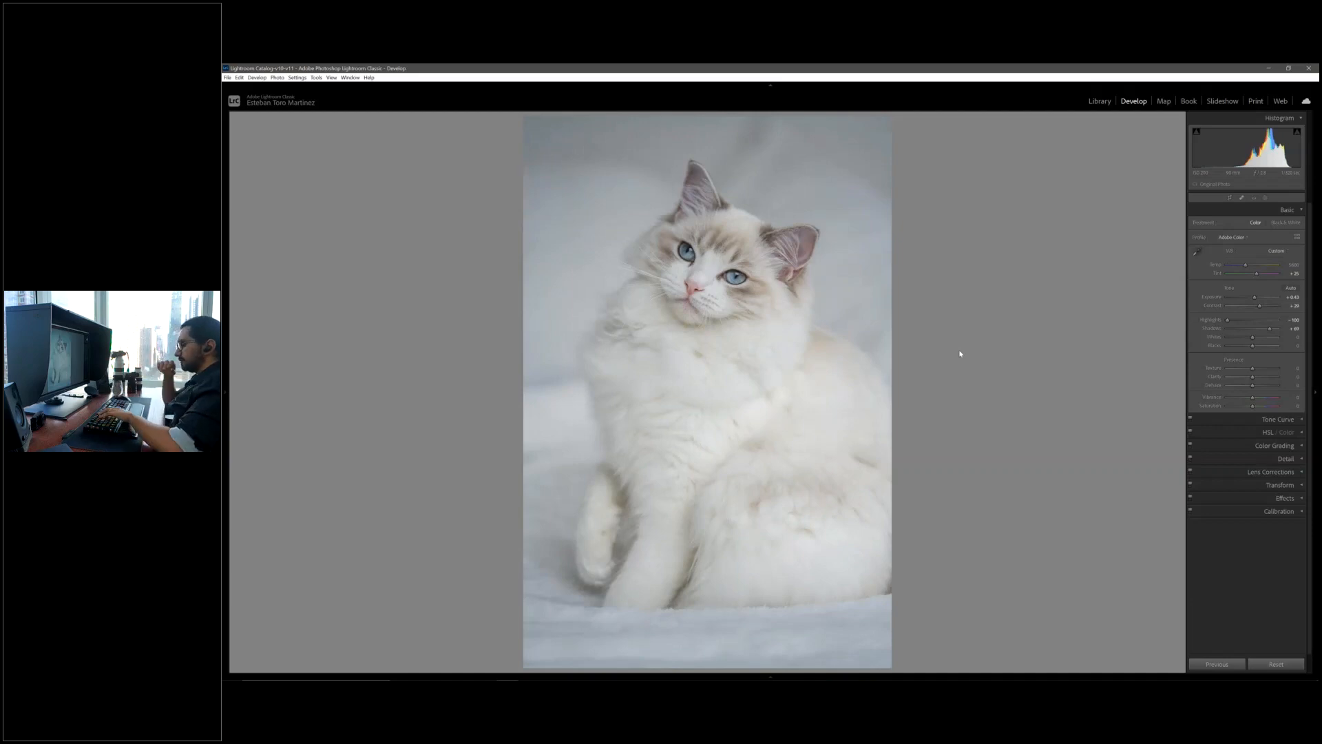
key(y)
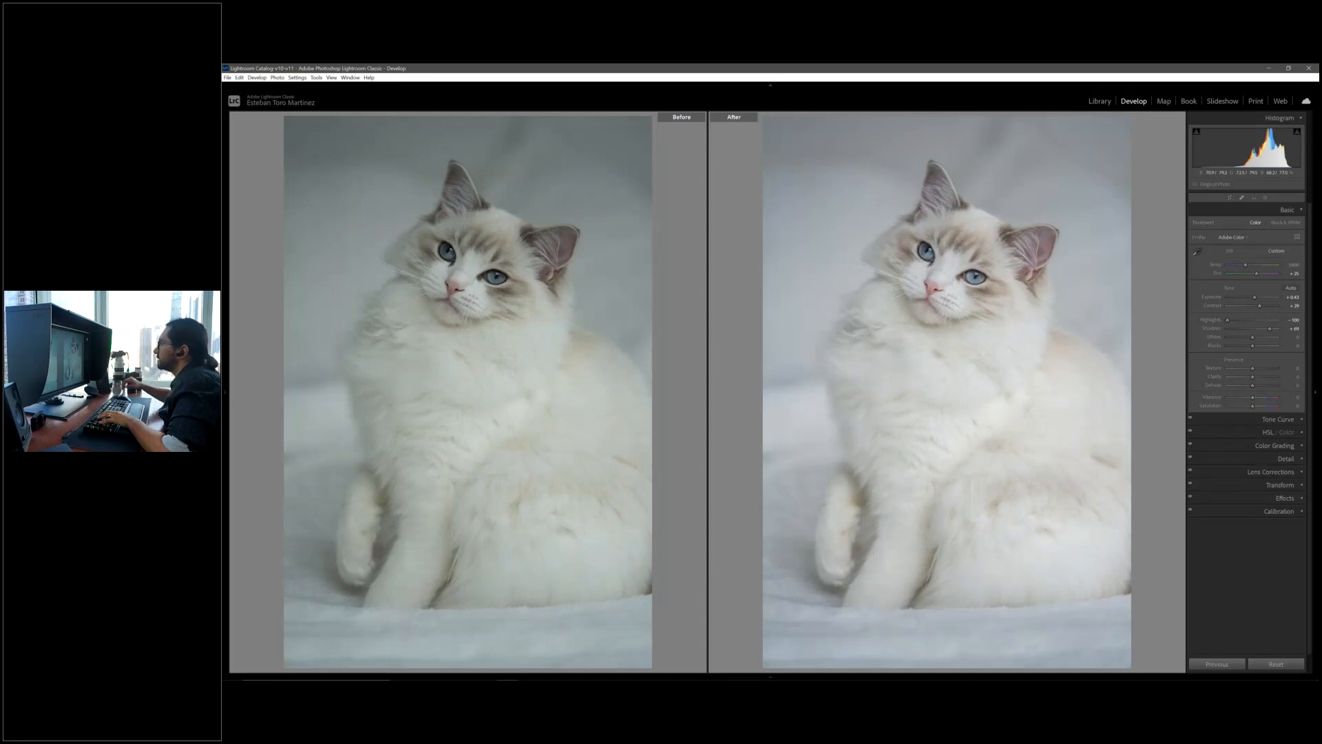
key(y)
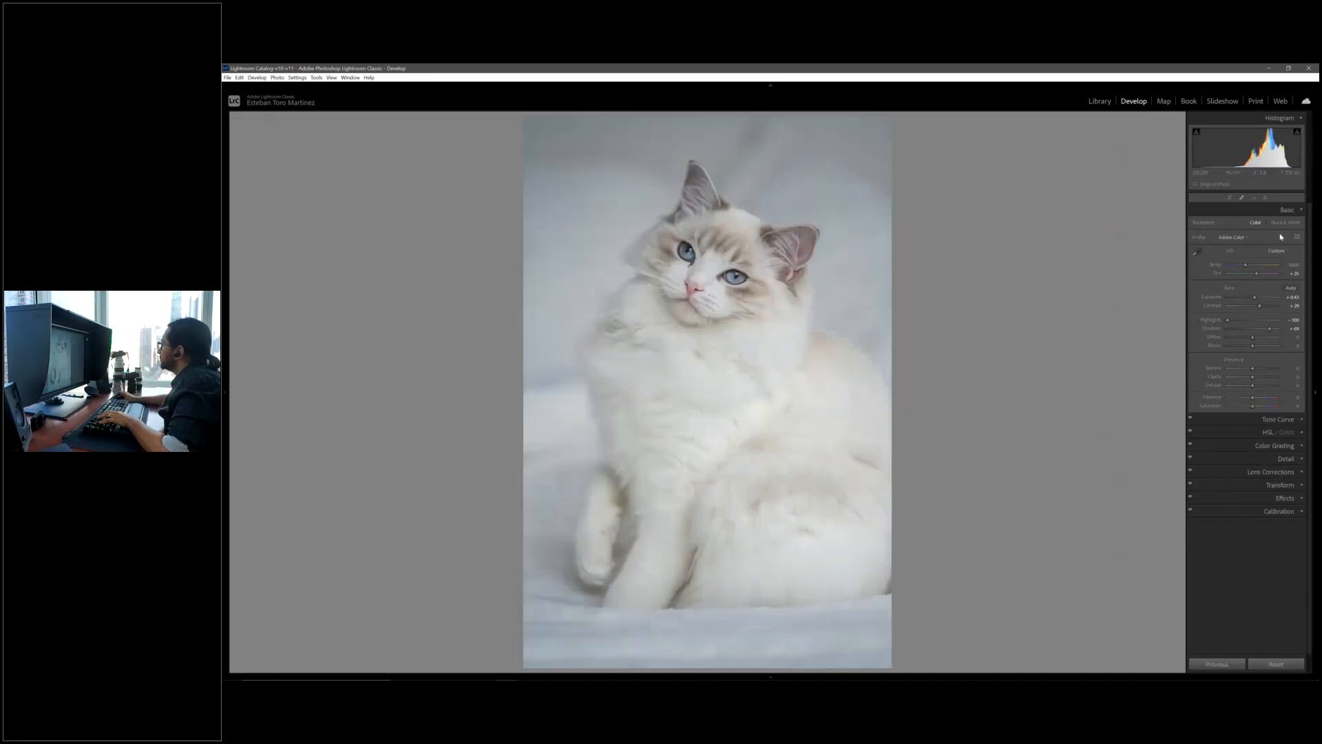
Add a new mask that automatically selects the cat as the subject.
click(1268, 200)
click(1176, 130)
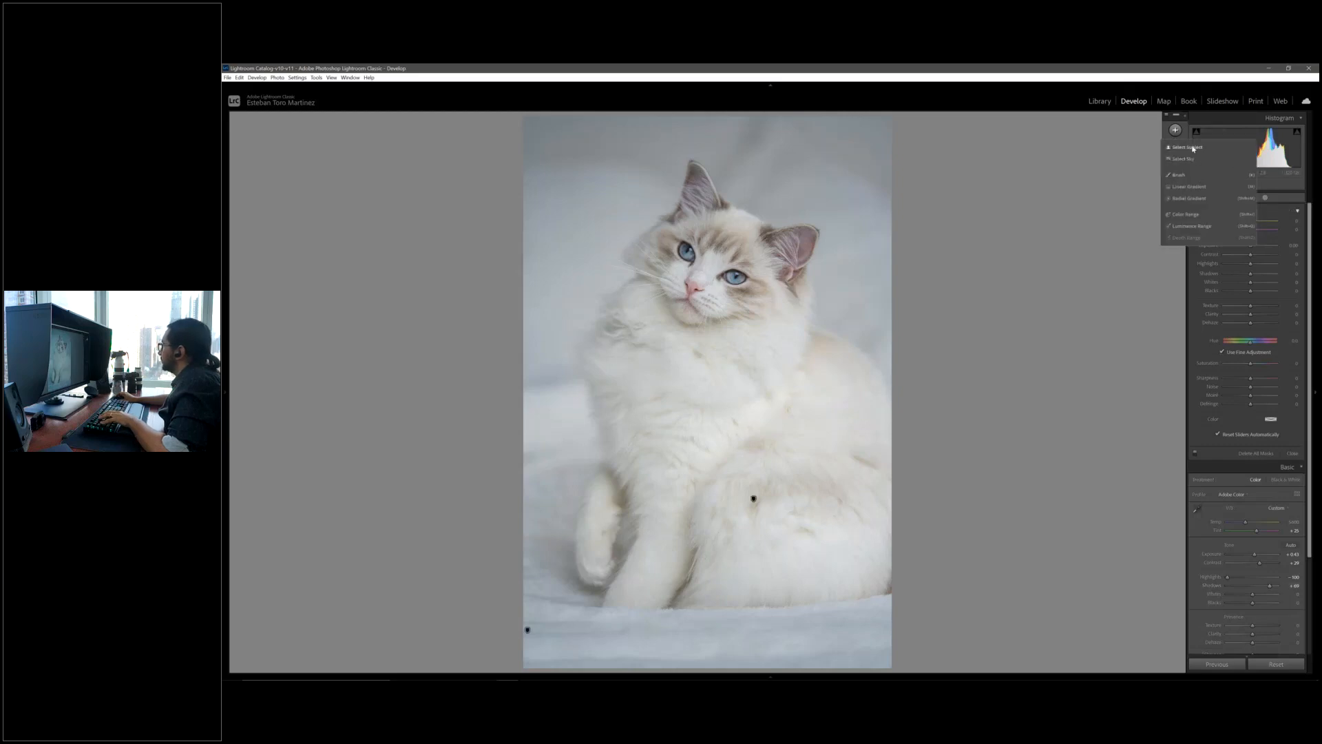
click(1193, 148)
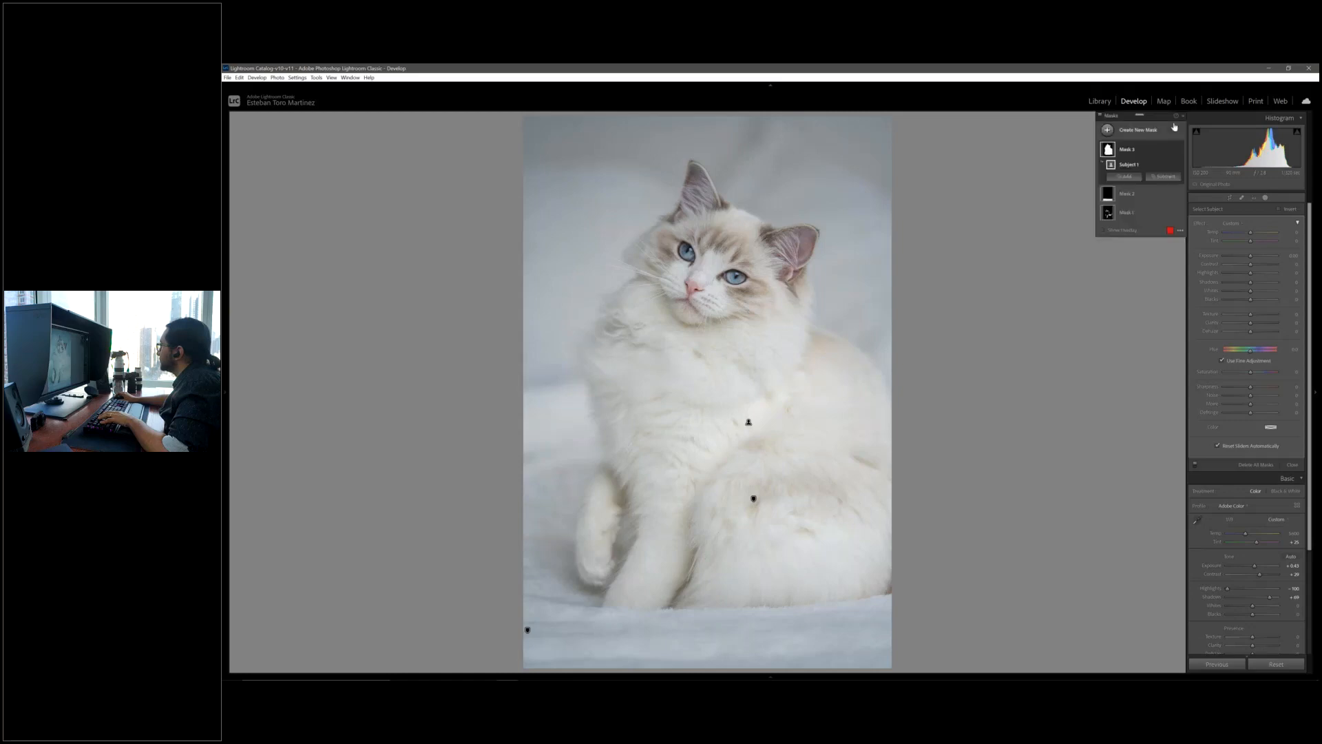
Try inverting the subject mask to cover the background and lowering its Exposure to -0.24.
right_click(1171, 168)
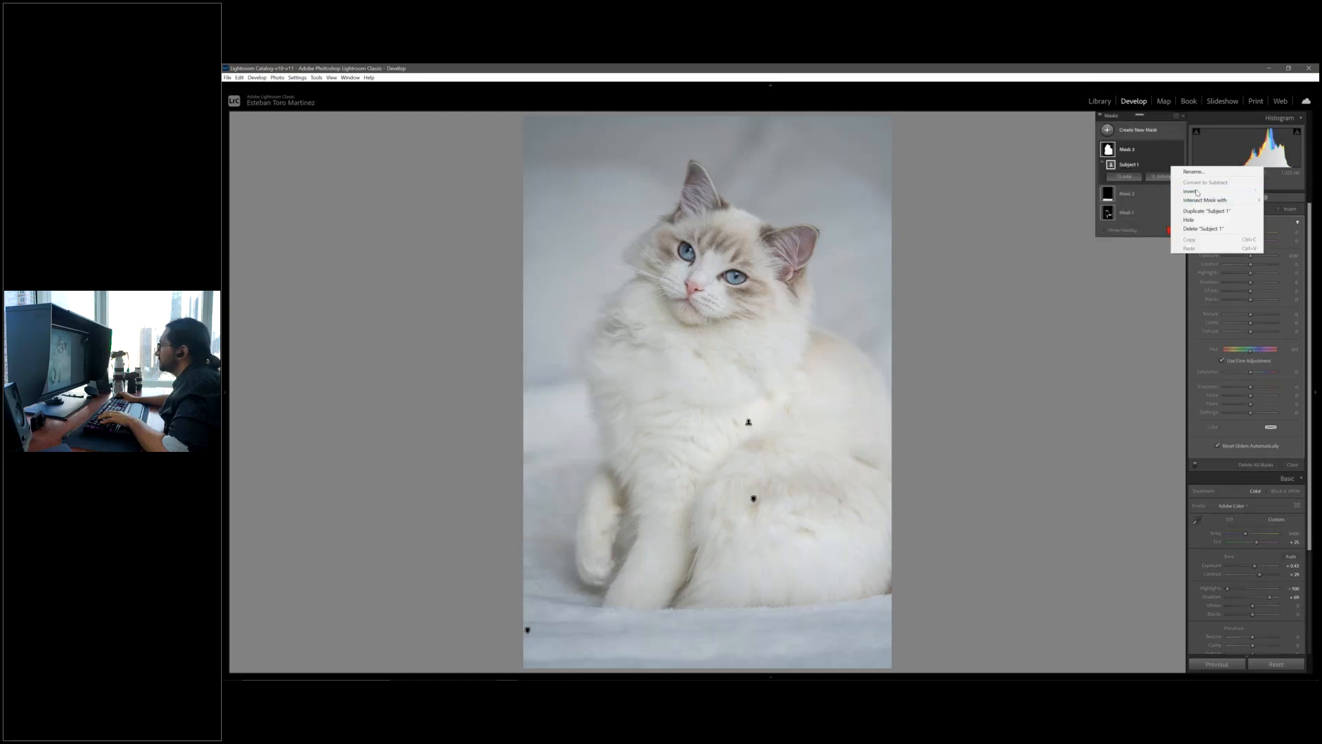
click(1197, 192)
drag(1244, 258, 1250, 258)
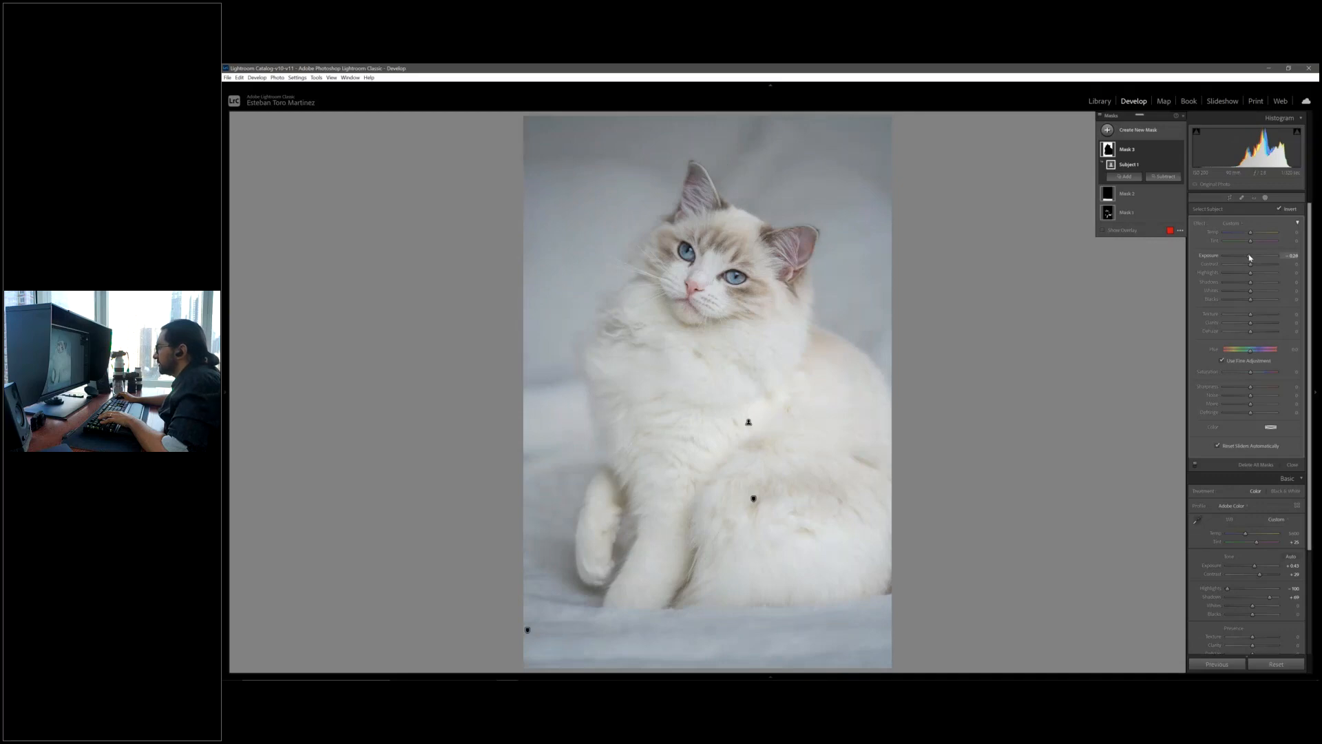
click(1182, 117)
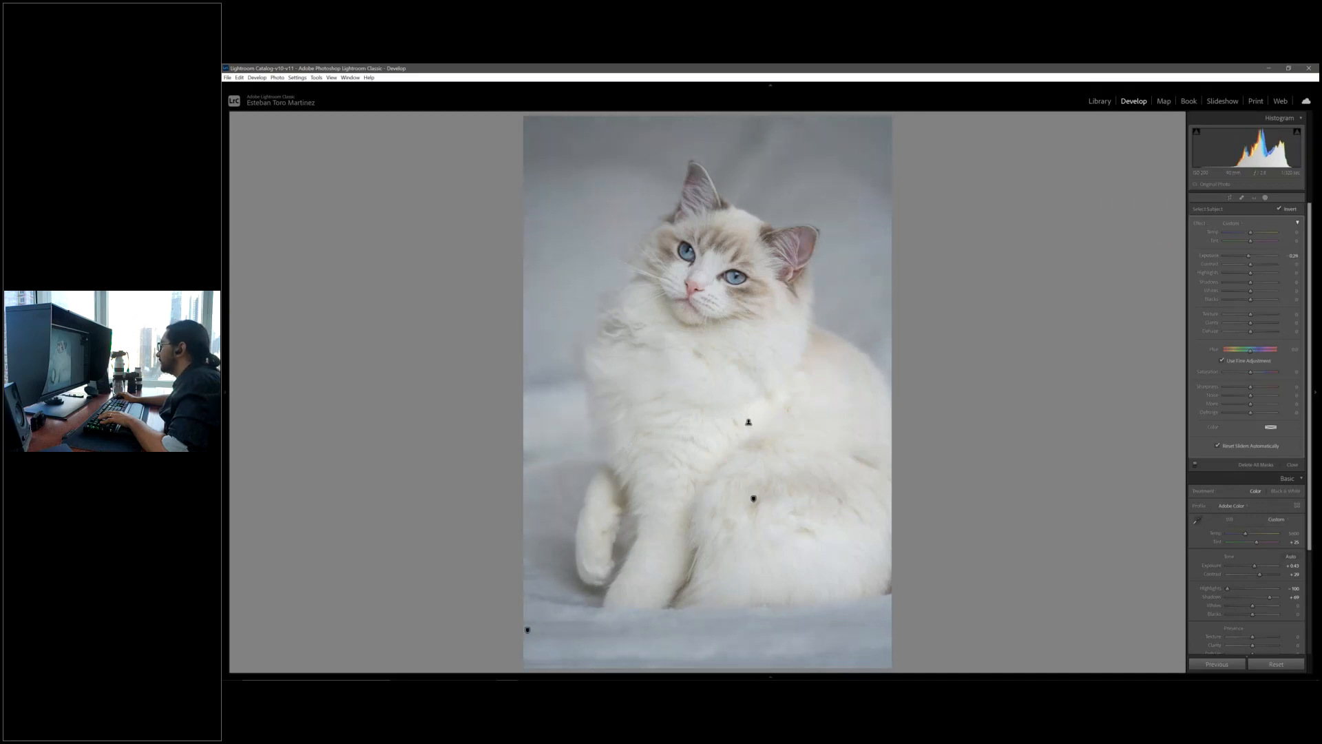
Compare history states with and without the background darkening, and revert to the state right after adding the subject mask.
click(222, 282)
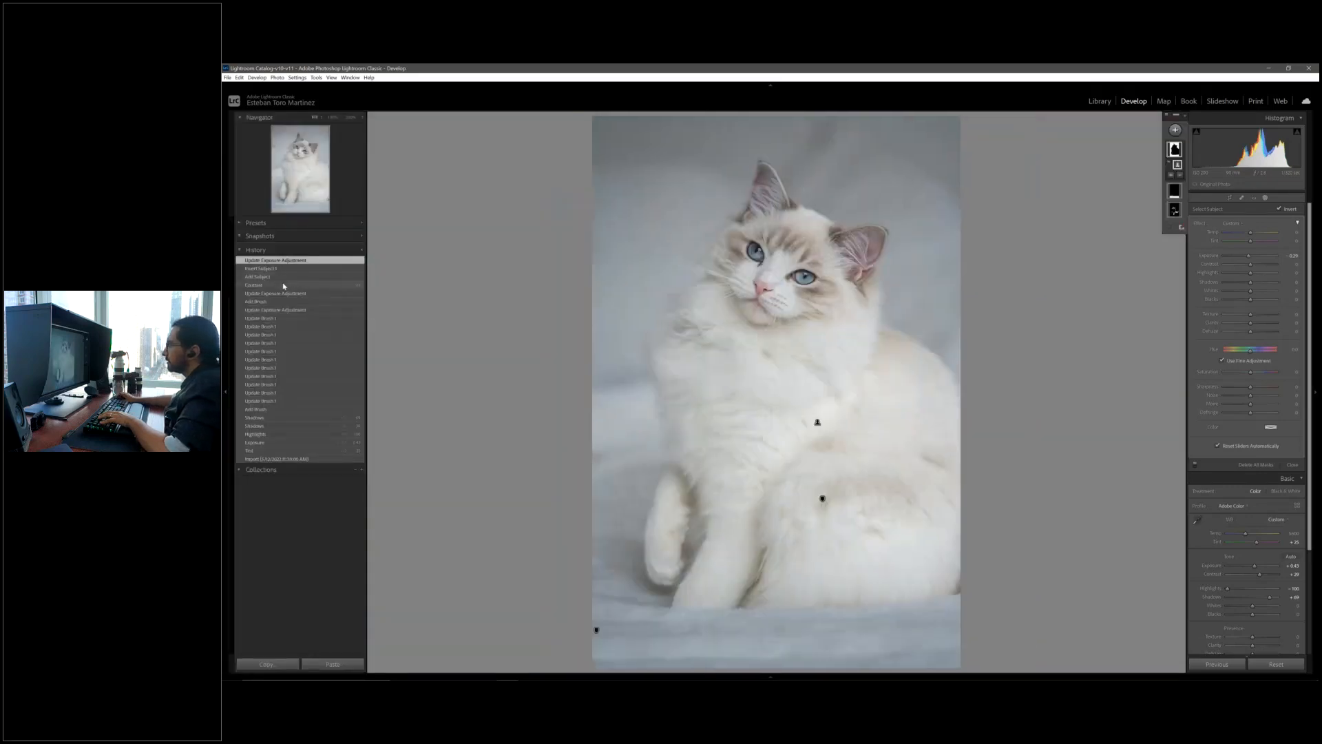
click(283, 285)
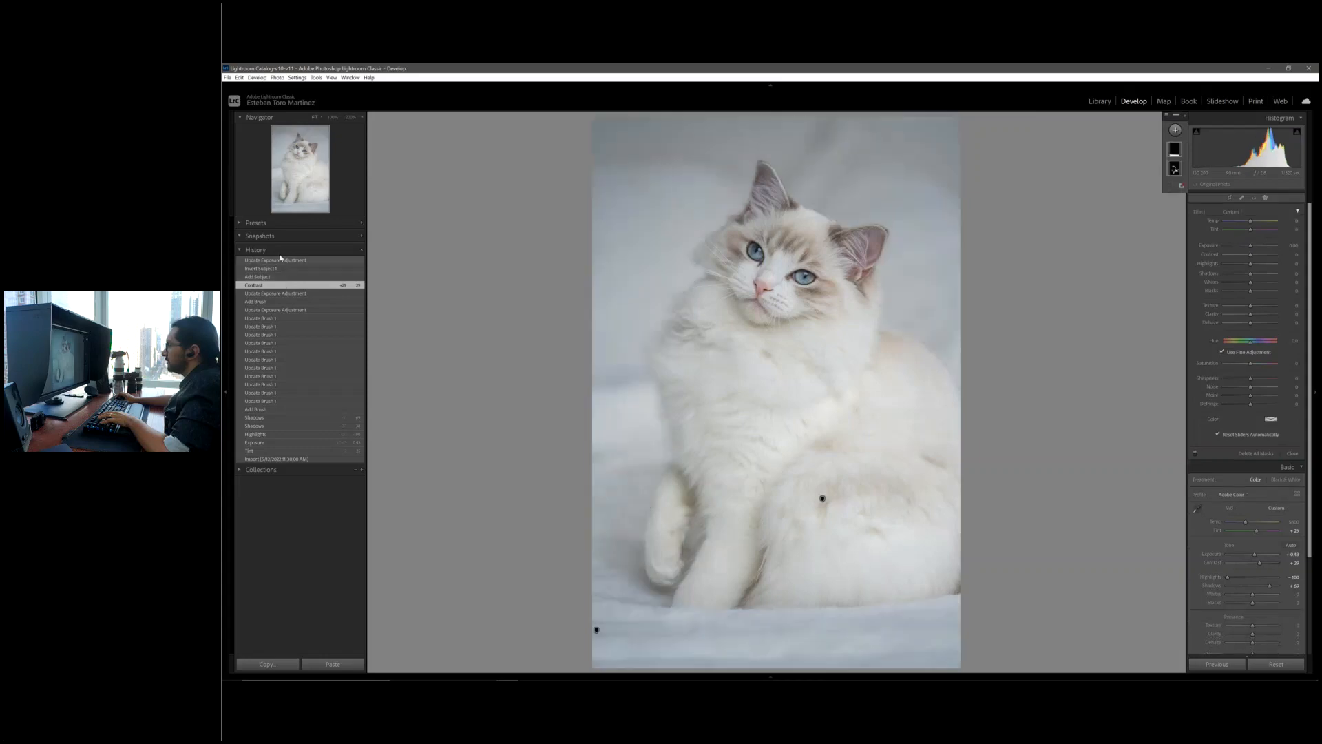
click(276, 261)
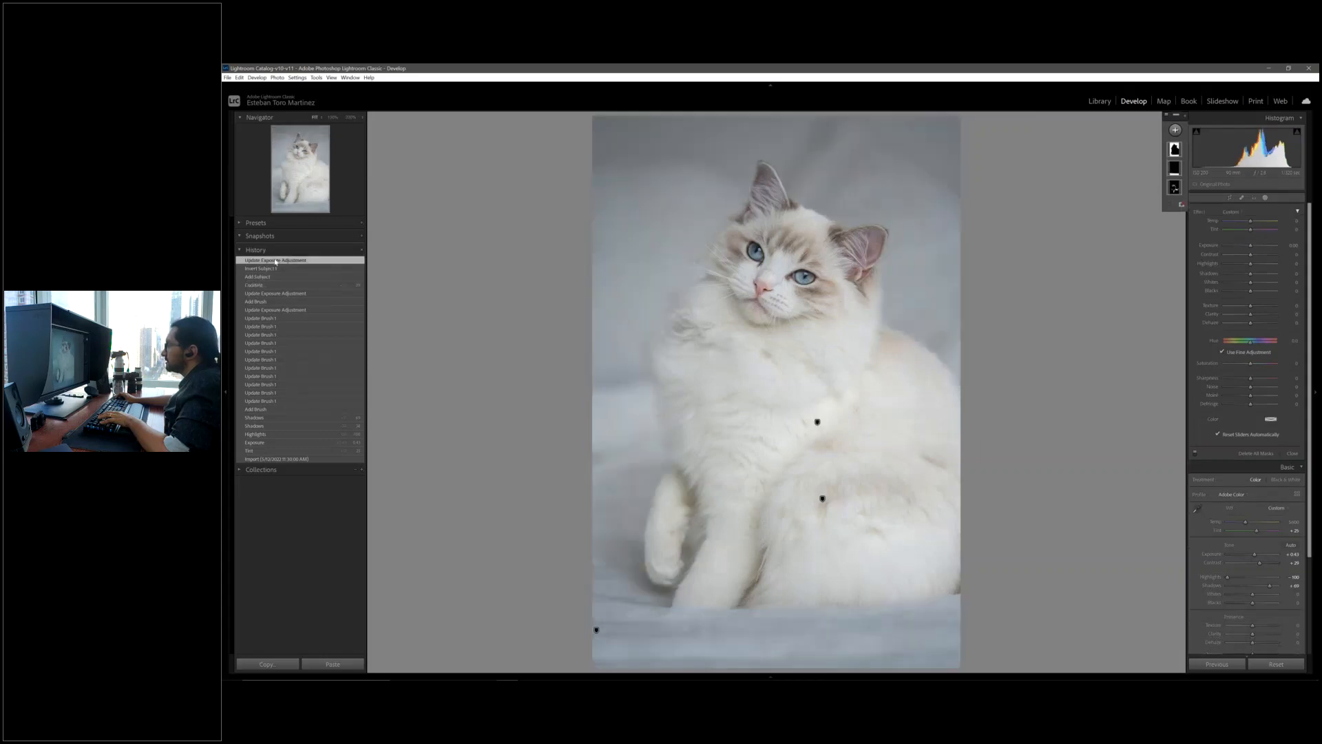
click(278, 277)
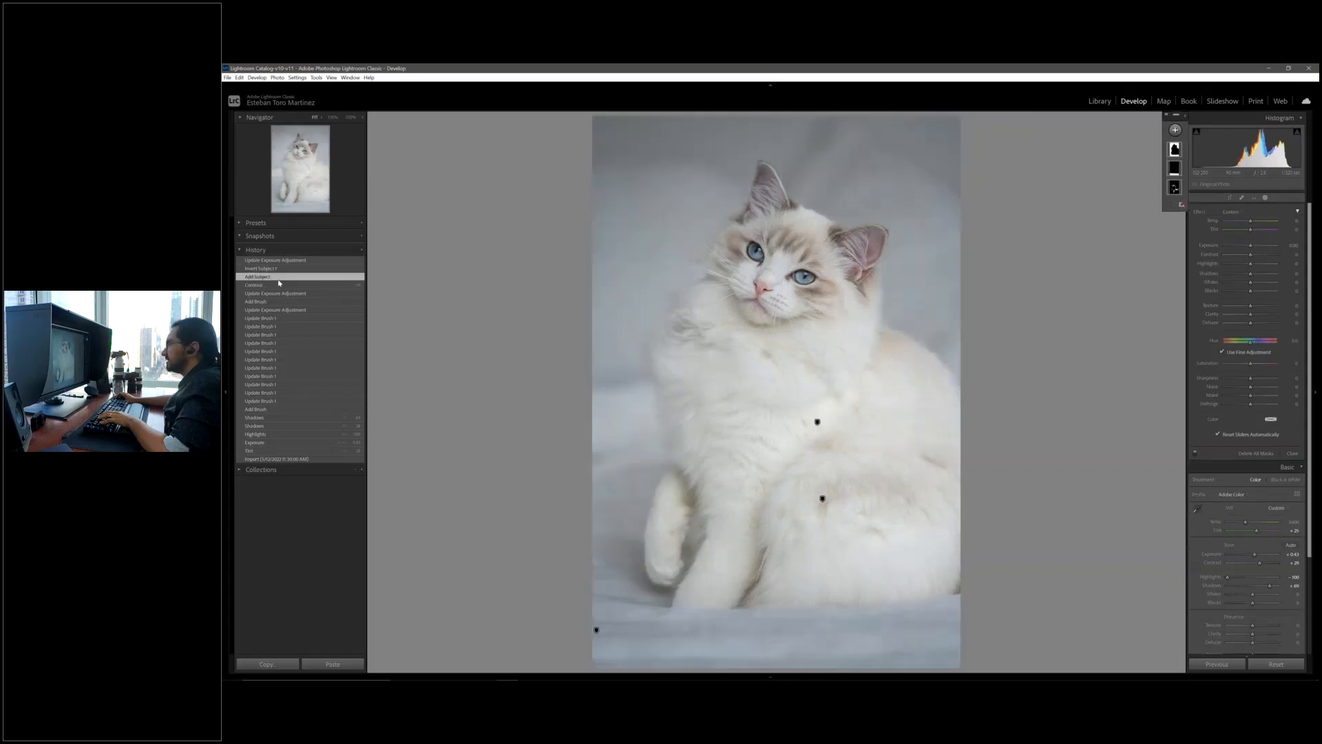
click(277, 262)
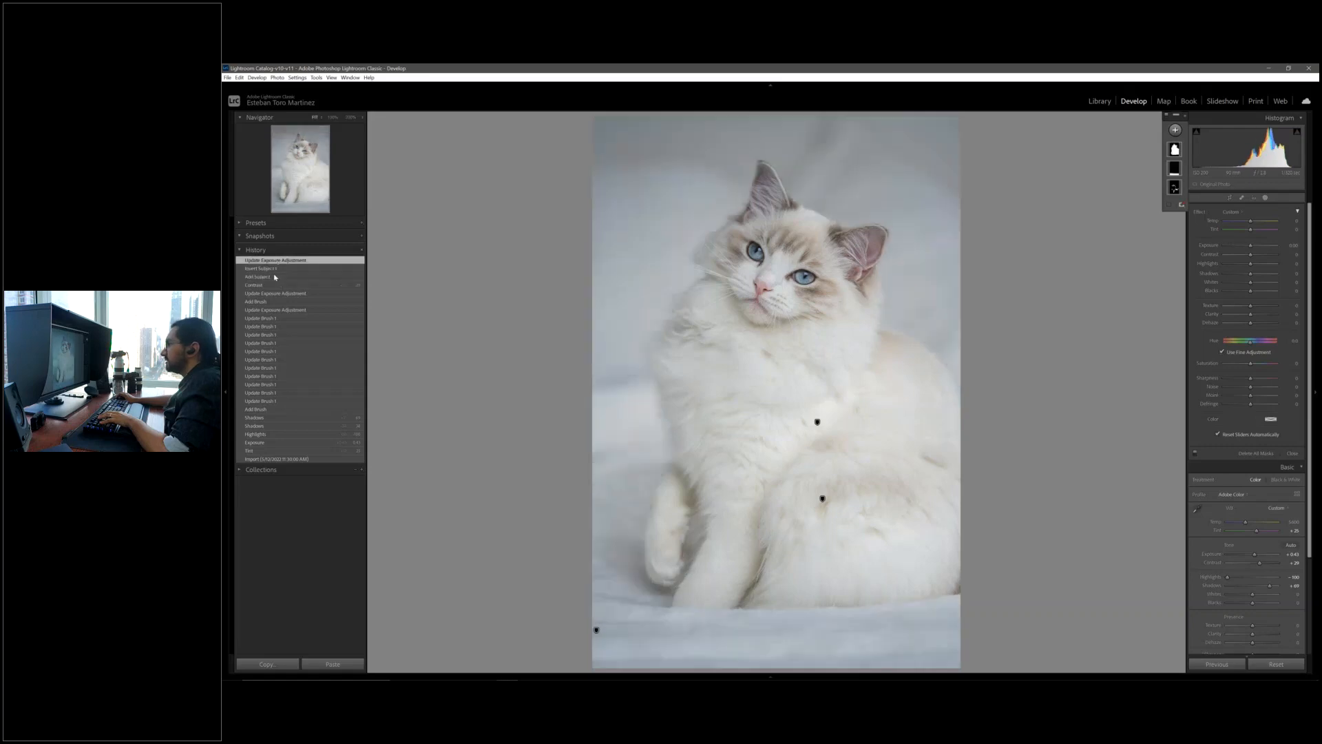
click(278, 284)
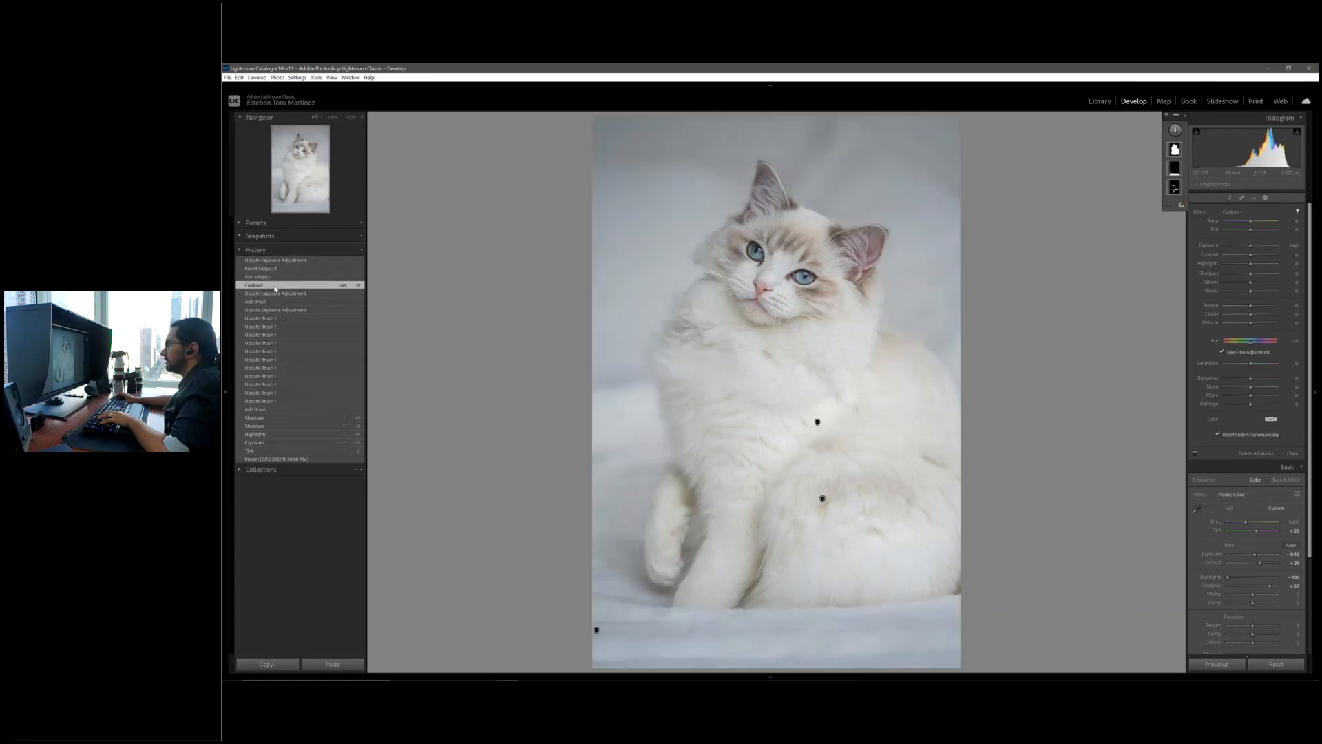
click(279, 277)
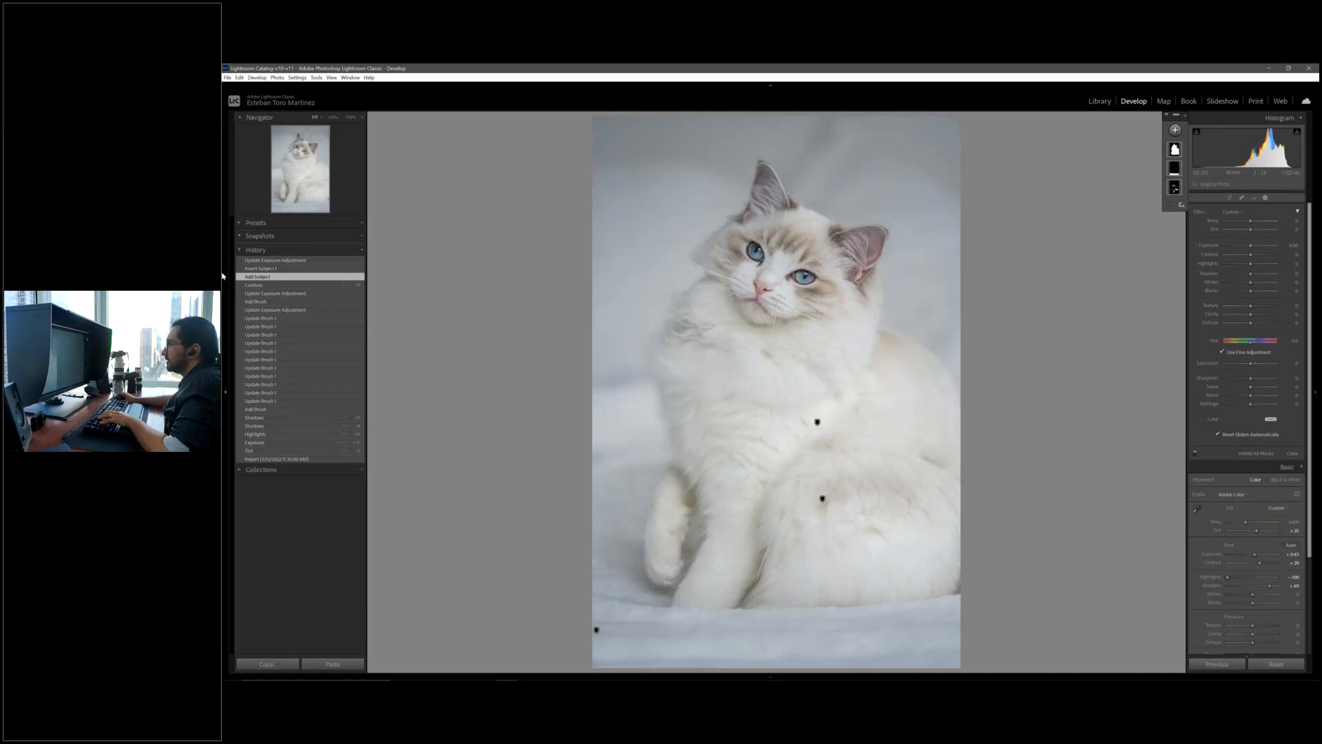
click(224, 257)
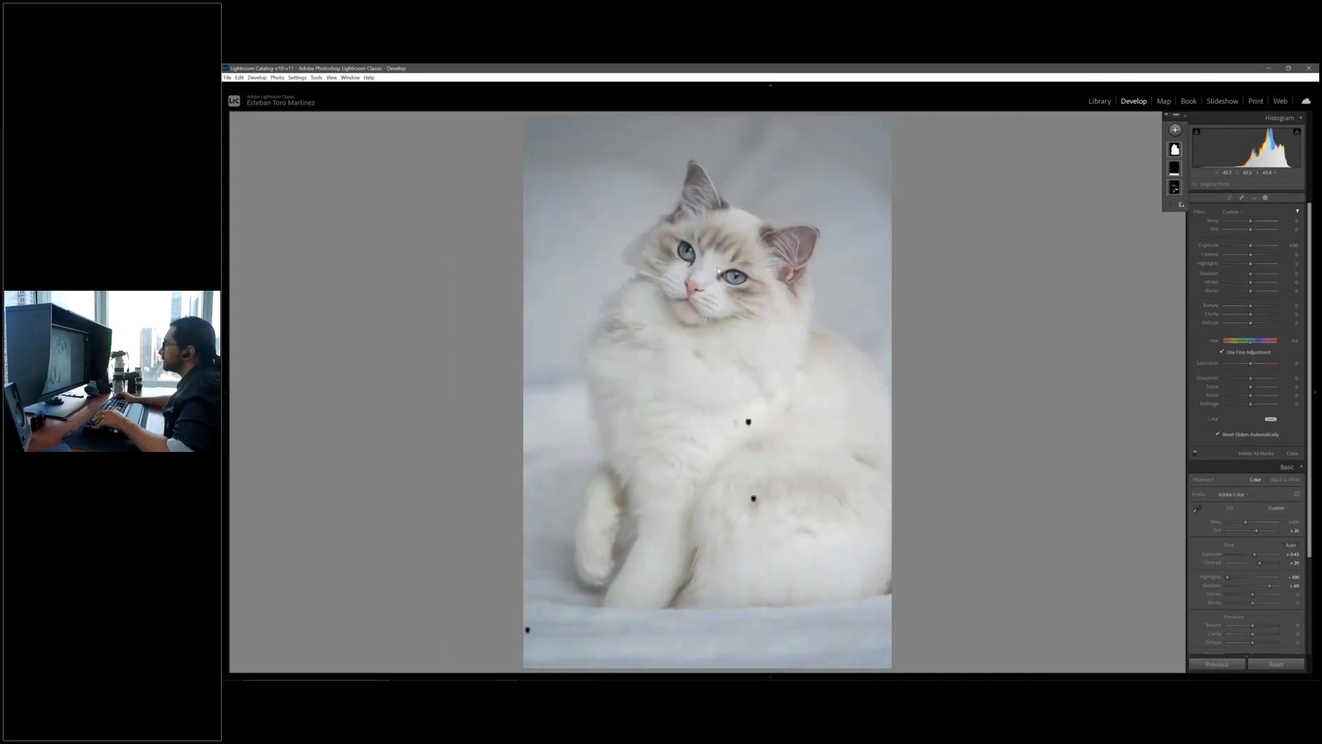
Add a brush mask with raised exposure and paint it with a small brush over the light reflections in both of the cat's eyes.
click(717, 270)
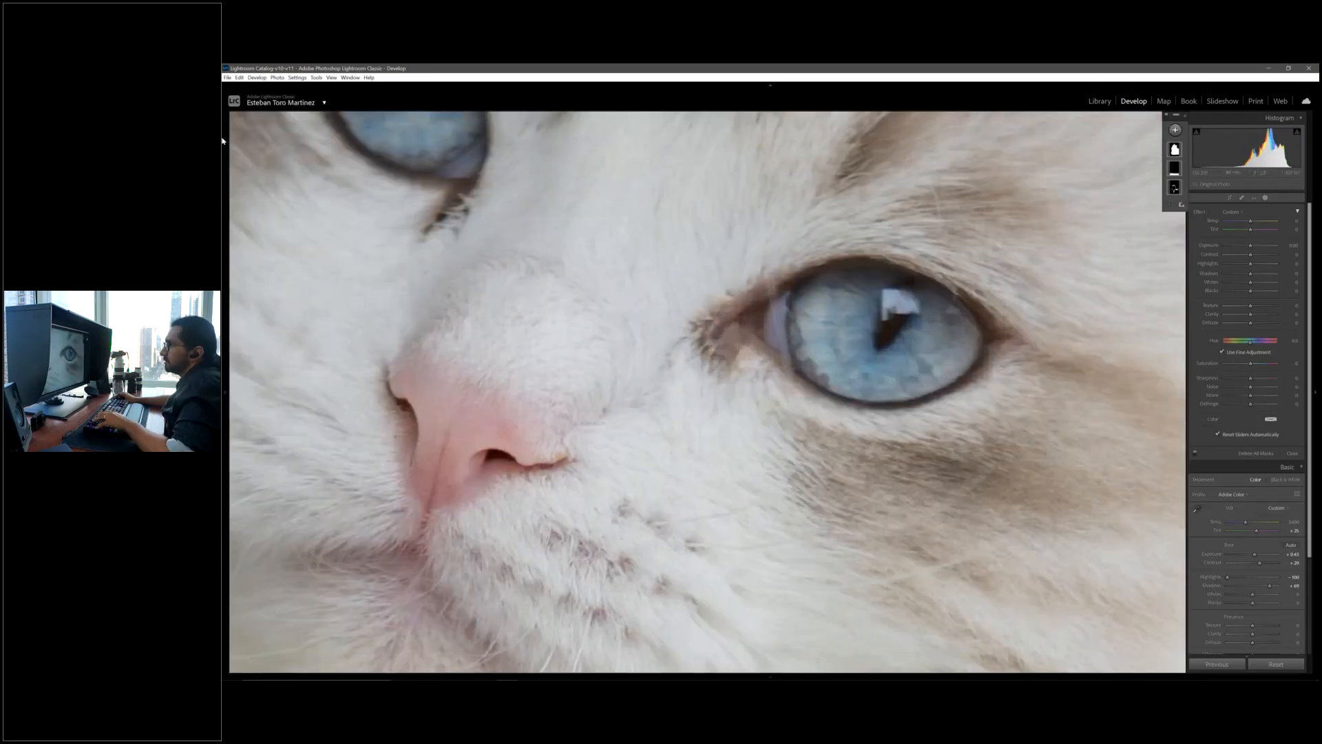
click(223, 141)
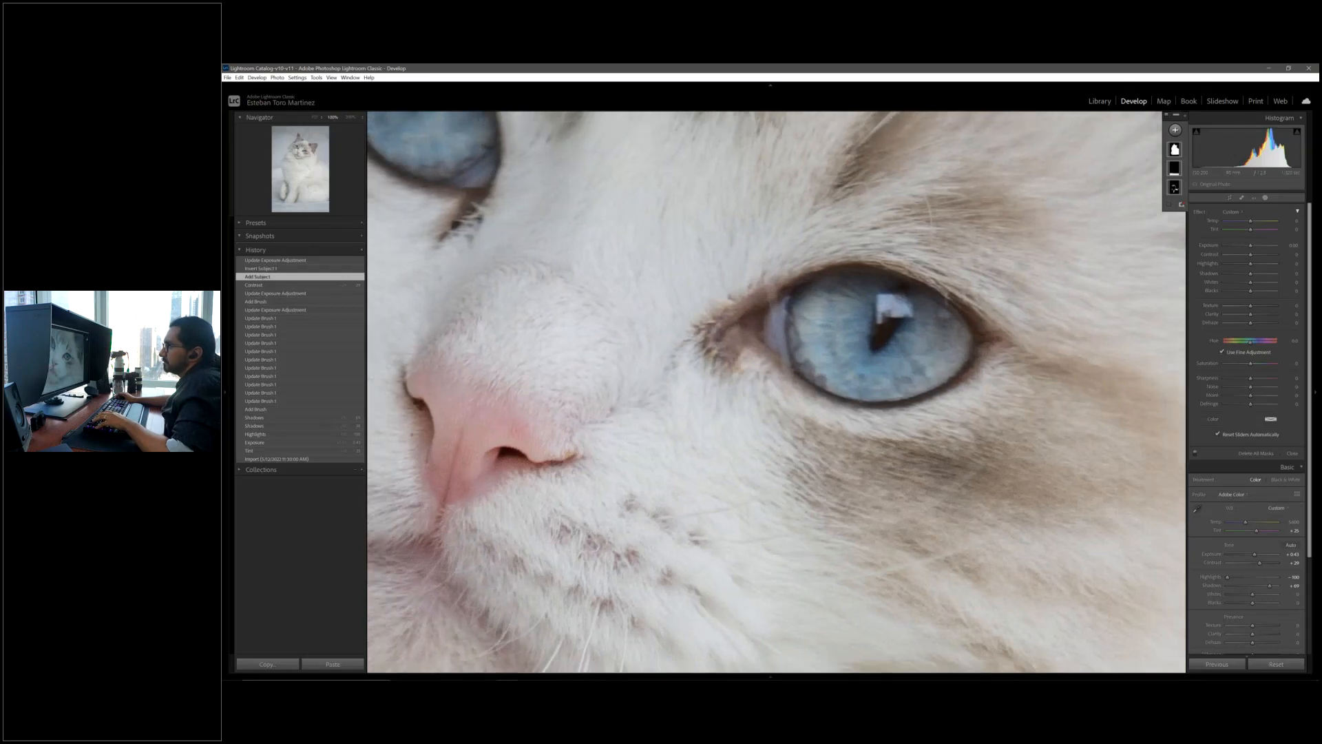
key(y)
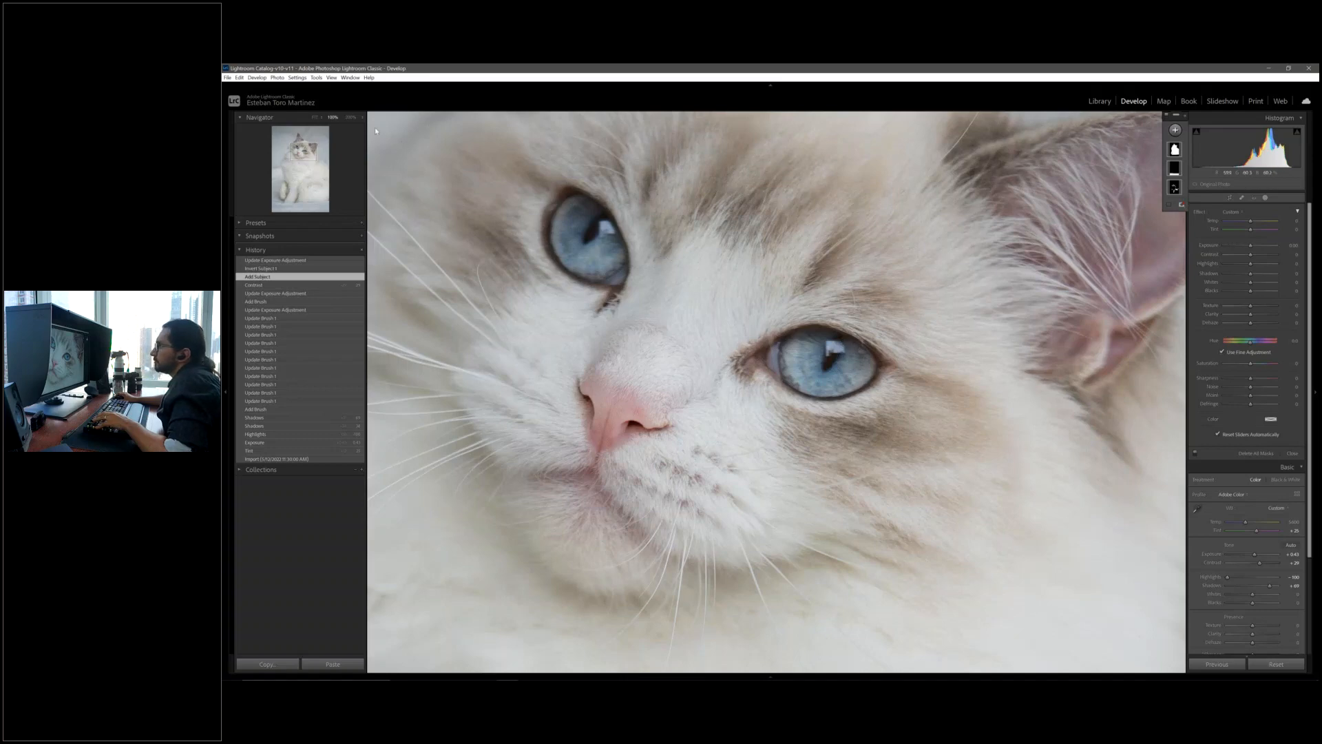
key(ctrl+equal)
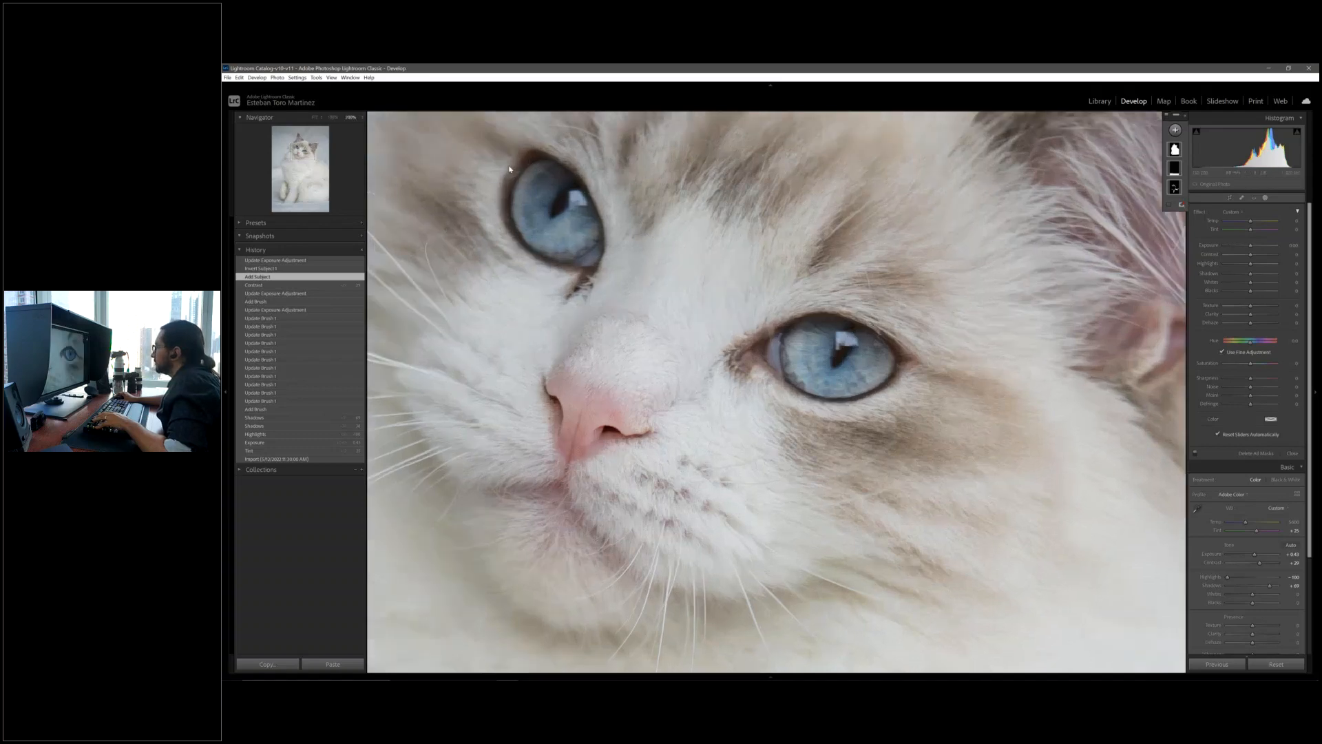
key(ctrl+equal)
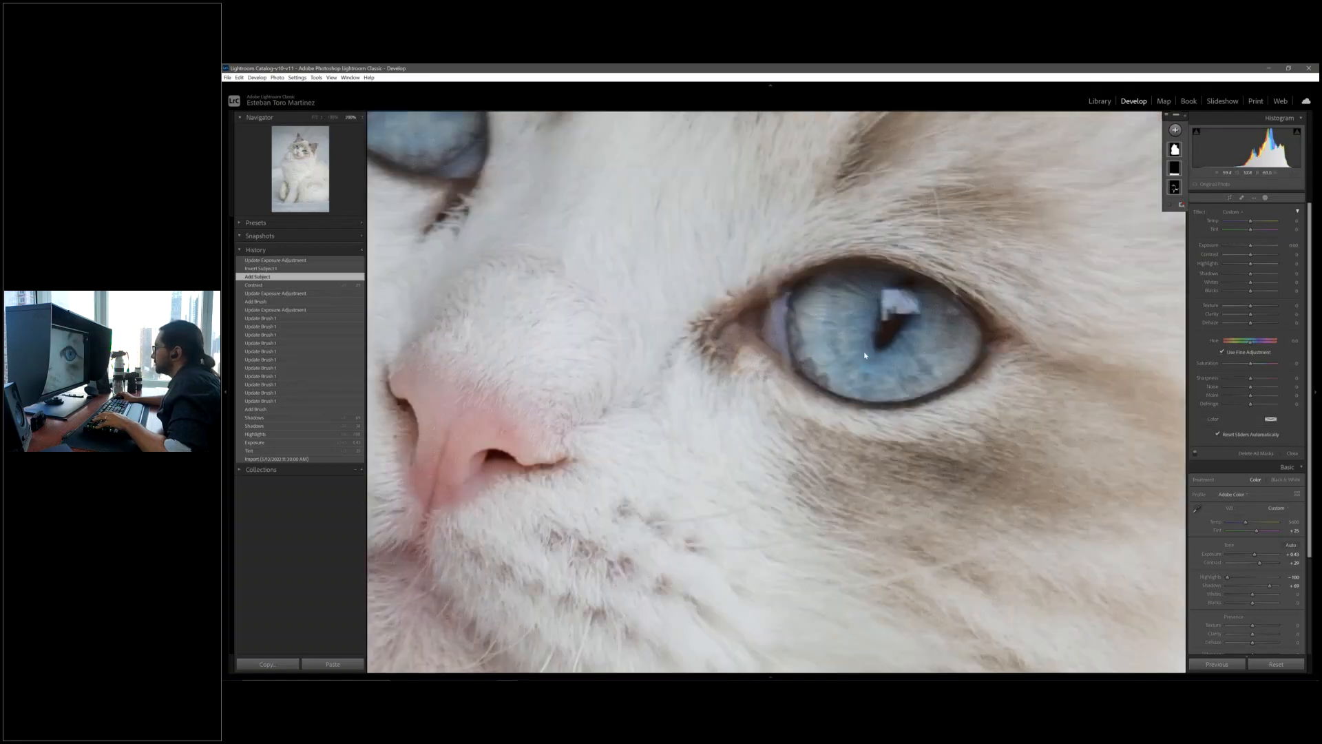
drag(857, 363, 915, 472)
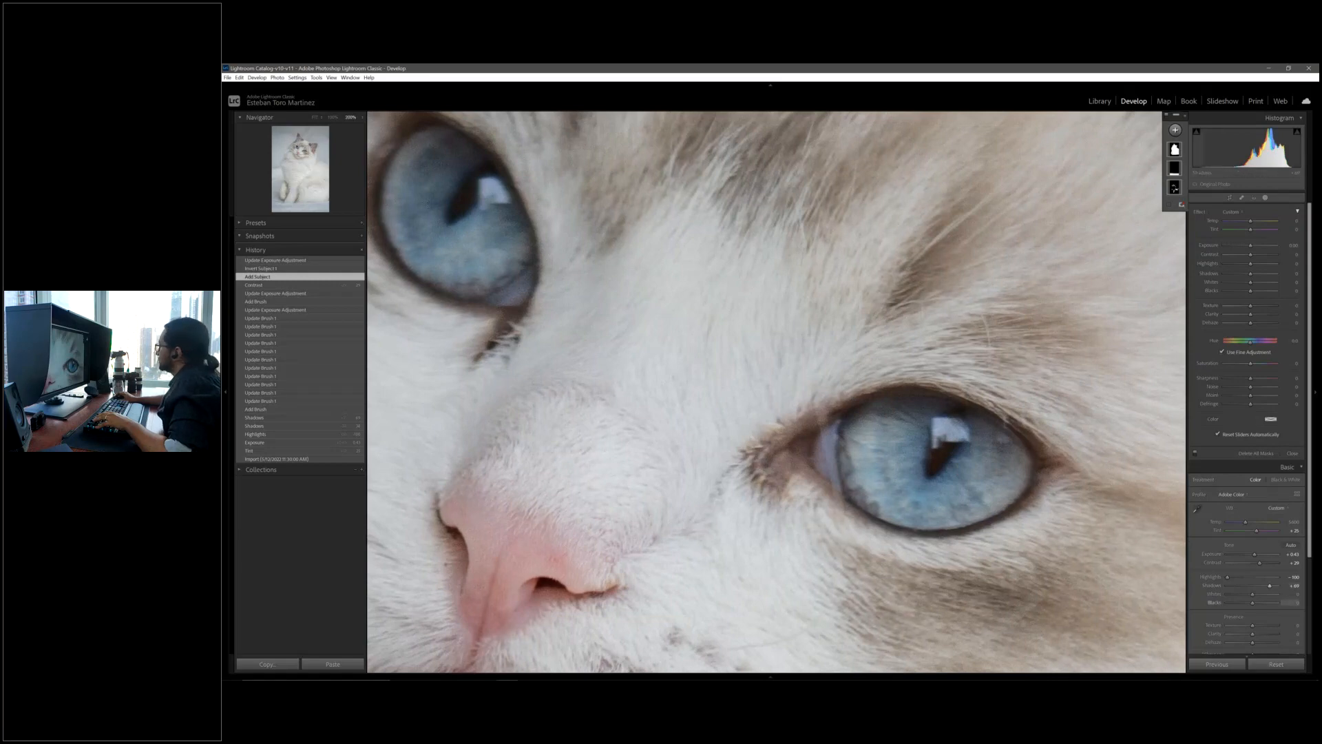
click(1175, 130)
click(1179, 175)
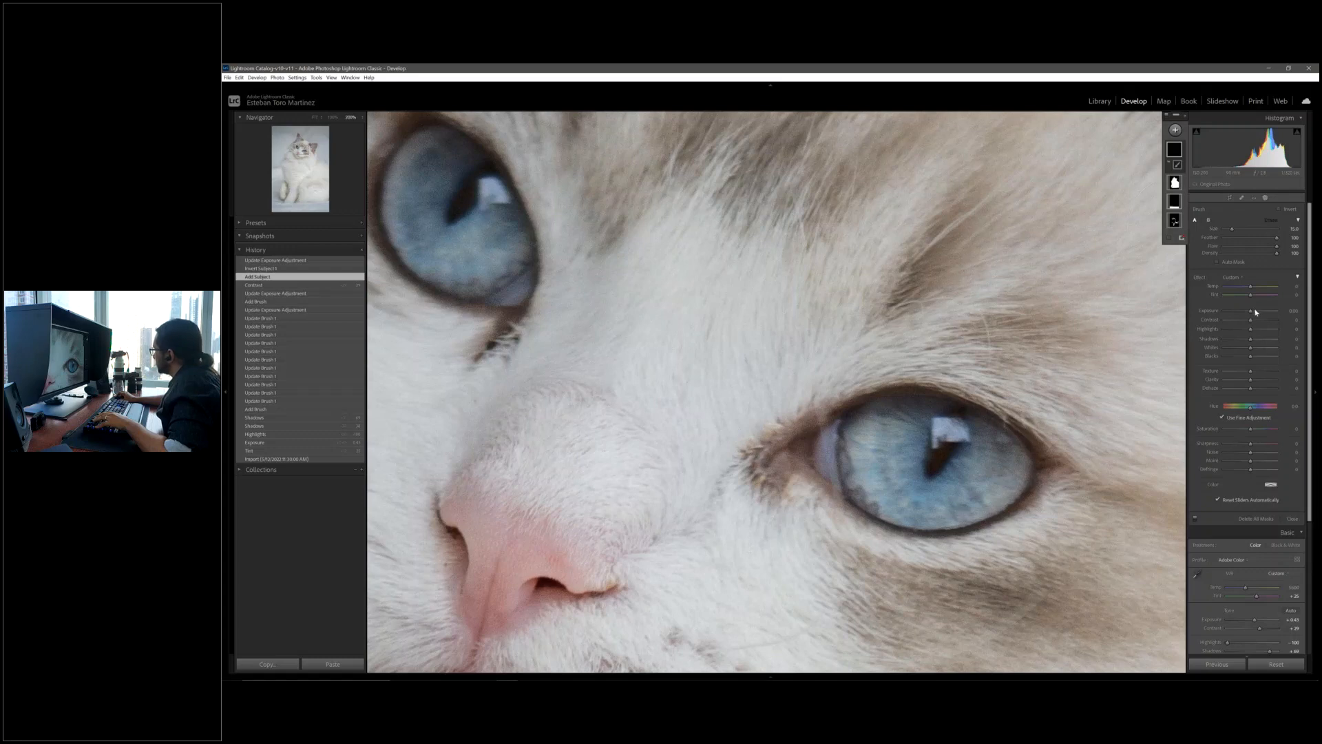
click(1255, 312)
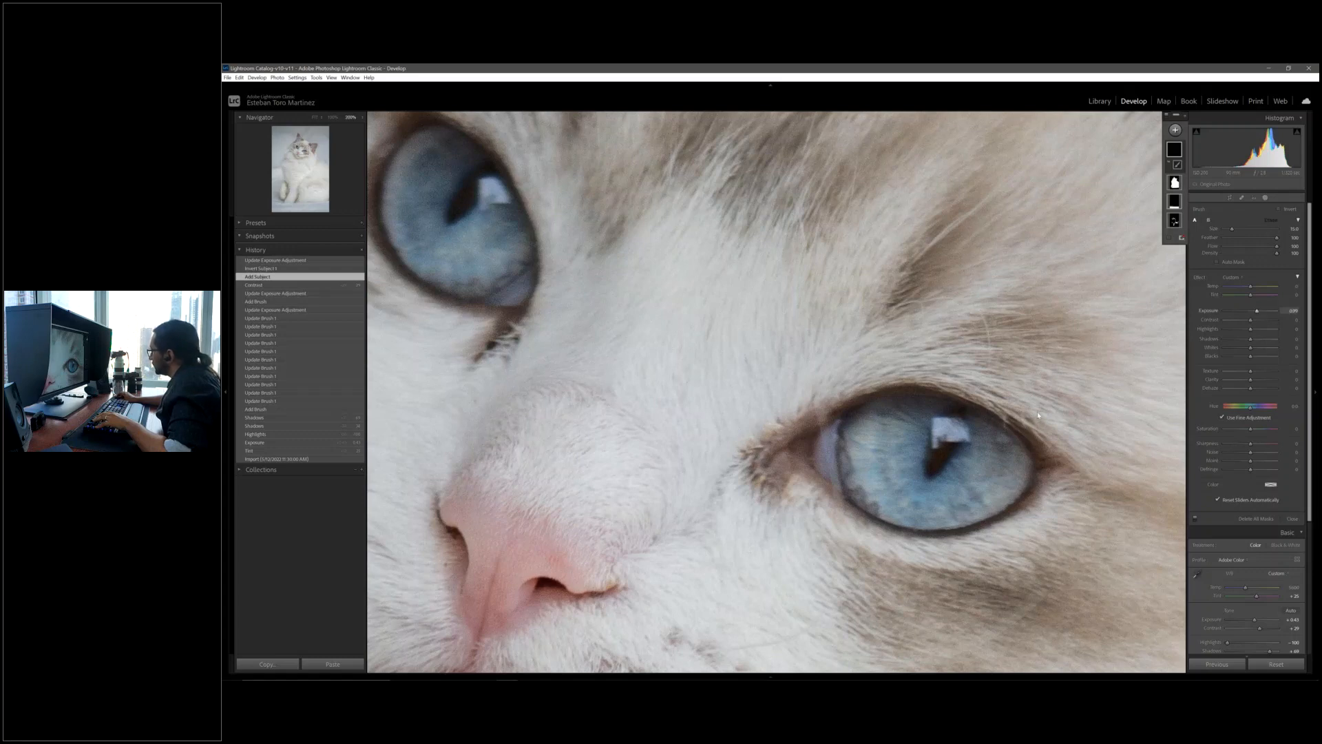
scroll(942, 427, down, 11)
click(942, 425)
mouse_move(940, 424)
mouse_down()
mouse_move(958, 427)
mouse_move(950, 435)
mouse_up()
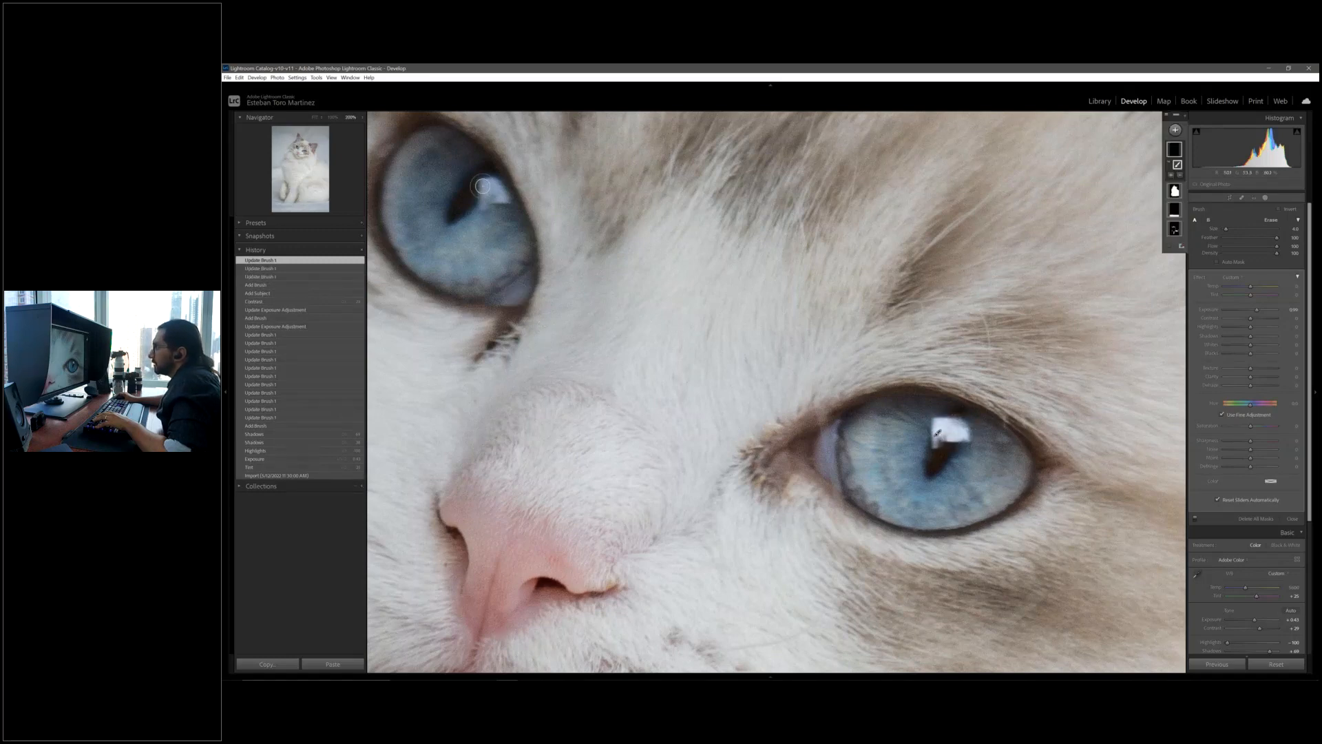
drag(482, 186, 502, 193)
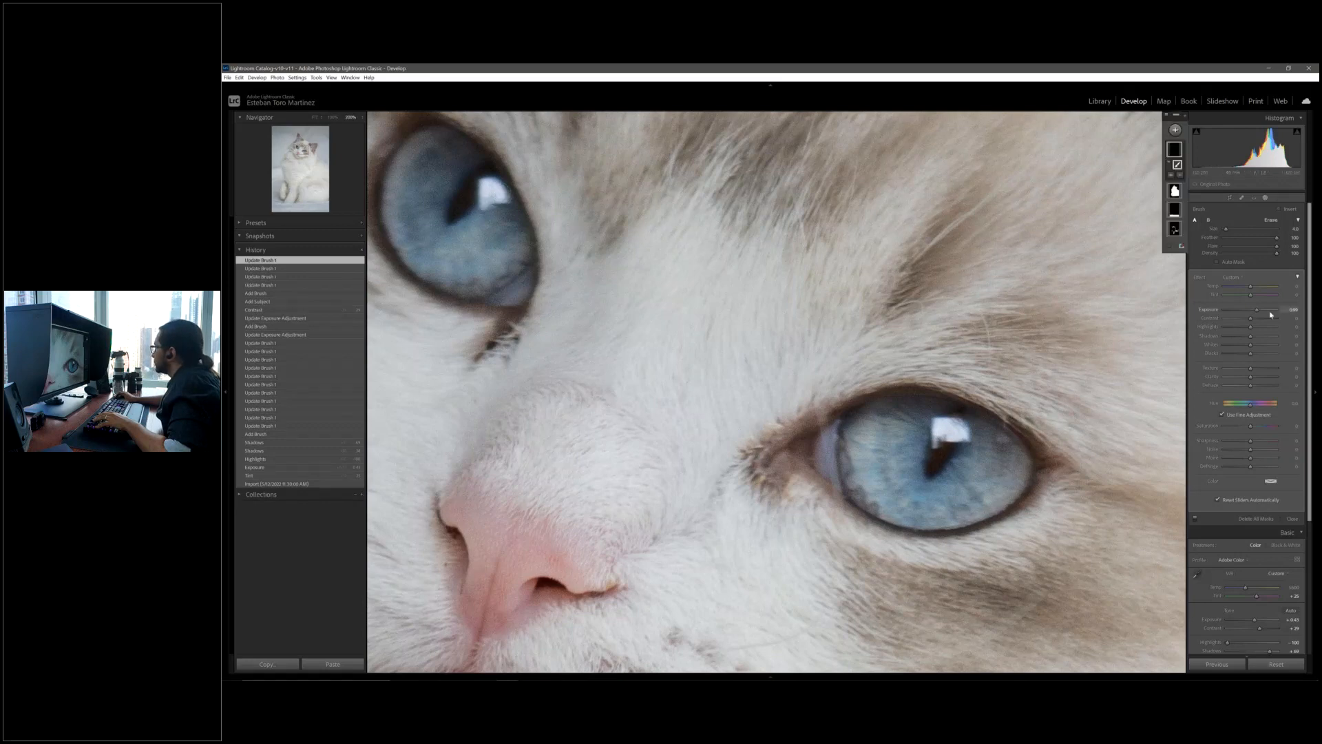
Add a brush mask with lowered Exposure and paint it over the dark pupils of both of the cat's eyes.
click(1175, 129)
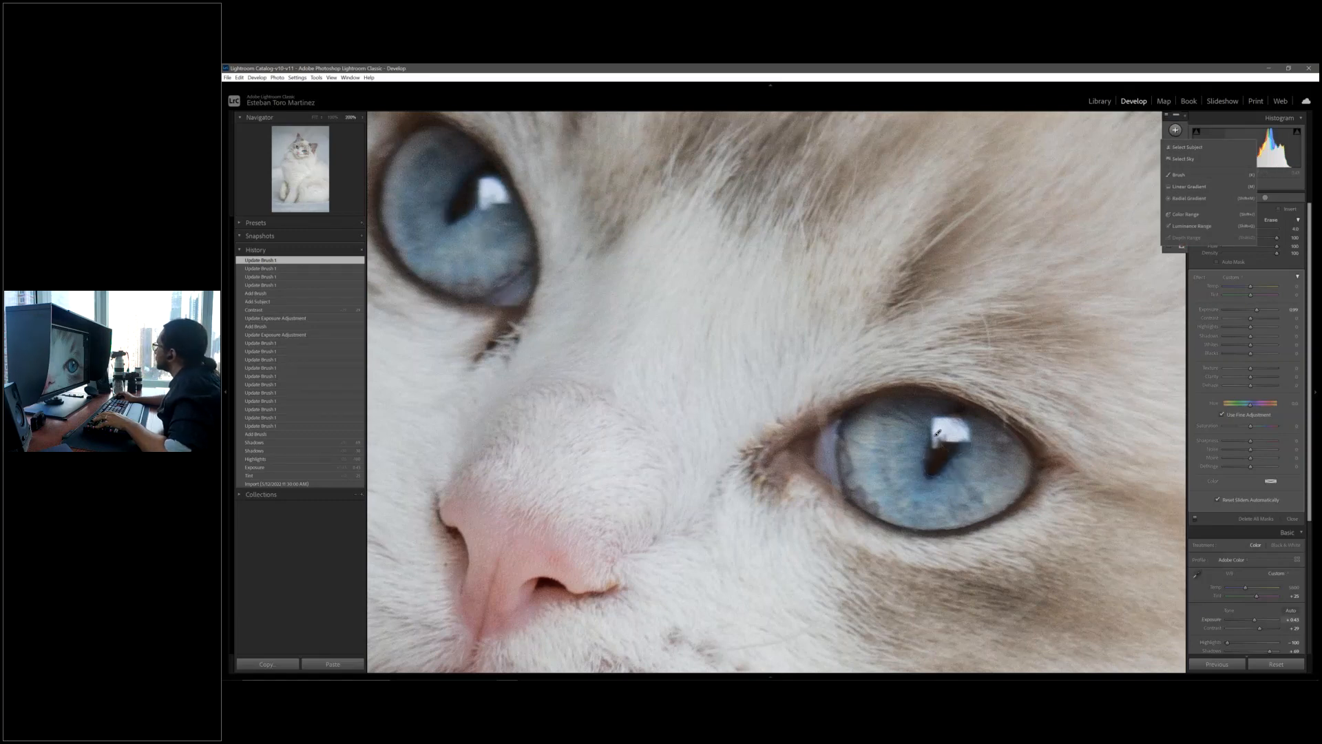
click(1176, 177)
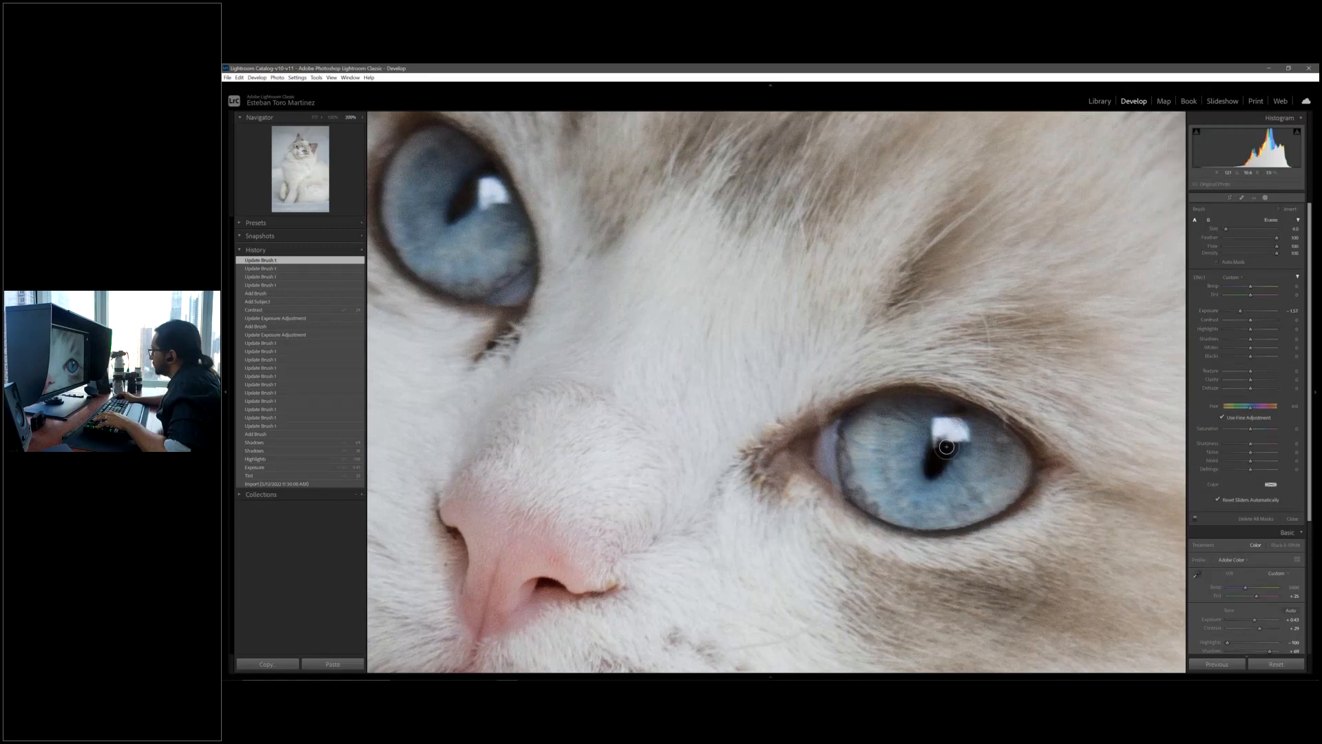
key(alt)
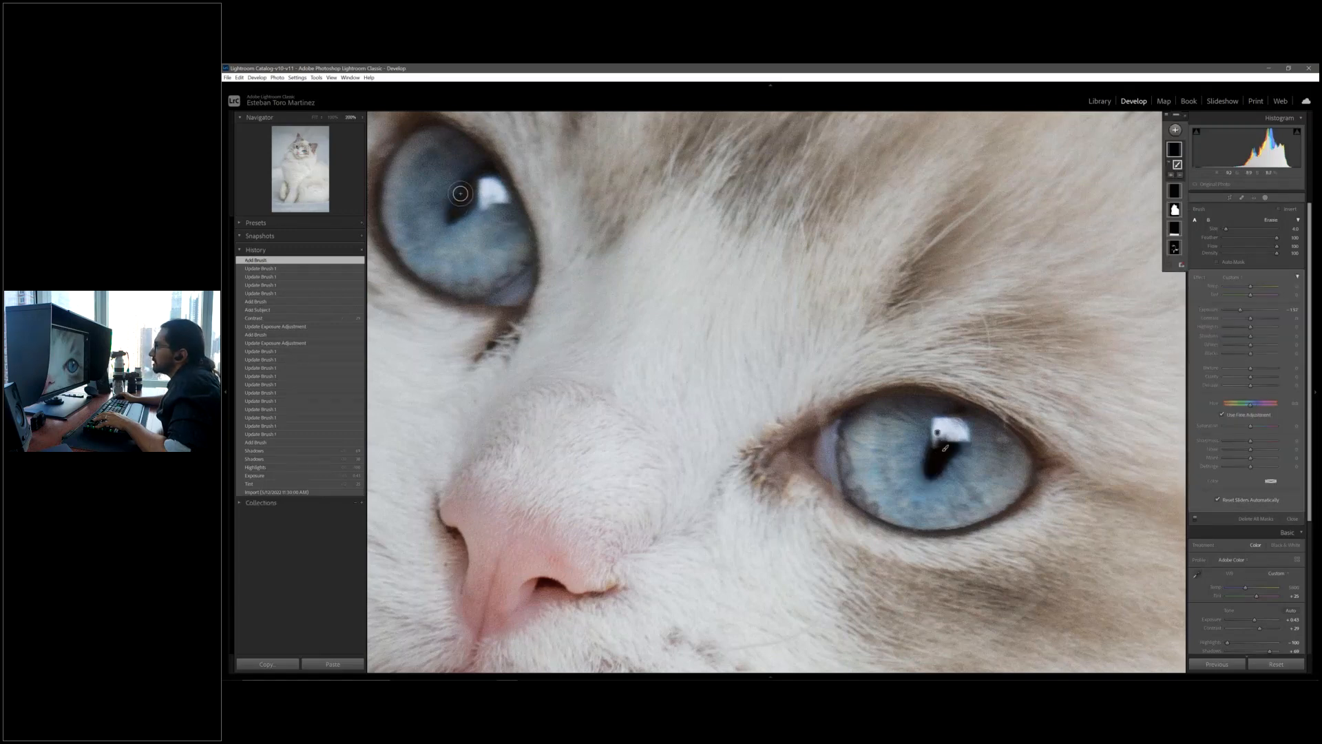
drag(460, 193, 452, 219)
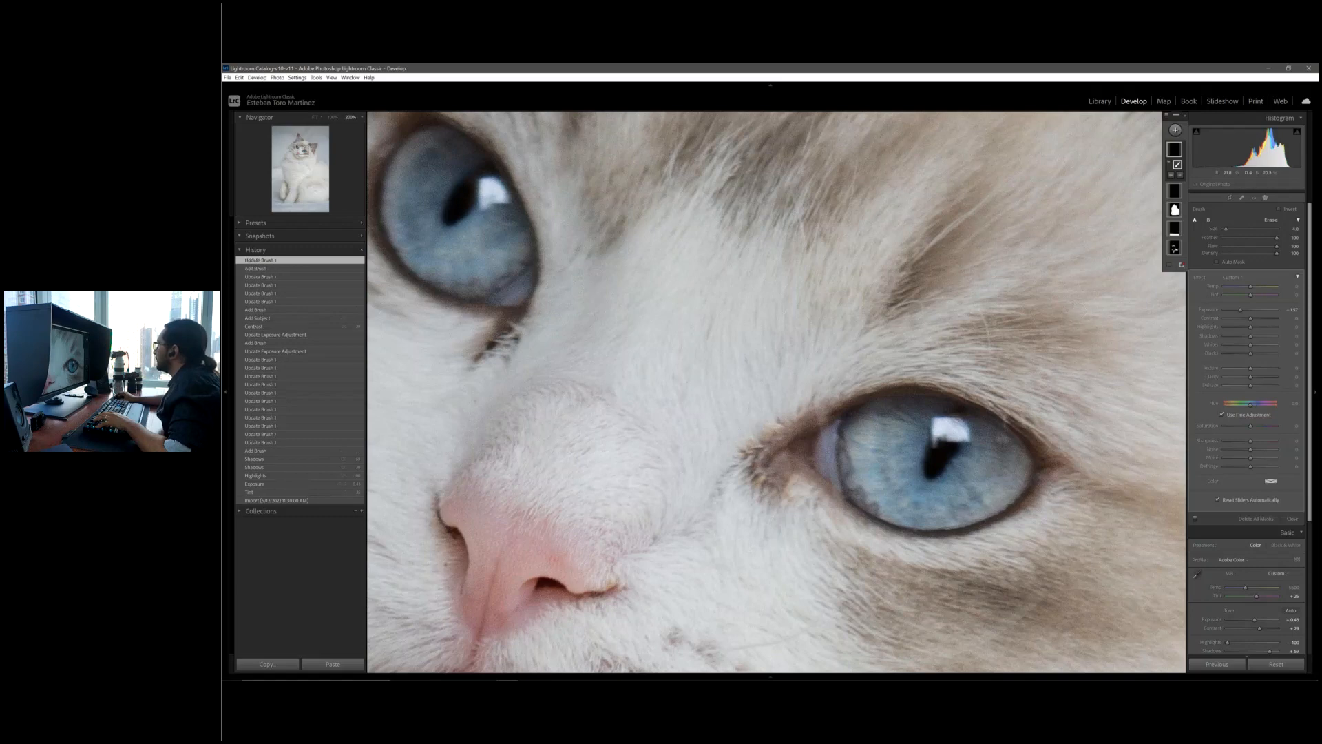
Add a brush mask with slightly raised Exposure, paint it over the iris of the lower eye, and fine-tune the Exposure.
key(k)
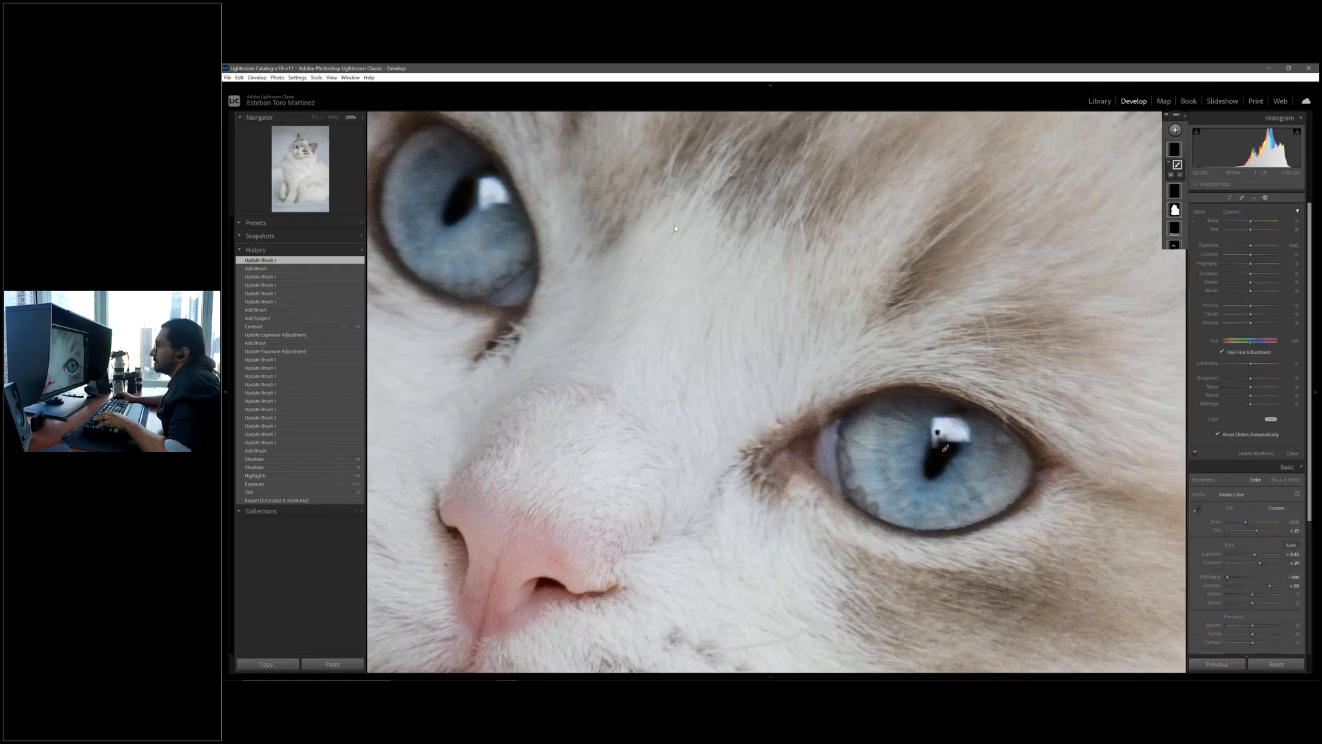
drag(1250, 311, 1254, 312)
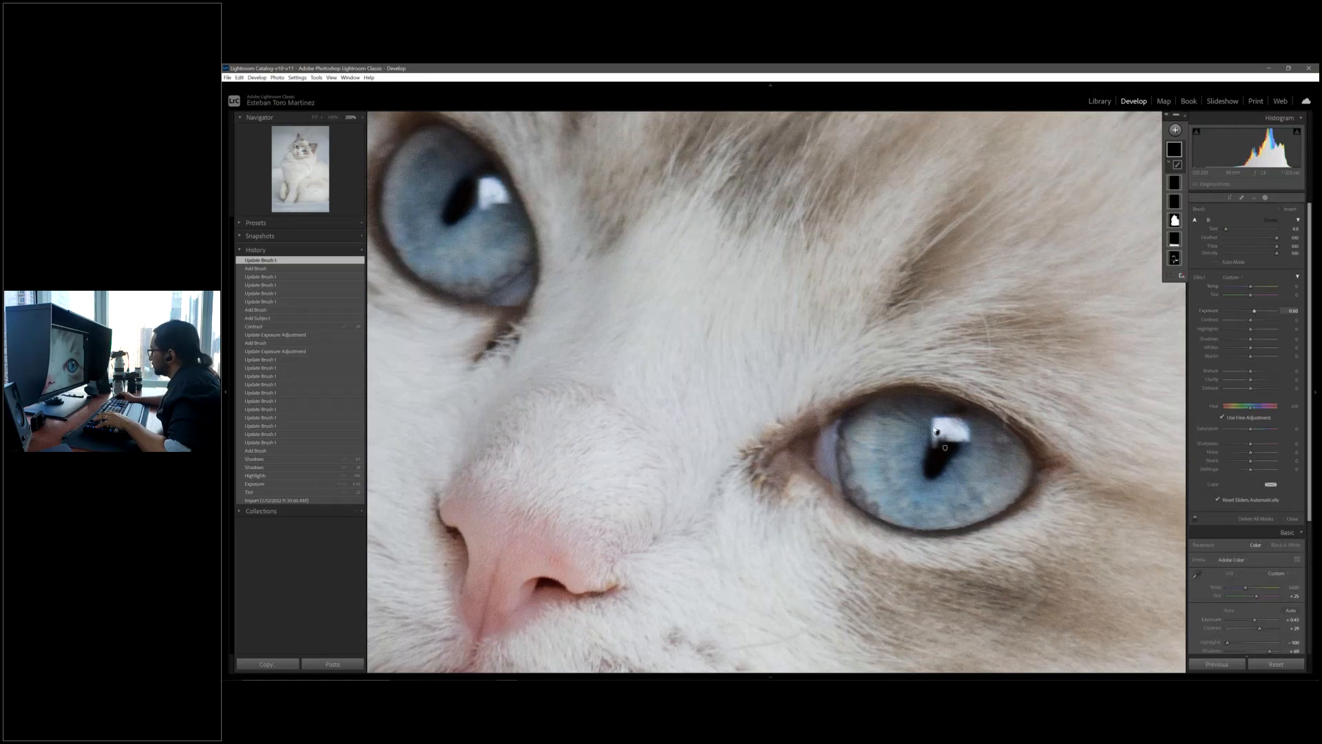
key(alt)
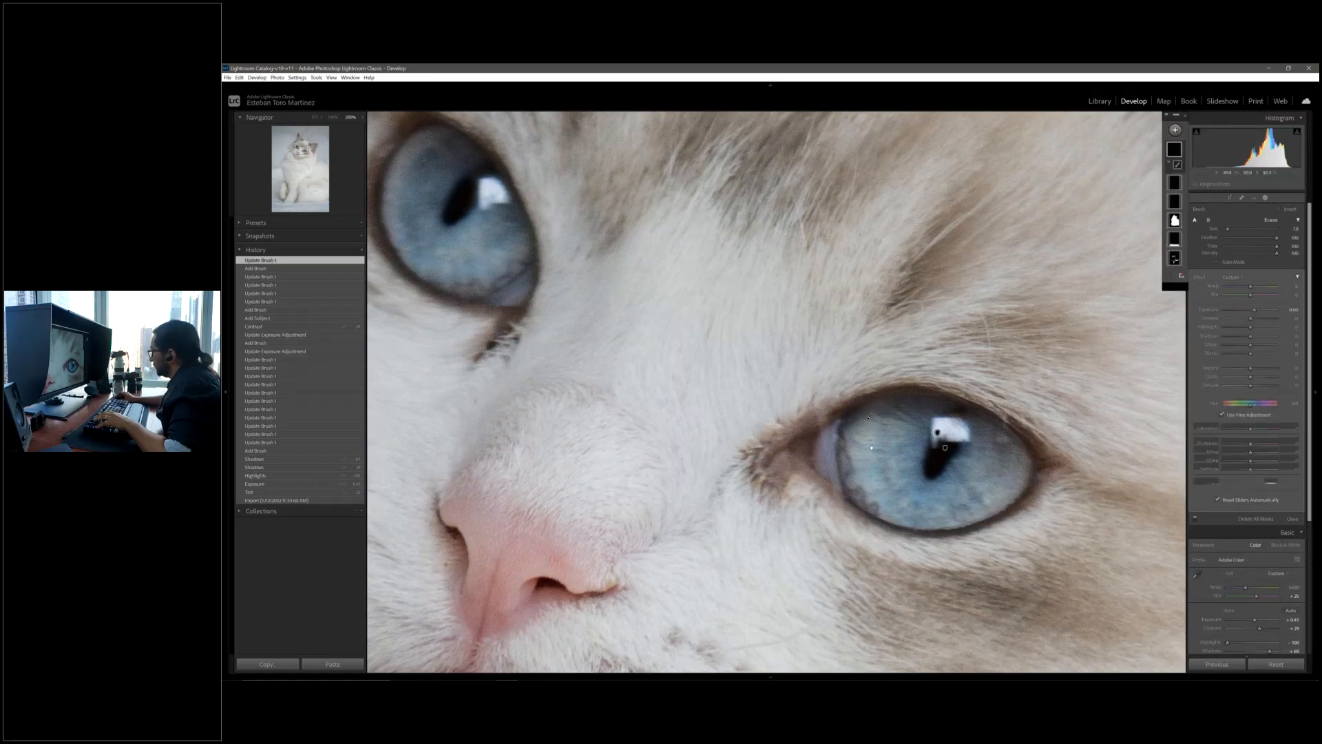
click(869, 416)
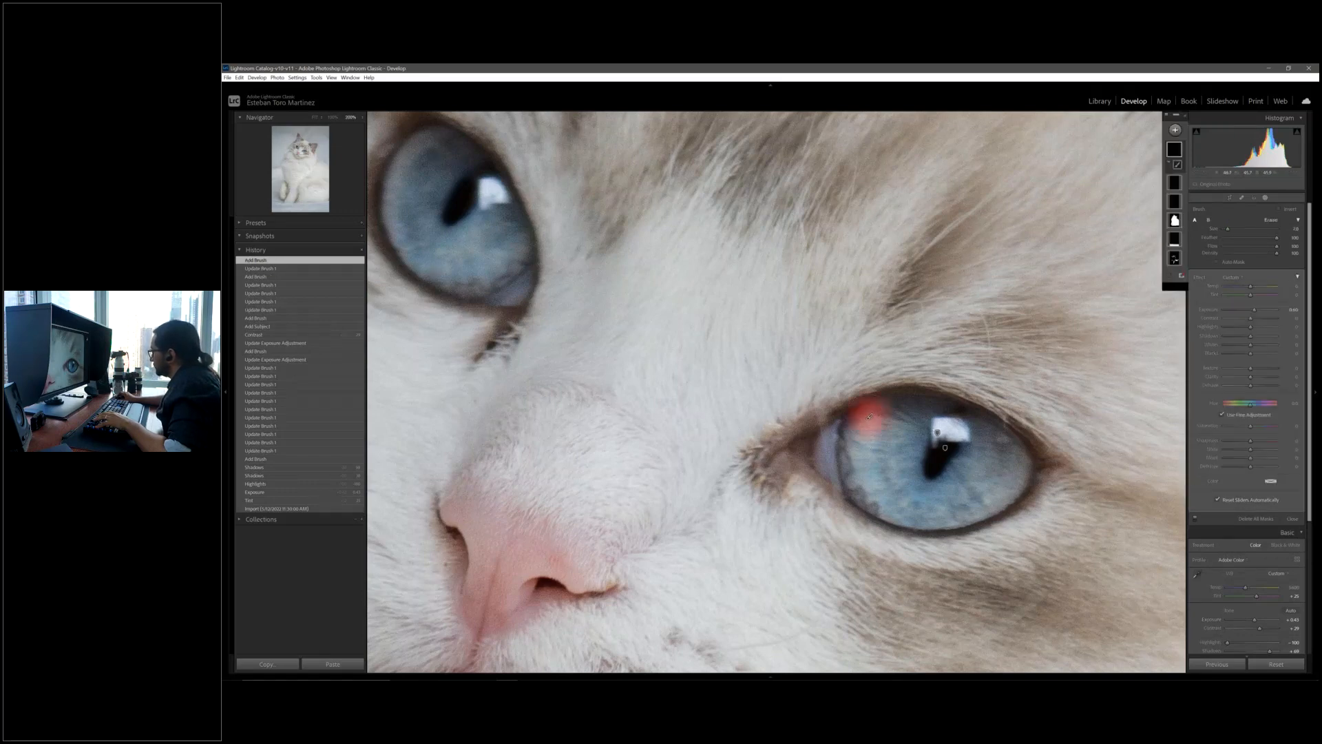
click(869, 416)
mouse_move(869, 415)
mouse_down()
mouse_move(989, 490)
mouse_move(993, 480)
mouse_move(956, 487)
mouse_move(889, 420)
mouse_up()
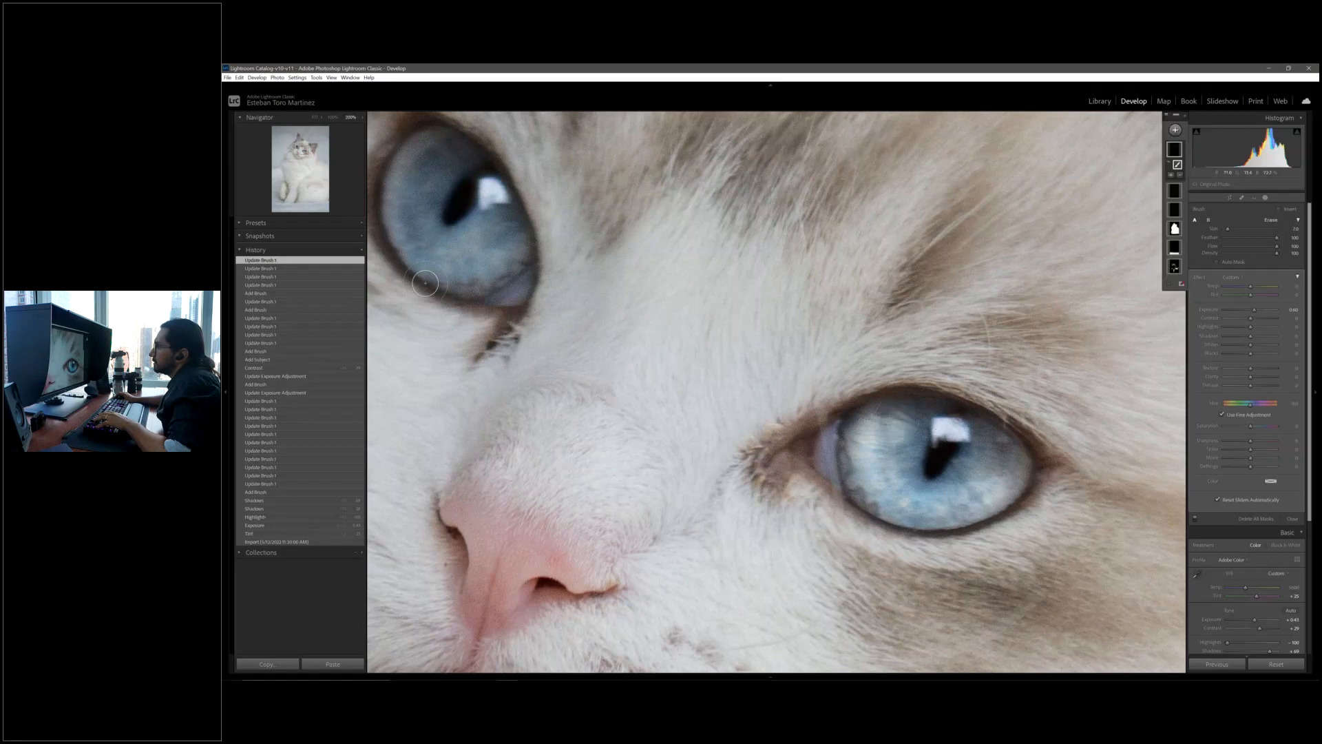
click(1252, 313)
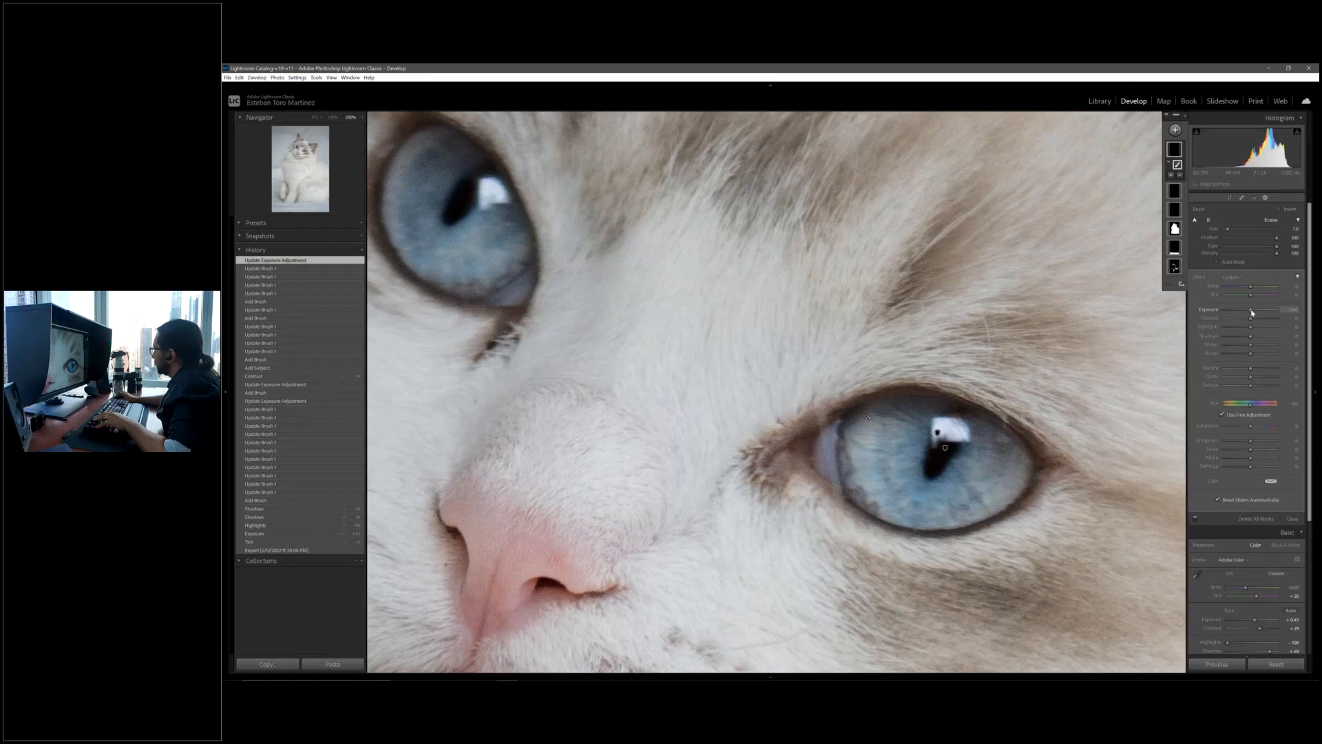
drag(1252, 313, 1253, 314)
Add a separate brush mask with slightly raised Exposure and paint it over the iris of the upper eye.
key(k)
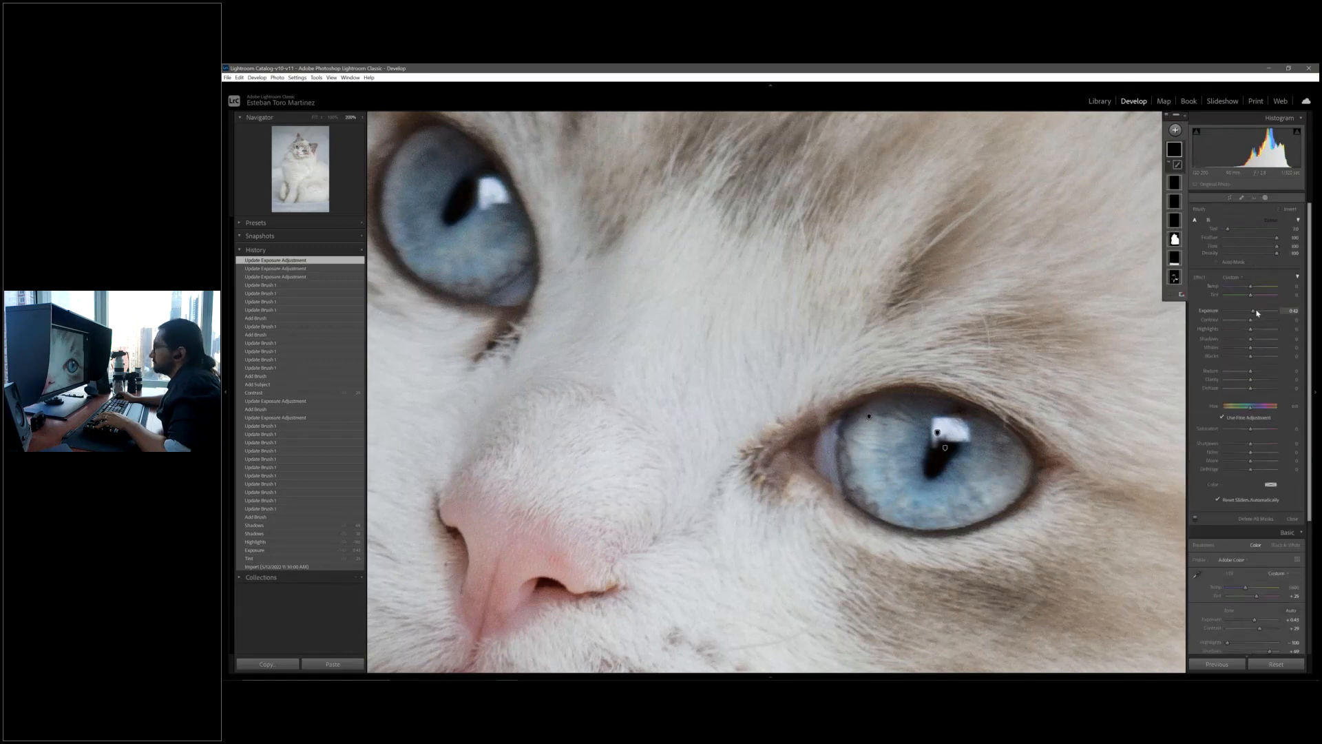
drag(1252, 311, 1254, 311)
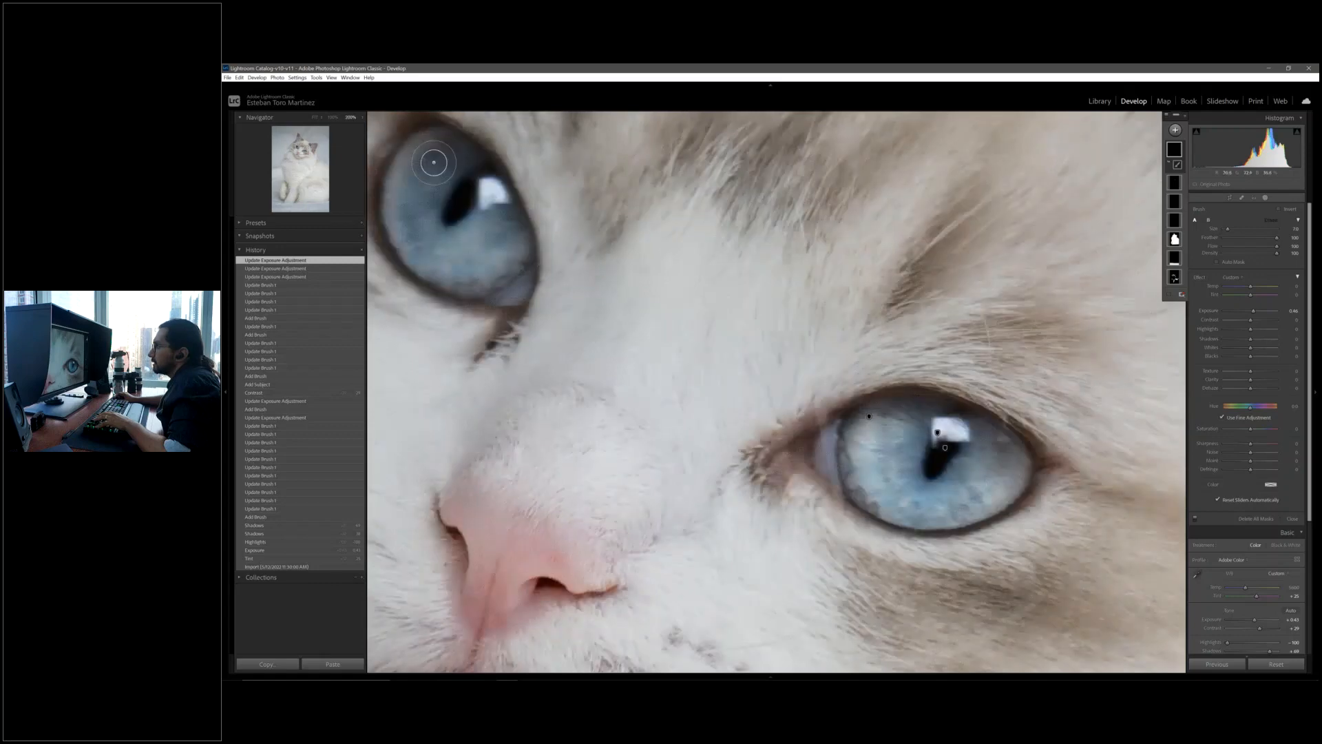
mouse_move(434, 162)
mouse_down()
mouse_move(506, 243)
mouse_move(433, 247)
mouse_up()
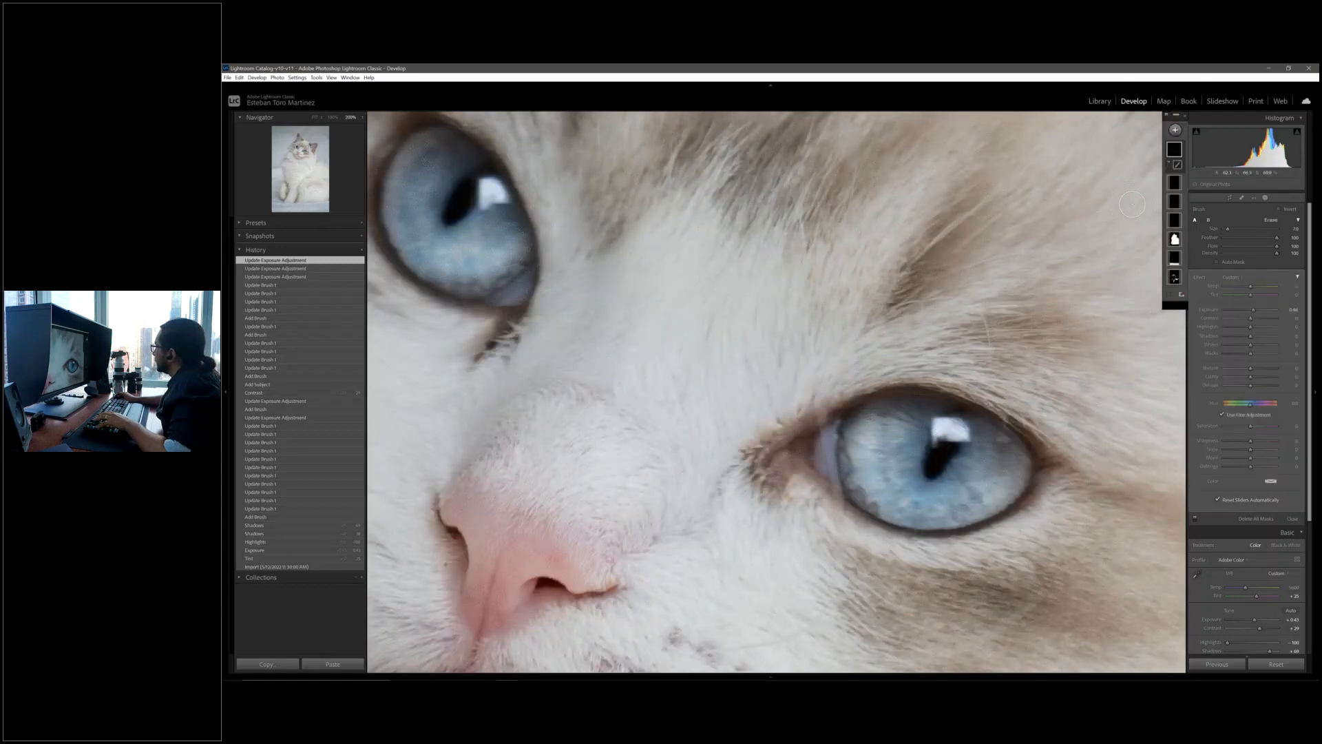
Add a brush mask with slightly lowered Exposure and paint it with a smaller brush over the shaded upper iris areas around both pupils.
click(1175, 131)
click(1184, 174)
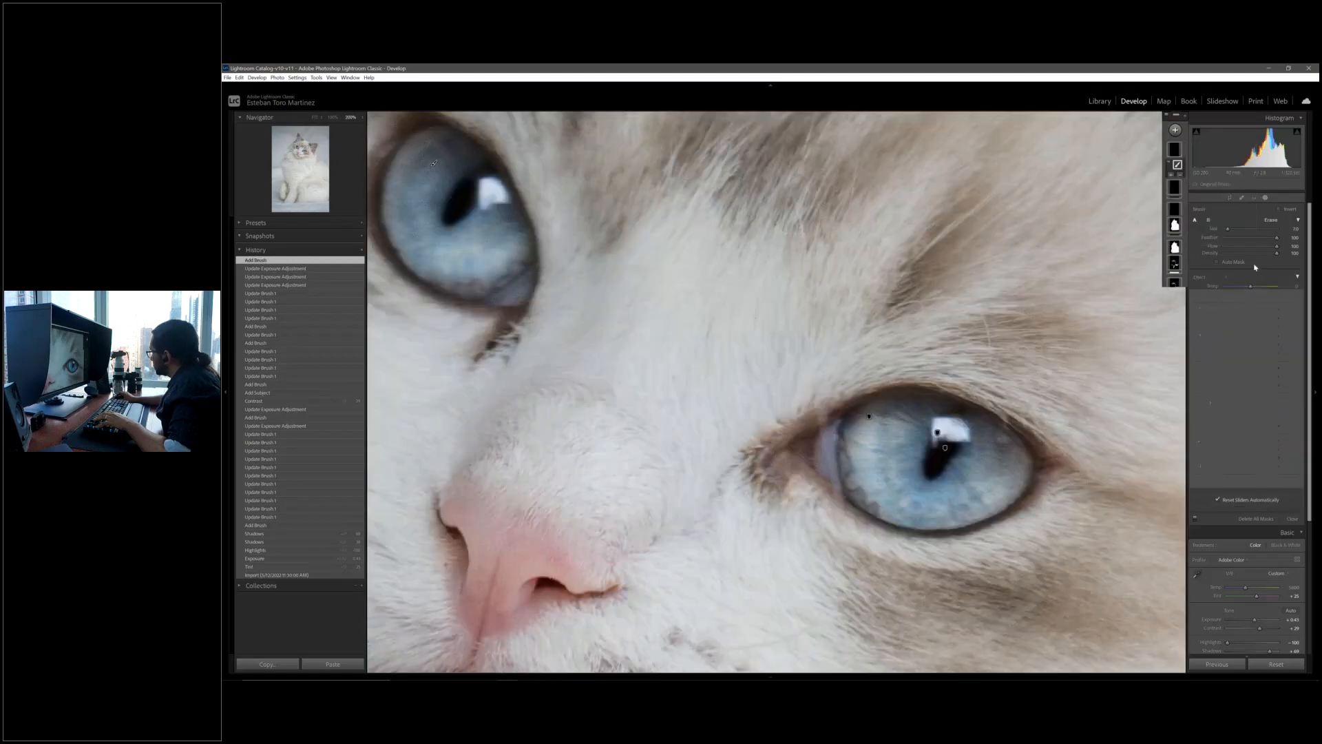
drag(1244, 313, 1244, 312)
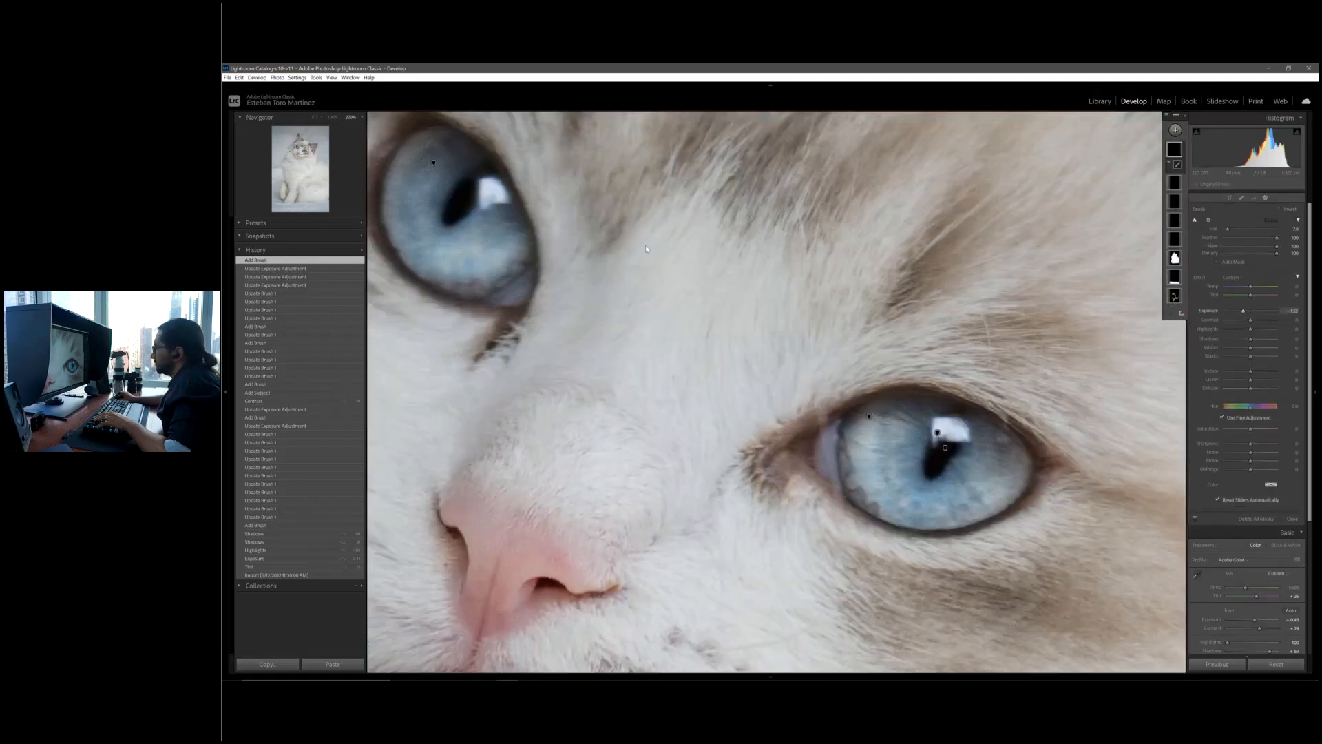
drag(434, 184, 430, 184)
key(bracketleft)
key(bracketleft)
key(bracketleft)
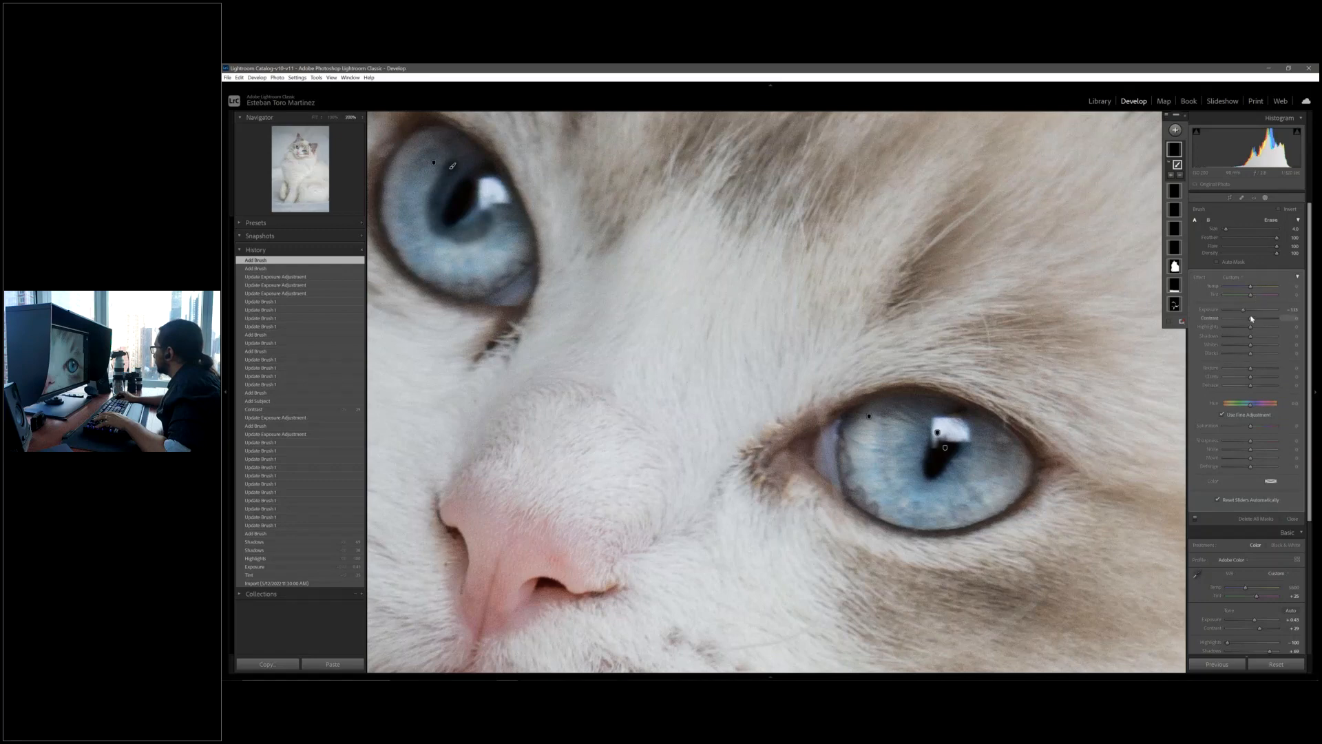
drag(1249, 312, 1251, 311)
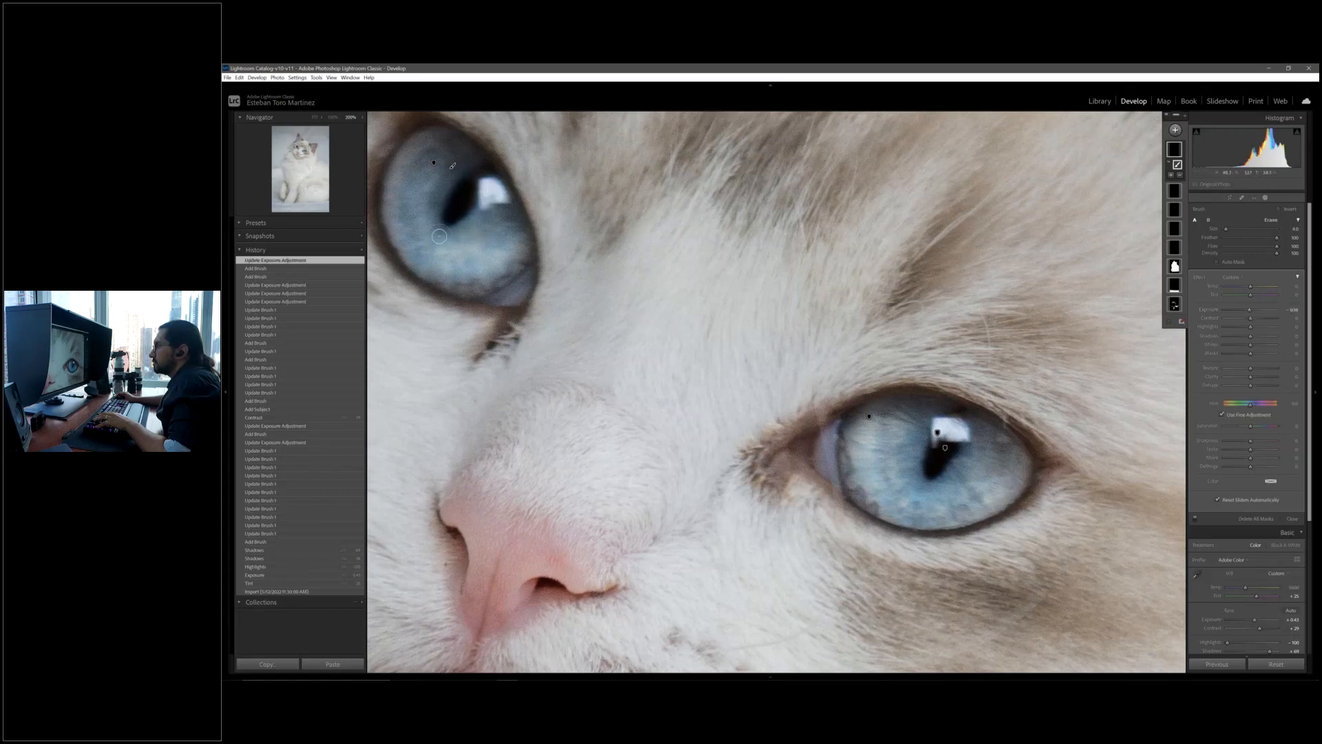
key(h)
drag(888, 406, 917, 440)
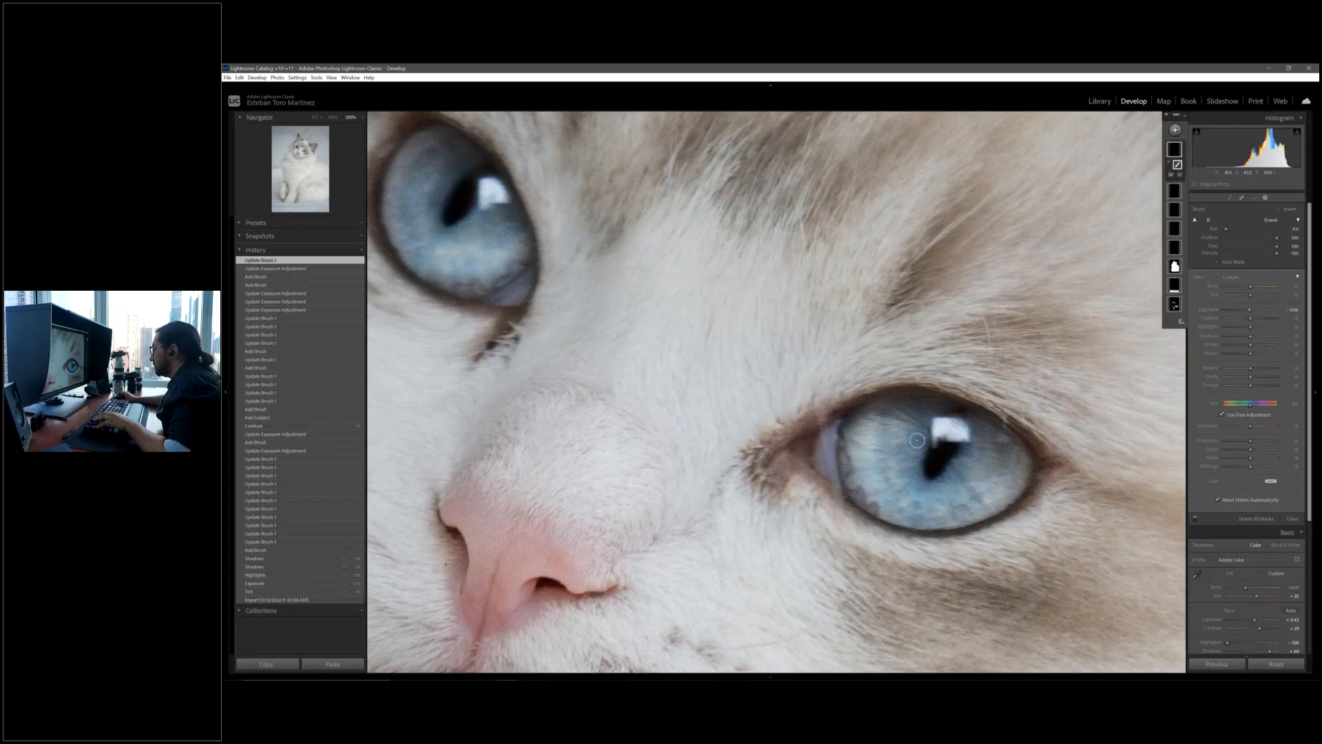
click(1277, 254)
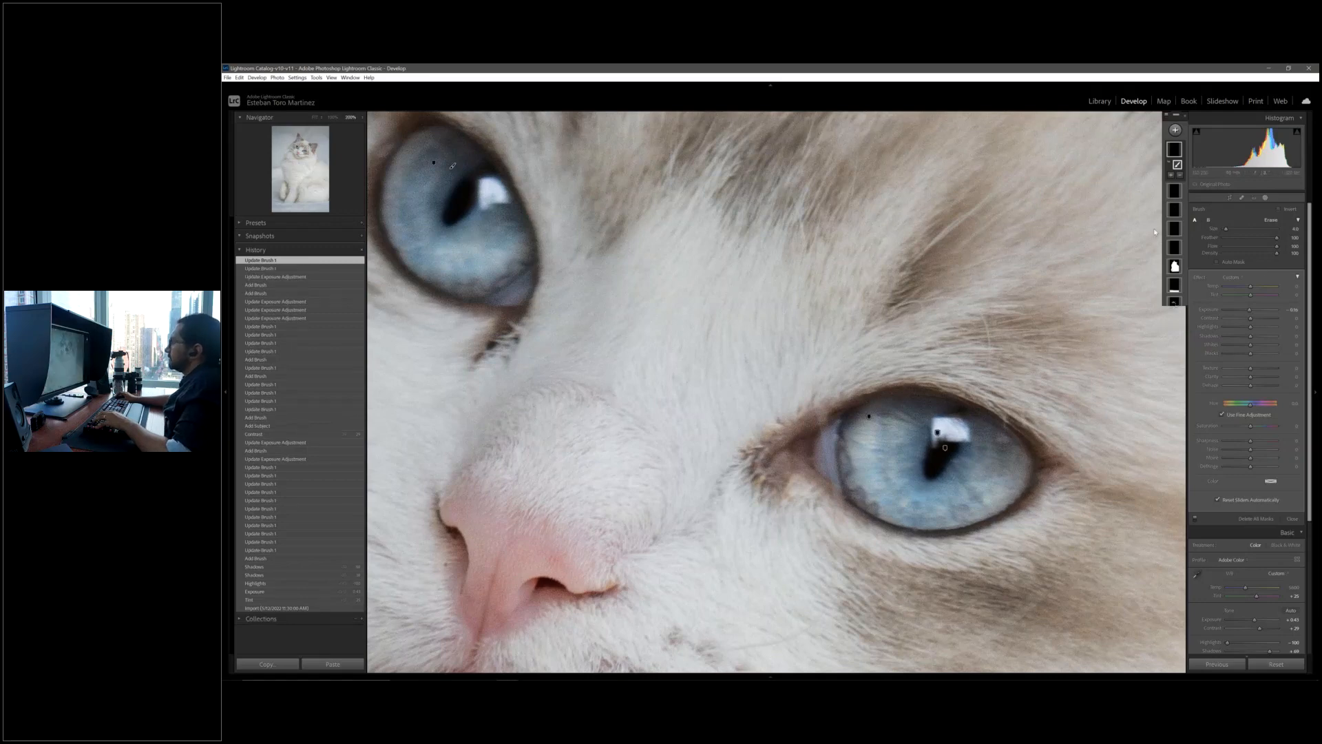
Compare the whole photo in history states before and after the eye edits, and return to the latest brush update.
key(k)
click(869, 381)
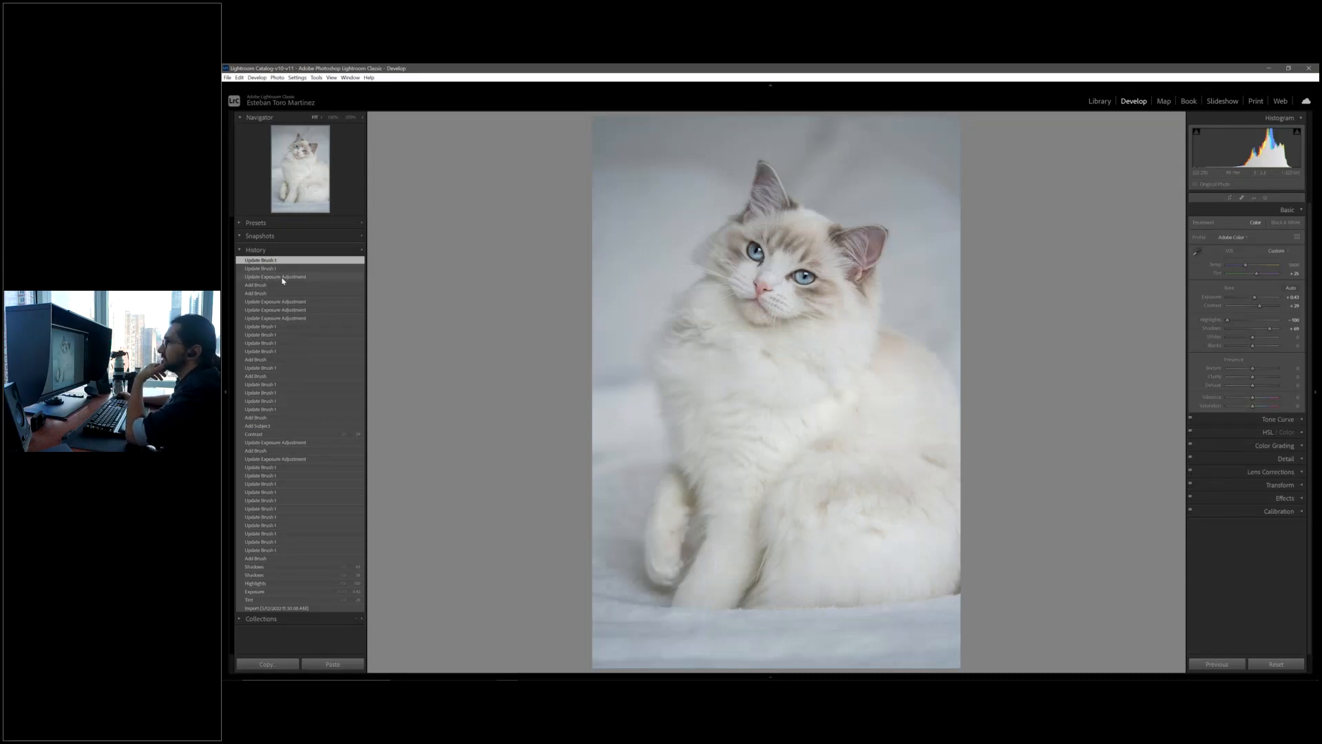
click(274, 361)
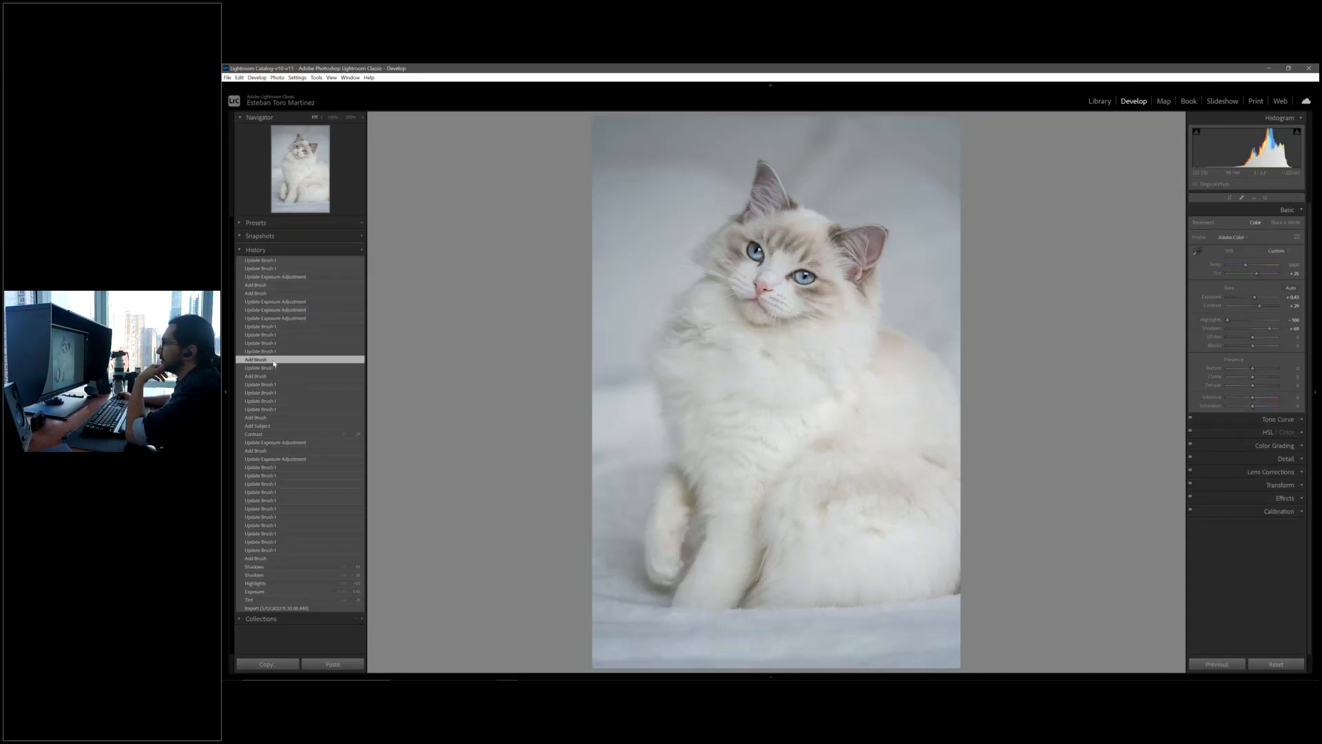
click(261, 260)
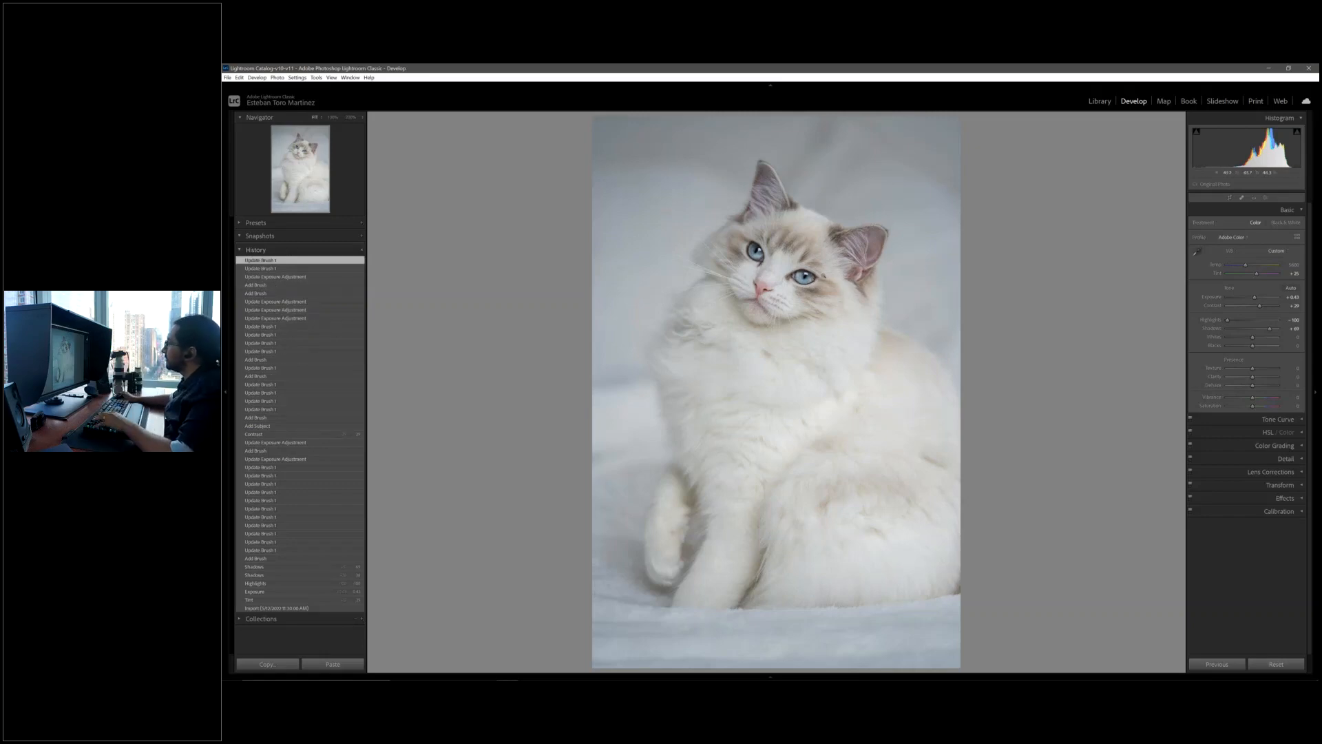
click(265, 417)
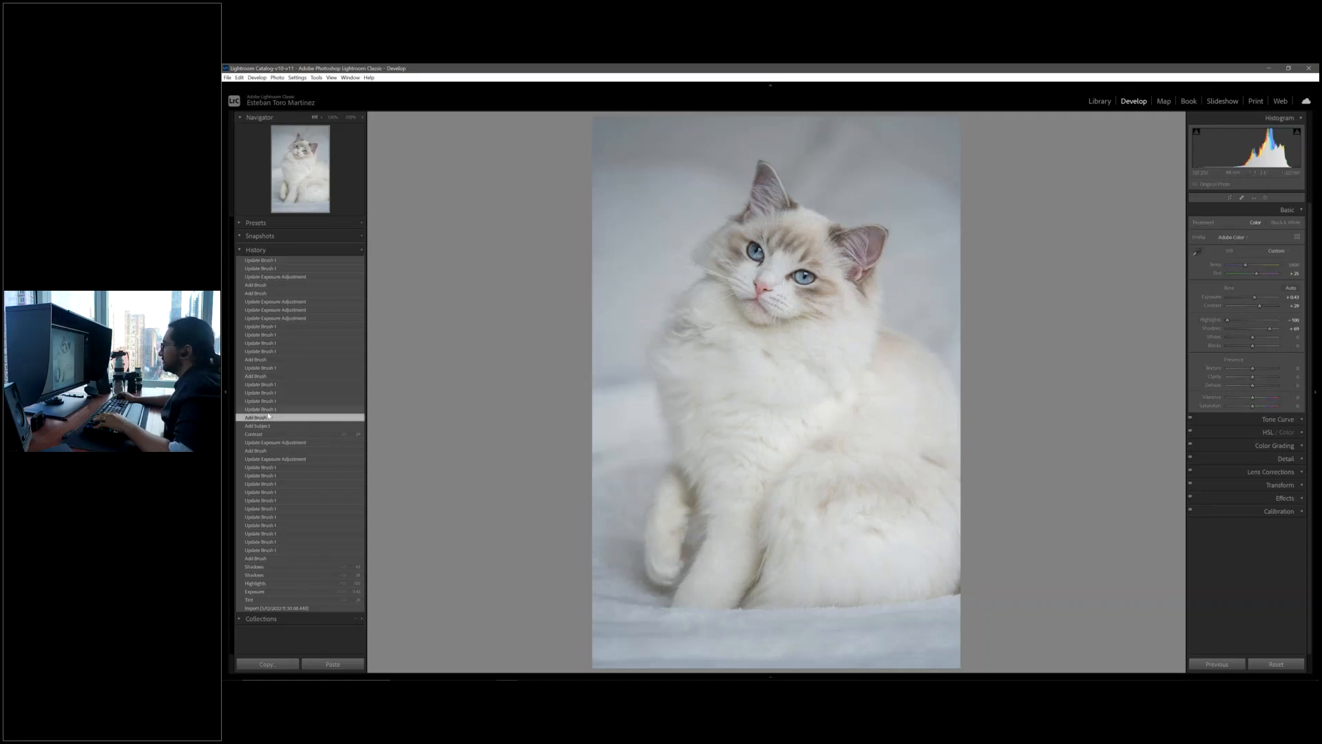
click(275, 386)
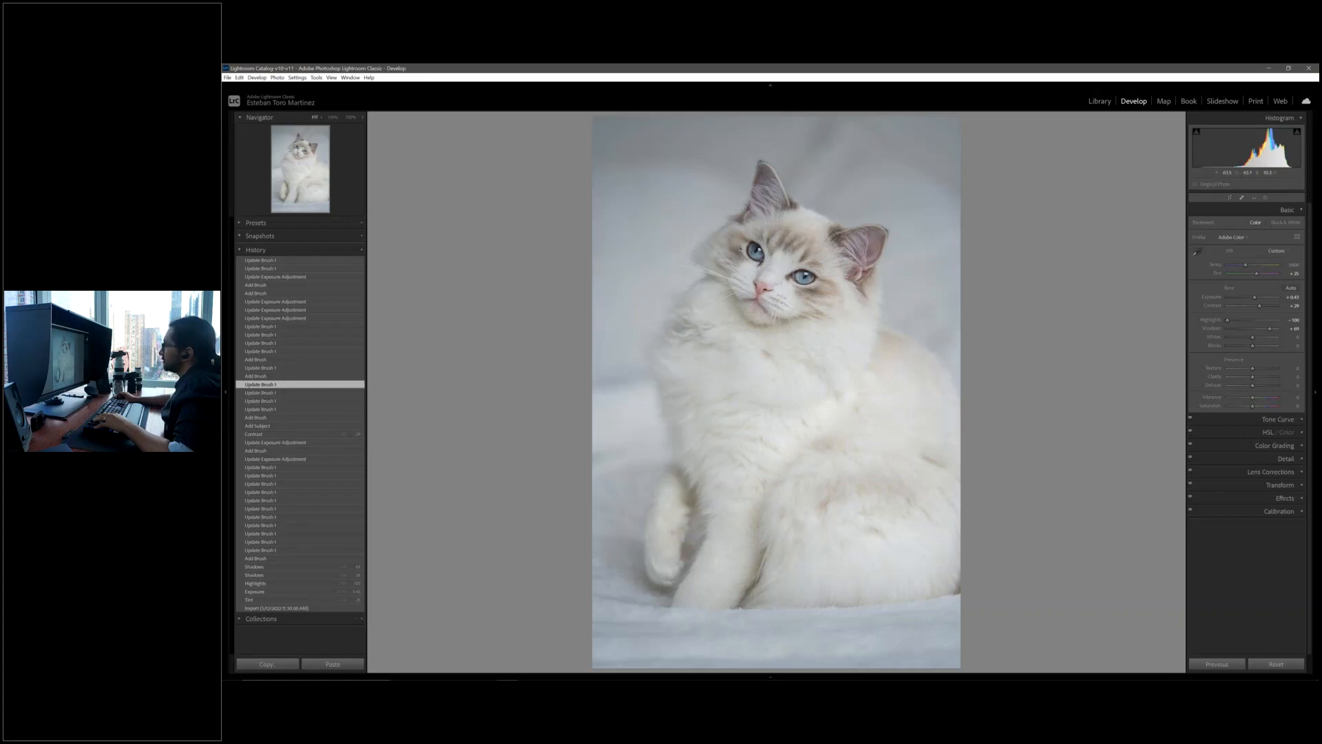
click(288, 261)
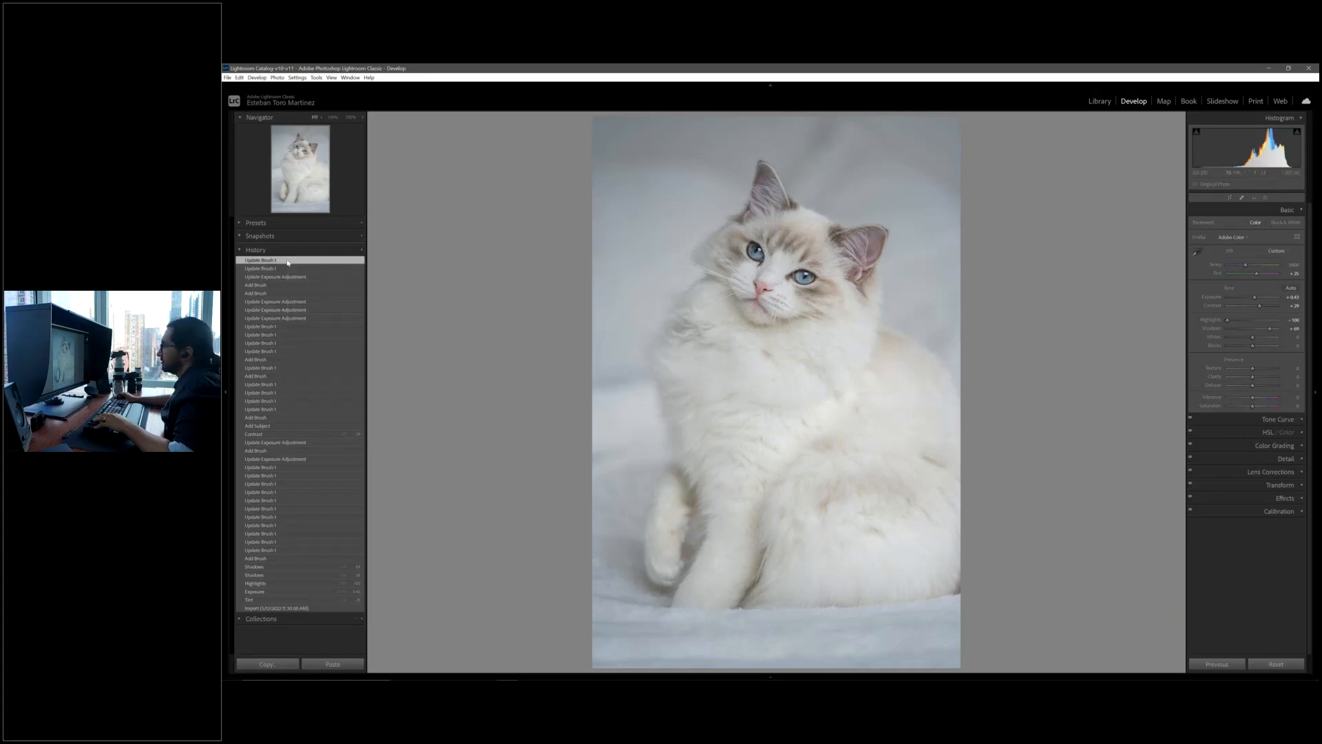
click(279, 417)
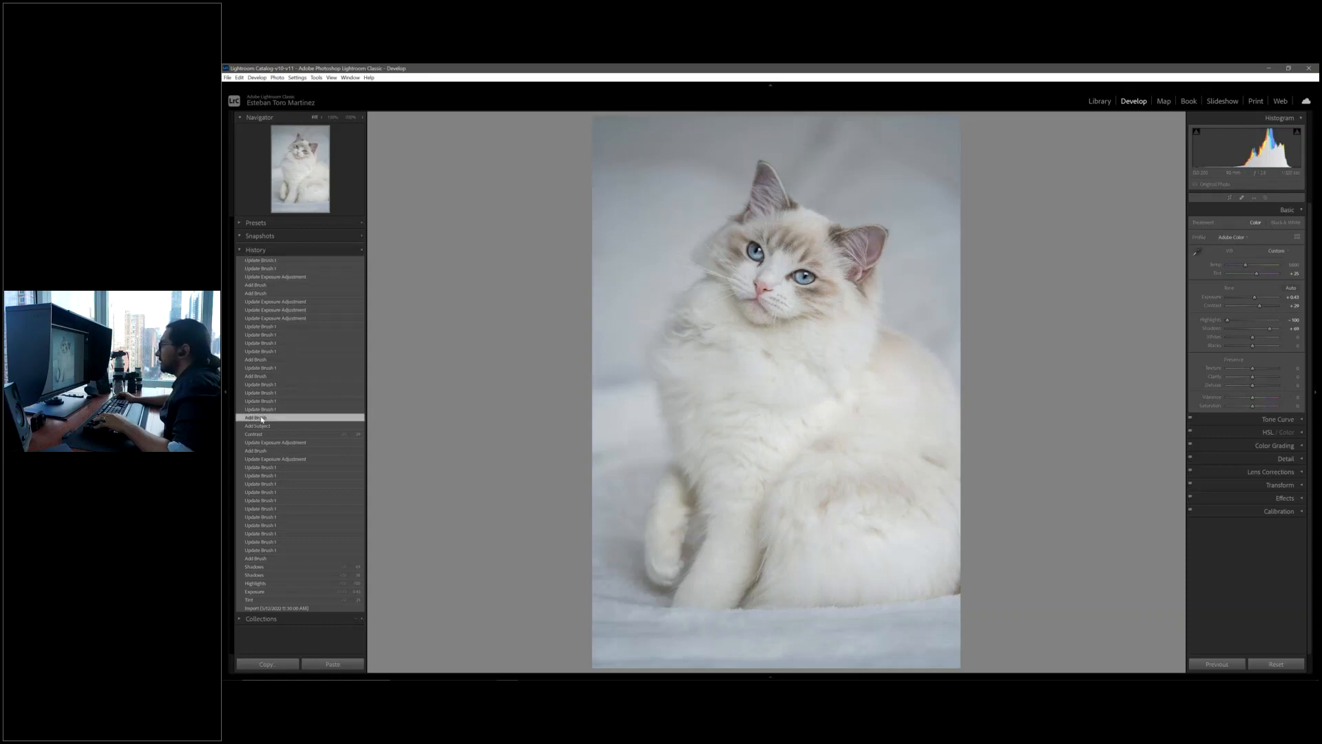
click(277, 261)
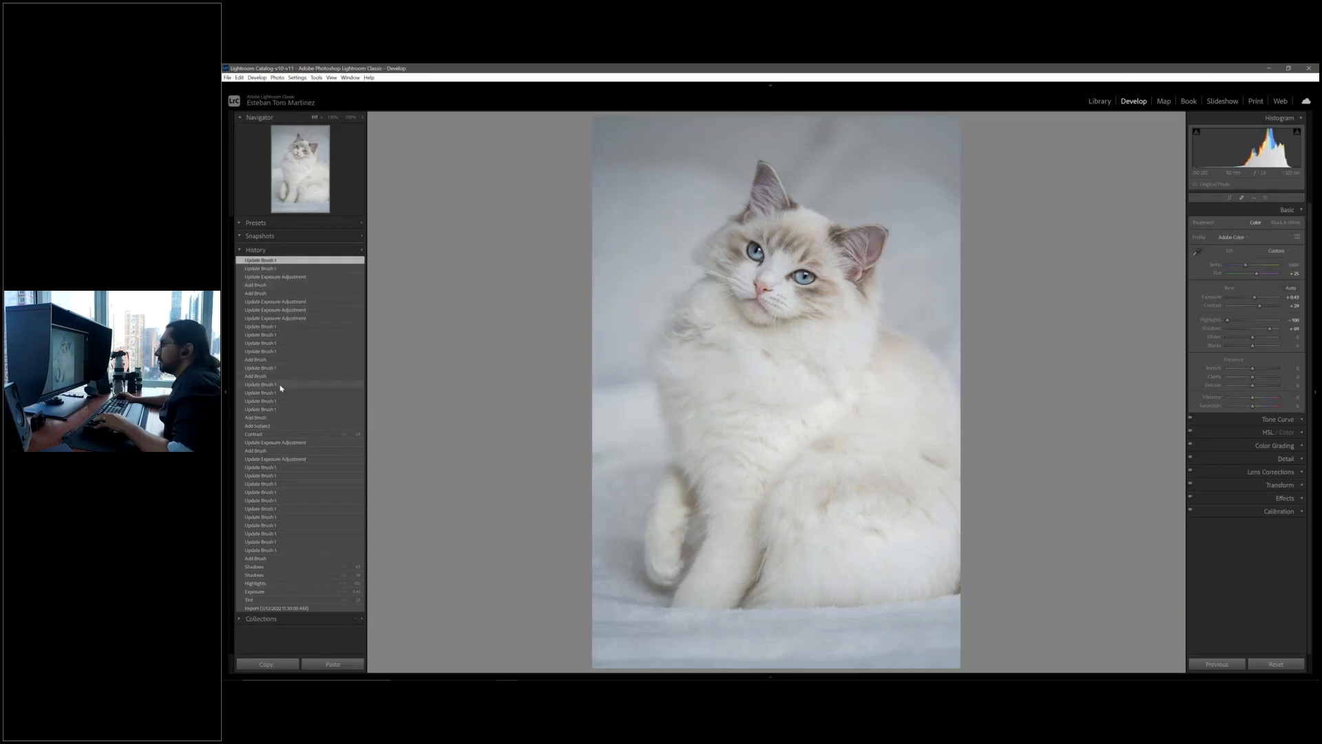
click(275, 442)
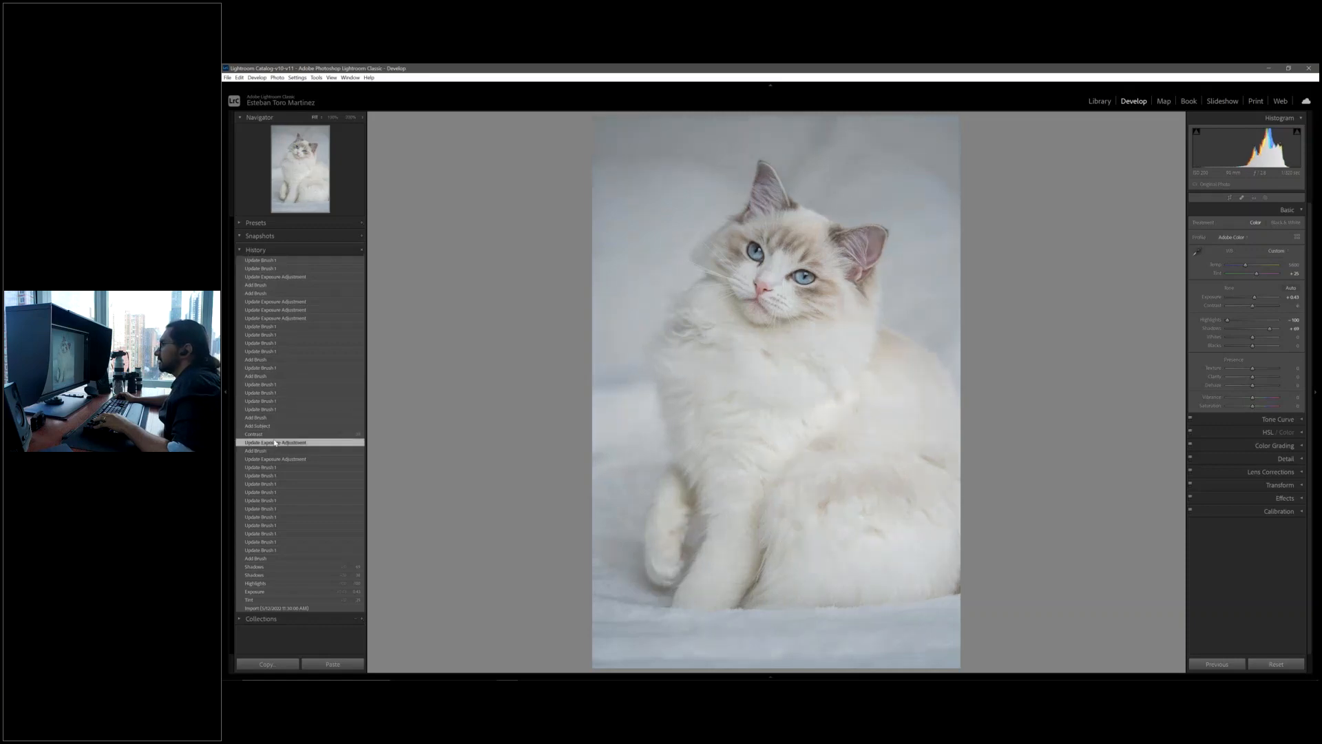
click(278, 262)
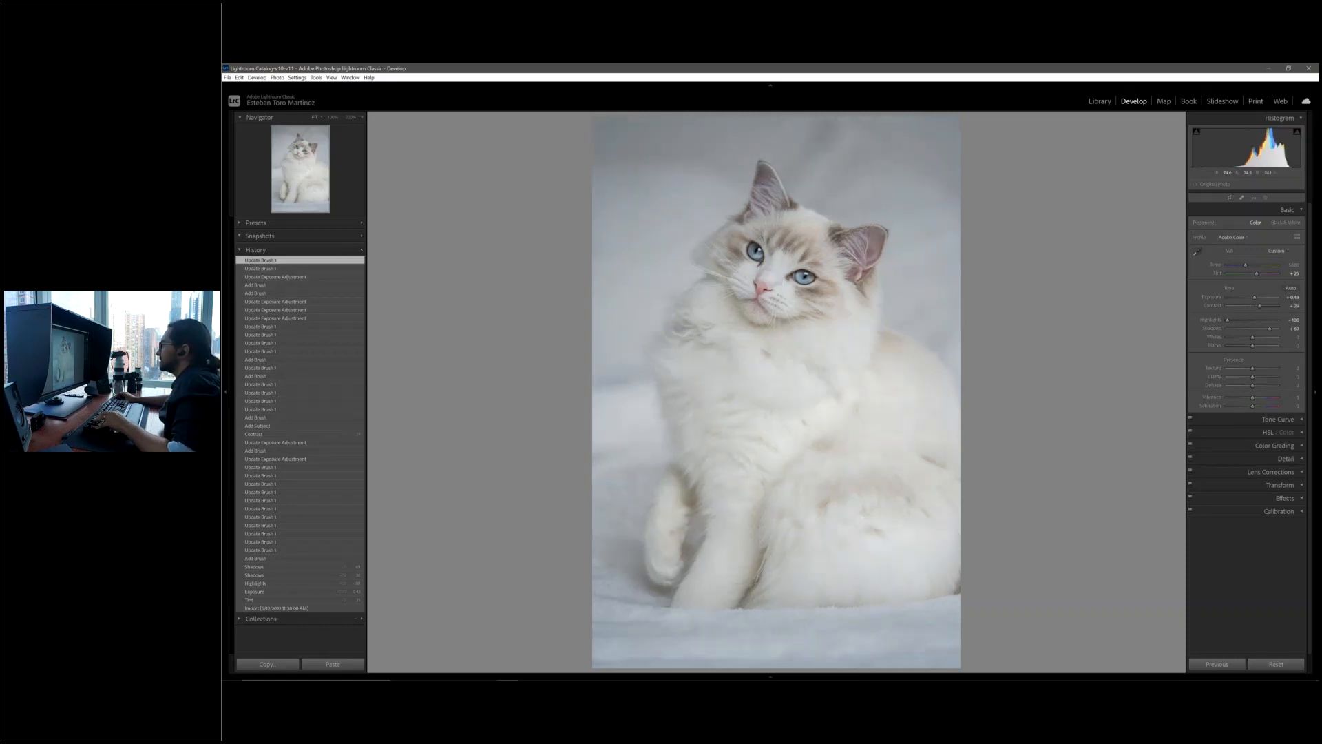
Add a brush mask with lowered Exposure, paint it along the dark rim of the upper eye, and soften the Exposure reduction.
click(752, 229)
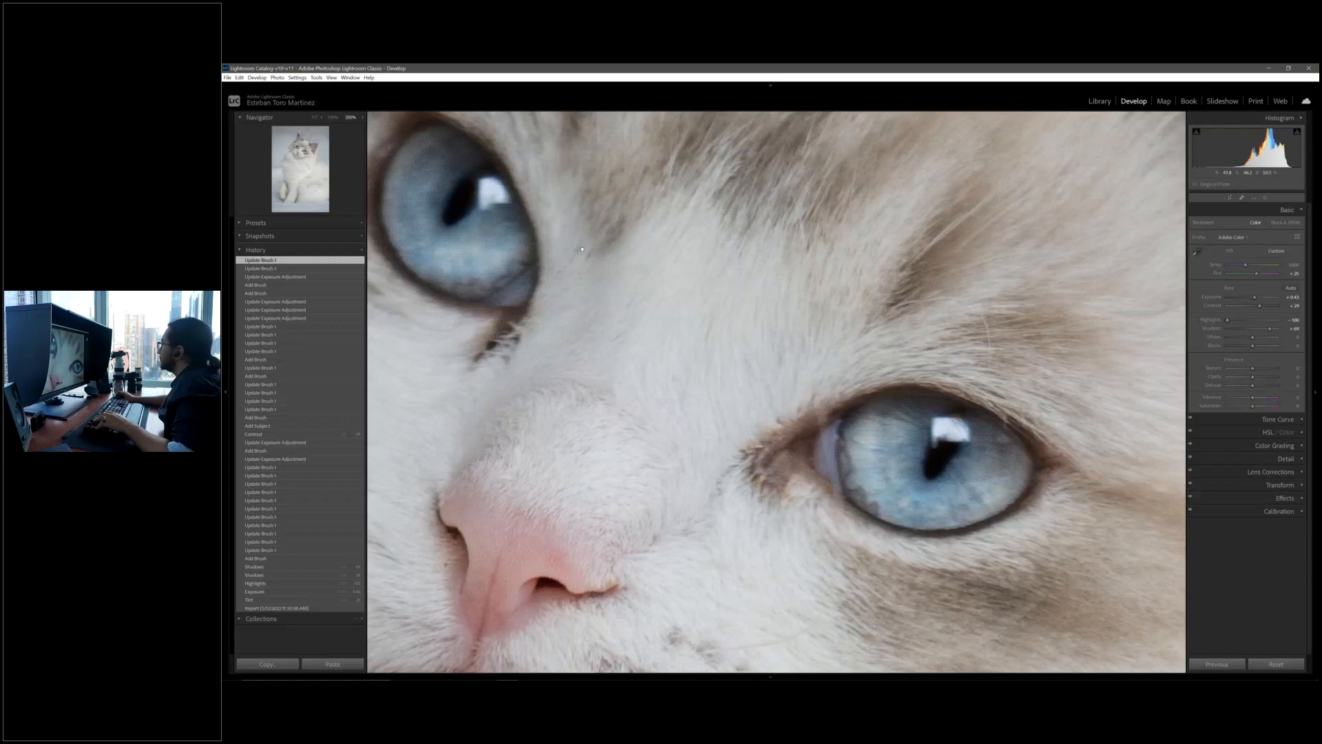
drag(752, 229, 873, 249)
click(1265, 198)
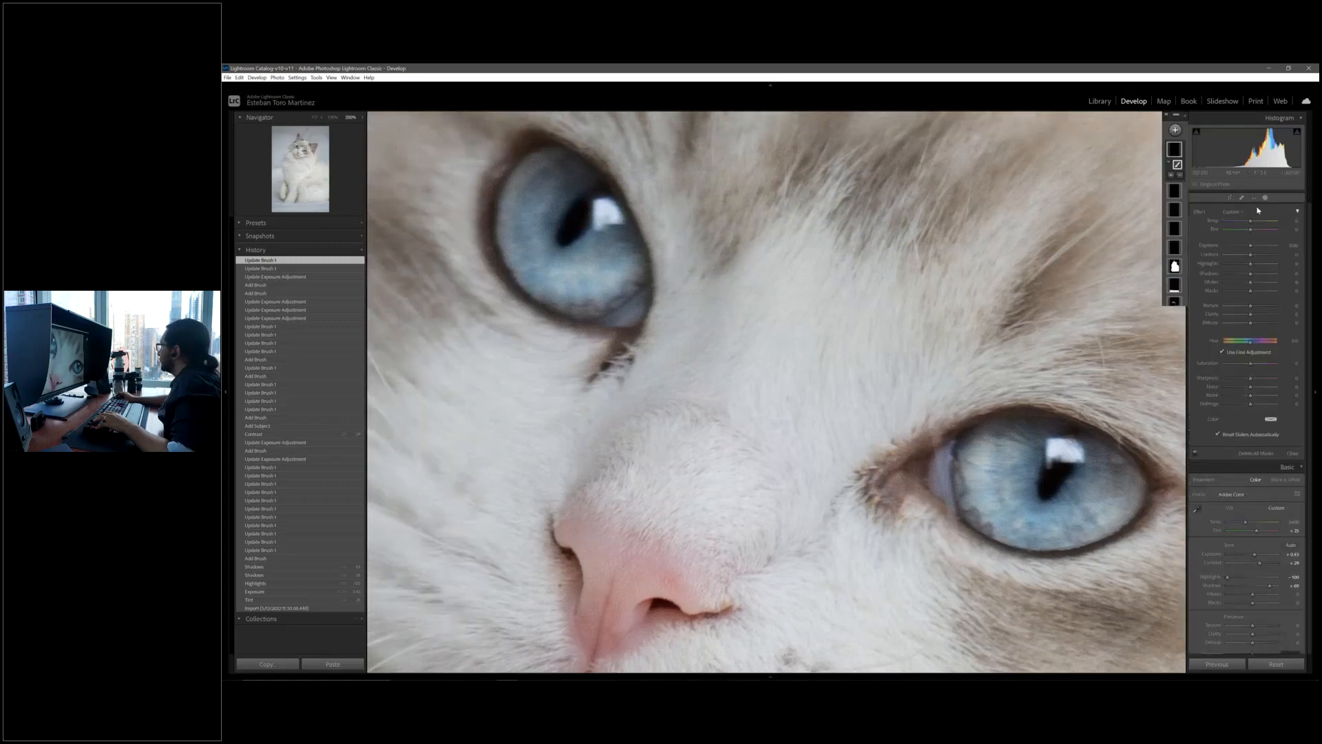
click(1175, 130)
click(1179, 175)
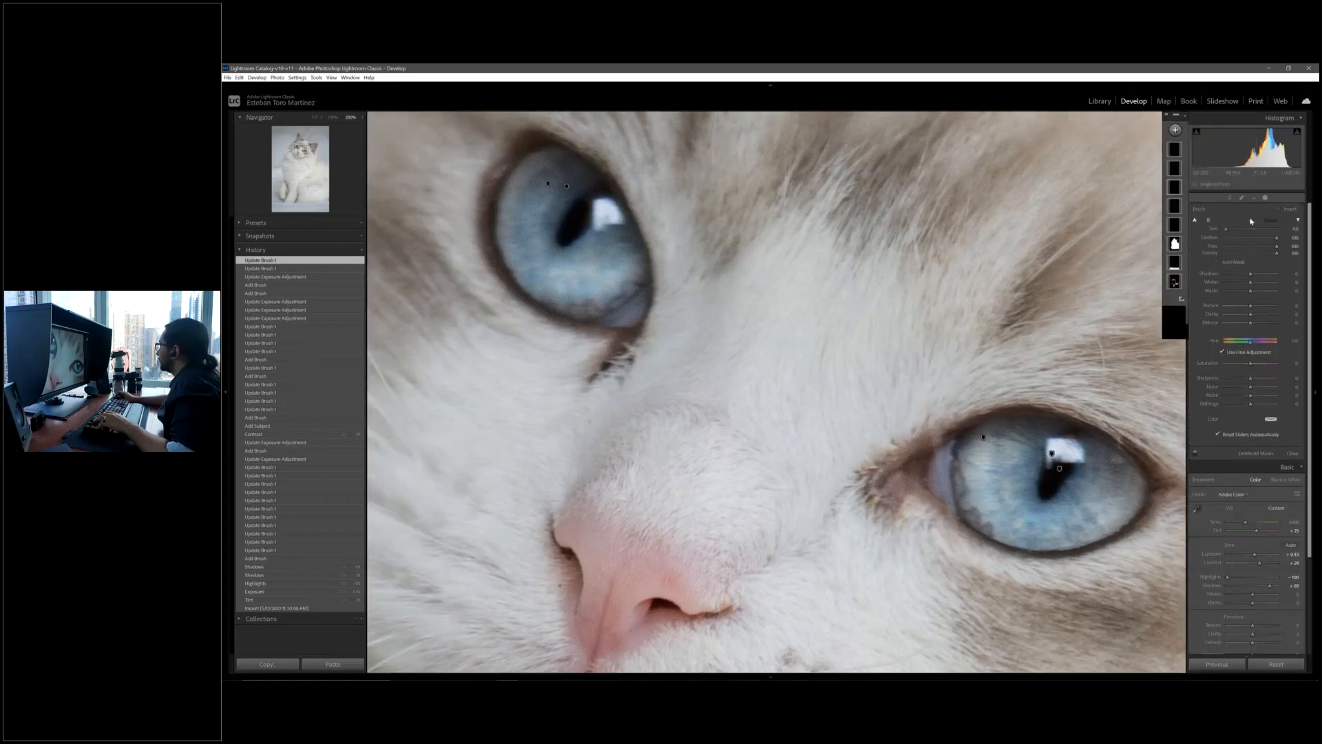
drag(1249, 311, 1245, 312)
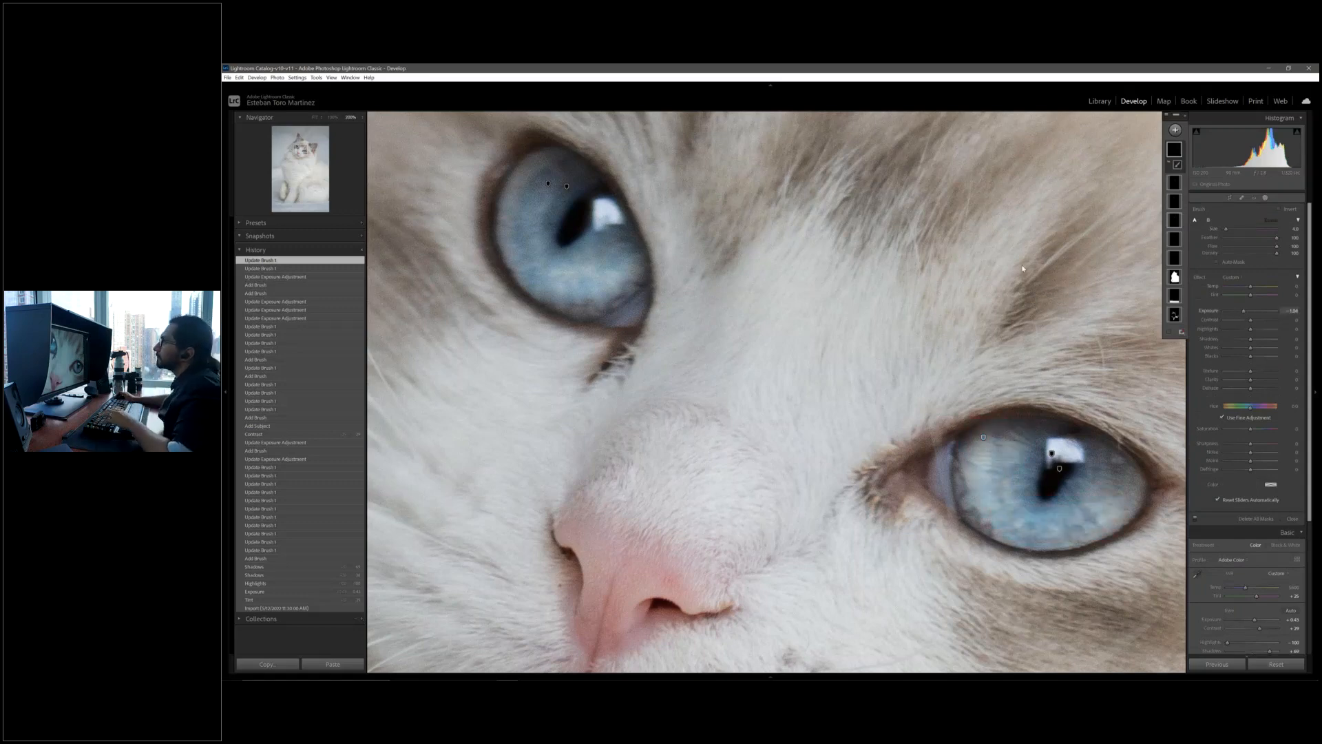
scroll(510, 166, up, 1)
mouse_move(512, 164)
mouse_down()
mouse_move(531, 296)
mouse_move(586, 312)
mouse_up()
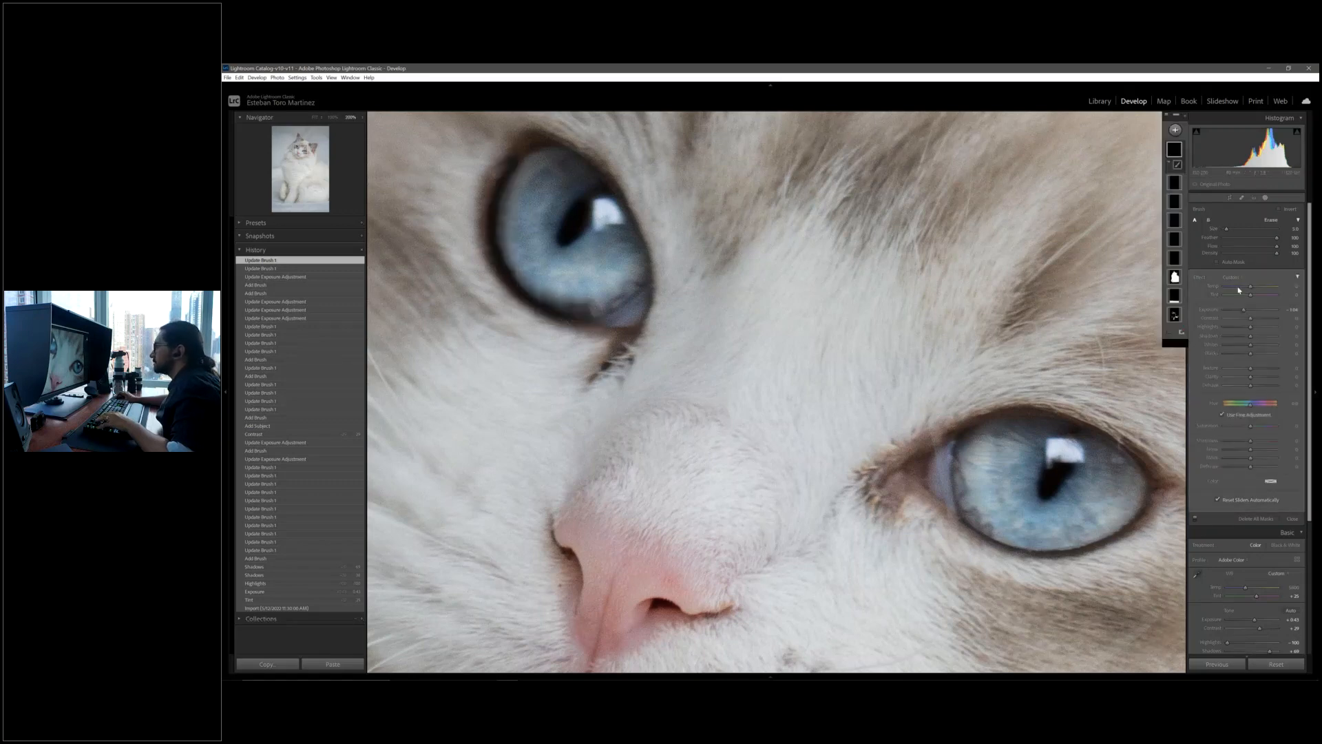
click(1251, 311)
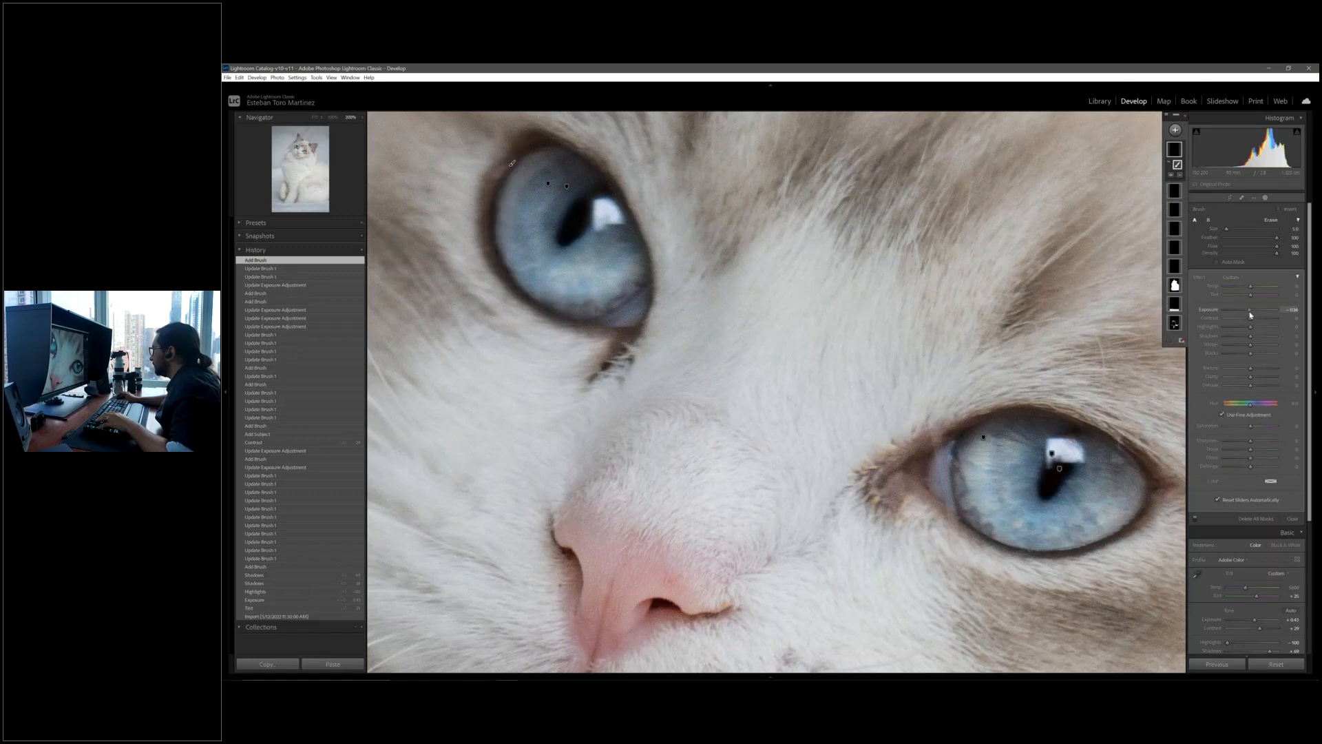
Paint the same darkening brush mask along the rim of the lower eye, fine-tune its Exposure, and return to the whole photo.
mouse_move(952, 444)
mouse_down()
mouse_move(953, 472)
mouse_move(1008, 543)
mouse_move(1088, 544)
mouse_move(1138, 520)
mouse_up()
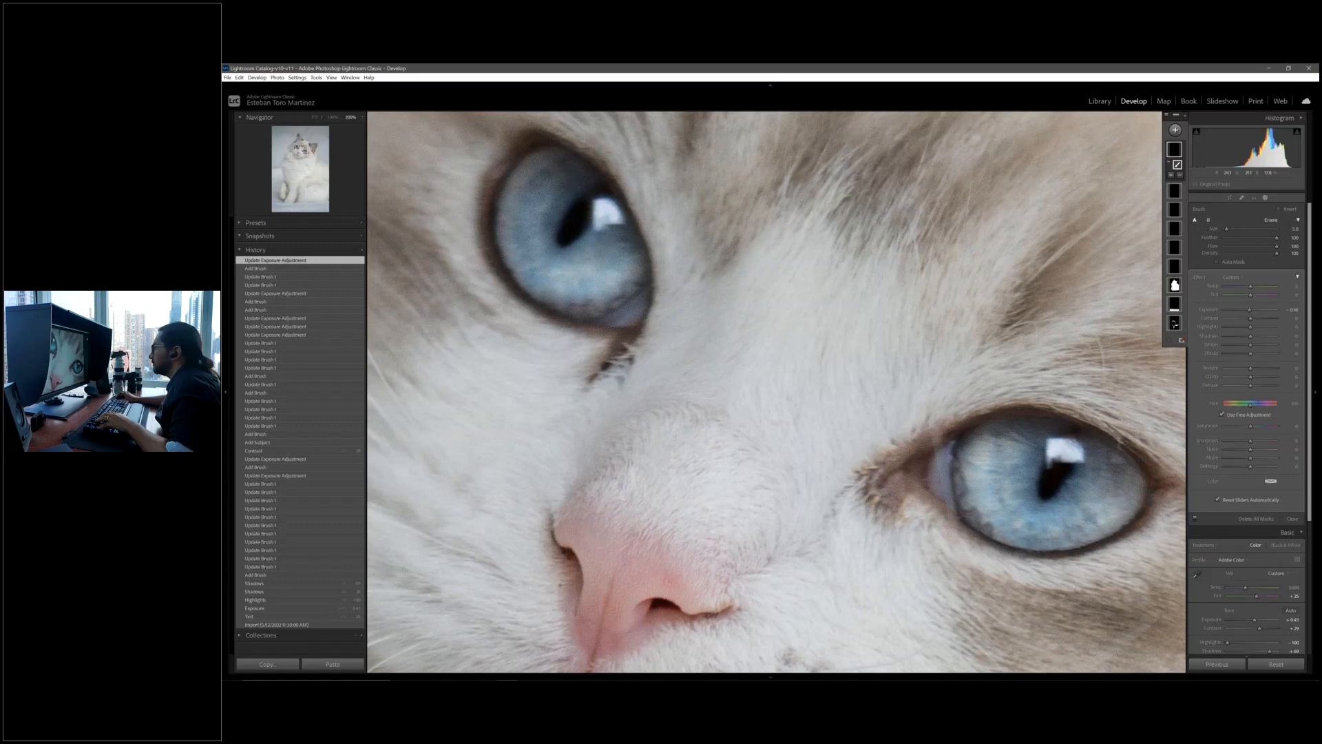
drag(1251, 312, 1247, 311)
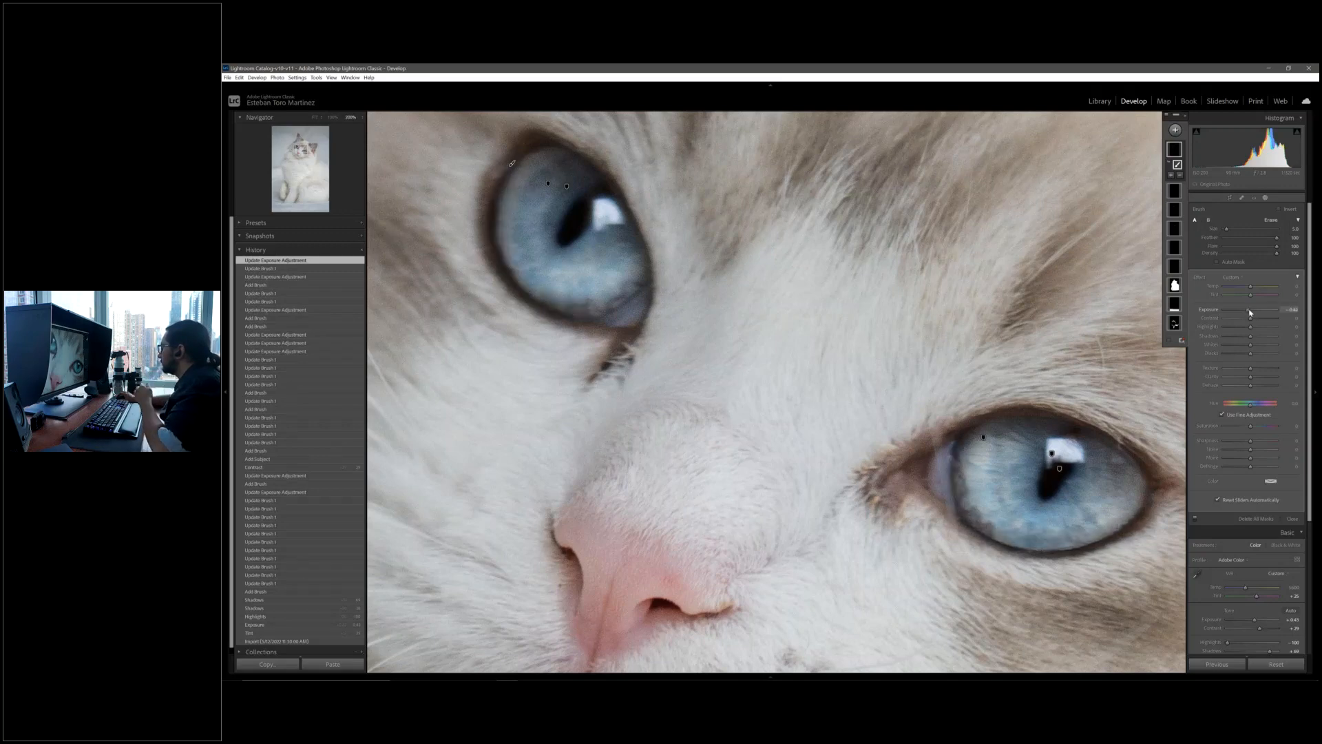
drag(1251, 312, 1252, 311)
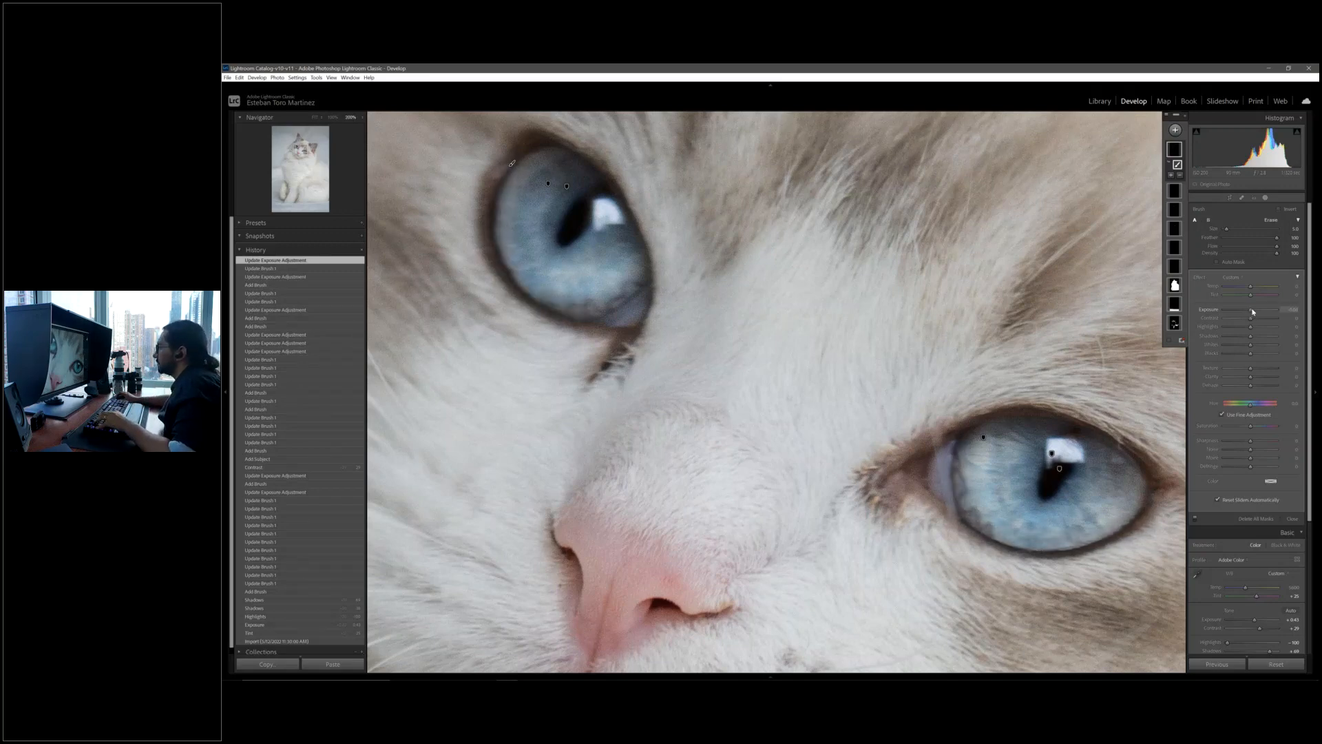
click(1265, 198)
click(898, 223)
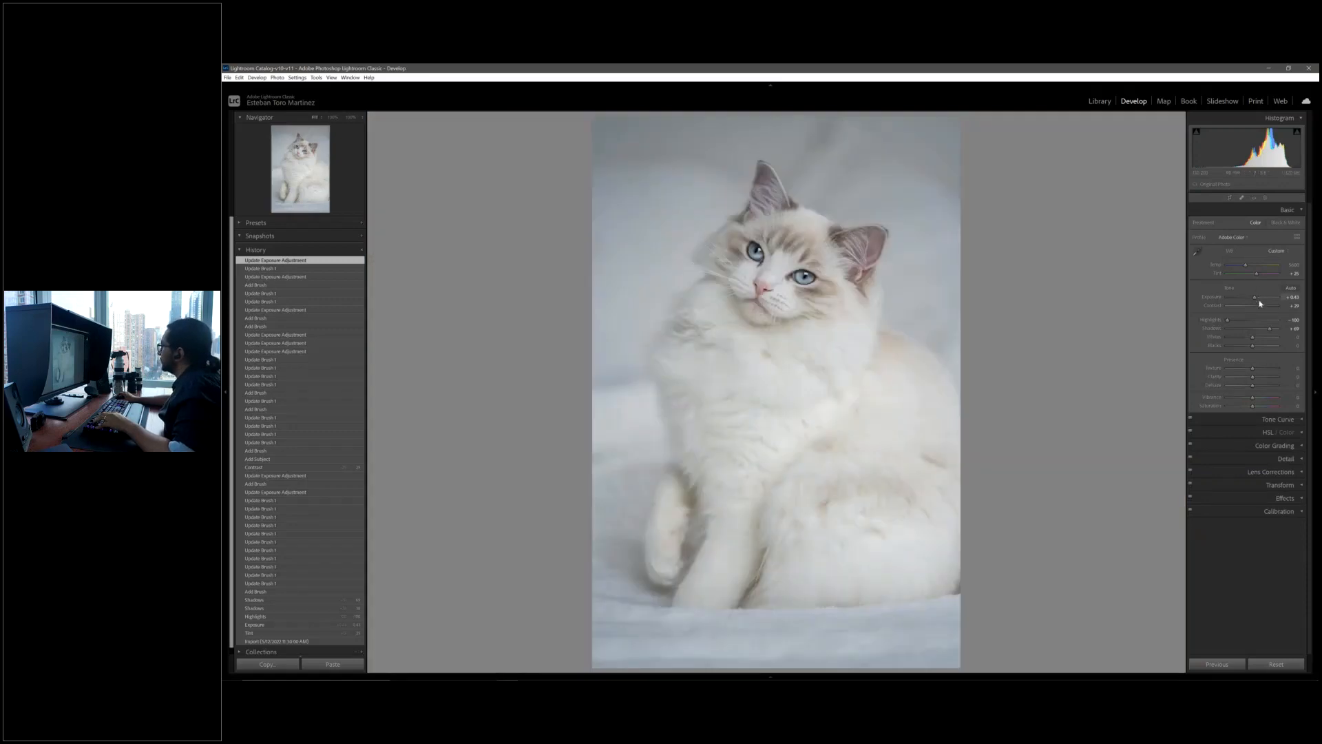
Fine-tune the cat photo's overall Contrast, raise Clarity slightly, and compare the edit side by side with the original.
drag(1263, 309, 1264, 309)
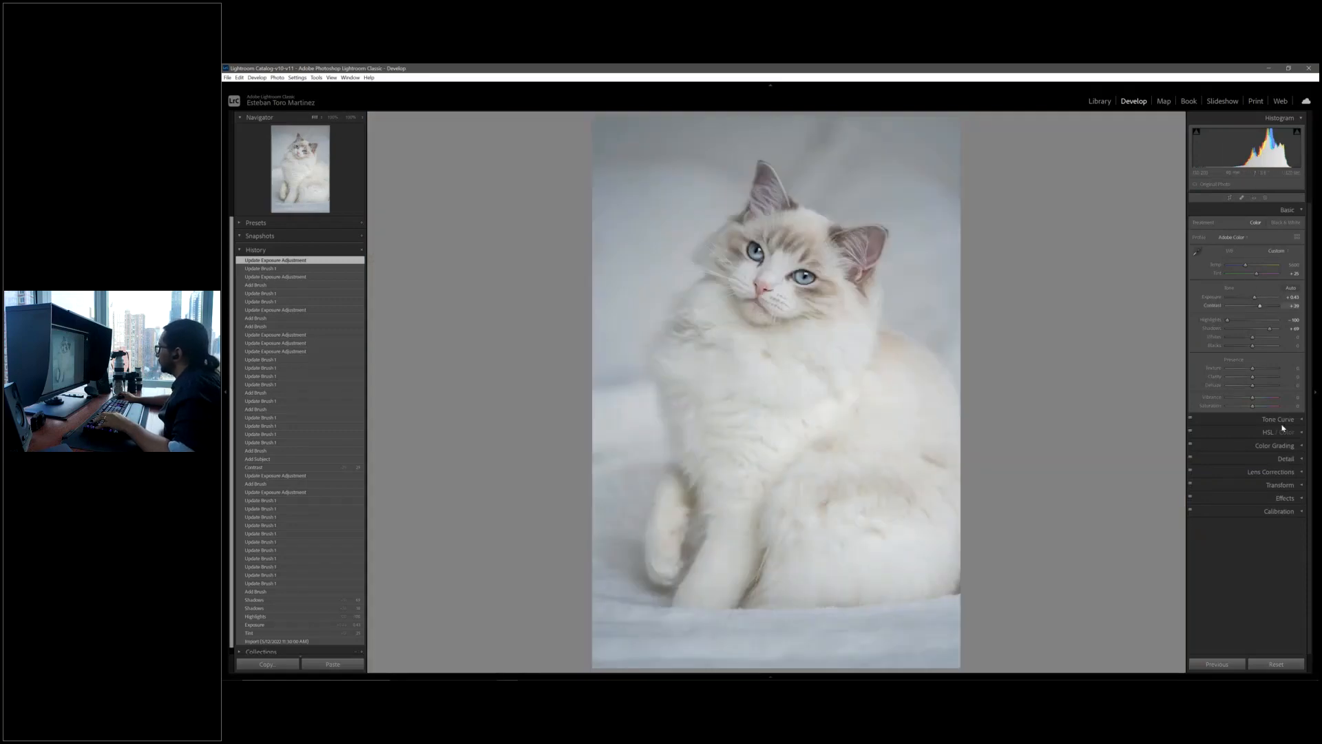
drag(1257, 378, 1245, 376)
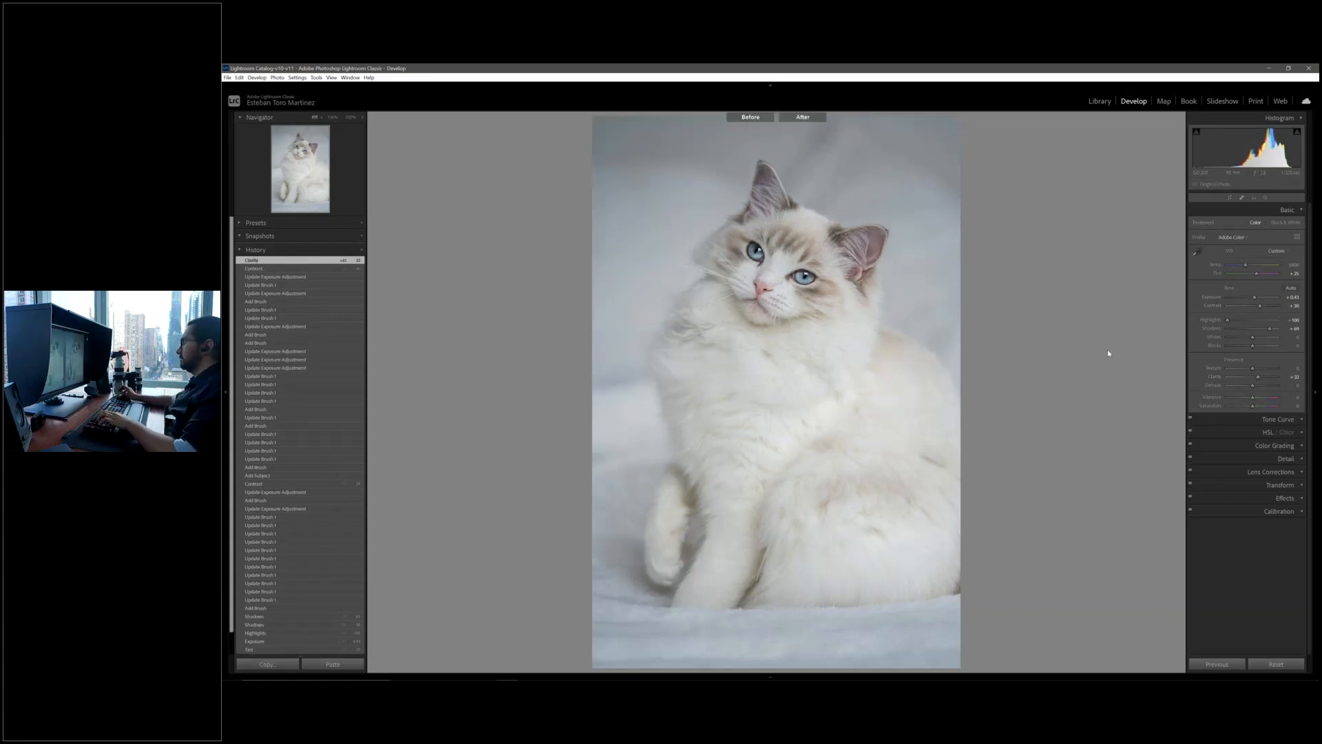
key(y)
key(Tab)
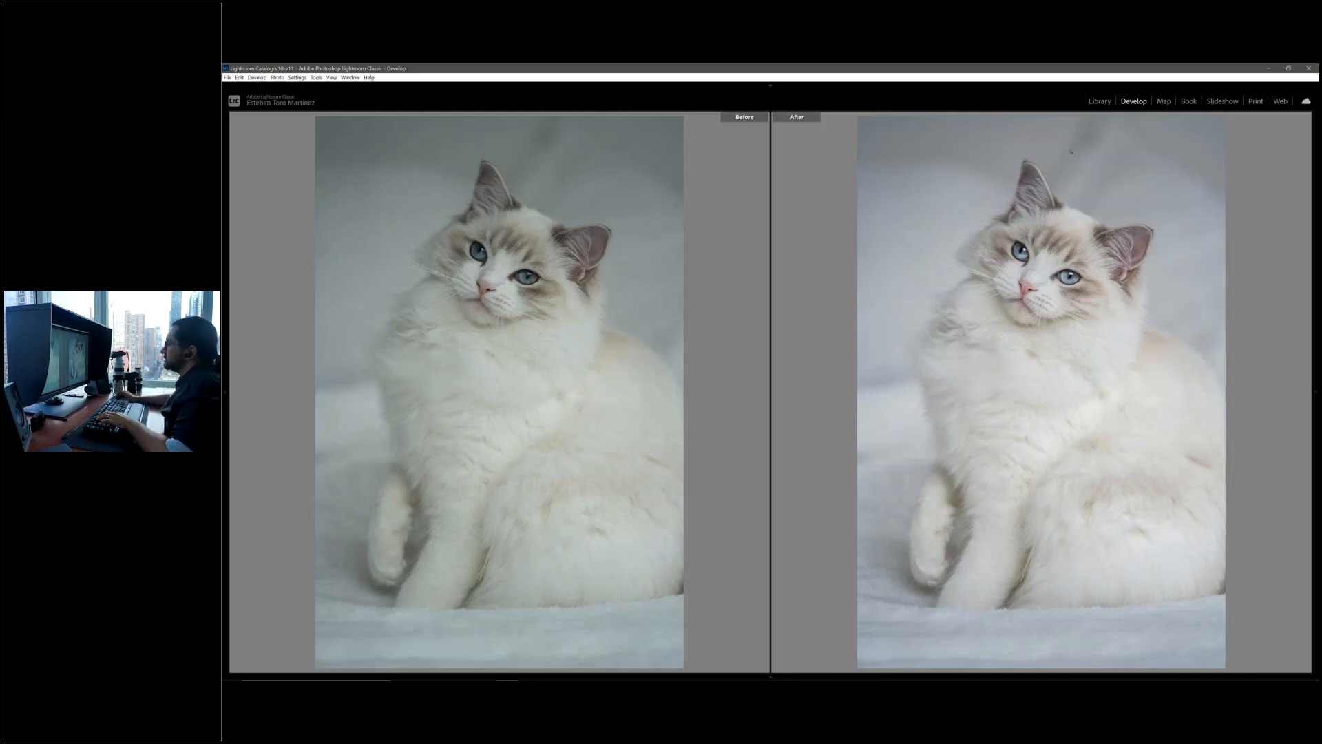
Return to the collection's thumbnail grid and open the dark portrait of the woman beside the window for developing.
click(1098, 100)
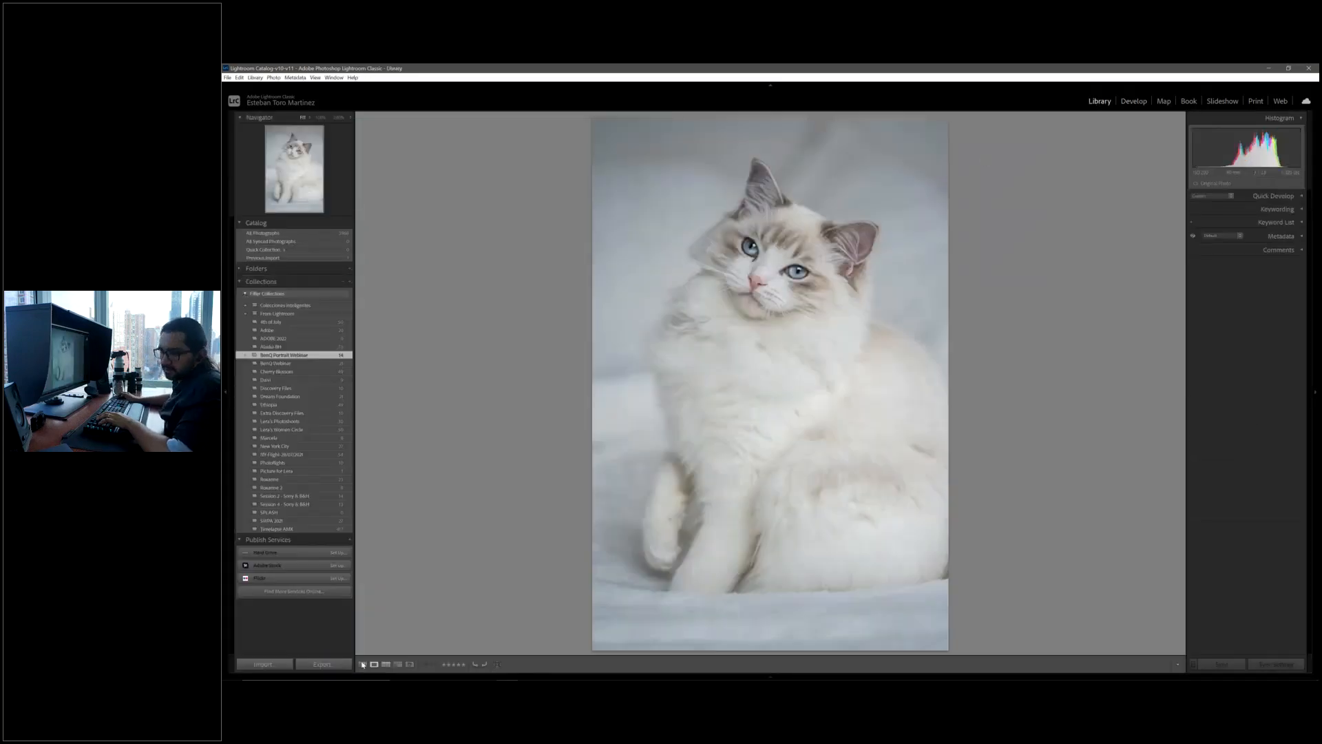
click(363, 665)
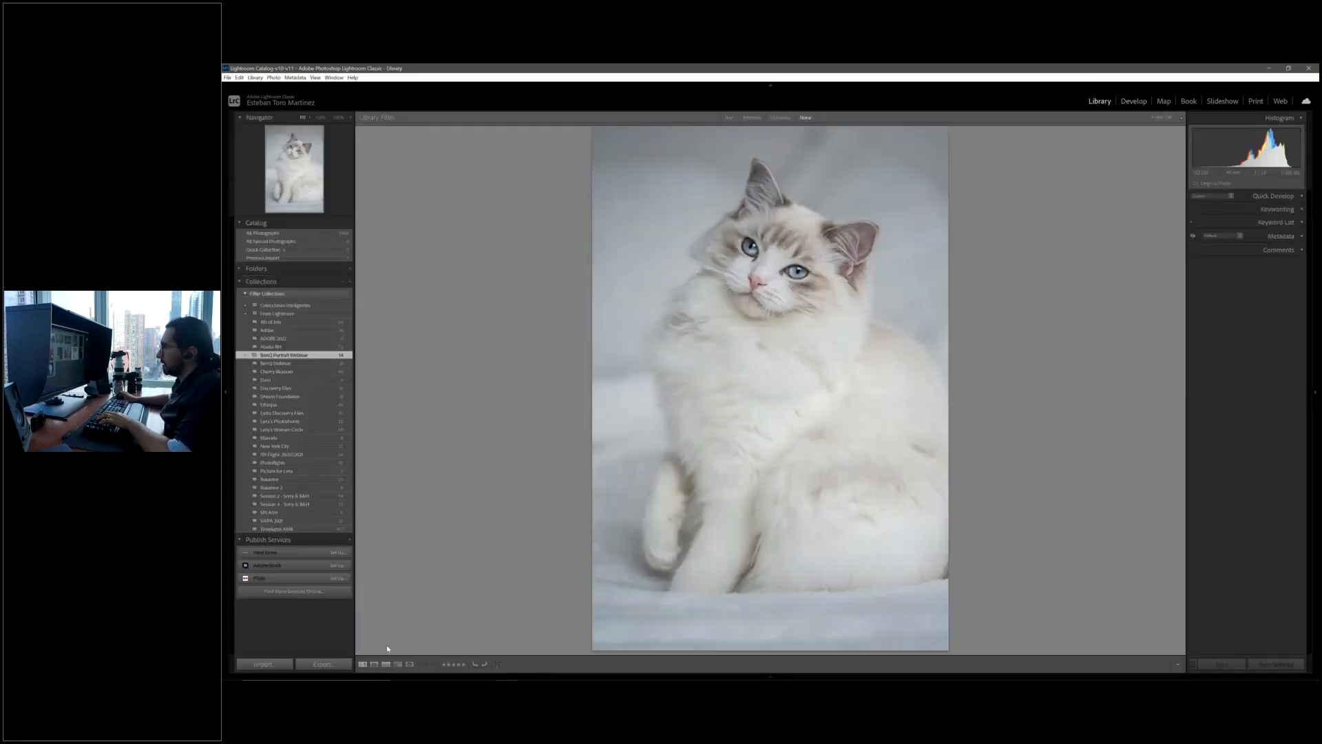
click(930, 510)
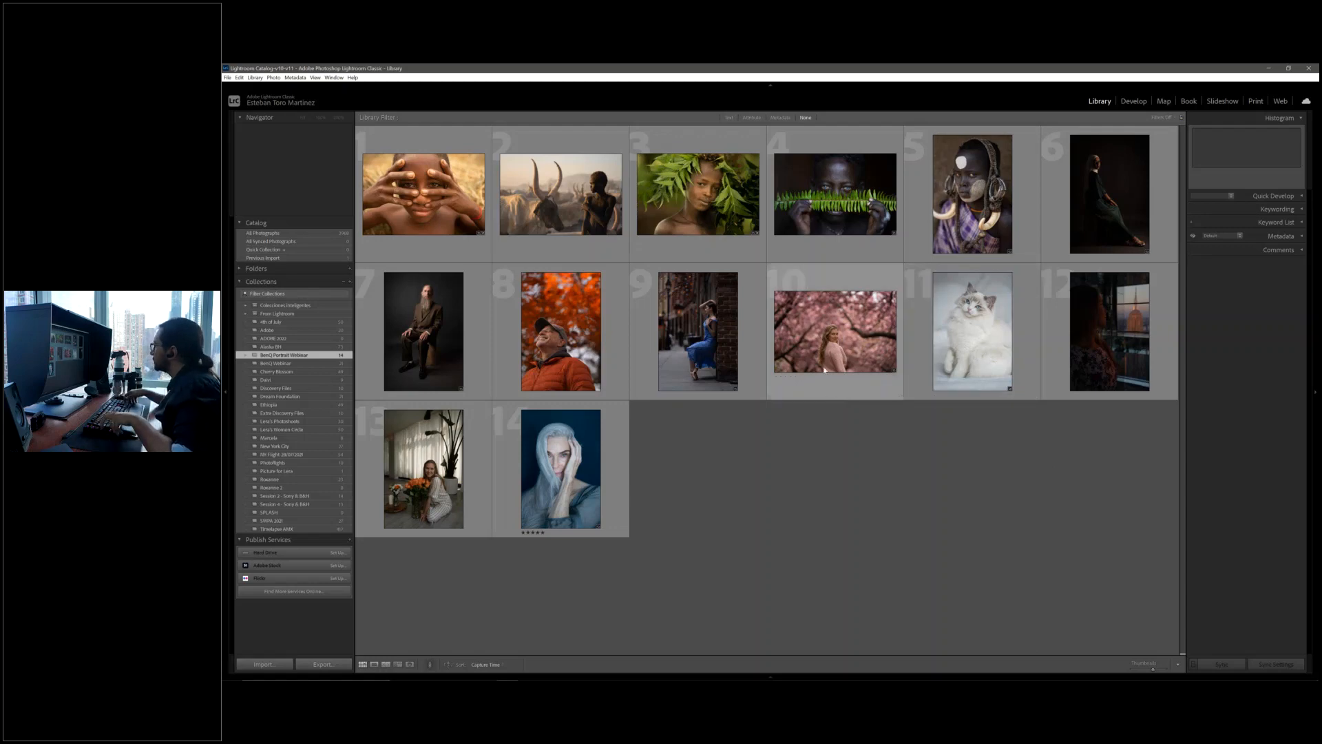
click(1119, 322)
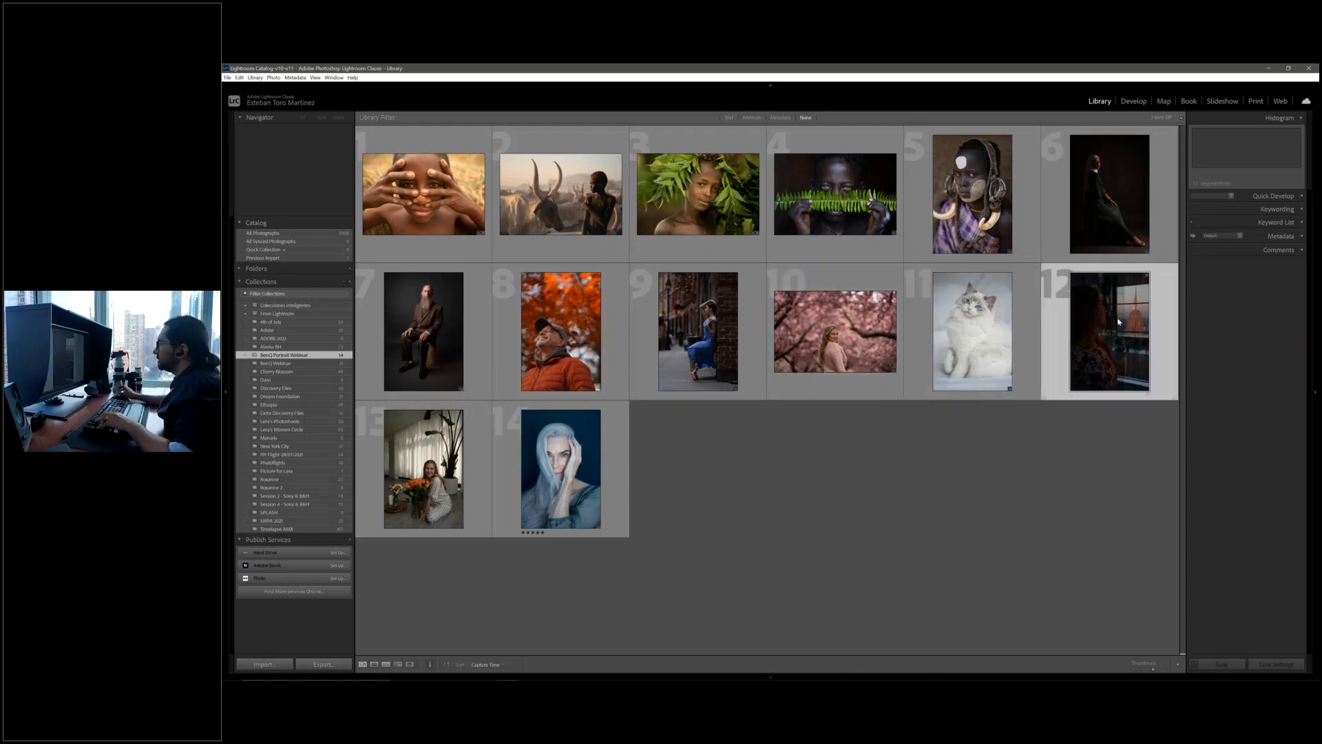
double_click(1119, 322)
click(1133, 101)
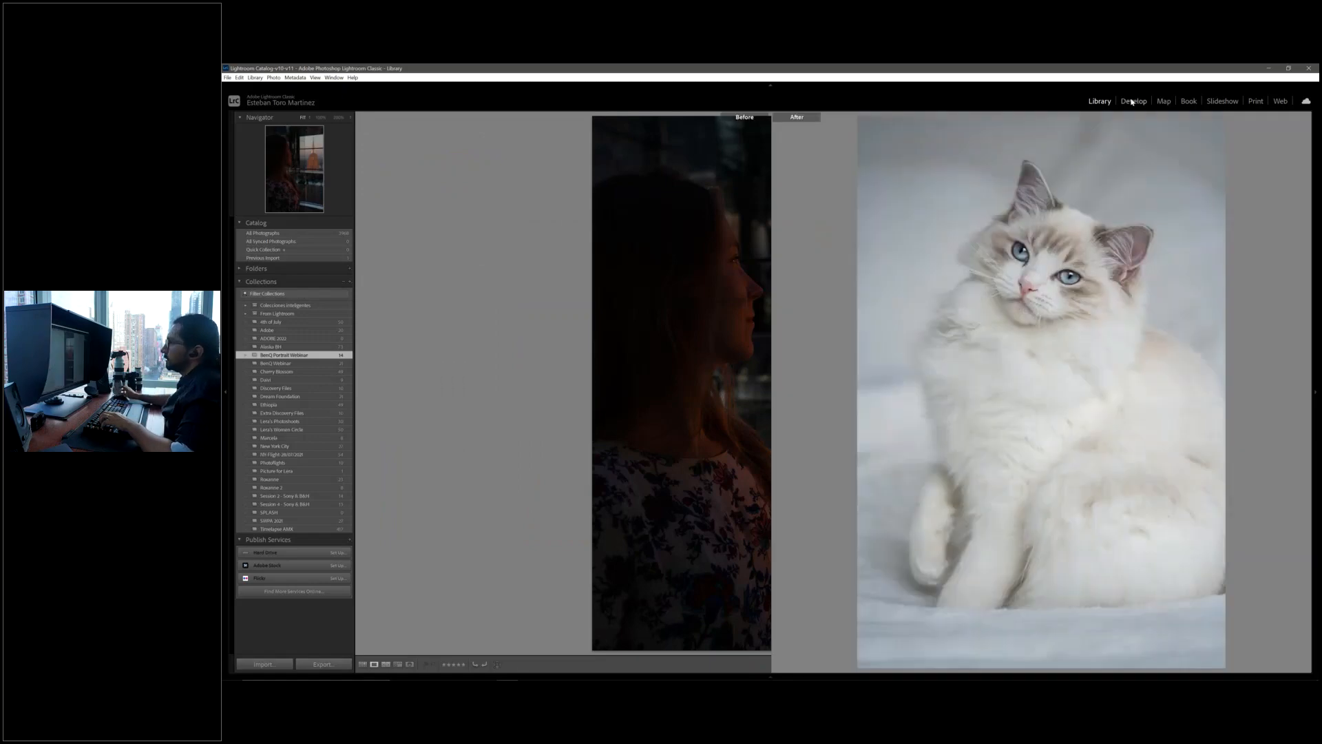
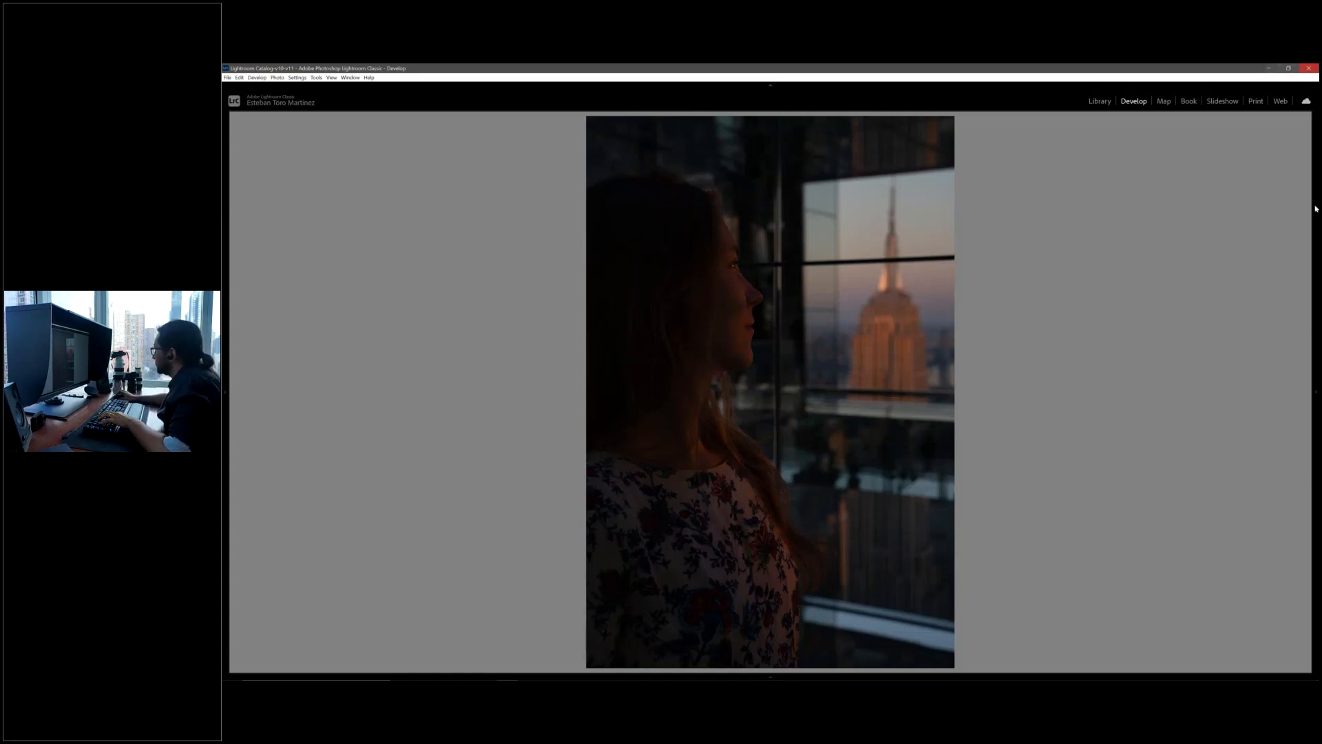
mouse_move(1316, 238)
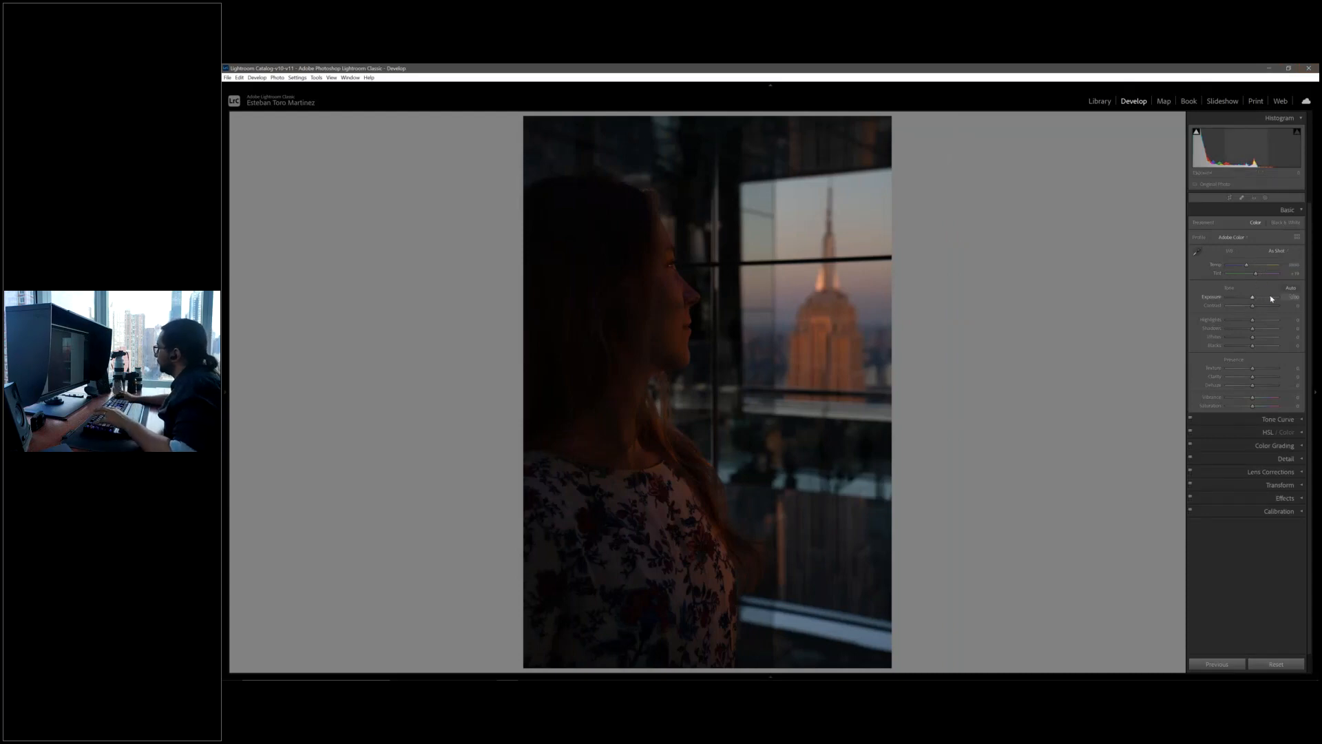
click(1271, 297)
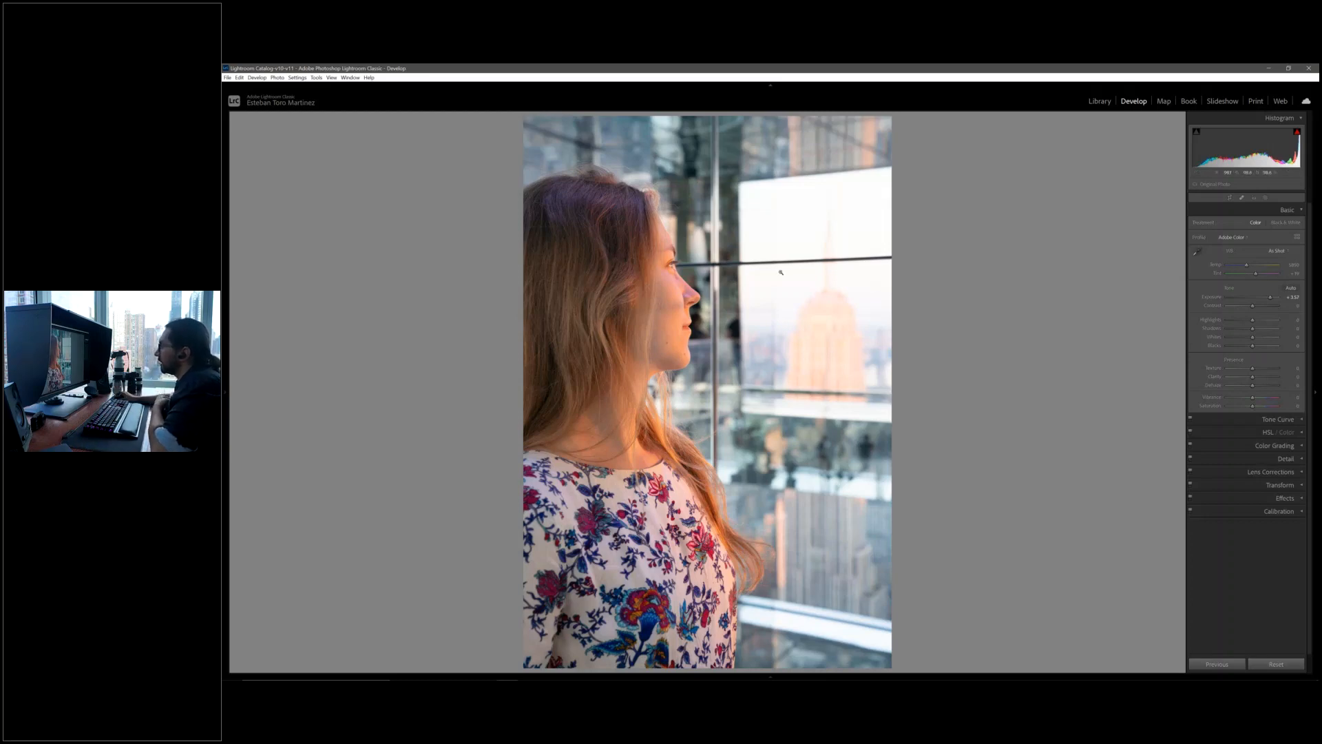
drag(1238, 323, 1219, 323)
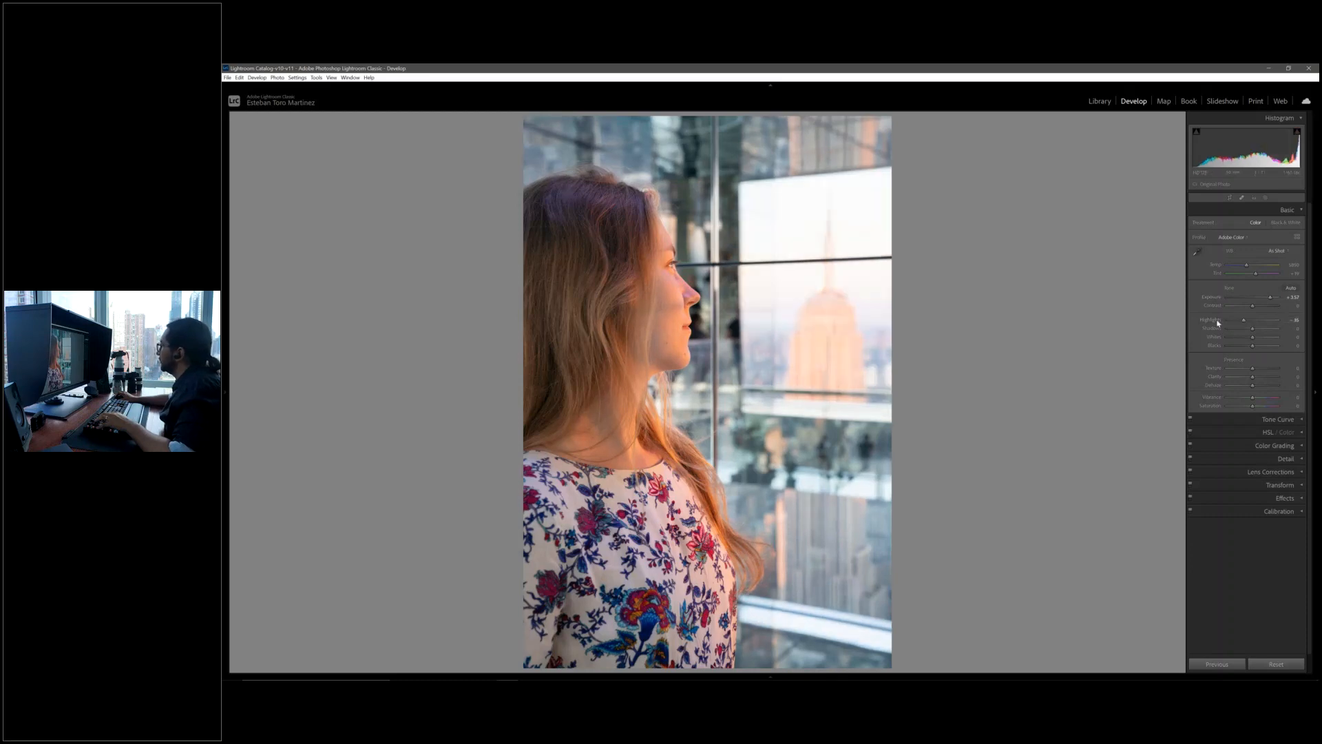
double_click(1218, 322)
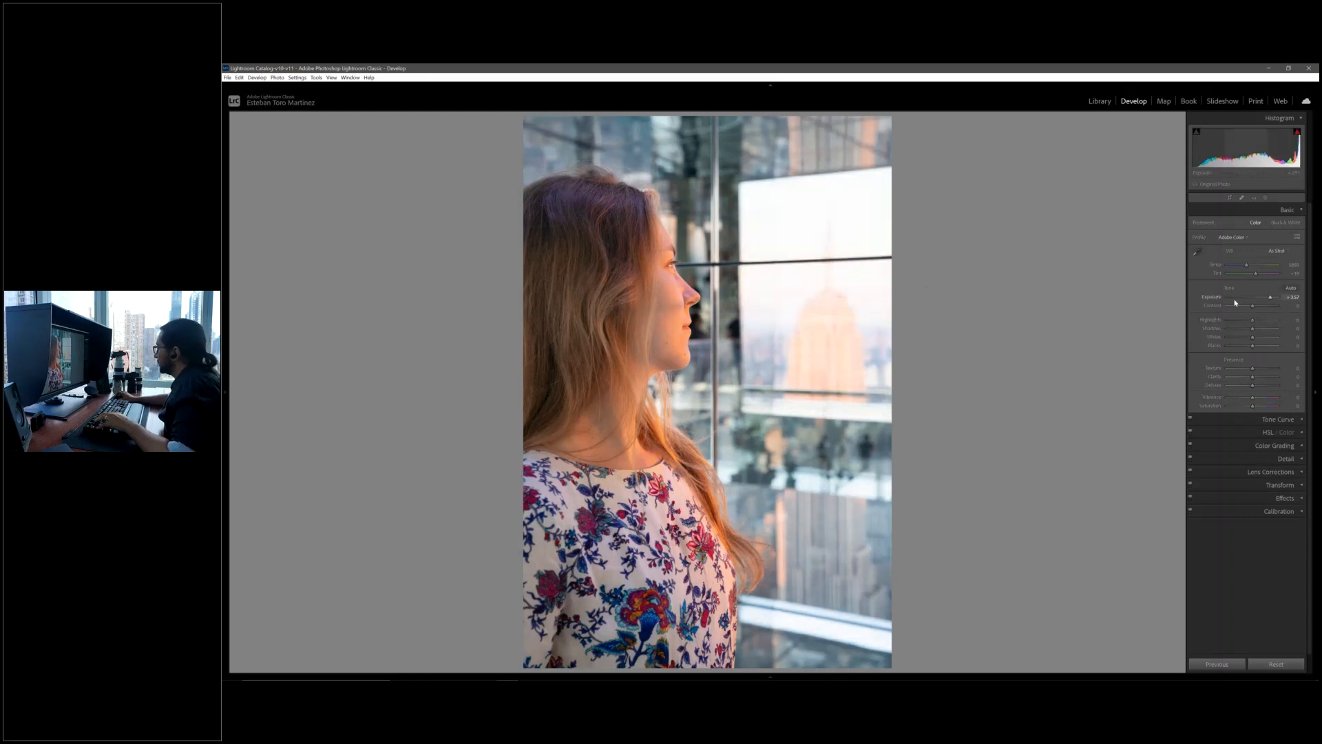
double_click(1216, 301)
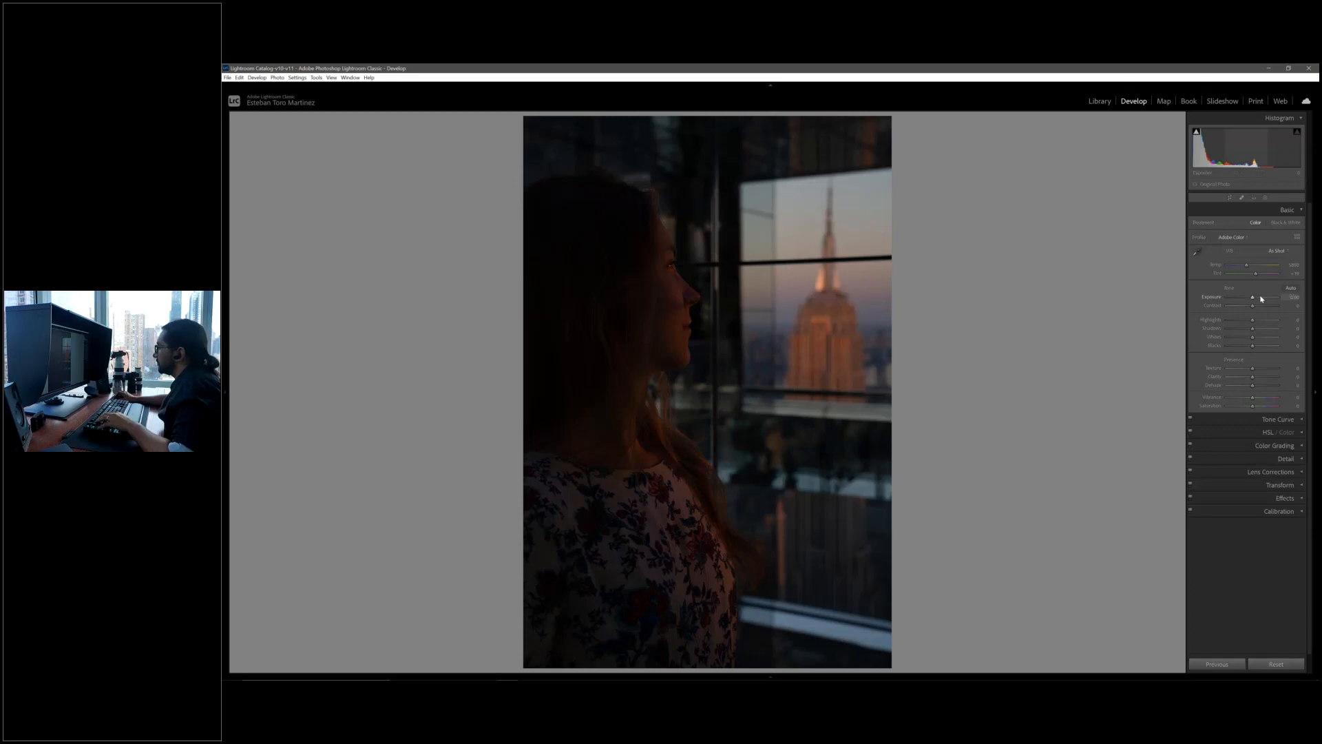
Brighten the backlit portrait by raising Exposure, Shadows and Blacks while pulling Highlights strongly down.
click(1262, 297)
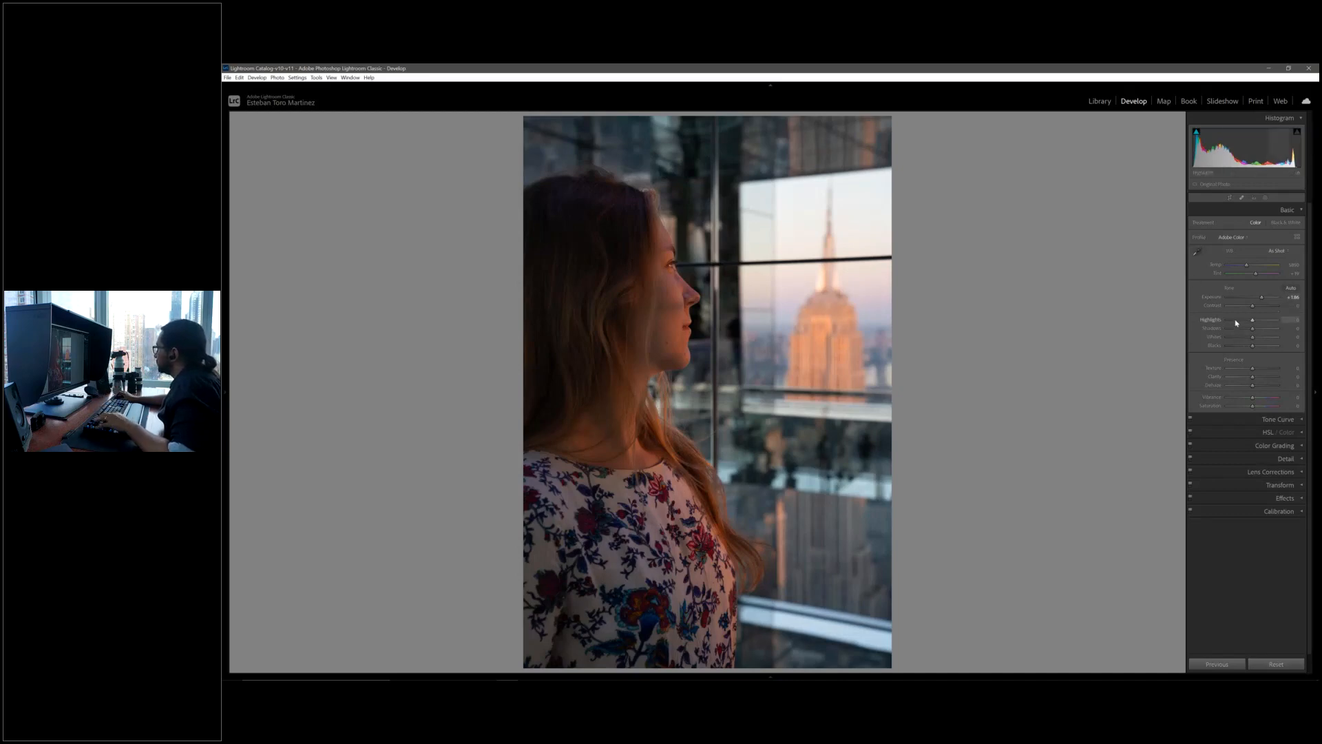
click(1235, 321)
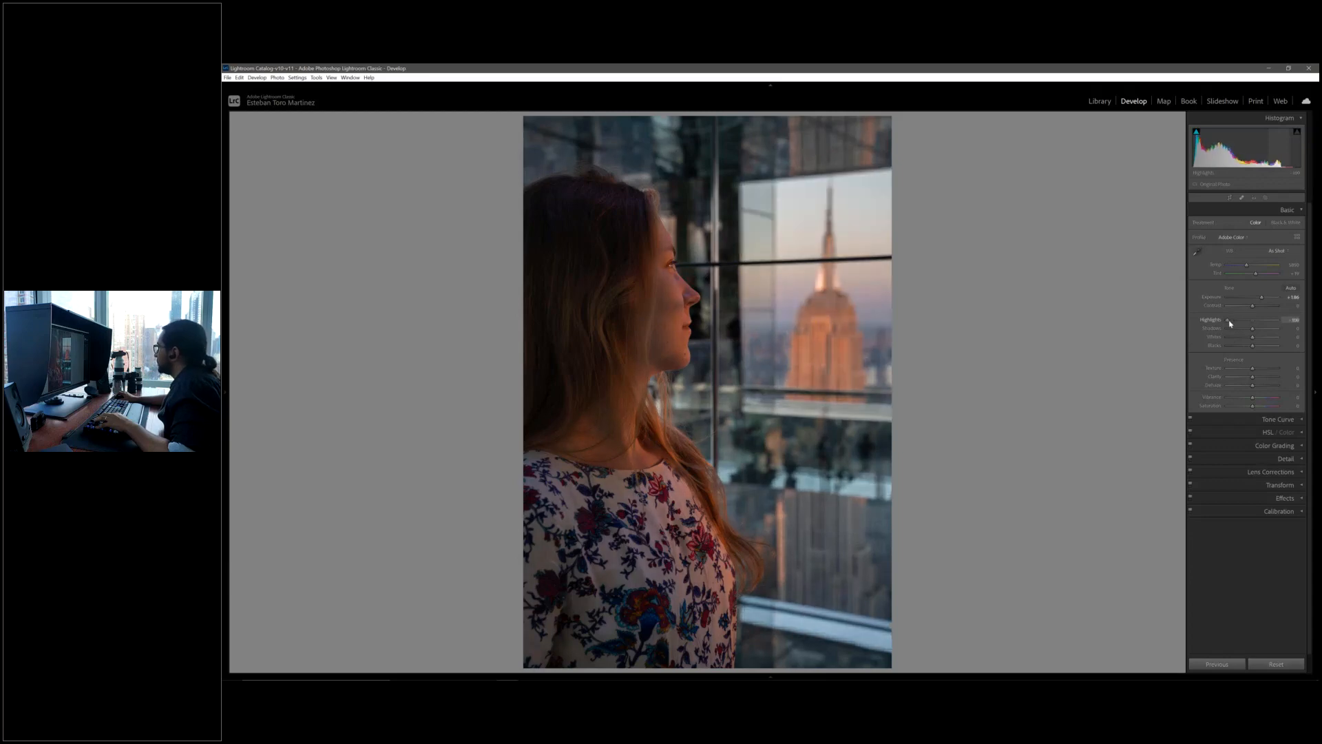
drag(1233, 322, 1276, 333)
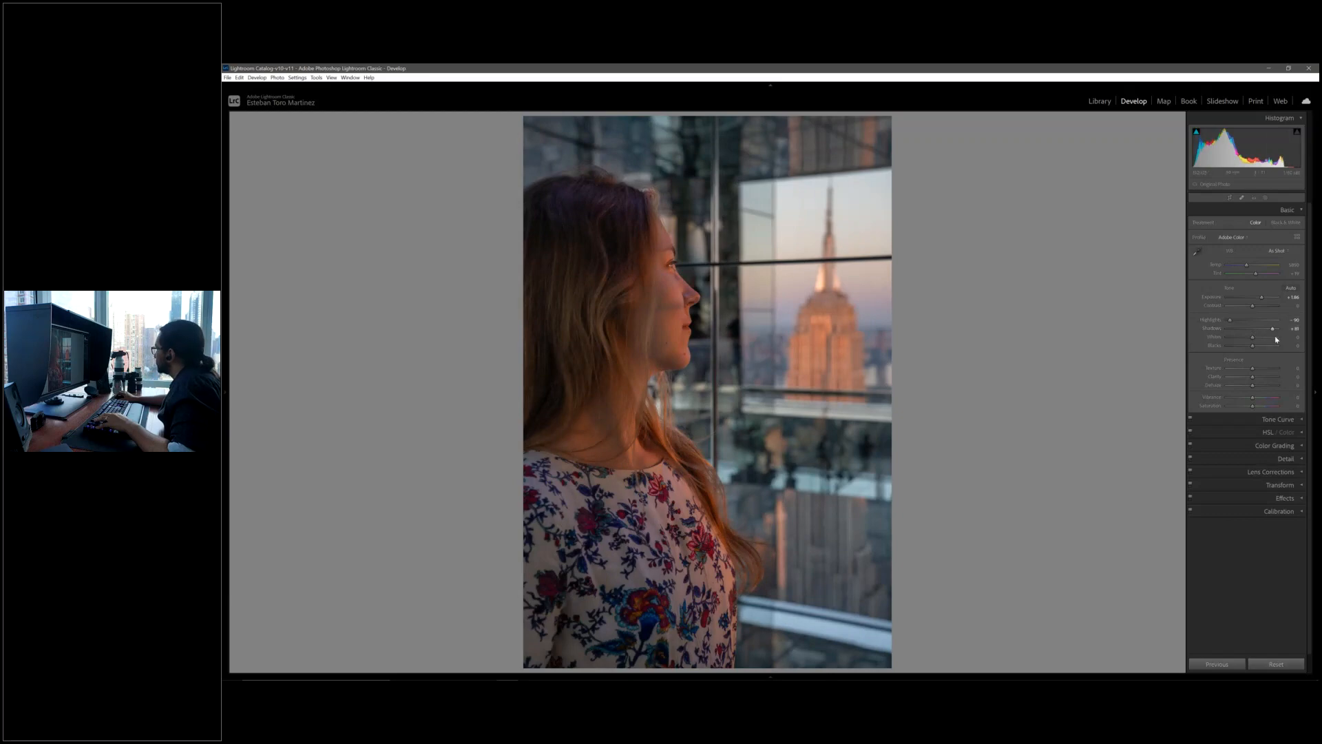
click(1263, 346)
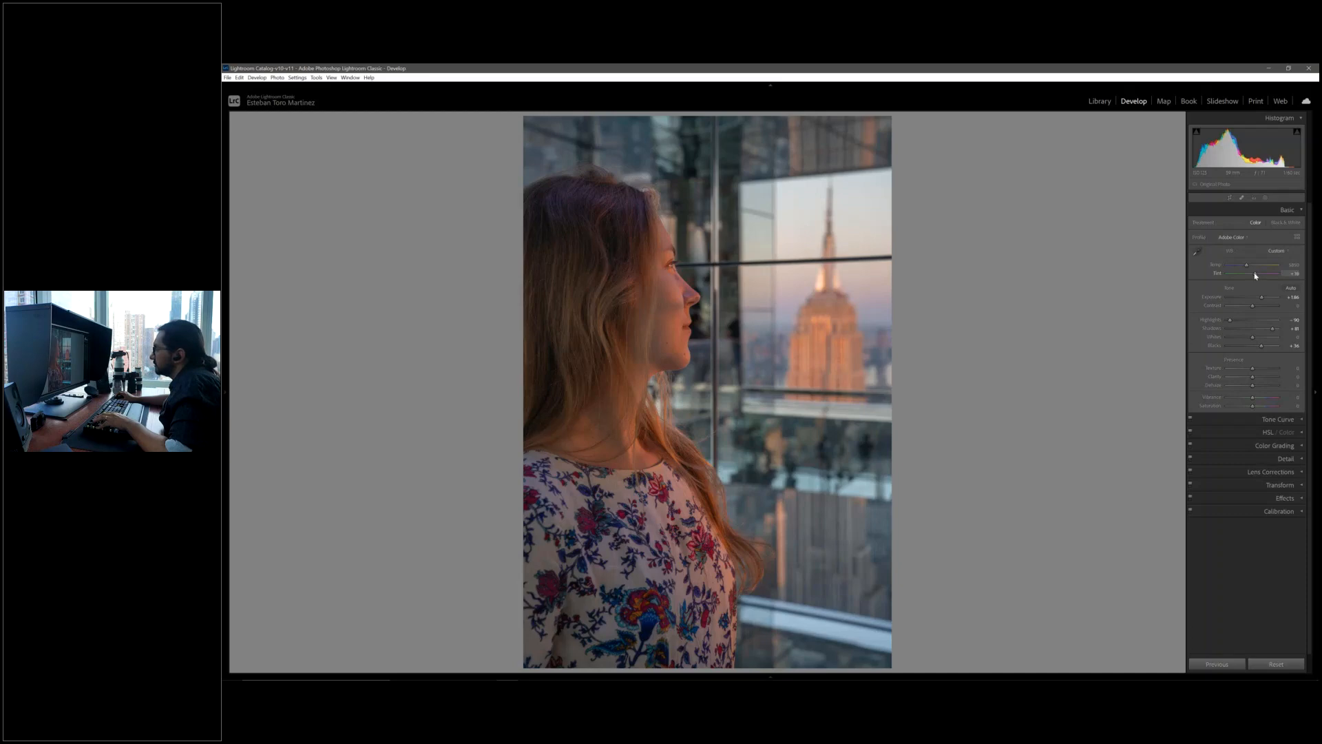
Warm the white balance with a higher Temp, and refine the tone with more Exposure and Contrast and lower Highlights and Whites.
mouse_move(1253, 275)
mouse_down()
mouse_move(1236, 276)
mouse_move(1255, 275)
mouse_up()
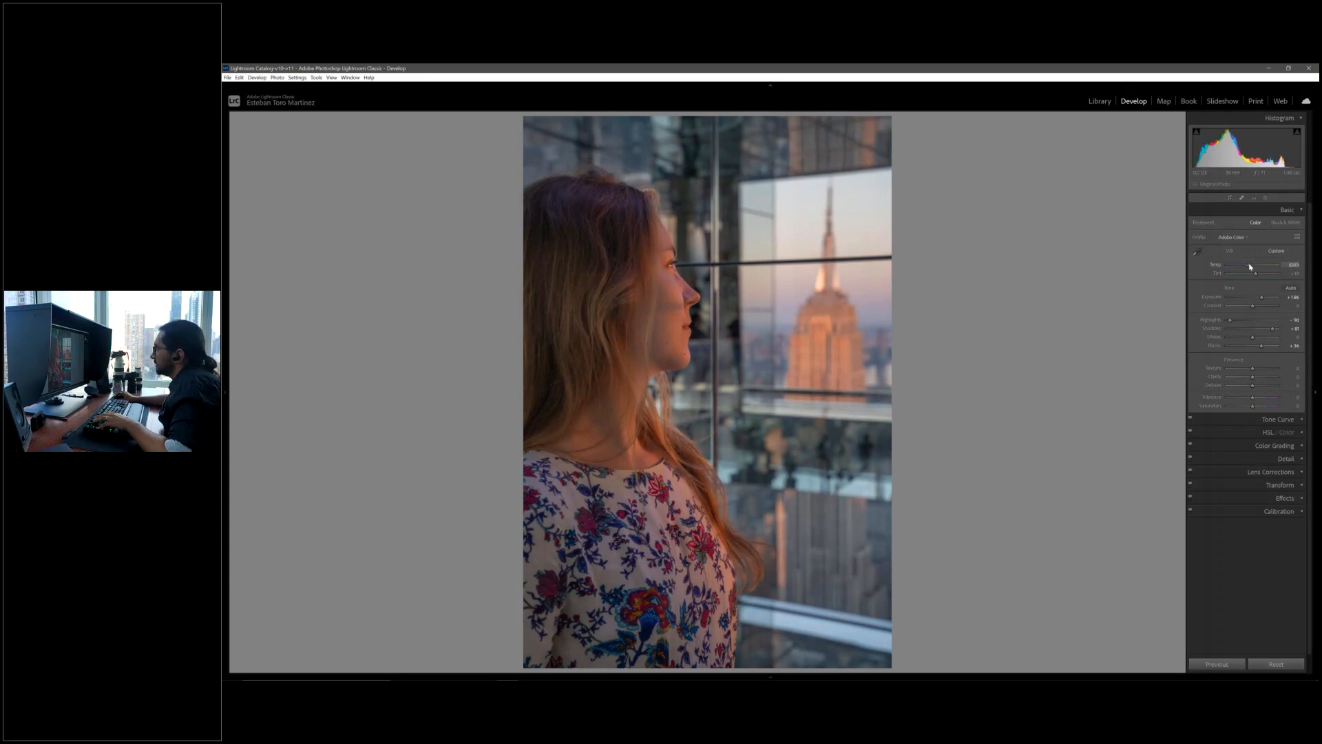
mouse_move(1250, 267)
mouse_down()
mouse_move(1231, 267)
mouse_move(1250, 266)
mouse_up()
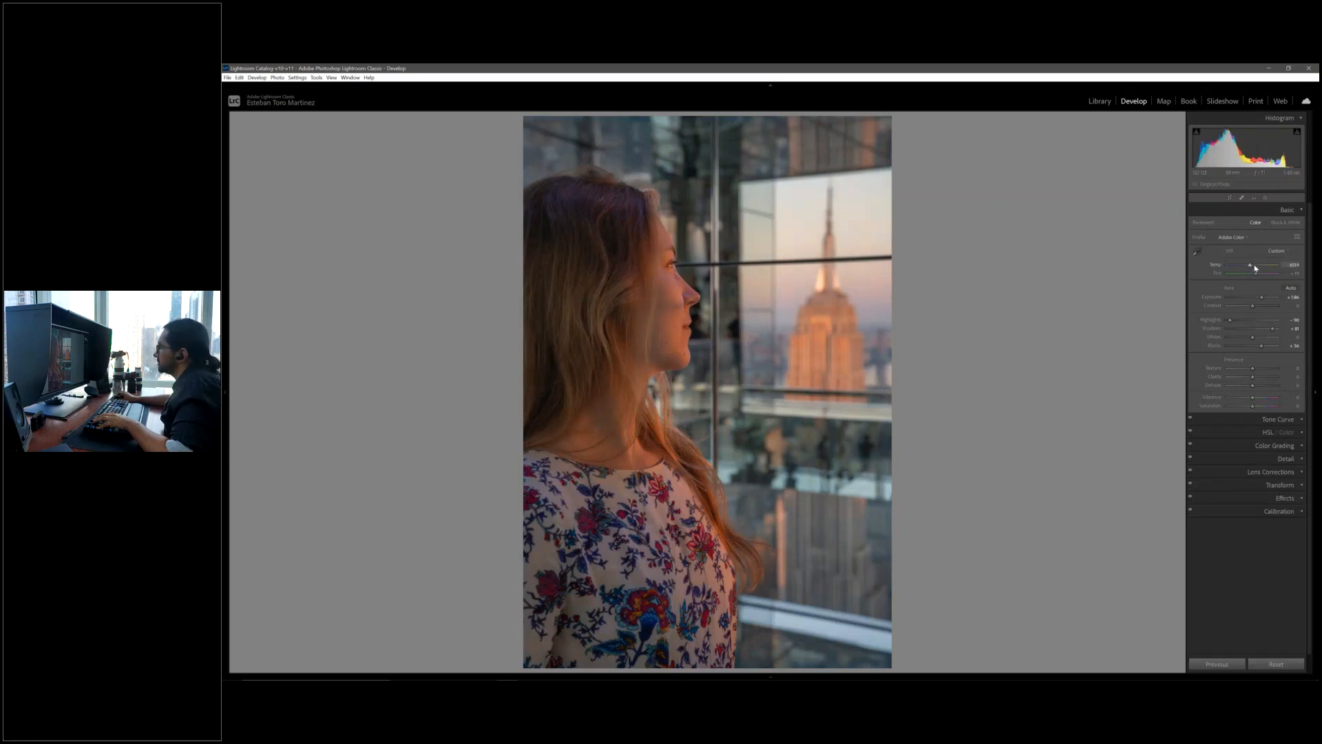
key(Up)
key(Up)
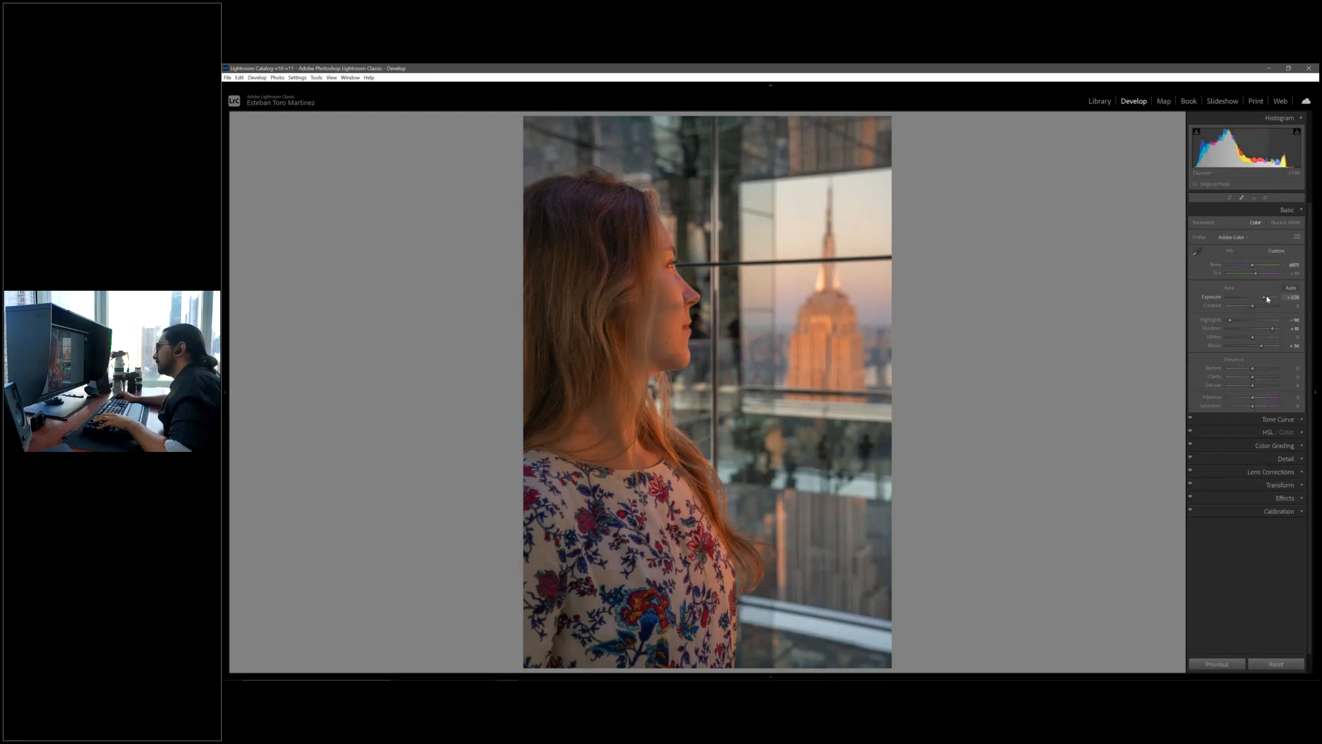
mouse_move(1267, 299)
mouse_down()
mouse_move(1233, 319)
mouse_move(1239, 337)
mouse_move(1256, 306)
mouse_up()
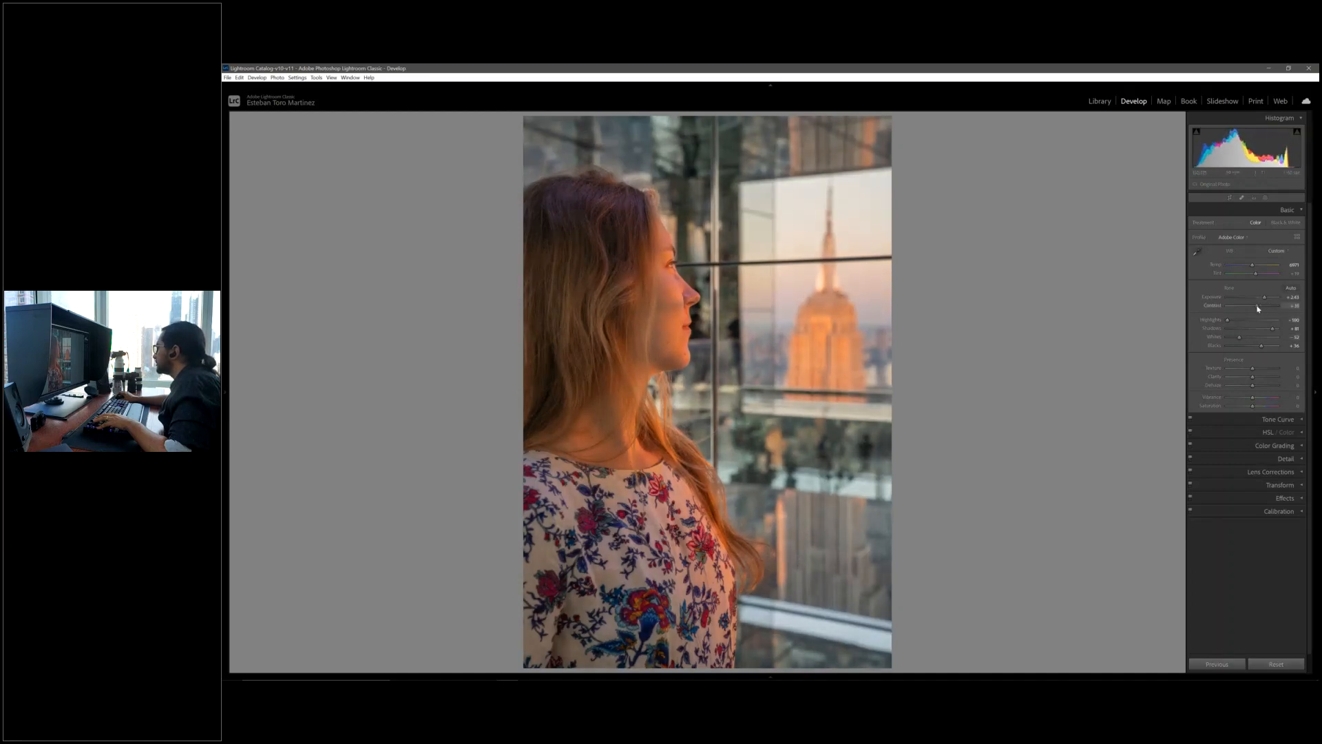
Add a linear gradient mask running from beyond the photo's lower-right edge diagonally up to the woman's neck.
click(1267, 199)
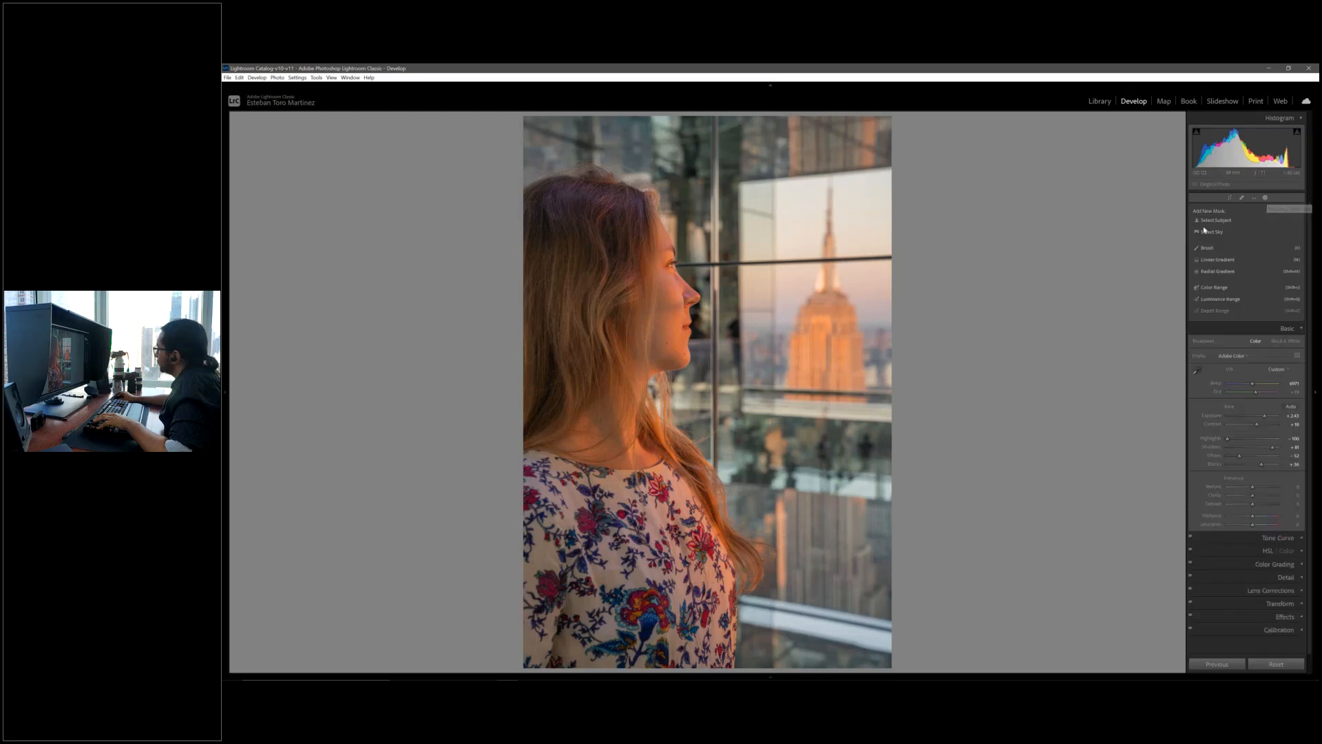
click(1218, 260)
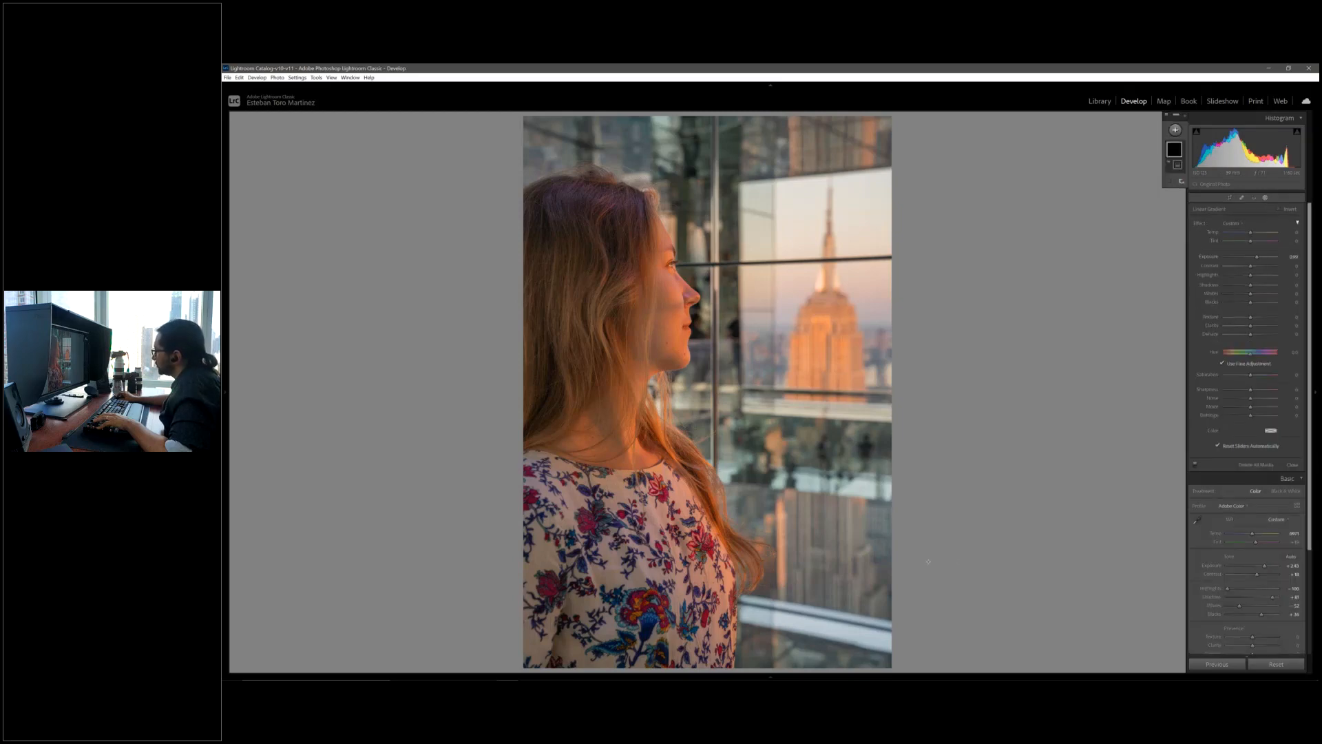
drag(955, 563, 659, 409)
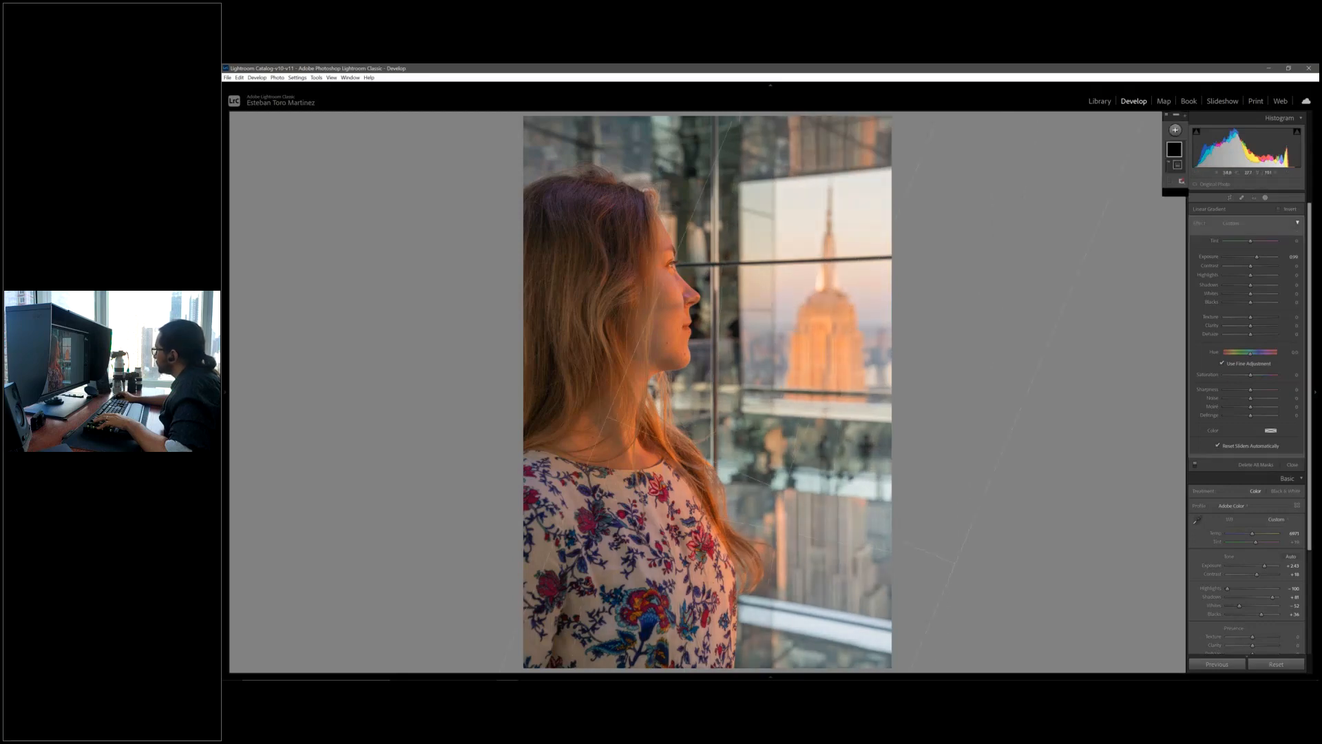
Increase Contrast and Clarity and warm the Temp within the right-side gradient, and close the masking tools.
drag(1250, 266, 1261, 269)
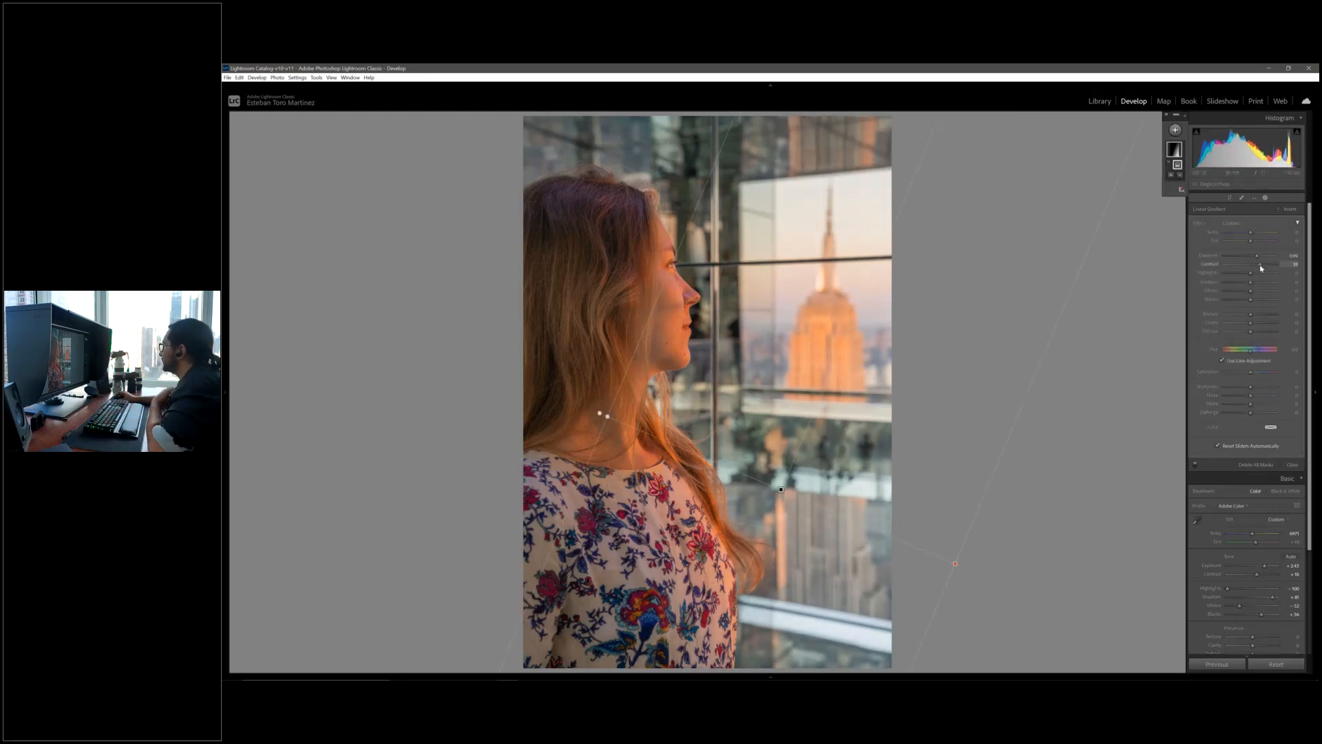
drag(1260, 323, 1267, 294)
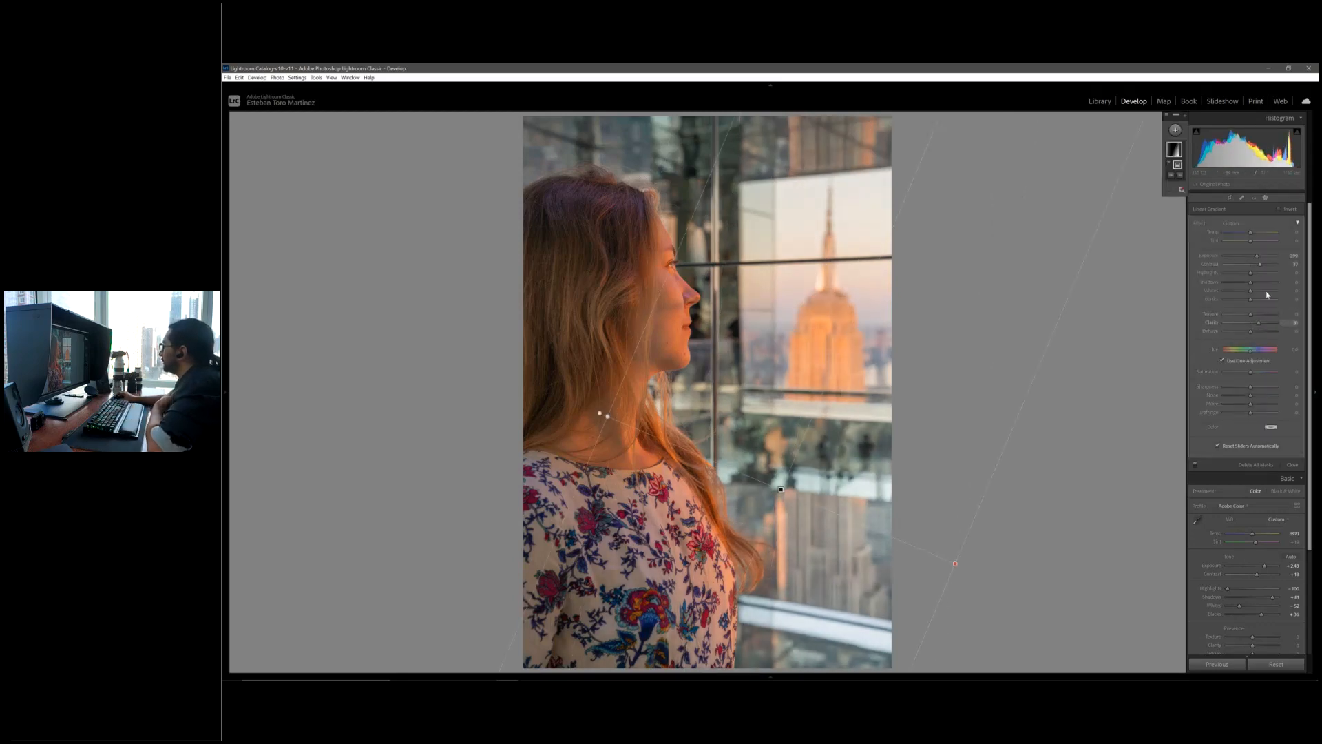
click(1258, 233)
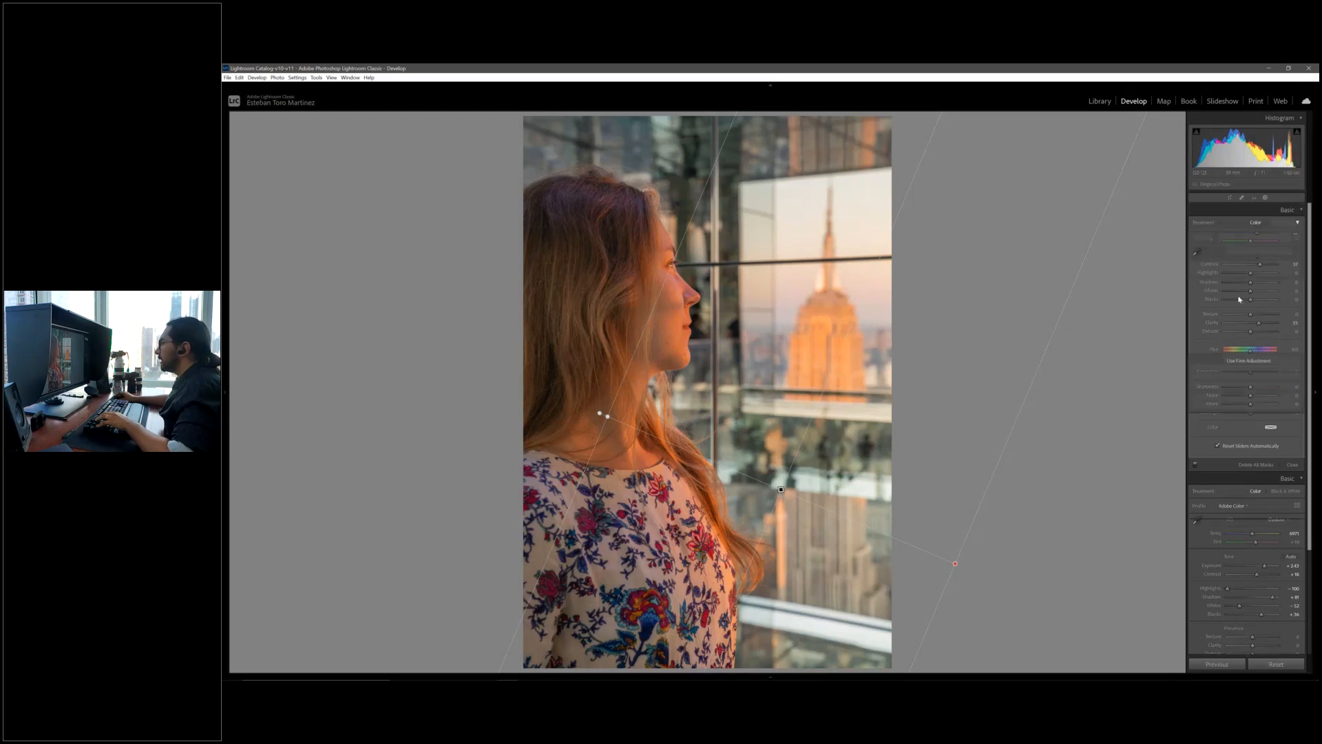
click(1266, 197)
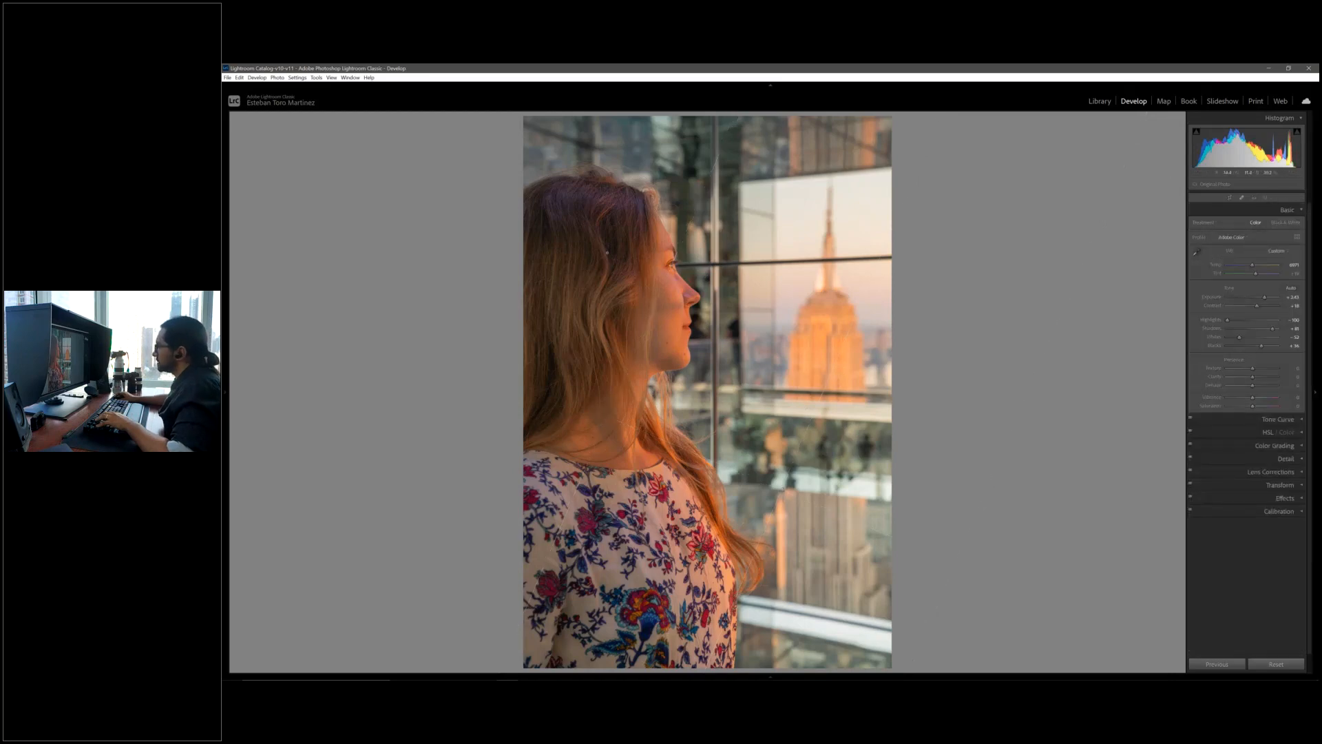
Darken the photo's lower-left corner with a second linear gradient of slightly reduced Exposure, shifted a little down.
click(1266, 198)
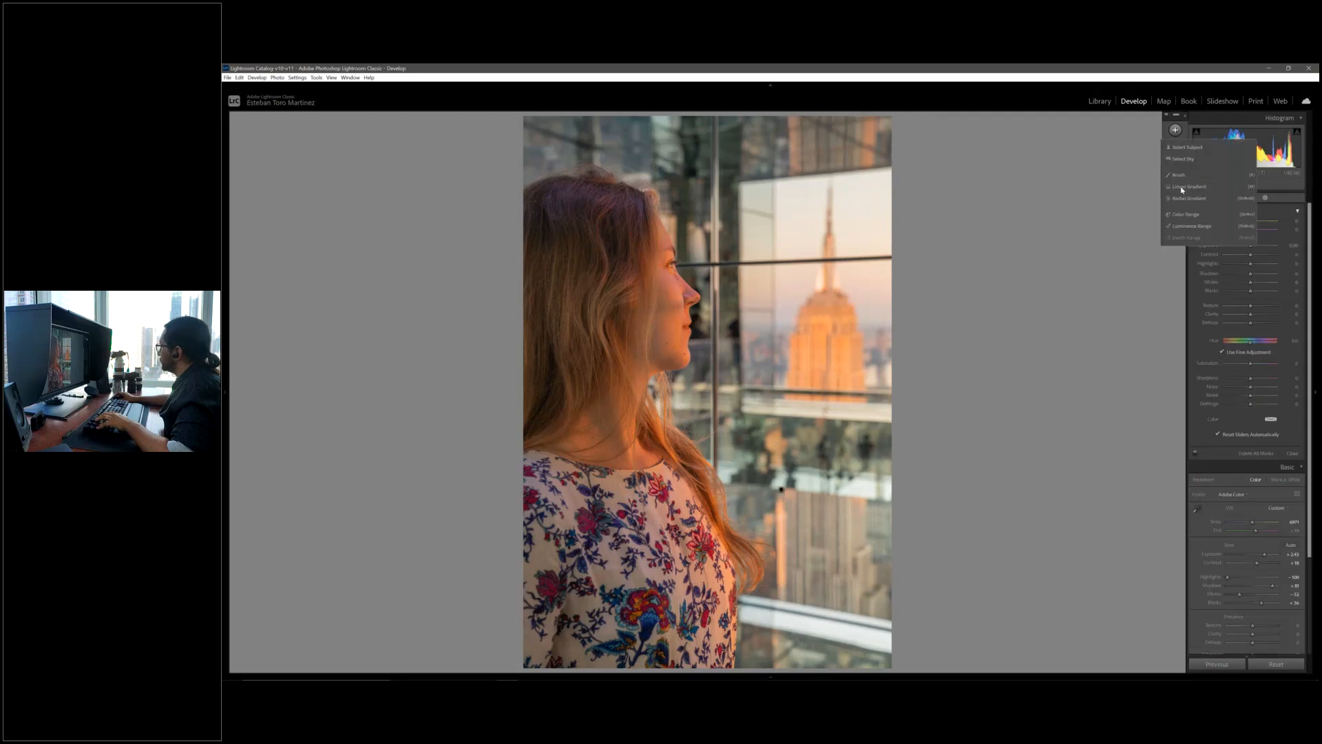
click(1180, 186)
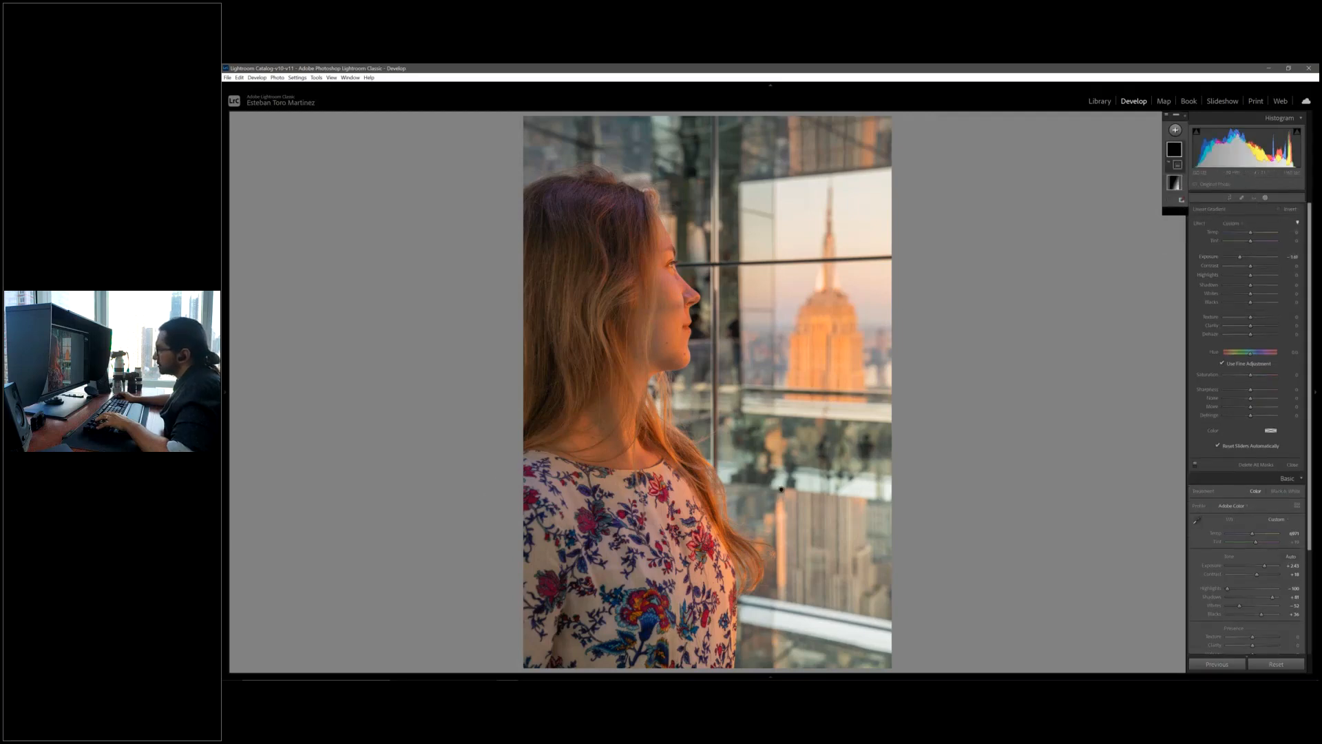
drag(486, 522, 676, 363)
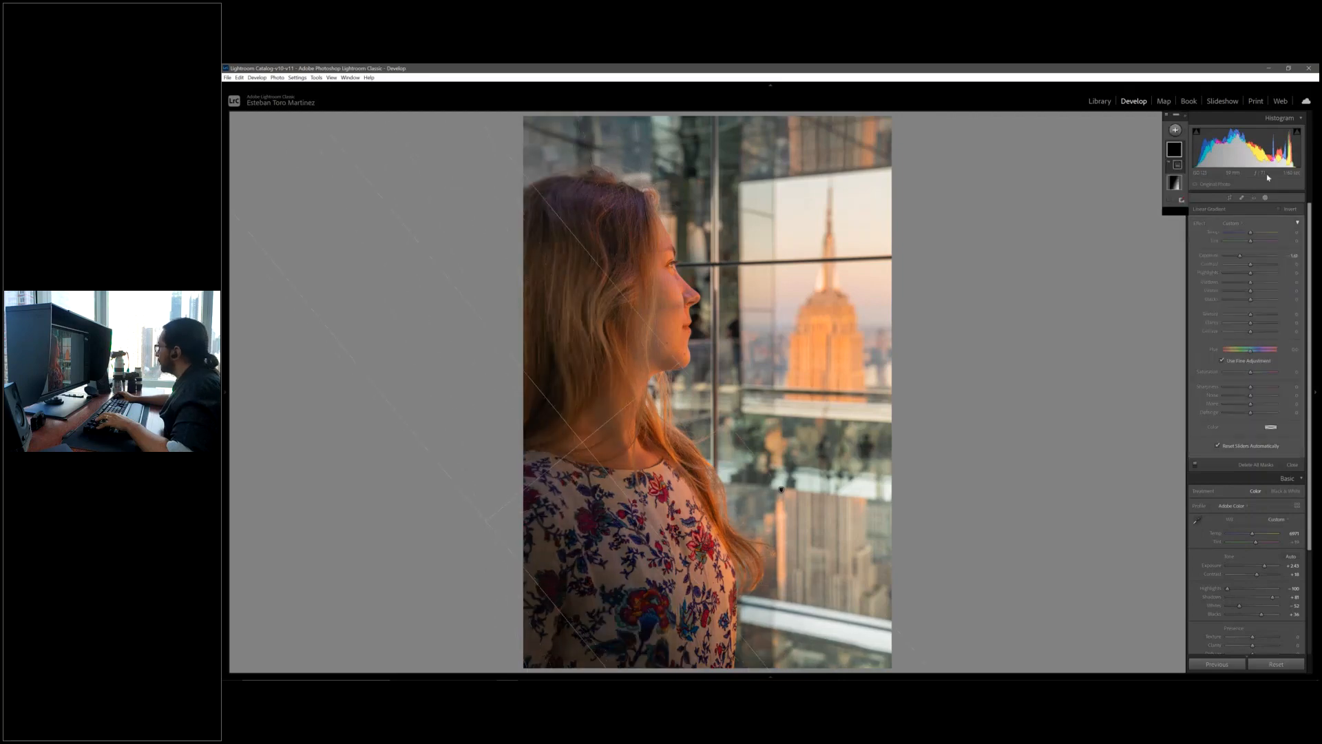
drag(1240, 255, 1247, 256)
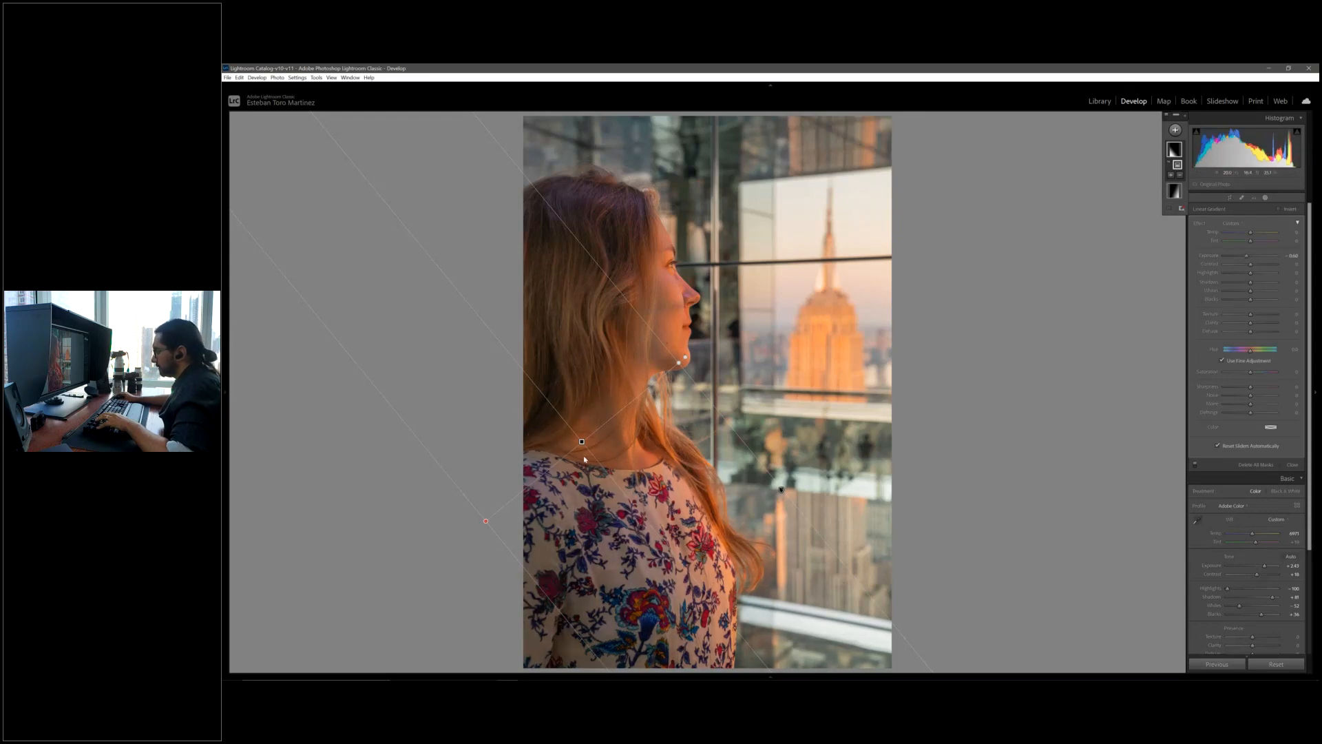
drag(582, 442, 581, 456)
Darken the photo's upper-left corner with another linear gradient of reduced Exposure, and slightly lower the whole photo's Exposure.
click(1176, 130)
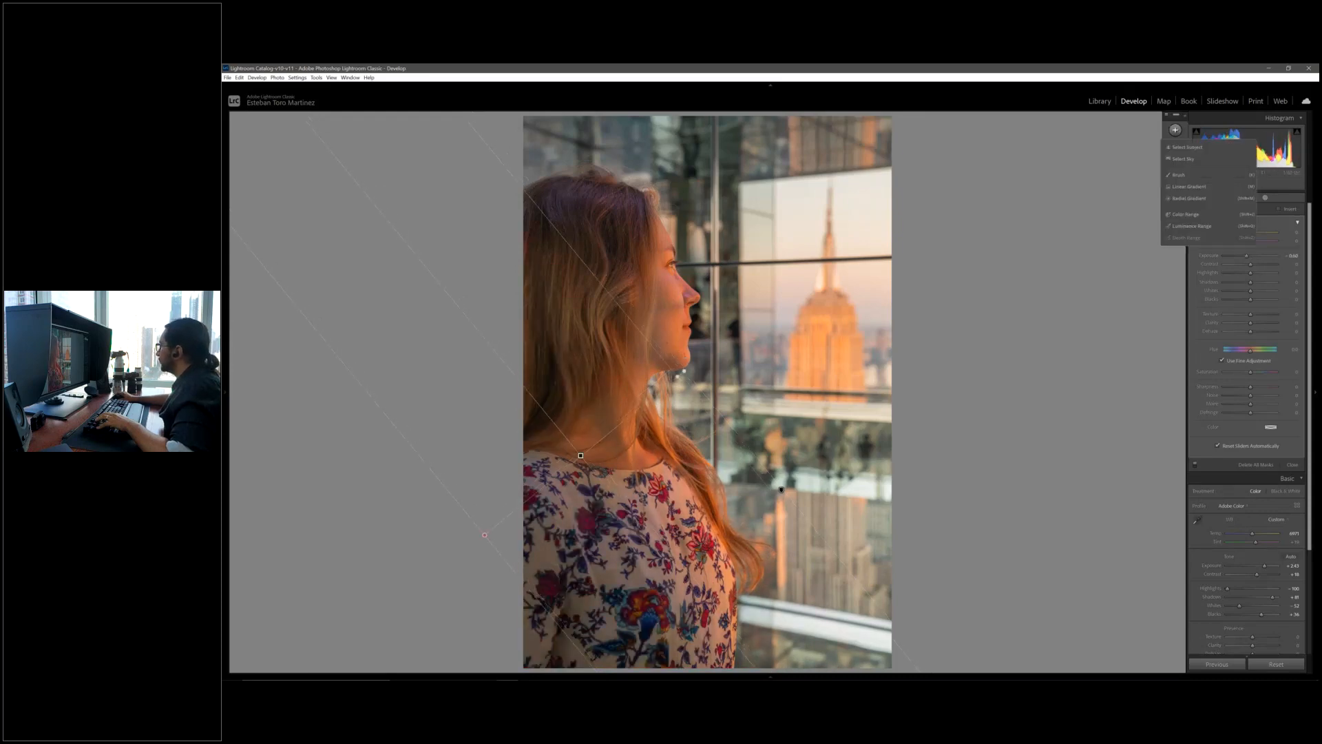
click(1189, 187)
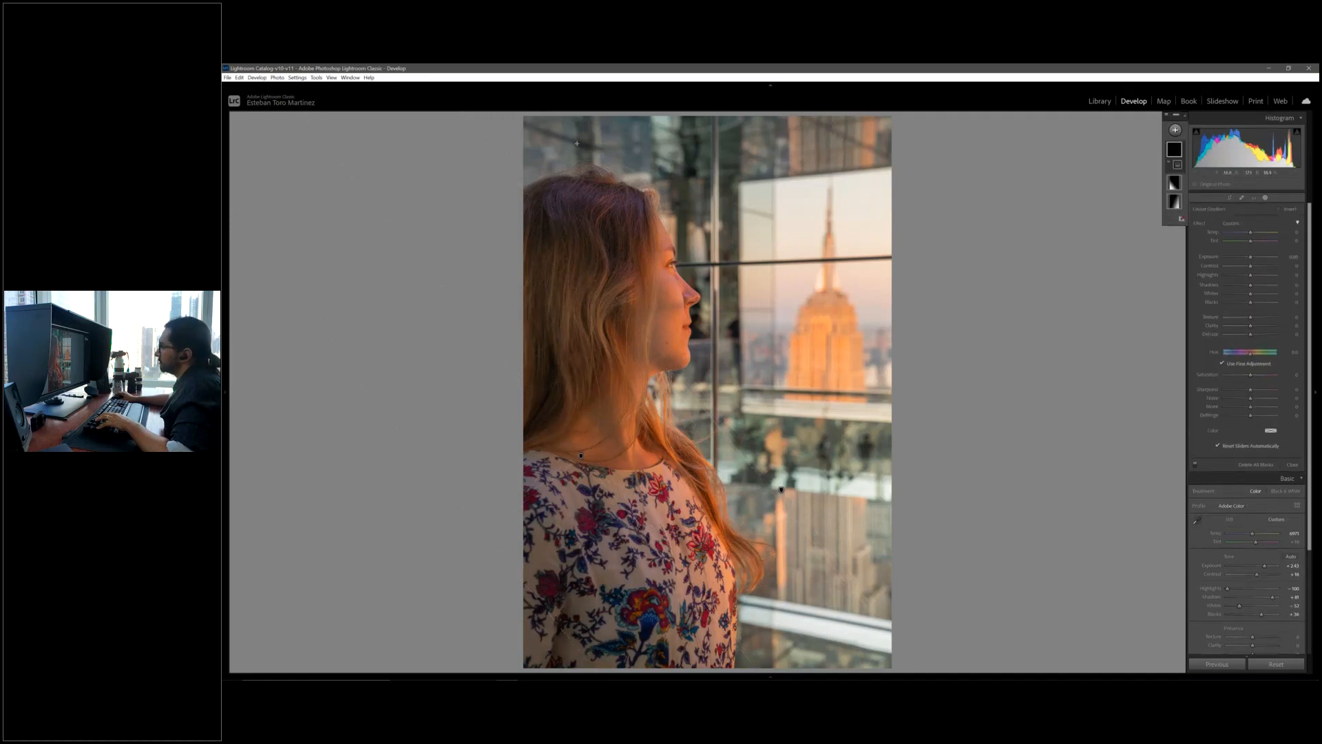
drag(577, 143, 690, 288)
drag(1250, 257, 1245, 257)
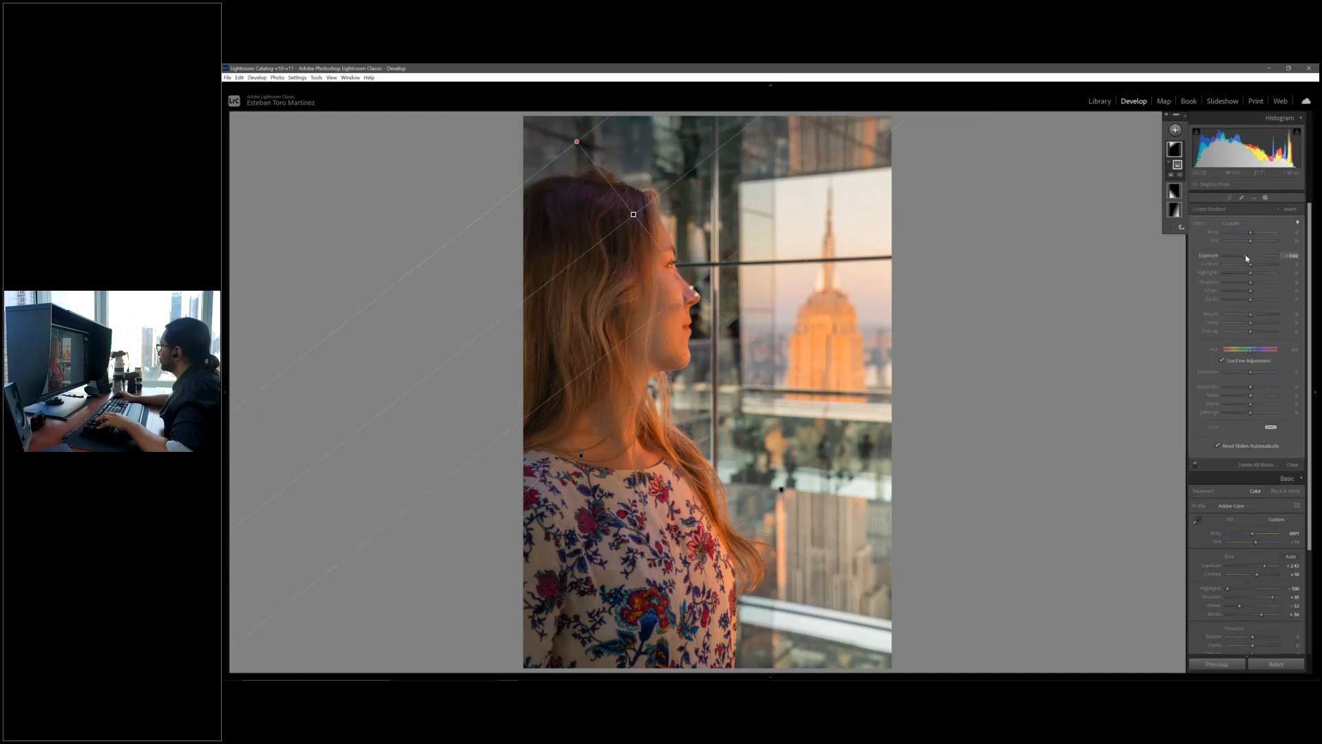
click(1265, 198)
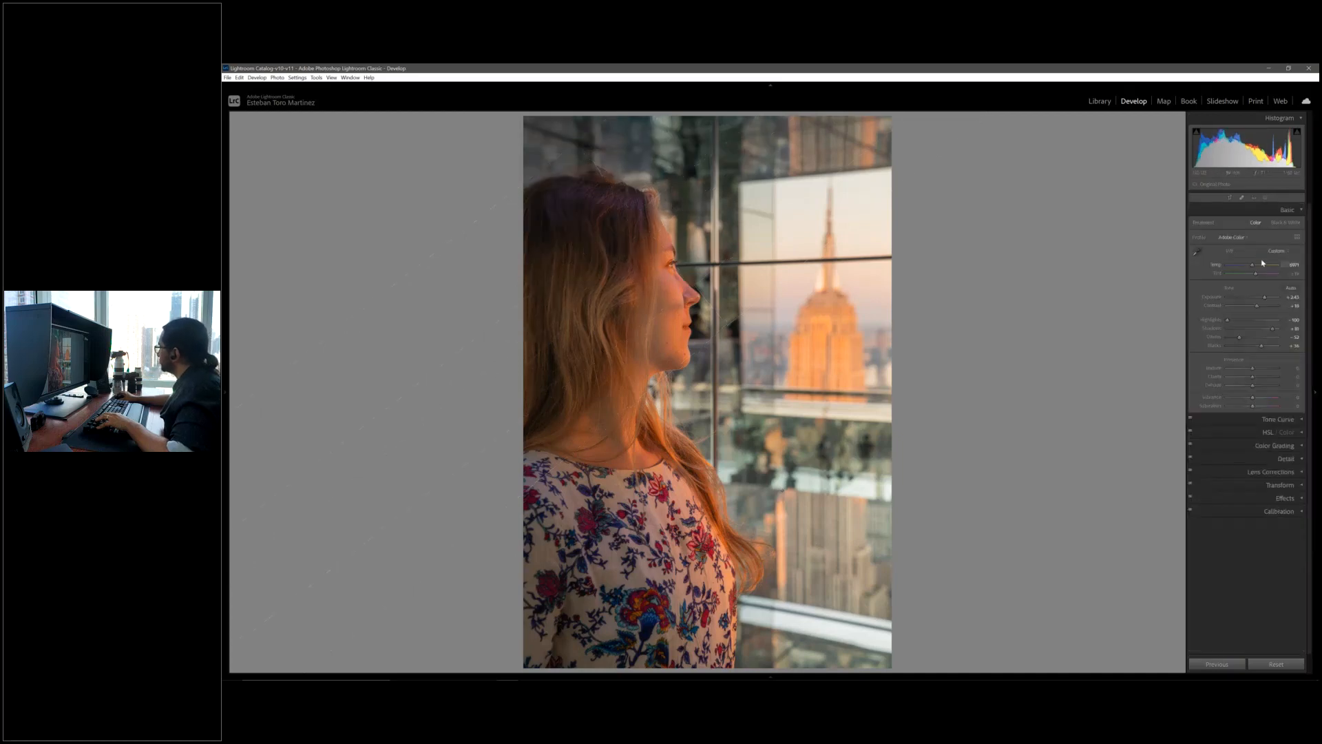
drag(1264, 301, 1265, 299)
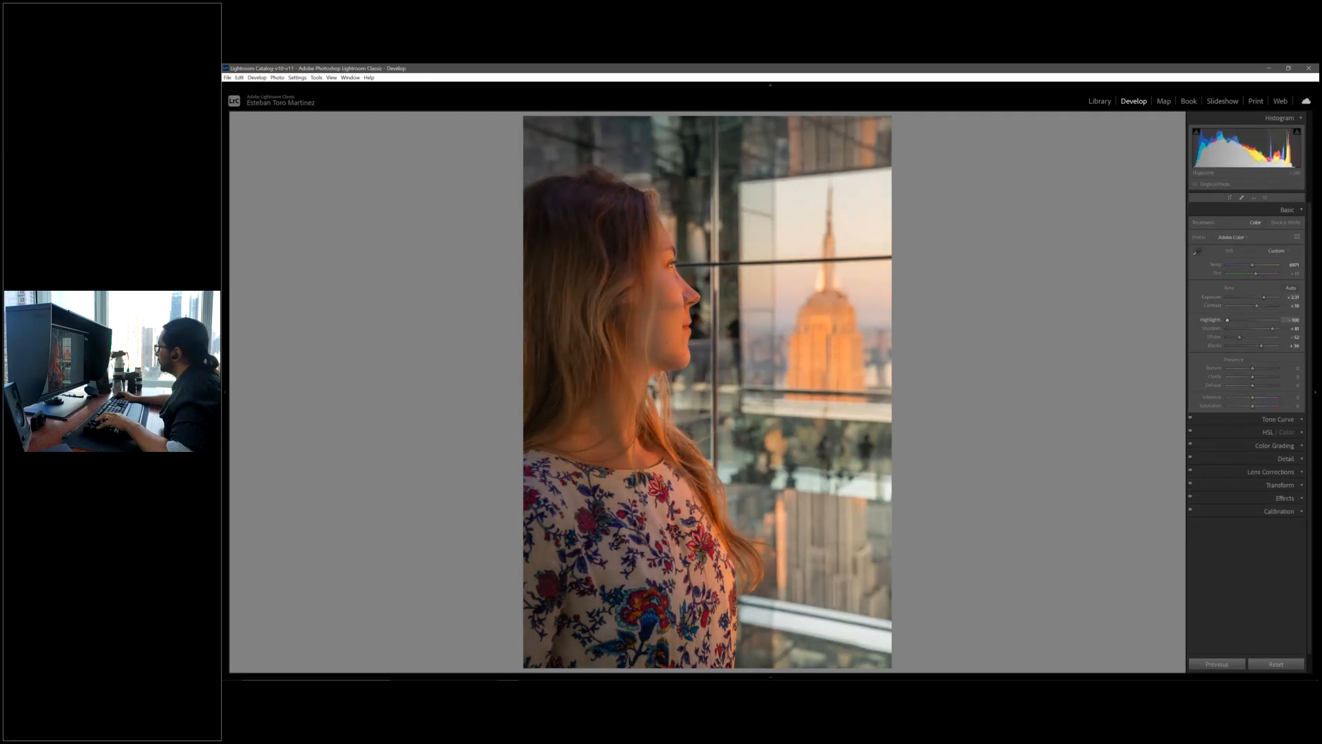
Paint a new brush mask over the window with the Empire State Building and lower its Exposure slightly.
click(1264, 198)
click(1175, 130)
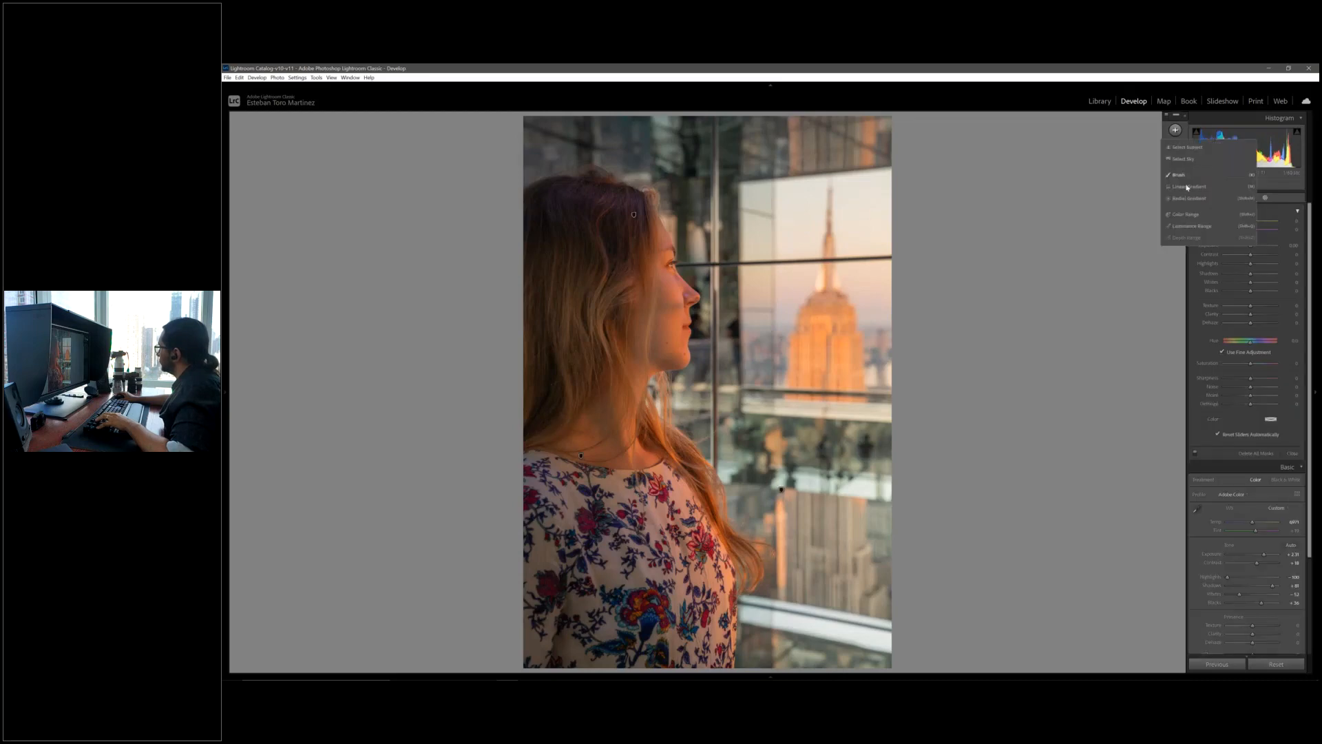
click(1187, 176)
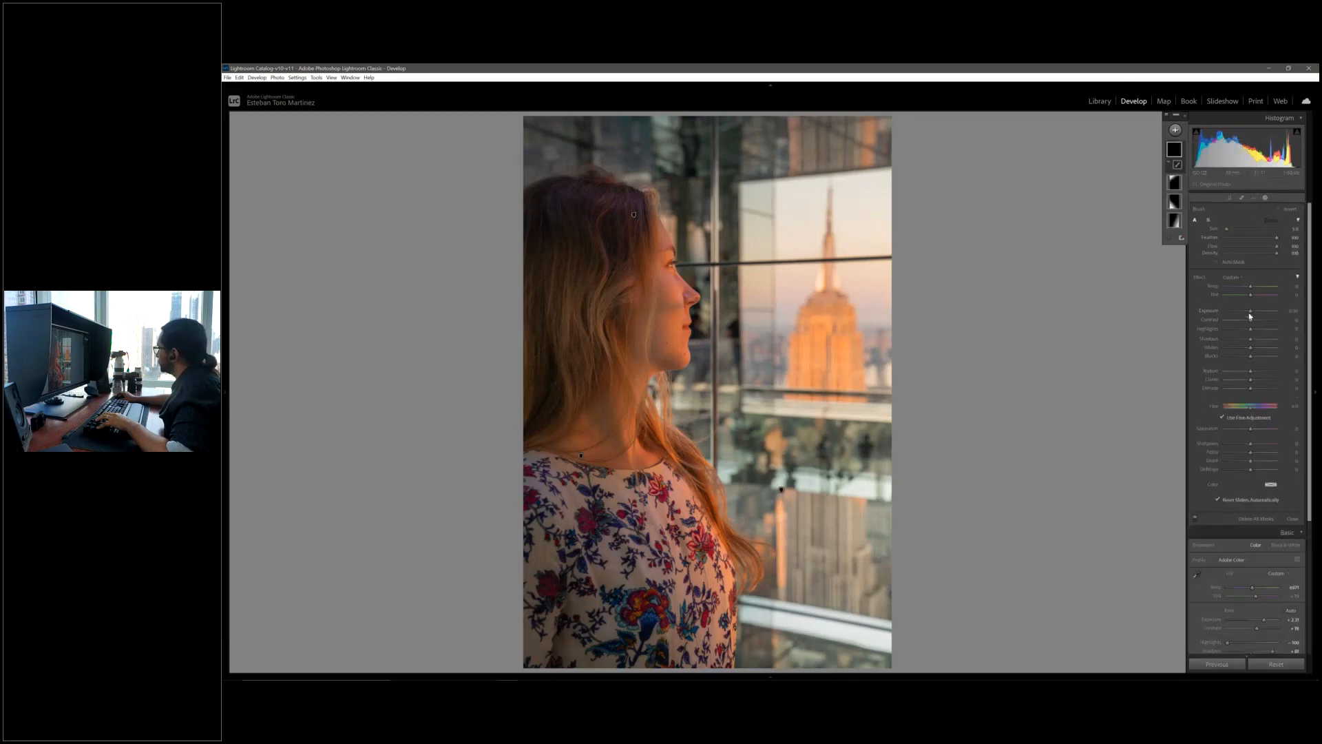
drag(1251, 310, 1243, 311)
scroll(787, 263, up, 4)
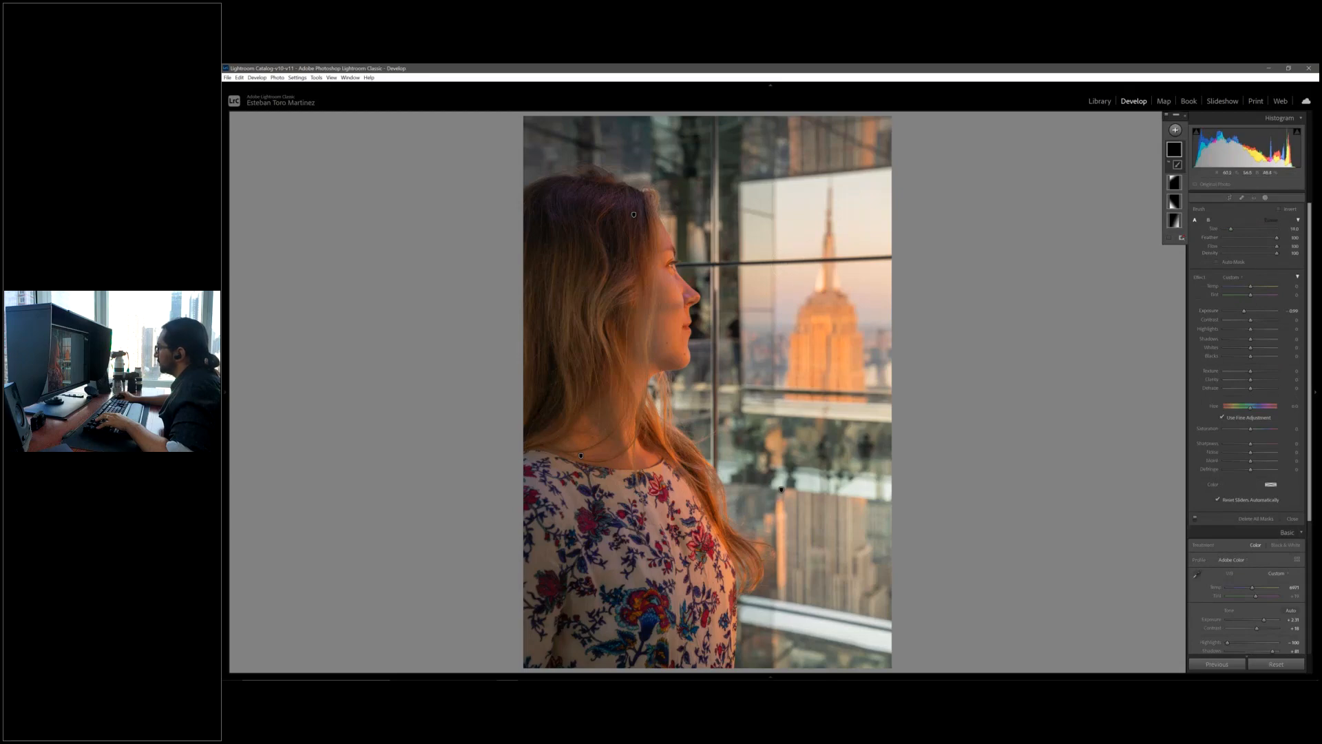
mouse_move(783, 265)
mouse_down()
mouse_move(829, 269)
mouse_move(798, 347)
mouse_move(854, 362)
mouse_move(831, 318)
mouse_move(851, 253)
mouse_move(798, 215)
mouse_move(807, 187)
mouse_move(878, 241)
mouse_move(883, 327)
mouse_up()
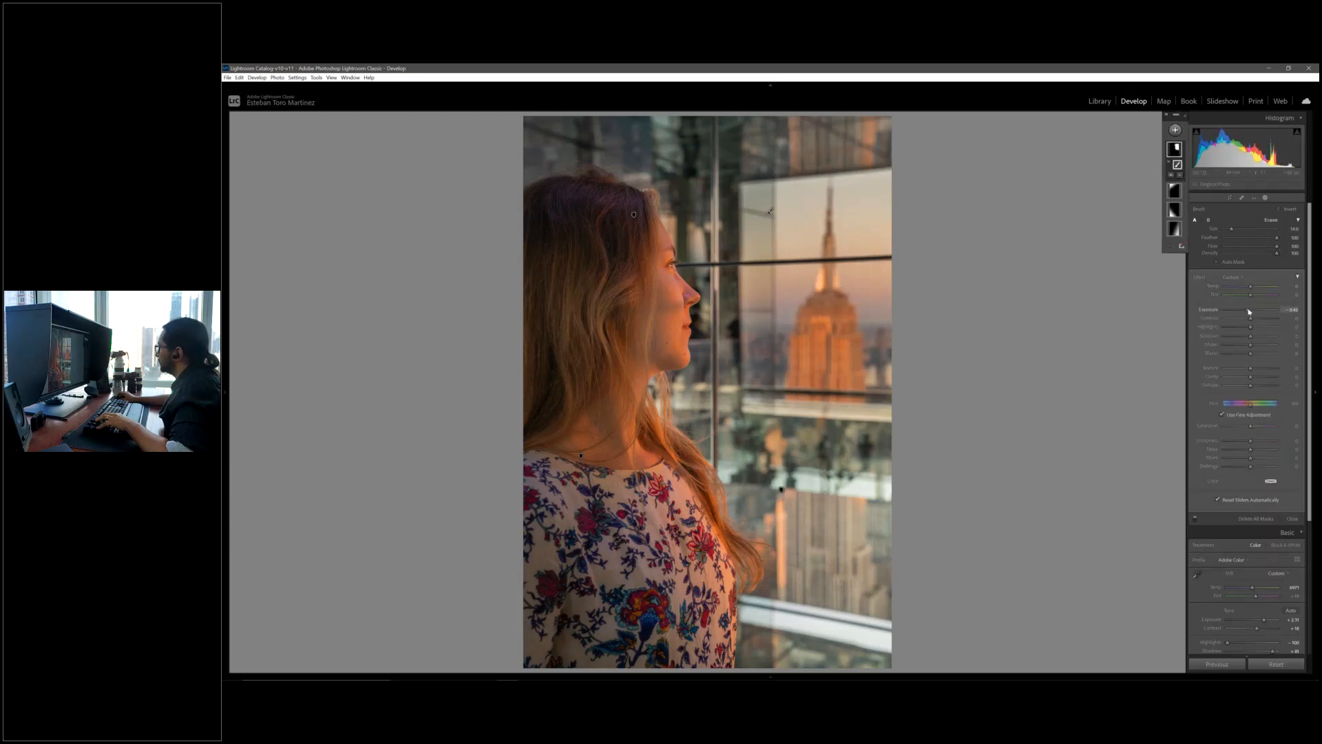
drag(1243, 311, 1250, 312)
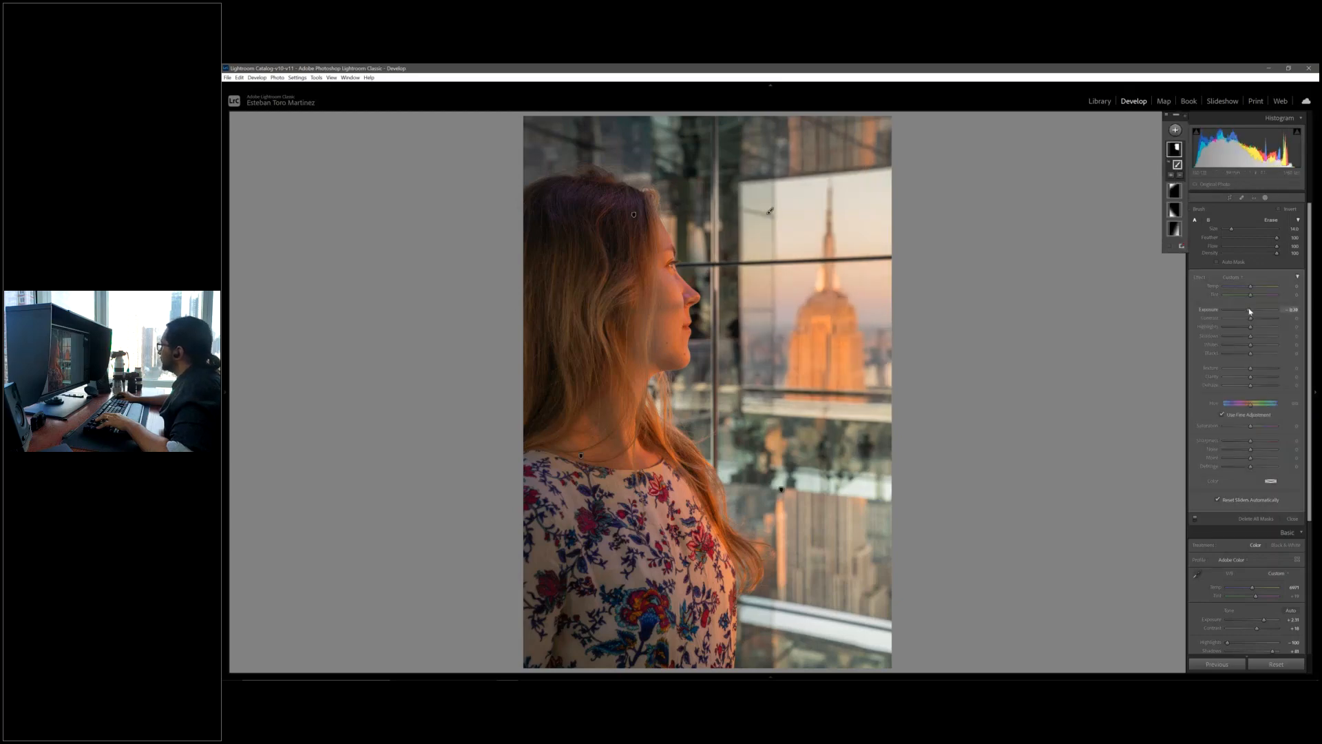
Compare the edited portrait with its original version by switching the side-by-side before/after view on and off.
click(223, 301)
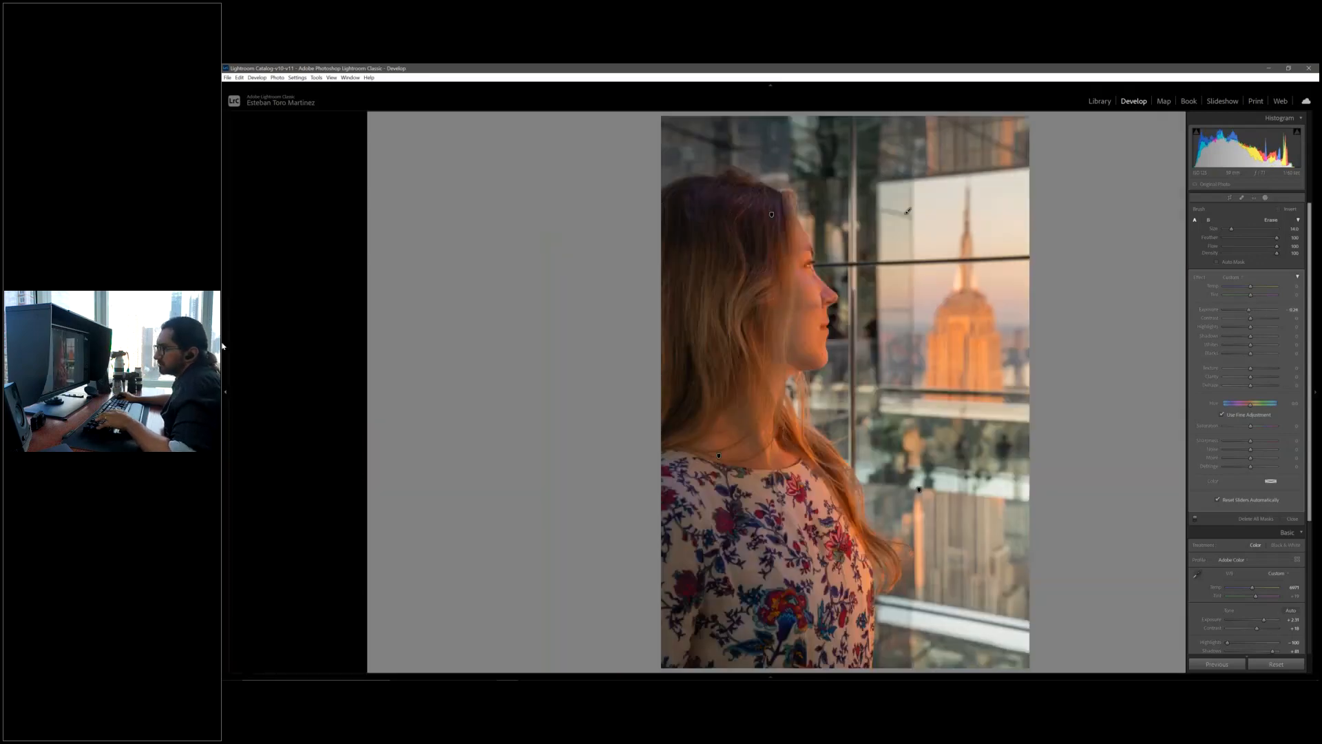
key(y)
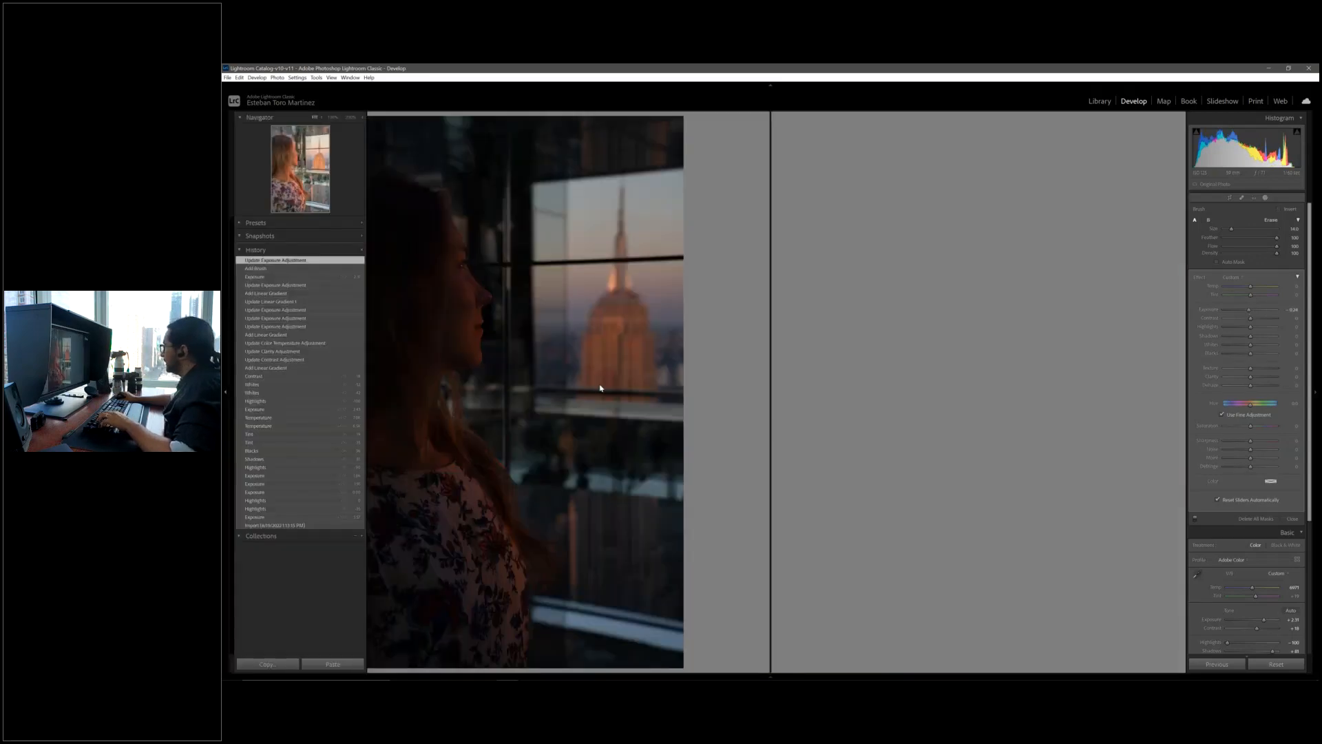
key(y)
key(Tab)
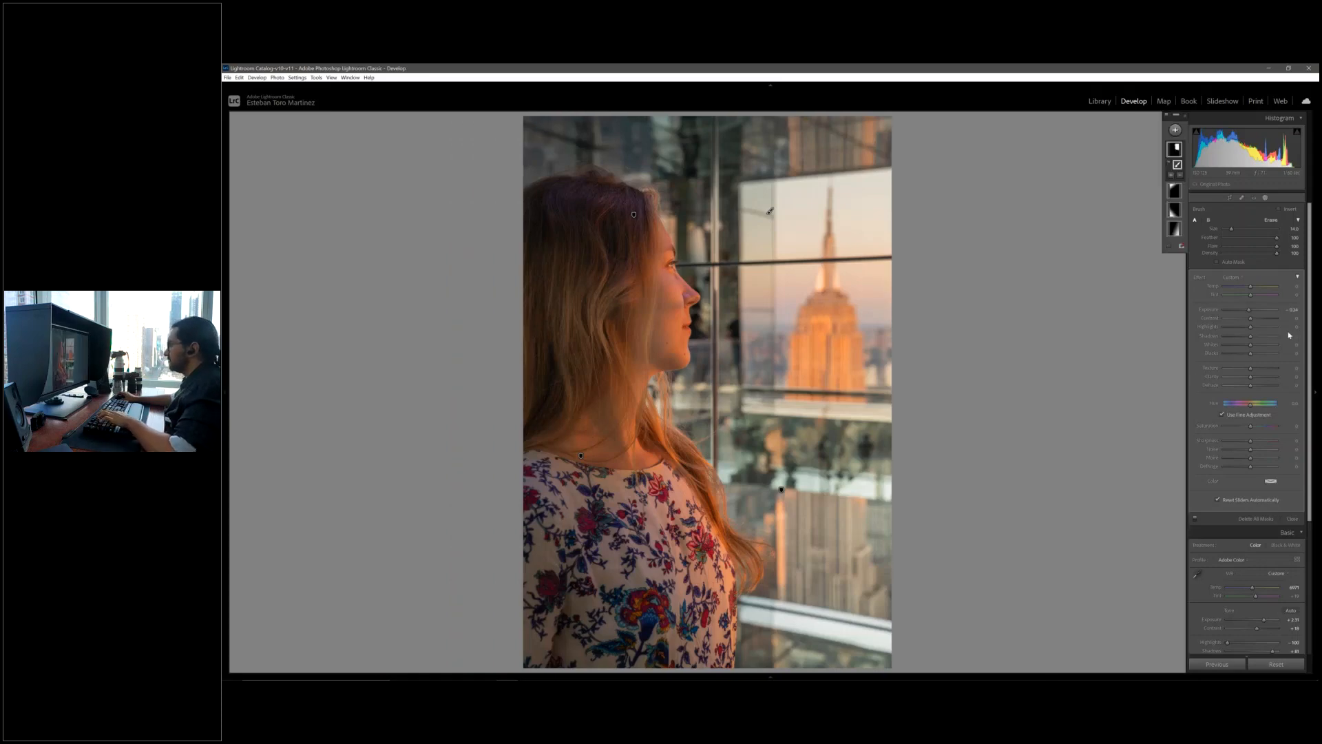
key(y)
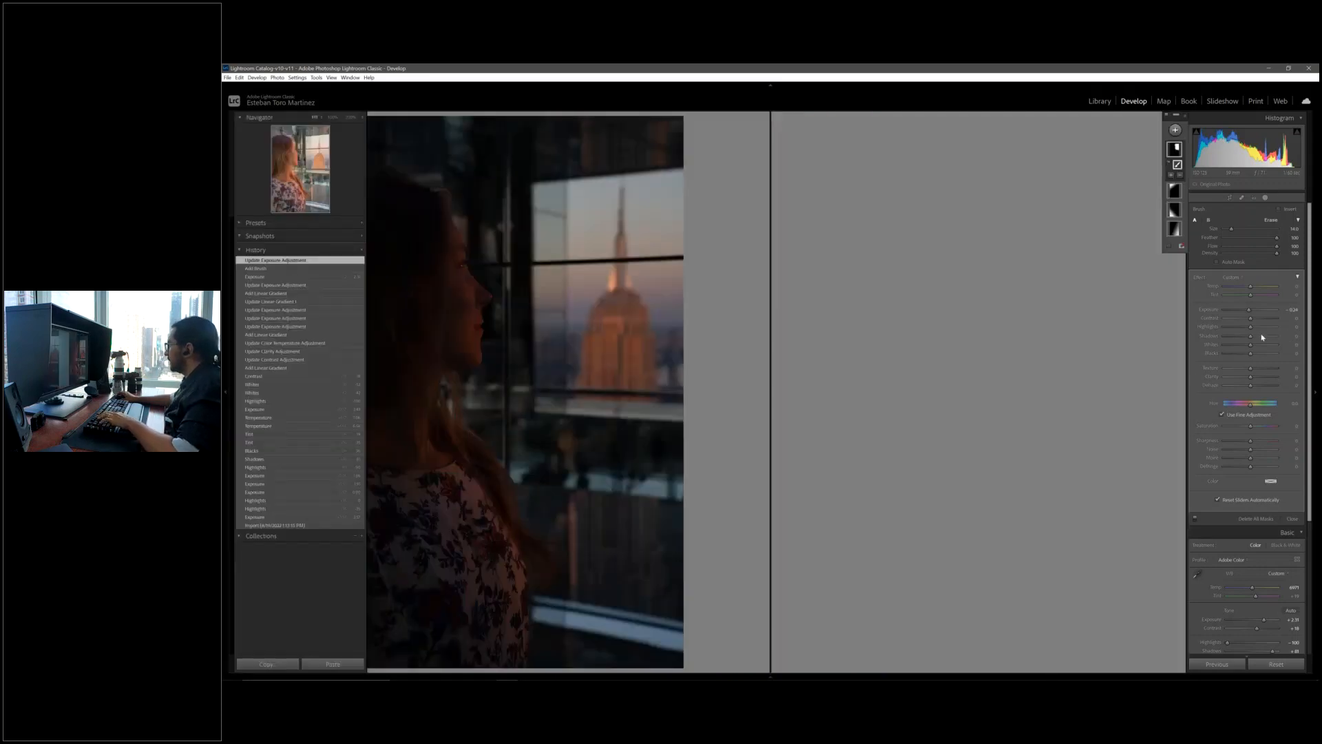
key(y)
key(y)
key(y)
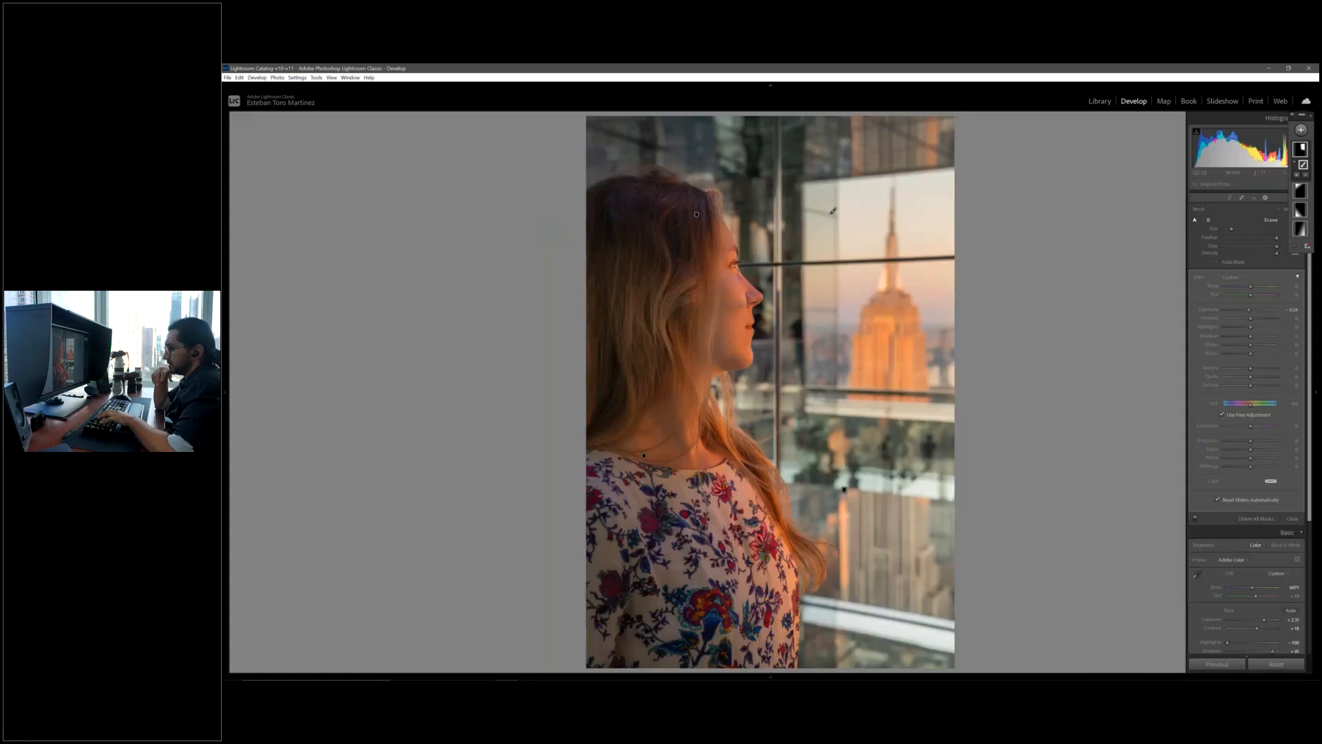
key(y)
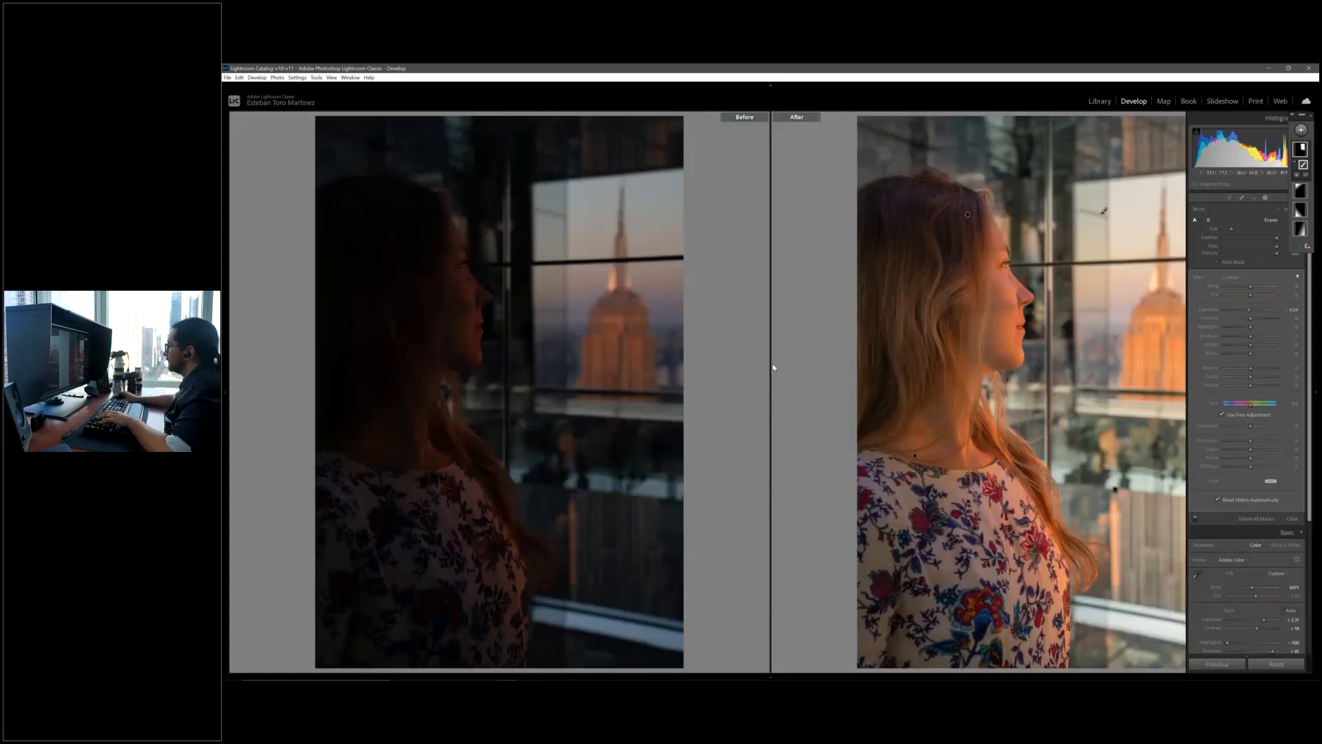
Close the masking tools and hide the side panels to examine the before and after versions at a larger size.
key(Tab)
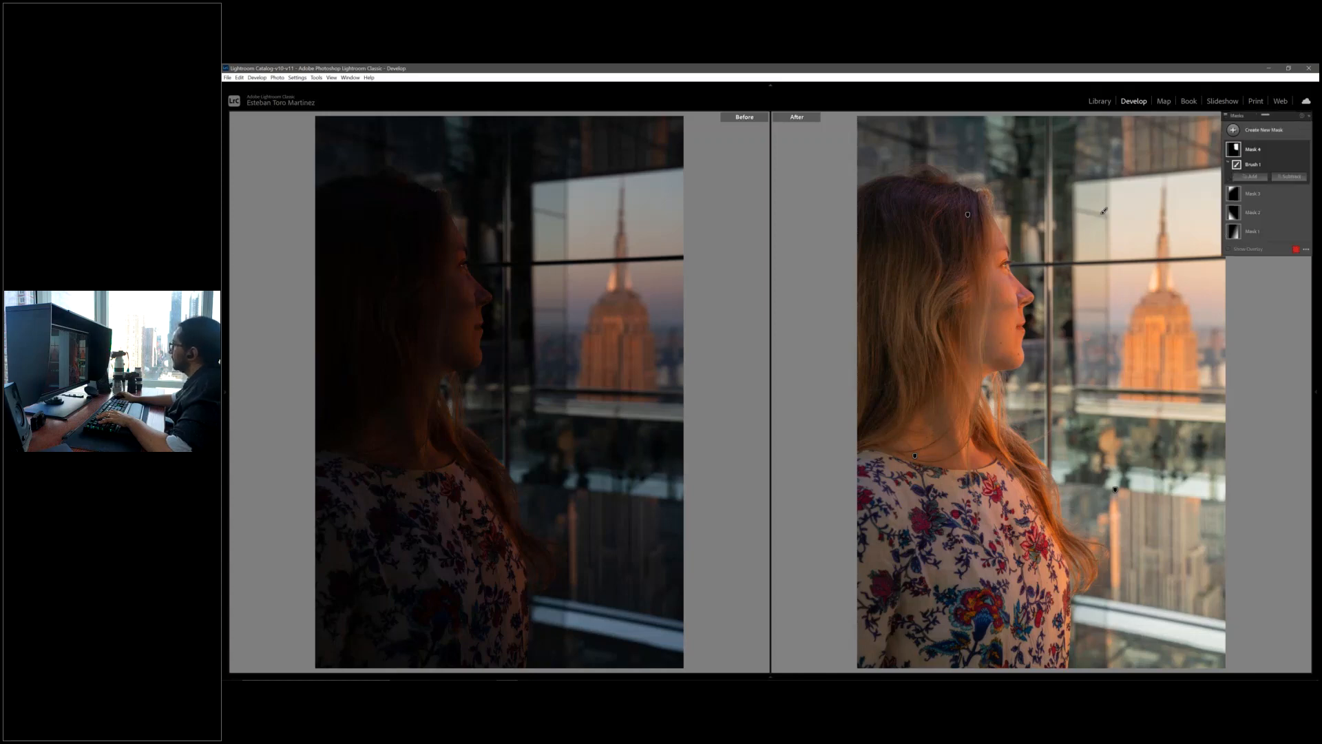
key(shift+w)
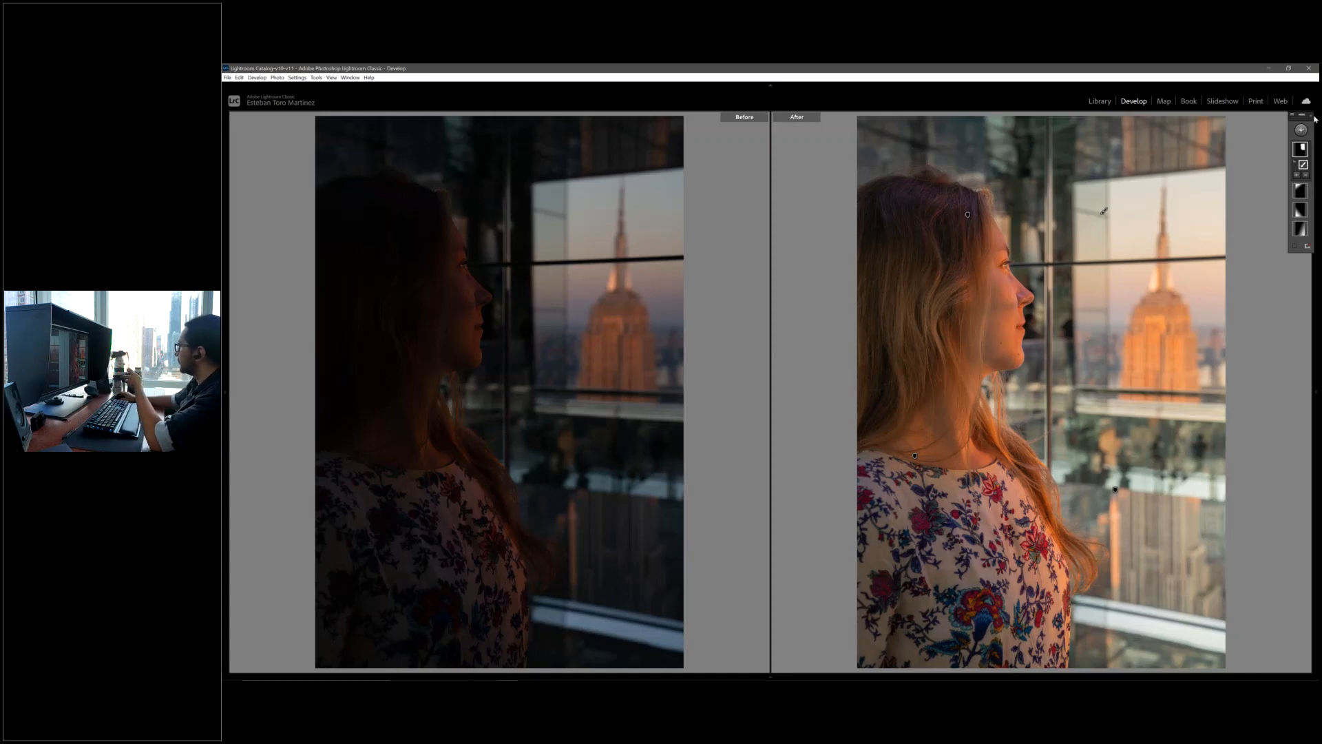
mouse_move(1313, 180)
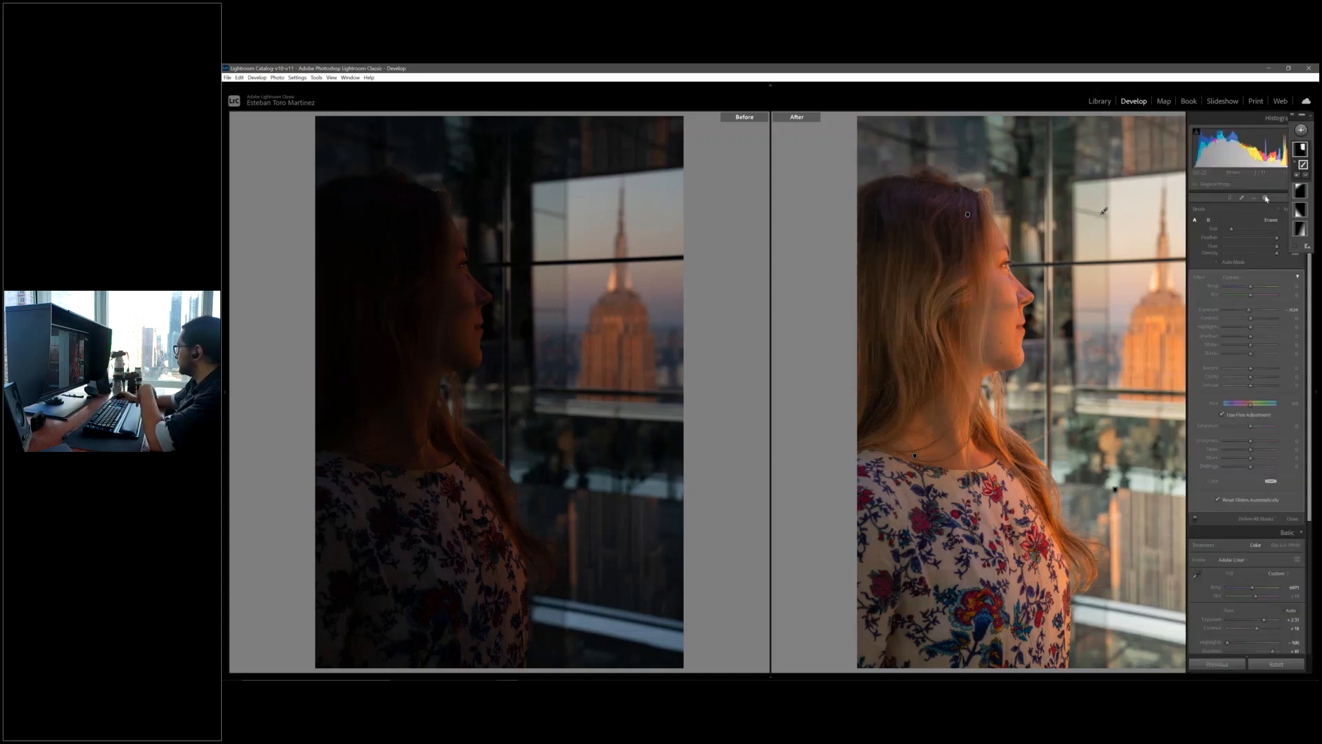
click(1266, 199)
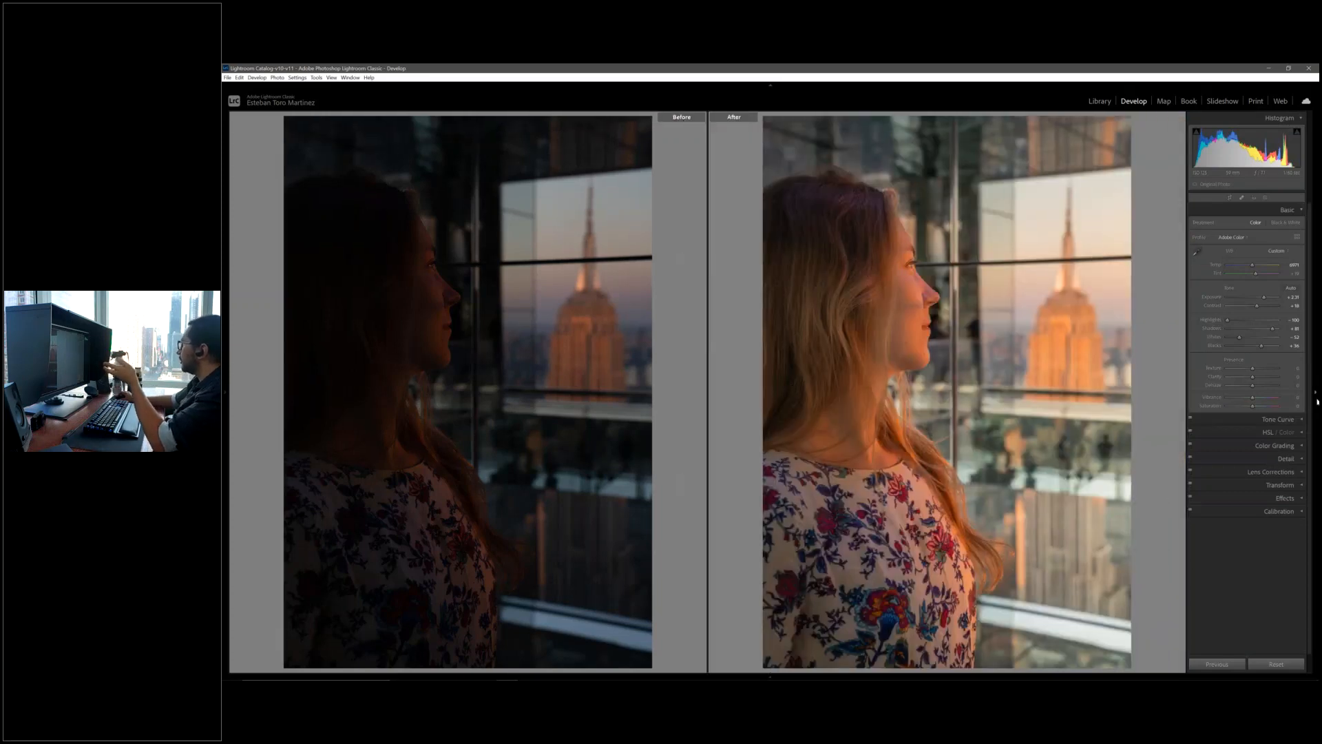
click(1316, 393)
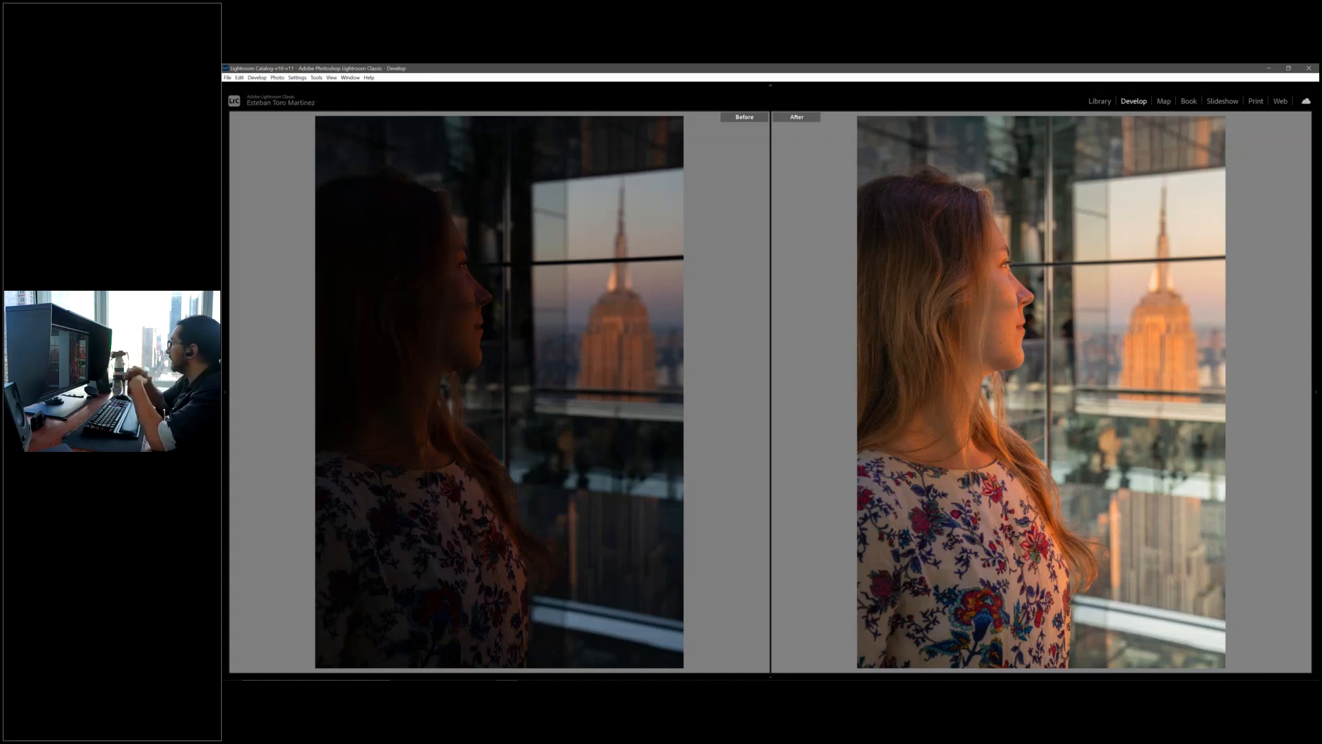
Return to the library's thumbnail grid and open the fifth photo, the portrait with tusk ornaments and white face paint.
click(1099, 101)
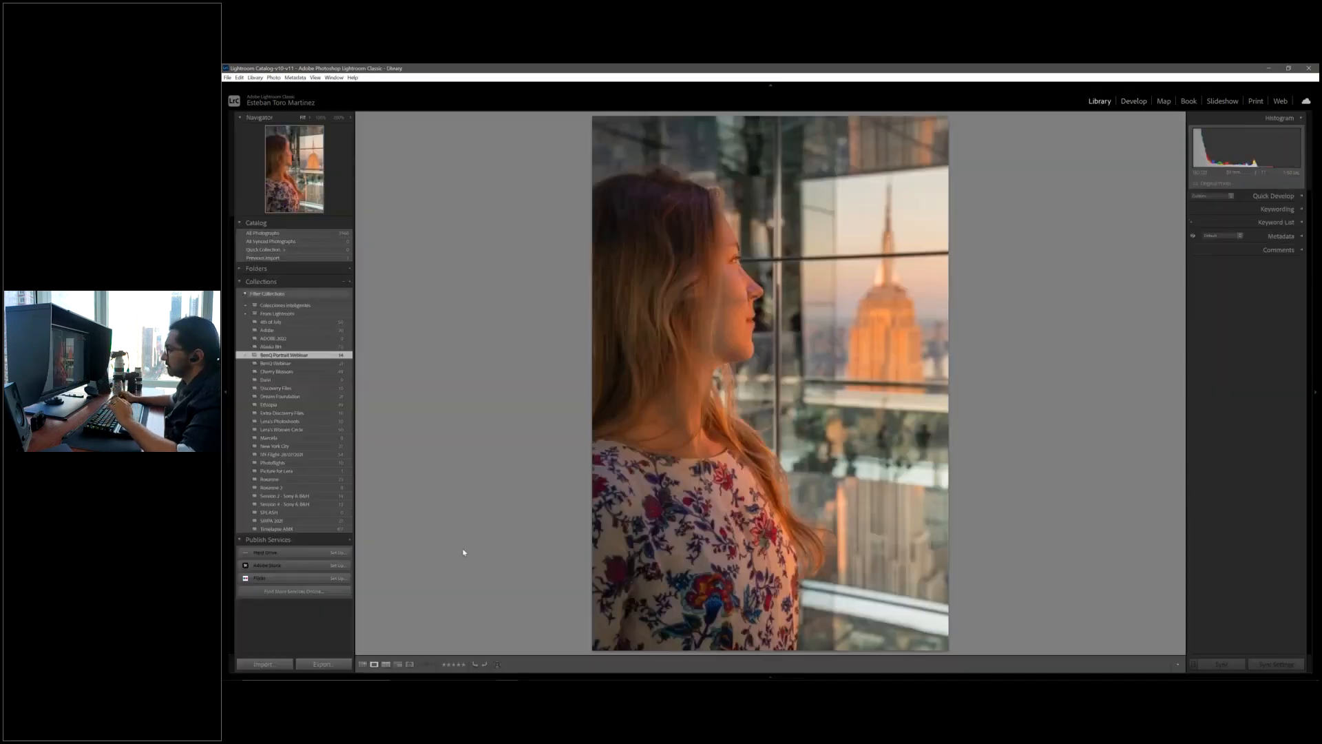
key(g)
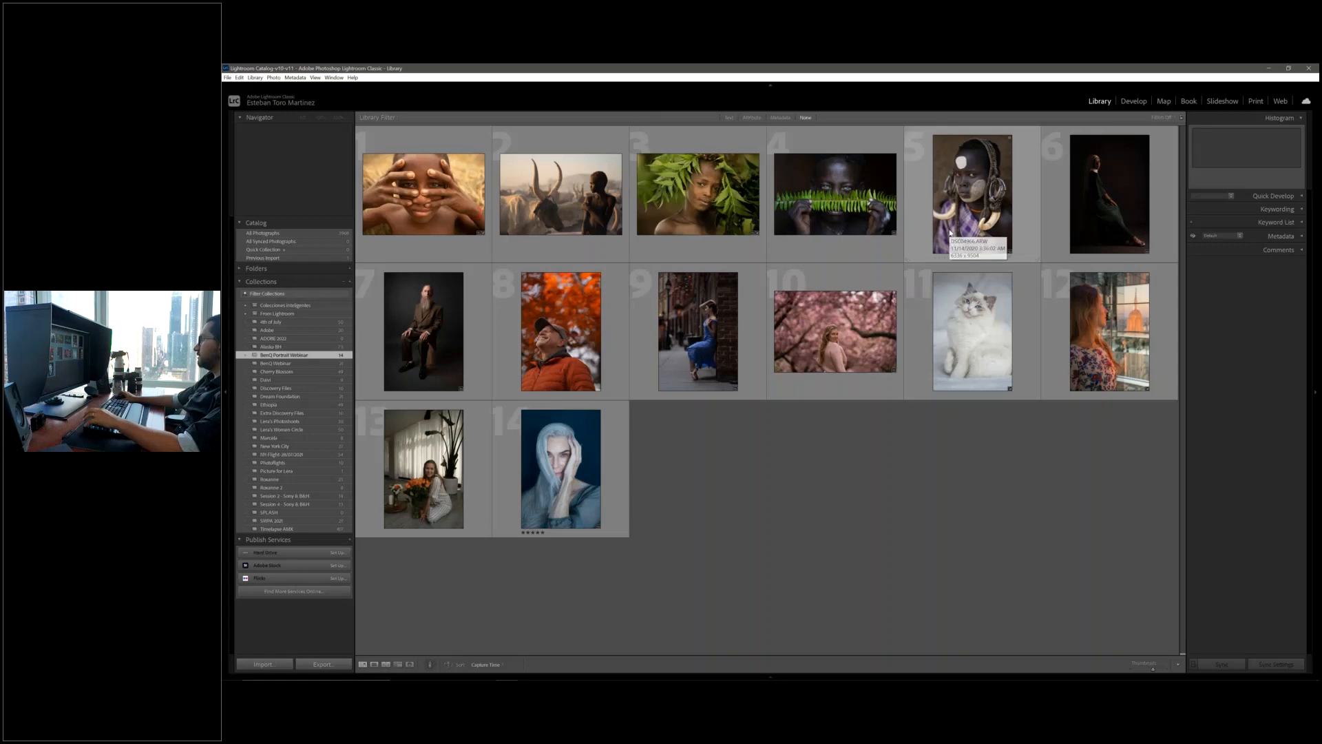
double_click(950, 232)
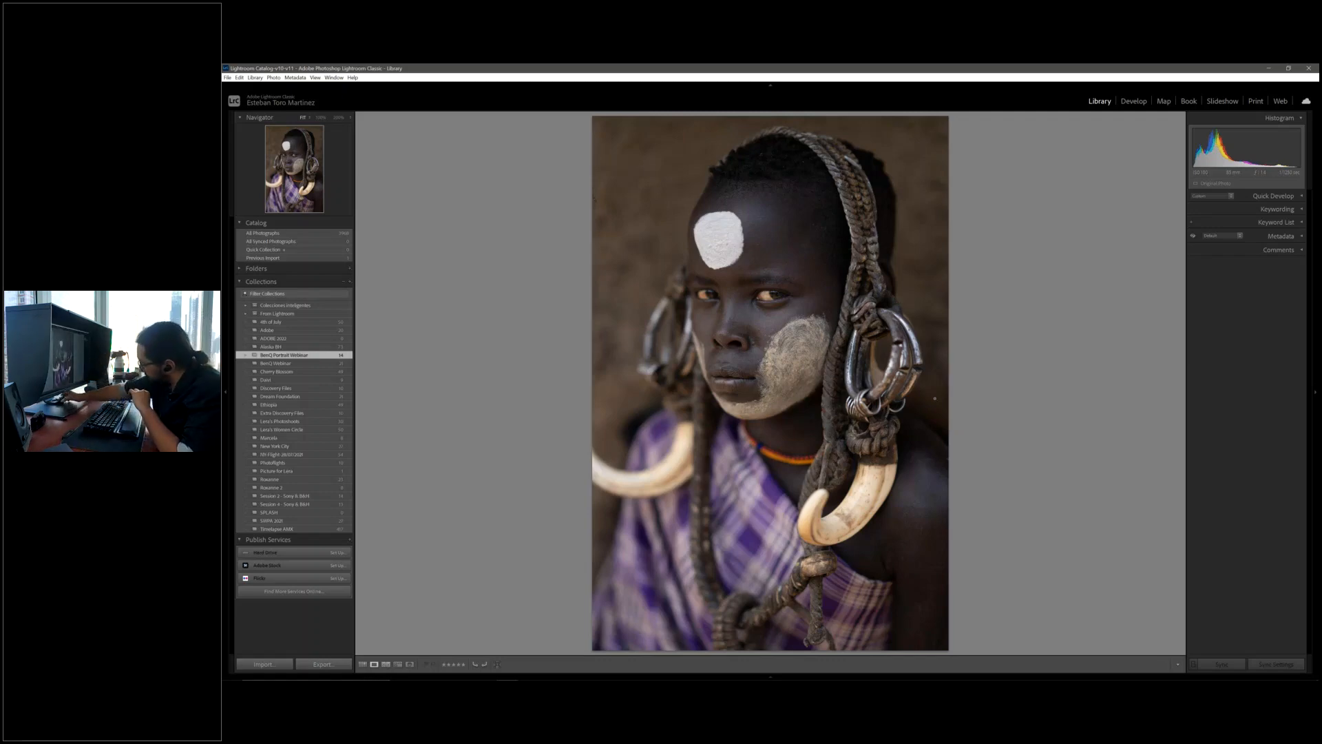
Take the face-paint portrait into Develop, set its Saturation to -100 and raise the overall Exposure.
click(1134, 101)
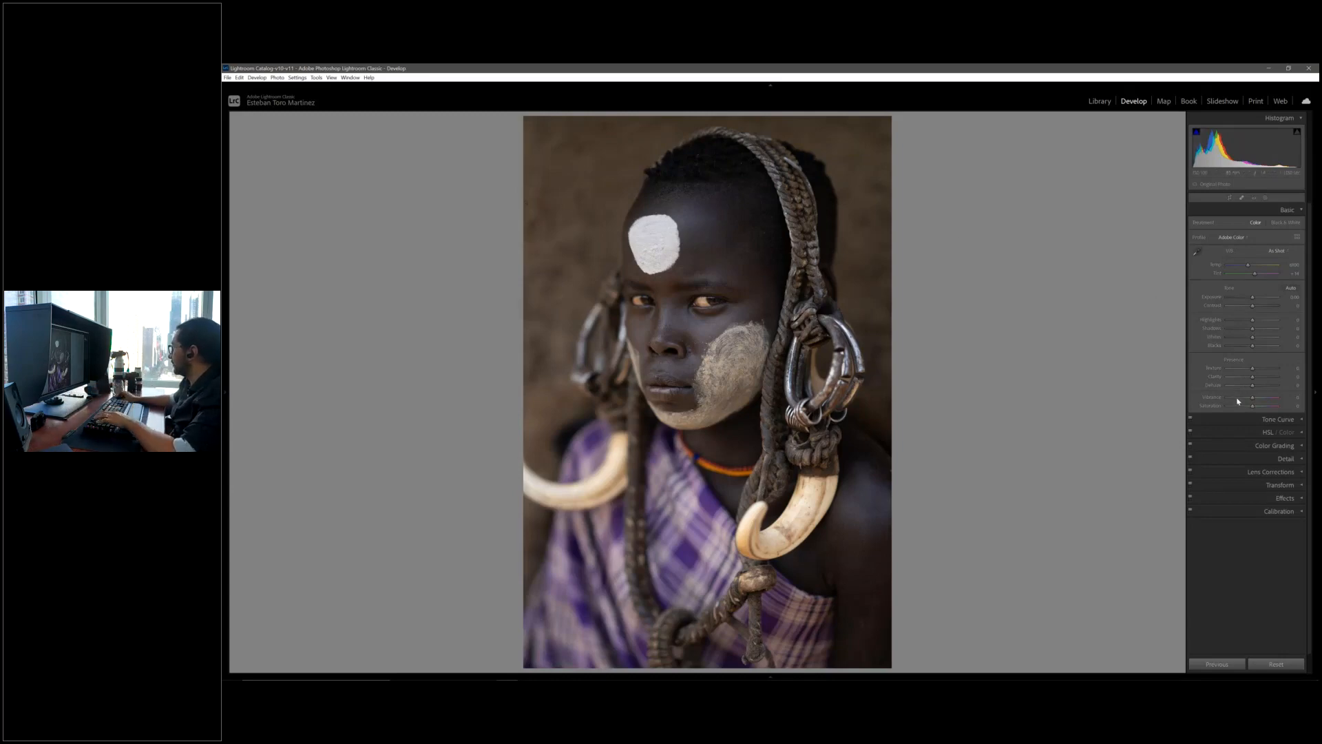
drag(1234, 409, 1222, 409)
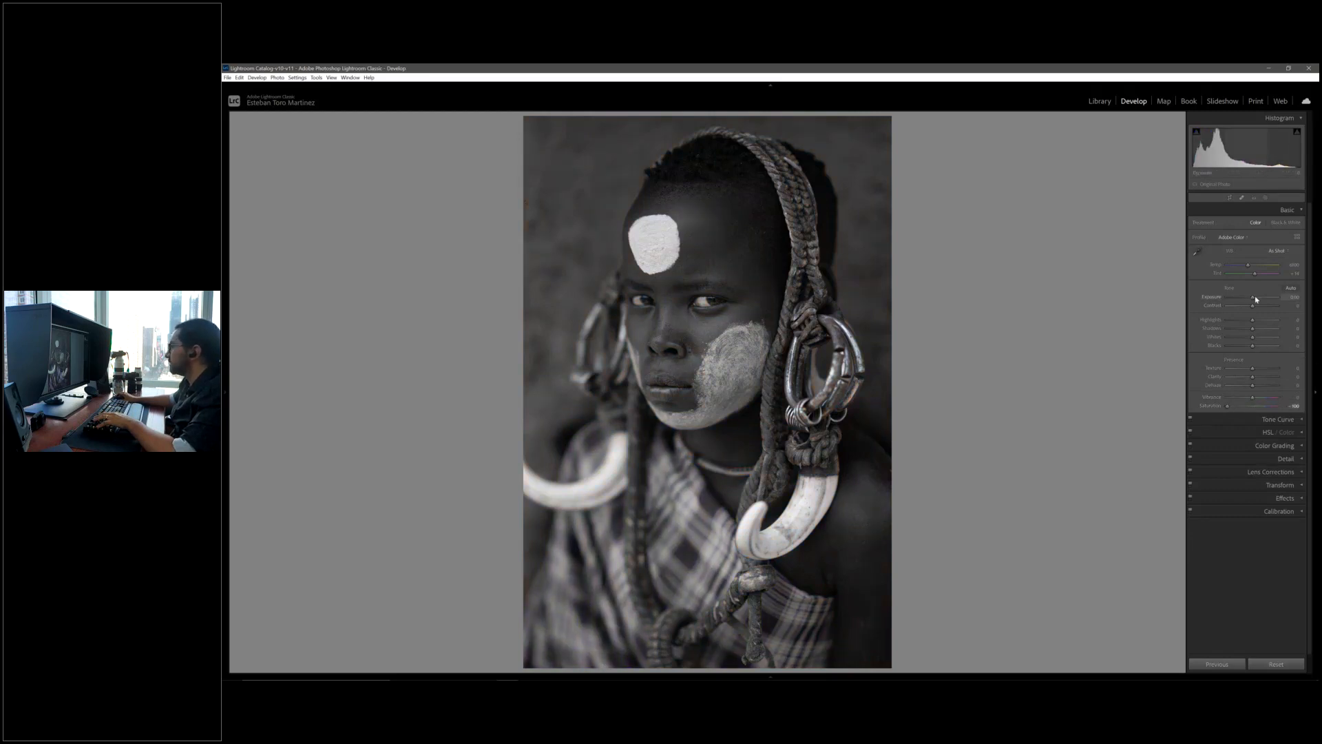
drag(1256, 299, 1260, 299)
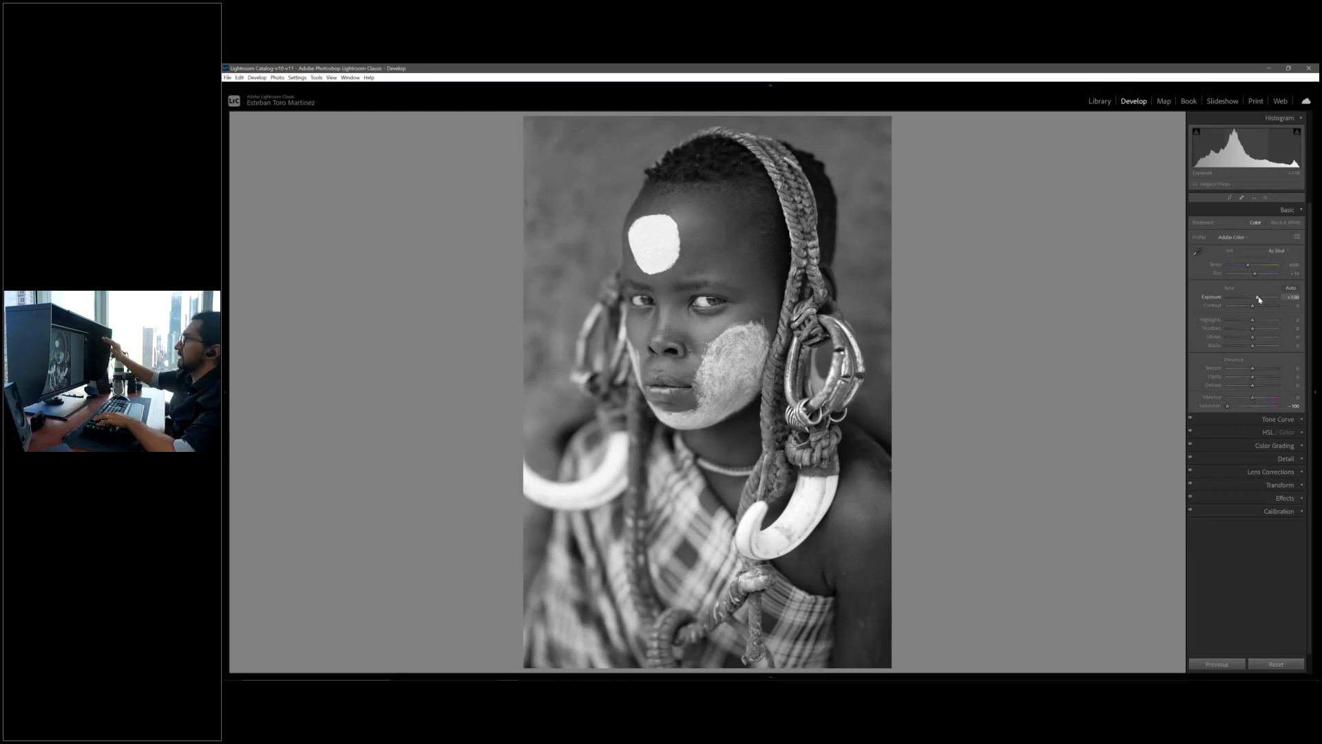
click(1265, 197)
click(1207, 248)
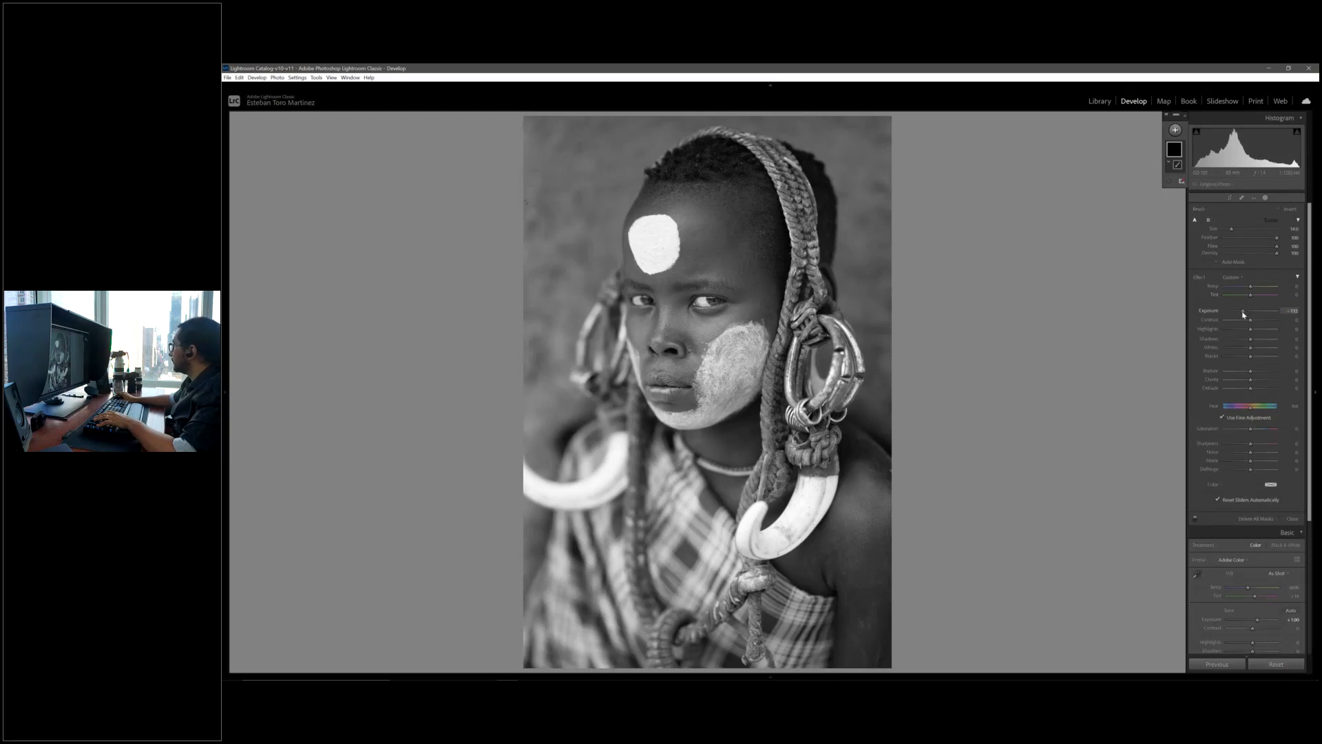
drag(1244, 314, 1241, 312)
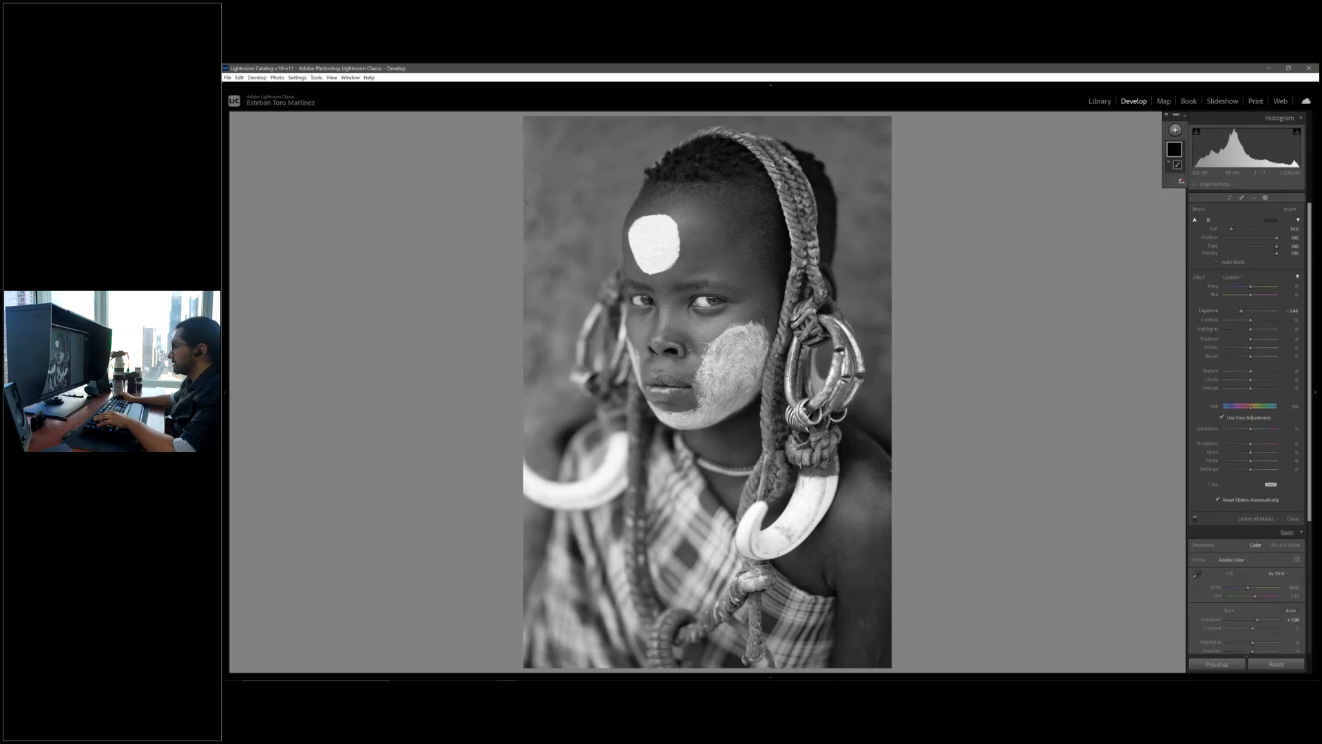
scroll(593, 460, up, 5)
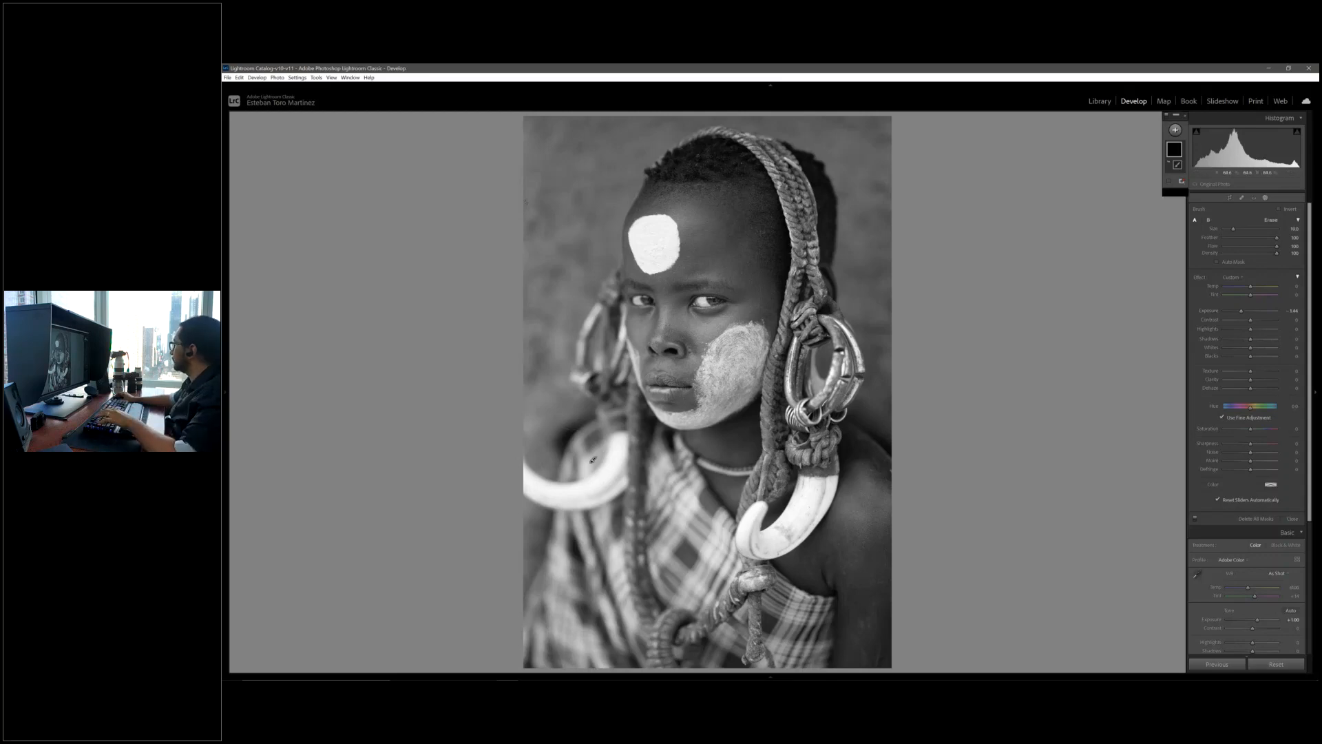
Paint a brush mask of reduced Exposure over the plaid clothing, and moderate the darkening to suit.
click(1175, 130)
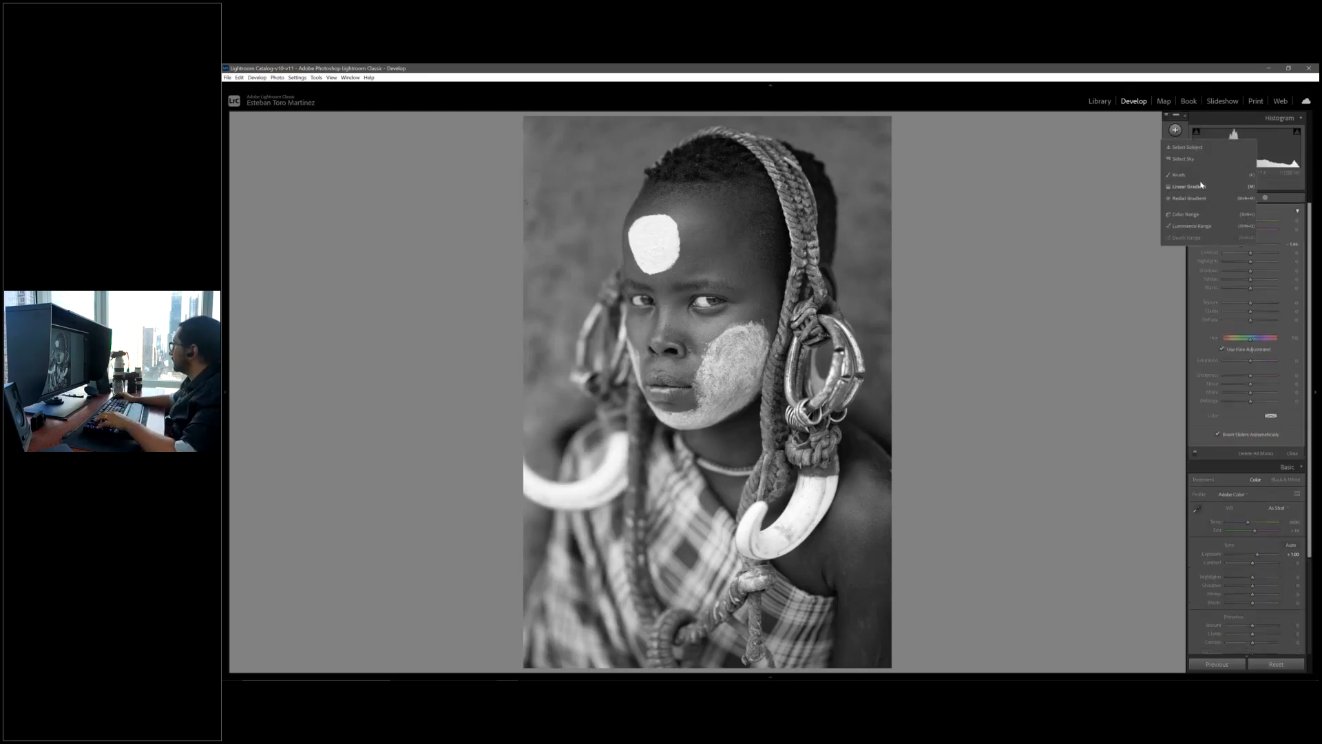
click(1197, 175)
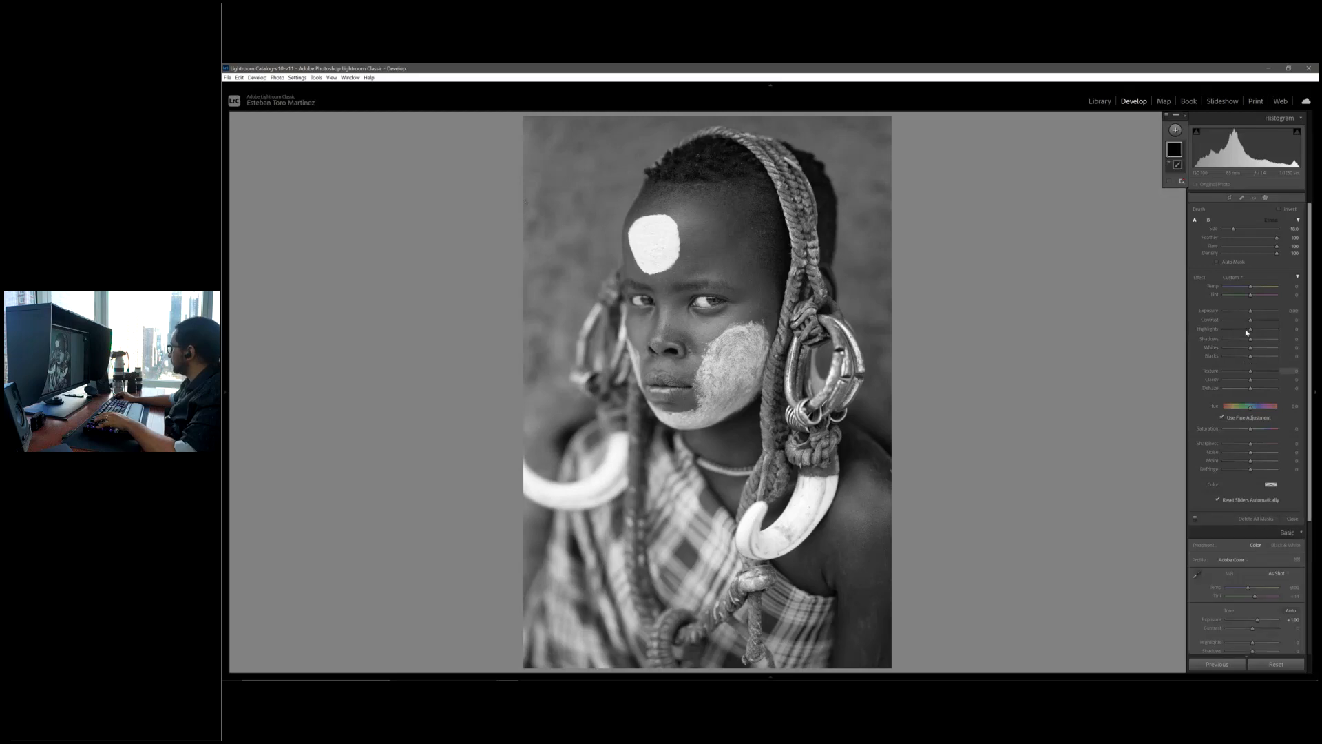
drag(1244, 315, 1241, 313)
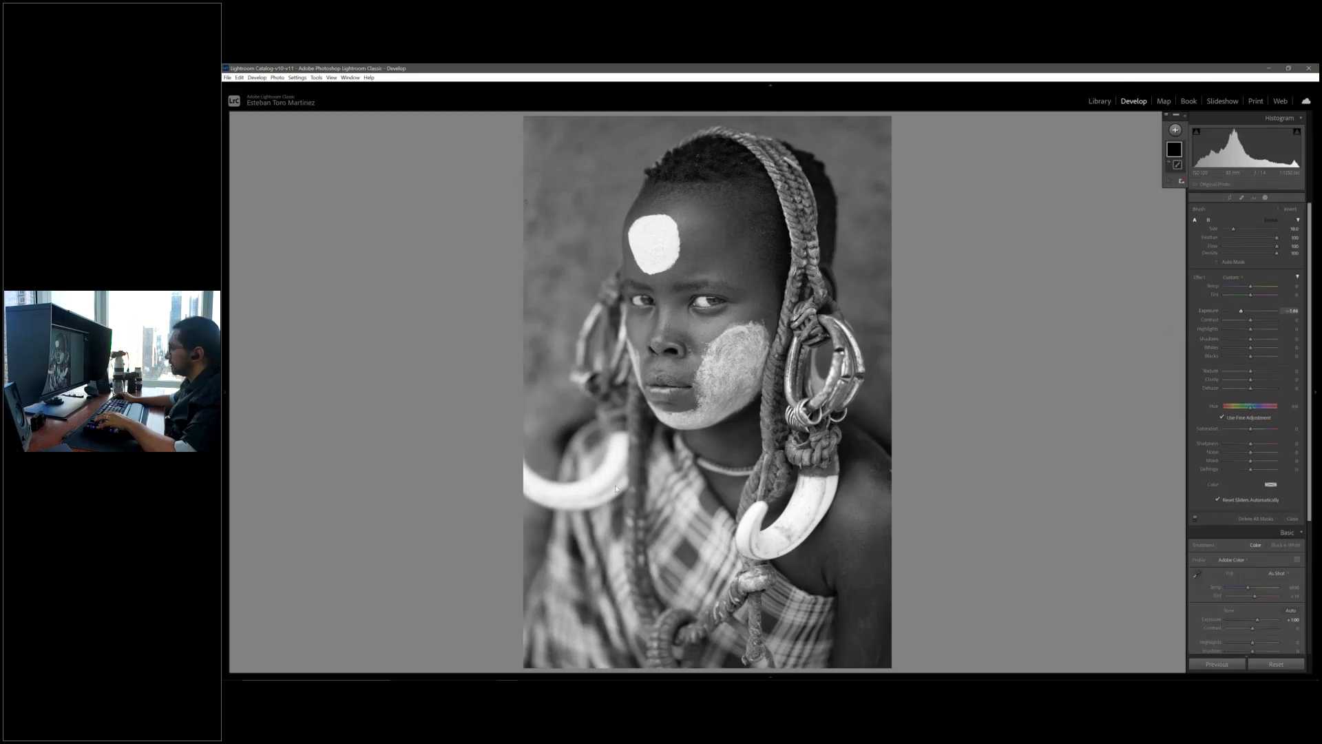
drag(616, 489, 606, 477)
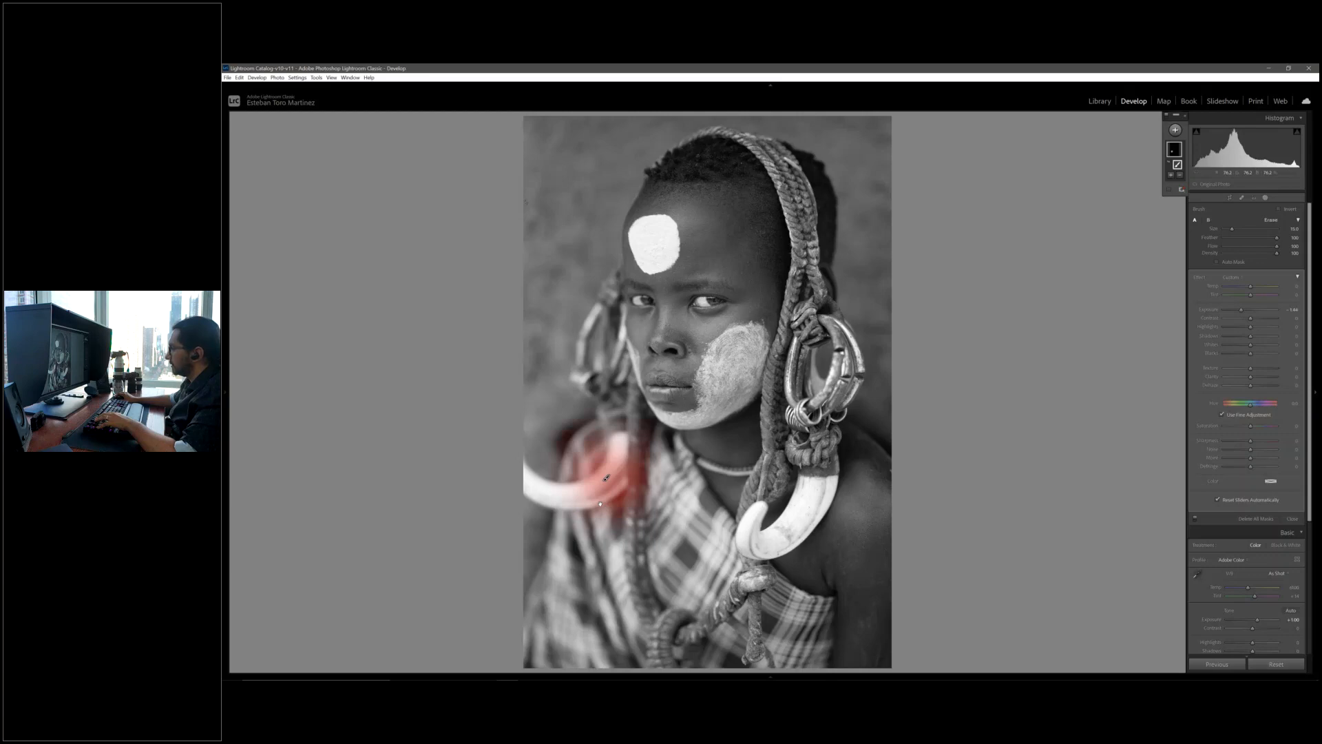
mouse_move(606, 477)
mouse_down()
mouse_move(565, 651)
mouse_move(744, 647)
mouse_move(803, 619)
mouse_move(688, 571)
mouse_move(651, 457)
mouse_move(637, 475)
mouse_up()
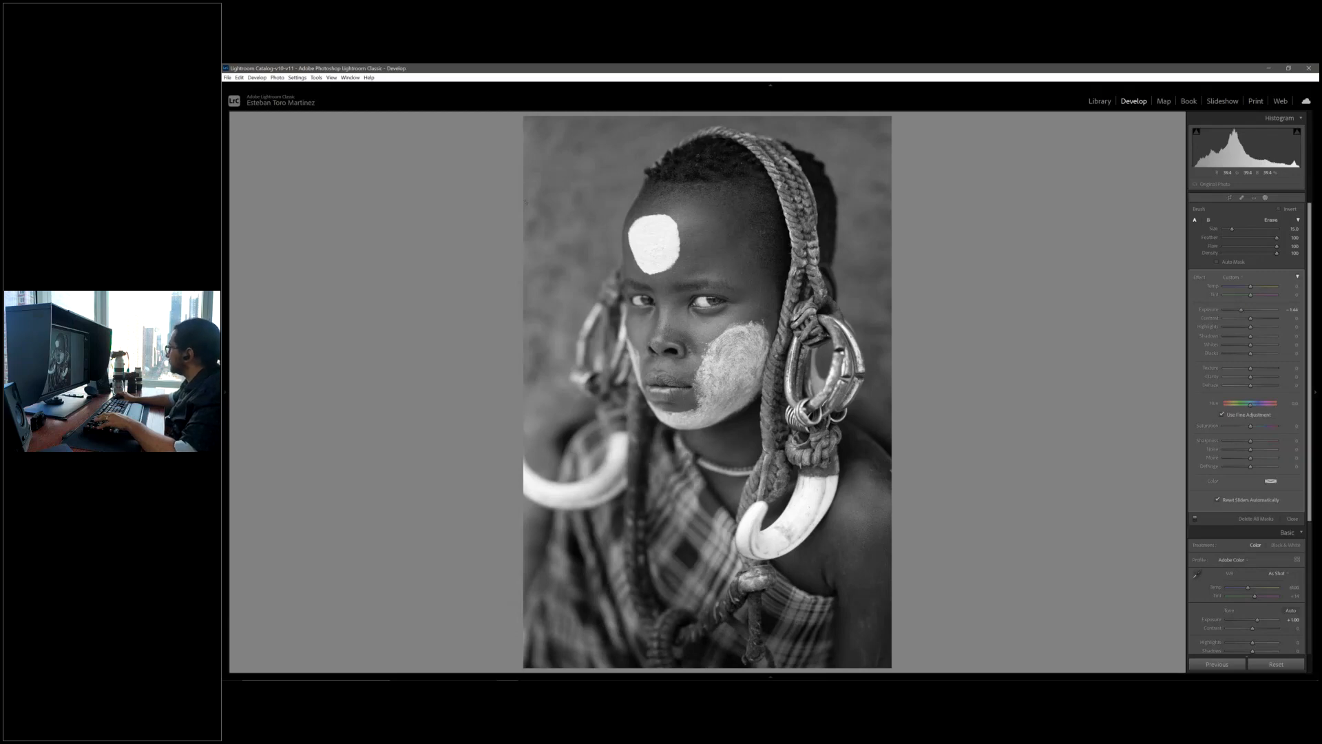
drag(1241, 309, 1247, 309)
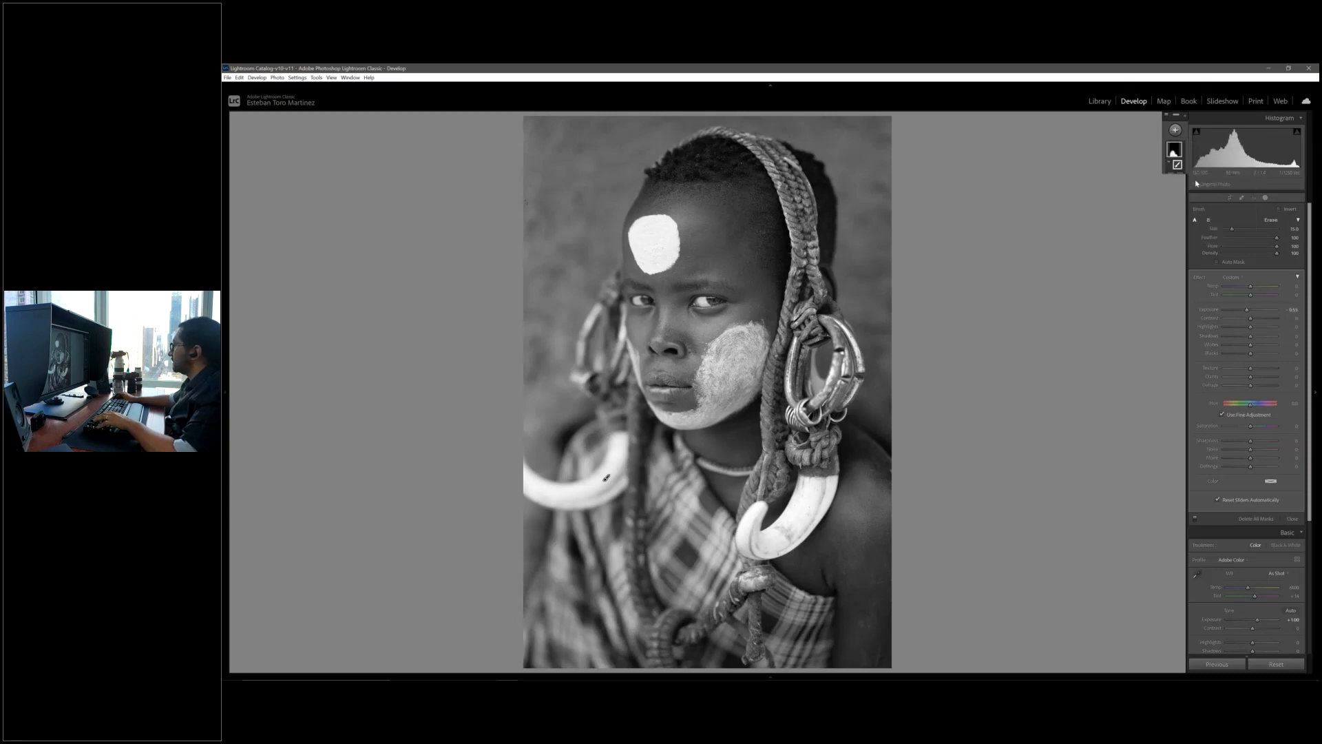
Try to darken the background around the head with a second brush mask of reduced Exposure, and delete that mask.
key(k)
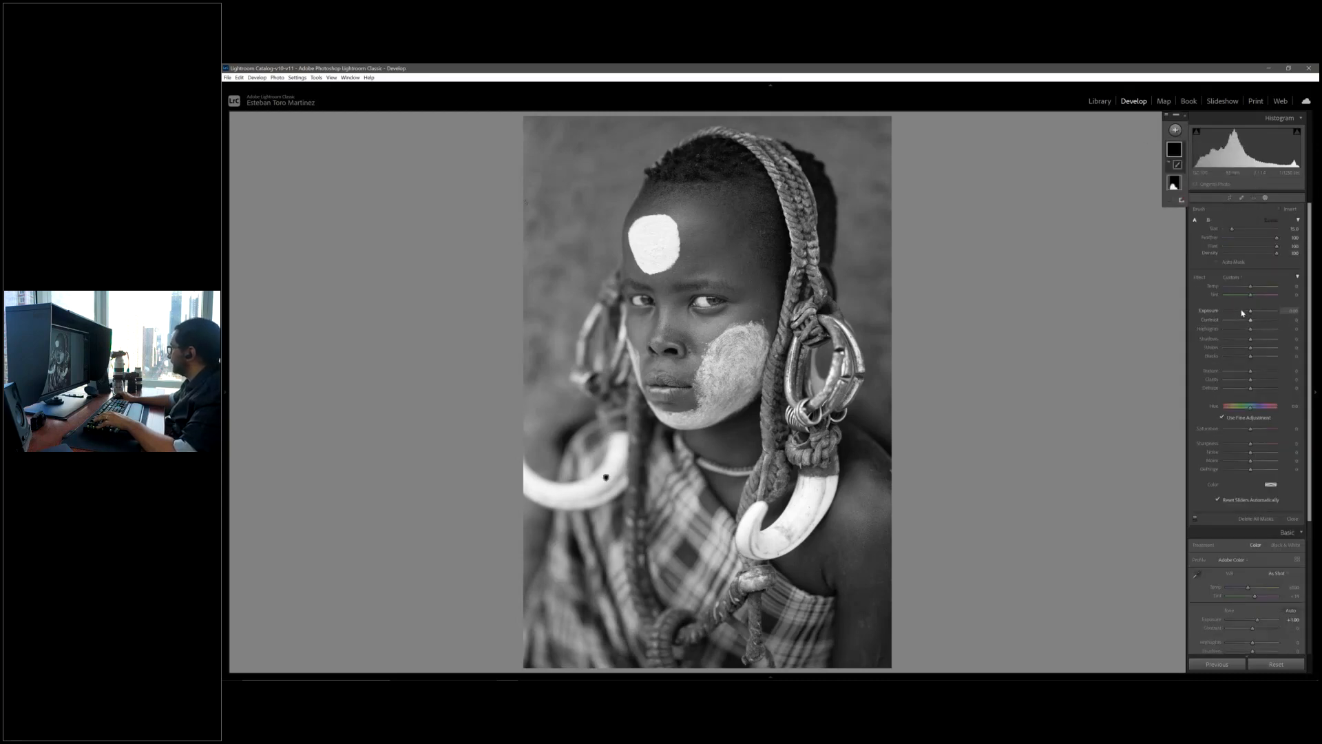
drag(1243, 312, 1243, 312)
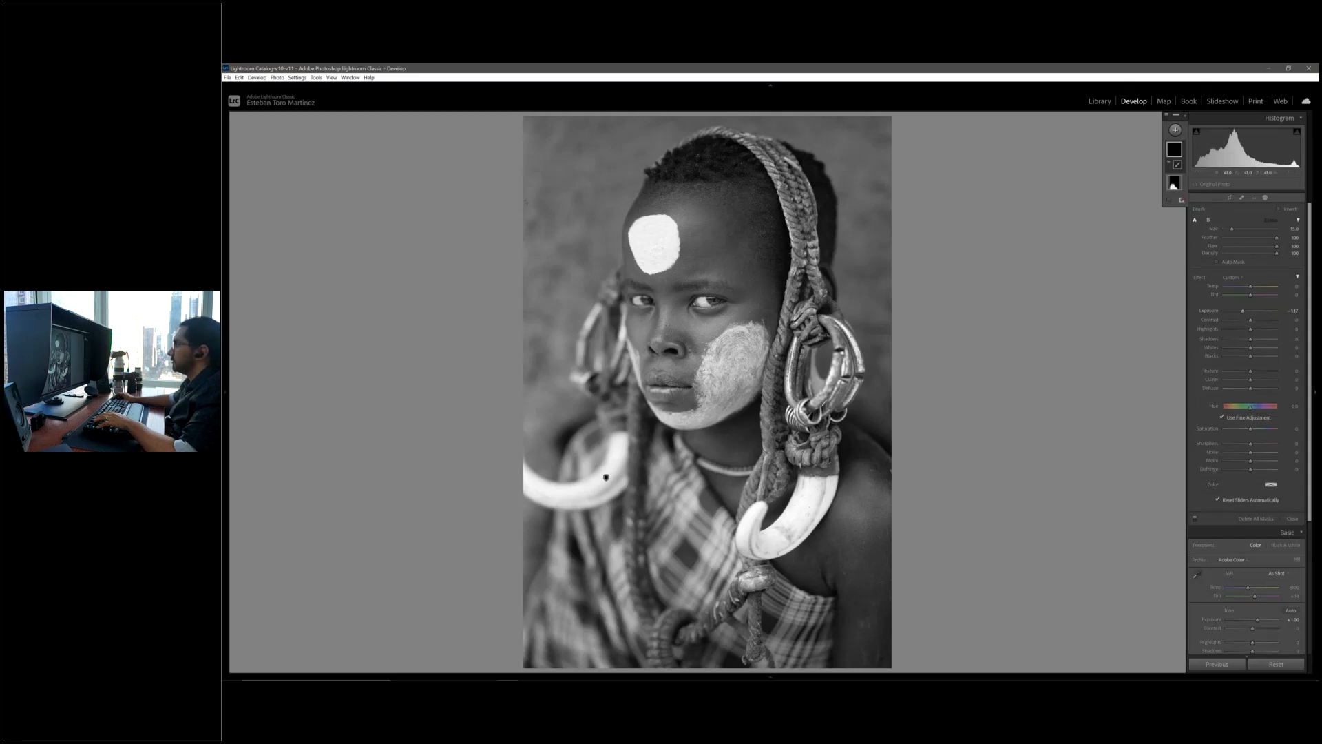
mouse_move(608, 160)
mouse_down()
mouse_move(566, 200)
mouse_move(534, 389)
mouse_move(544, 475)
mouse_up()
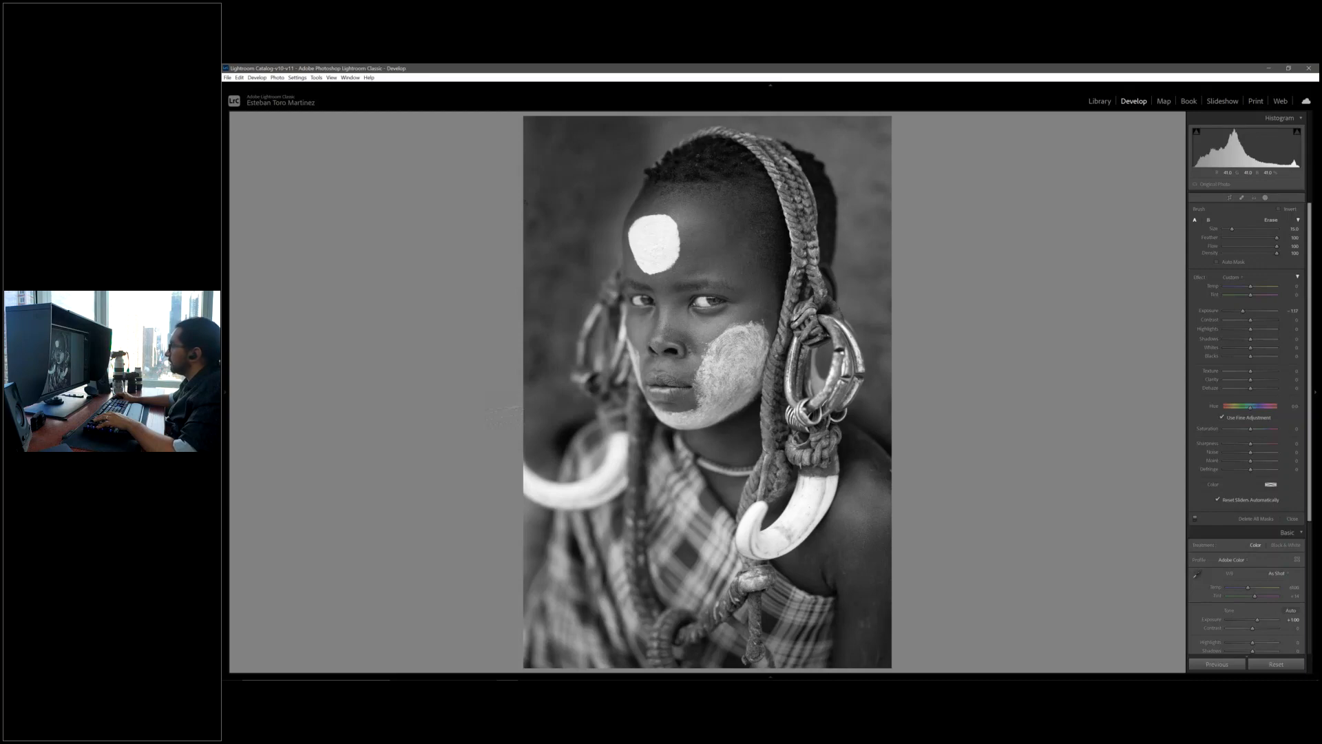
mouse_move(679, 131)
mouse_down()
mouse_move(861, 181)
mouse_move(871, 431)
mouse_up()
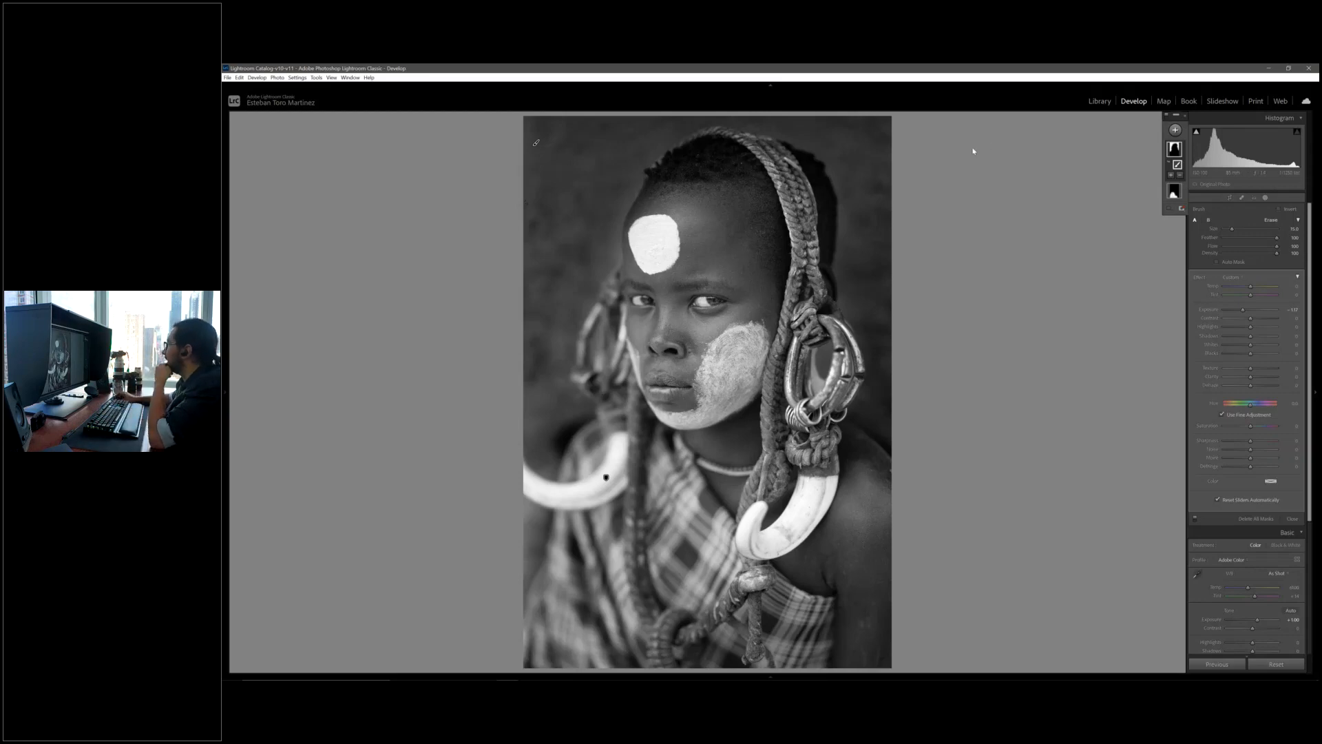
key(Delete)
Create a new Select Subject mask and invert its subject component so that it covers the background.
click(1176, 131)
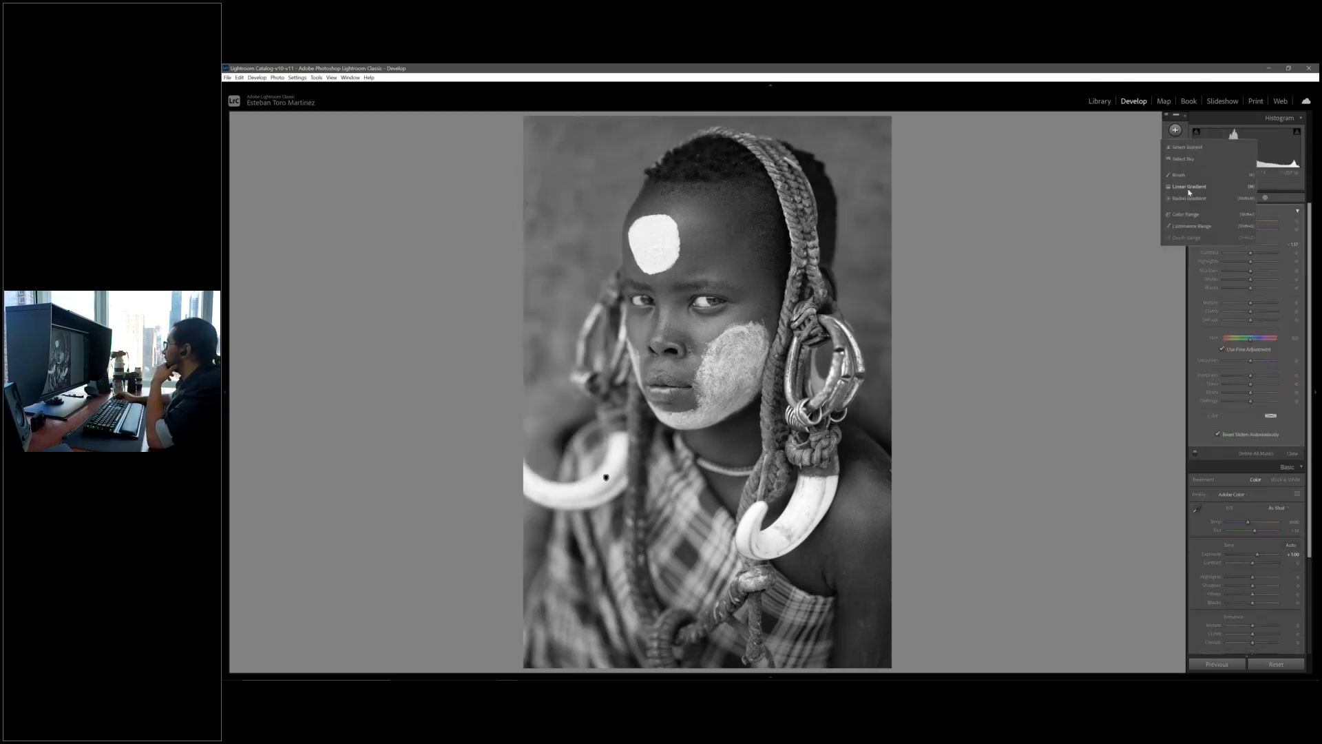
click(1190, 150)
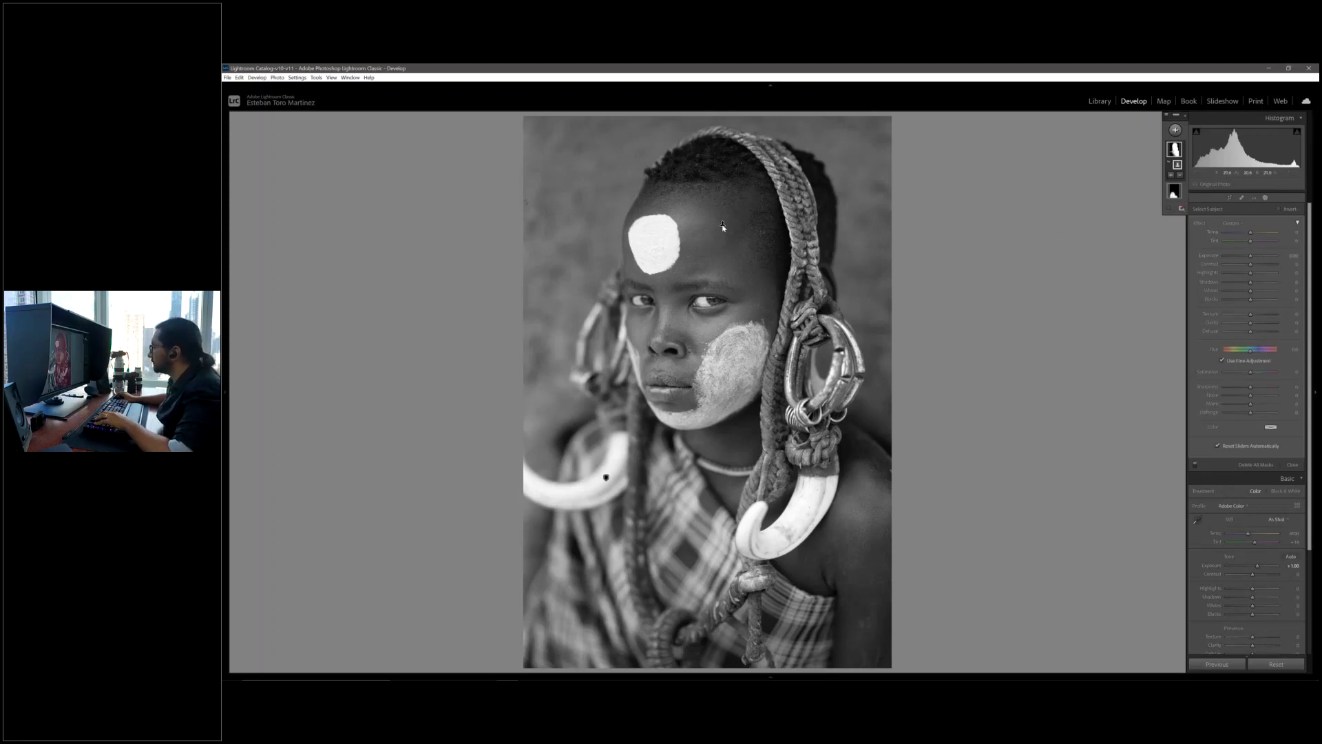
click(1184, 115)
click(1170, 153)
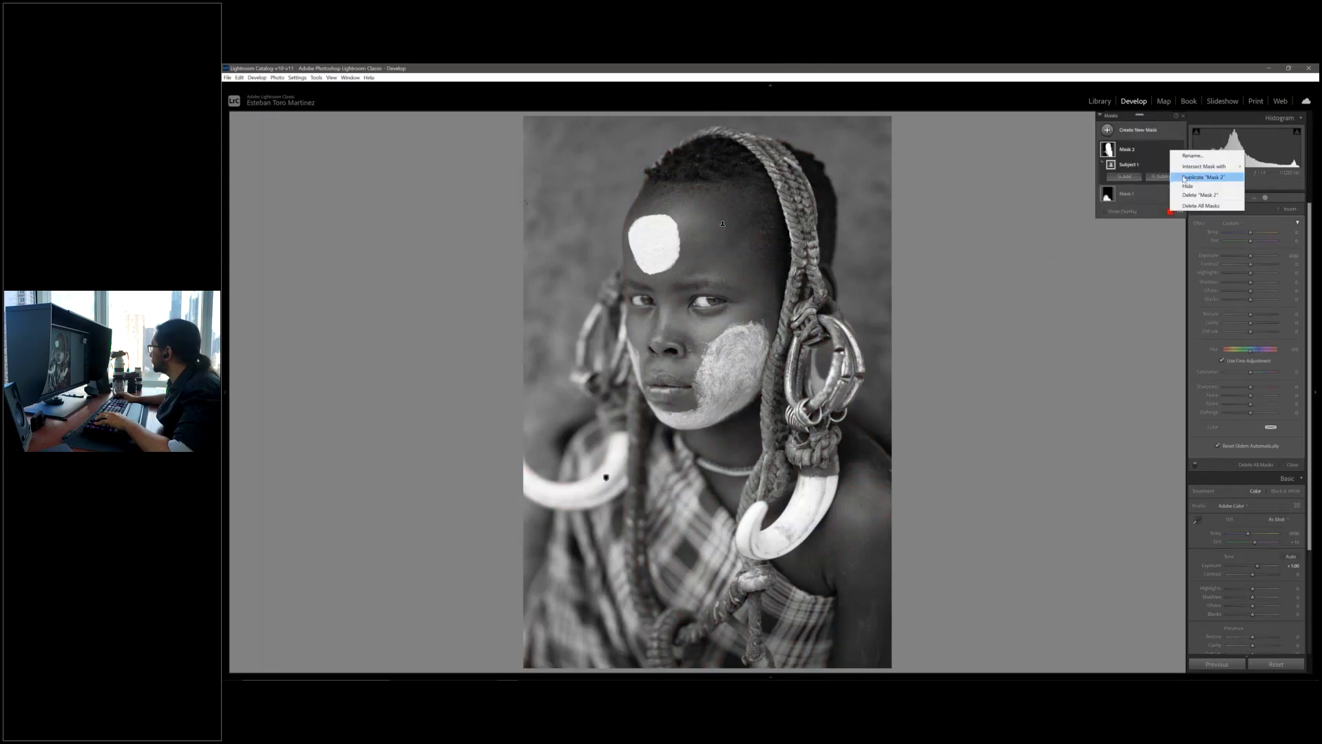
click(1172, 165)
click(1172, 166)
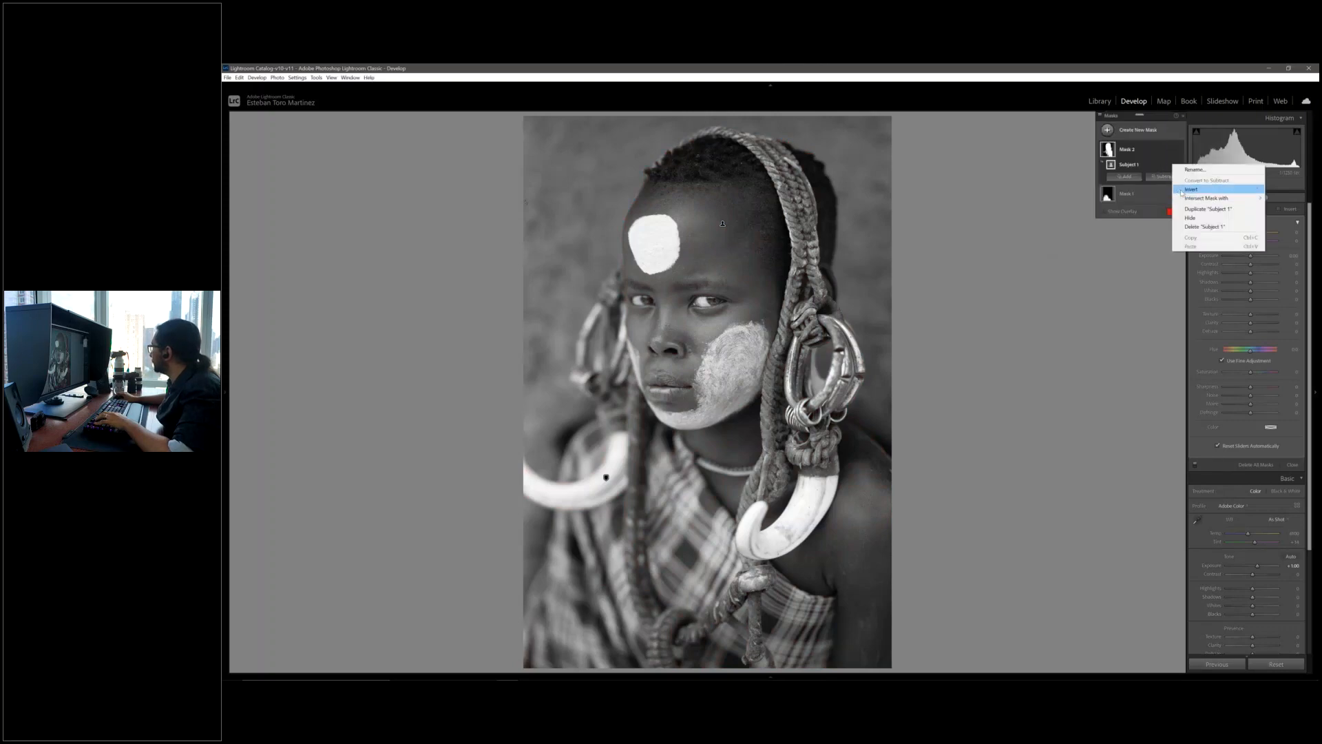
click(1185, 189)
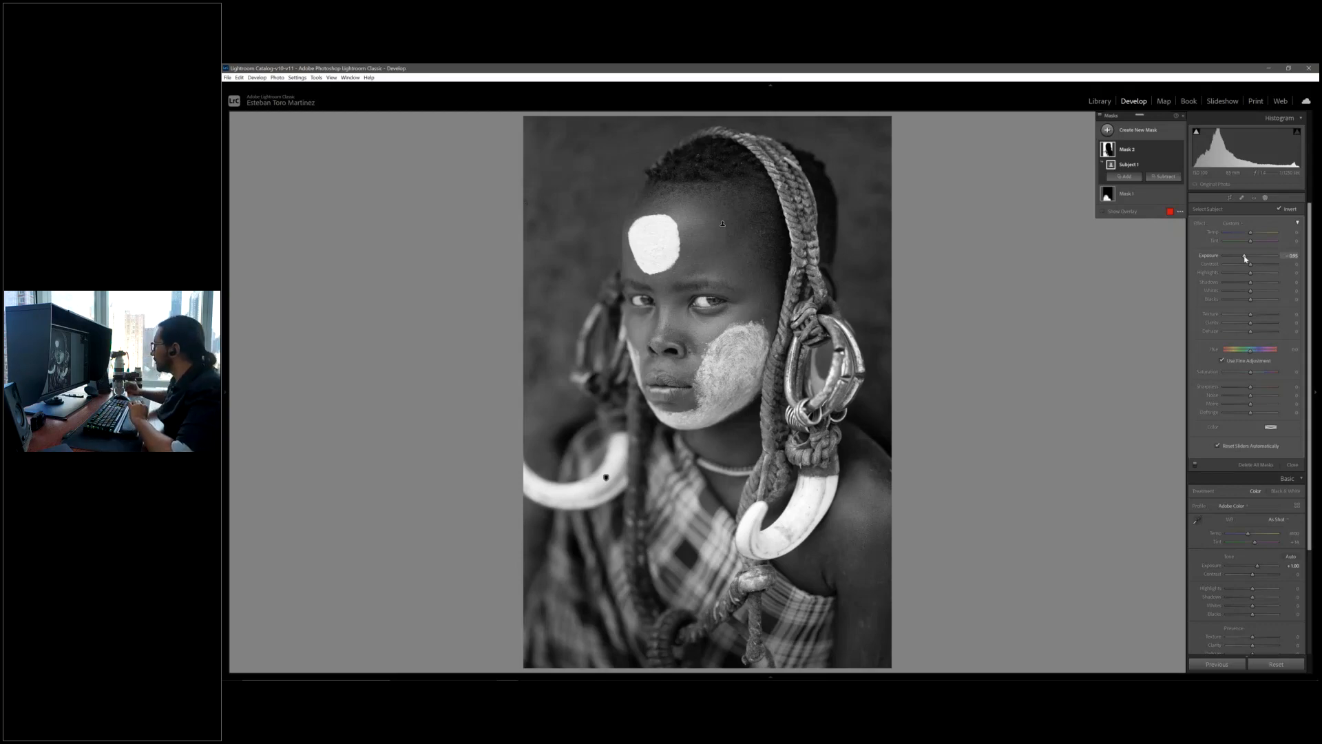
Leave masking and compare the Black & White treatment with the Color treatment, looking at the HSL sliders.
click(1264, 197)
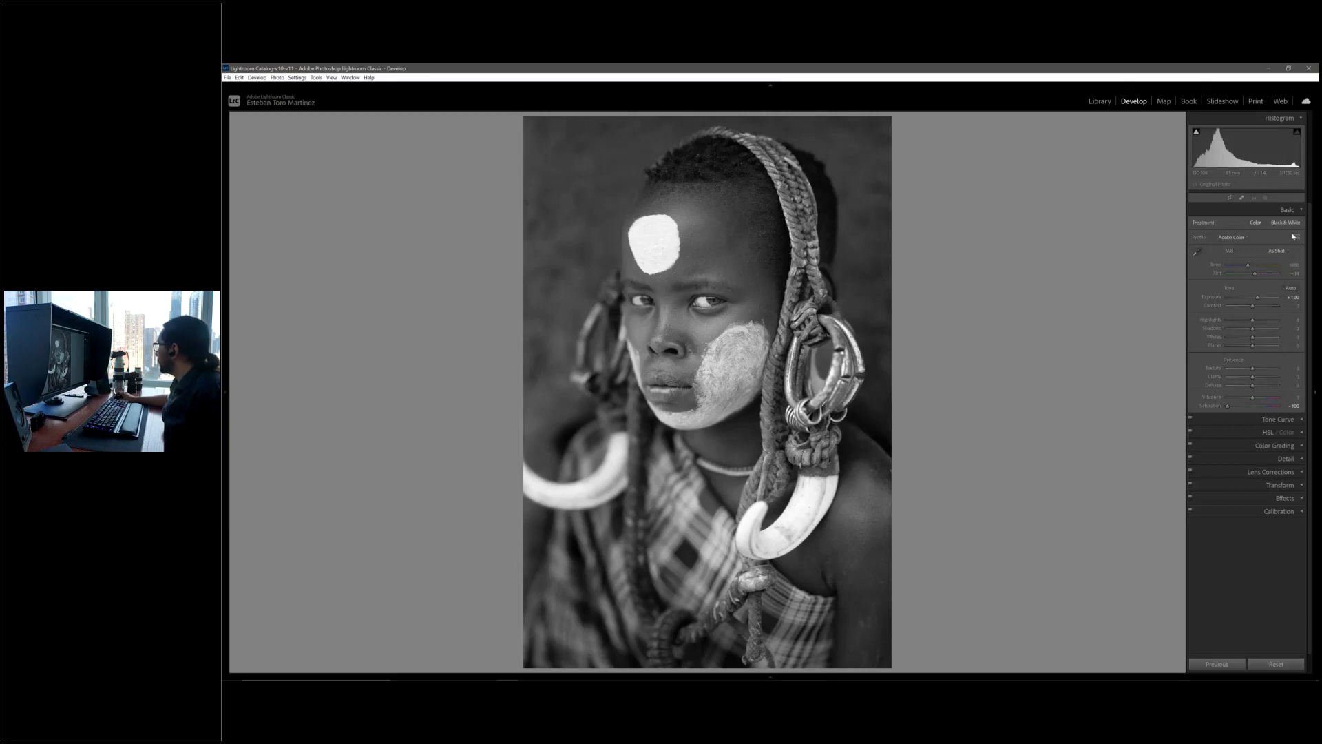
click(1301, 433)
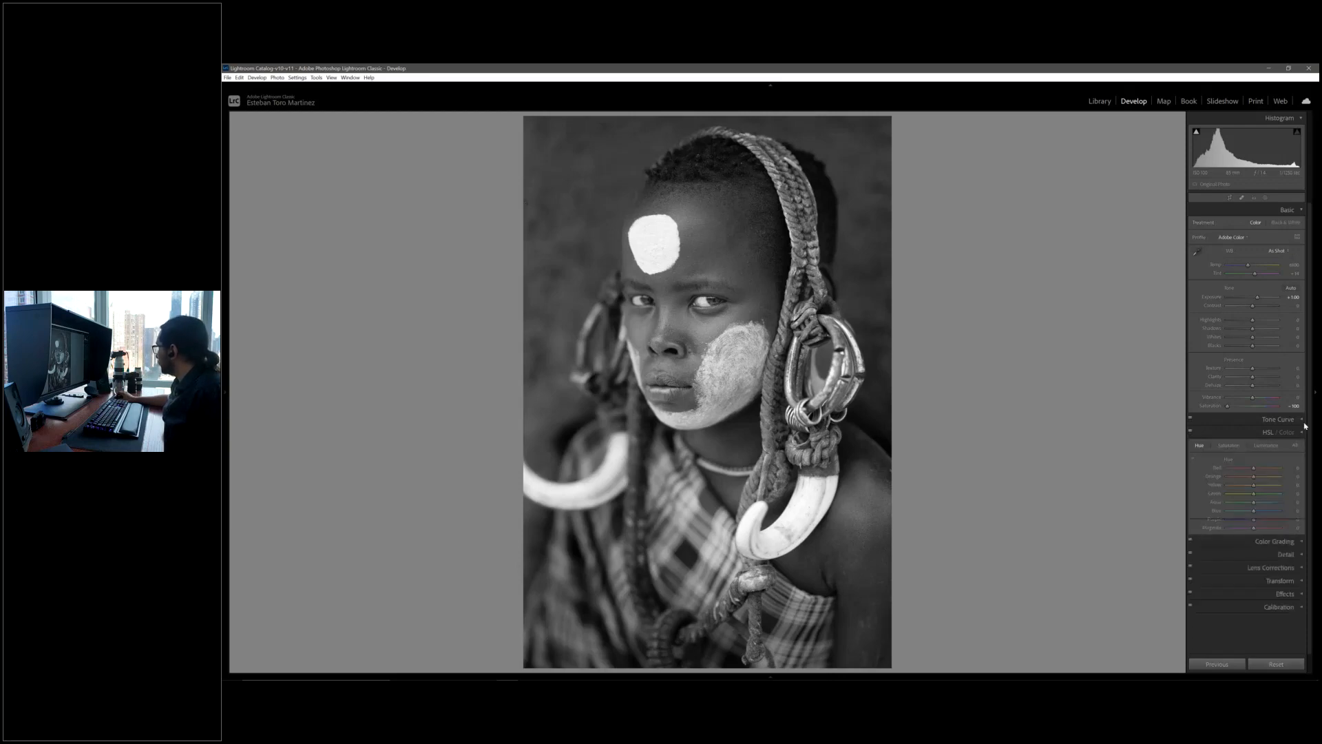
click(1301, 434)
click(1285, 223)
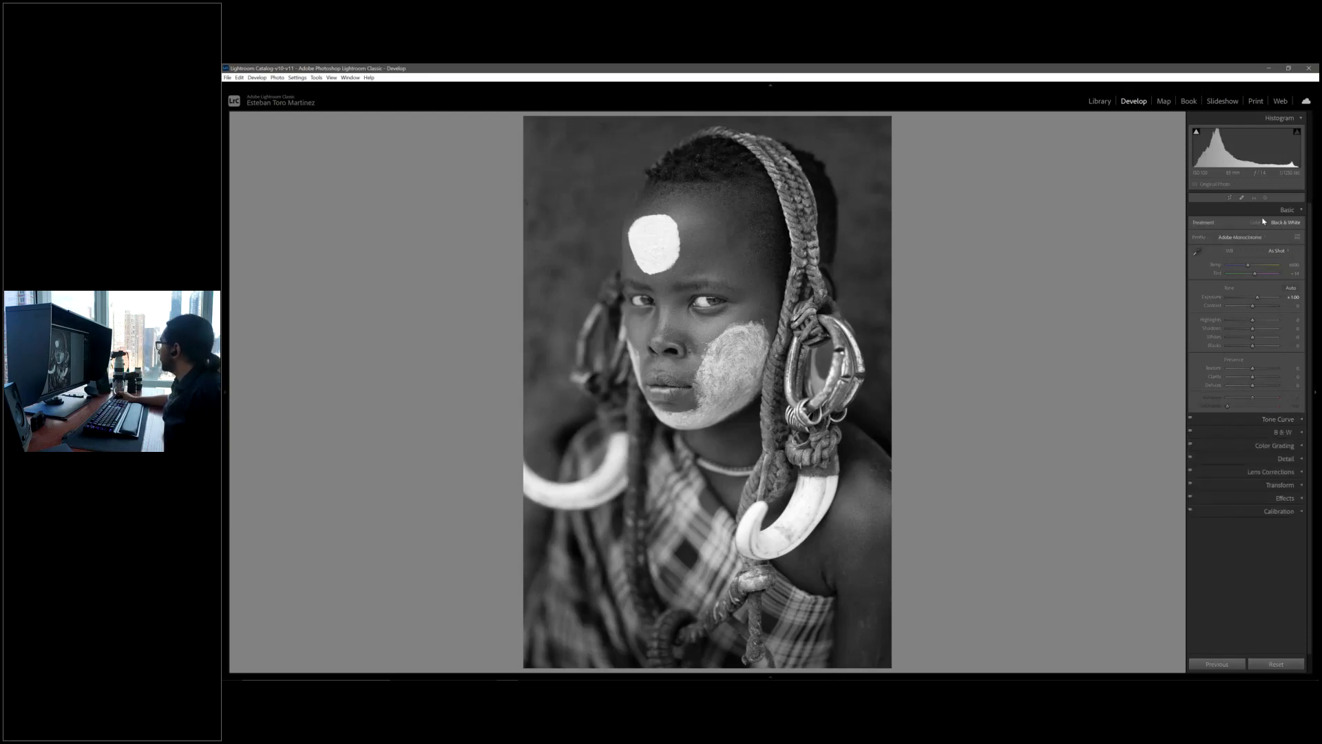
click(1255, 222)
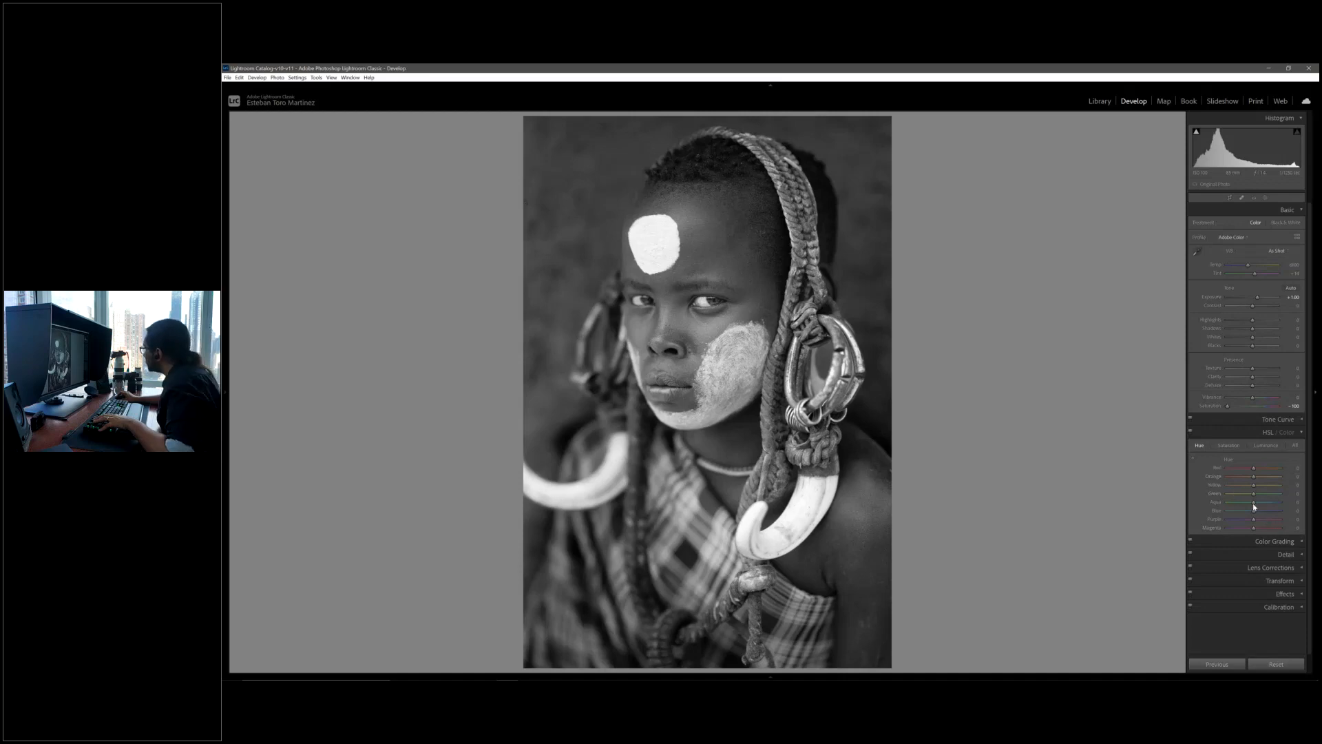
click(1292, 226)
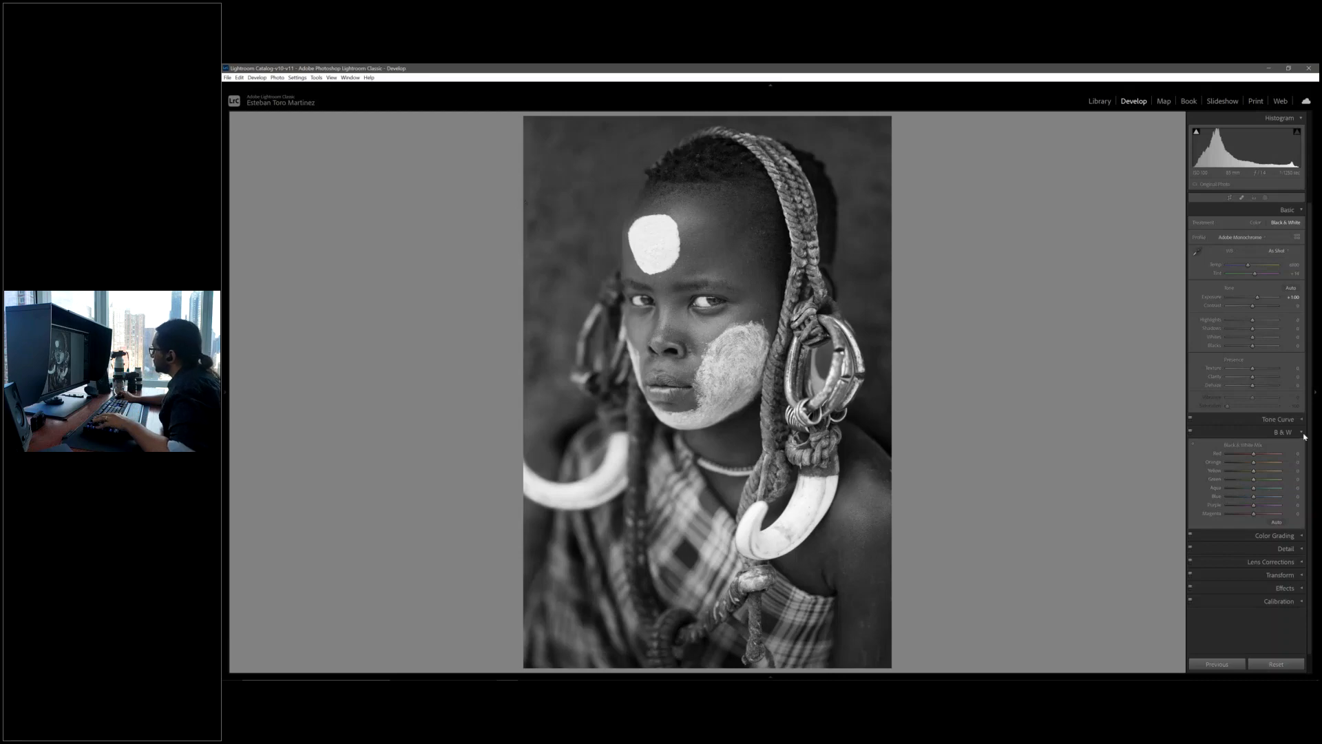
Compare the Black & White Mix with the HSL sliders by alternating the treatment, and return to Color.
key(ctrl+3)
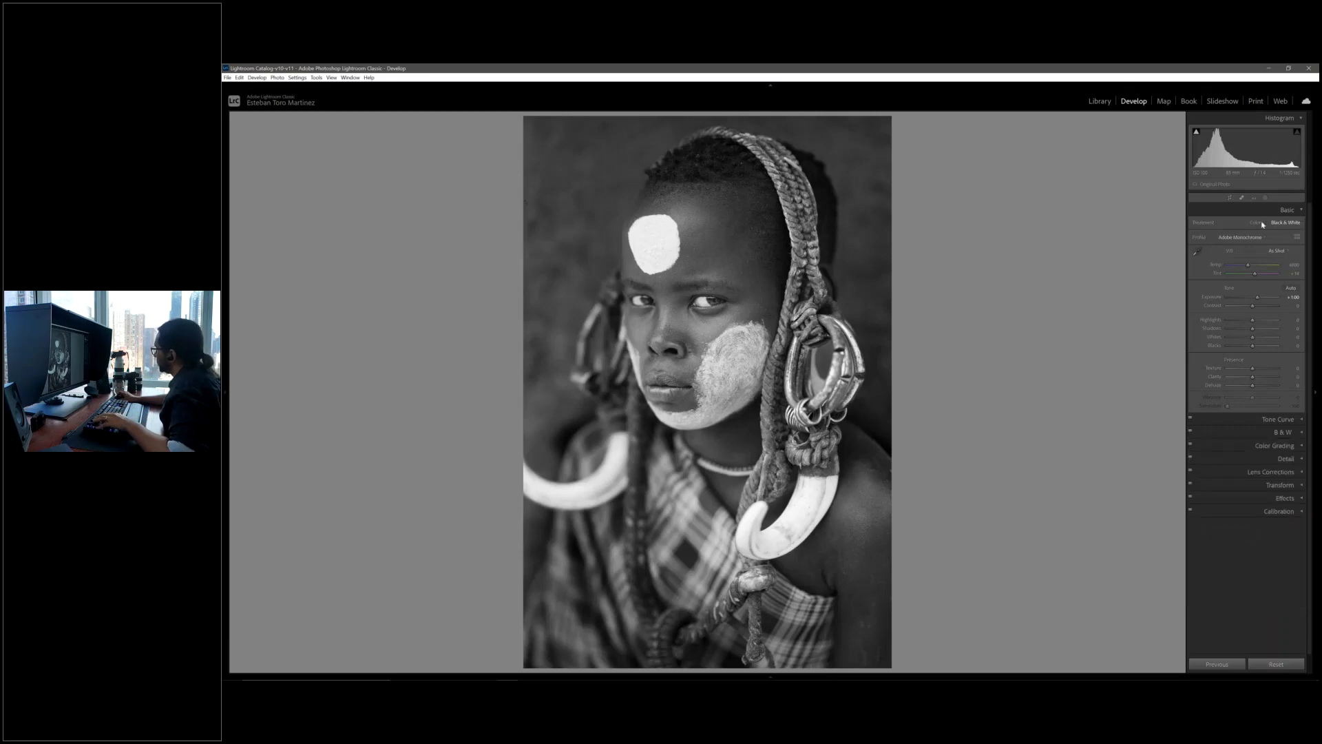
key(v)
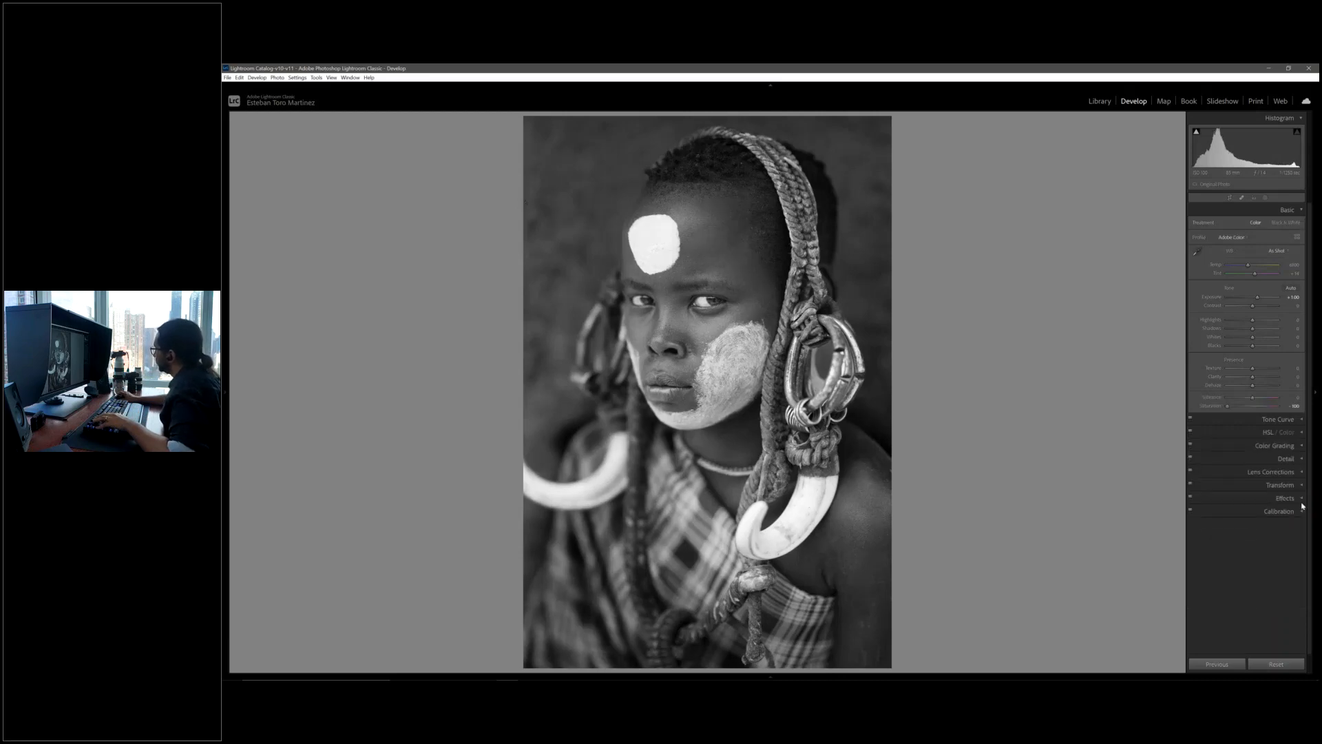
click(1300, 434)
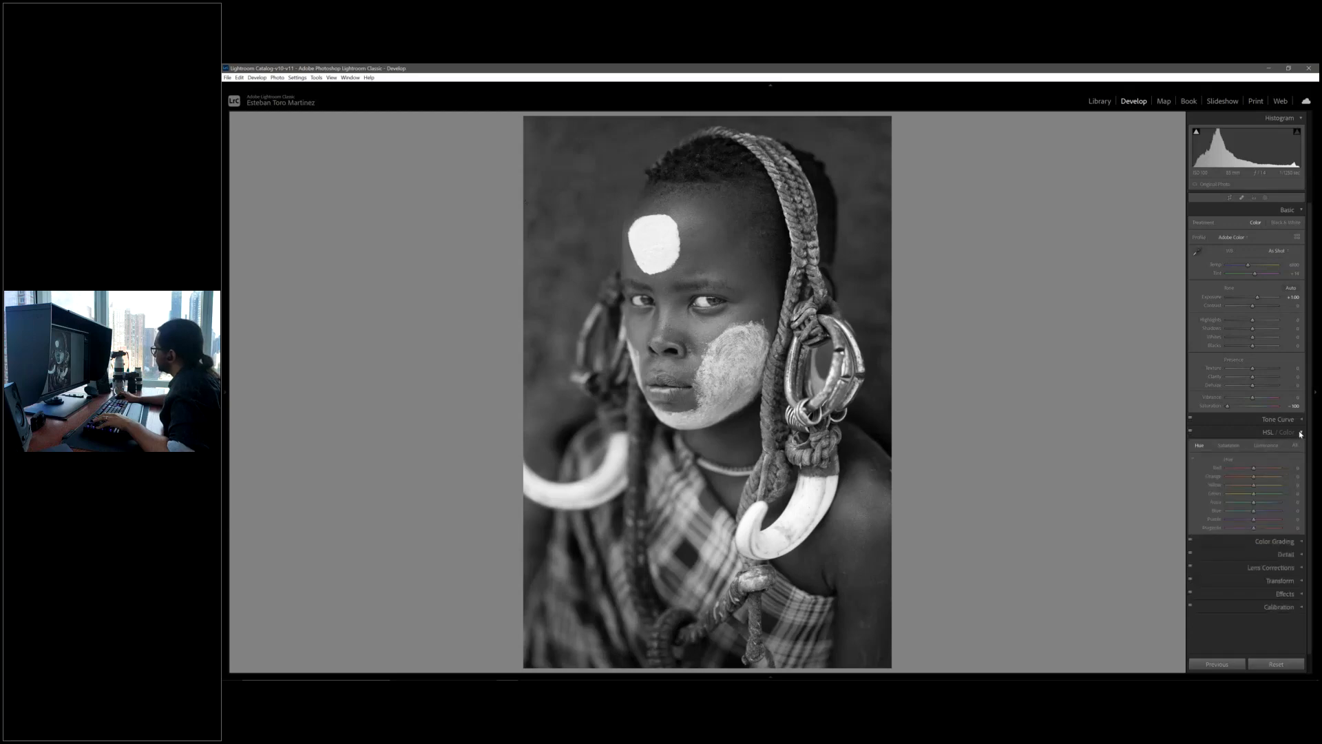
click(1286, 223)
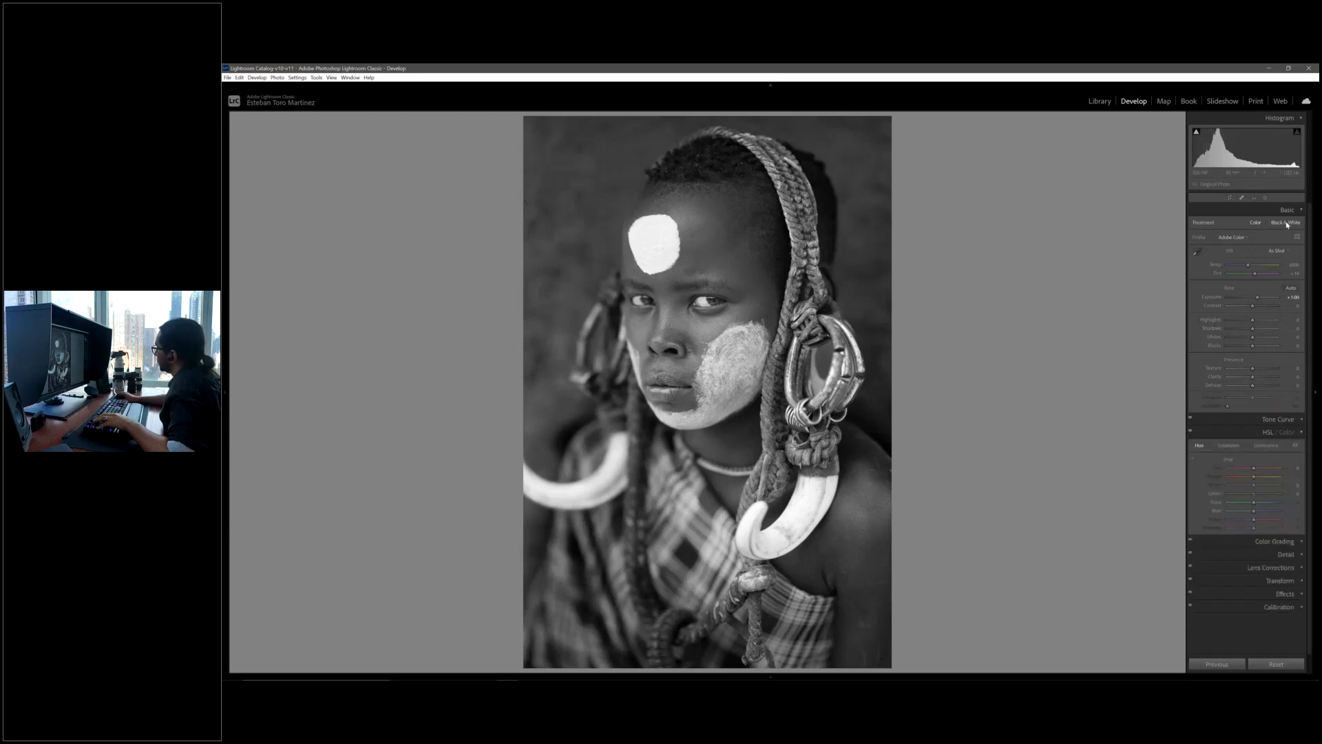
click(1255, 222)
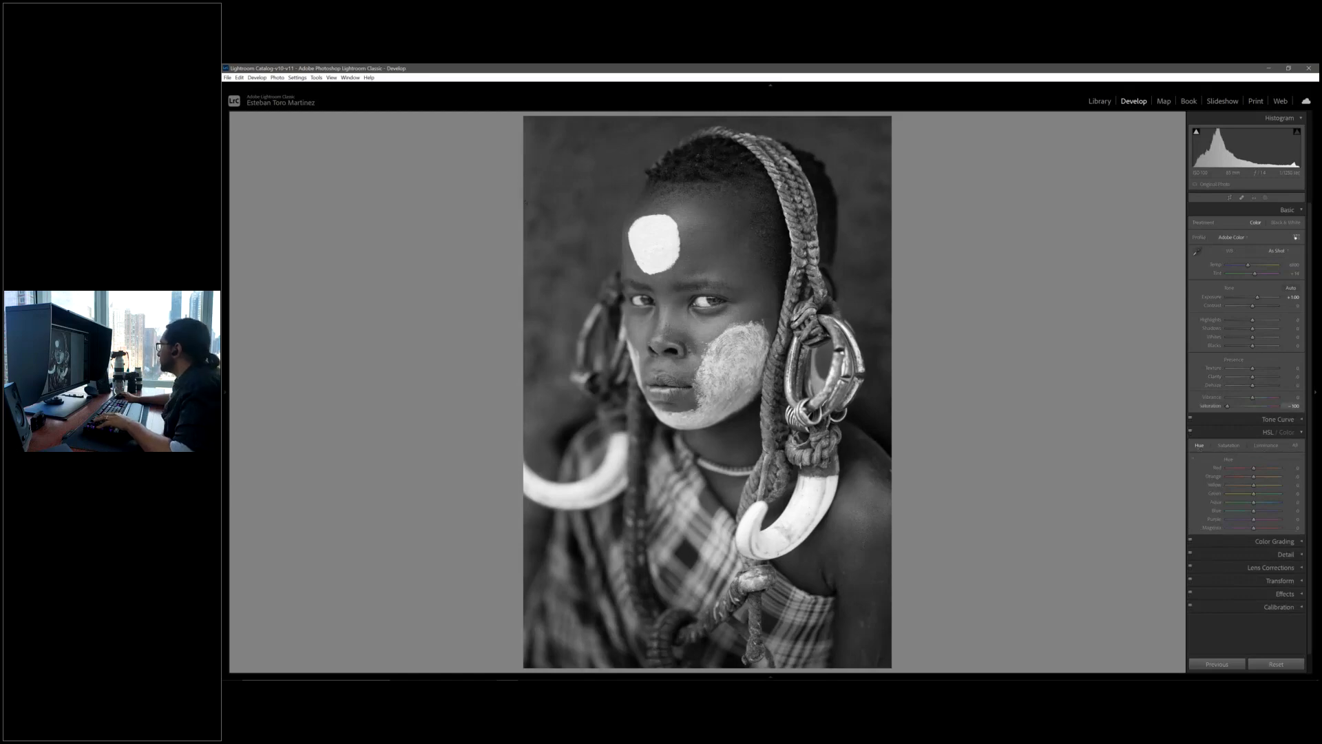
click(1286, 223)
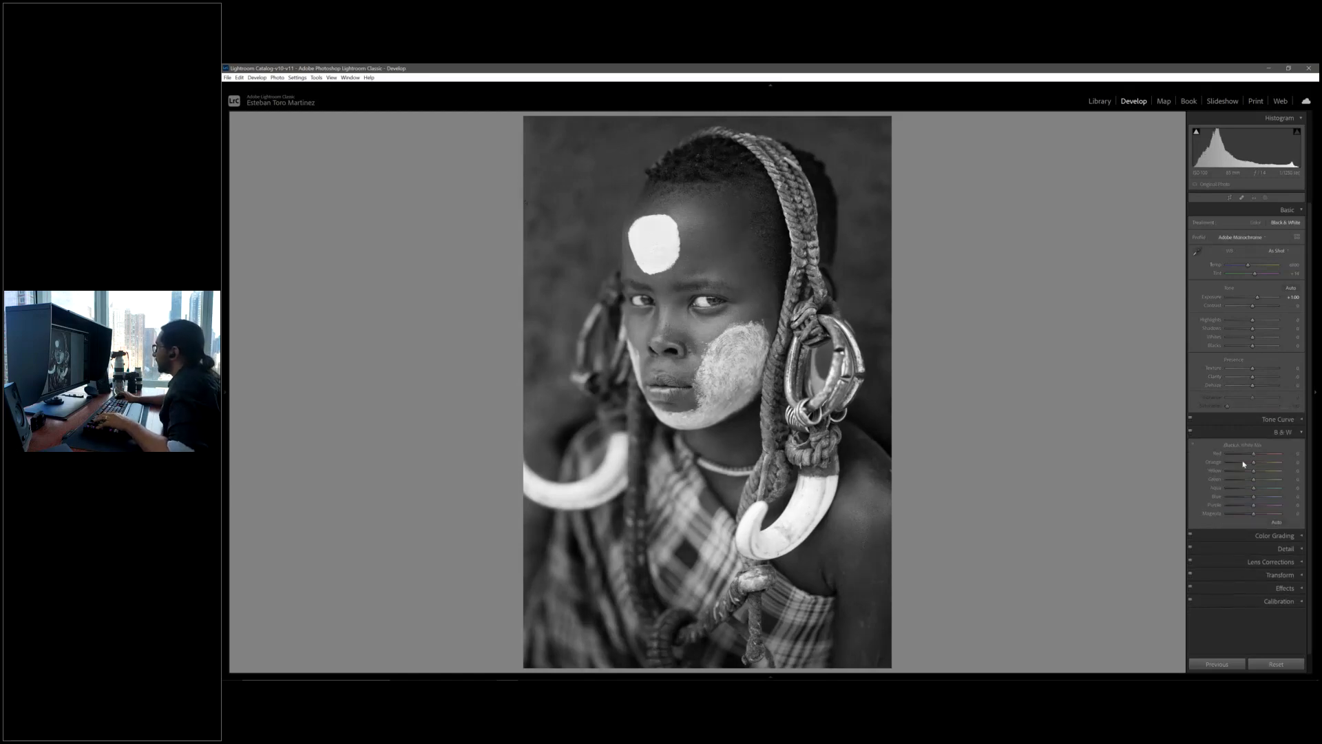
click(1255, 222)
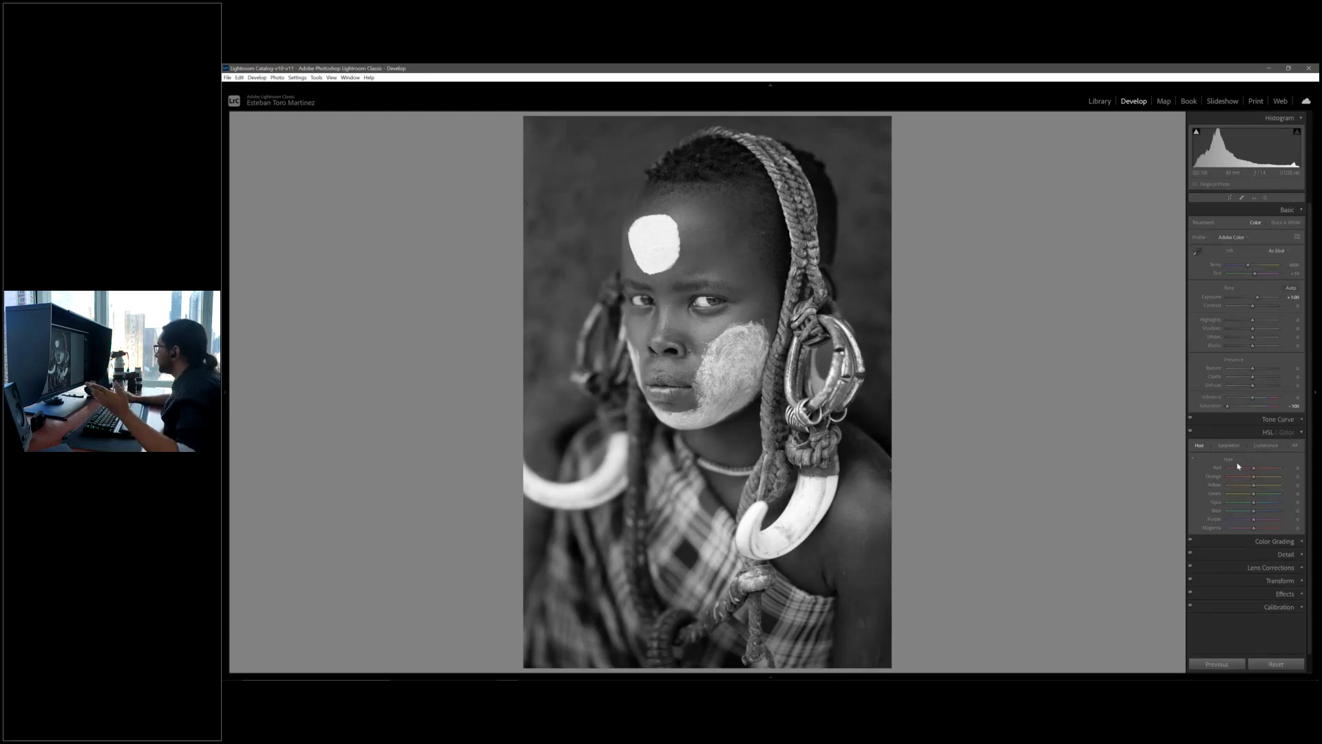
Try an extreme Red hue in the HSL adjustments, reset it and close those adjustments.
drag(1253, 471, 1227, 471)
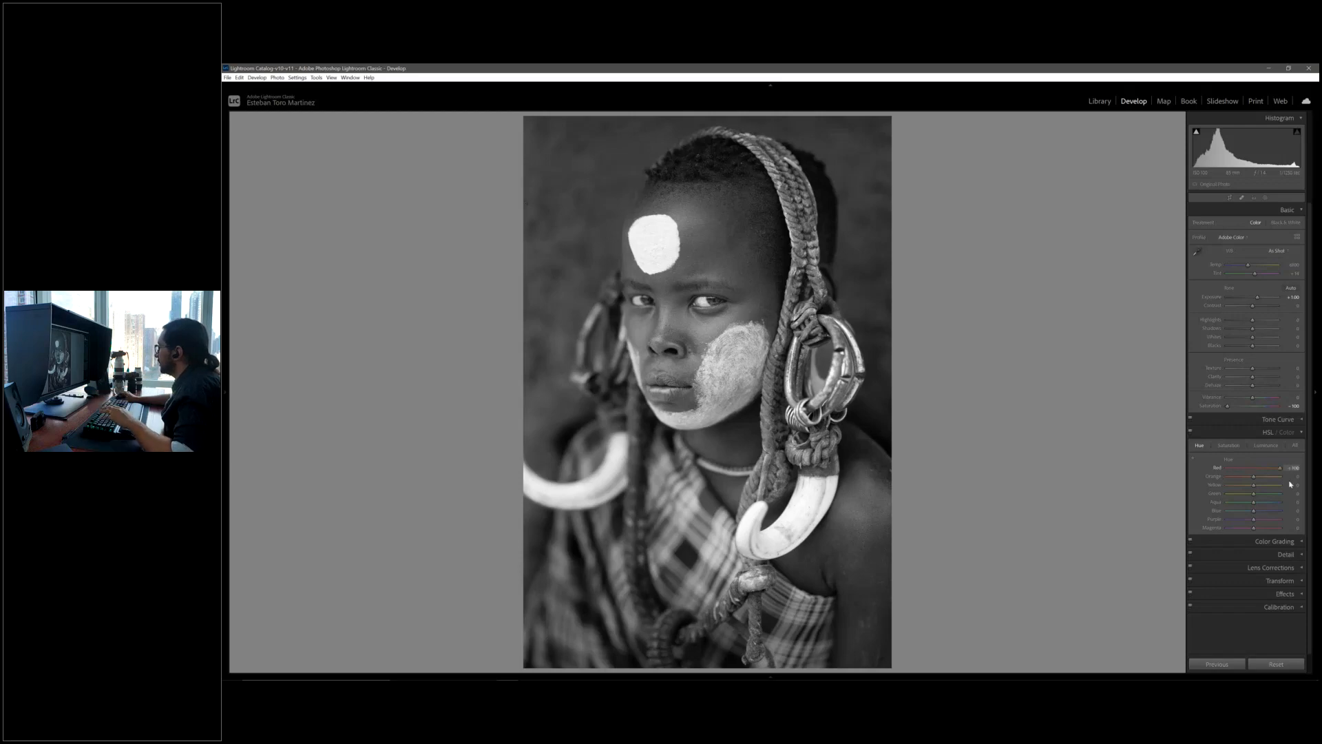
double_click(1219, 467)
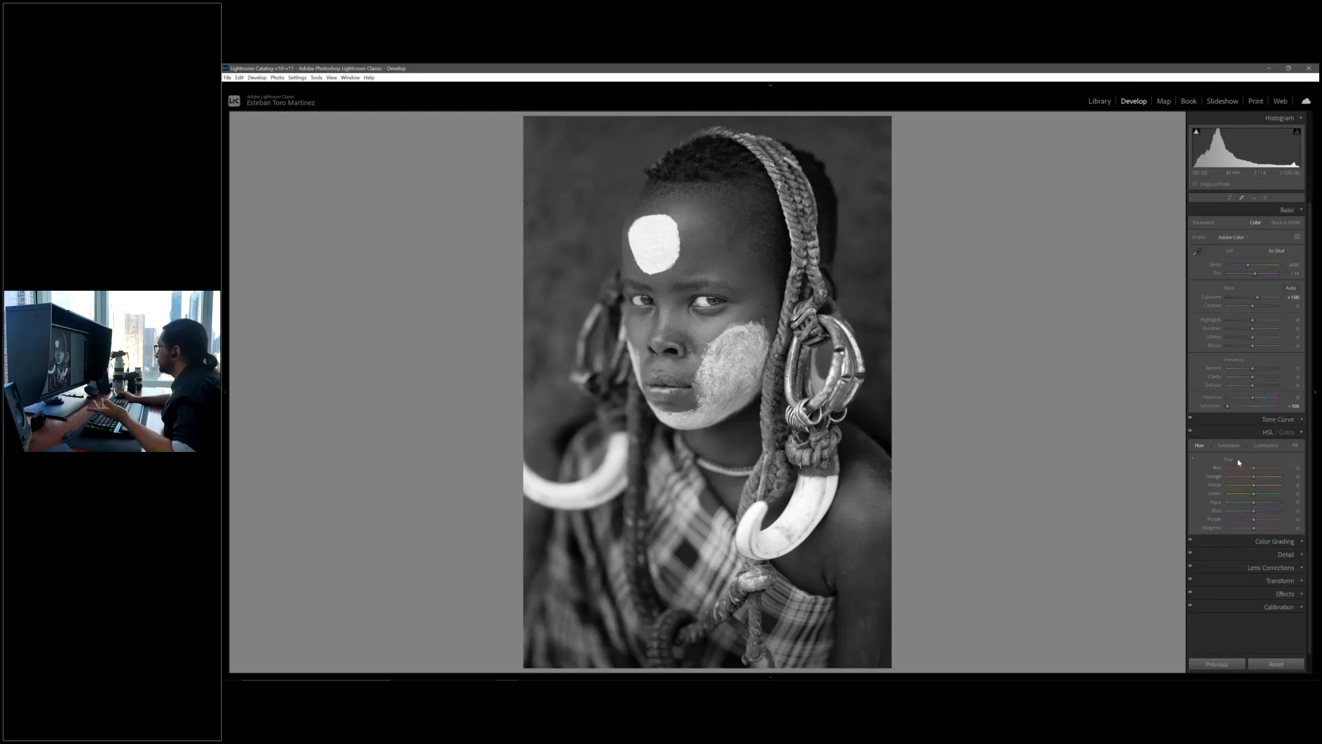
click(1301, 433)
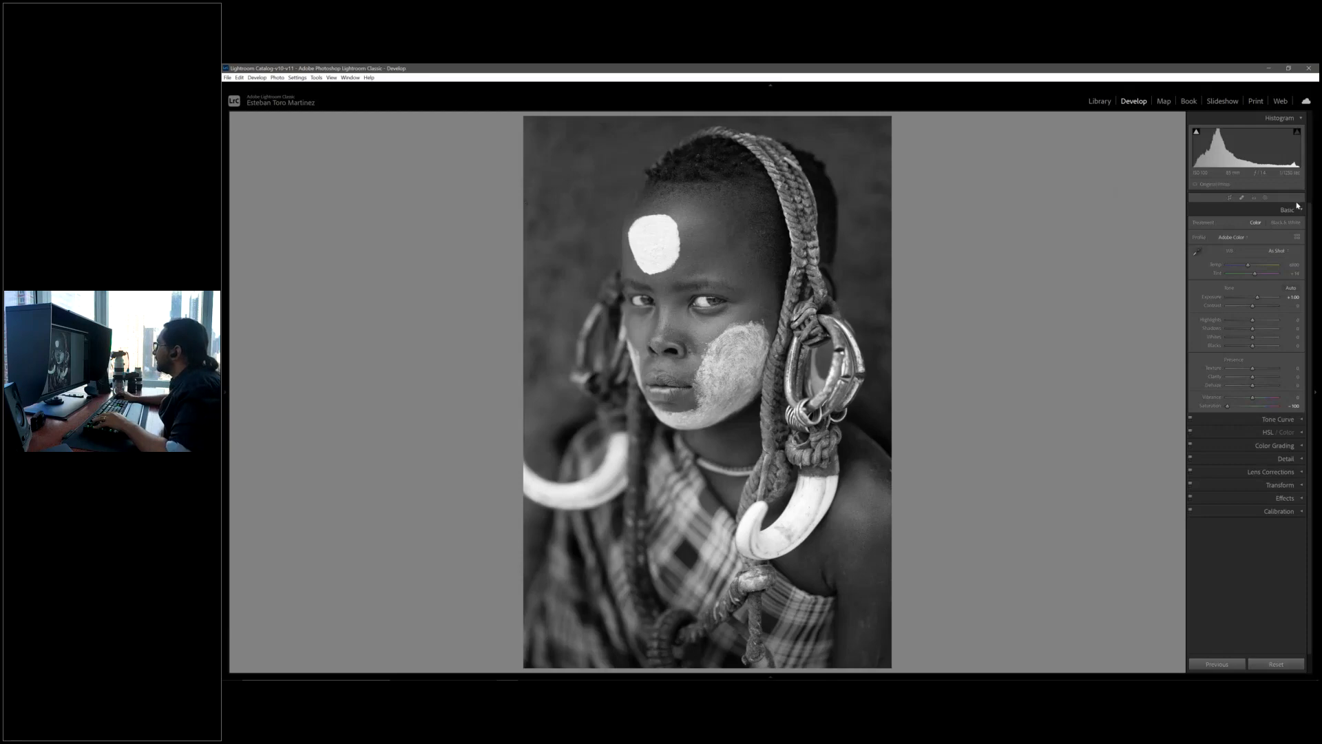
Check the inverted-subject background mask's adjustments and leave masking.
click(1265, 197)
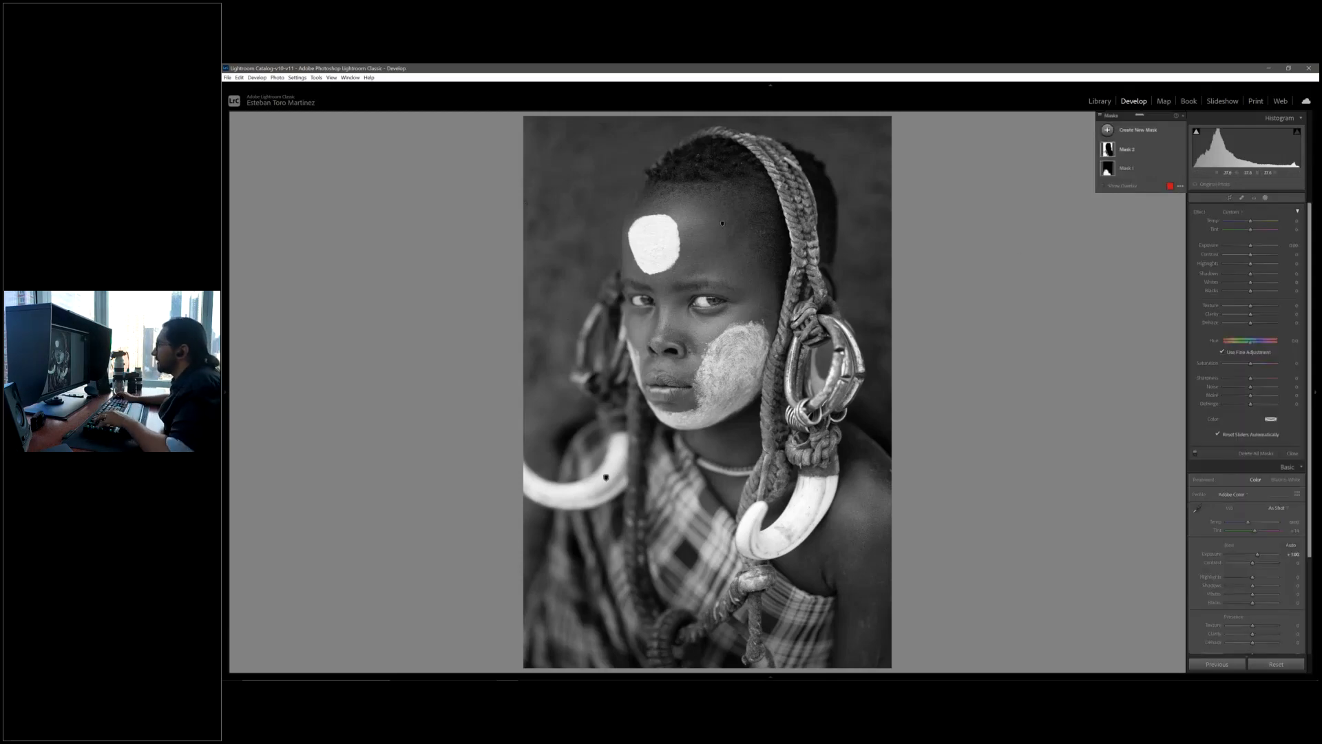
click(722, 223)
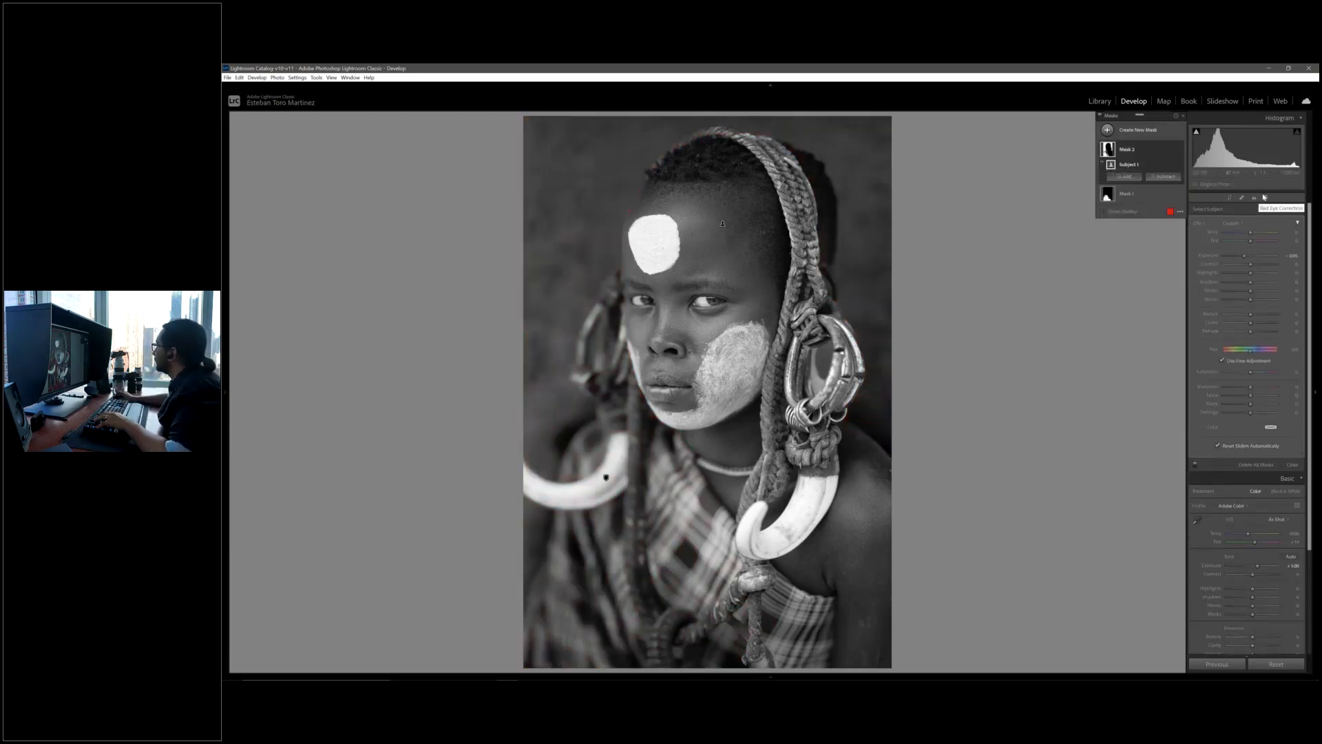
click(1265, 198)
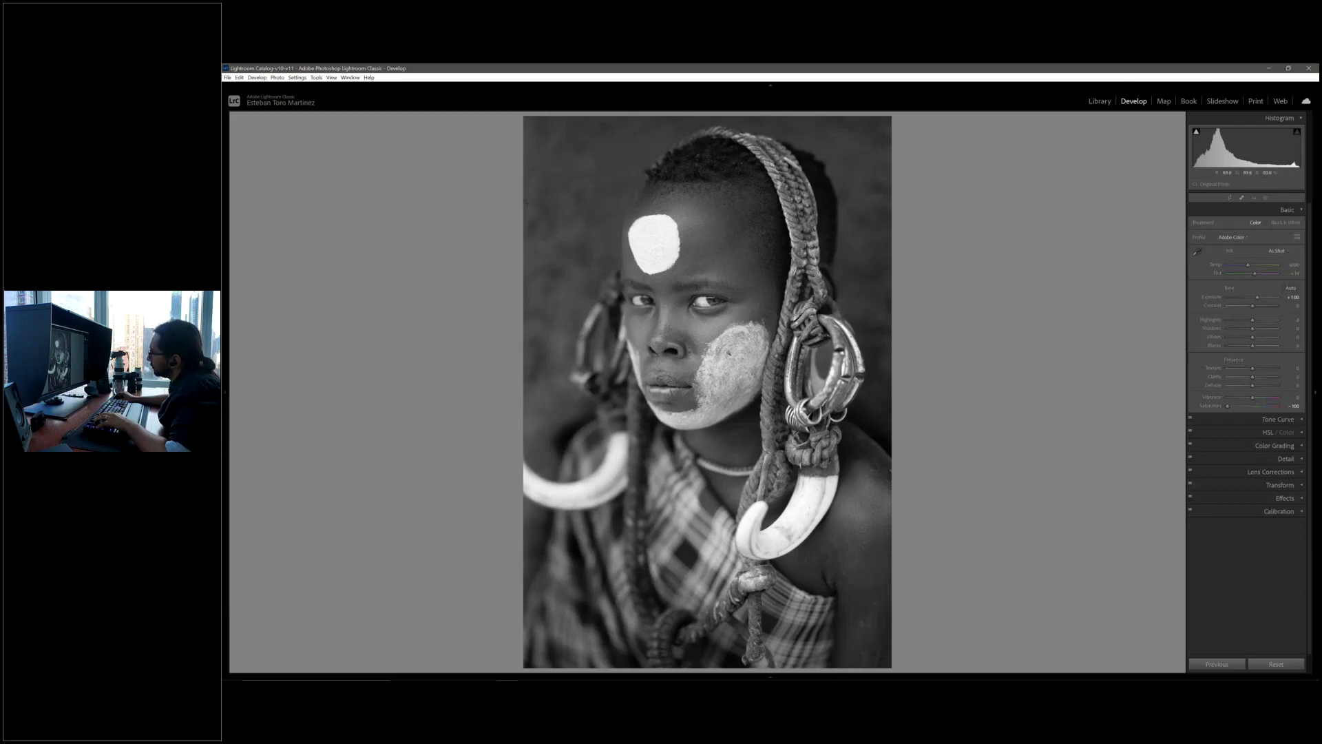
Create a new brush mask with raised Exposure and paint it over the head and face to brighten them.
click(1265, 198)
click(1143, 130)
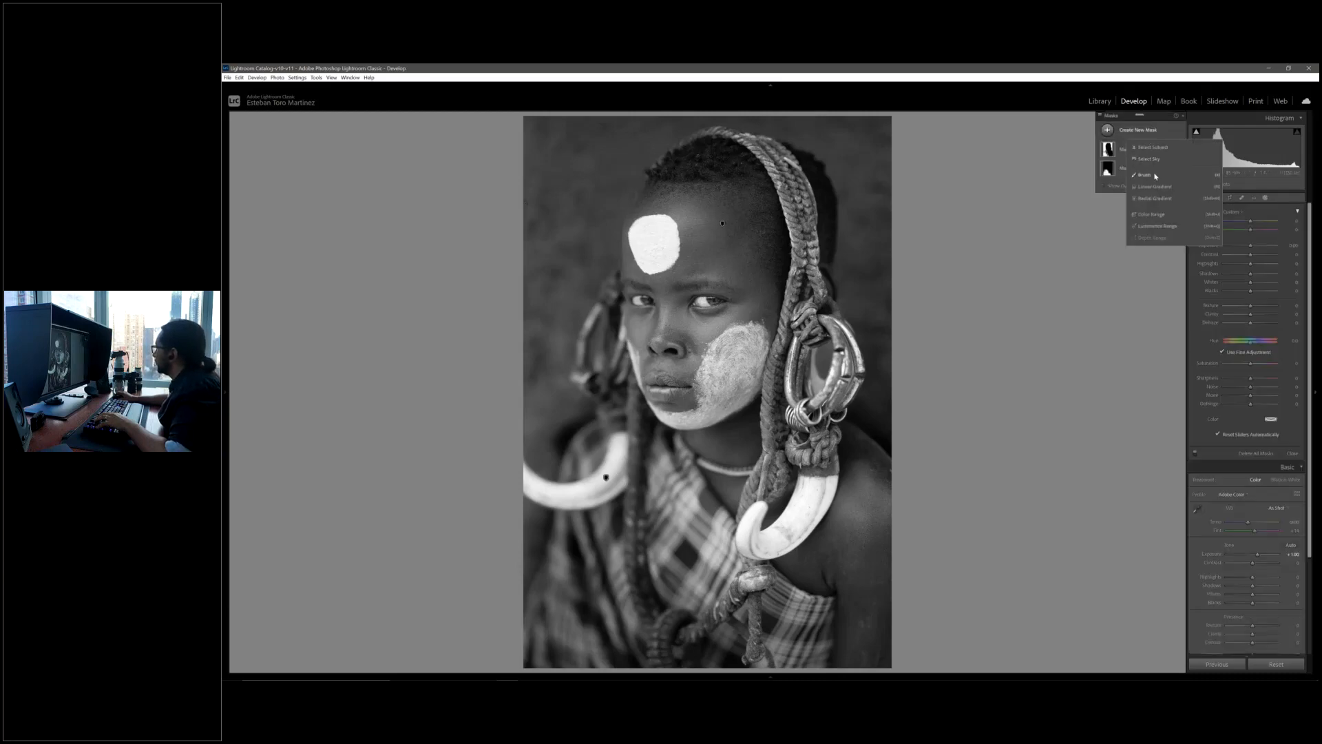
click(1146, 176)
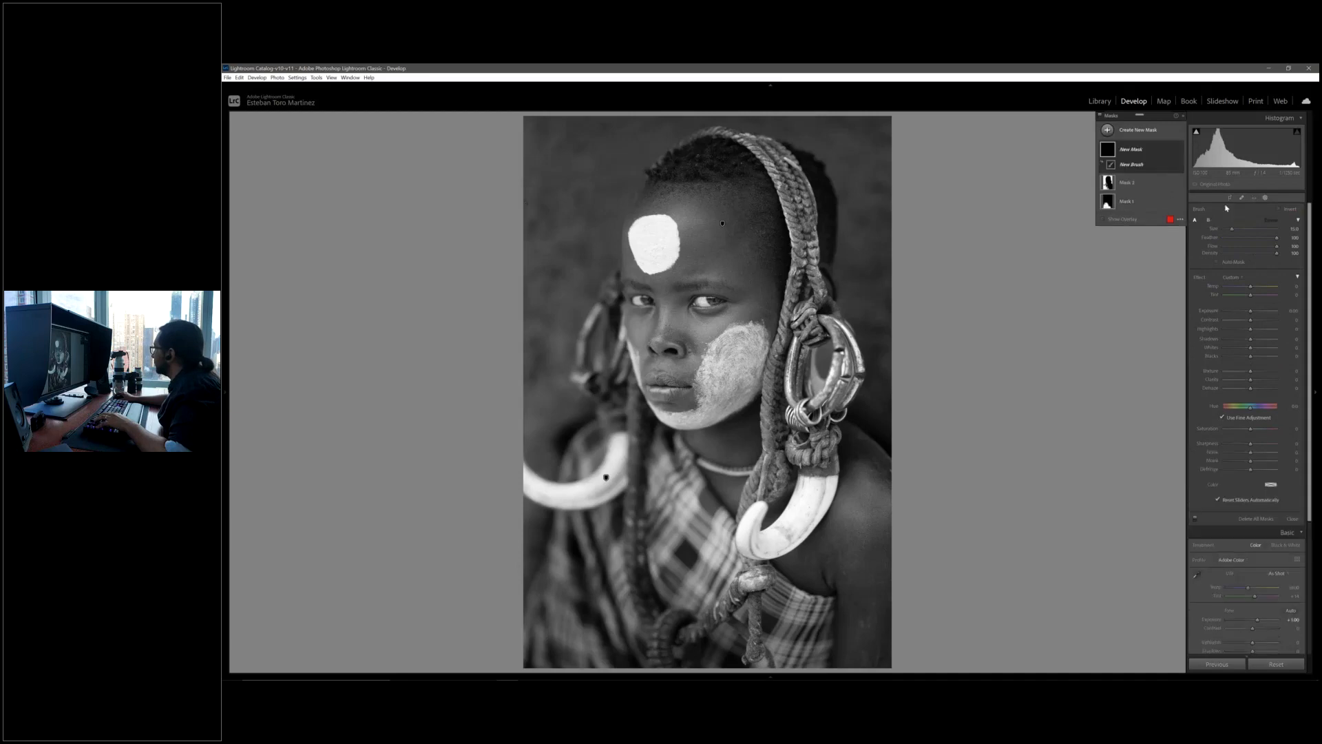
click(1257, 313)
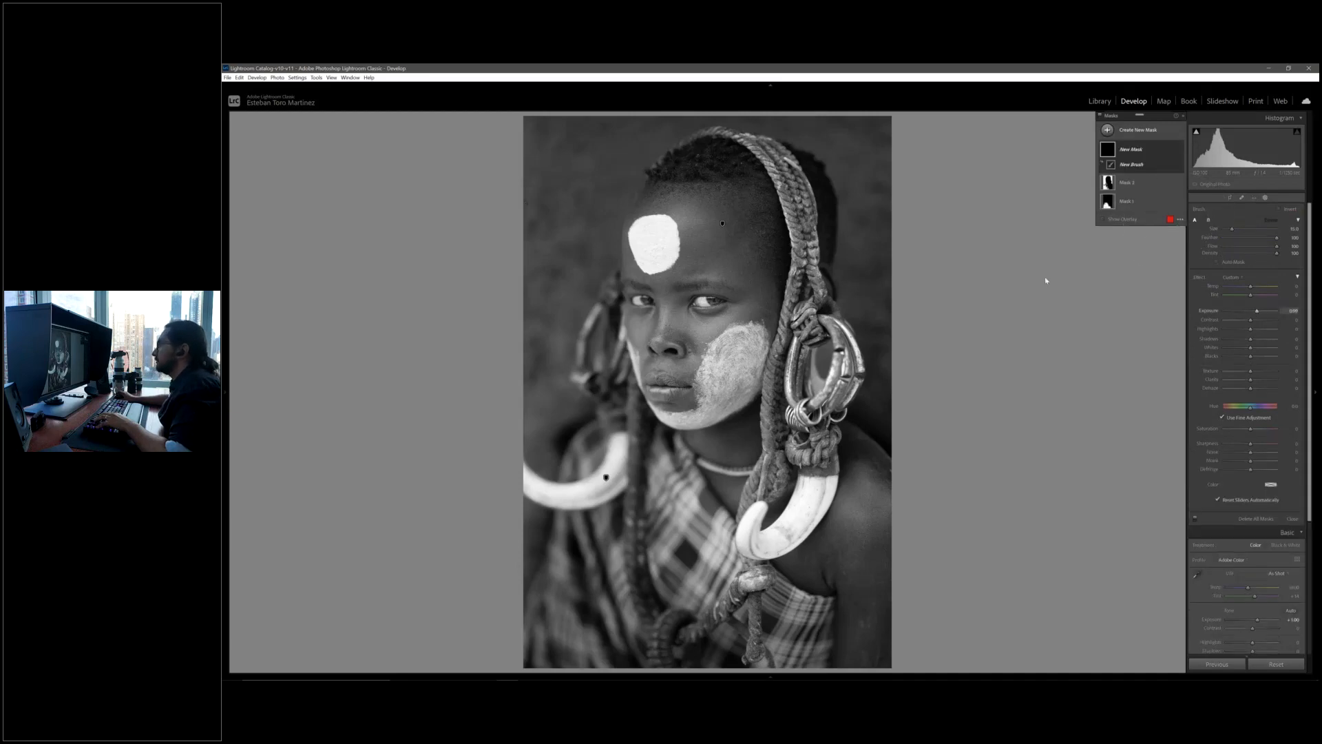
scroll(699, 241, down, 3)
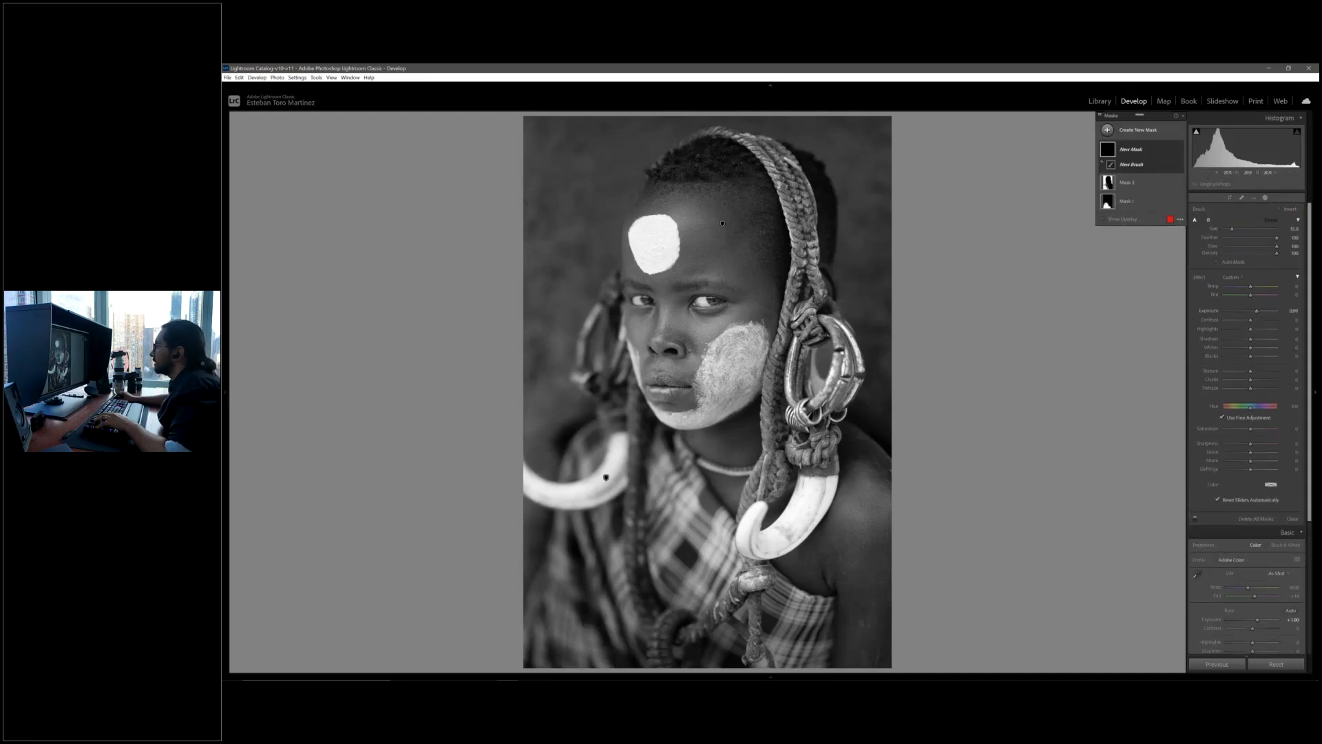
mouse_move(702, 241)
mouse_down()
mouse_move(657, 267)
mouse_move(737, 231)
mouse_move(799, 248)
mouse_move(796, 193)
mouse_move(737, 165)
mouse_move(654, 212)
mouse_move(799, 172)
mouse_move(812, 266)
mouse_move(774, 499)
mouse_up()
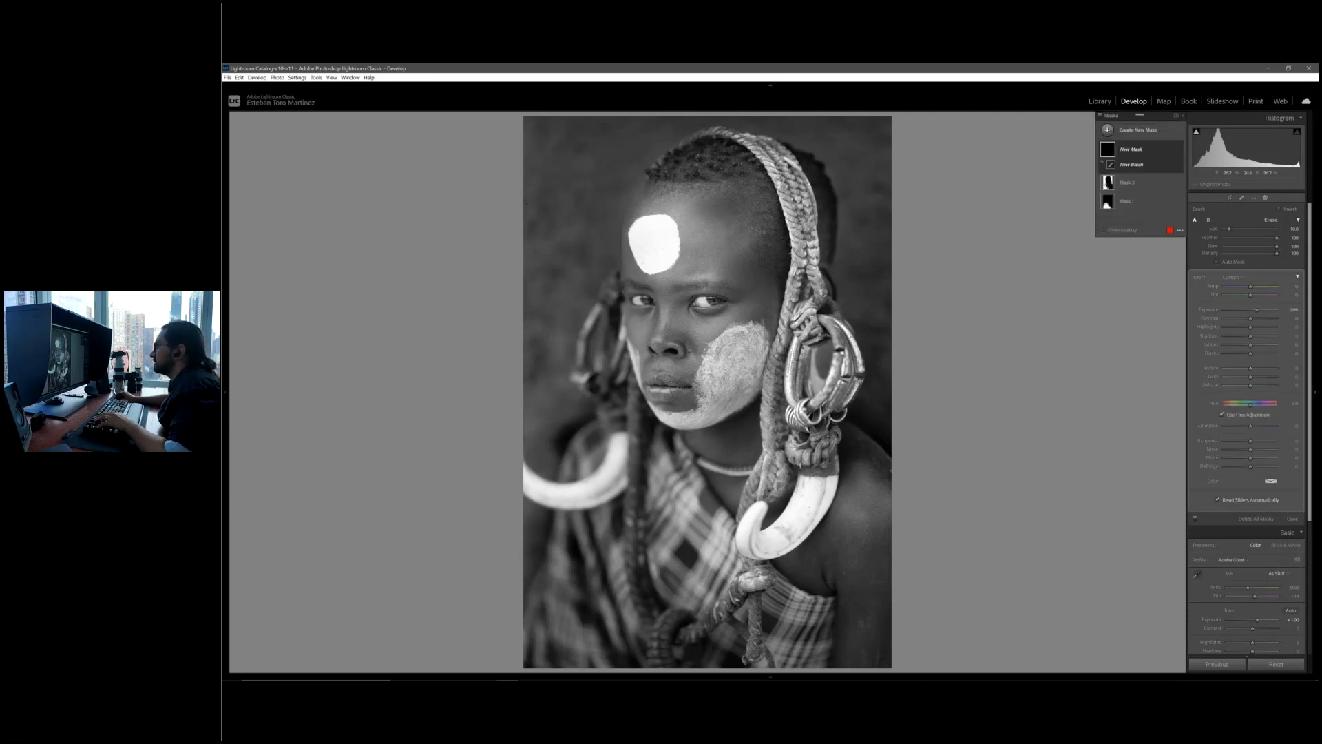
Refine the head mask around the forehead and its edge with a smaller brush, and raise the mask's Contrast.
key([)
mouse_move(625, 260)
mouse_down()
mouse_move(680, 288)
mouse_move(757, 289)
mouse_move(756, 249)
mouse_move(716, 200)
mouse_move(730, 215)
mouse_up()
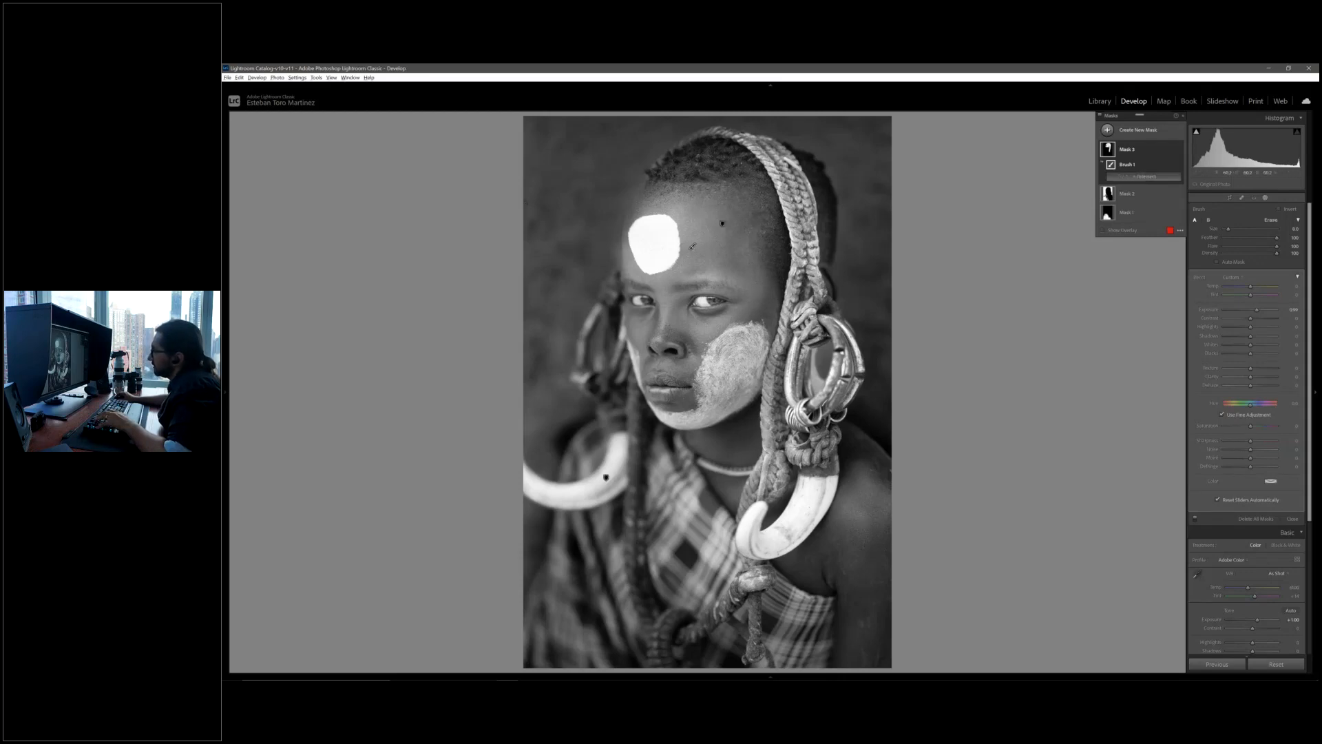
drag(643, 212, 626, 234)
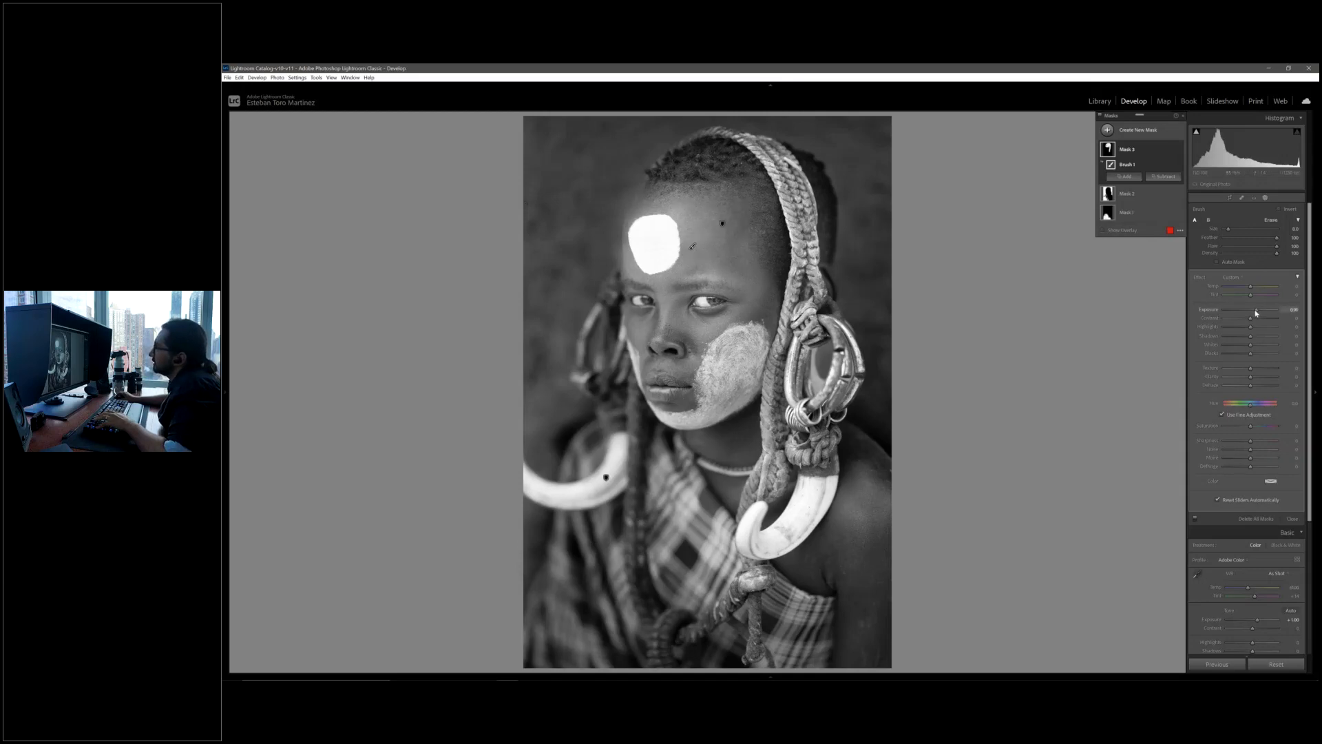
drag(649, 184, 628, 258)
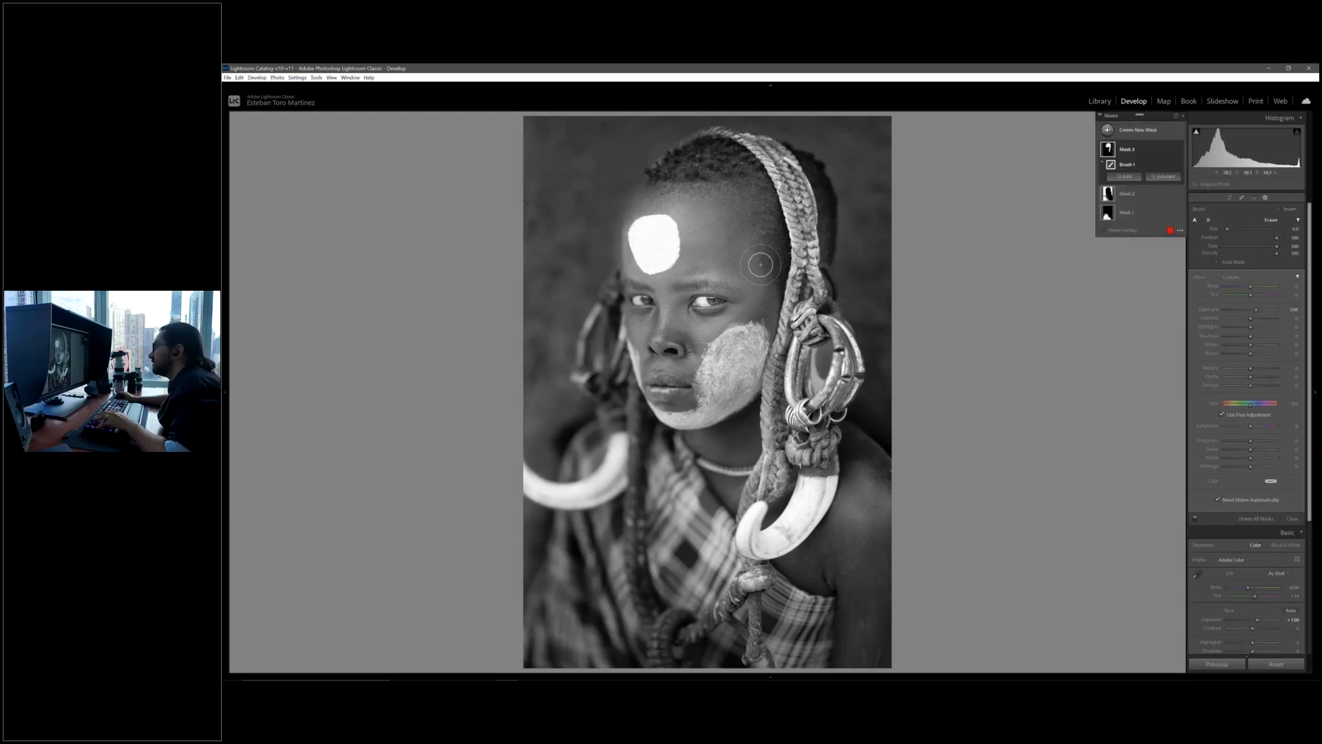
drag(602, 243, 604, 211)
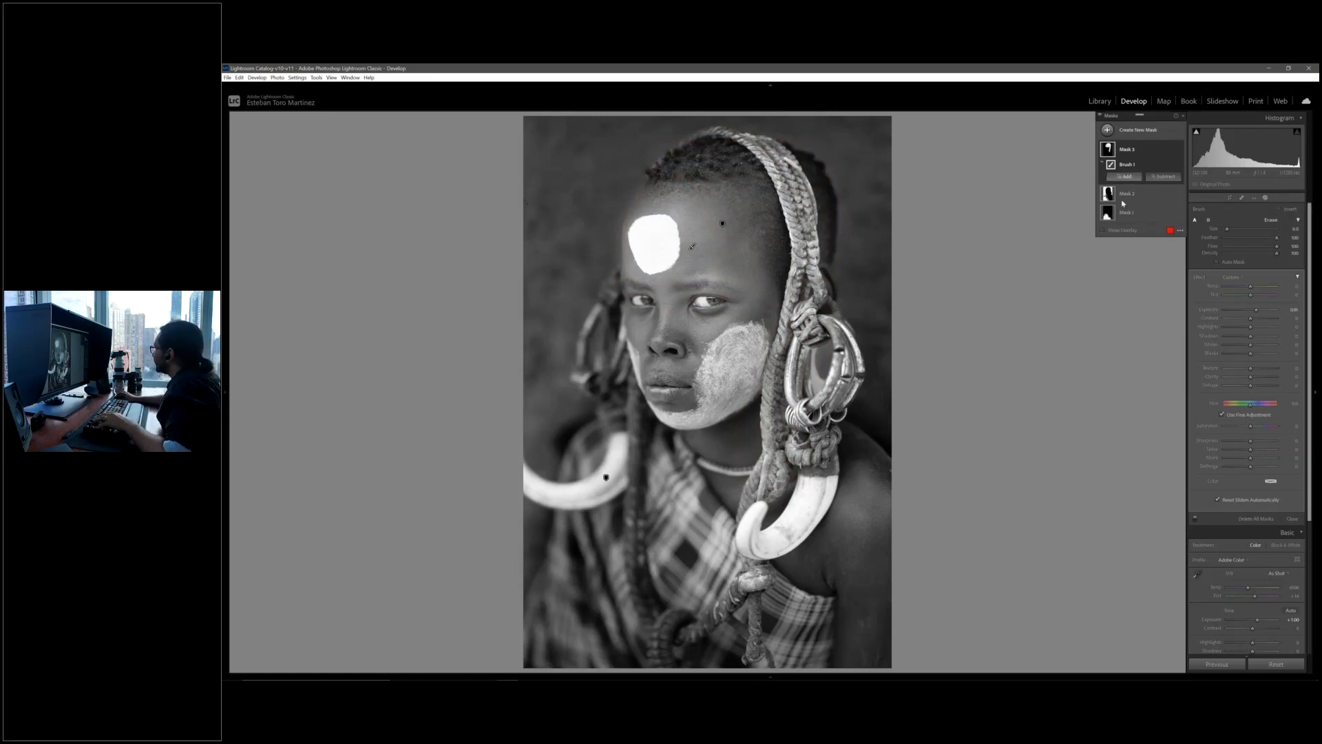
click(1261, 319)
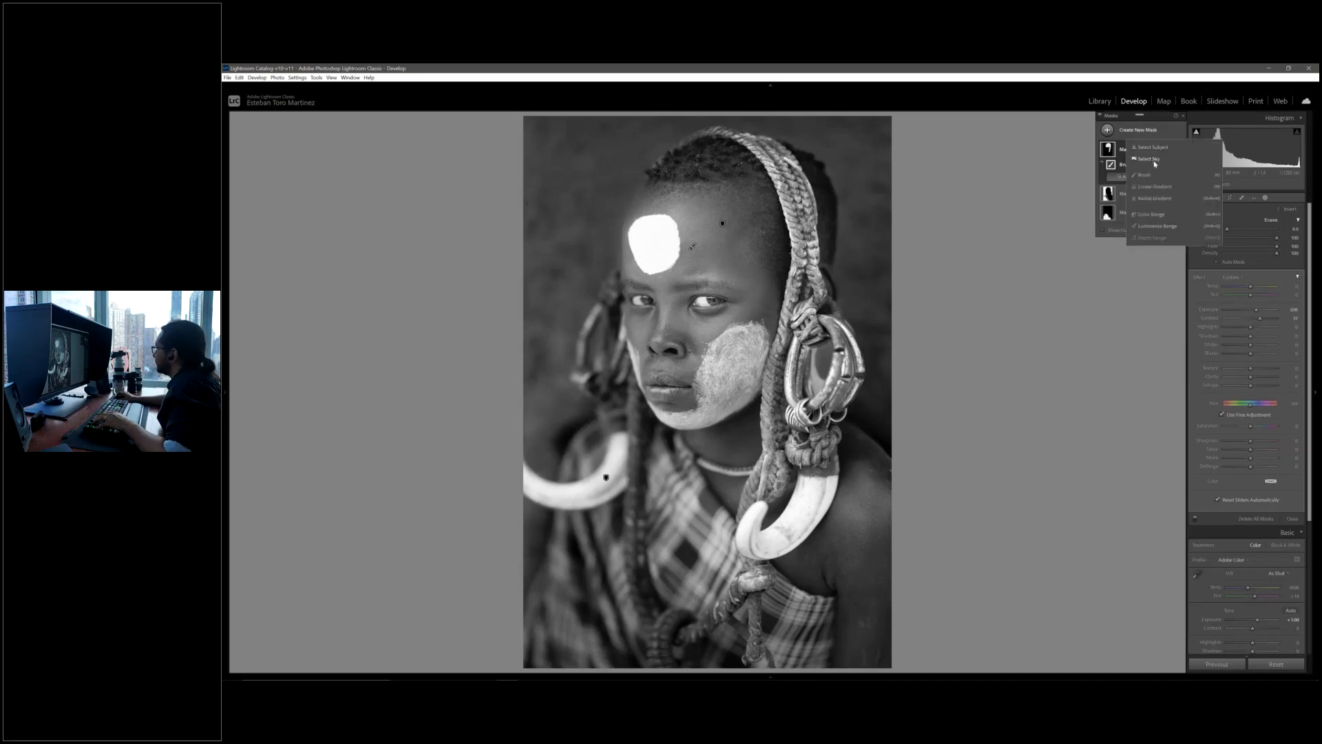
Paint a new brush mask of raised Exposure over the bare shoulder and arm, moderate the brightening and increase its Clarity.
click(1127, 165)
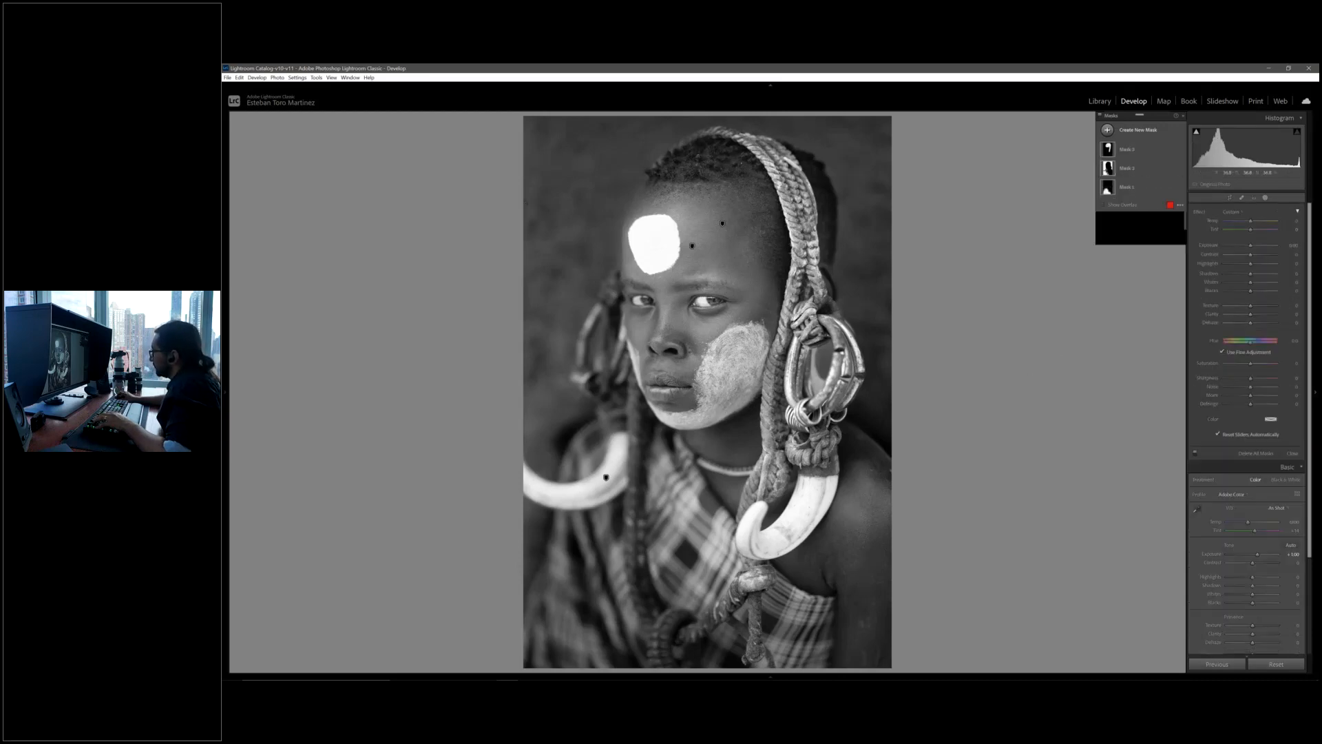
key(k)
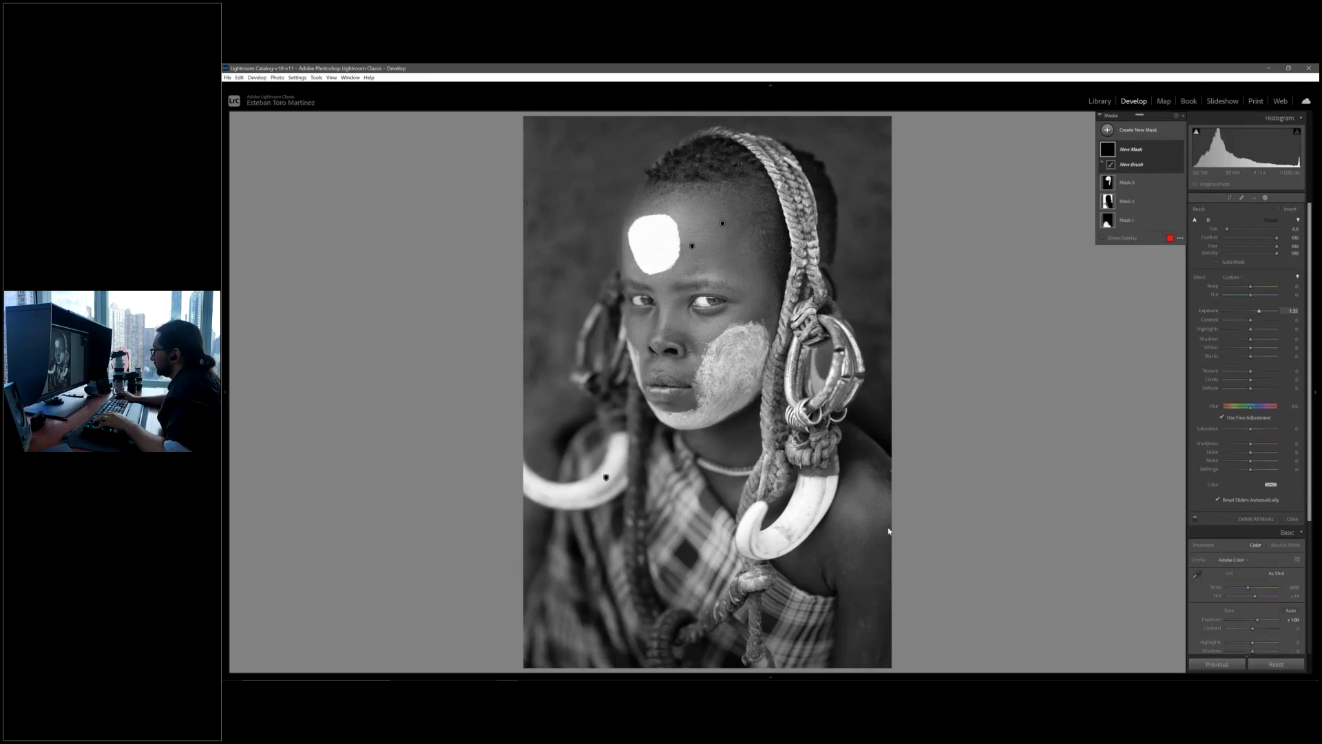
scroll(815, 475, up, 3)
mouse_move(814, 475)
mouse_down()
mouse_move(798, 511)
mouse_move(833, 520)
mouse_move(824, 633)
mouse_up()
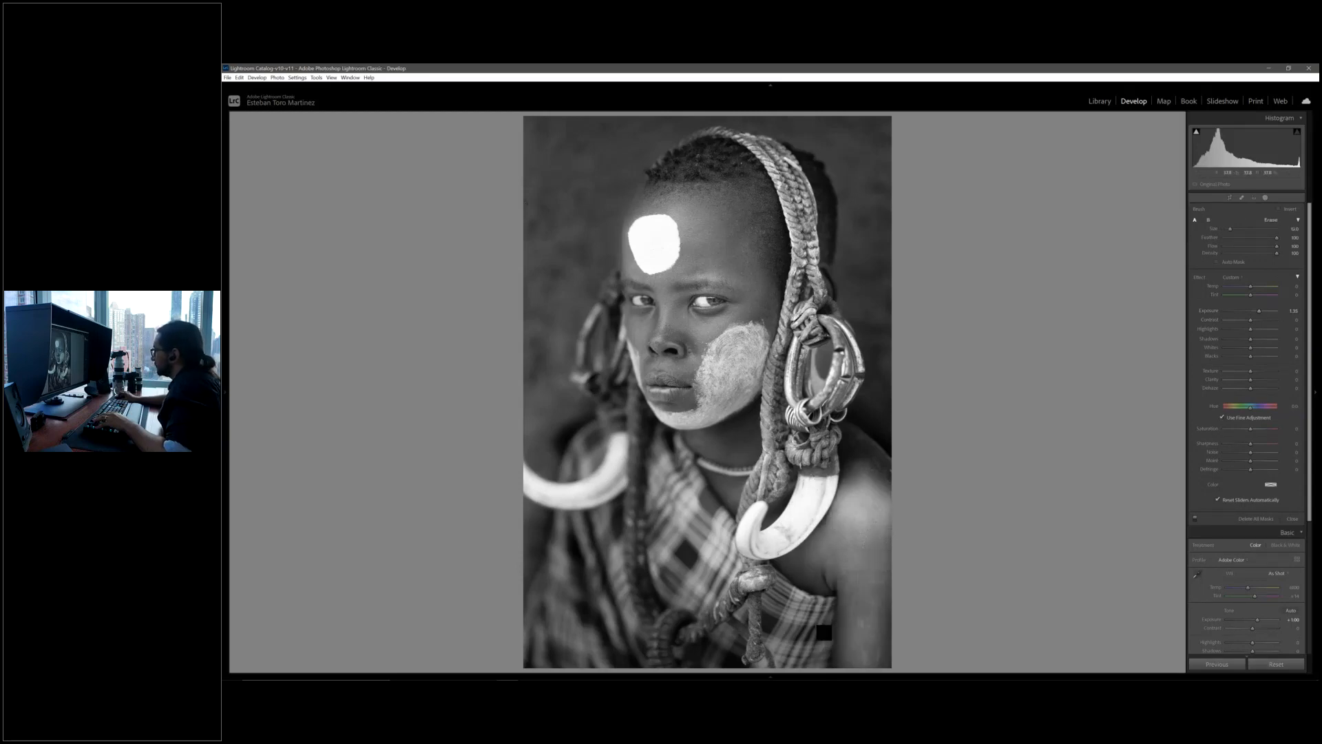
drag(1259, 311, 1254, 314)
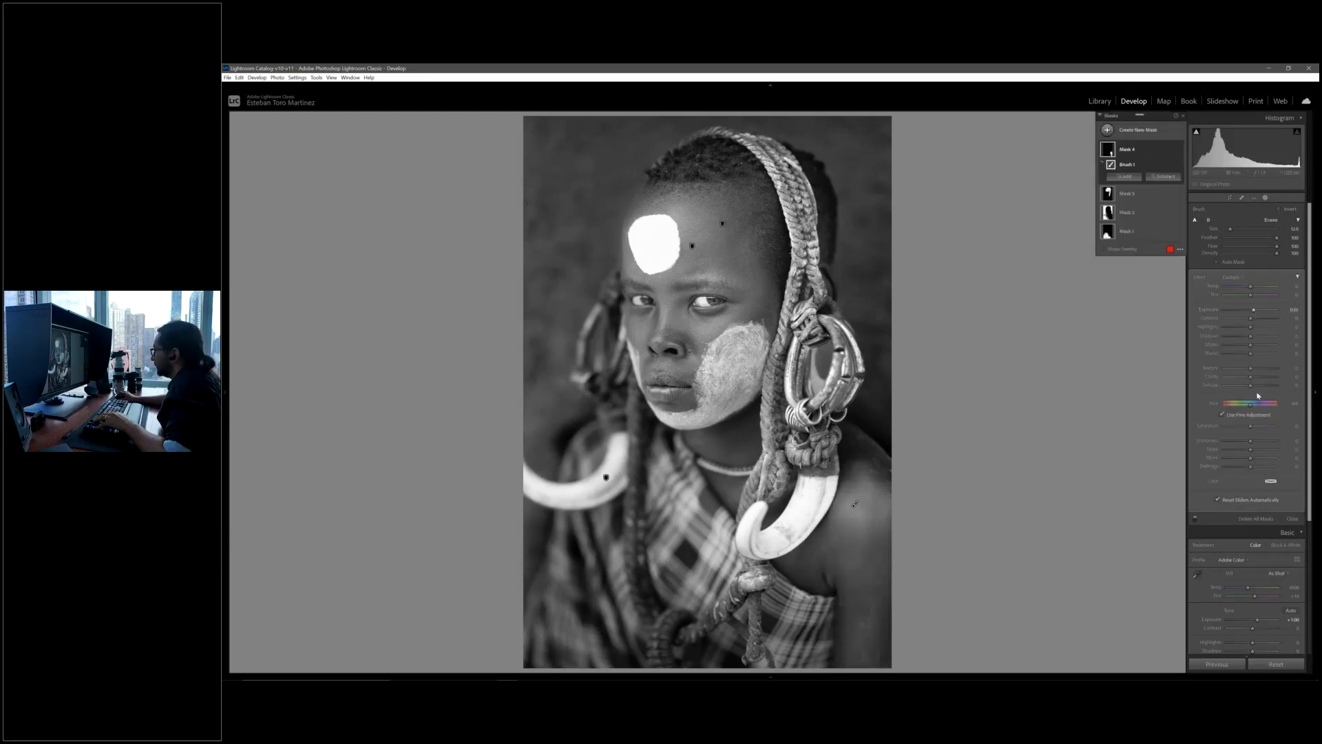
drag(1251, 377, 1264, 380)
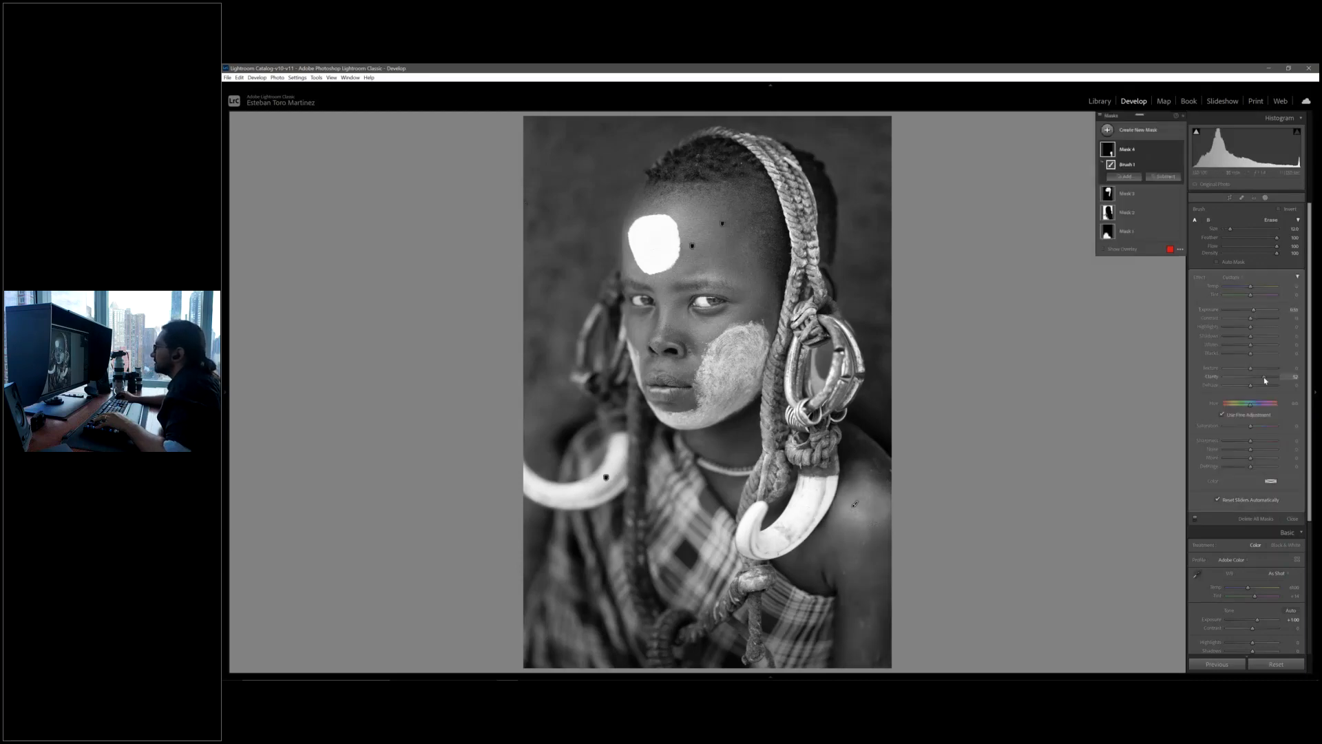
Leave masking and raise the portrait's overall Contrast.
click(1265, 197)
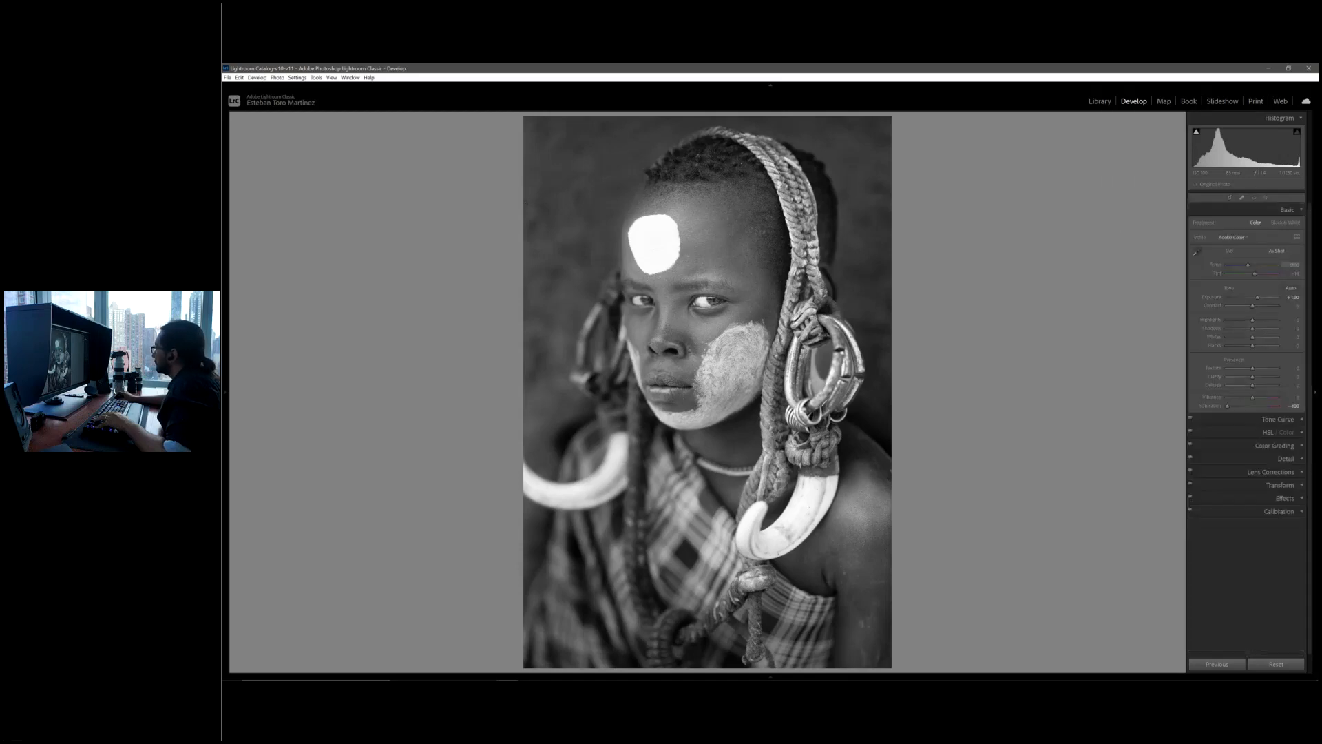
click(1261, 306)
drag(1261, 305, 1263, 307)
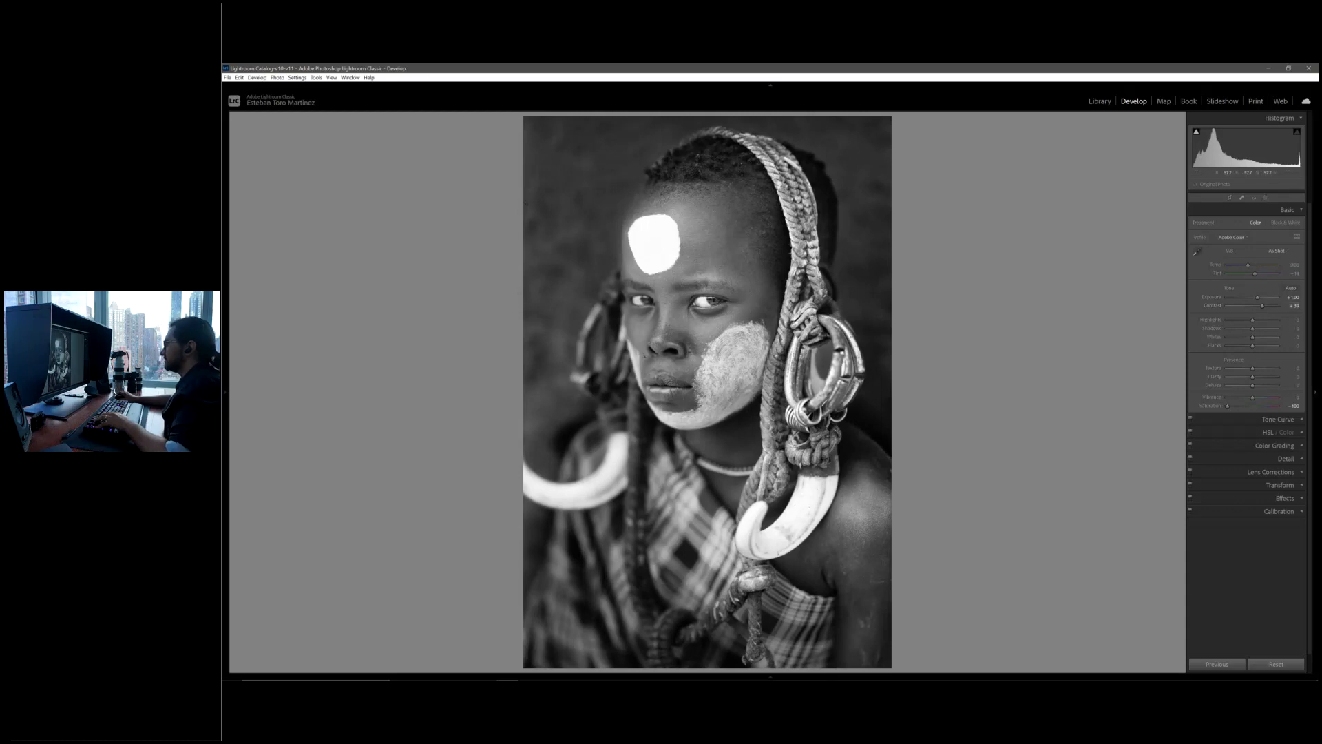
Raise the portrait's overall Clarity moderately.
click(1261, 378)
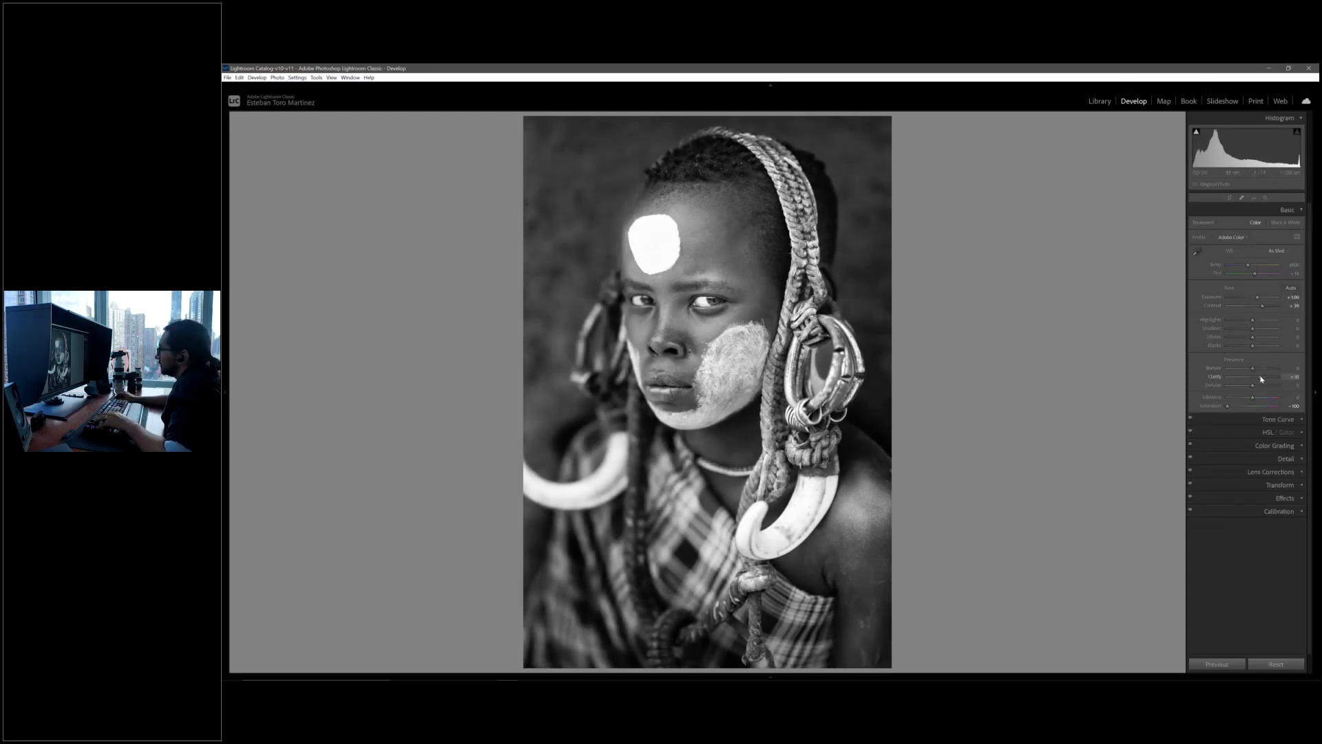
drag(1261, 379, 1257, 378)
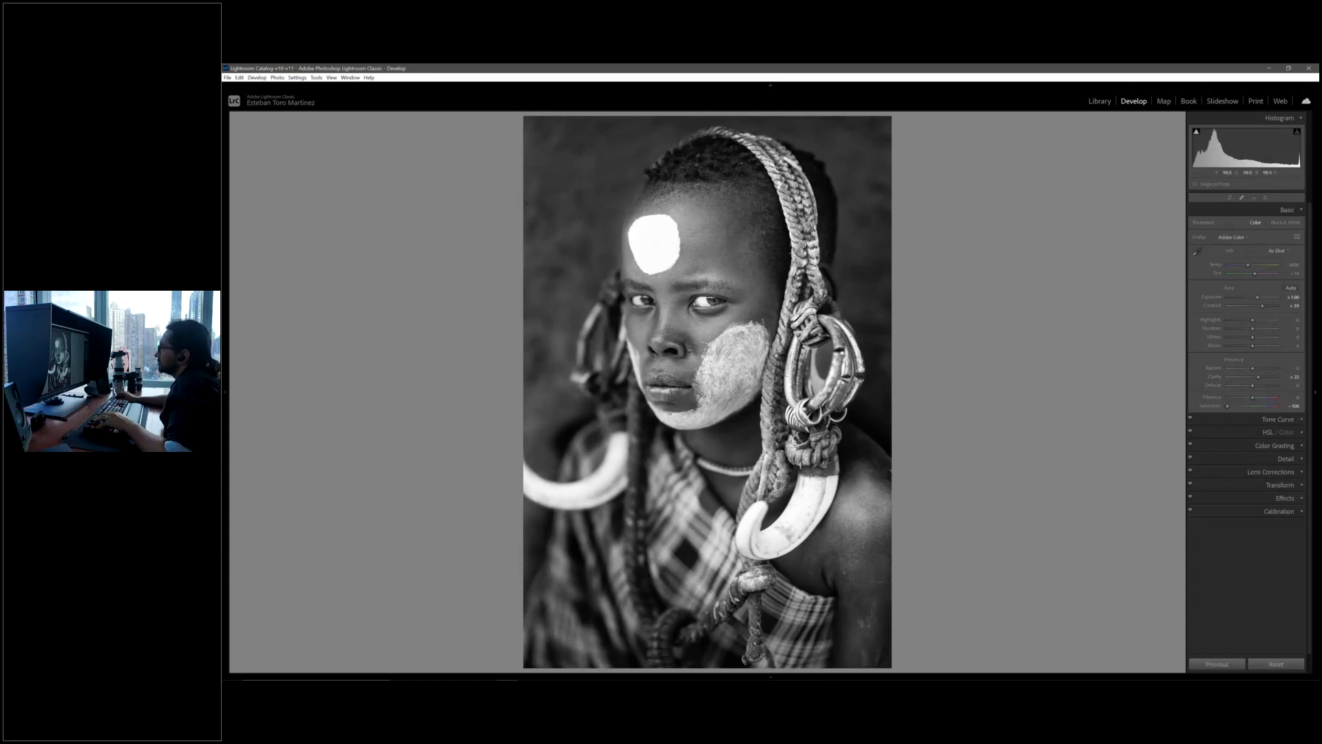
Create a new brush mask with lowered Exposure, paint it over the white forehead spot and its edge, and leave masking.
click(1266, 198)
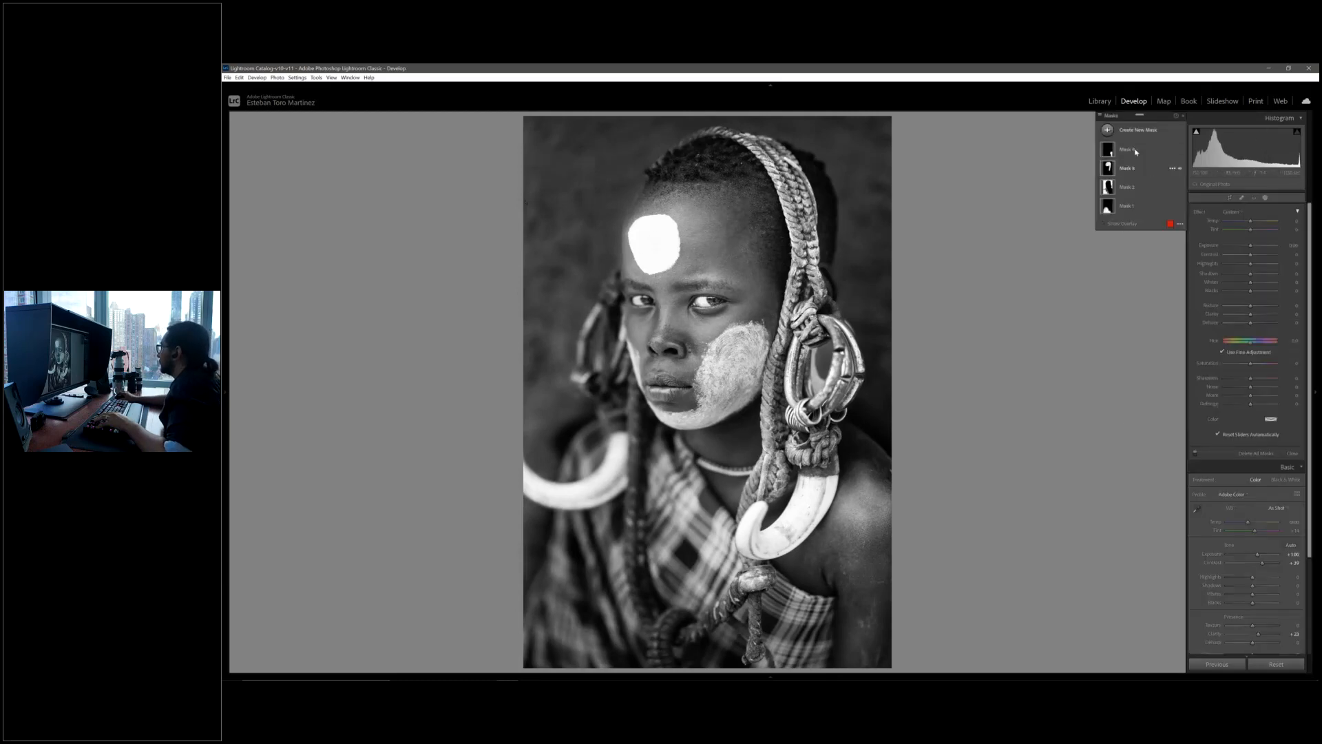
key(k)
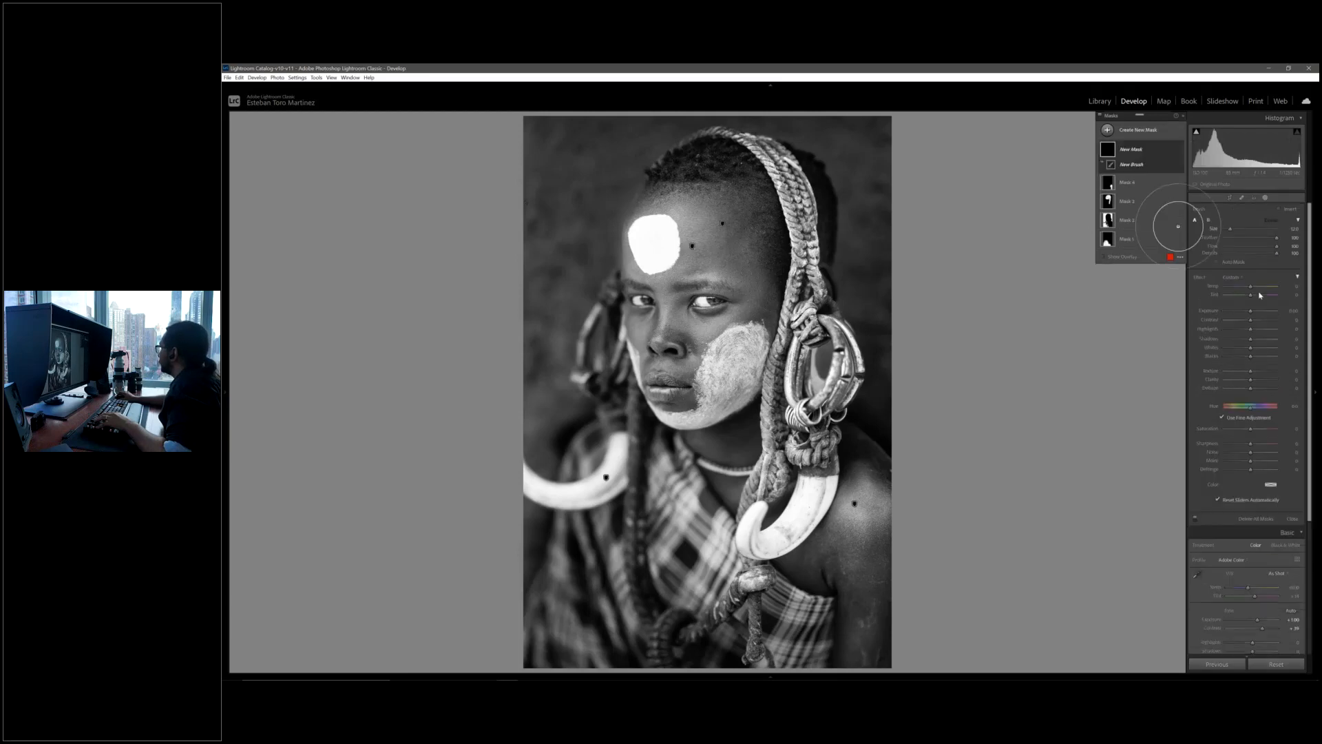
drag(1249, 313, 1242, 313)
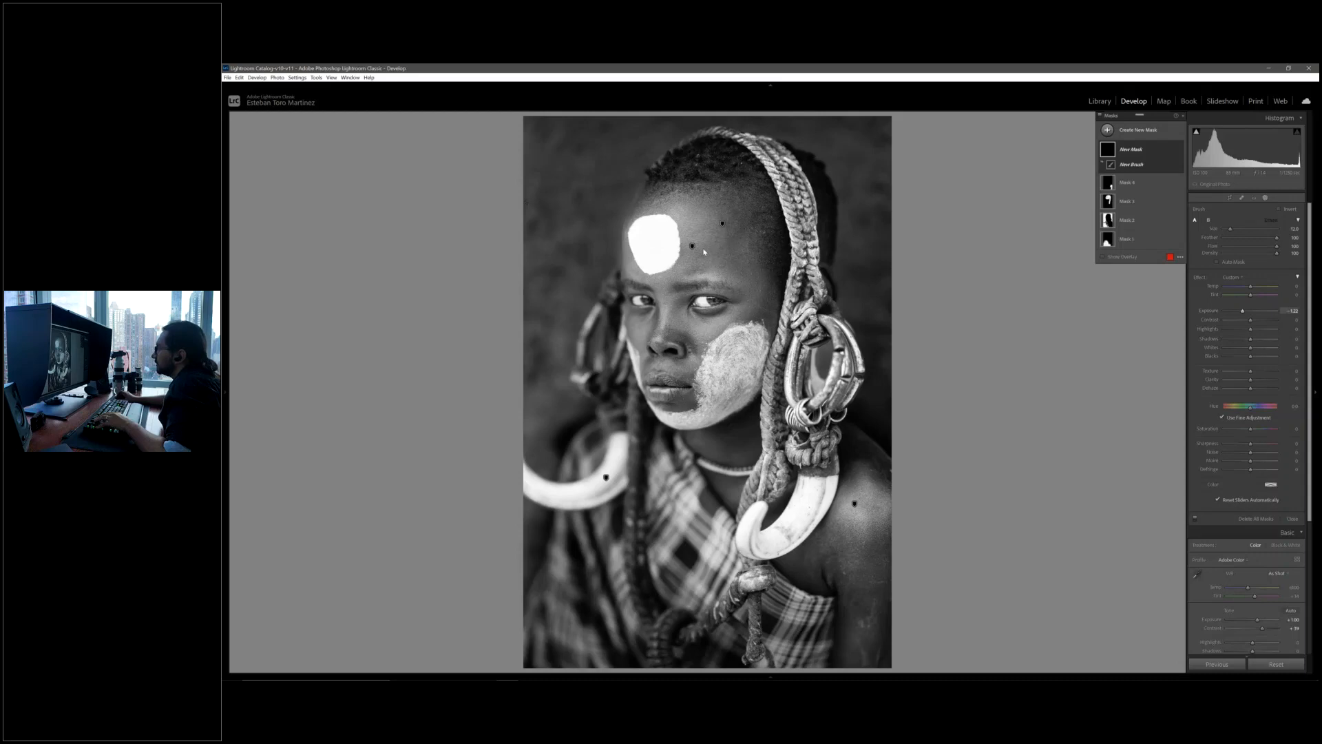
scroll(644, 237, down, 5)
mouse_move(644, 235)
mouse_down()
mouse_move(630, 256)
mouse_move(692, 237)
mouse_move(672, 269)
mouse_up()
scroll(691, 237, down, 1)
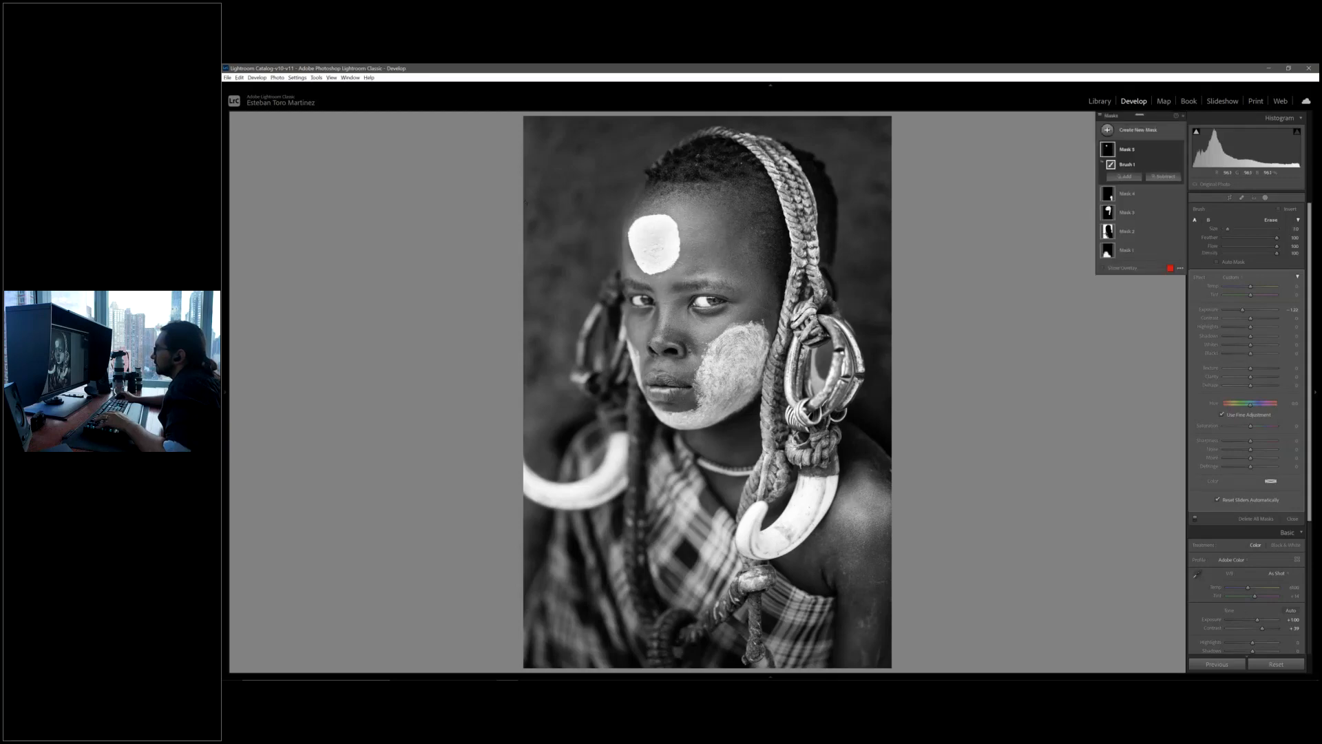
key(bracketleft)
mouse_move(652, 212)
mouse_down()
mouse_move(671, 269)
mouse_move(659, 273)
mouse_move(631, 239)
mouse_move(668, 208)
mouse_move(682, 279)
mouse_move(647, 285)
mouse_move(613, 245)
mouse_up()
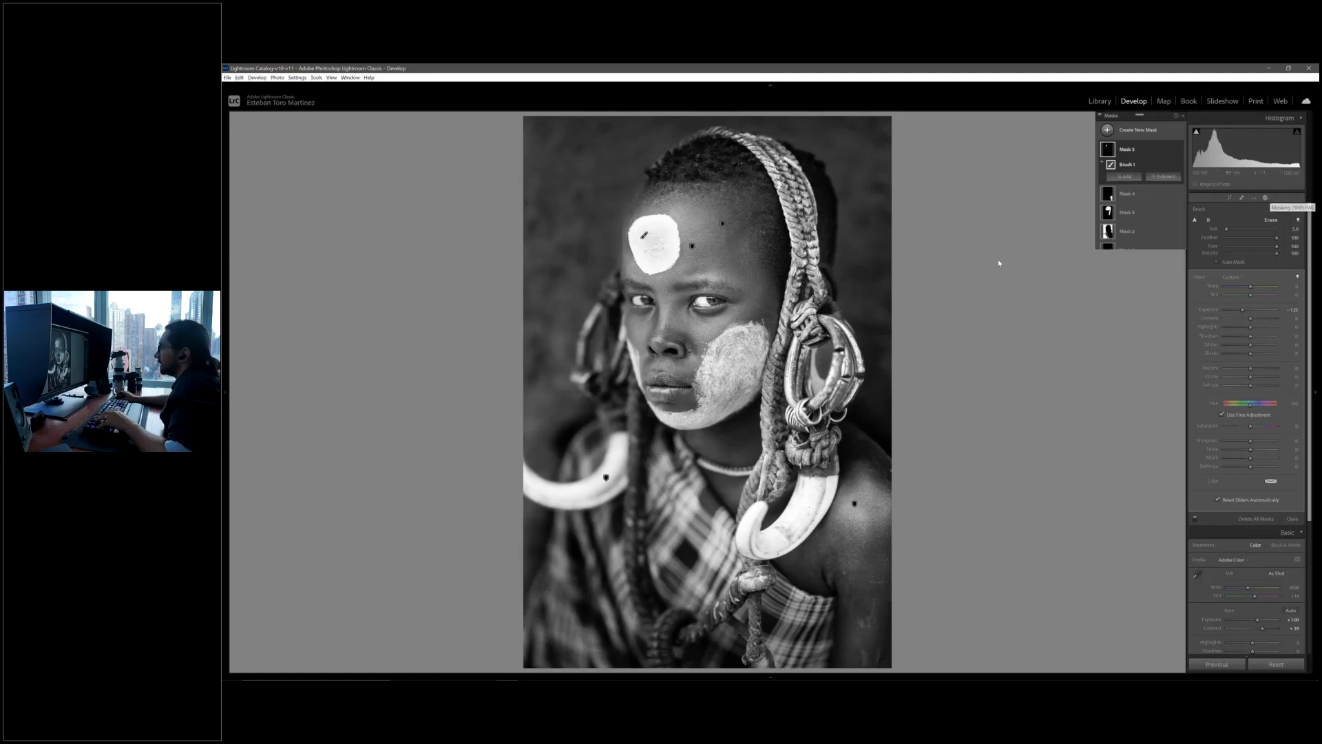
click(1270, 199)
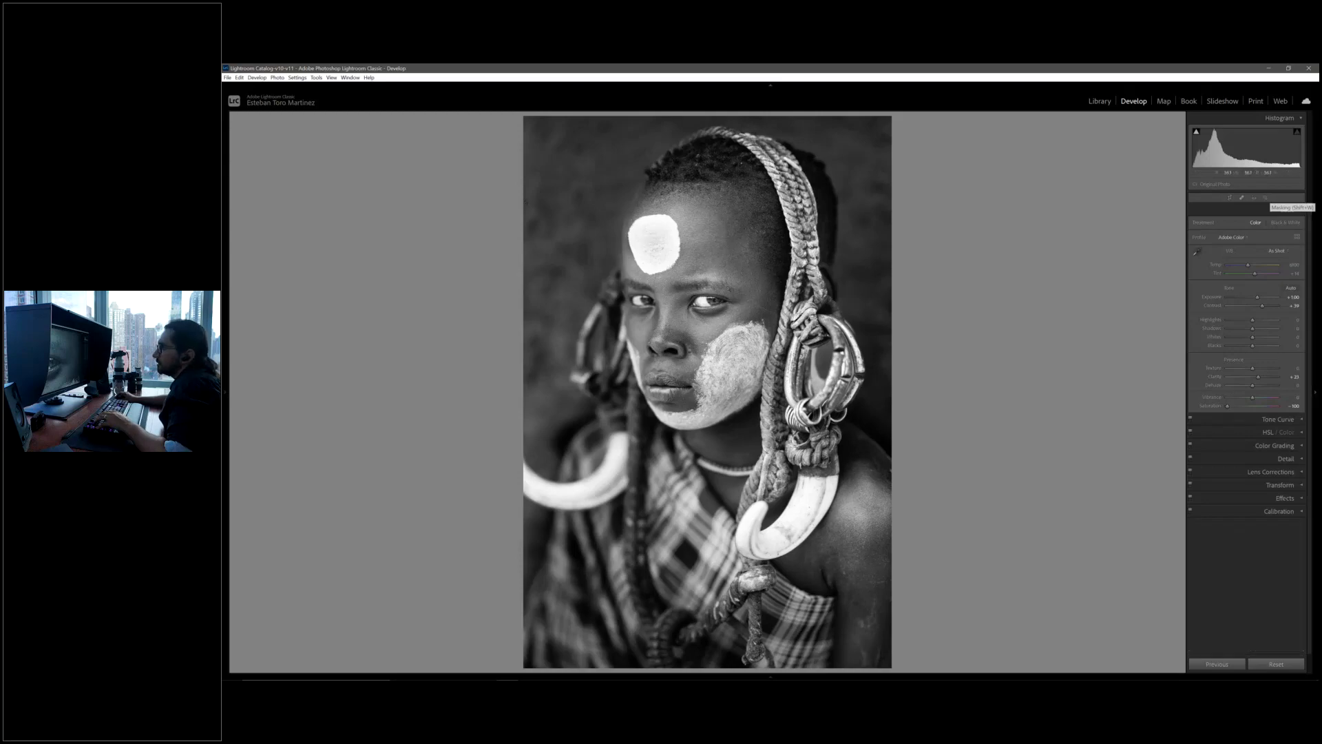
Create a new brush mask with raised Exposure and paint it over the iris of the eye in focus.
key(z)
key(F7)
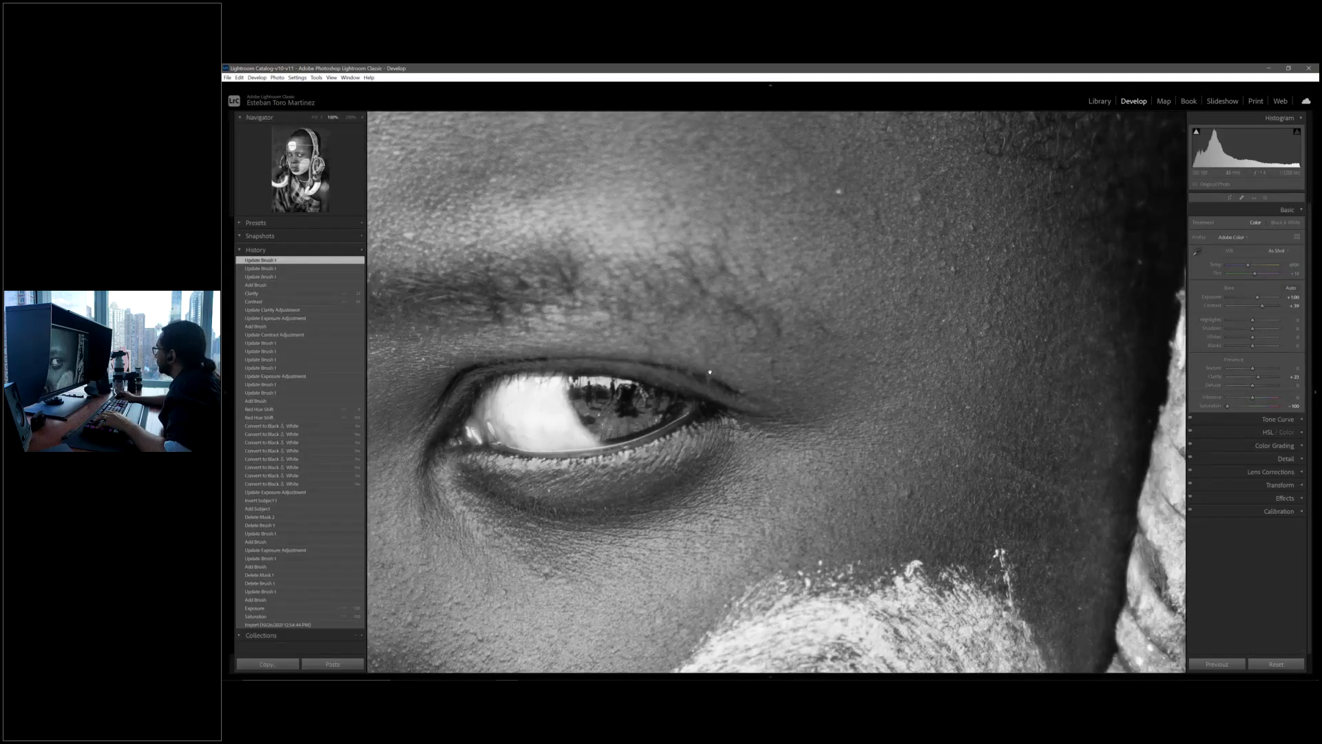
key(F7)
click(1265, 198)
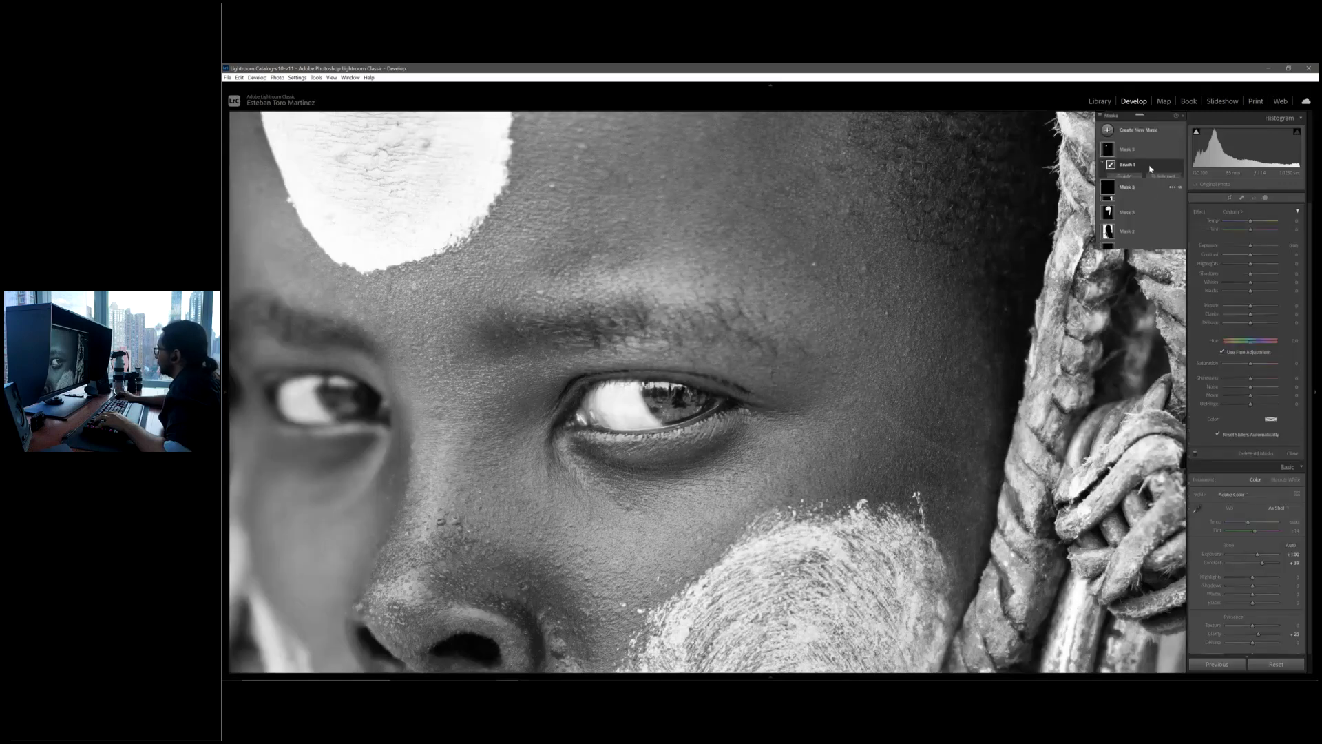
key(k)
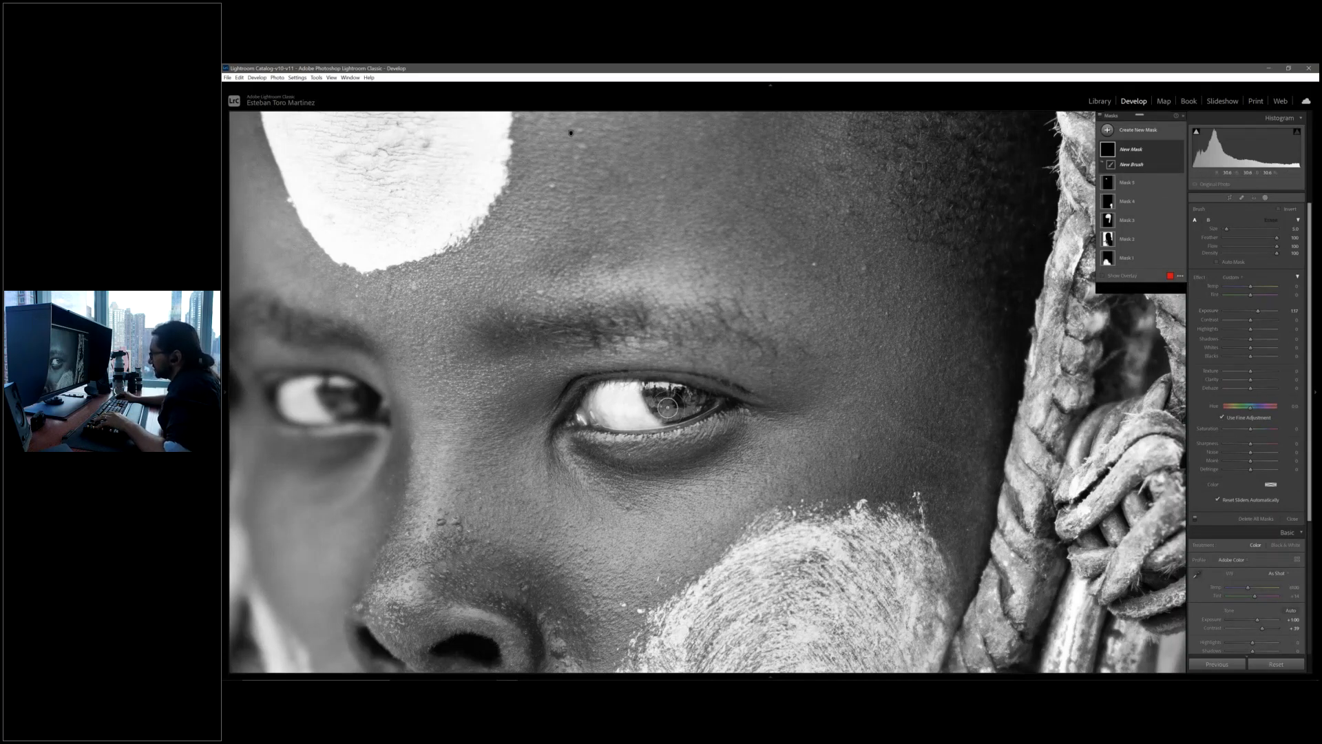
mouse_move(667, 408)
mouse_down()
mouse_move(655, 404)
mouse_move(689, 410)
mouse_up()
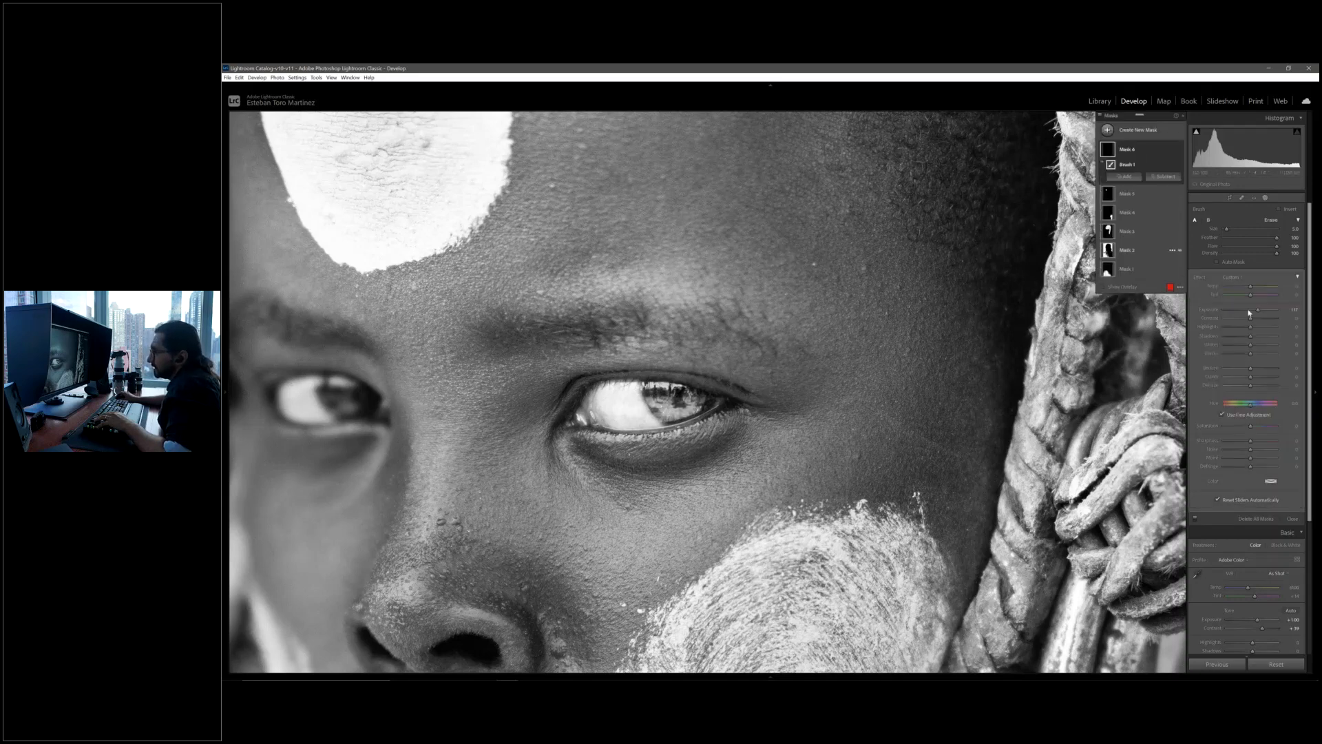
Try painting the same brightening mask over the blurred eye's iris with a smaller brush, and undo the stroke.
key(bracketleft)
key(bracketleft)
drag(341, 406, 345, 390)
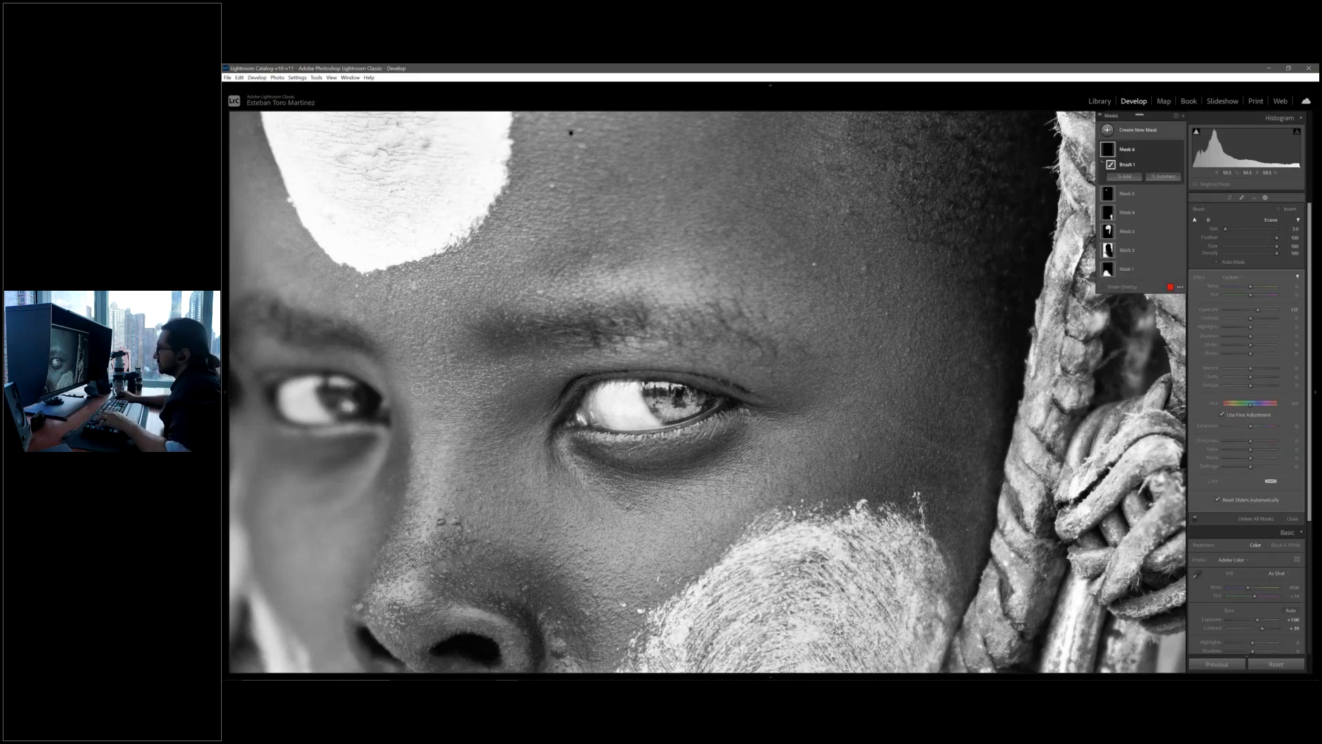
key(ctrl+z)
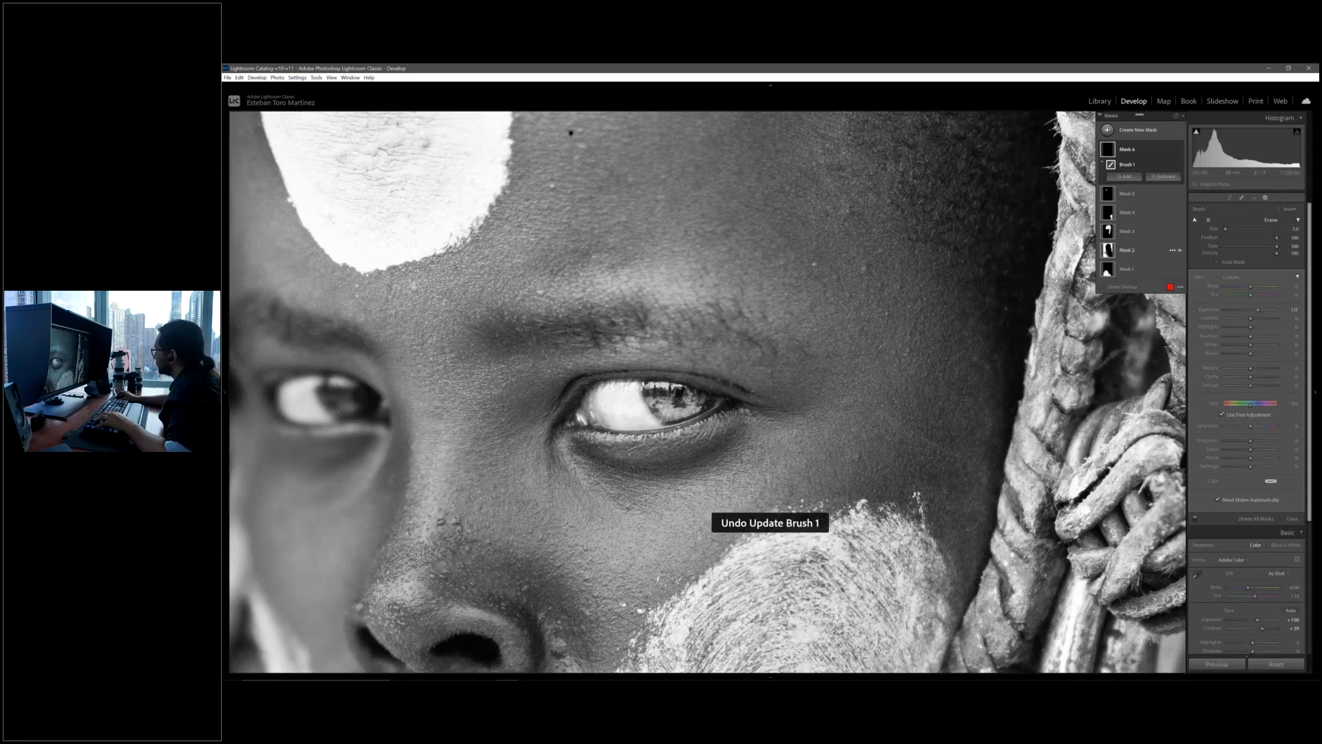
Create a separate brush mask with slightly raised Exposure and paint it over the iris of the blurred eye.
double_click(1257, 311)
click(1143, 150)
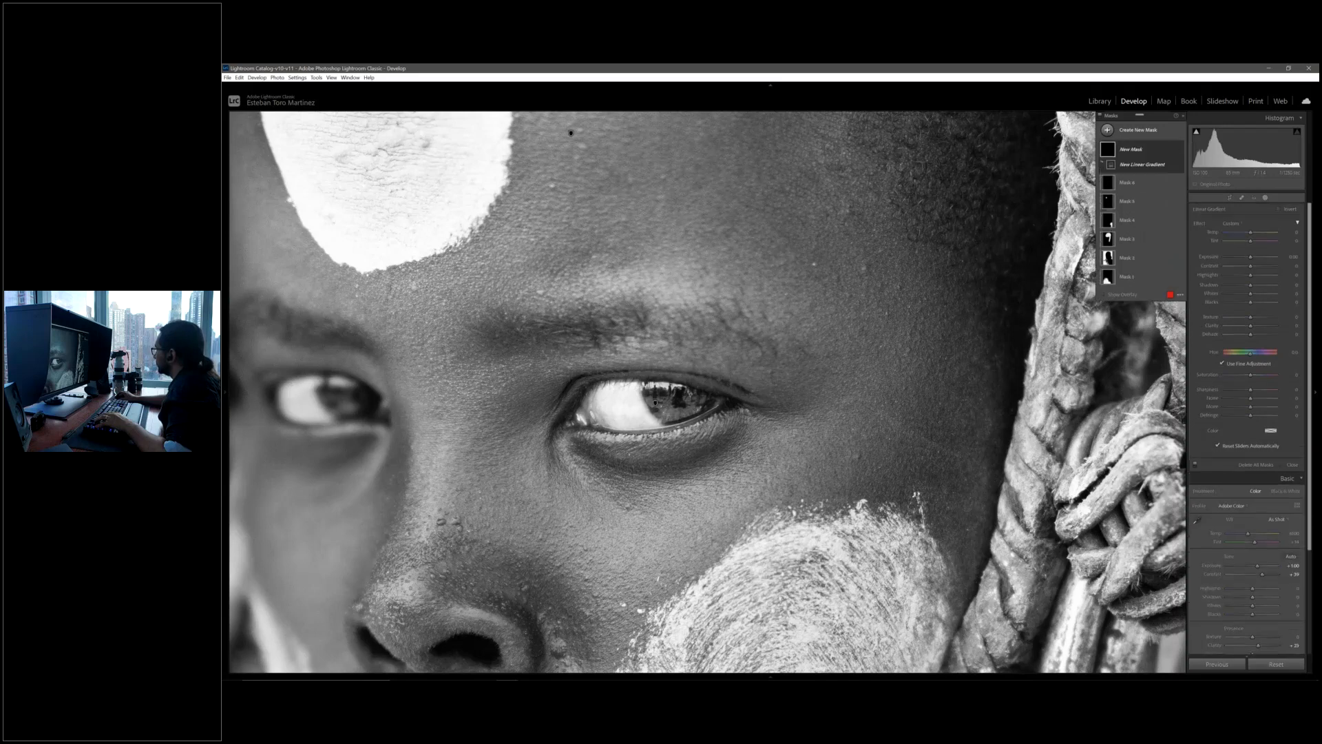
click(1137, 130)
click(1146, 176)
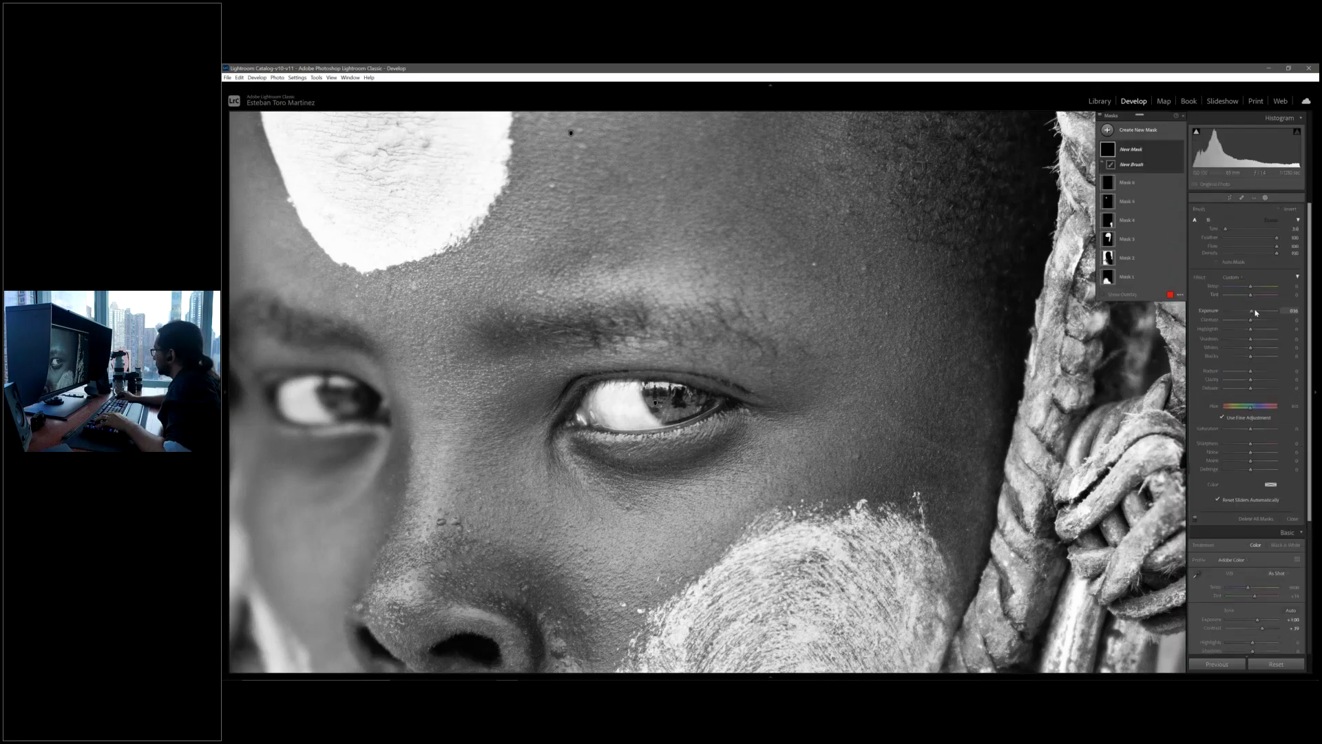
drag(1255, 314, 1257, 314)
scroll(337, 396, up, 1)
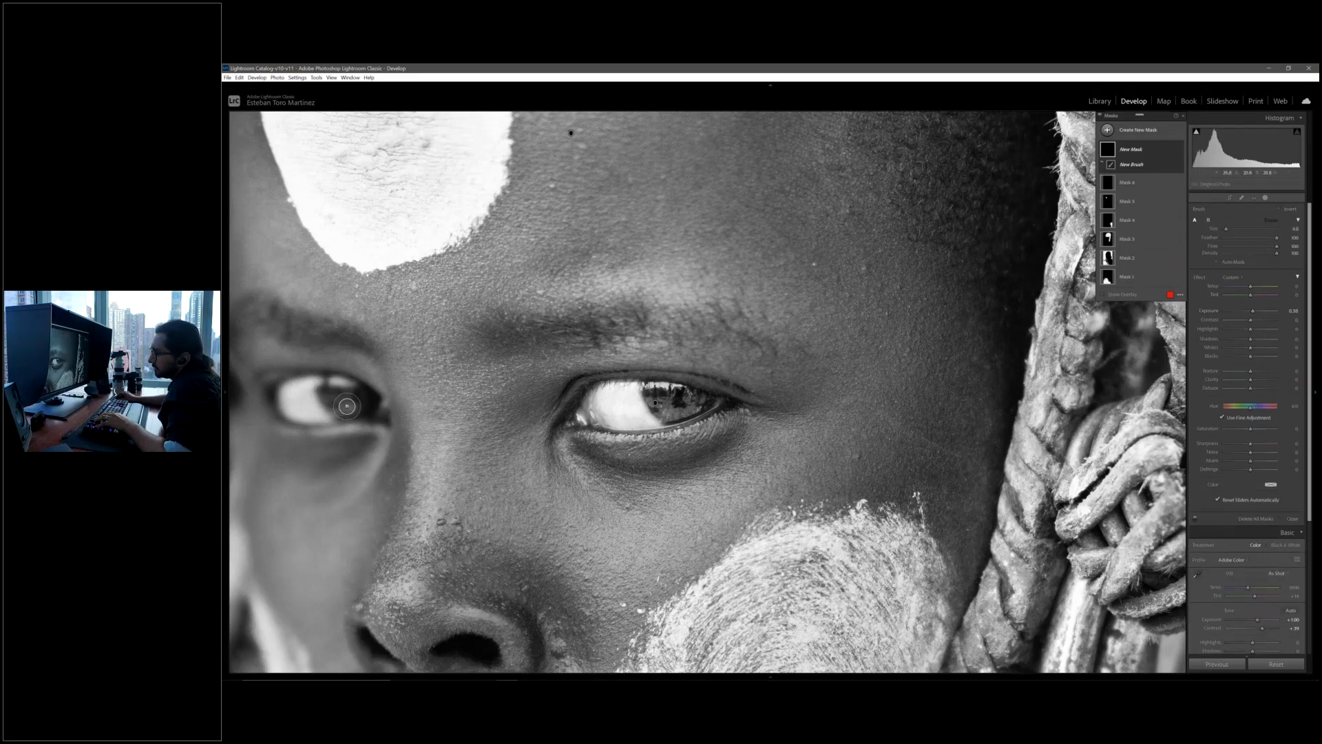
drag(346, 406, 342, 396)
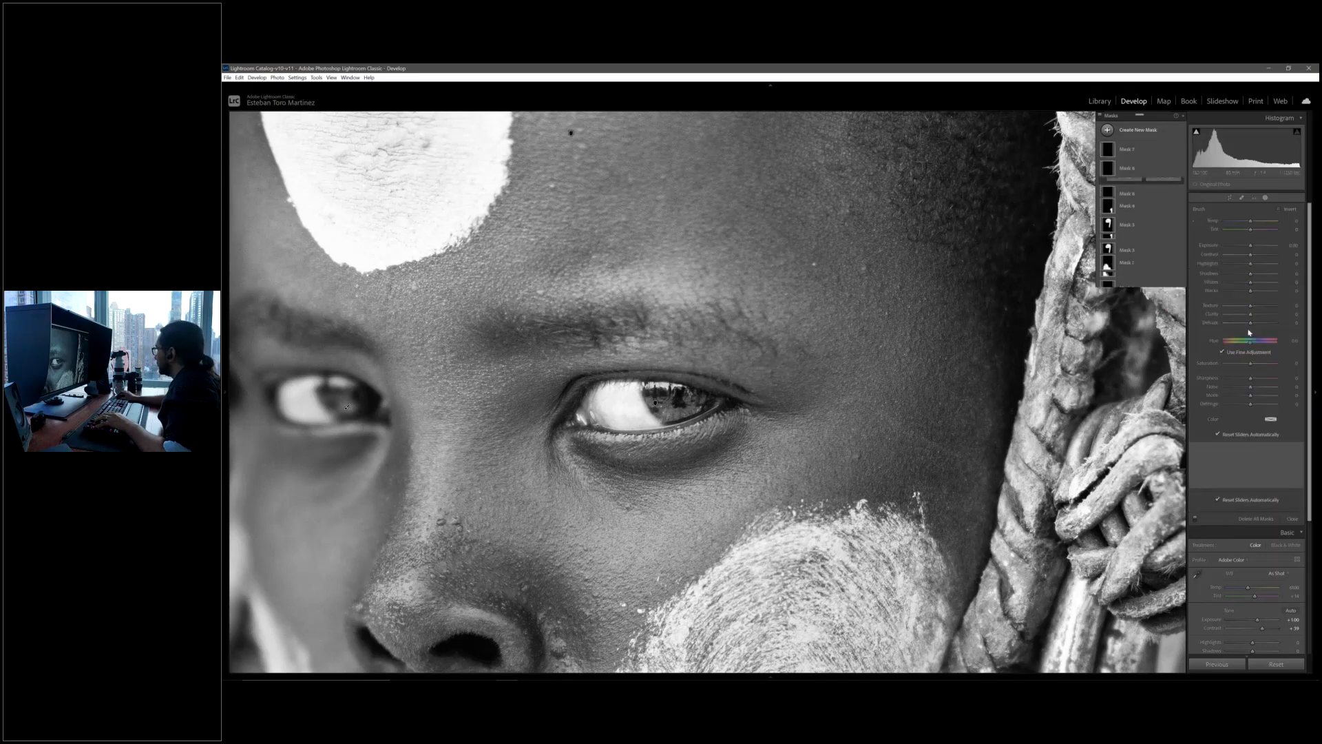
Paint a new brush mask of lowered Exposure over the dark parts of both irises, and leave masking.
drag(1251, 311, 1245, 310)
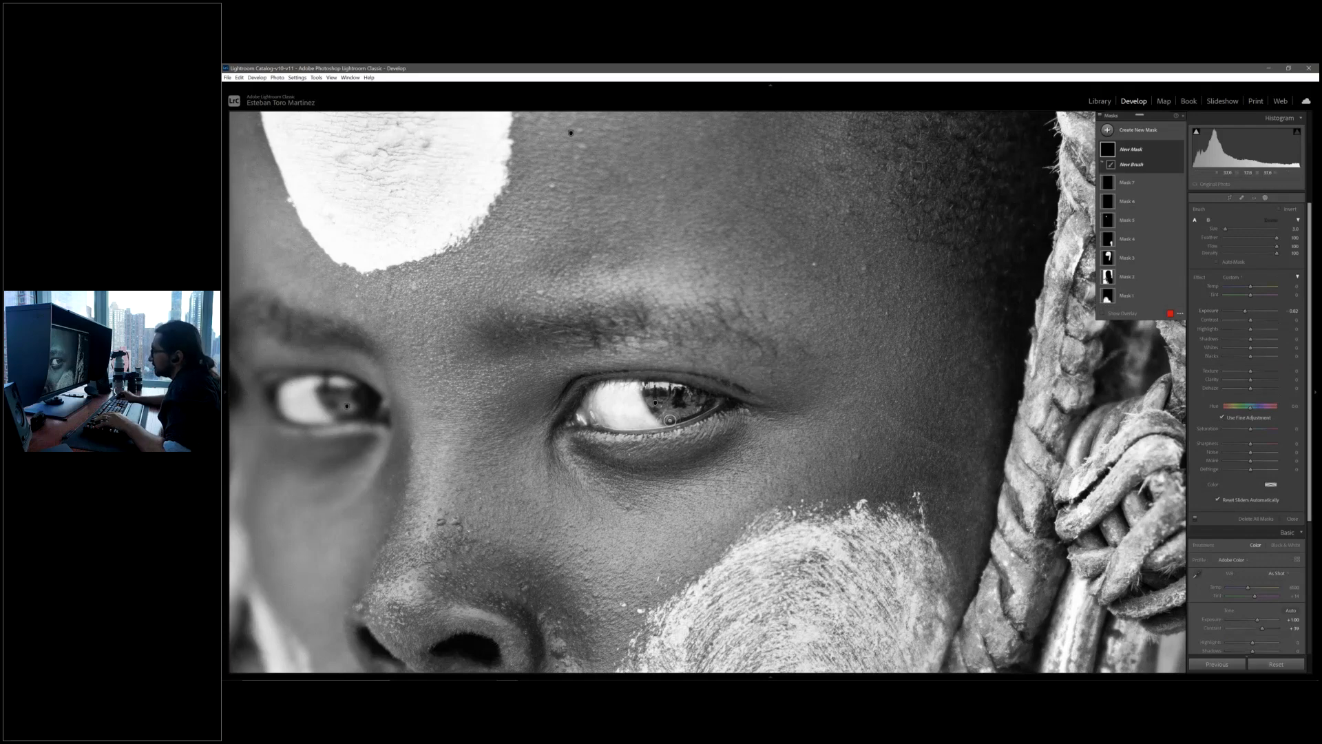
drag(670, 420, 682, 416)
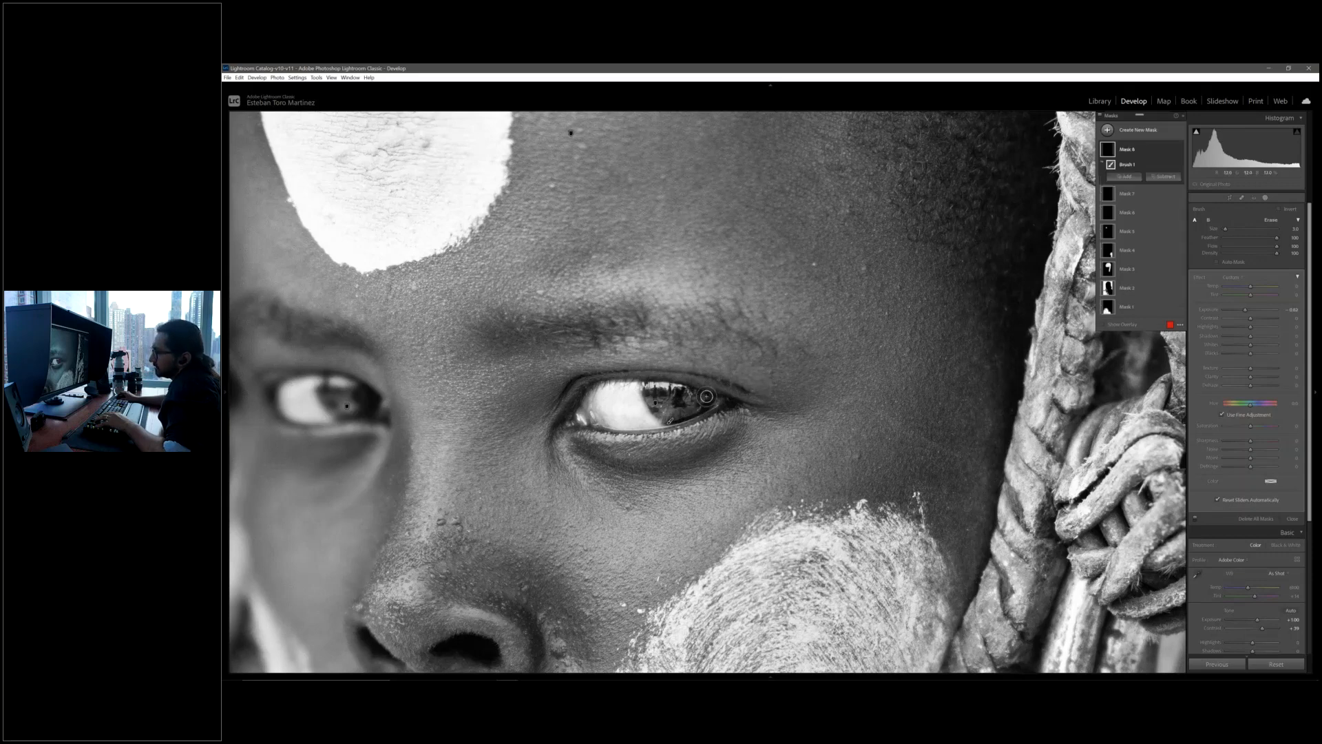
drag(330, 396, 327, 396)
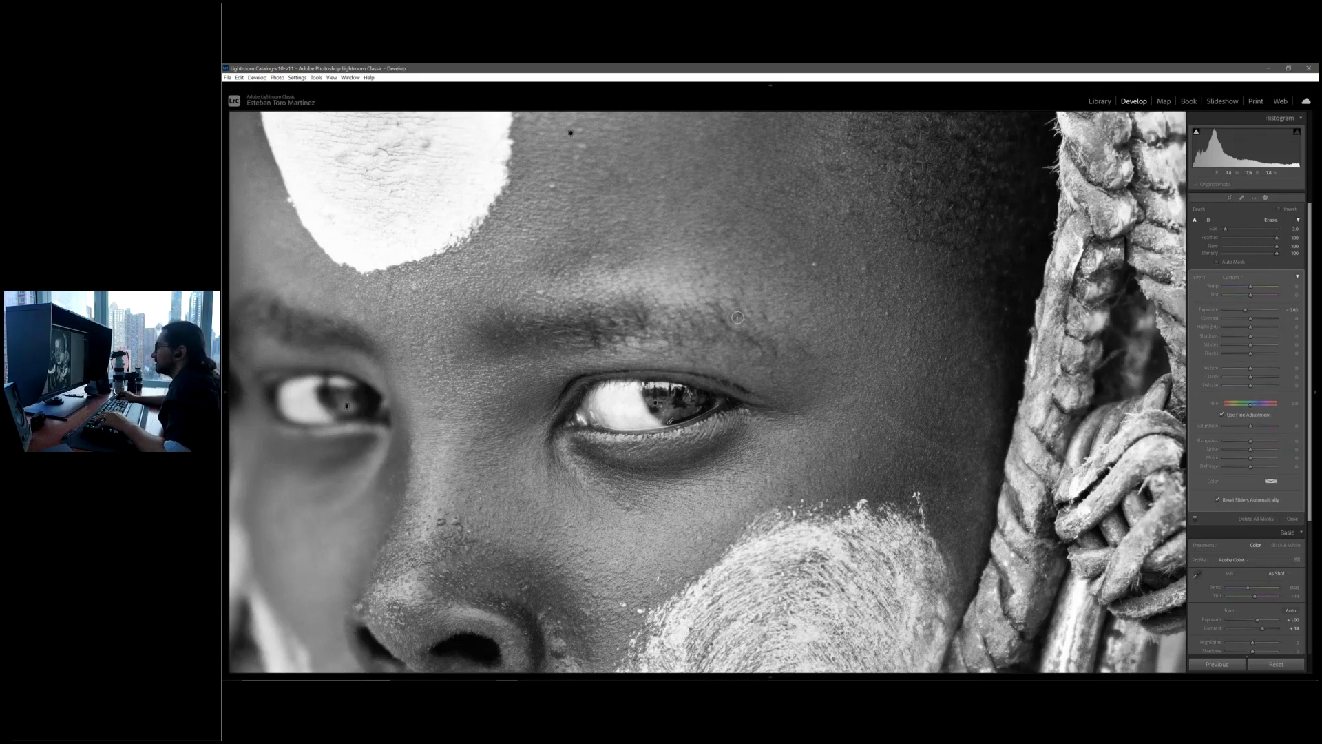
key(Escape)
click(924, 318)
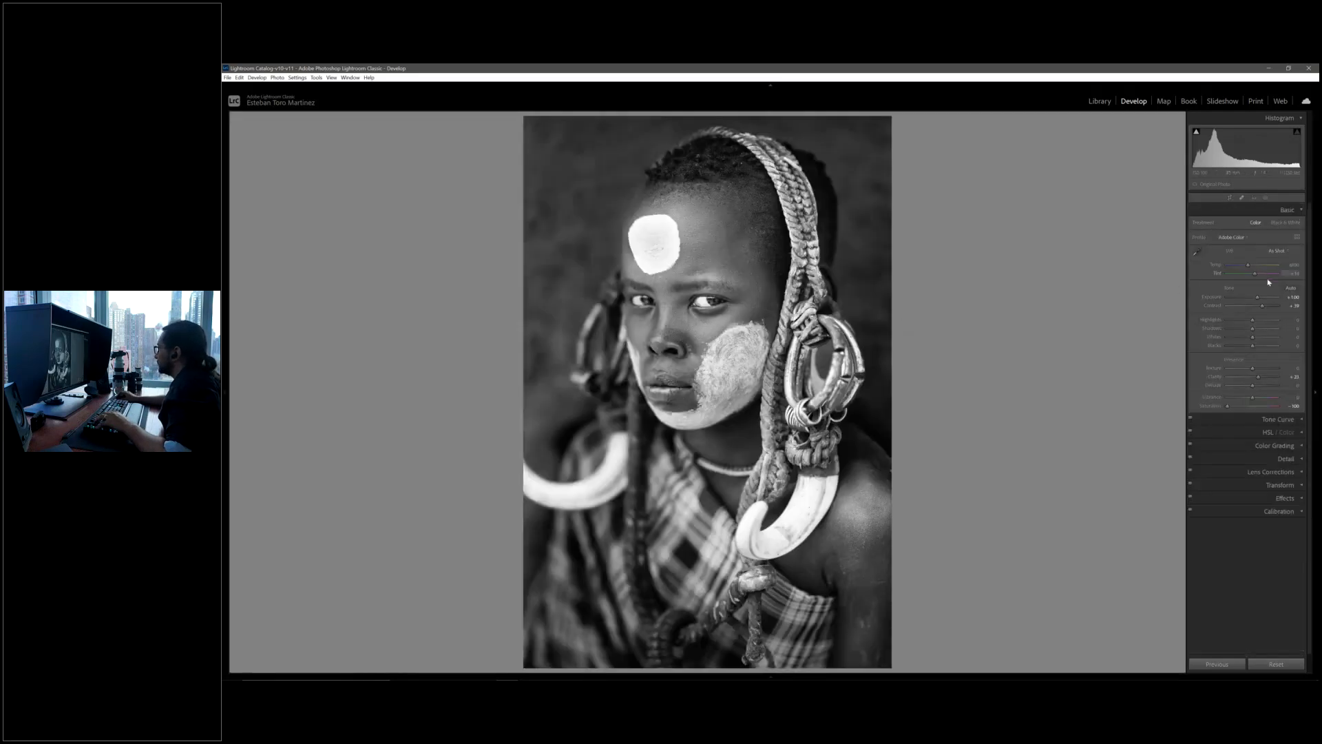
Raise the portrait's overall Clarity further, and create a Select Subject mask with raised Clarity.
drag(1259, 377, 1265, 381)
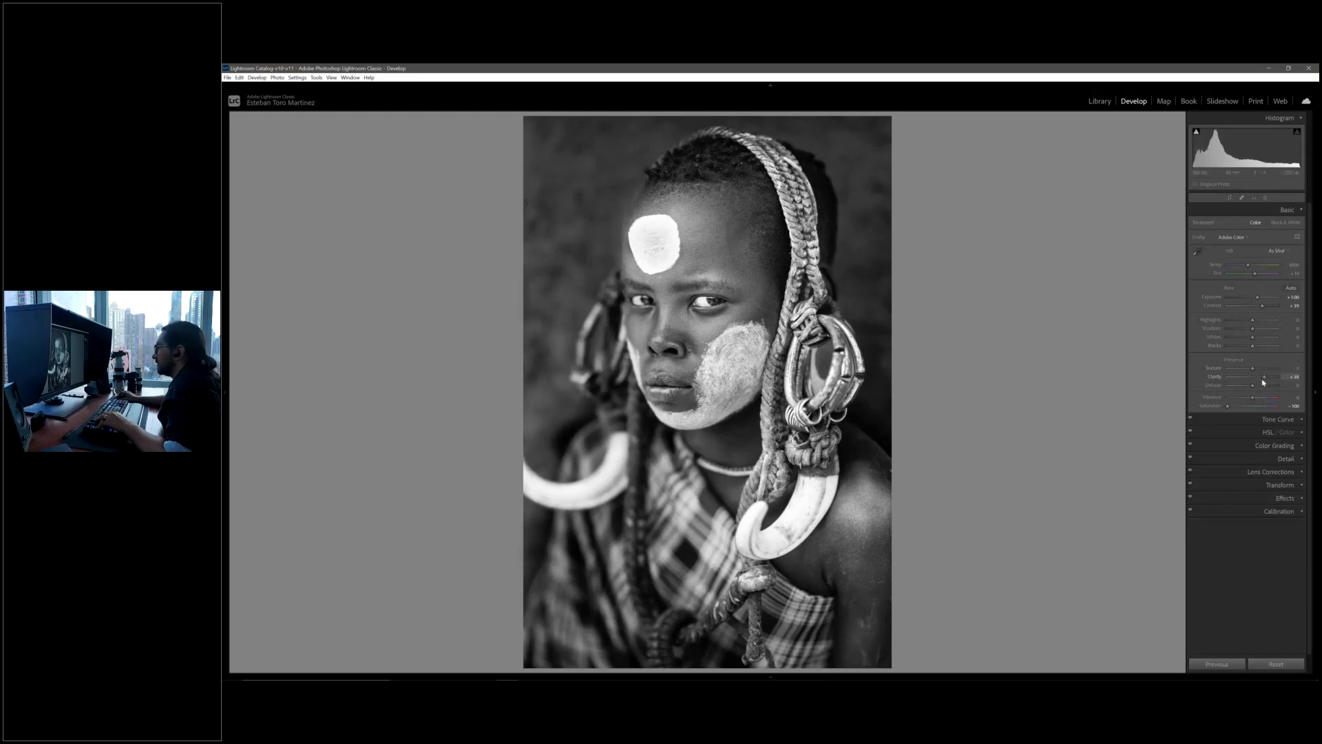
click(1266, 198)
click(1133, 130)
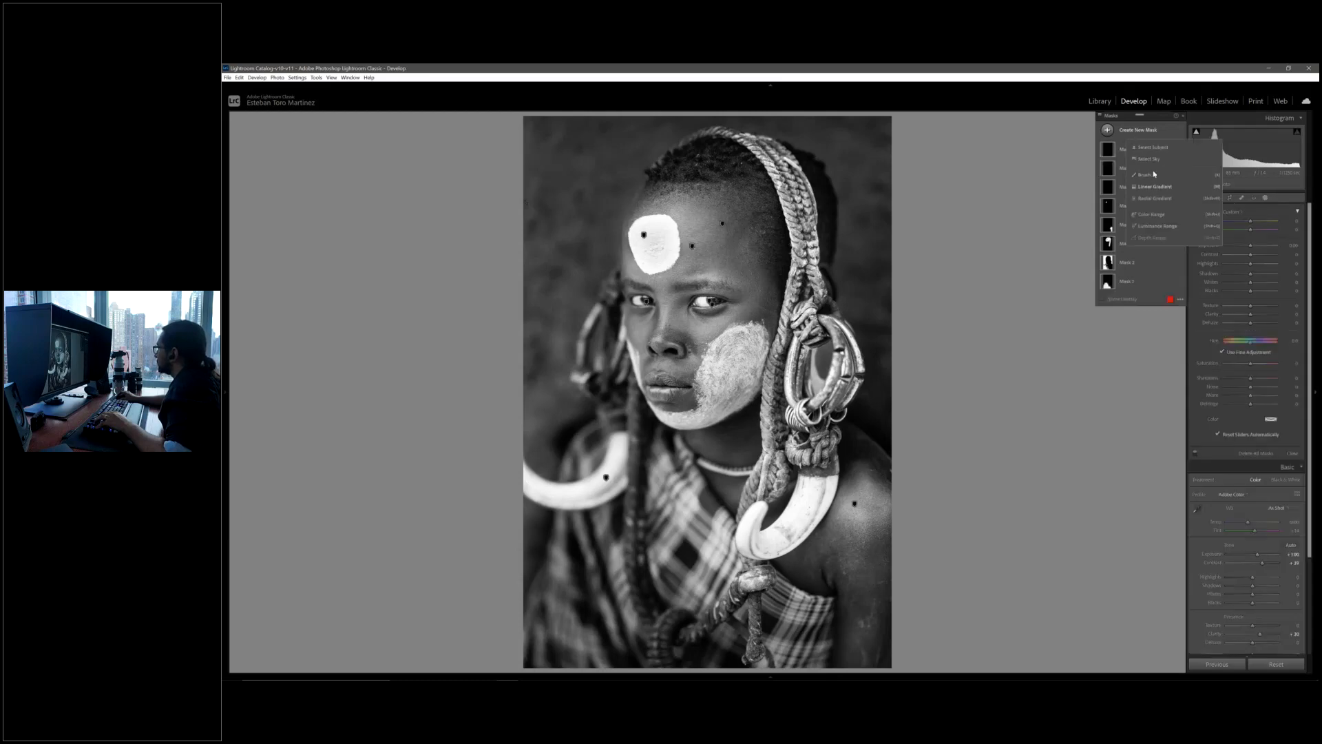
click(1158, 151)
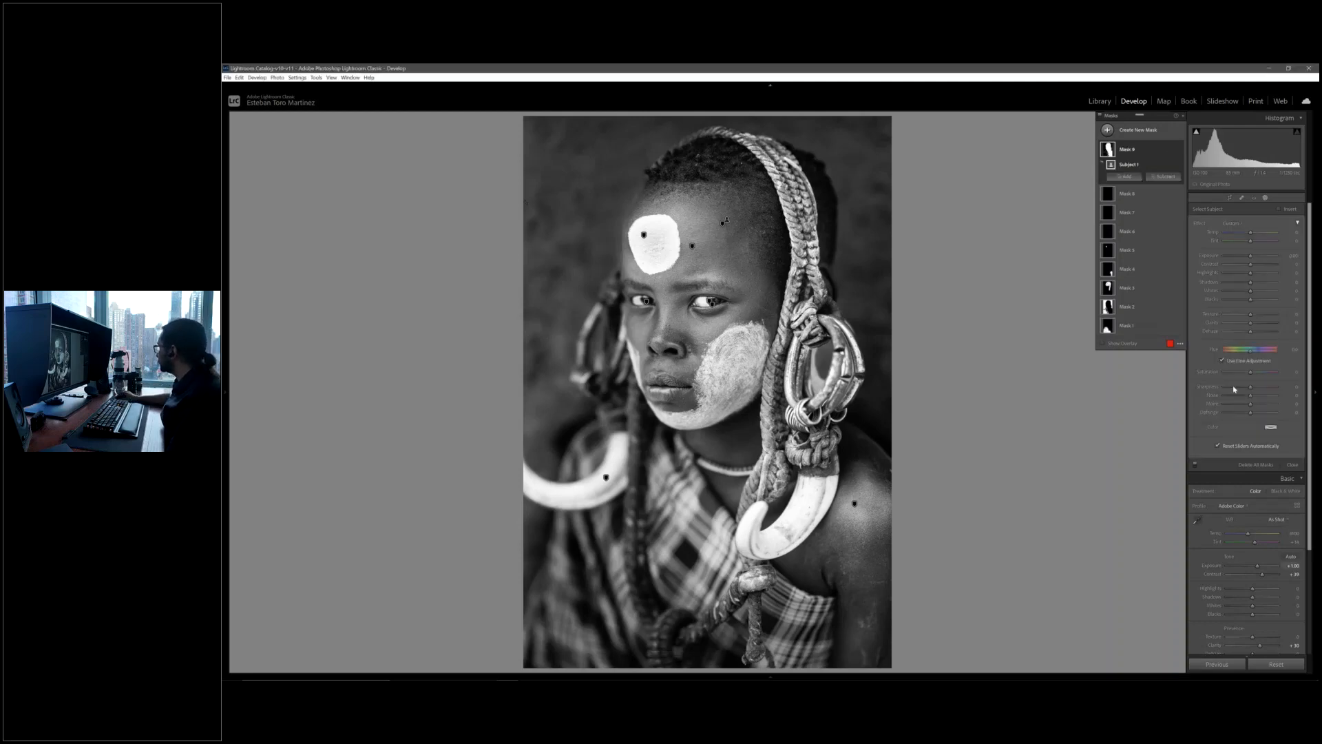
click(1264, 325)
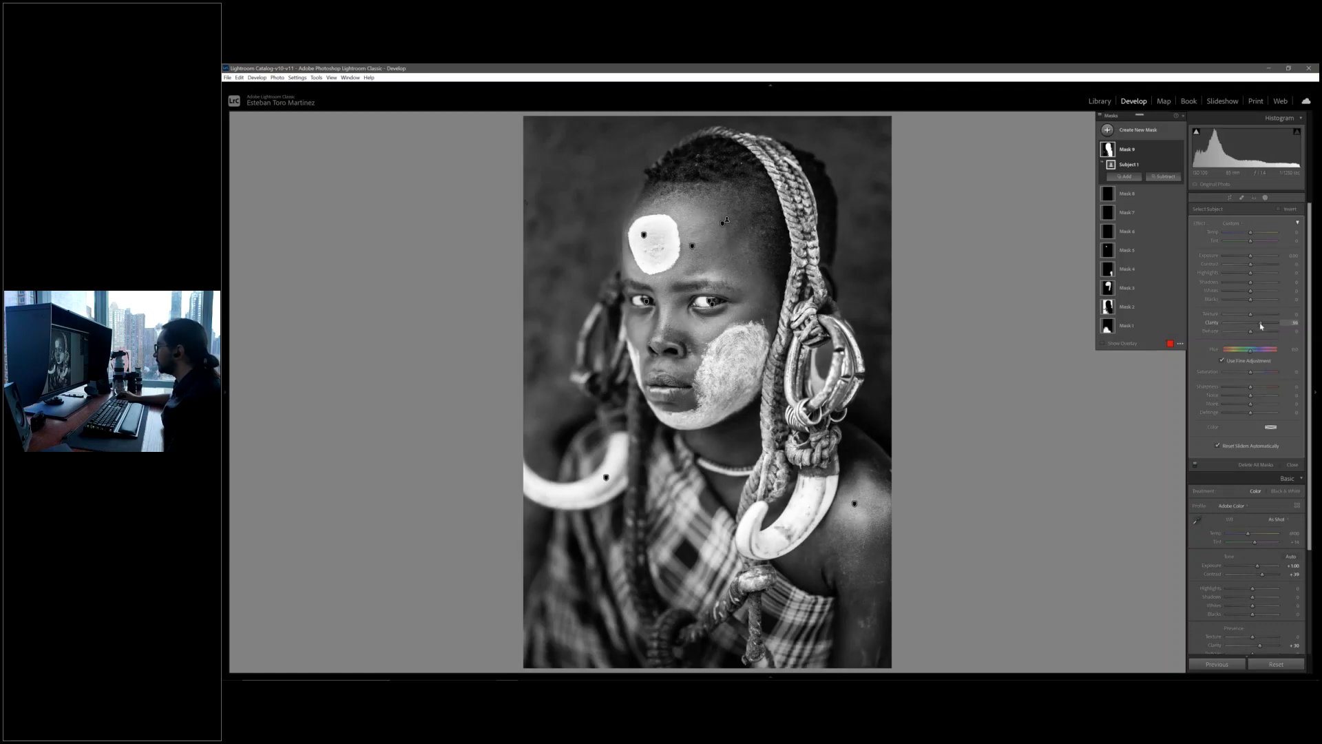
Reset the portrait's overall Clarity to 0 and fine-tune the Clarity of the subject mask.
click(1268, 198)
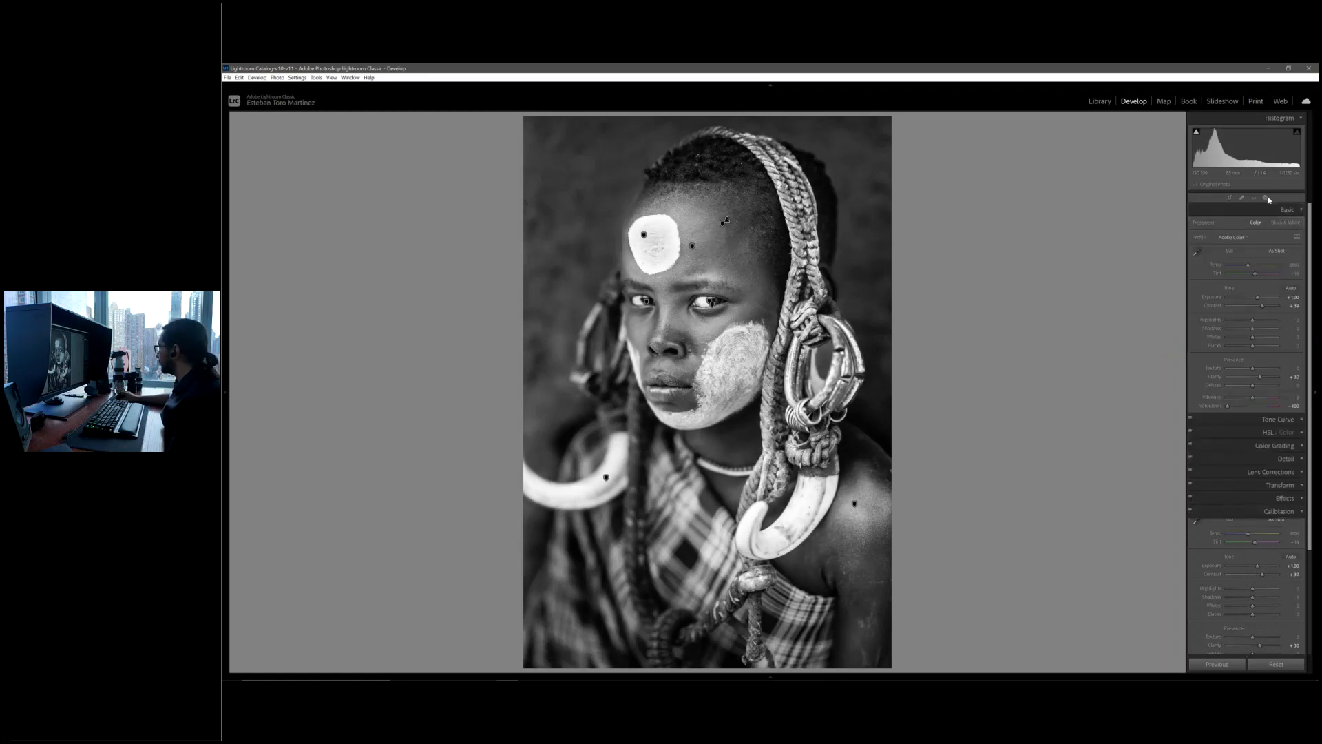
double_click(1257, 378)
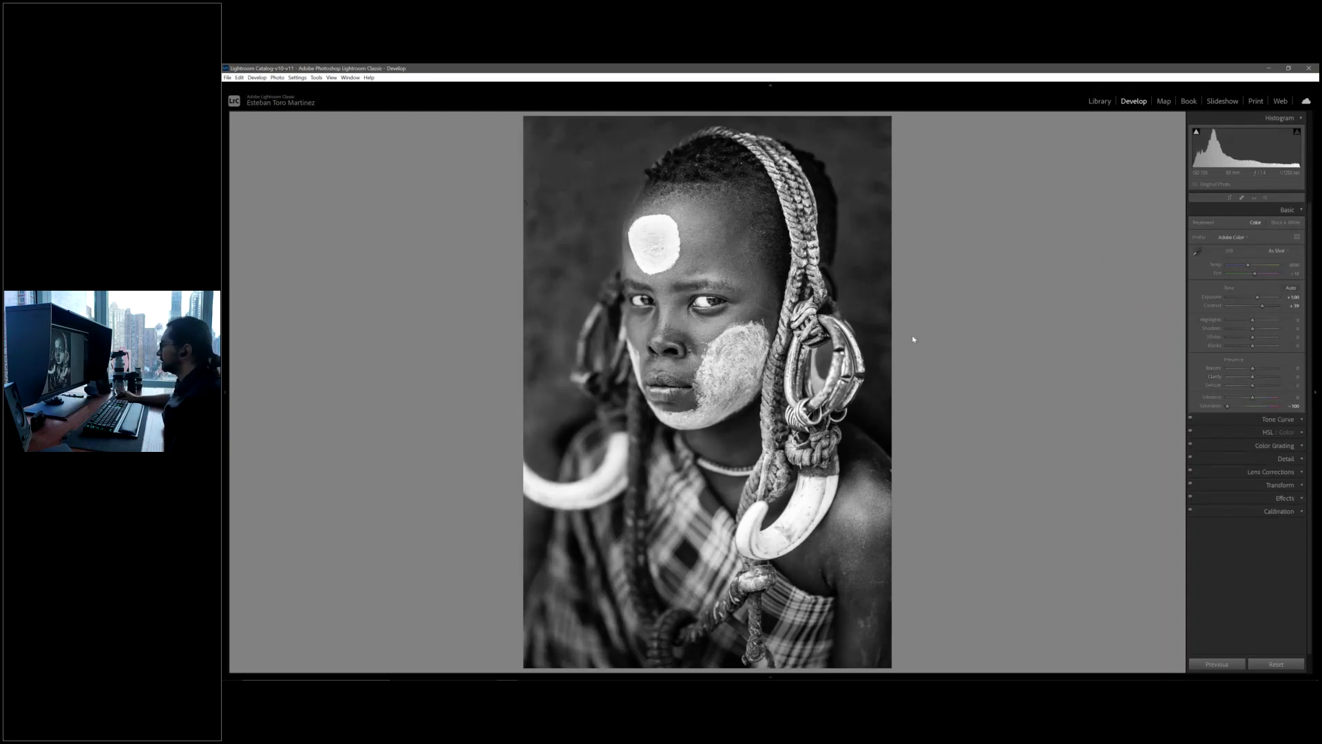
click(1265, 198)
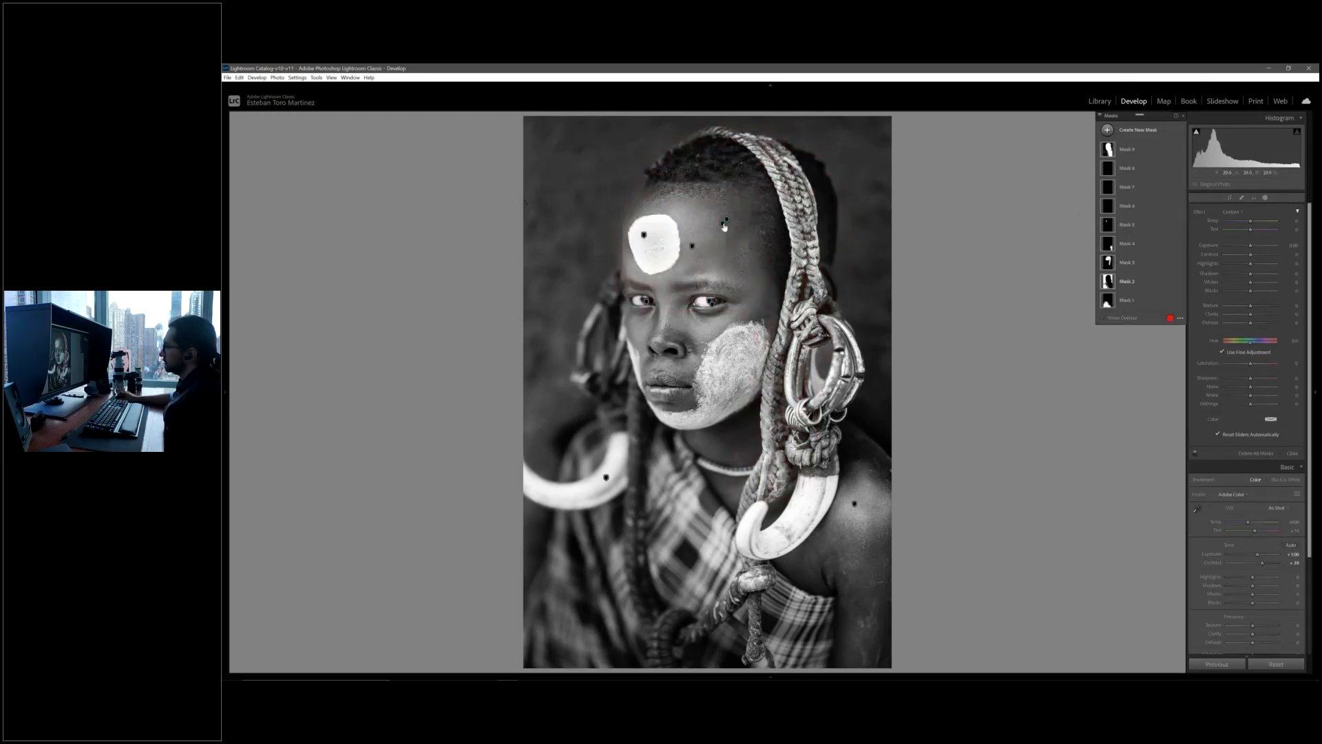
click(724, 227)
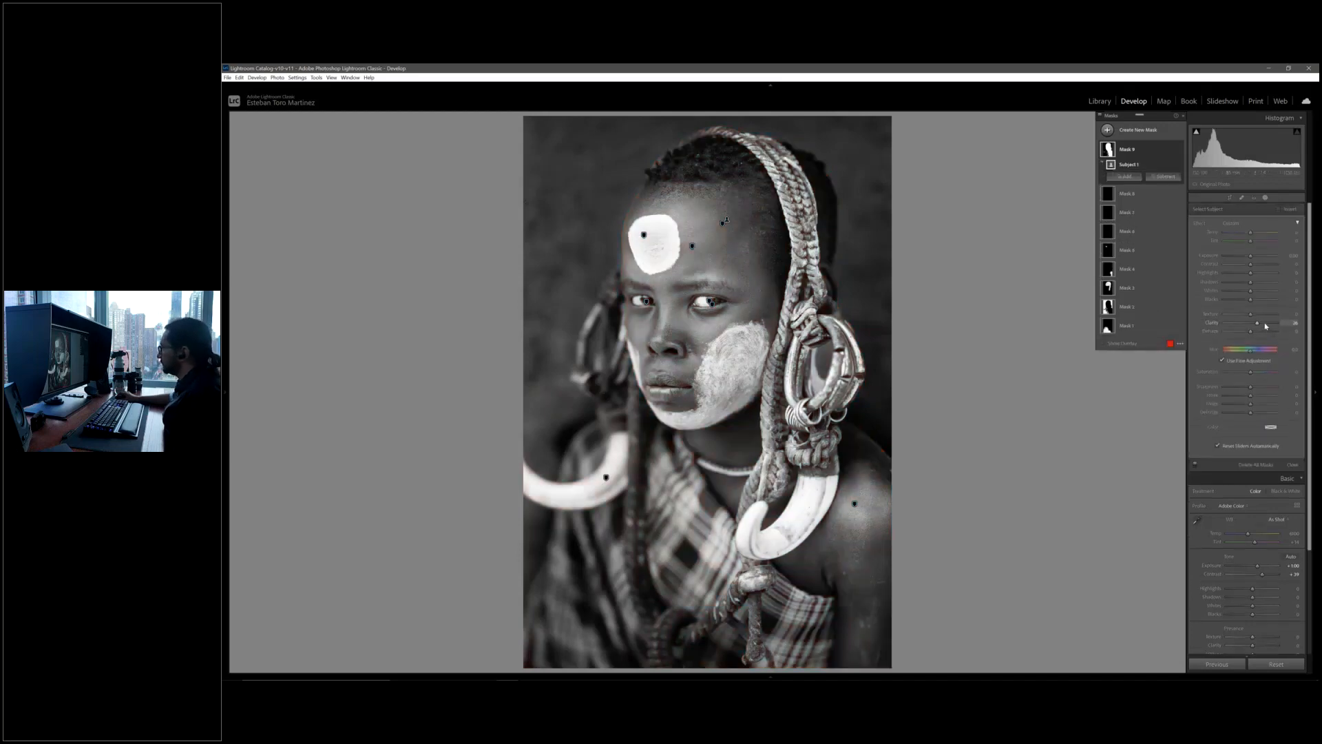
drag(1266, 325, 1256, 327)
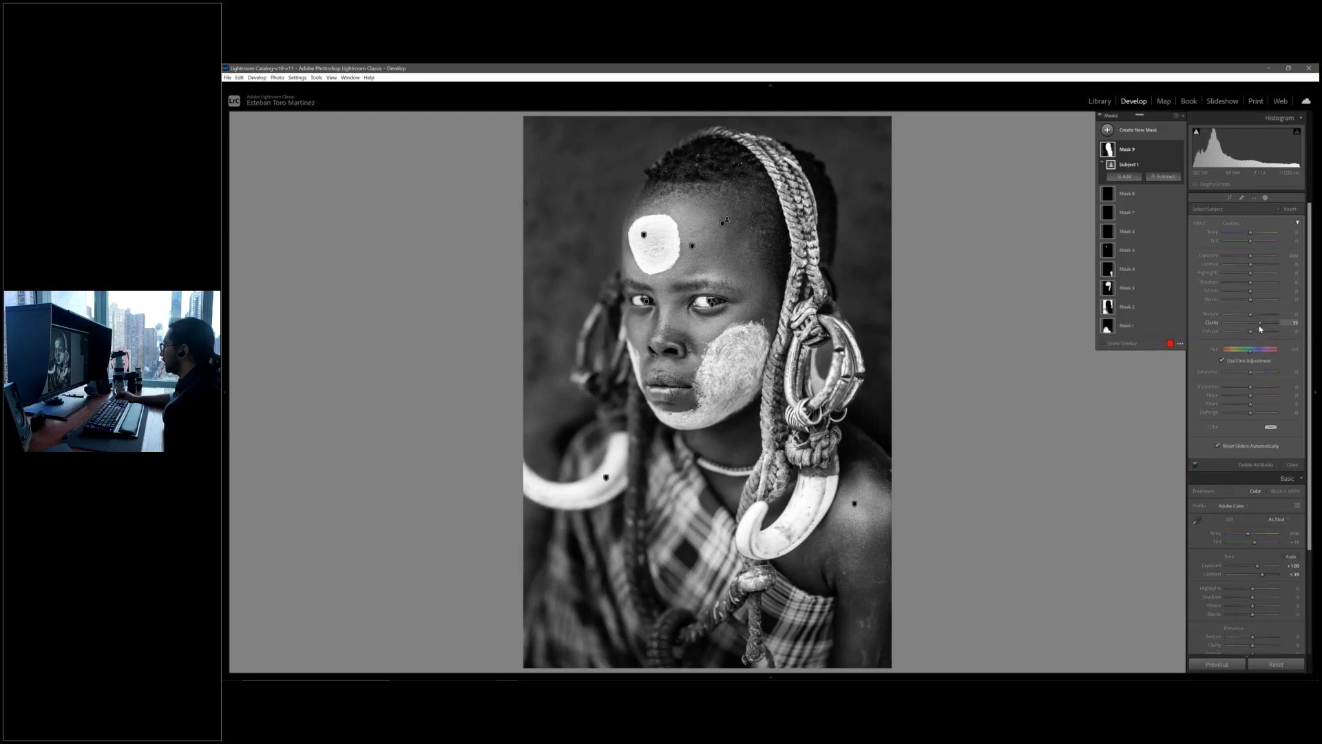
click(1265, 197)
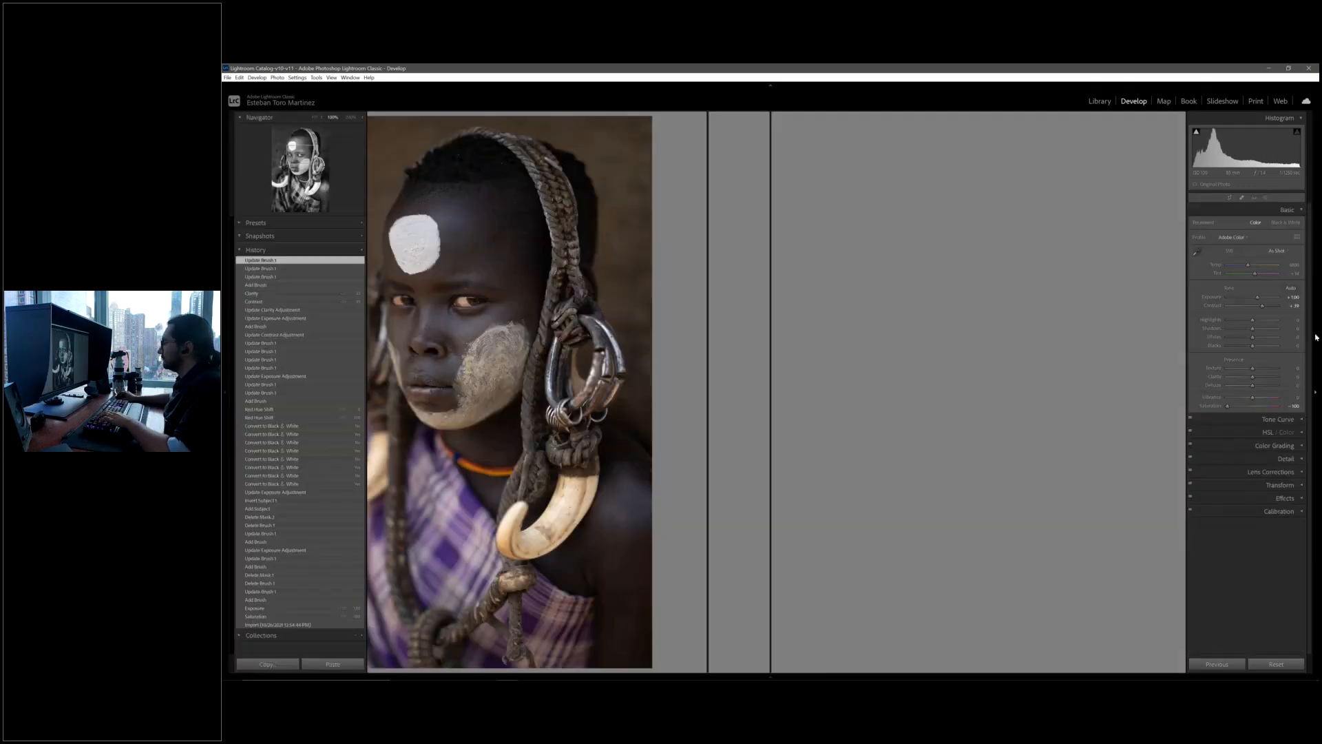
Compare the portrait's before and after versions side by side, and return to the Library grid of the collection.
click(1315, 336)
key(y)
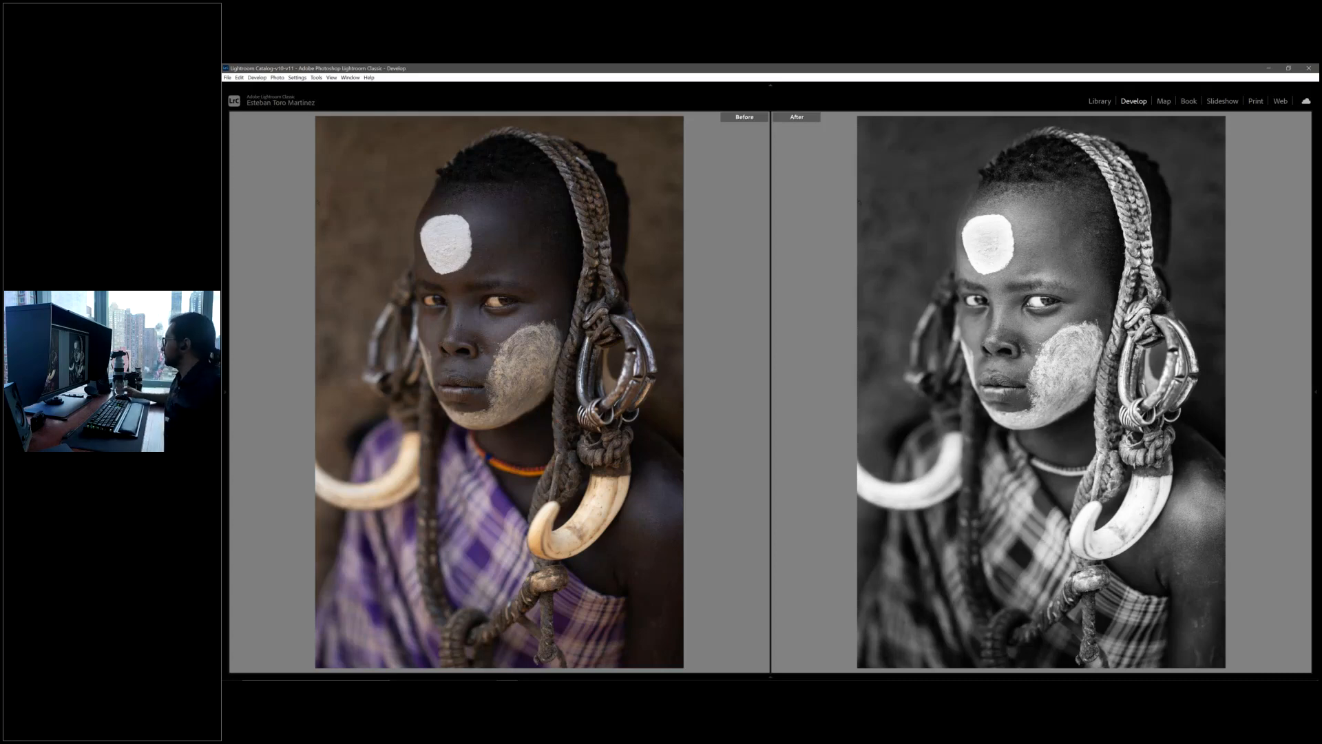
click(1102, 104)
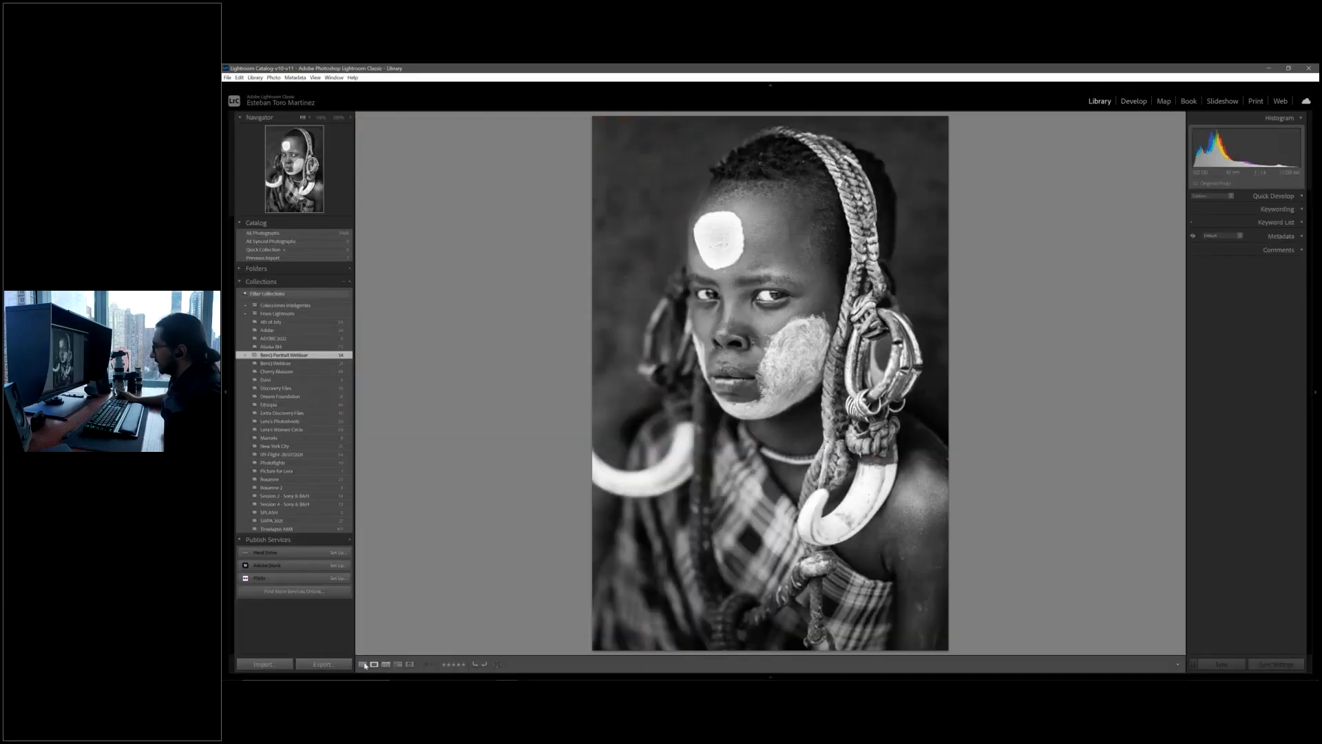
click(363, 664)
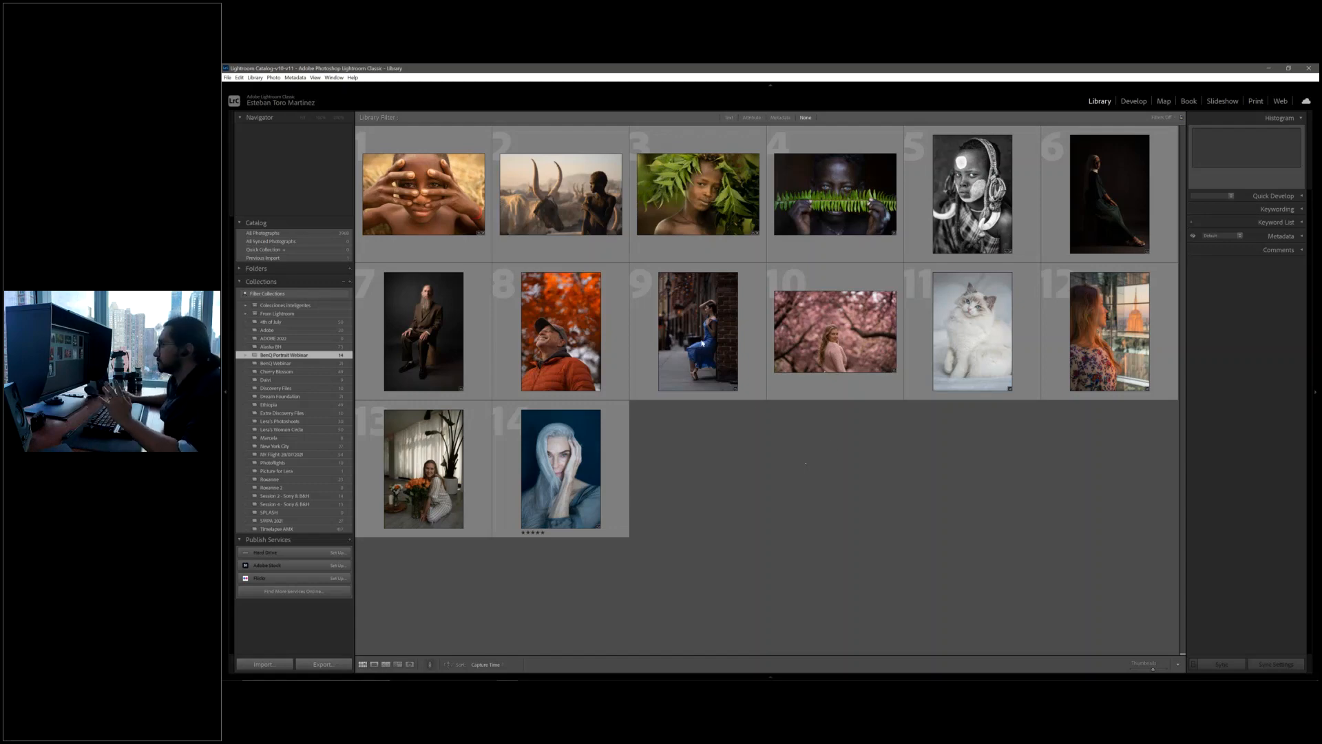
Open the photo of the boy beside the long-horned bull in Develop, and check its before and after versions side by side.
double_click(582, 174)
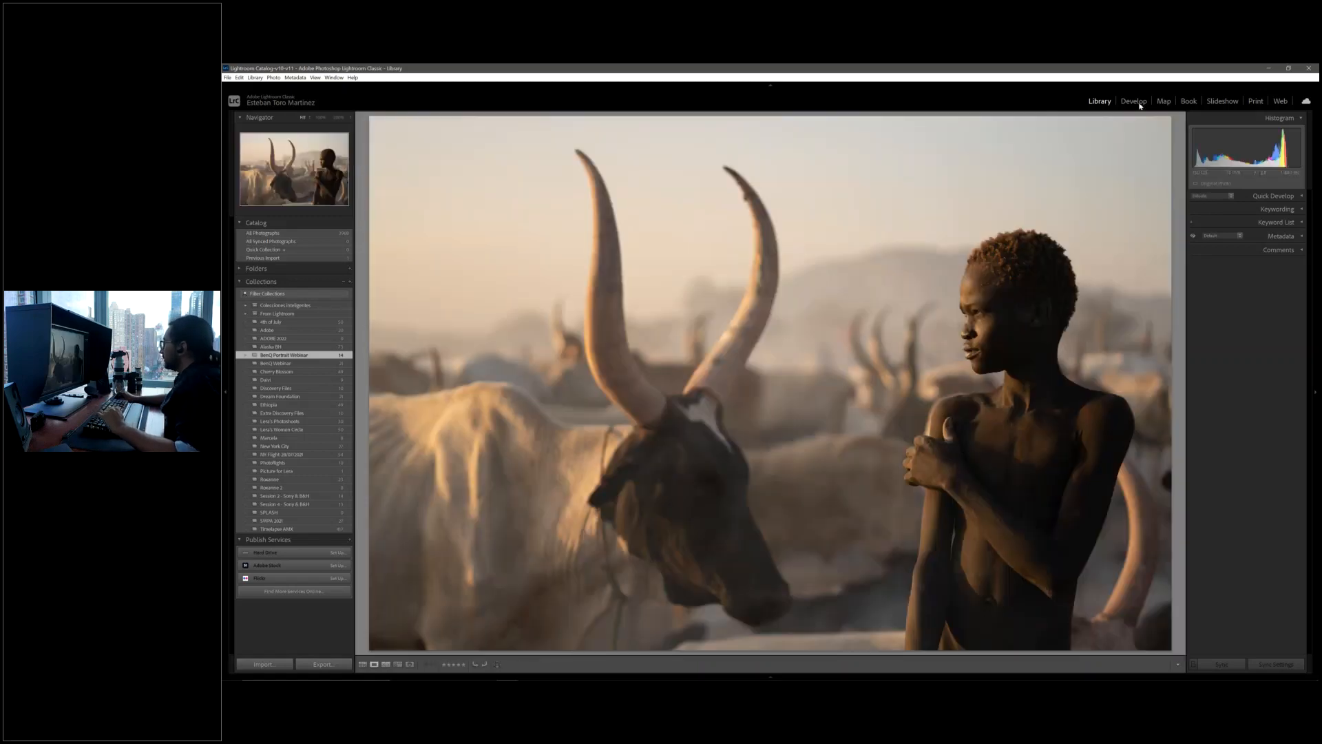
click(1135, 102)
key(y)
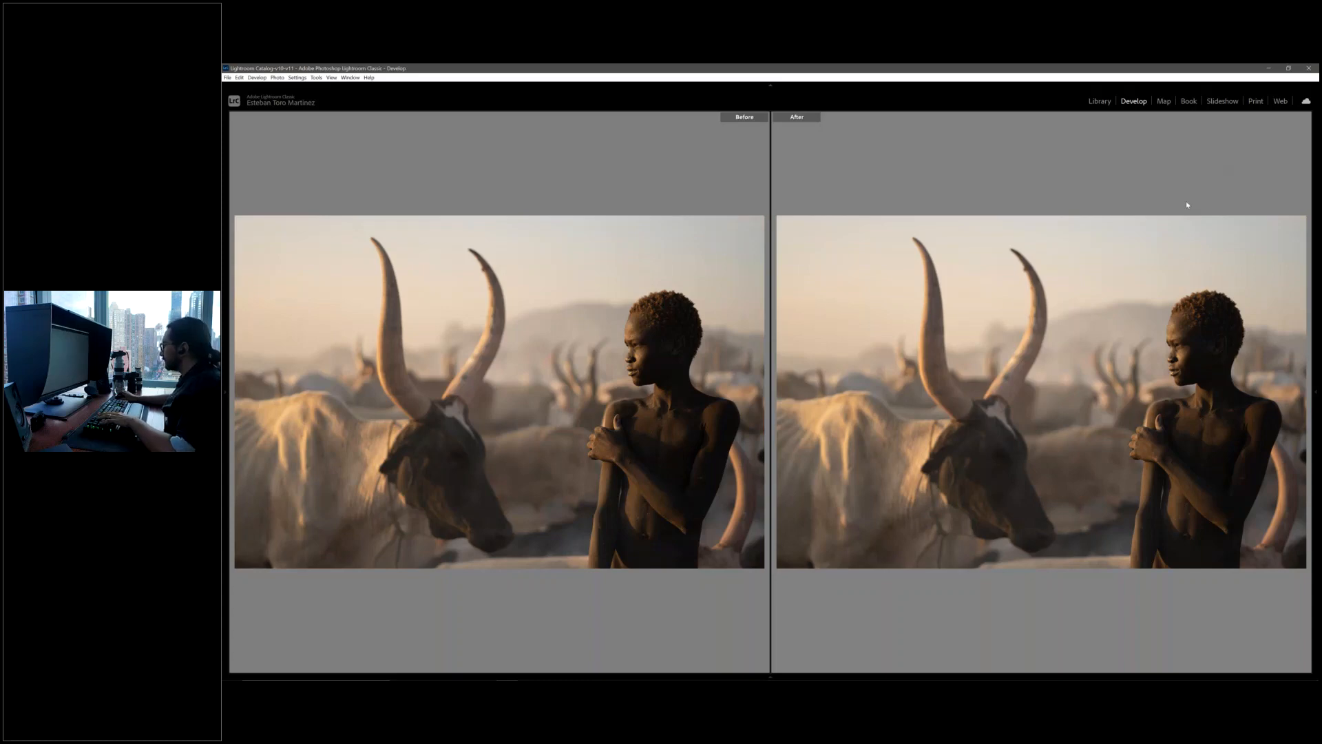
key(y)
mouse_move(1316, 300)
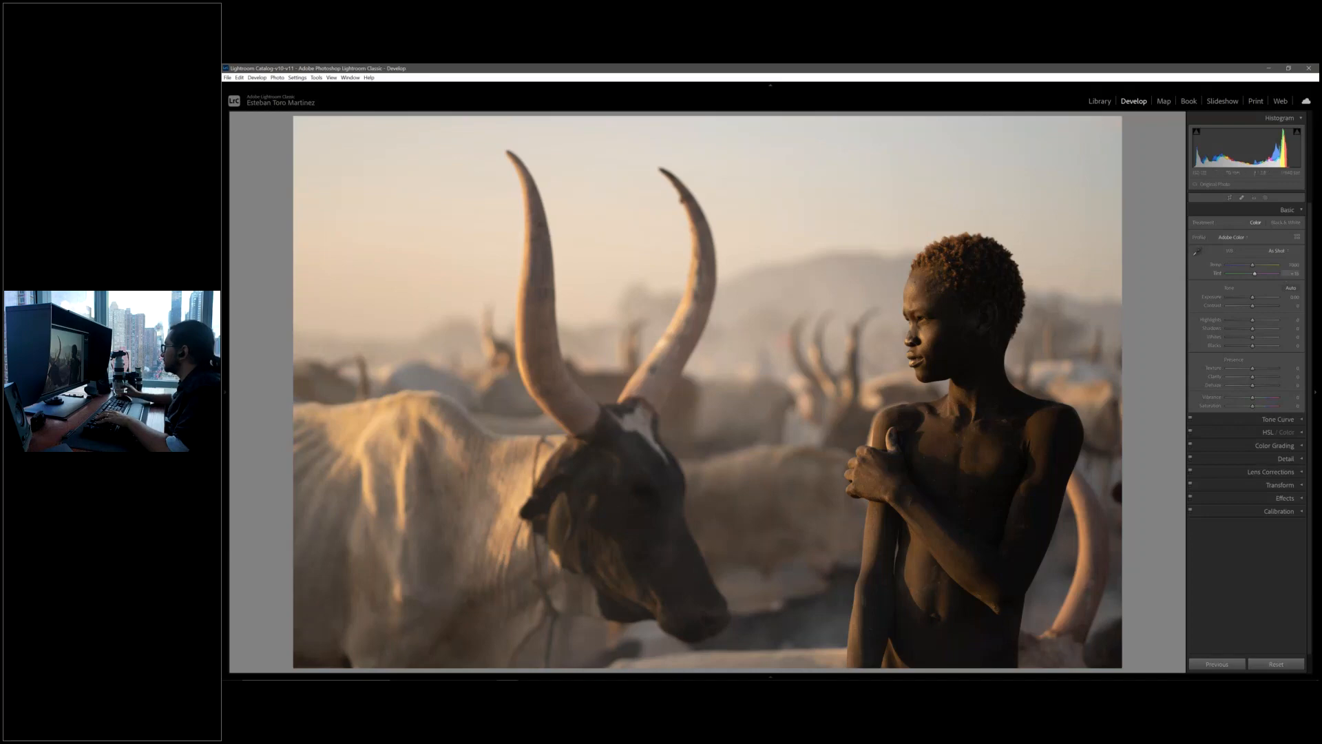
Try lowered Highlights on the photo, reset them, and inspect the boy's face up close.
click(1236, 321)
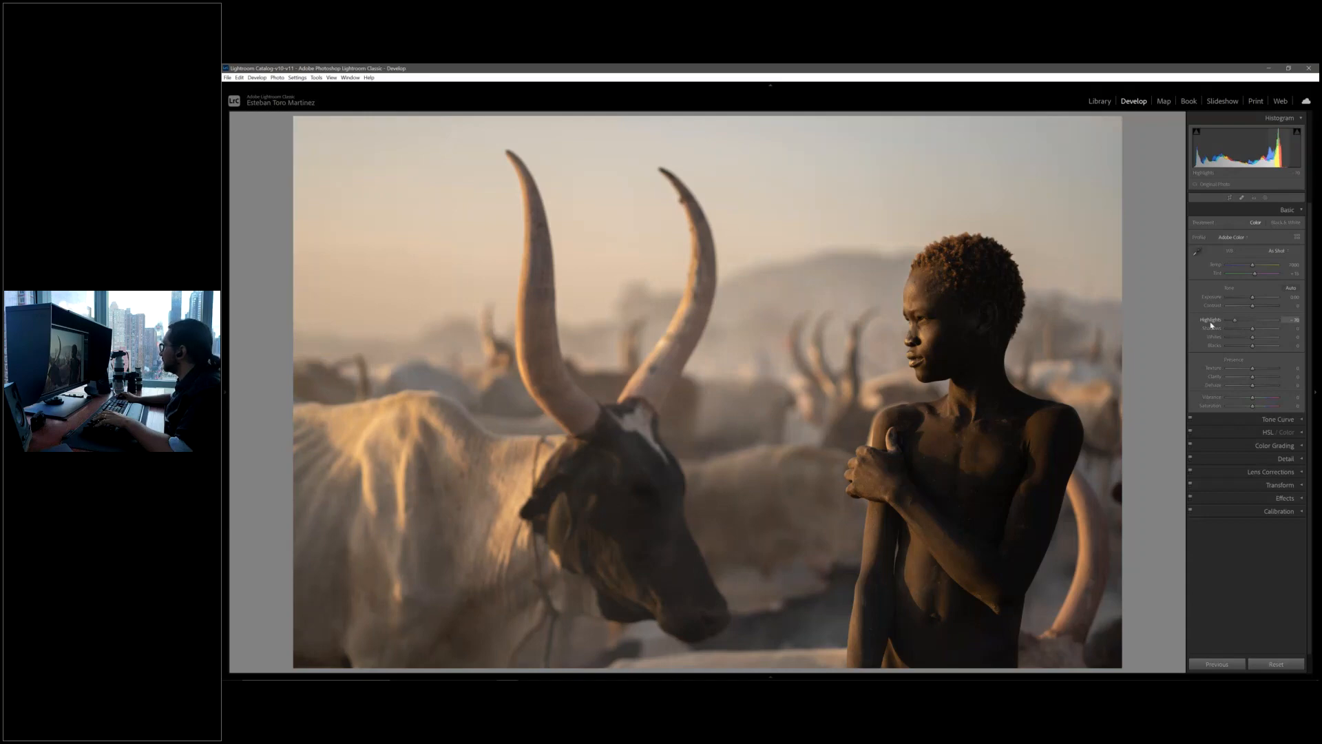
double_click(1211, 321)
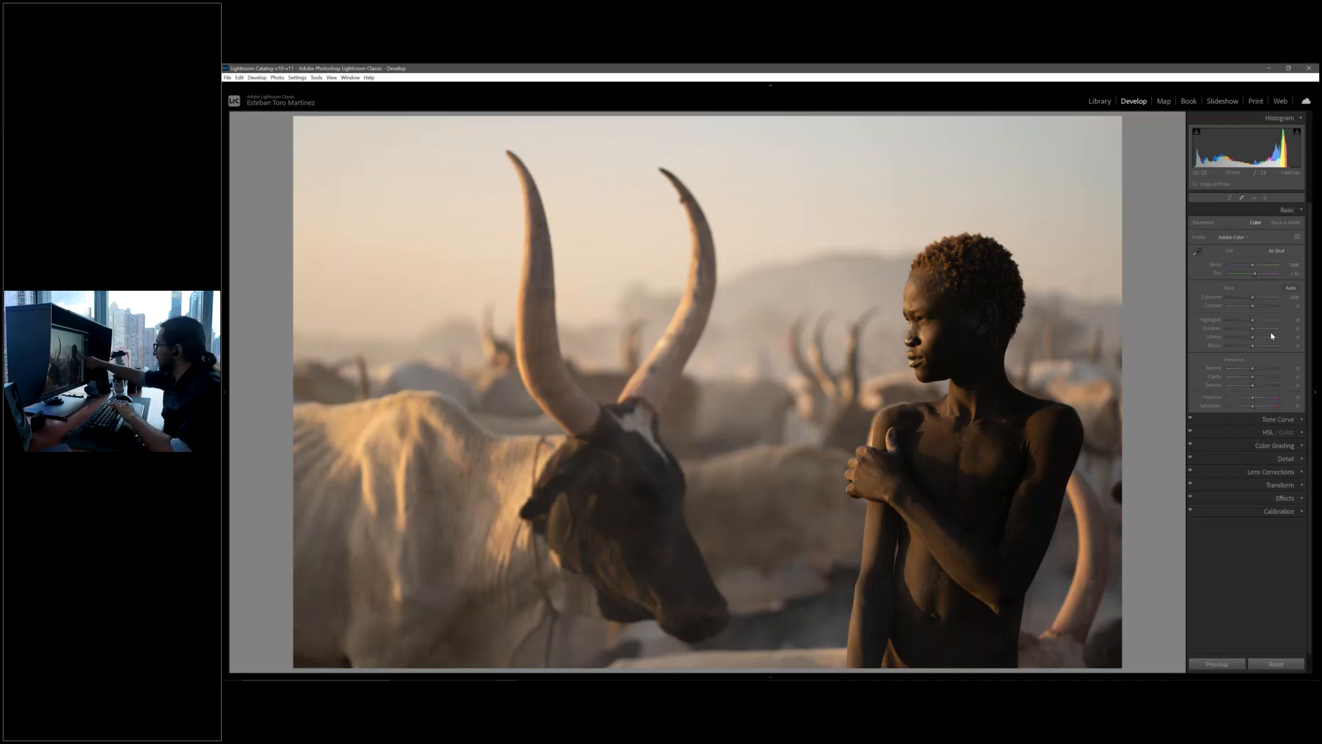
click(913, 339)
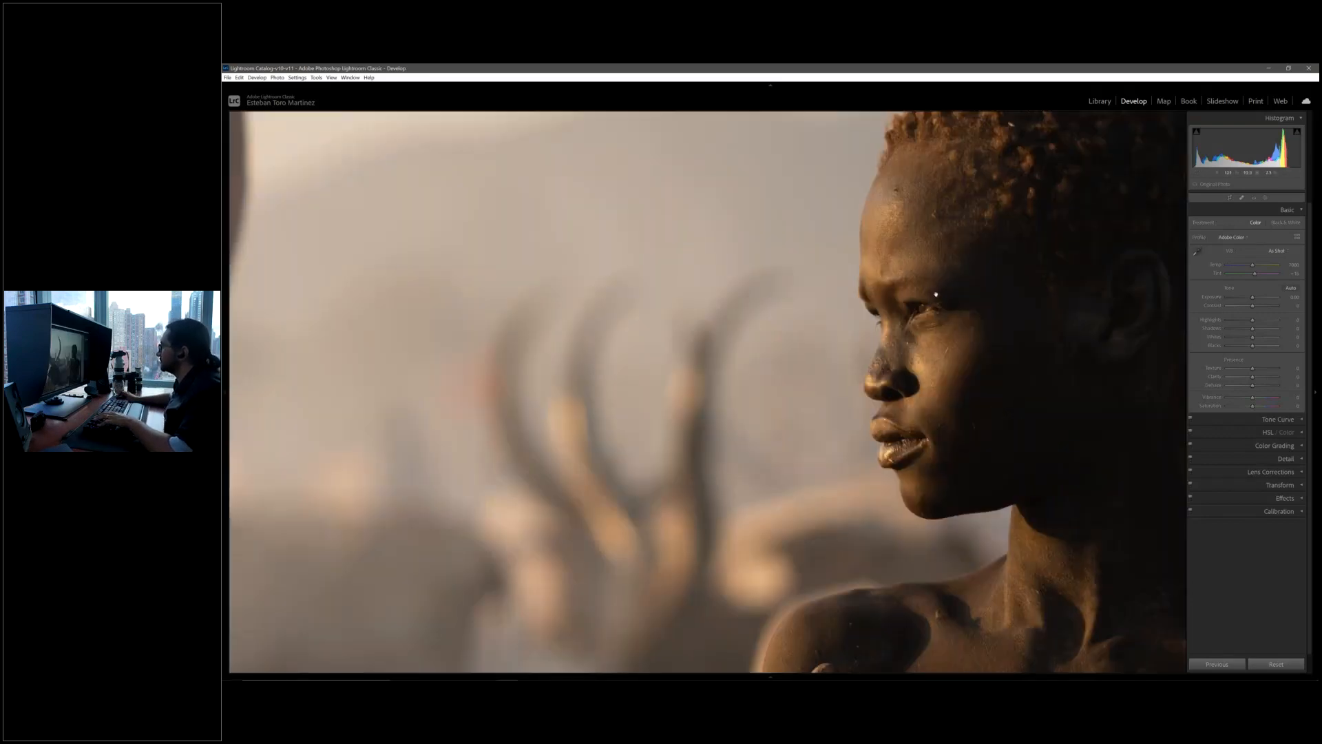
click(634, 440)
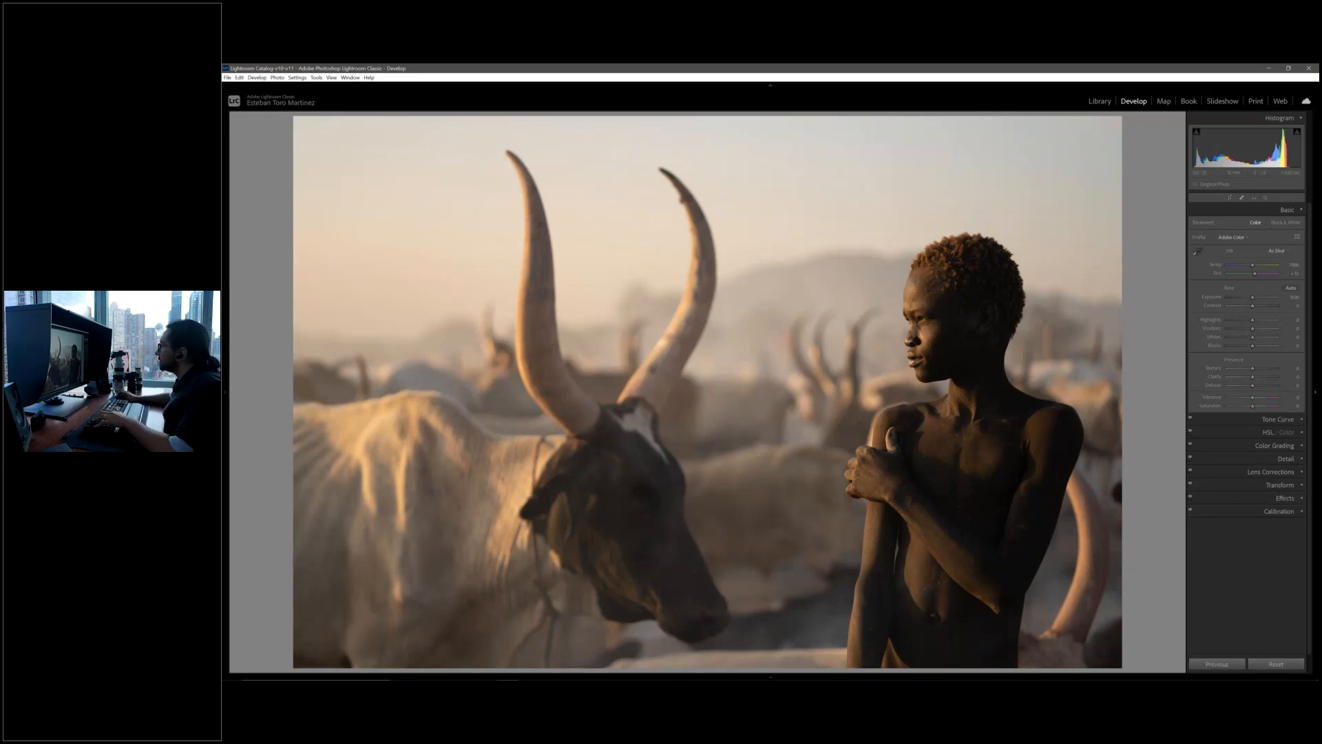
Lower the photo's overall Highlights strongly, and raise its Shadows and Clarity.
click(1236, 321)
drag(1269, 332, 1277, 330)
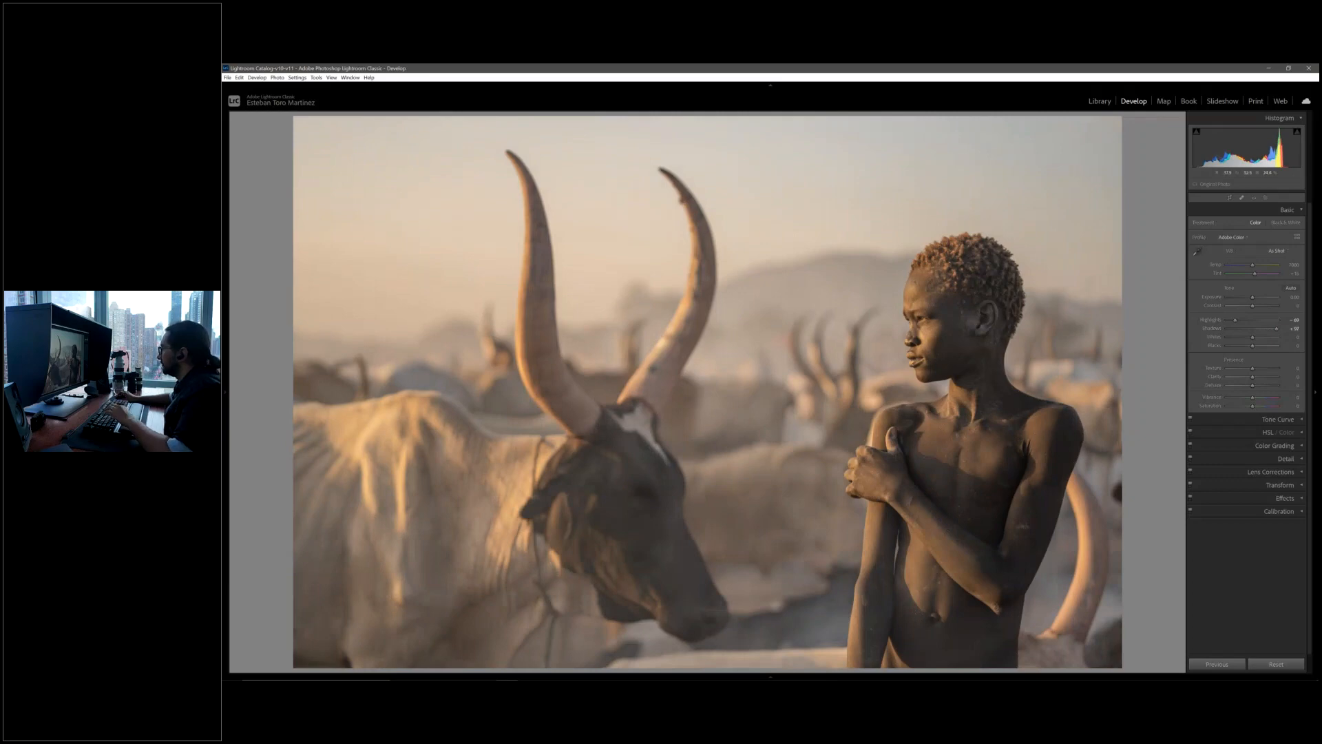
click(1266, 378)
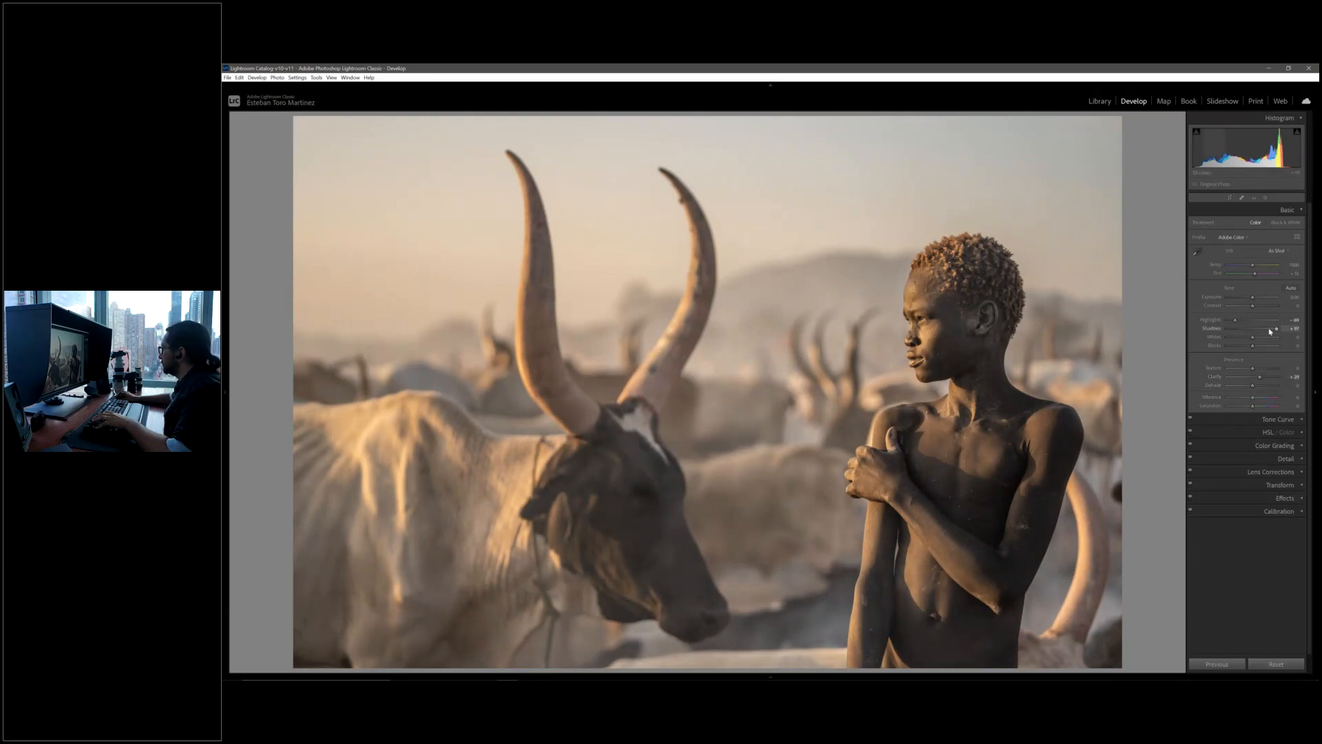
drag(1271, 332, 1265, 330)
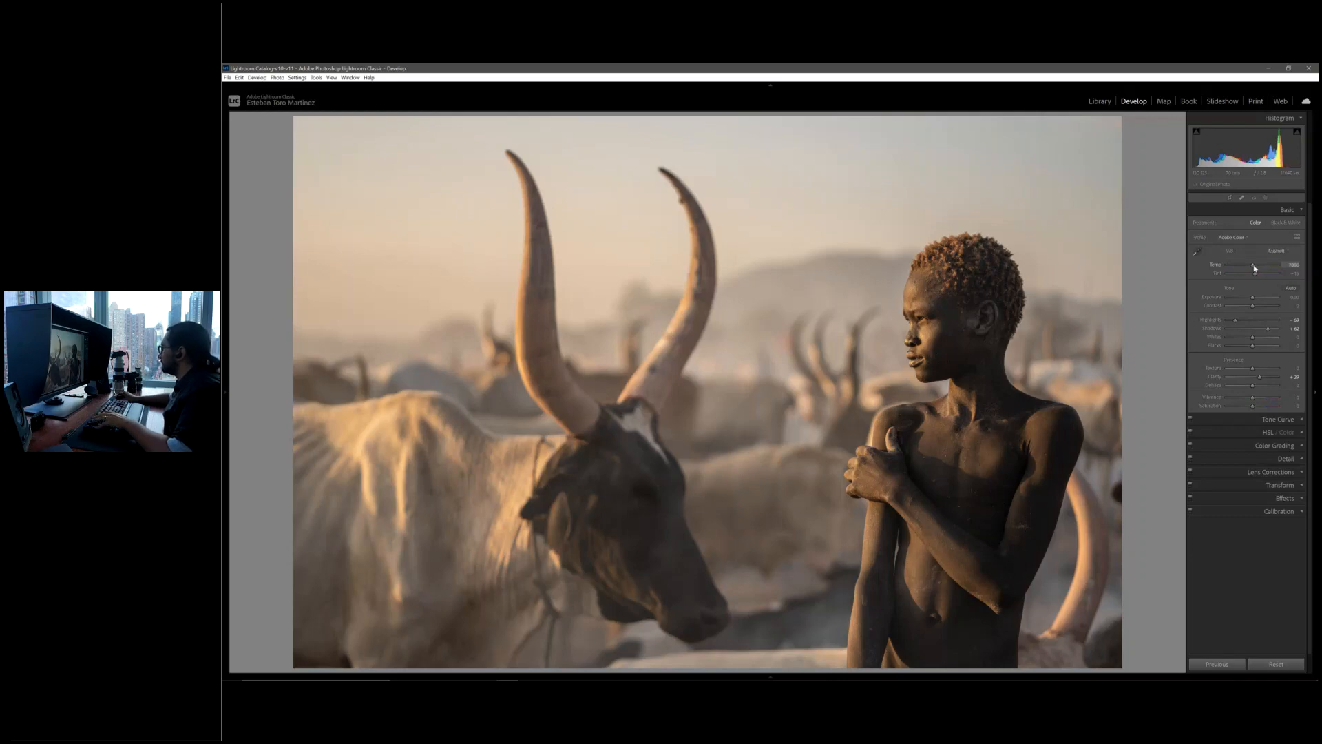
Warm the photo's overall Temperature, and raise its Vibrance and Contrast.
drag(1254, 268, 1259, 266)
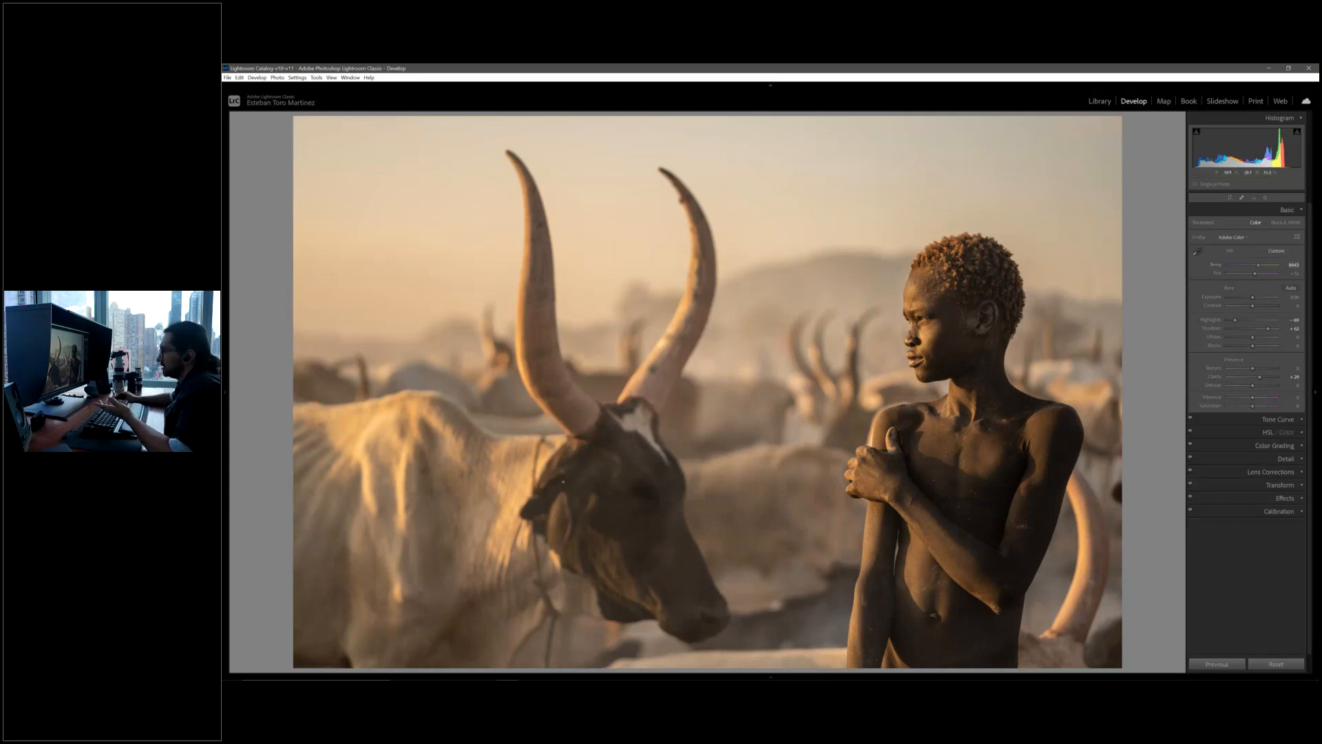
click(1265, 398)
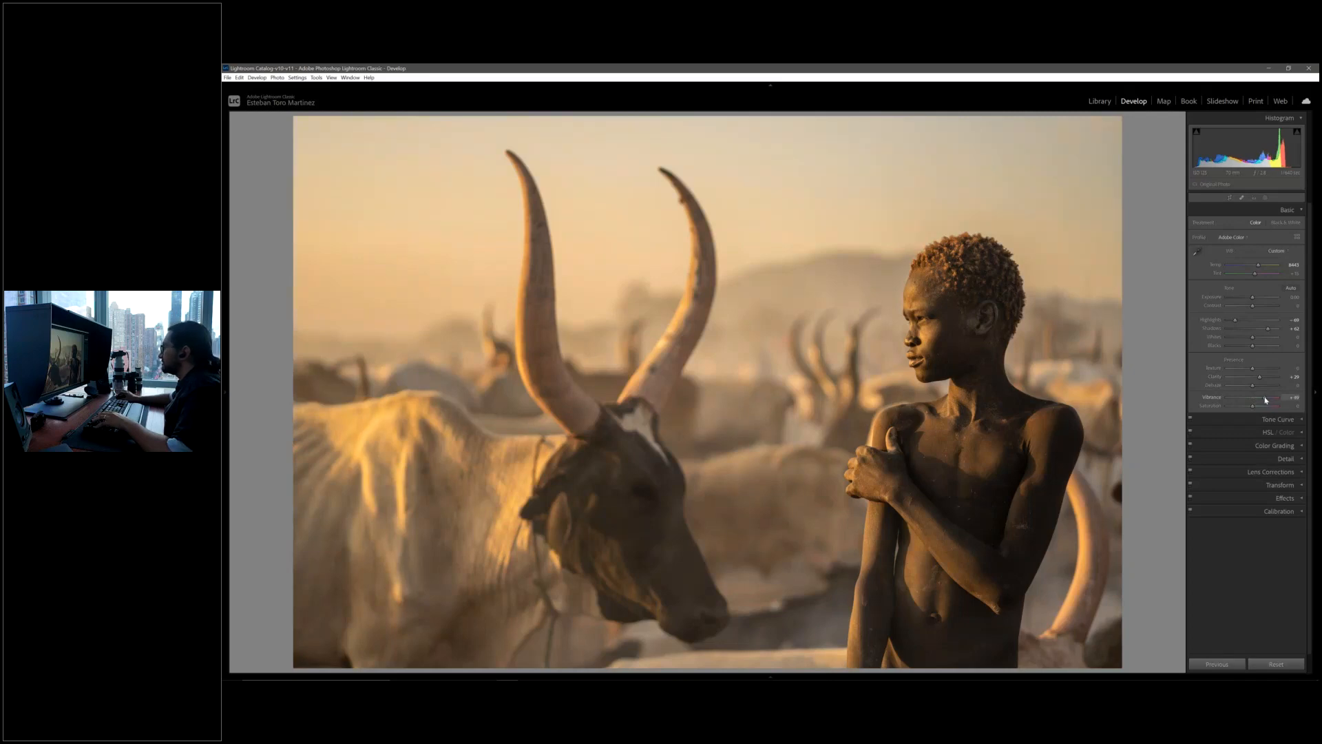
click(1257, 306)
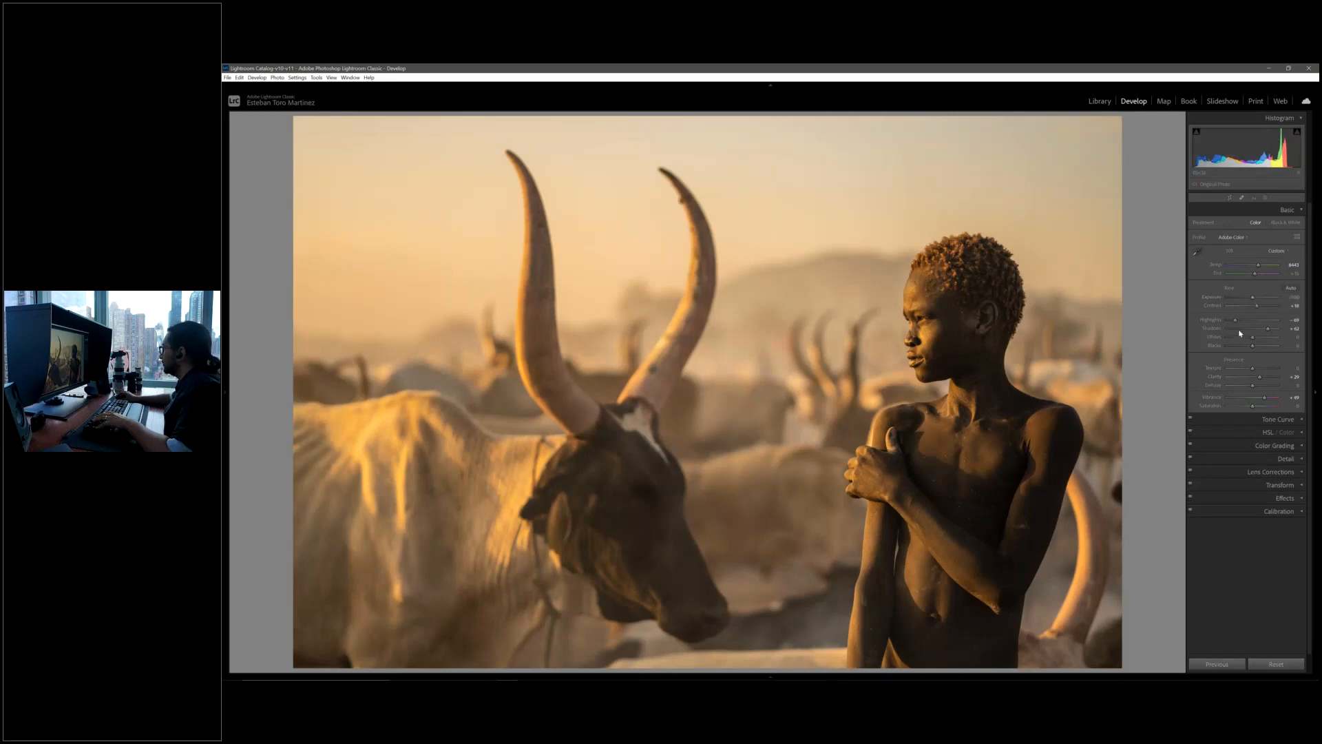
Draw a linear gradient mask from the photo's upper edge down over the sky, with lowered Exposure and a warmer Temperature.
click(1268, 199)
click(1215, 260)
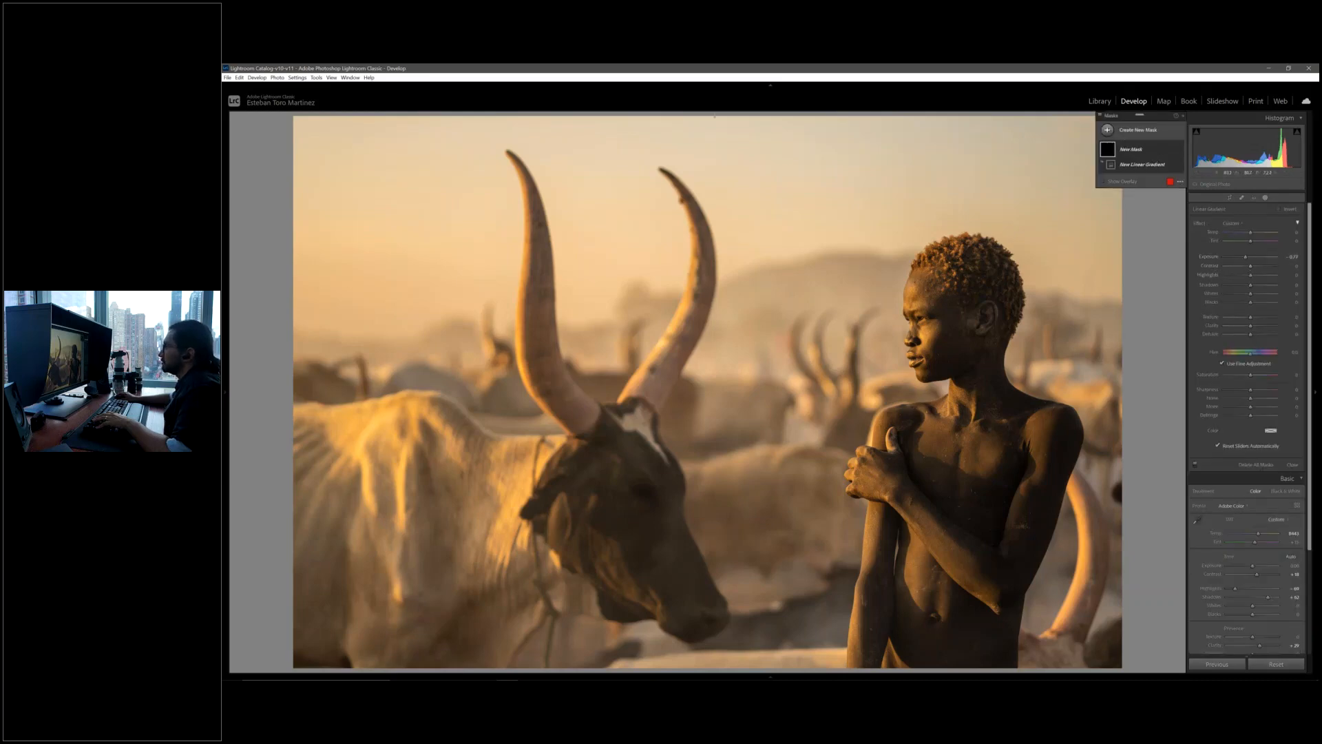
drag(714, 117, 715, 386)
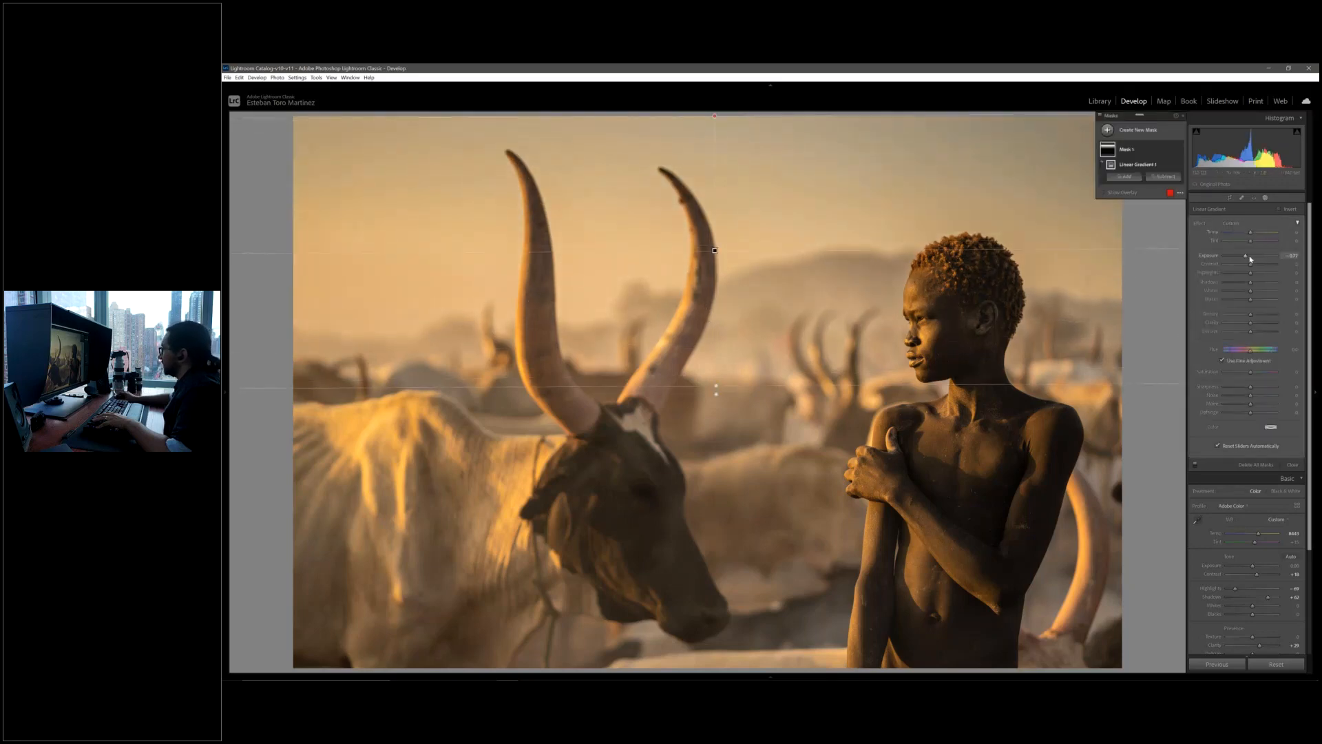
drag(1245, 256, 1258, 236)
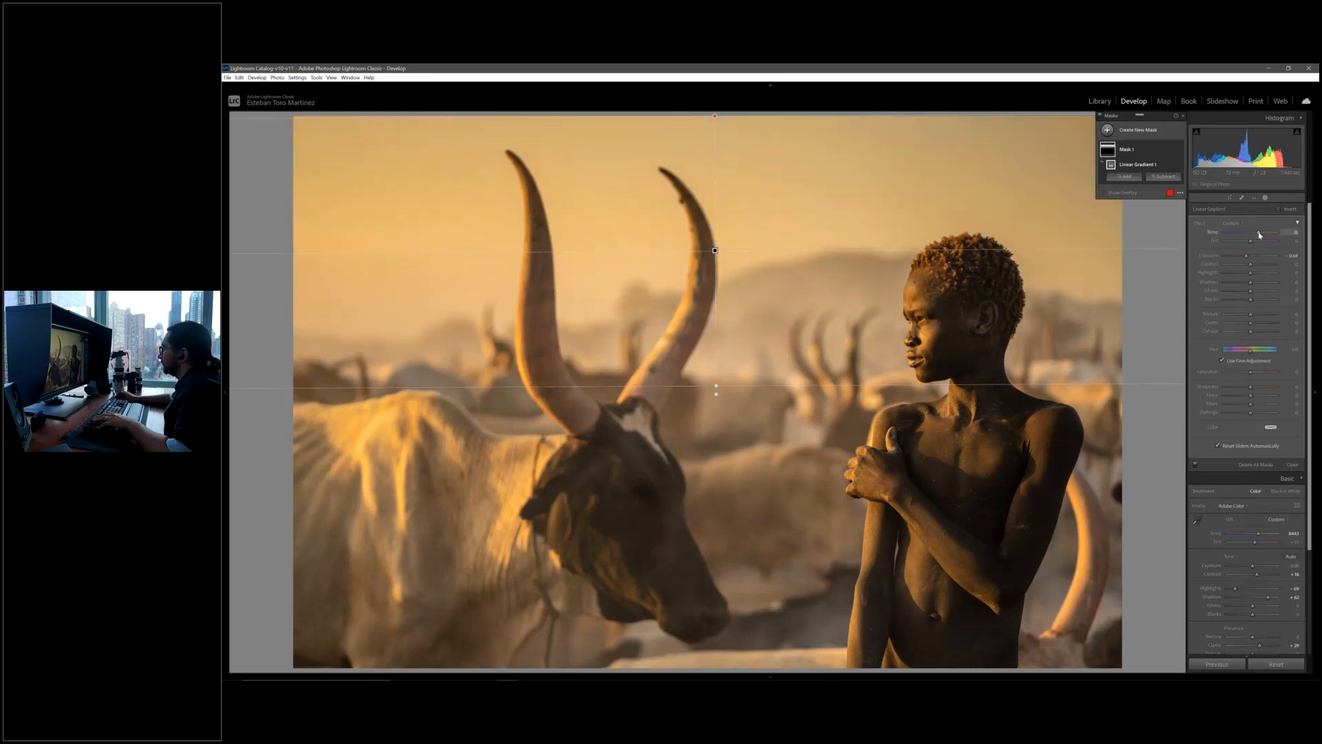
Add a second linear gradient mask with raised Exposure, running from the lower part of the photo up towards the horns.
click(1137, 135)
click(1145, 183)
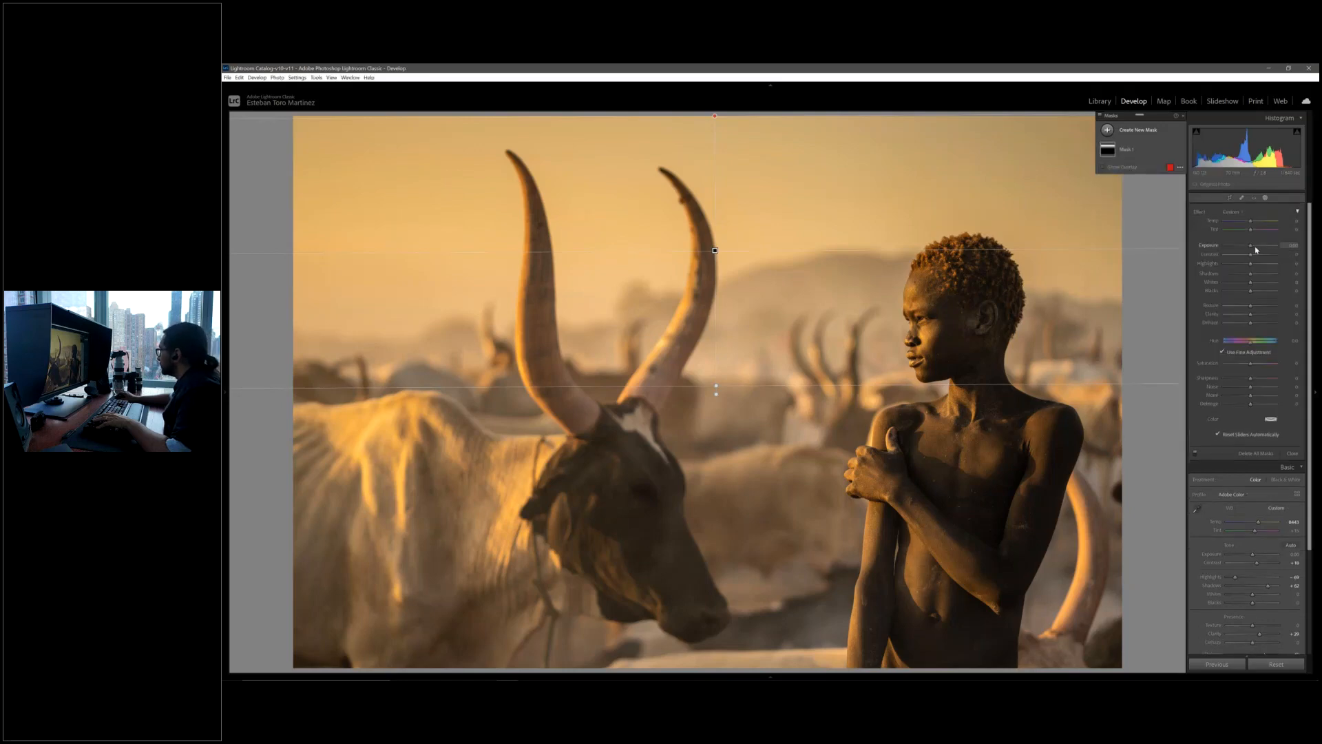
click(1143, 132)
click(1165, 190)
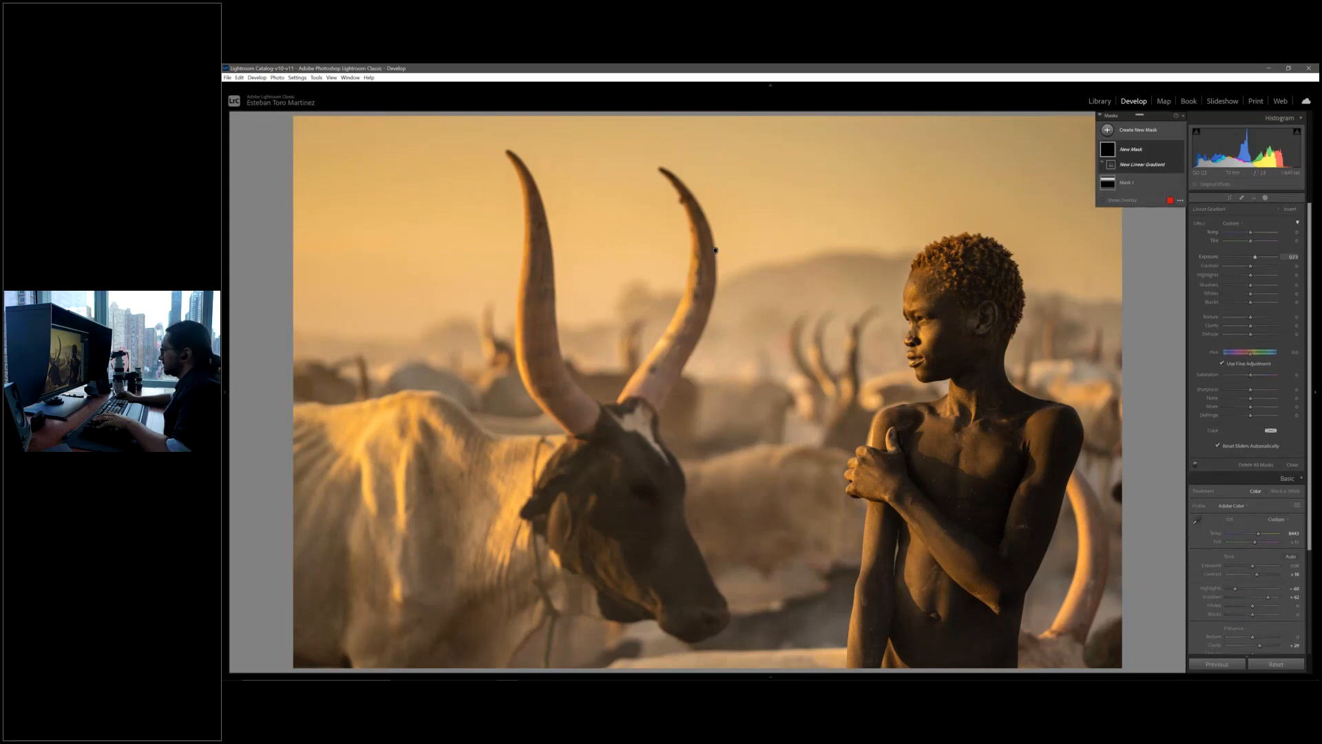
drag(752, 610, 734, 329)
drag(745, 271, 738, 244)
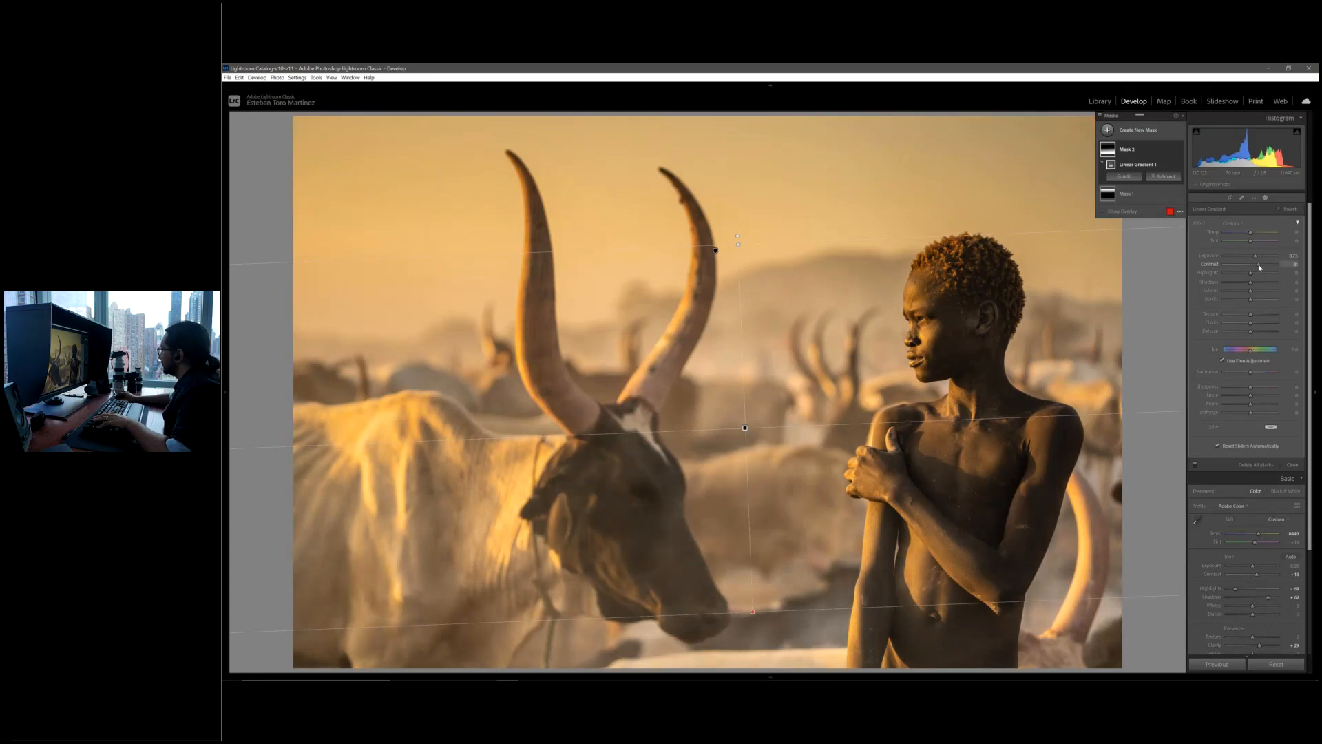
Raise the Contrast and Clarity of the lower gradient mask, and leave masking.
drag(1260, 268, 1264, 267)
drag(1252, 324, 1263, 325)
click(1265, 198)
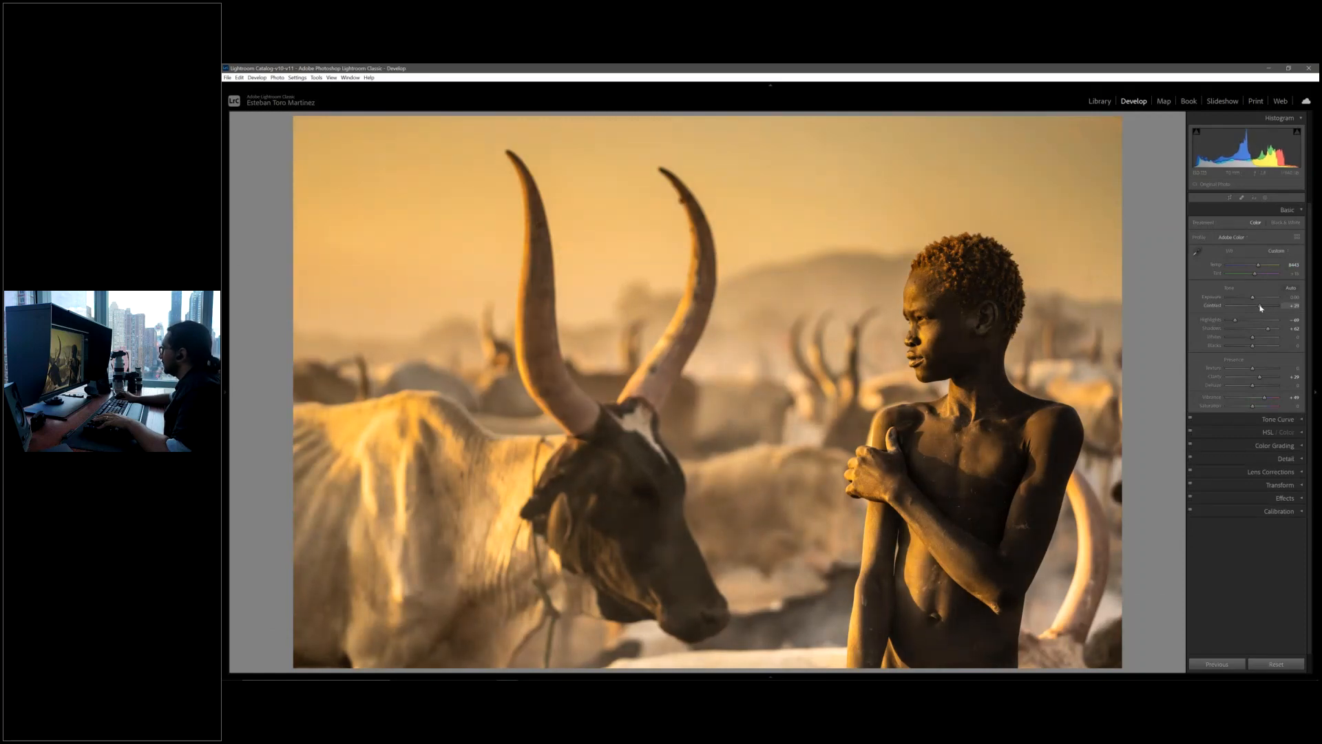
Raise the overall Contrast, Shadows and Clarity further, lower the Whites, and show the before and after versions side by side.
drag(1262, 308, 1259, 307)
drag(1261, 331, 1243, 354)
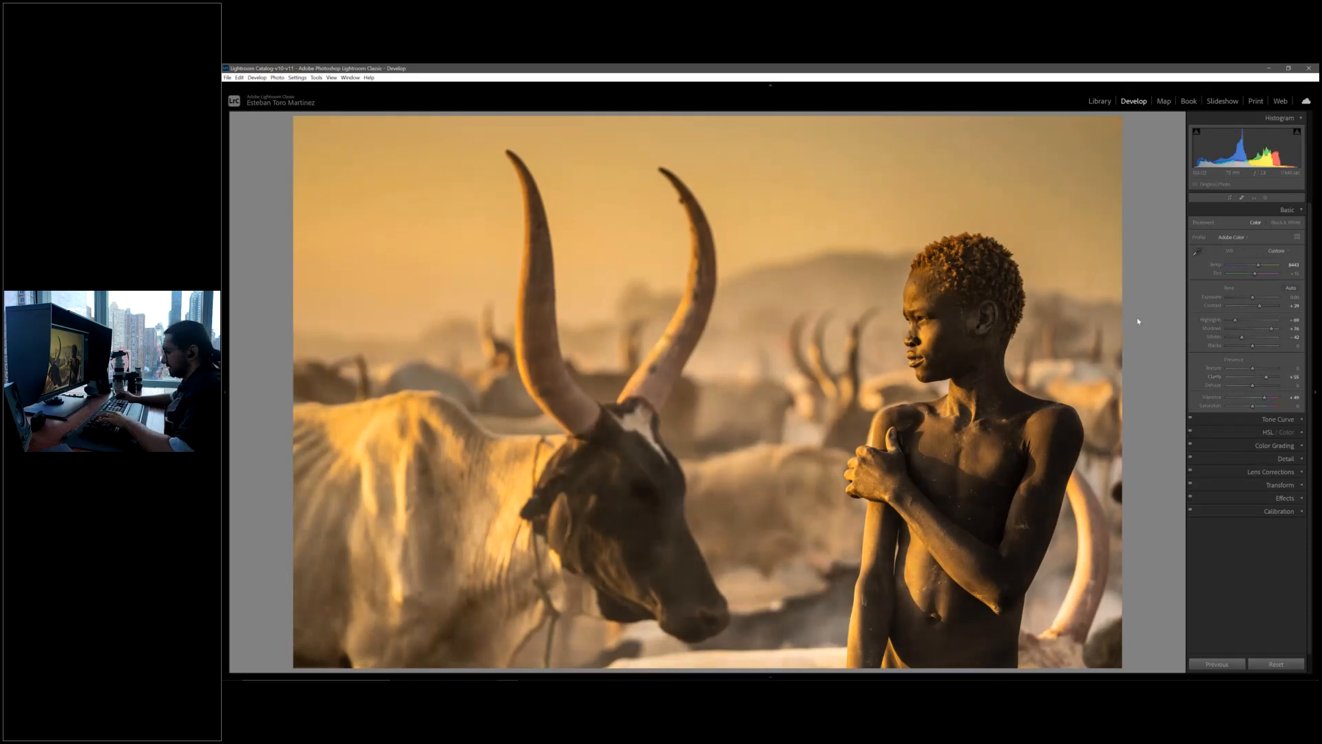
key(y)
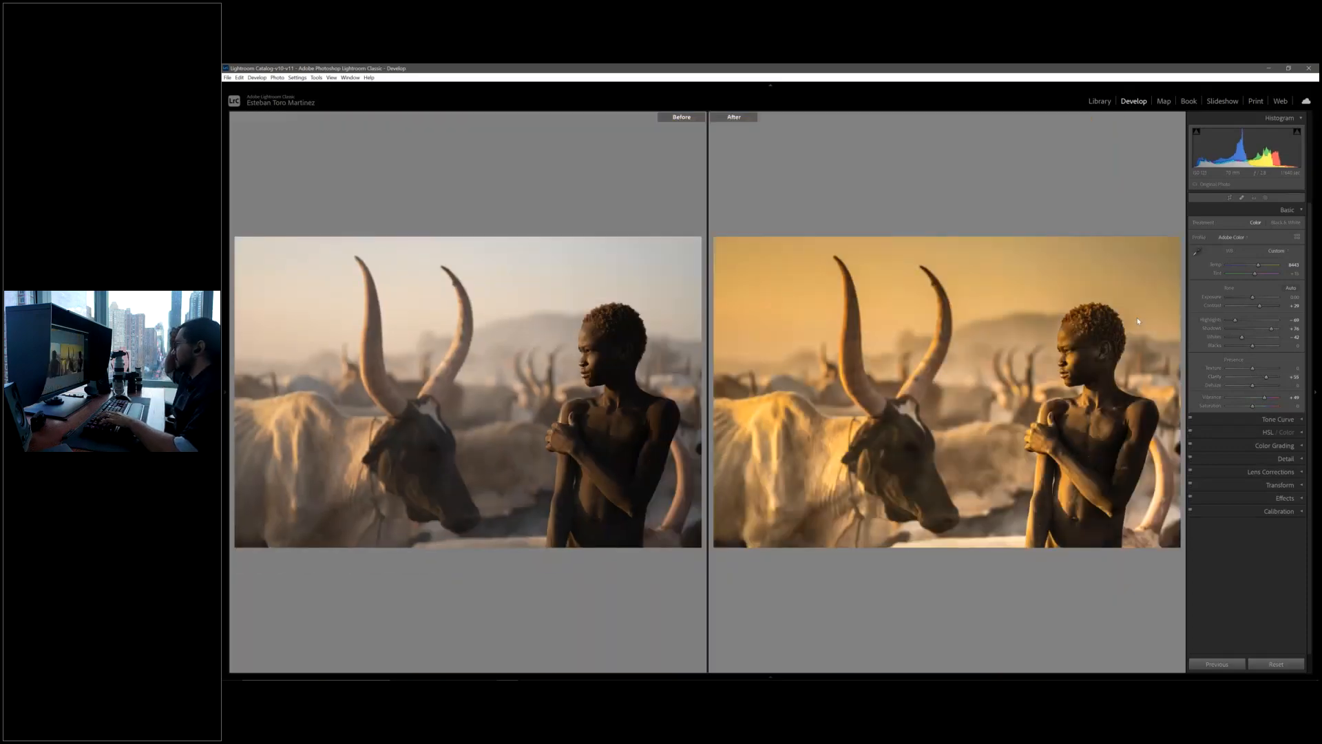
Examine the comparison with the panels hidden, and cool the overall Temperature and raise the Contrast slightly.
key(Tab)
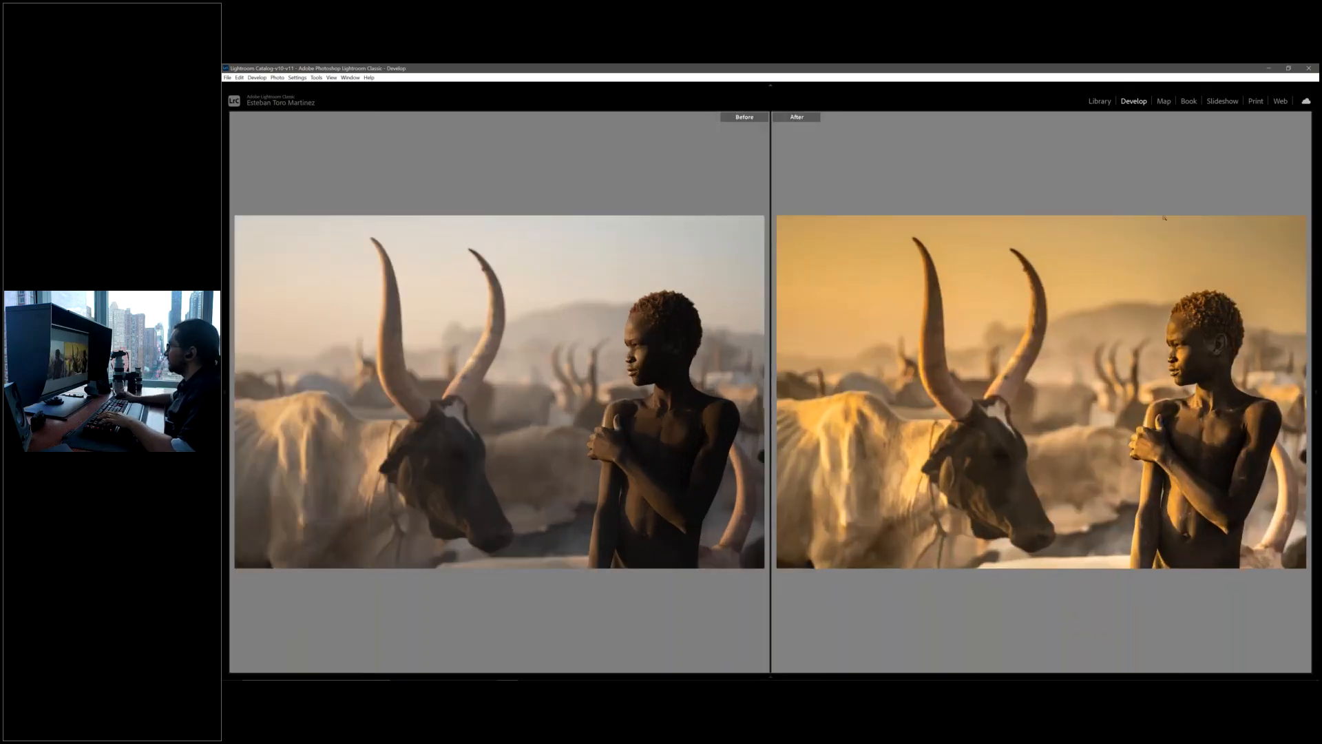
key(Tab)
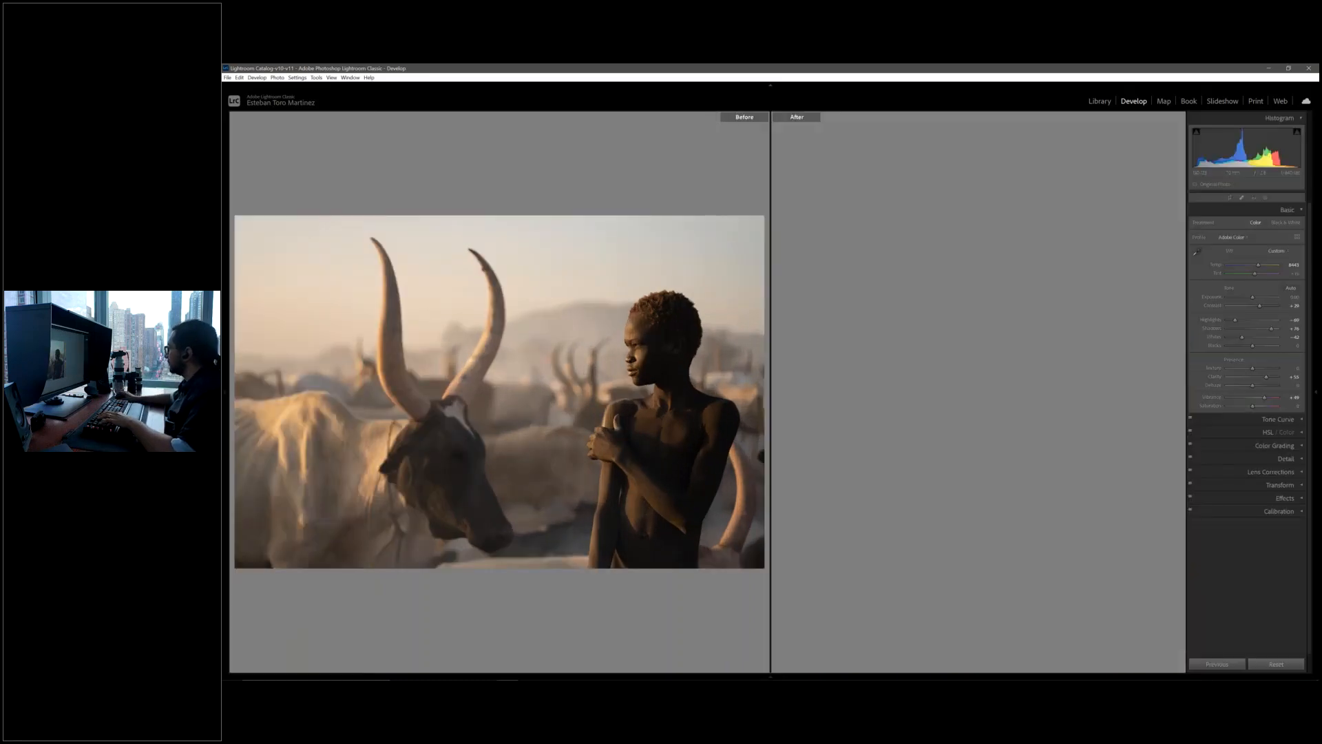
drag(1260, 267, 1263, 308)
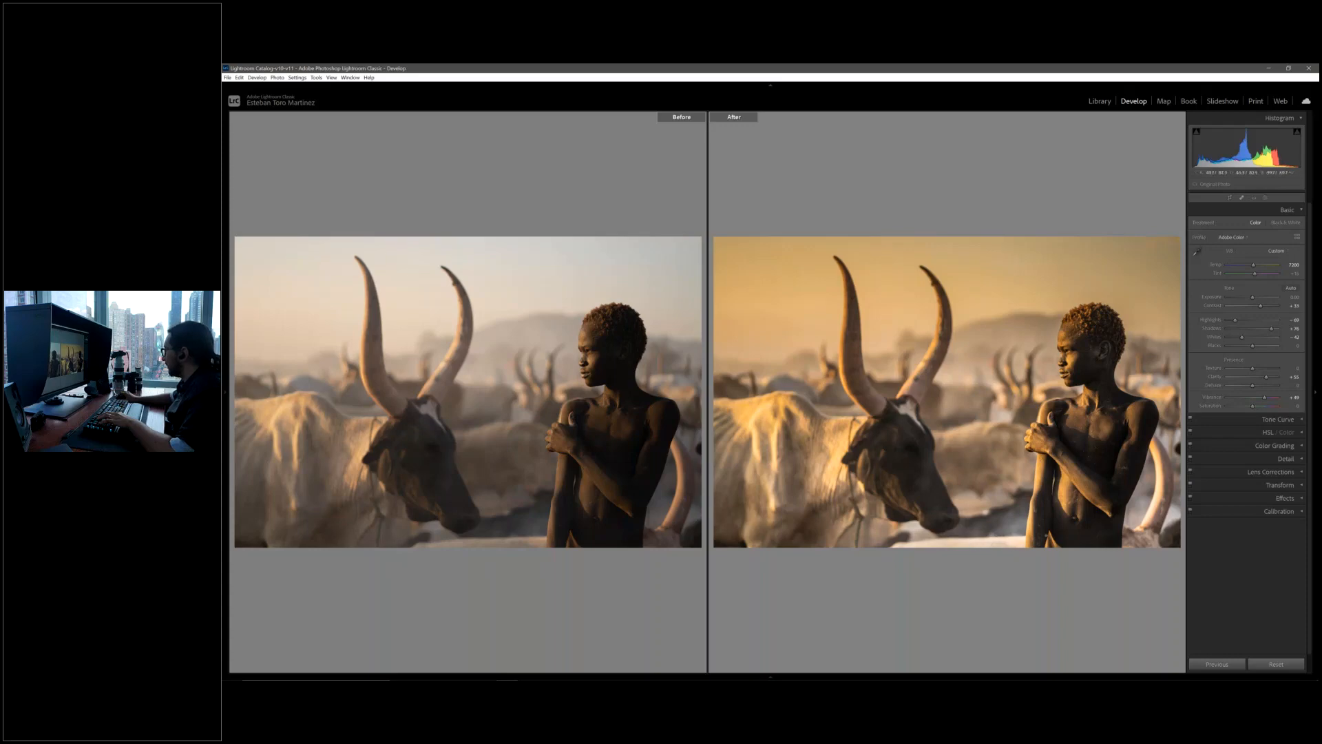
Add a linear gradient mask rising from just below the photo's lower edge, and lower its Exposure.
click(1265, 197)
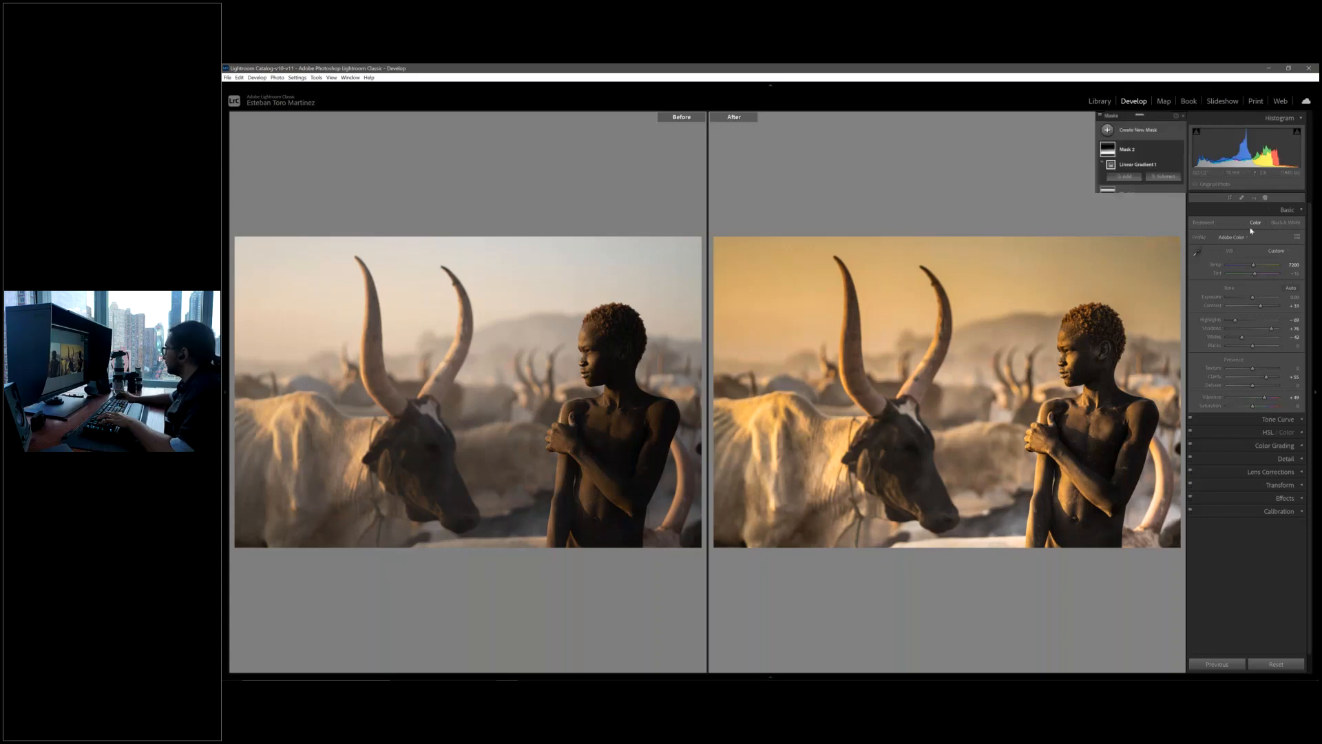
click(1143, 129)
click(1154, 186)
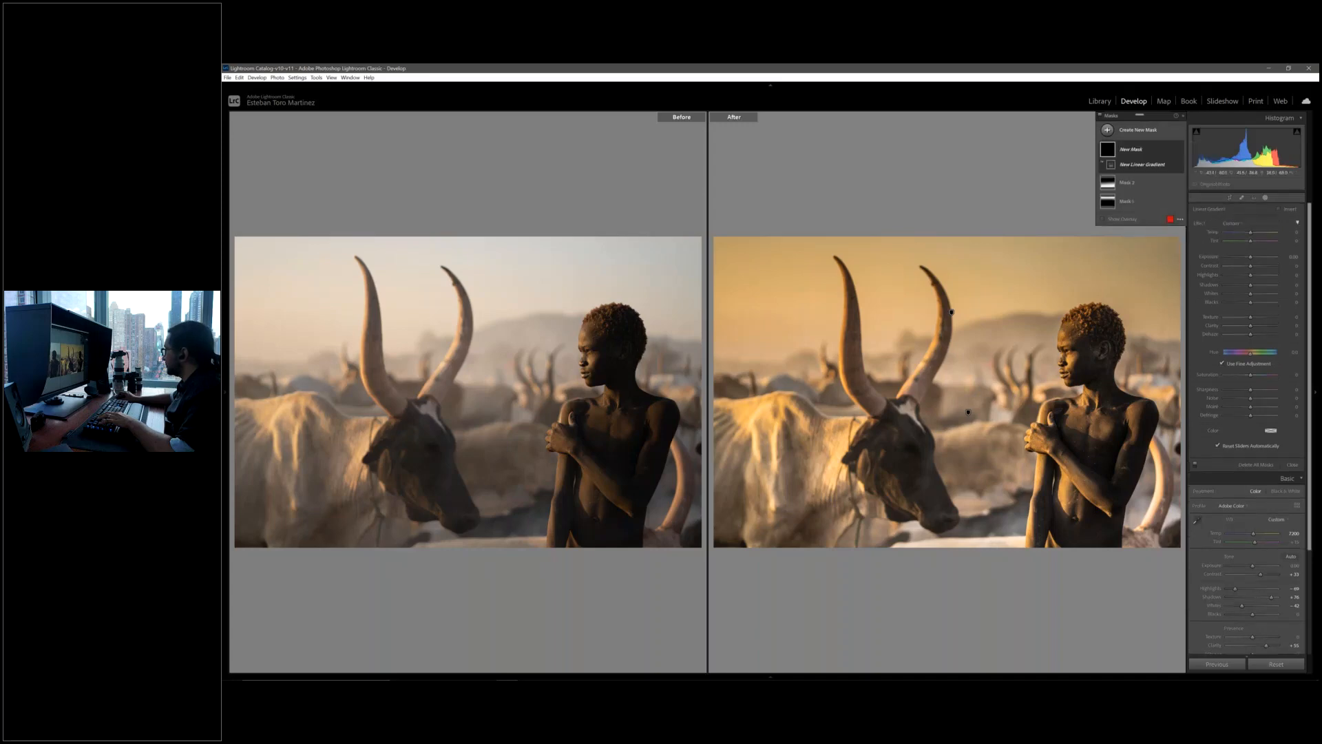
drag(991, 560, 991, 479)
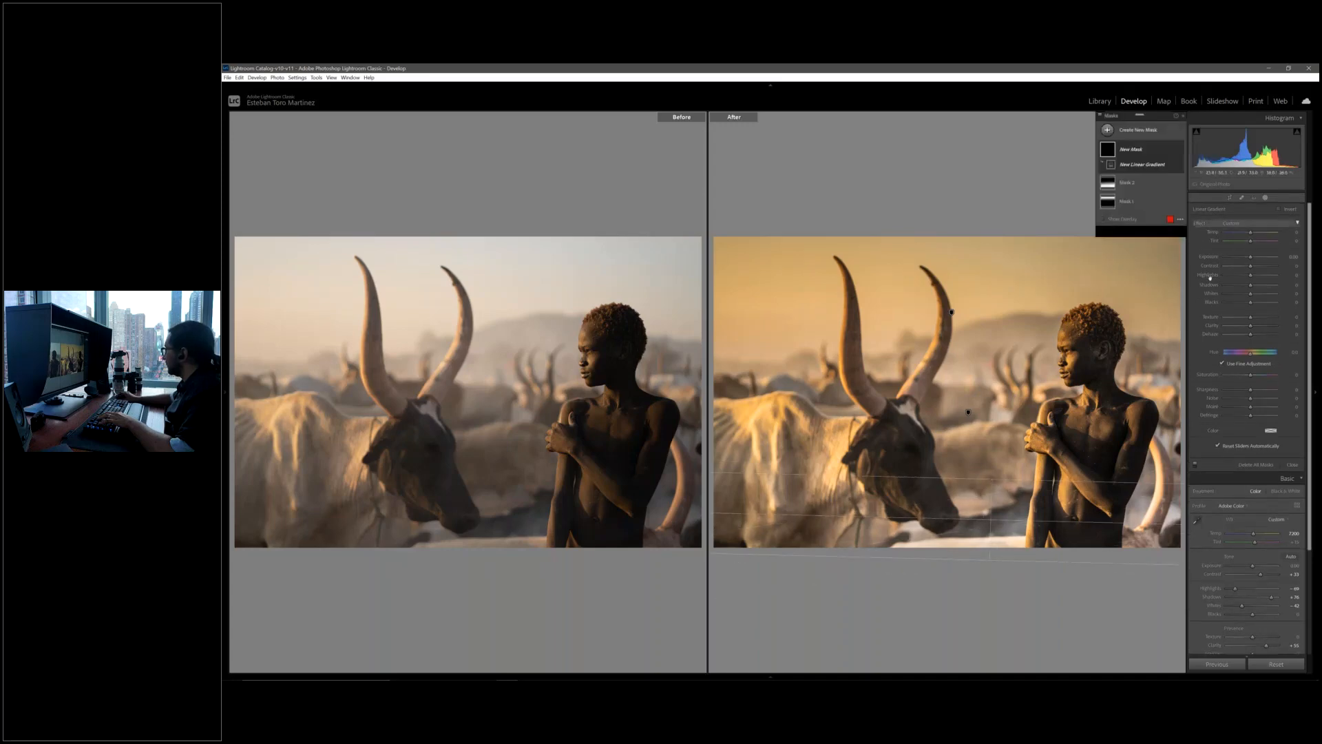
drag(1249, 261, 1243, 261)
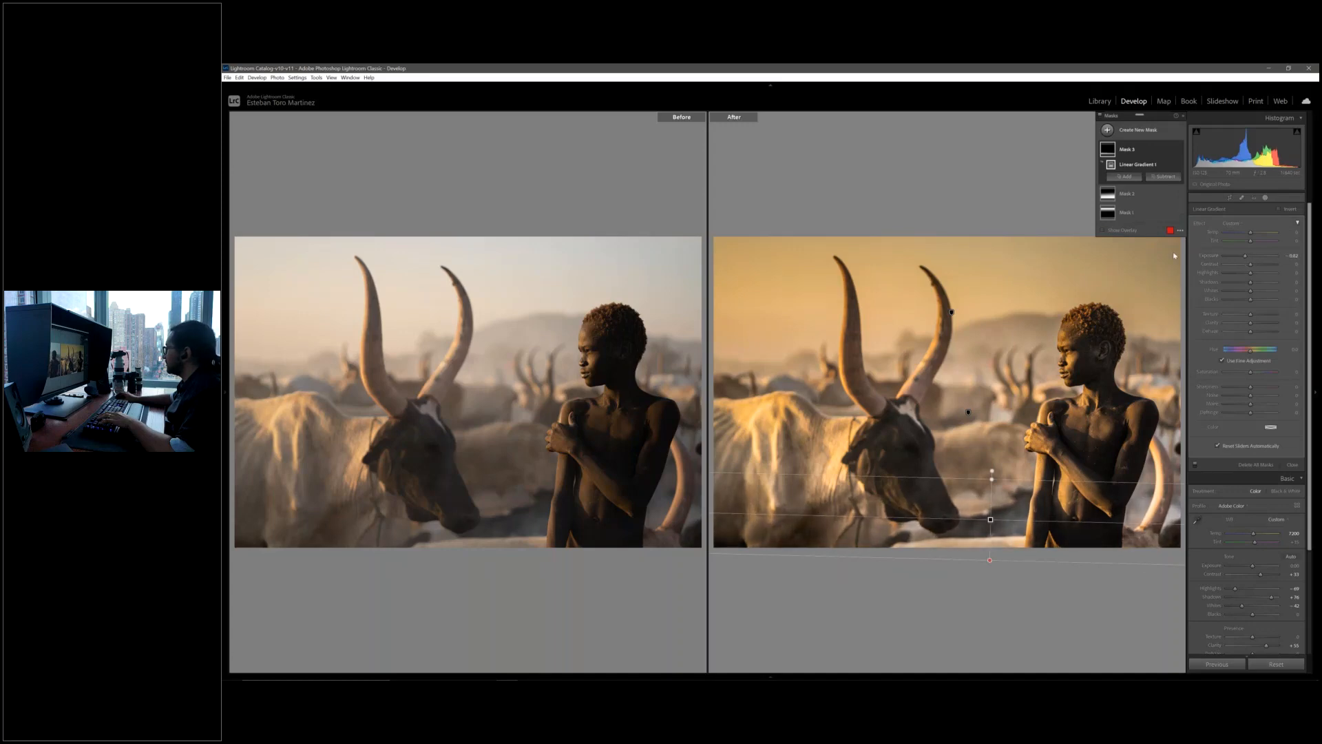
Paint a new brush mask with raised Exposure down the bull's face using an enlarged brush, and fine-tune its Exposure.
click(1143, 132)
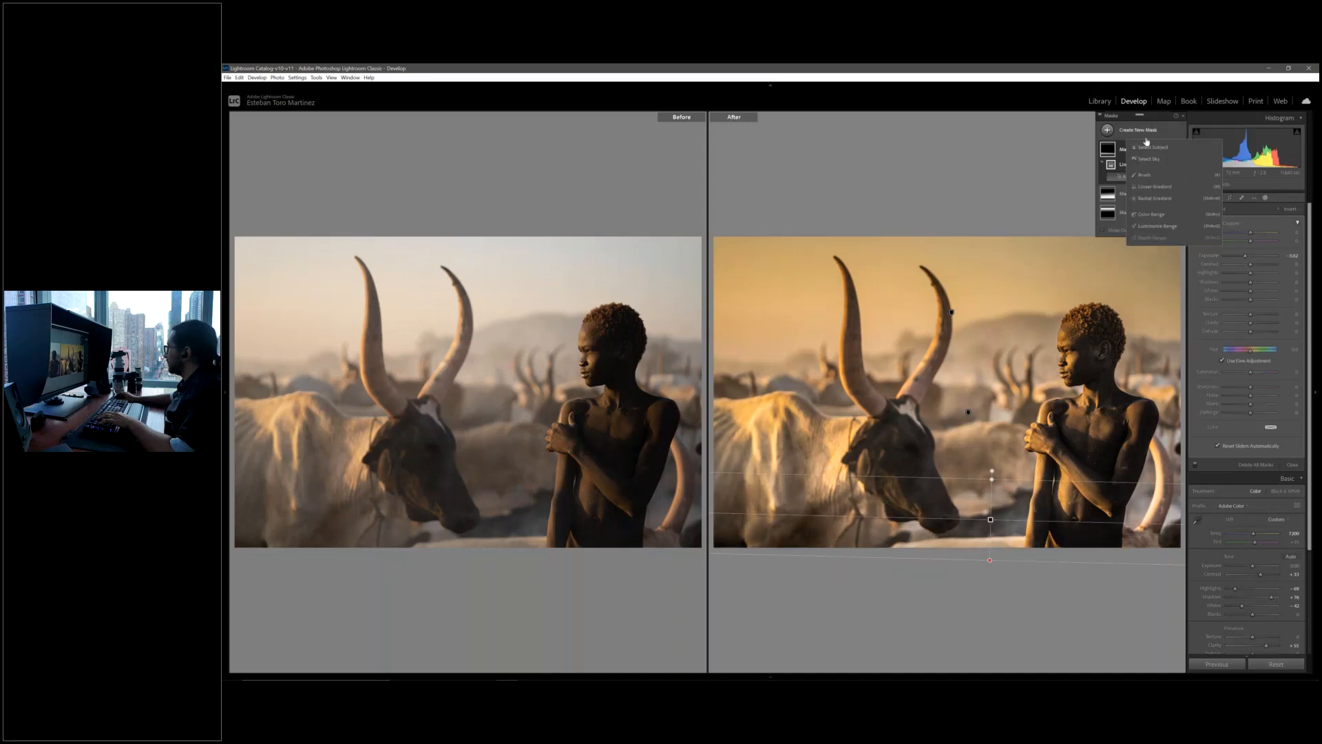
click(1151, 187)
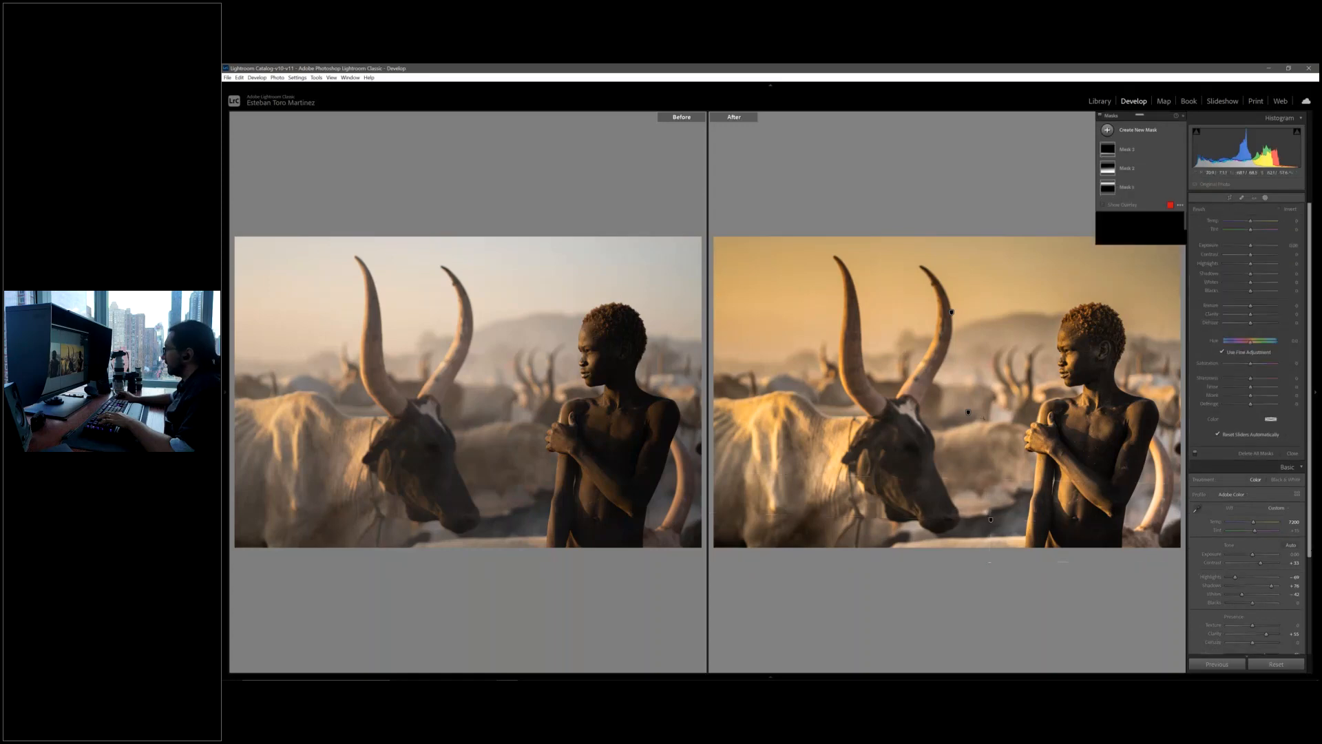
click(1259, 312)
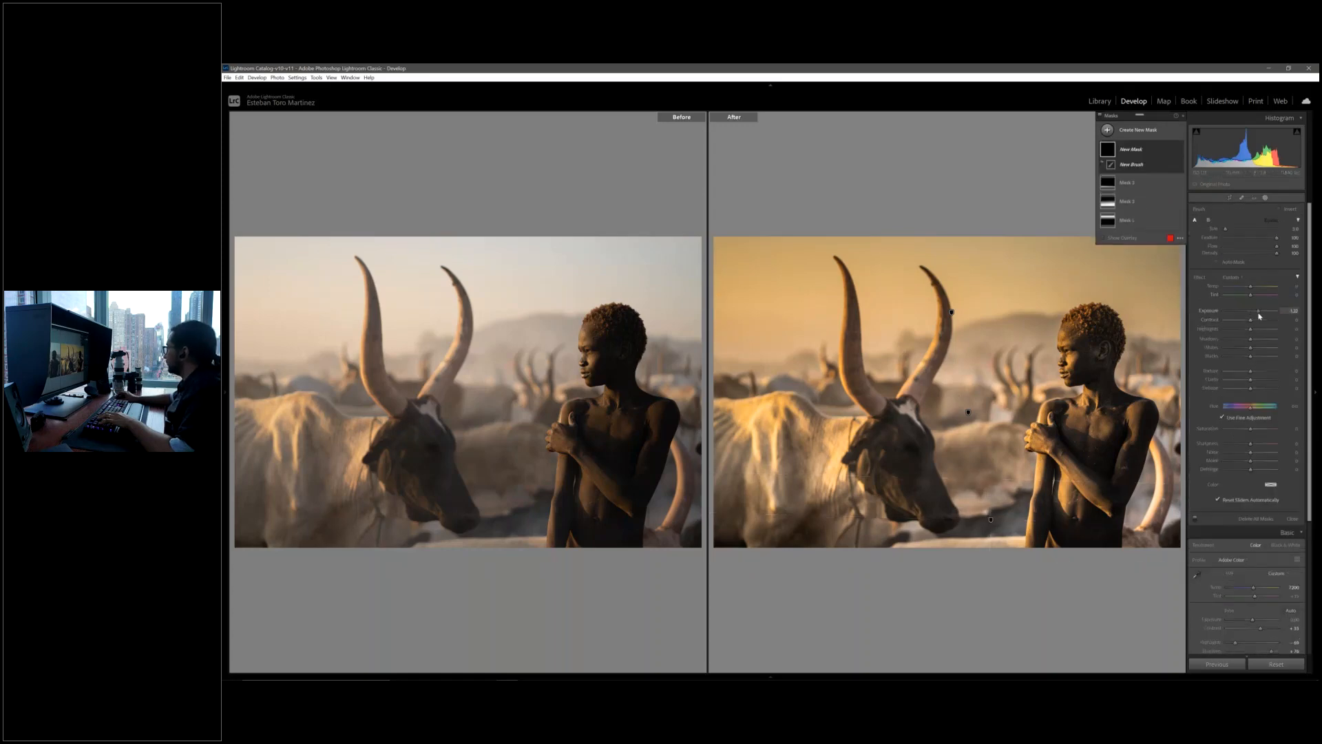
drag(1258, 312, 1256, 312)
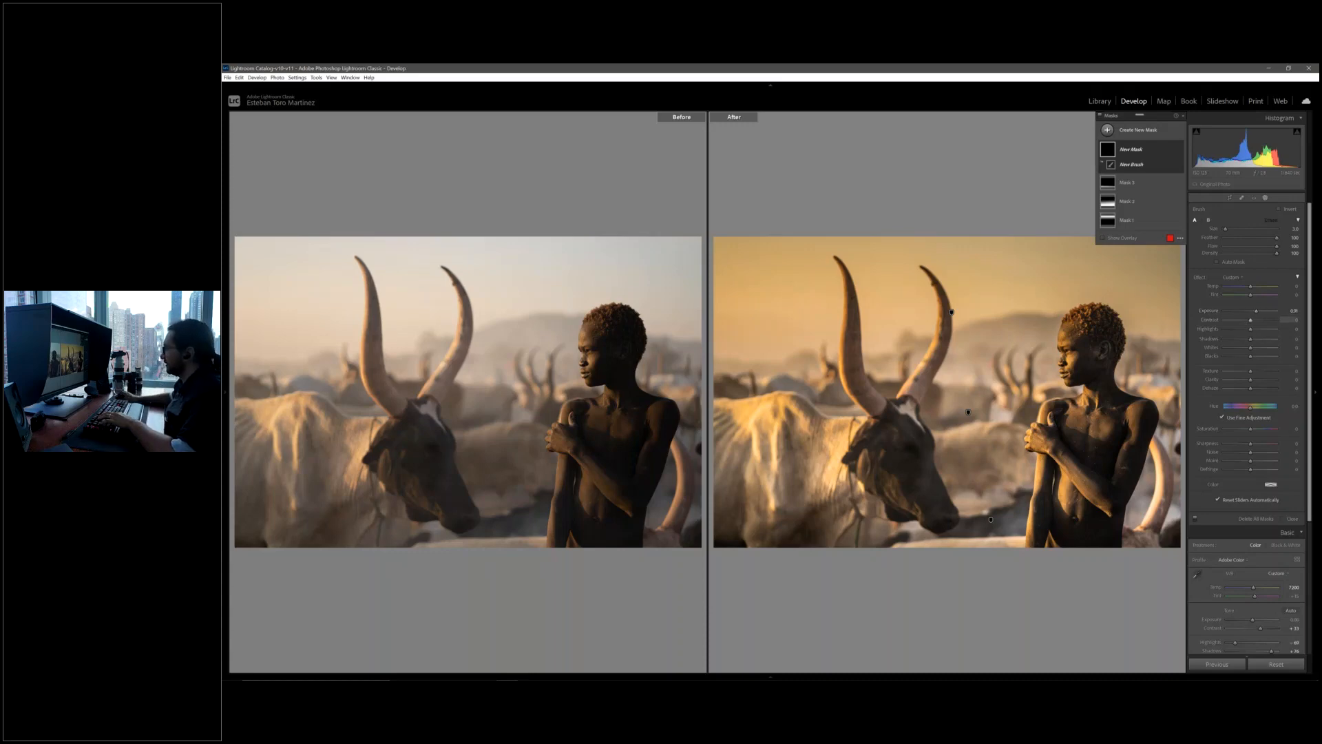
scroll(940, 454, up, 1)
scroll(896, 437, up, 4)
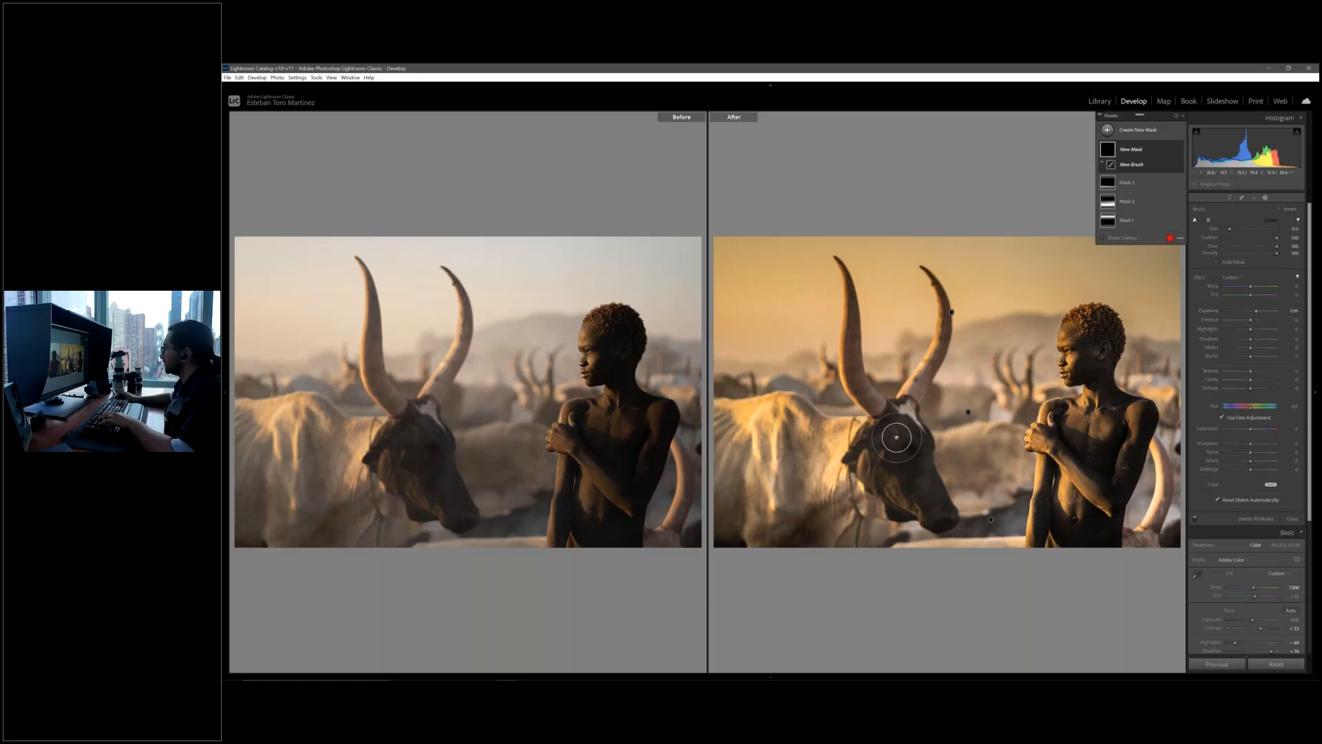
scroll(896, 437, up, 1)
mouse_move(897, 437)
mouse_down()
mouse_move(896, 465)
mouse_move(903, 442)
mouse_move(922, 495)
mouse_up()
drag(1256, 310, 1251, 312)
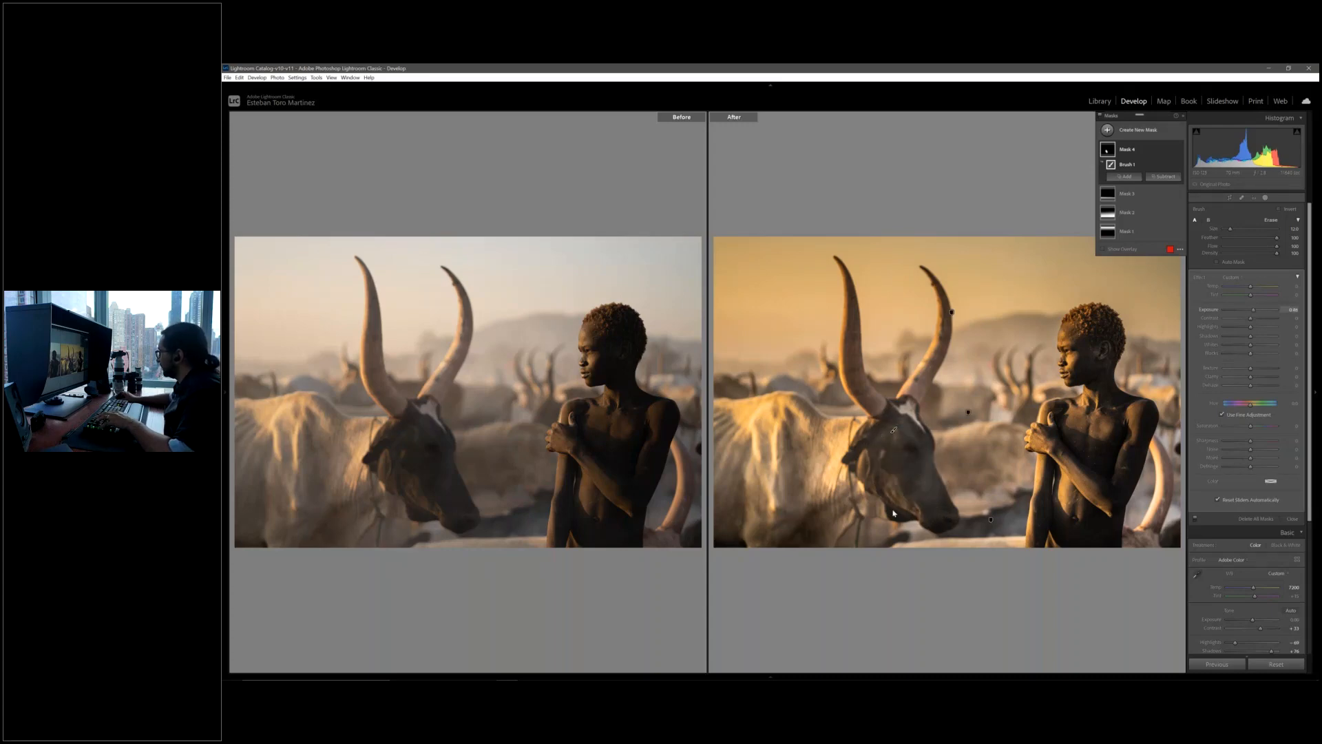
Erase part of the brush mask near the bull's muzzle, and raise the Tint of the sky's linear gradient in Mask 1.
alt+drag(940, 475, 950, 501)
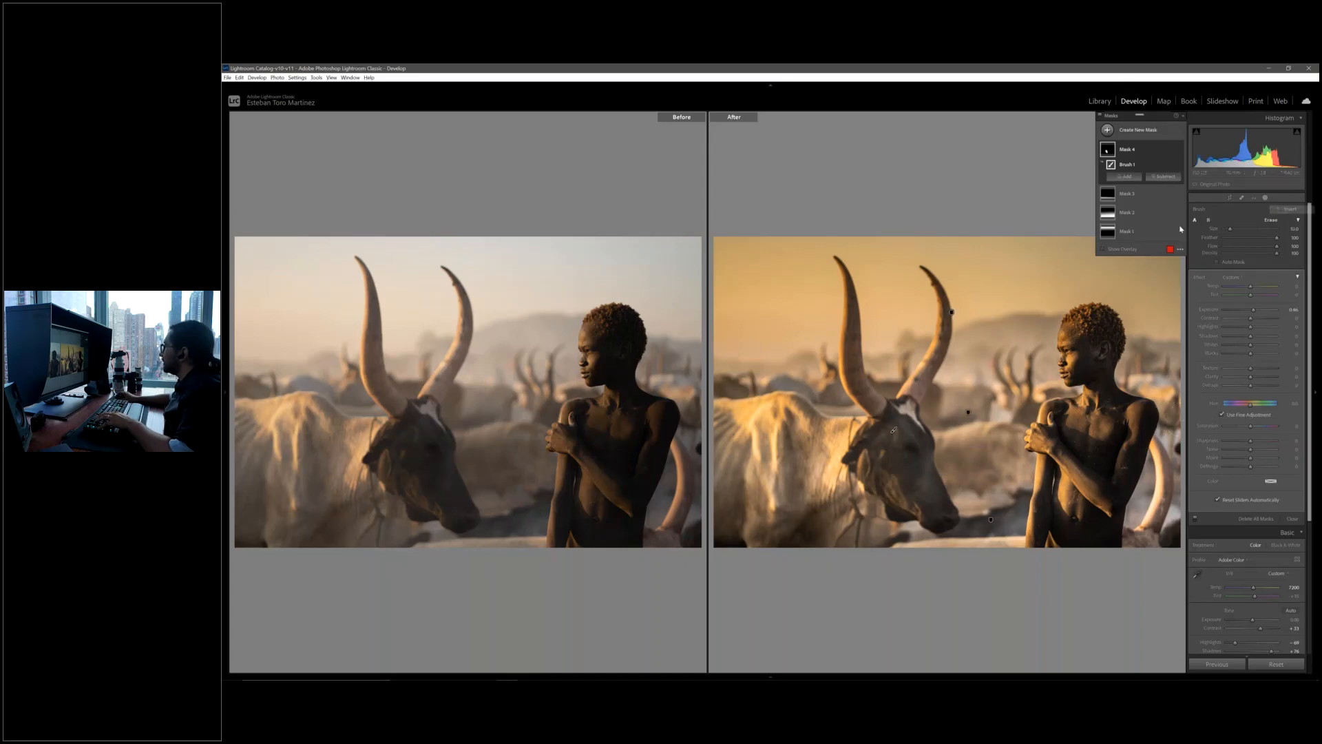
click(1181, 229)
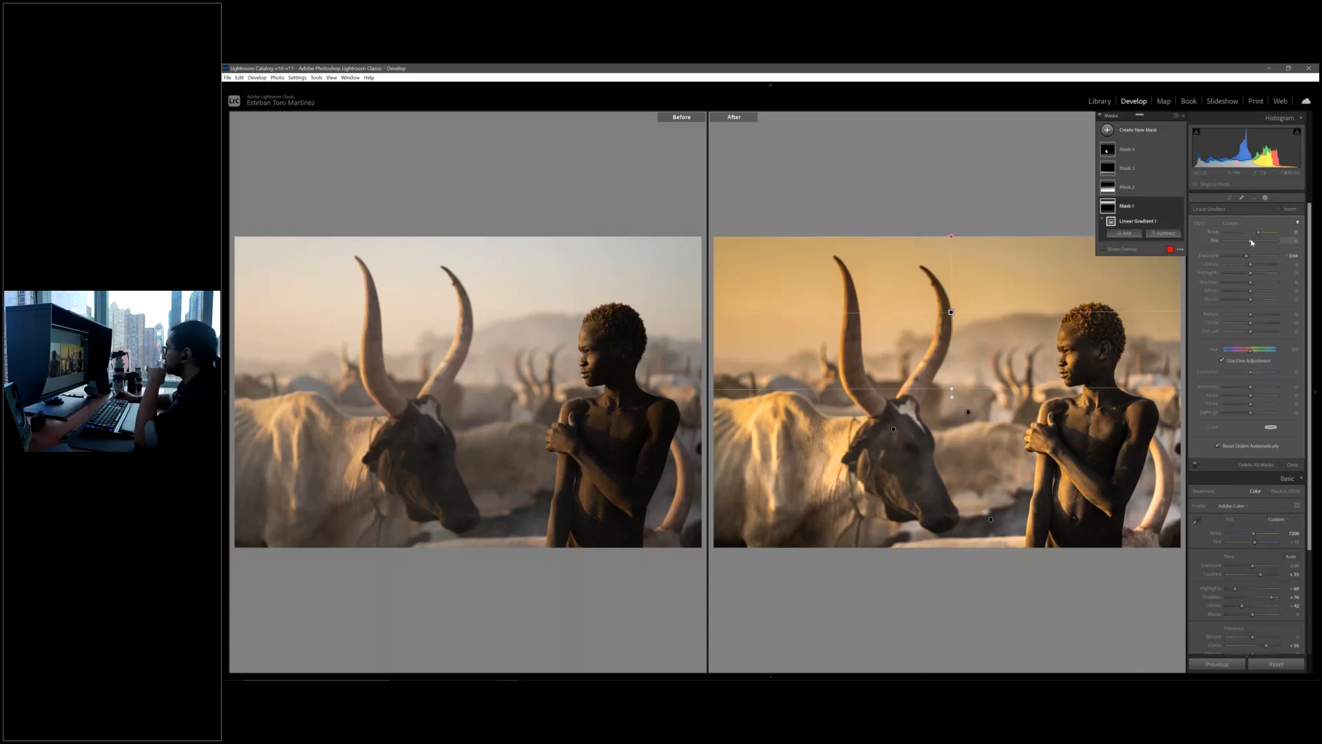
drag(1253, 243, 1255, 243)
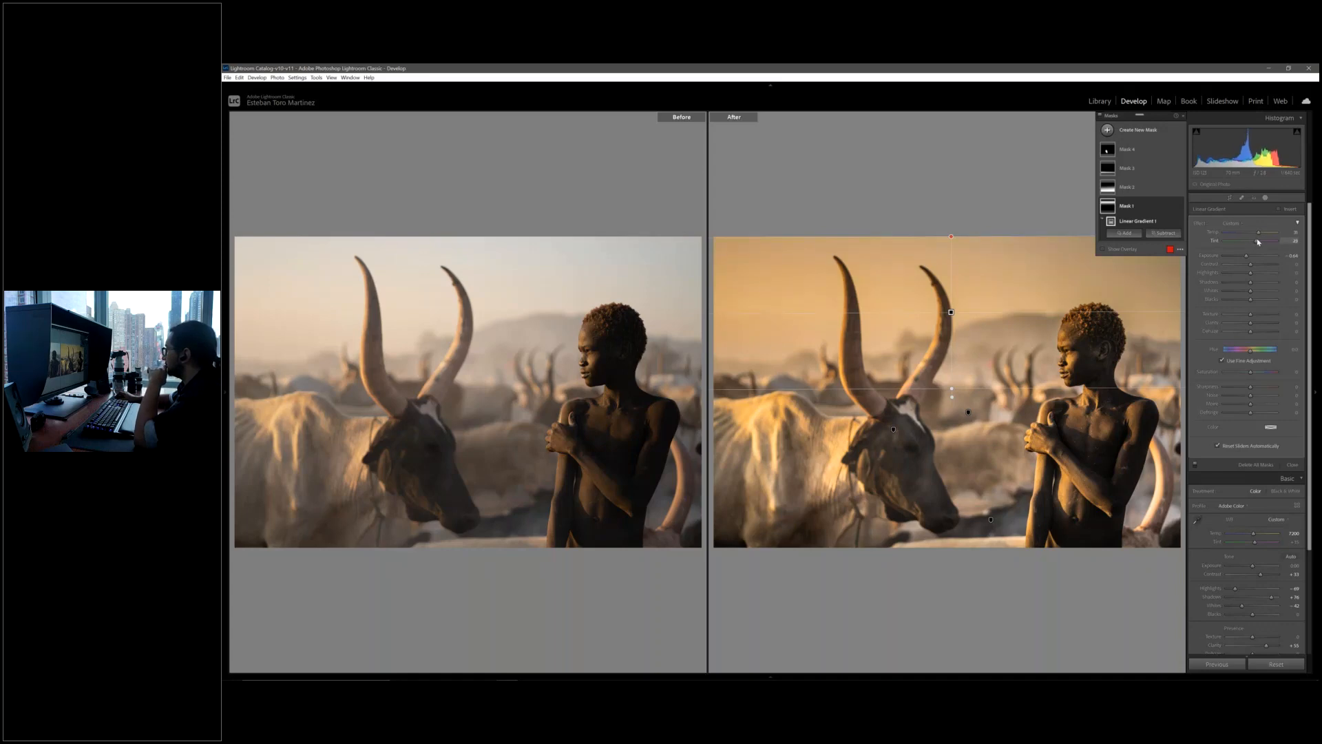
click(1266, 198)
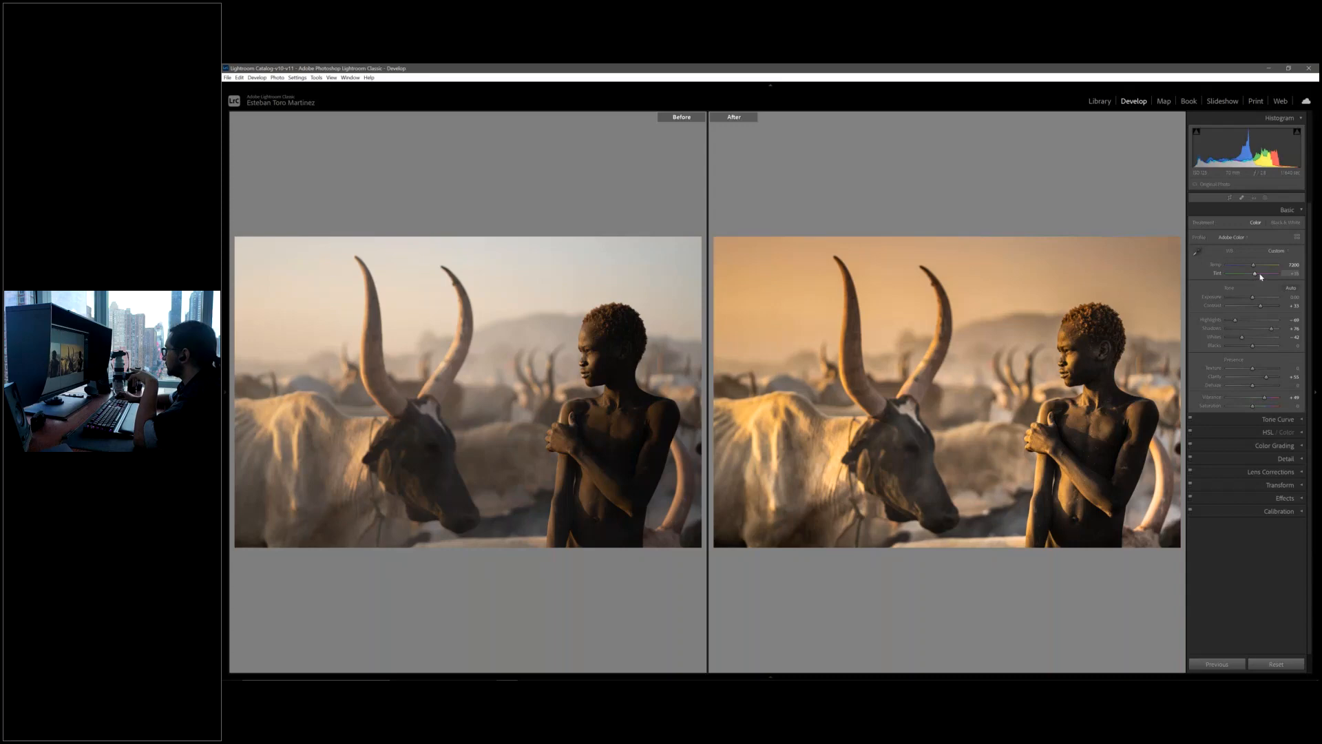
Raise the overall Tint, Temperature, Exposure and Contrast slightly, and show the before and after comparison with the panels hidden.
drag(1261, 276, 1258, 276)
drag(1257, 276, 1259, 267)
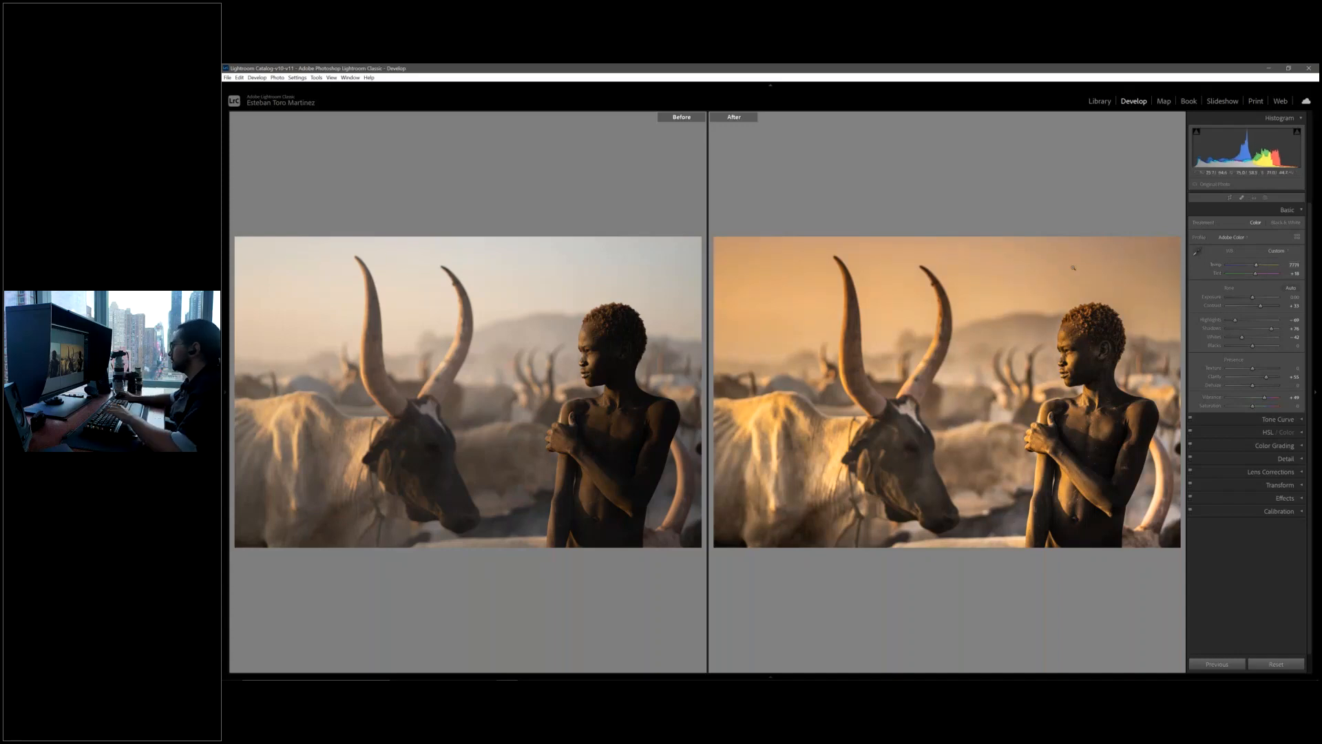
drag(1257, 303, 1263, 309)
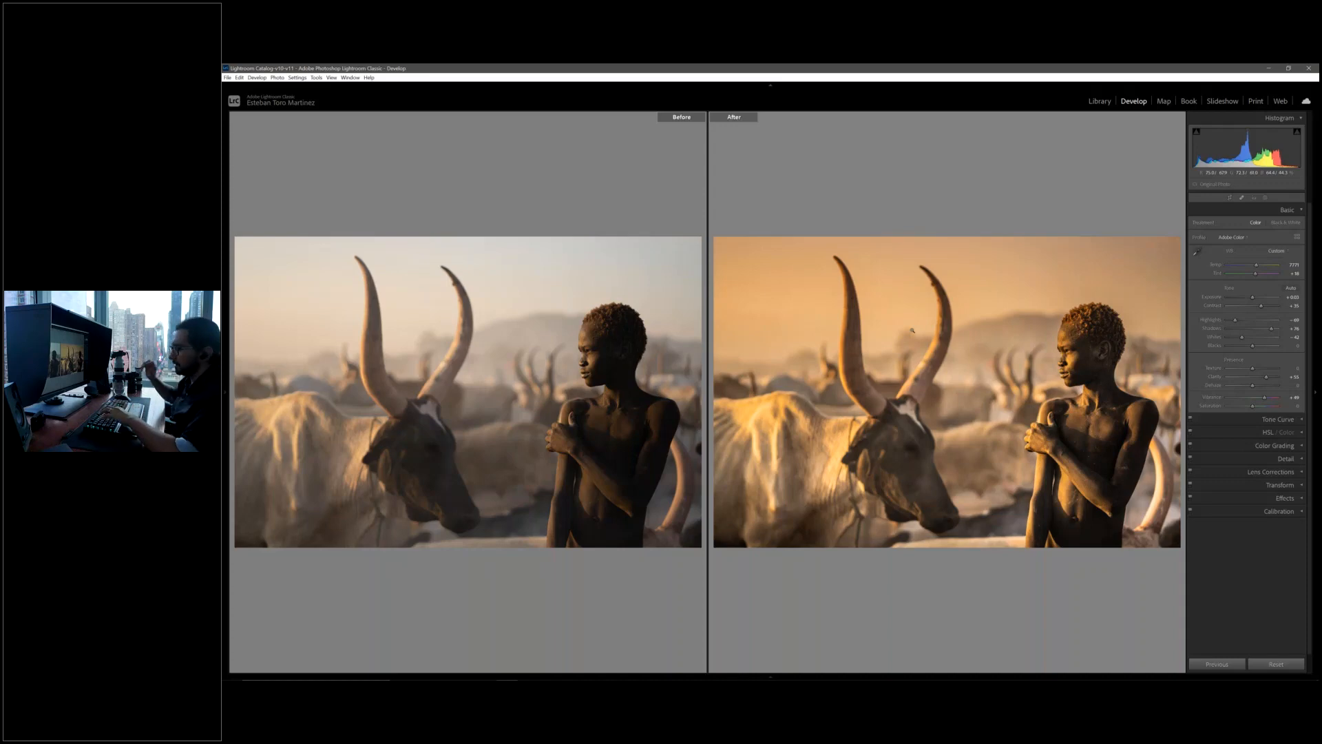
click(912, 331)
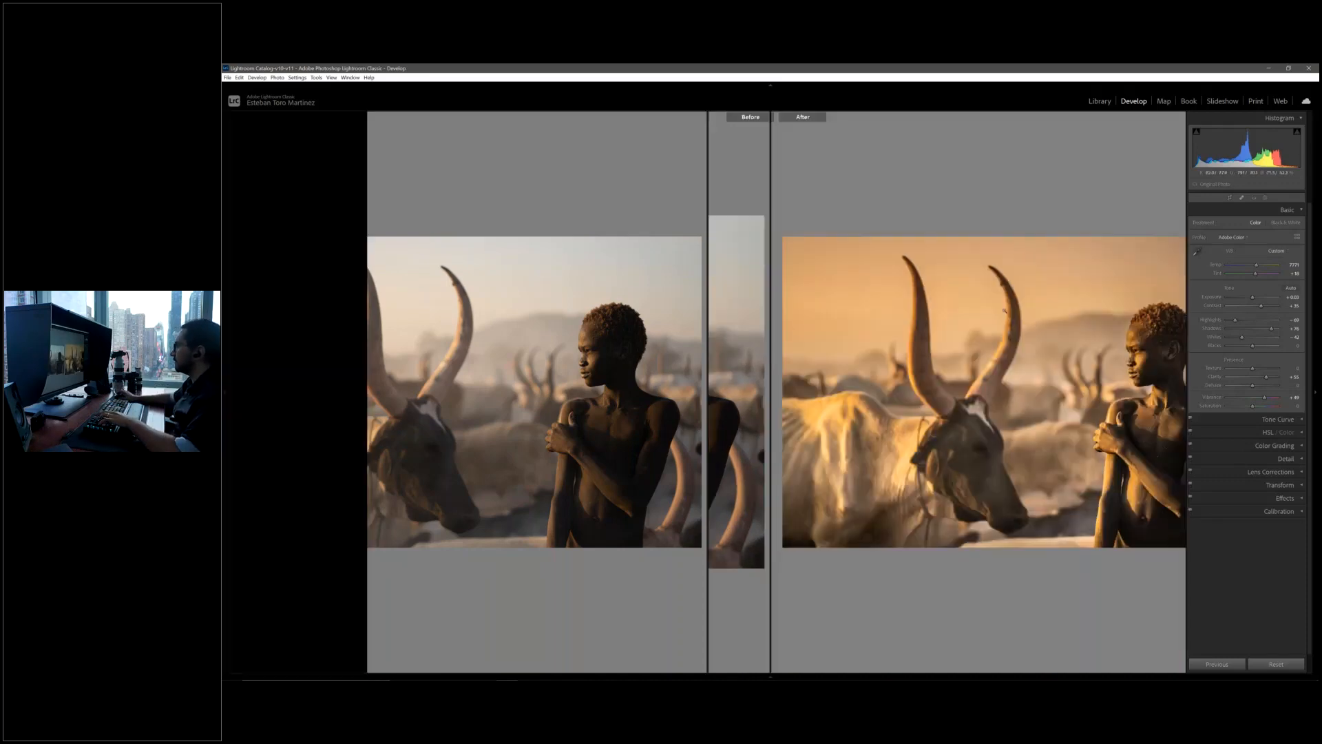
key(Tab)
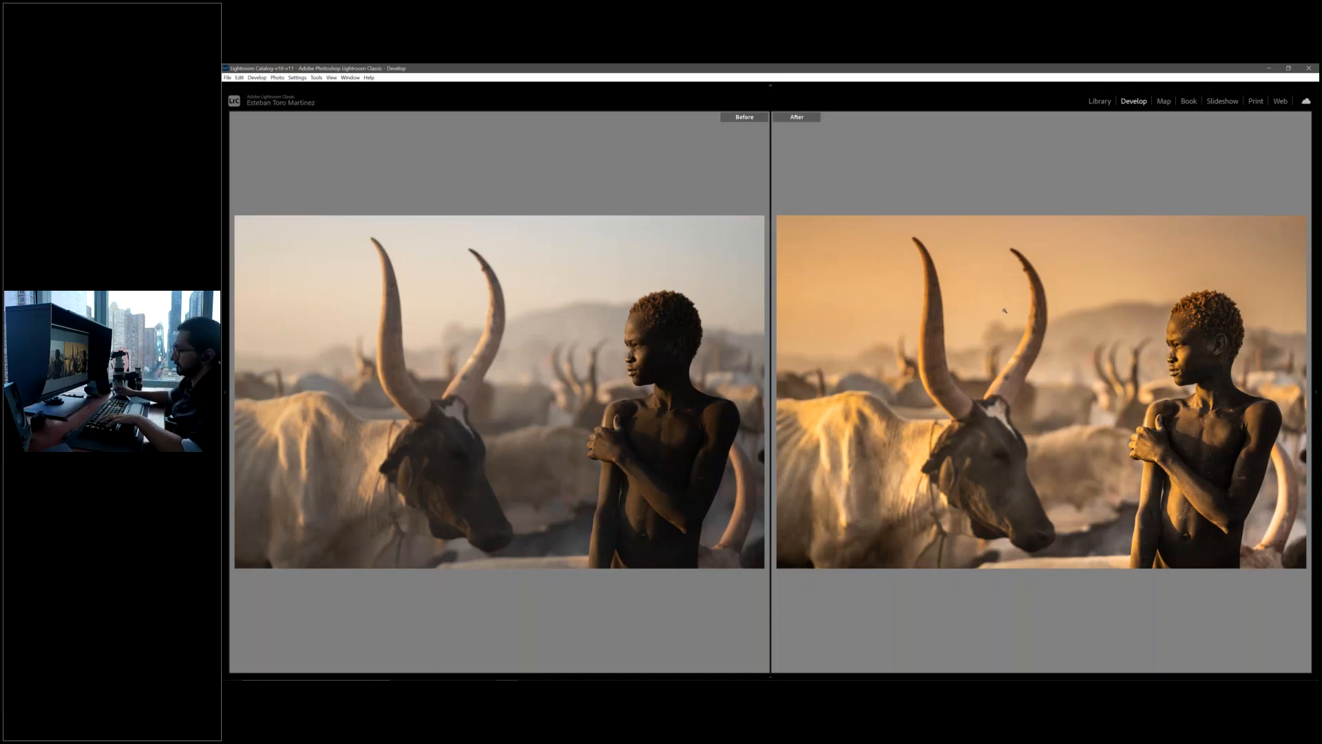
Return to the Library's thumbnail grid of the portrait collection, and clear the photo selection.
click(1098, 101)
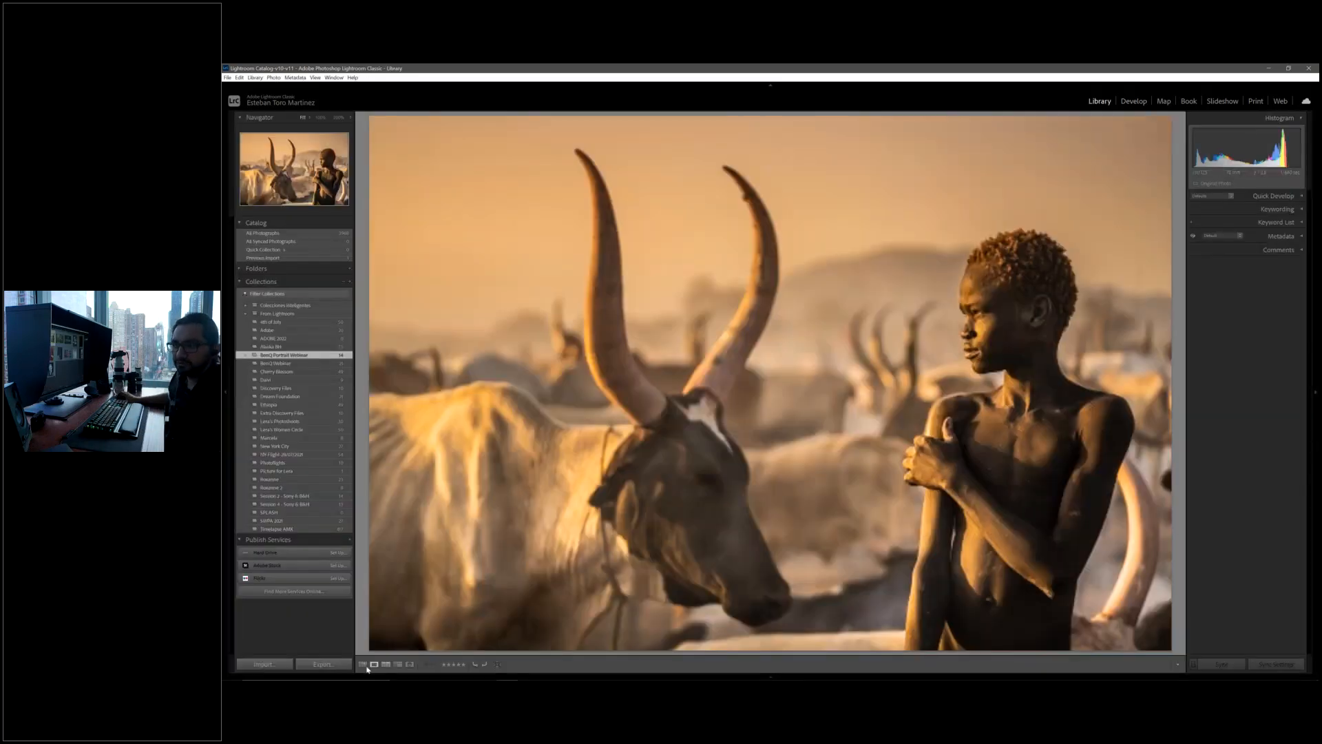
click(364, 664)
click(839, 460)
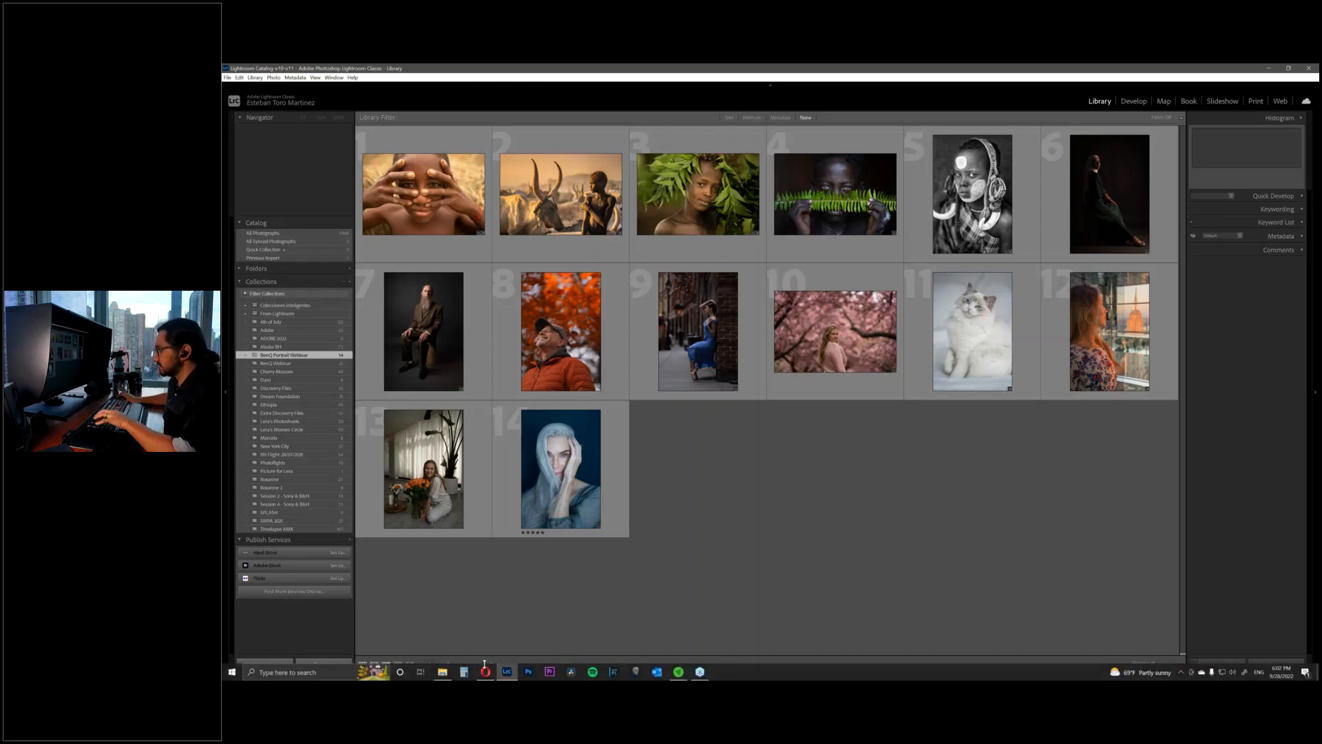
Switch to the Opera browser, open the photographer's website in a new tab, and maximize the window.
mouse_move(485, 673)
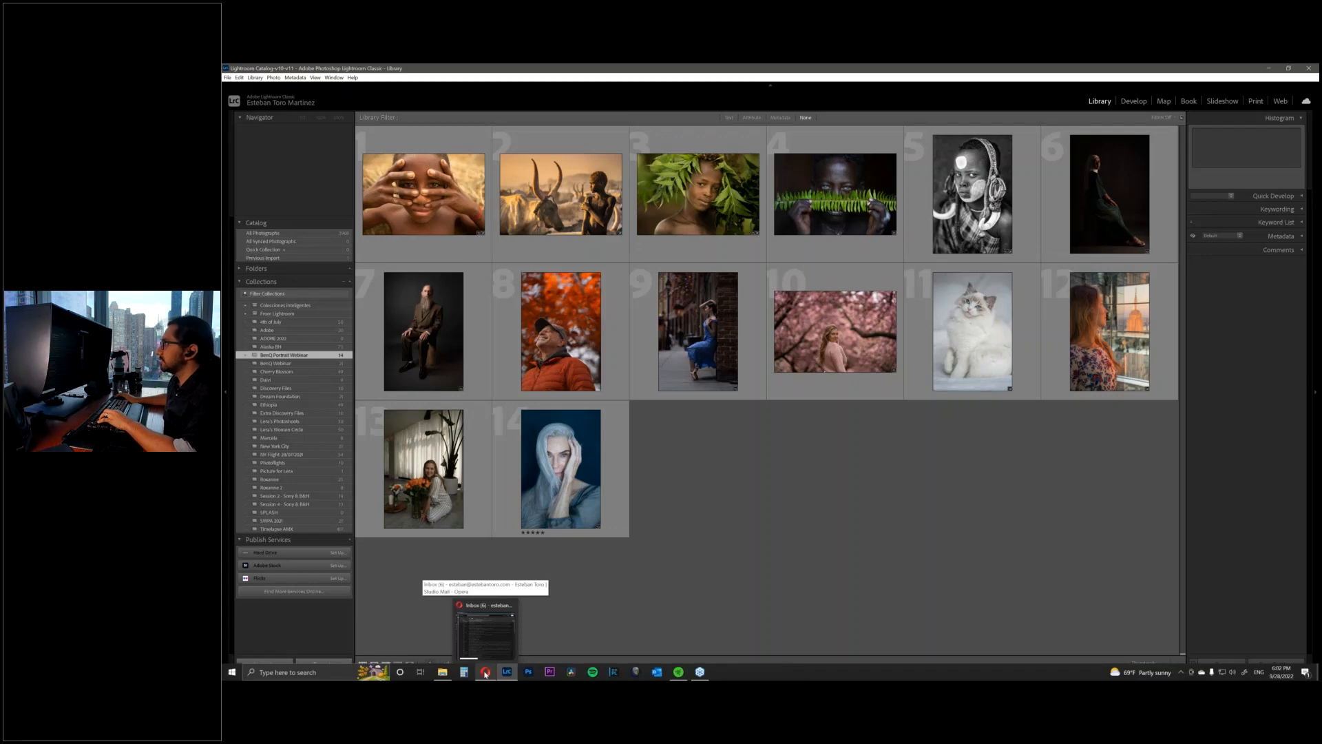
click(486, 630)
click(535, 73)
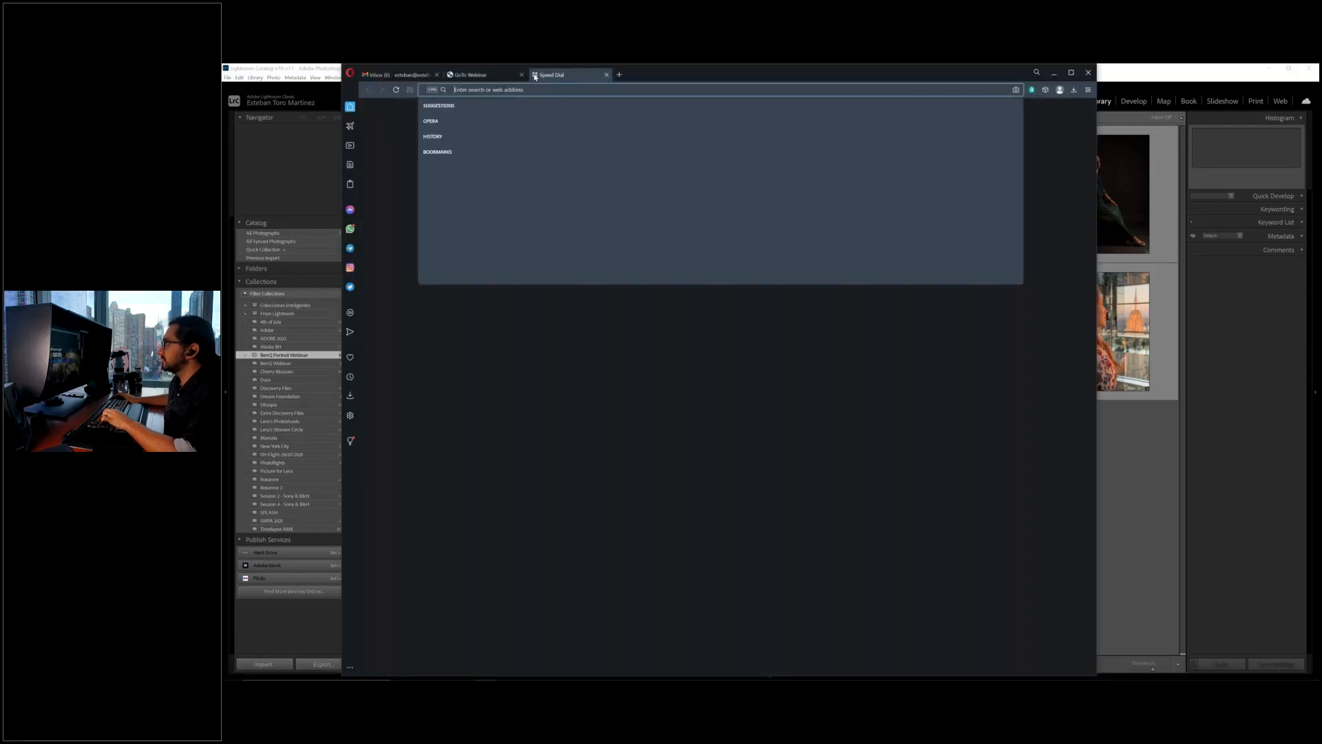
text(estebantoro.com)
key(Return)
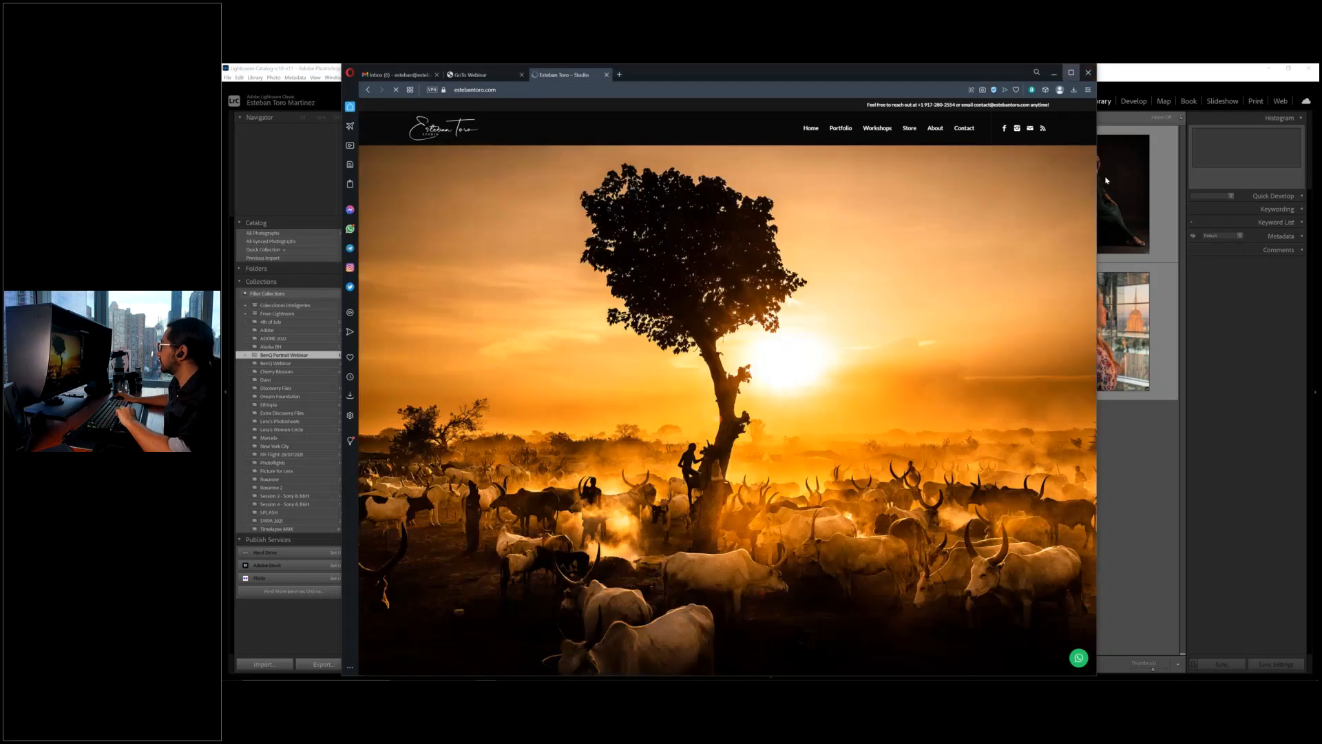
click(1071, 72)
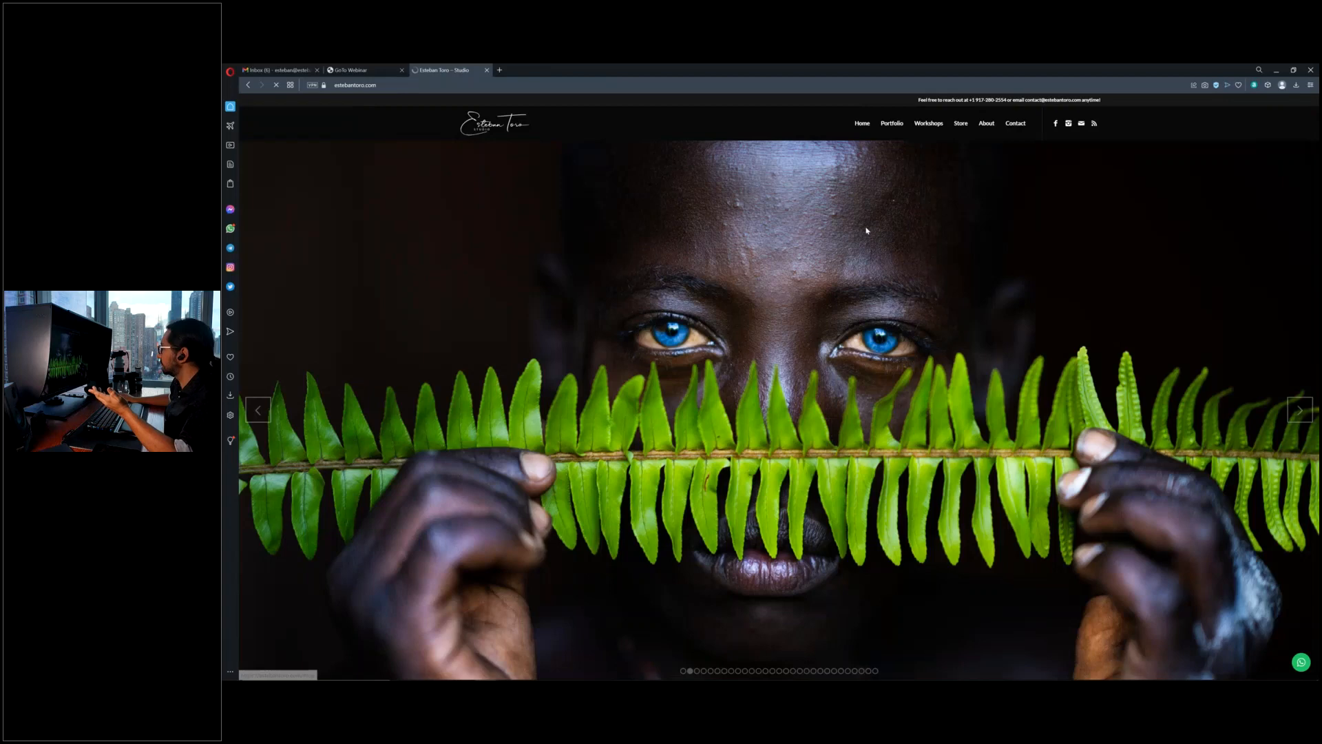
mouse_move(892, 124)
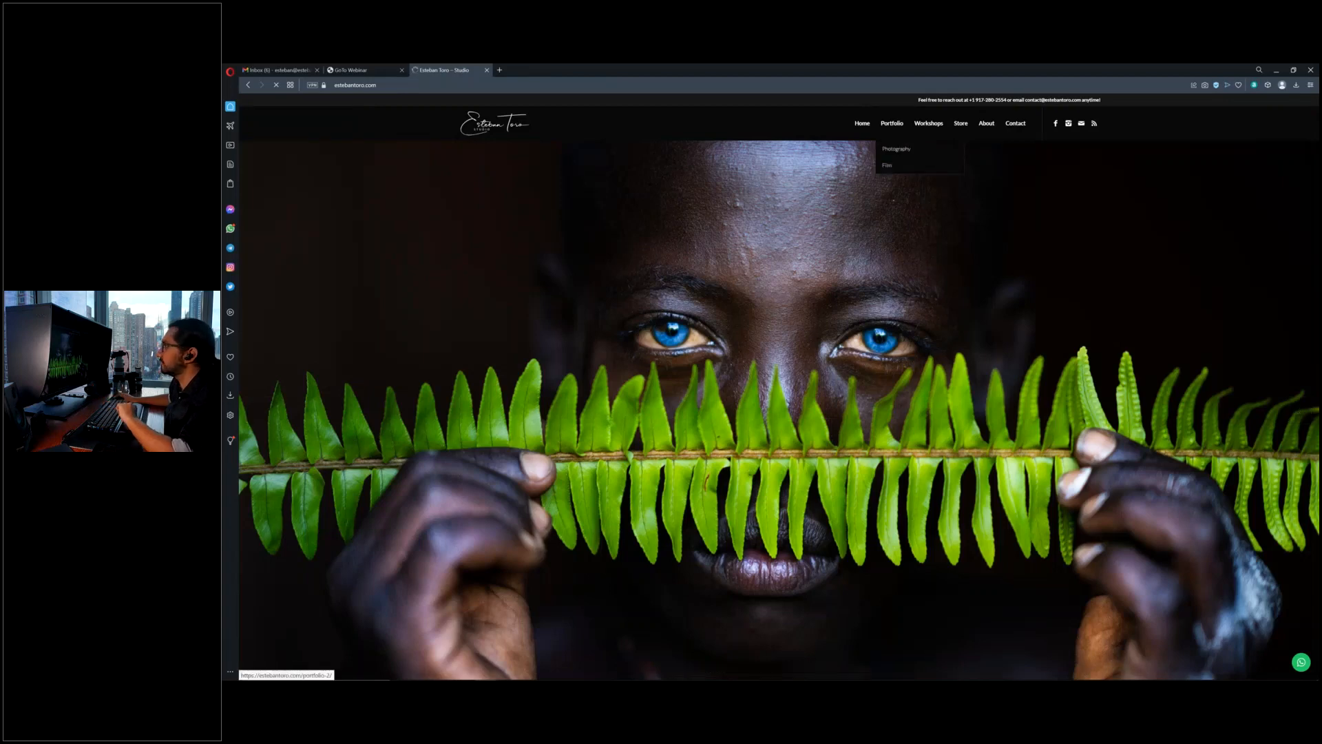
Open the photographer's Instagram profile in another new browser tab.
click(500, 69)
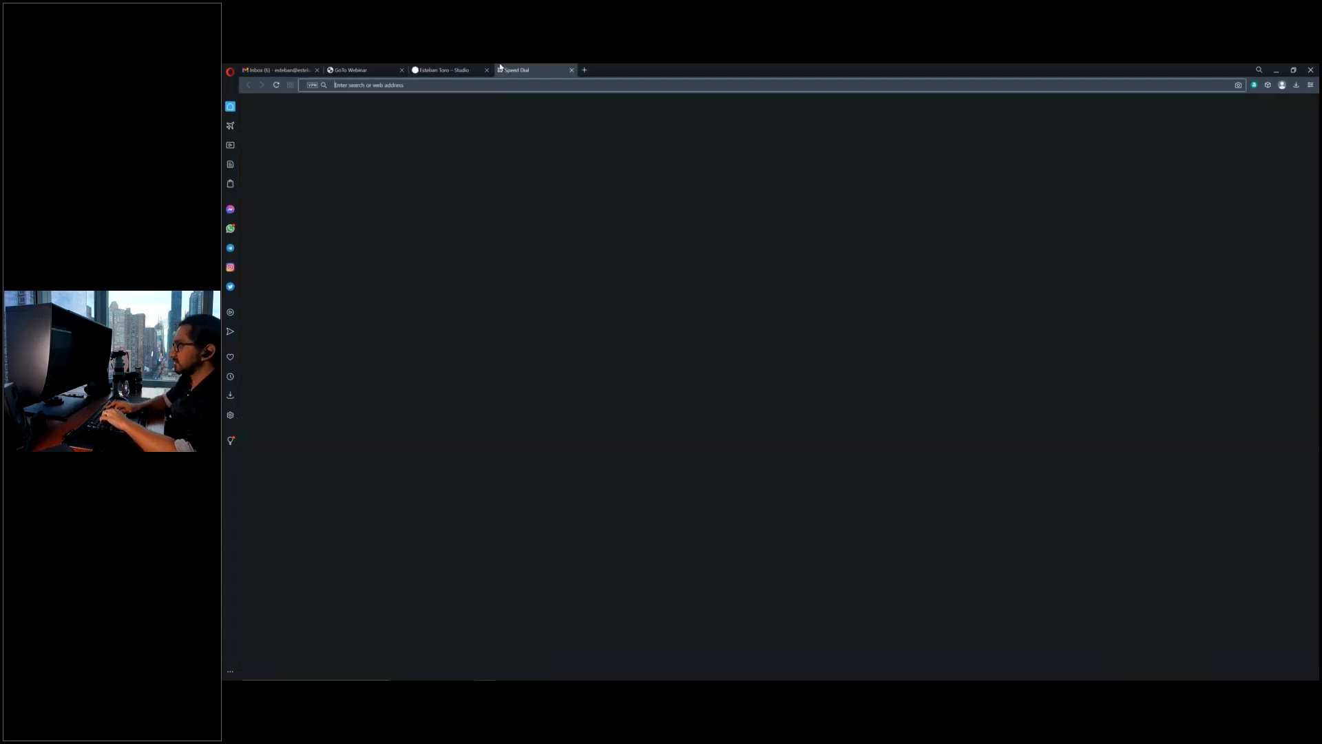
text(isn)
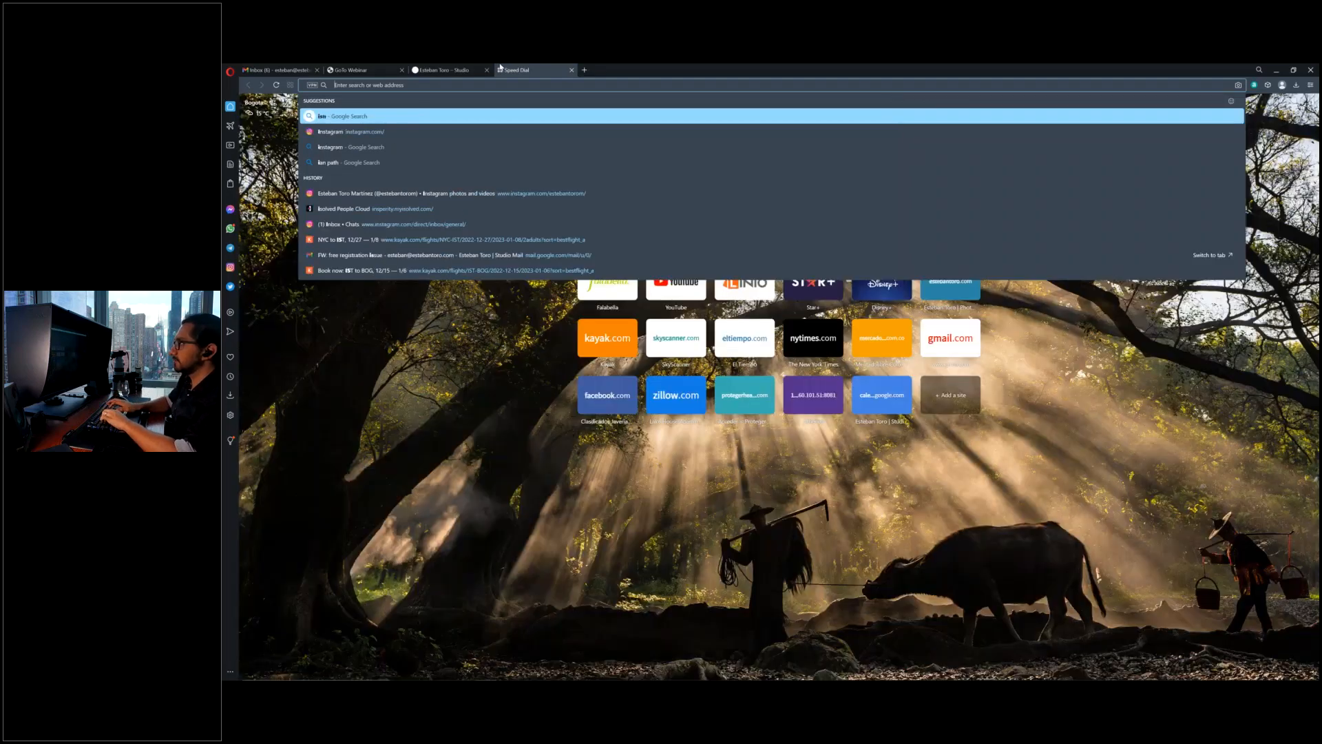
text(instagr)
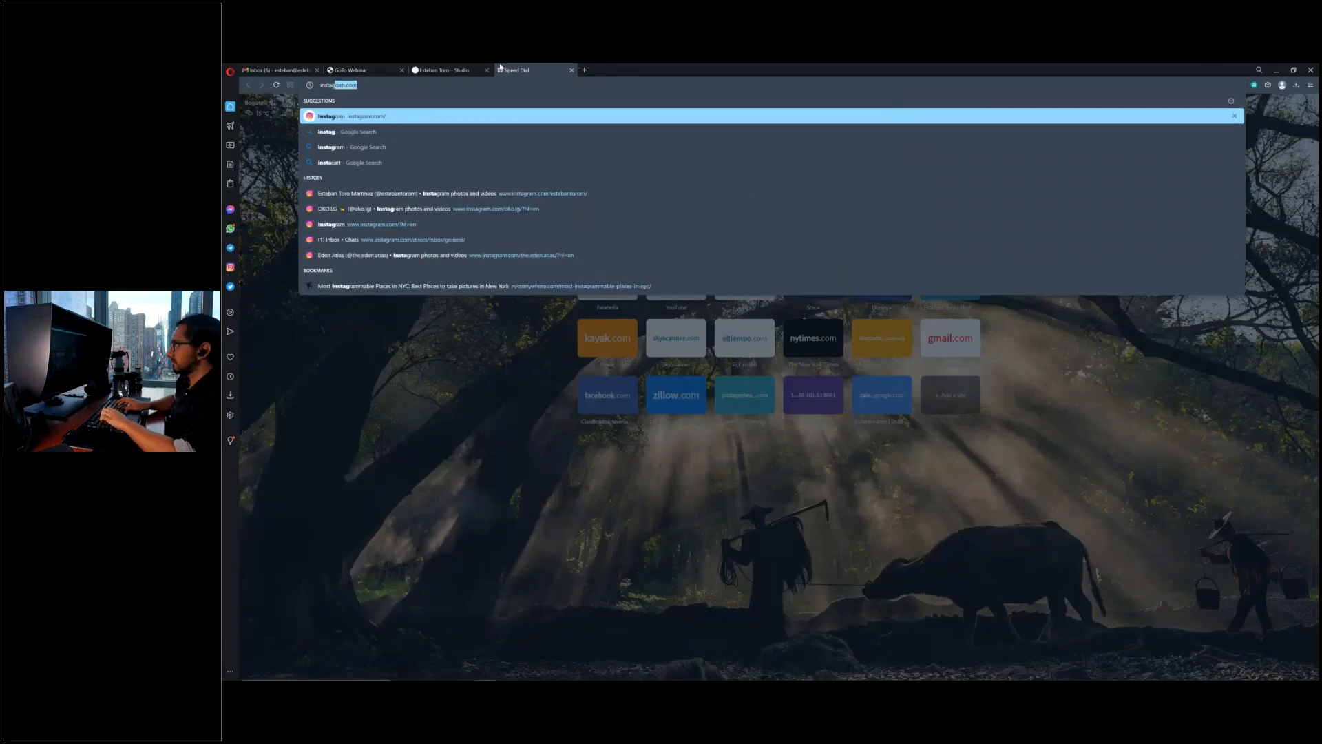
text(am.com/estebantorom/)
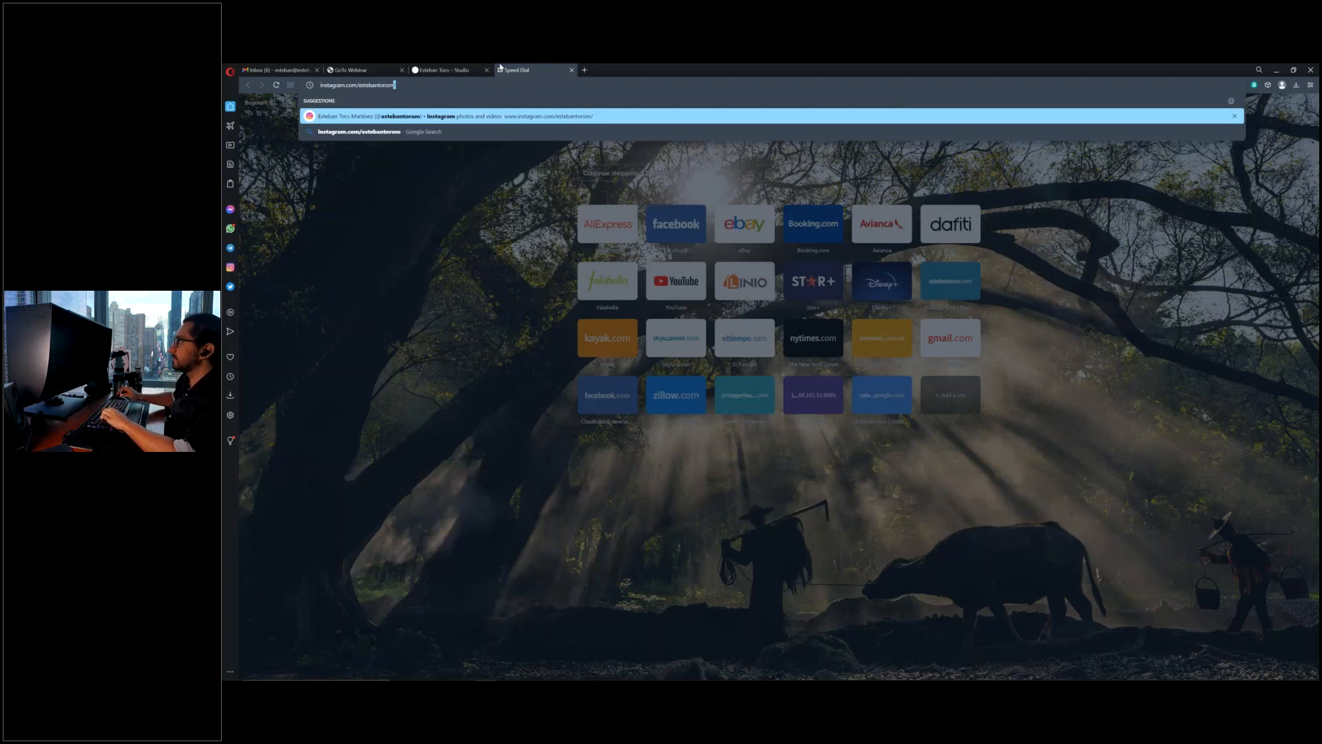
key(Return)
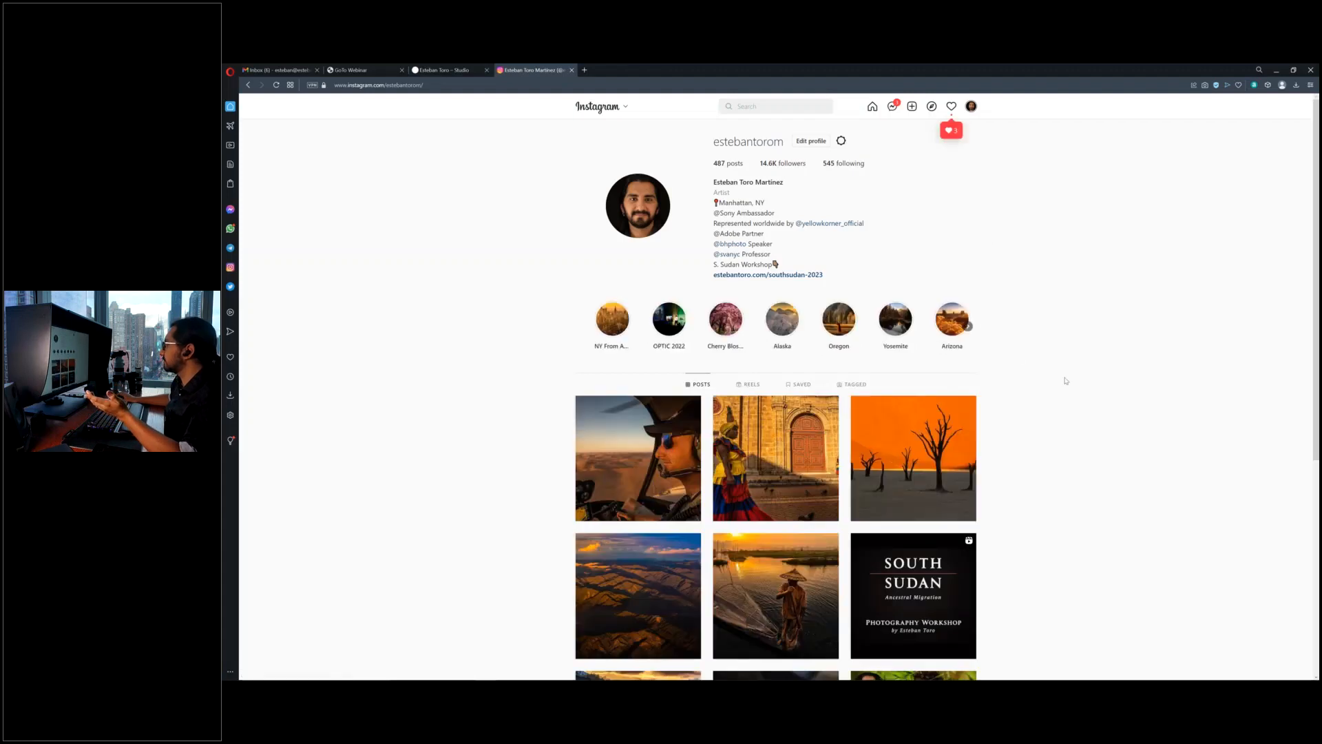
Look through the posts on the Instagram profile, viewing and closing the reel about the BenQ monitor.
scroll(1066, 381, down, 2)
scroll(1066, 380, down, 3)
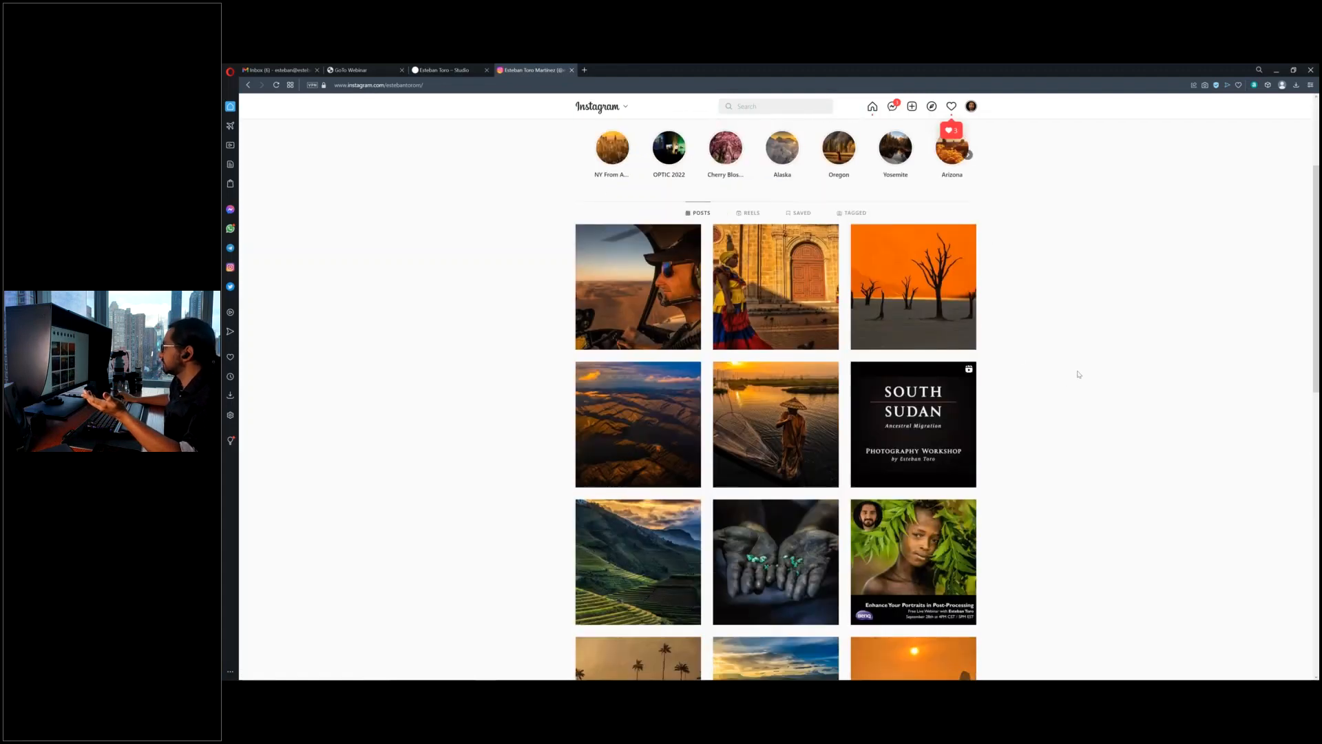
scroll(1078, 373, down, 2)
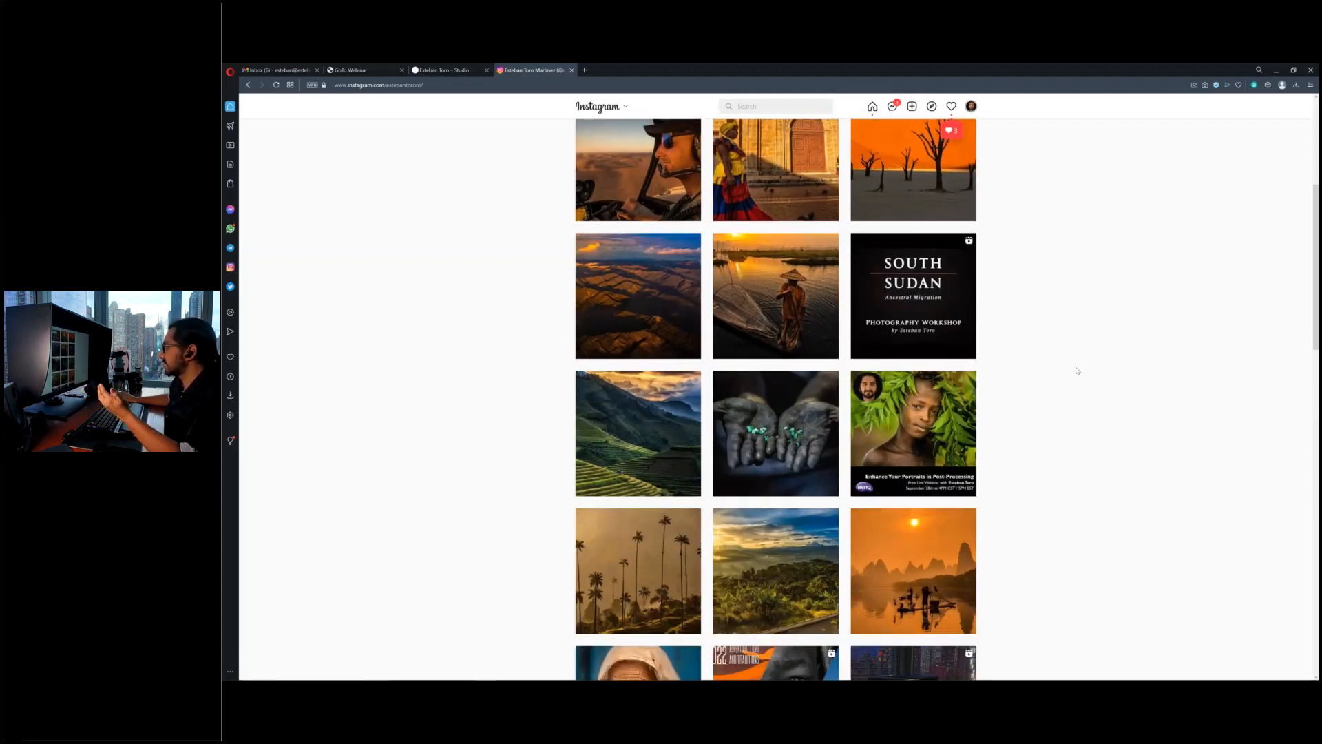
scroll(1077, 369, down, 6)
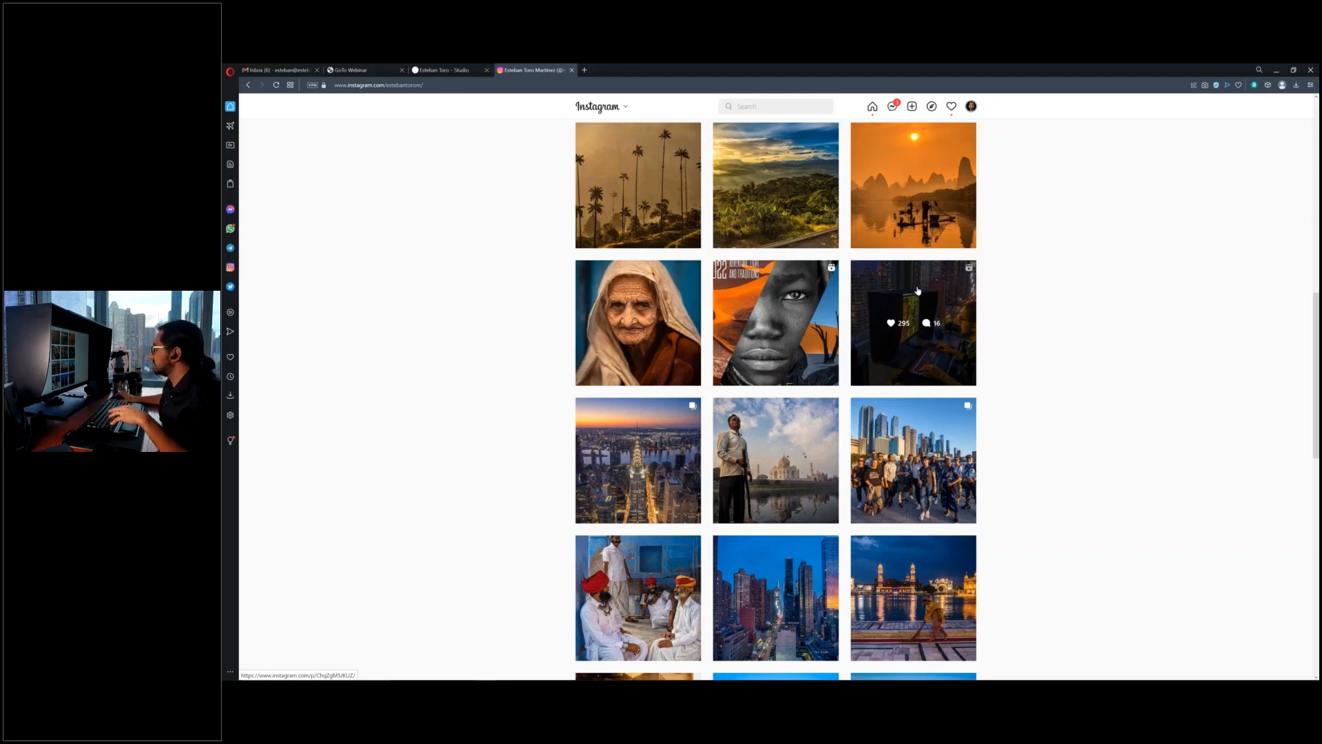
click(918, 290)
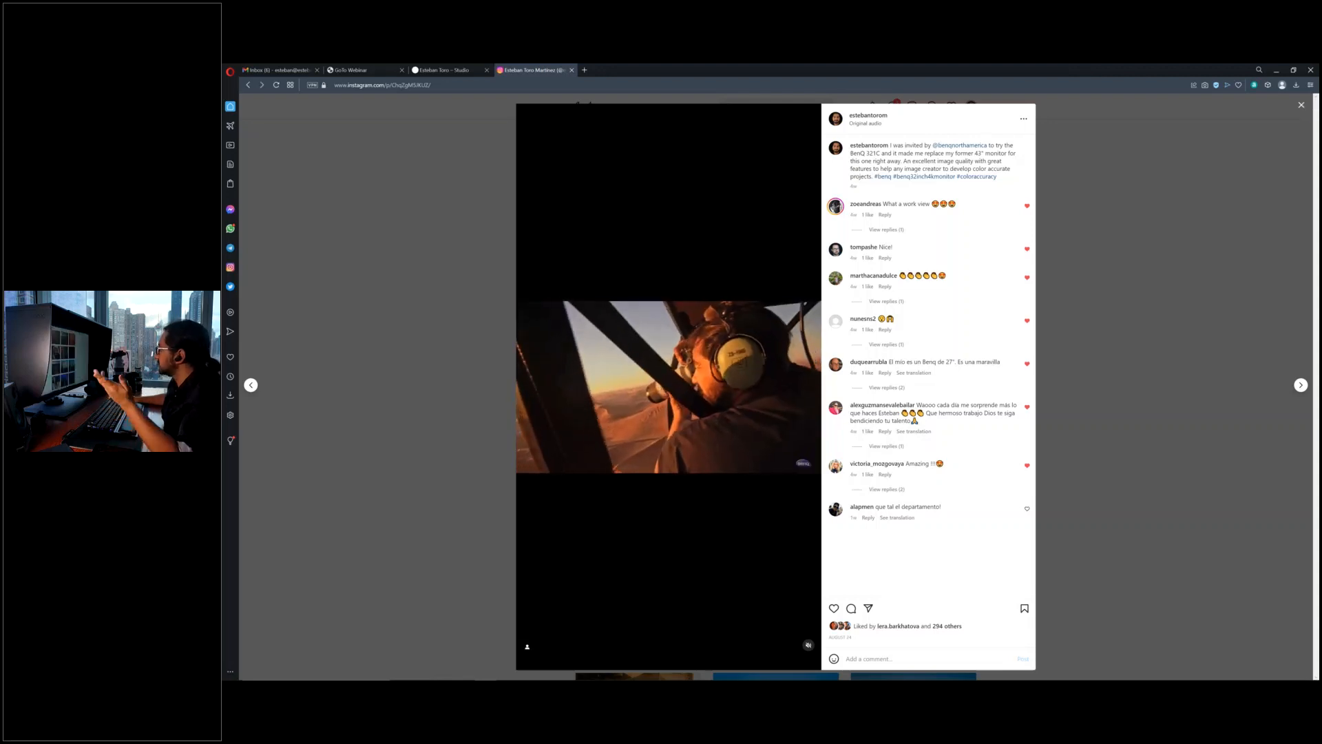
click(1302, 105)
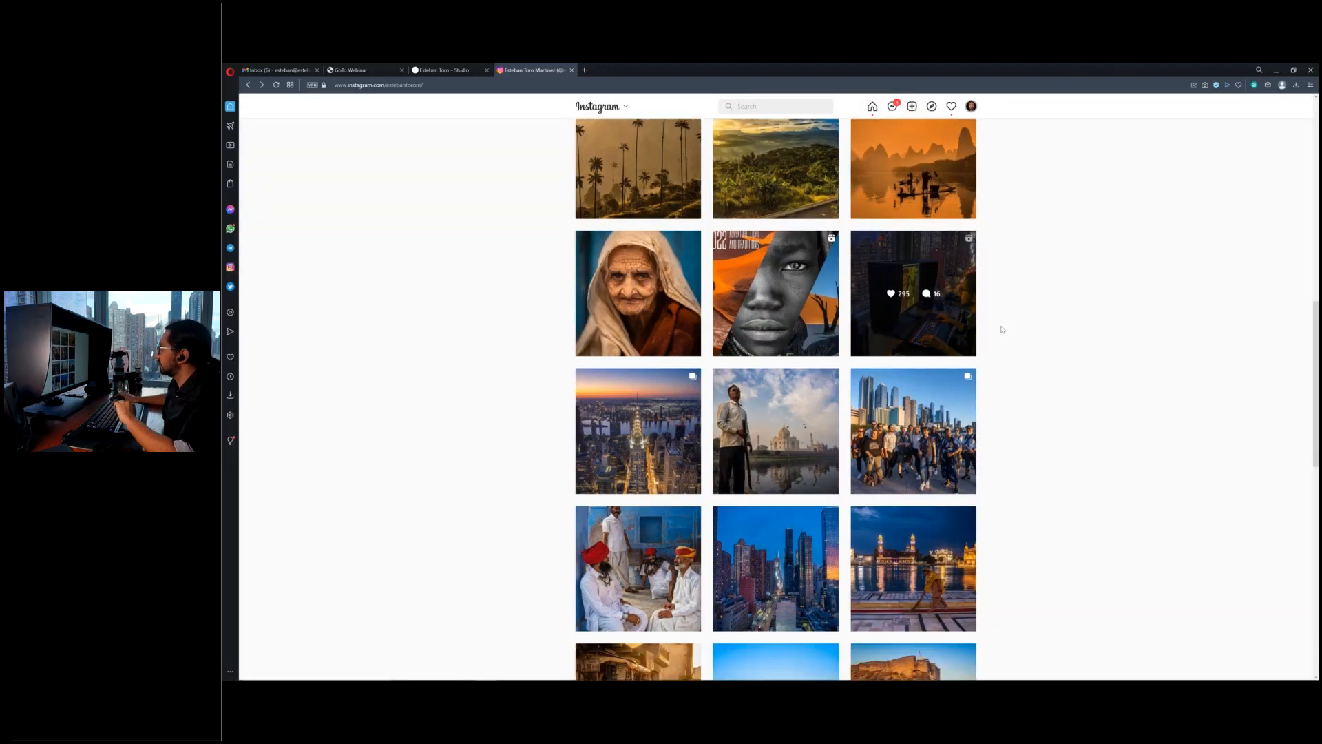
scroll(1002, 329, down, 1)
scroll(992, 327, up, 2)
scroll(979, 325, up, 3)
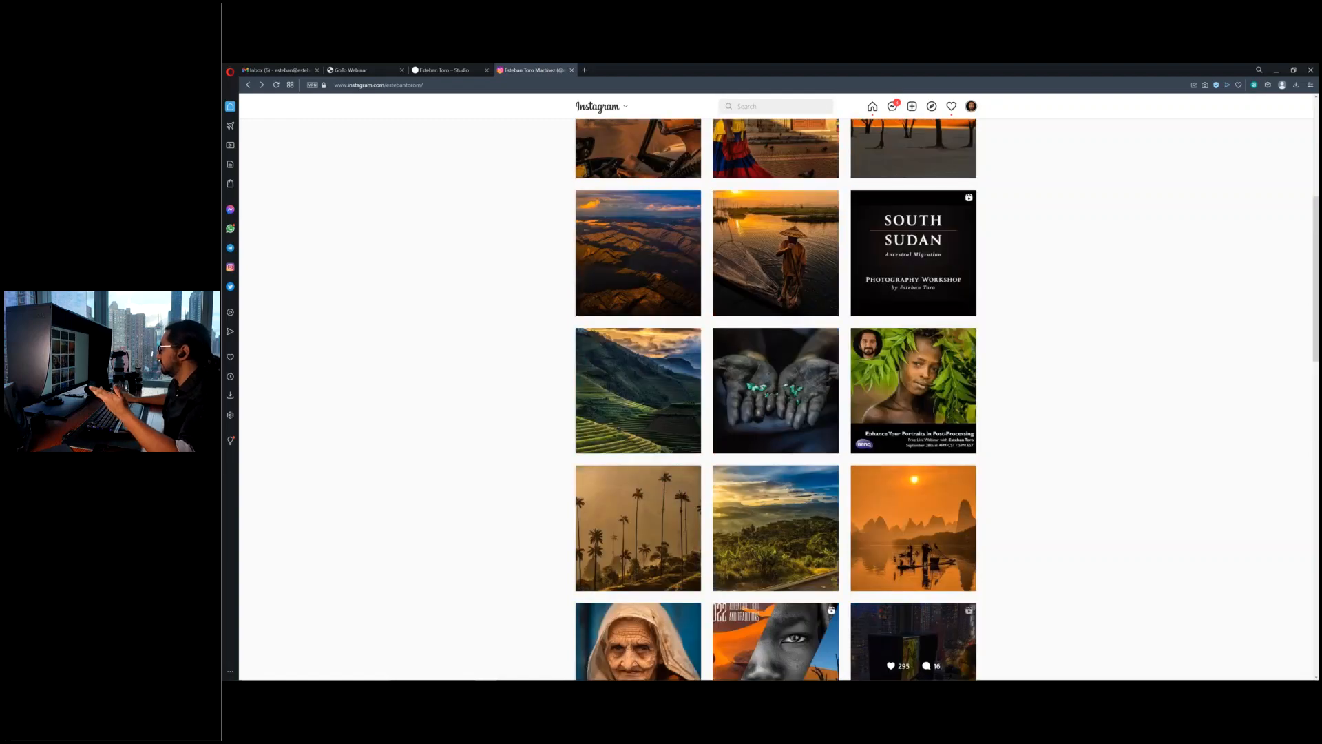
scroll(1198, 154, down, 3)
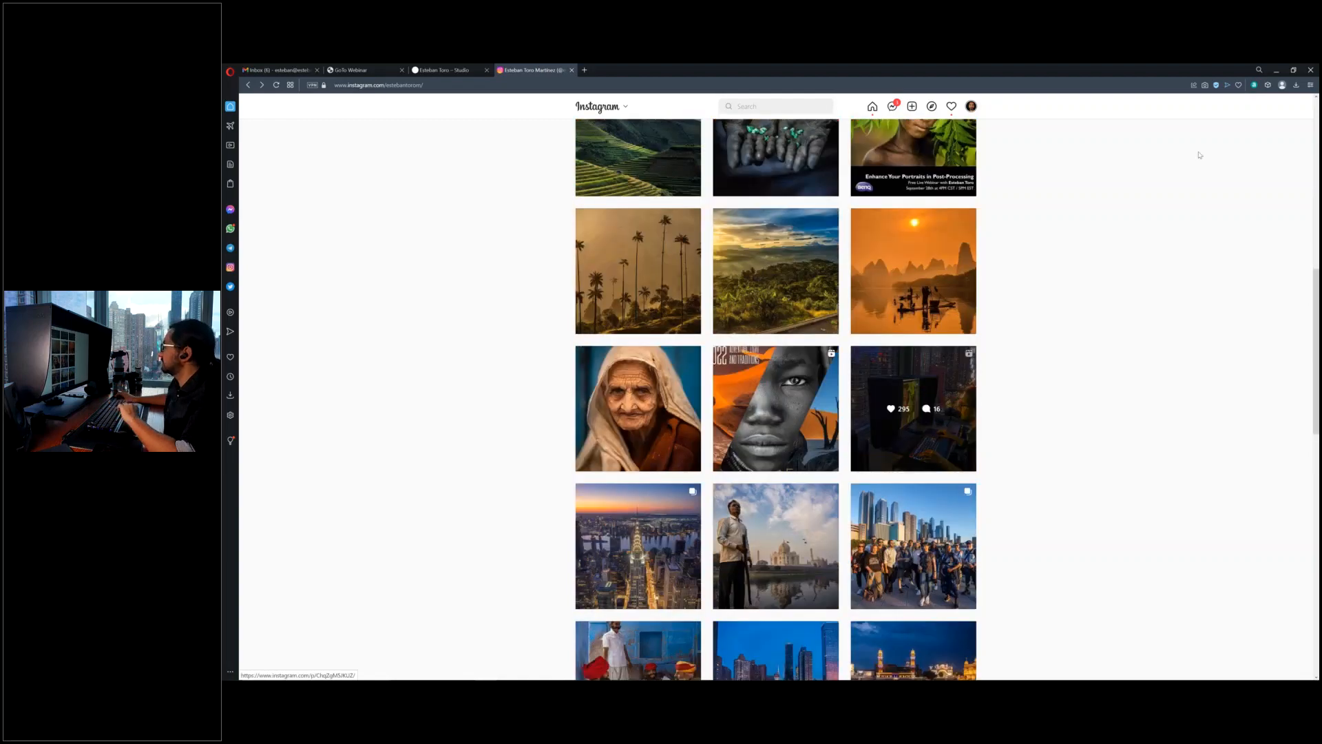
Bring the photographer's website tab to the front, switch back to Lightroom Classic, and hide the Library's side panels.
click(463, 67)
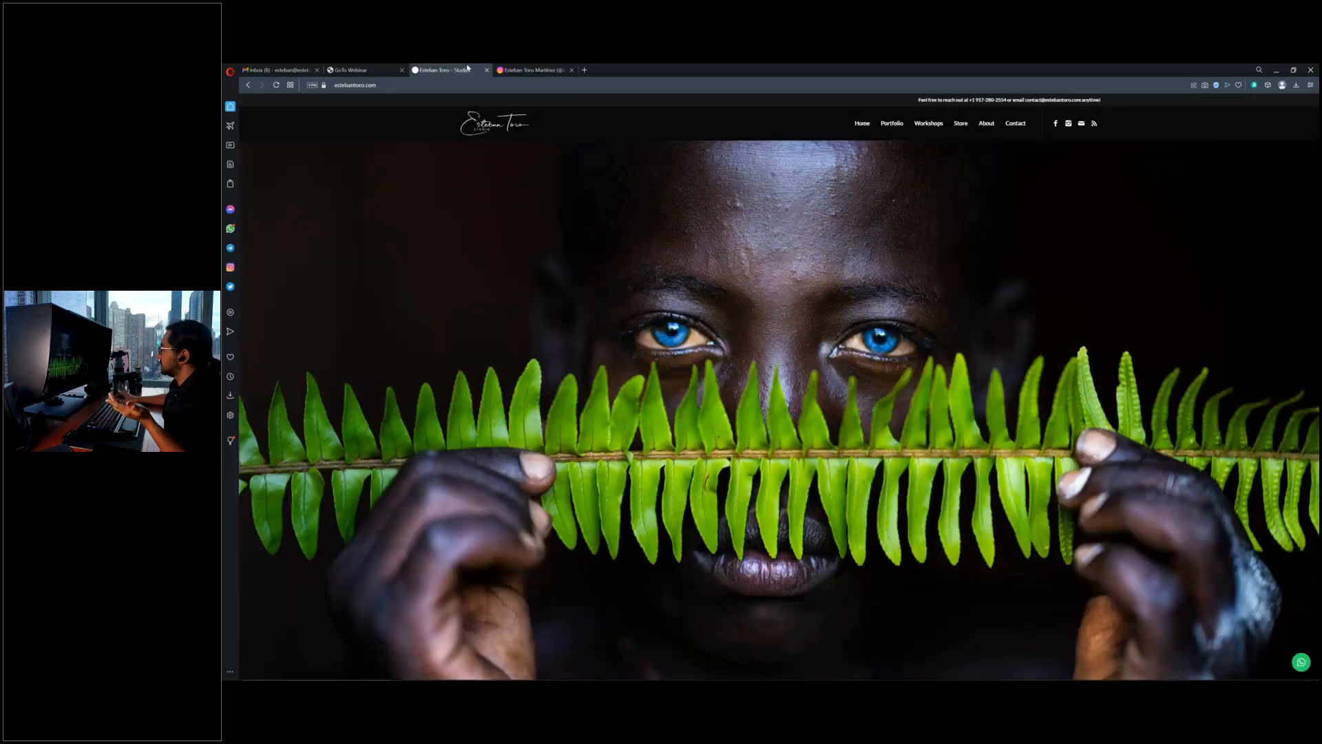
click(1282, 70)
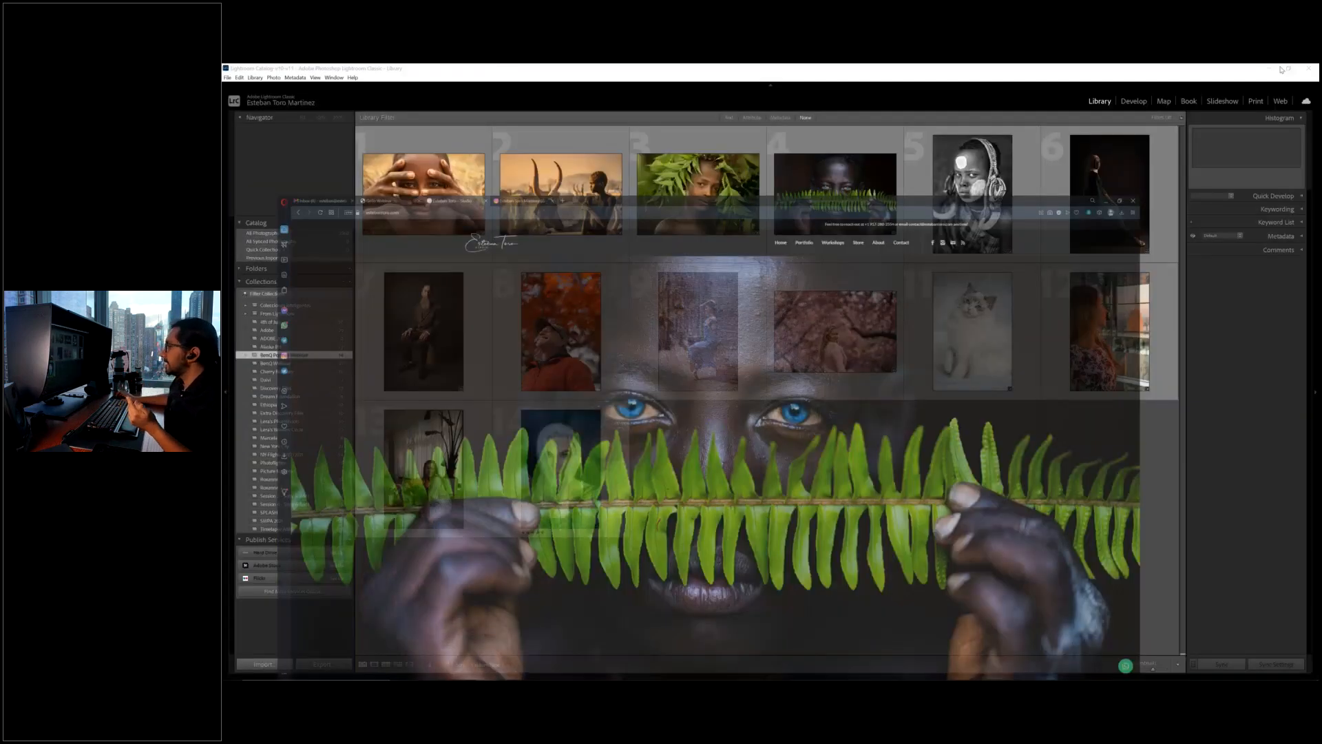
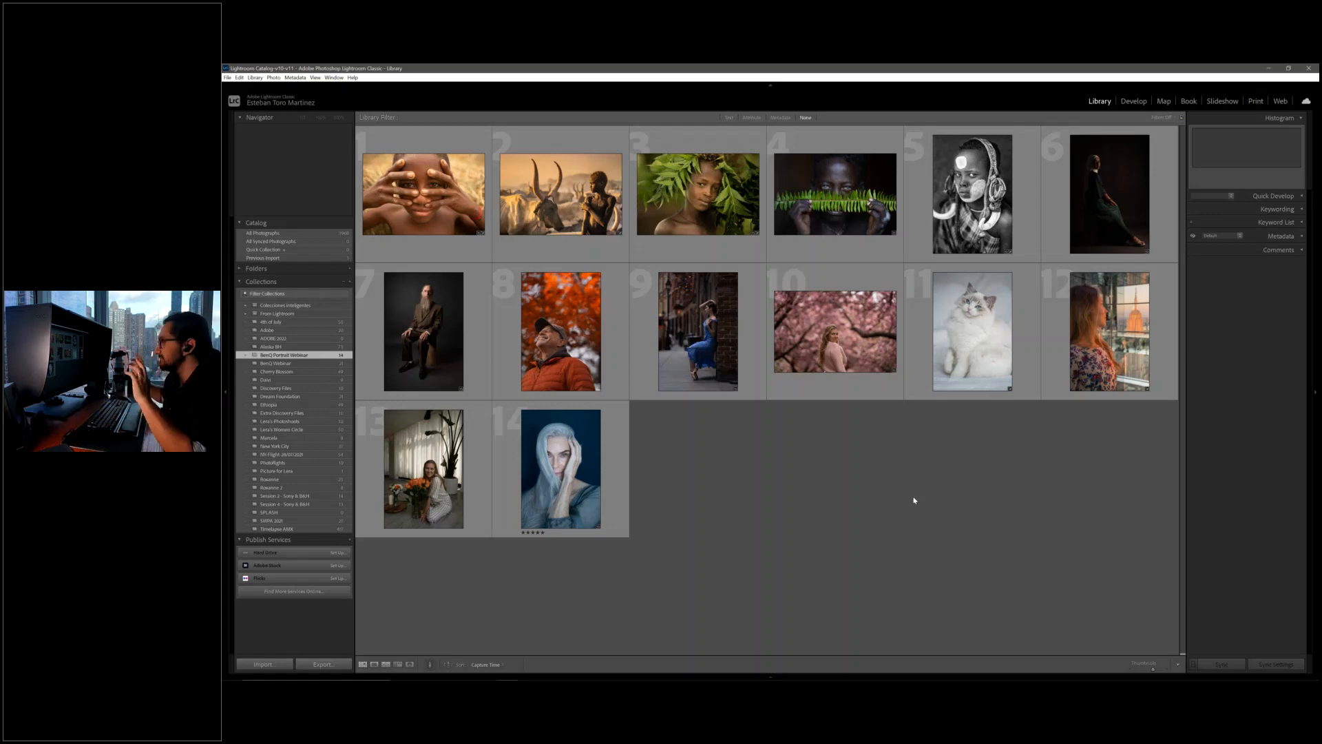
key(Tab)
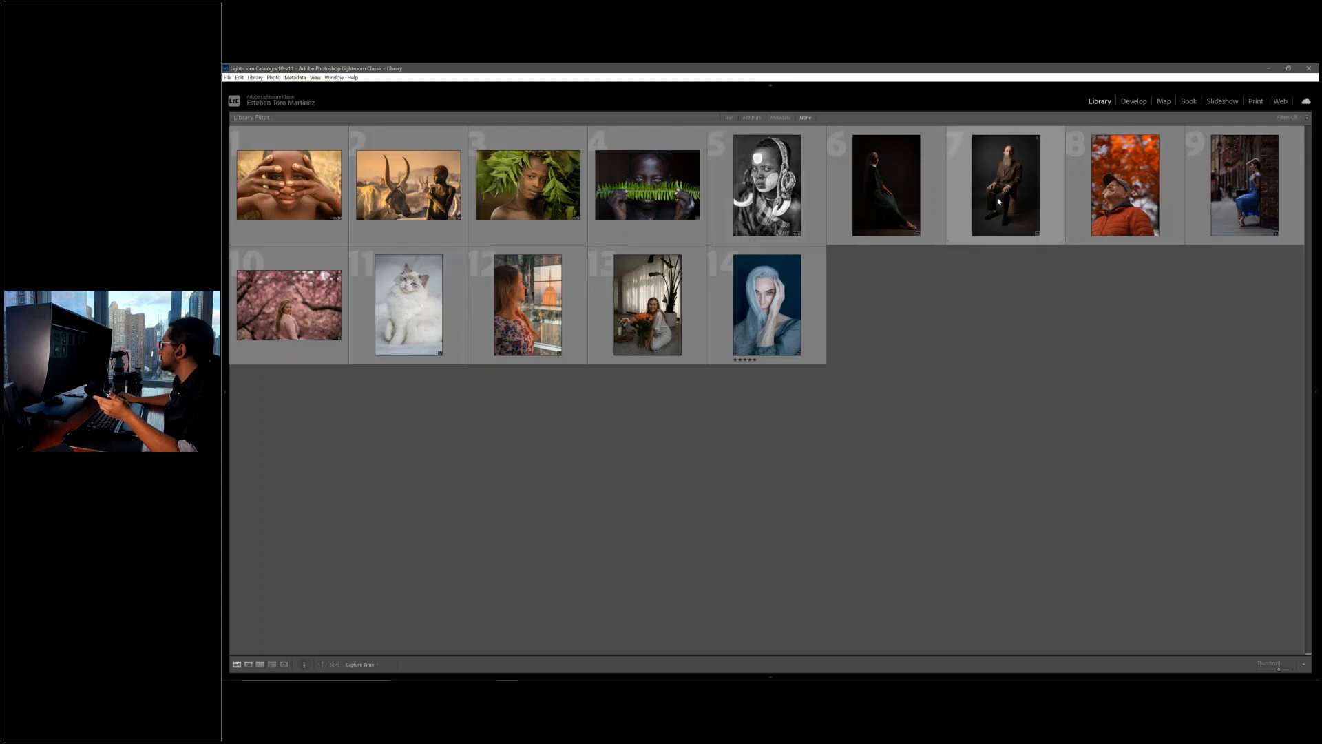
Select photos 2, 4, 5, 7, 11 and 14 in the grid, and clear the selection.
click(799, 199)
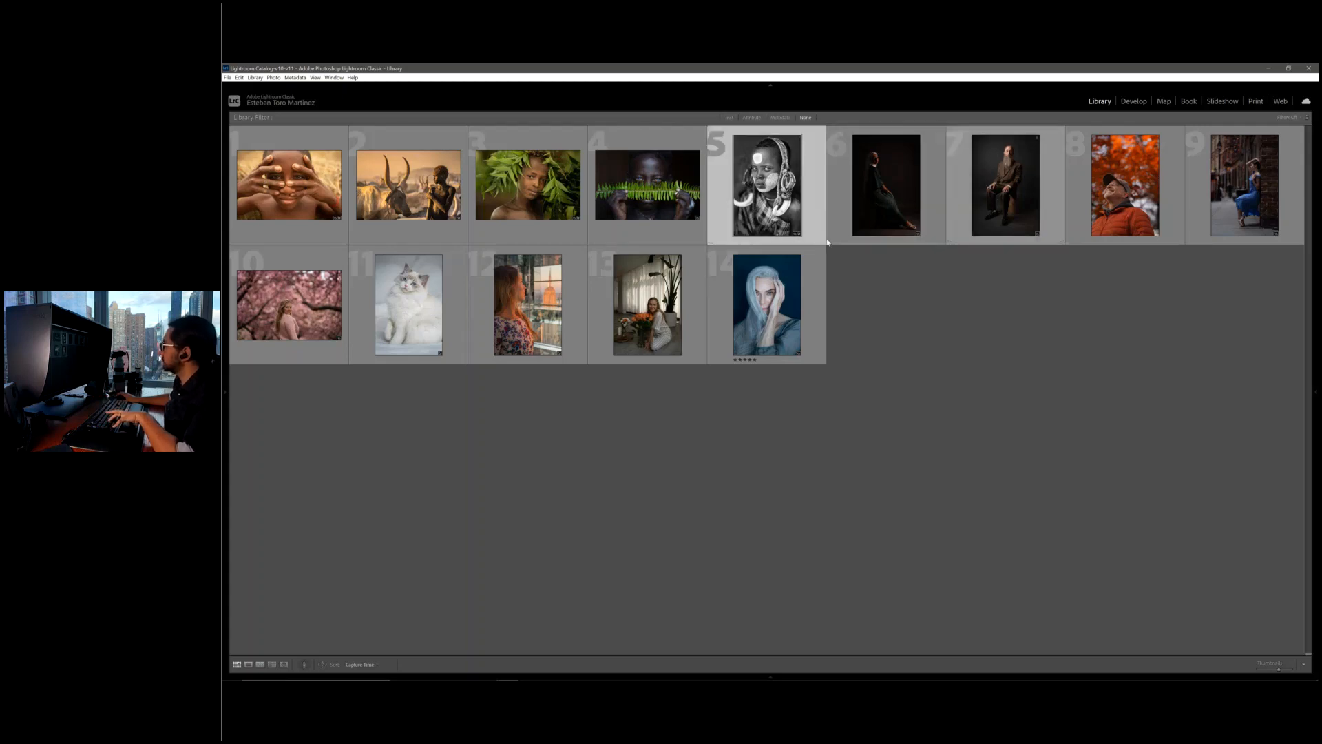
ctrl+click(1005, 184)
ctrl+click(408, 305)
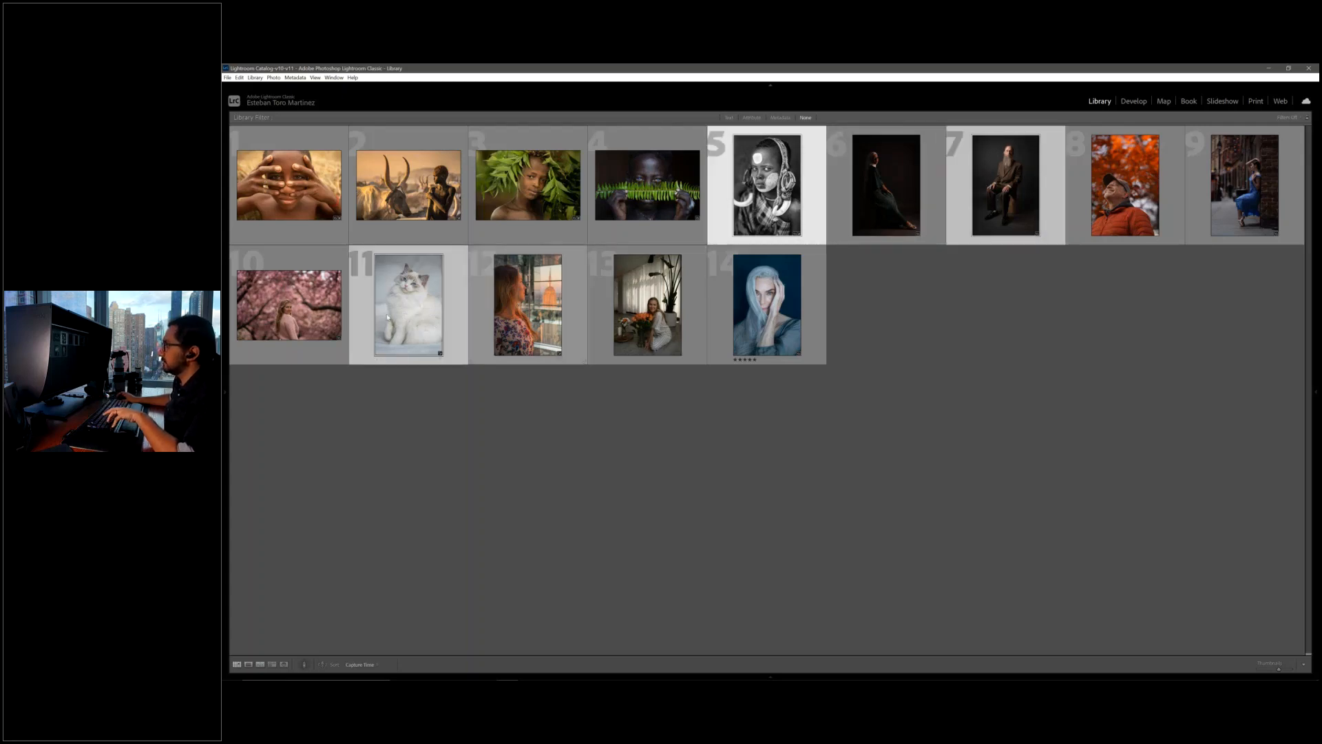
ctrl+click(716, 359)
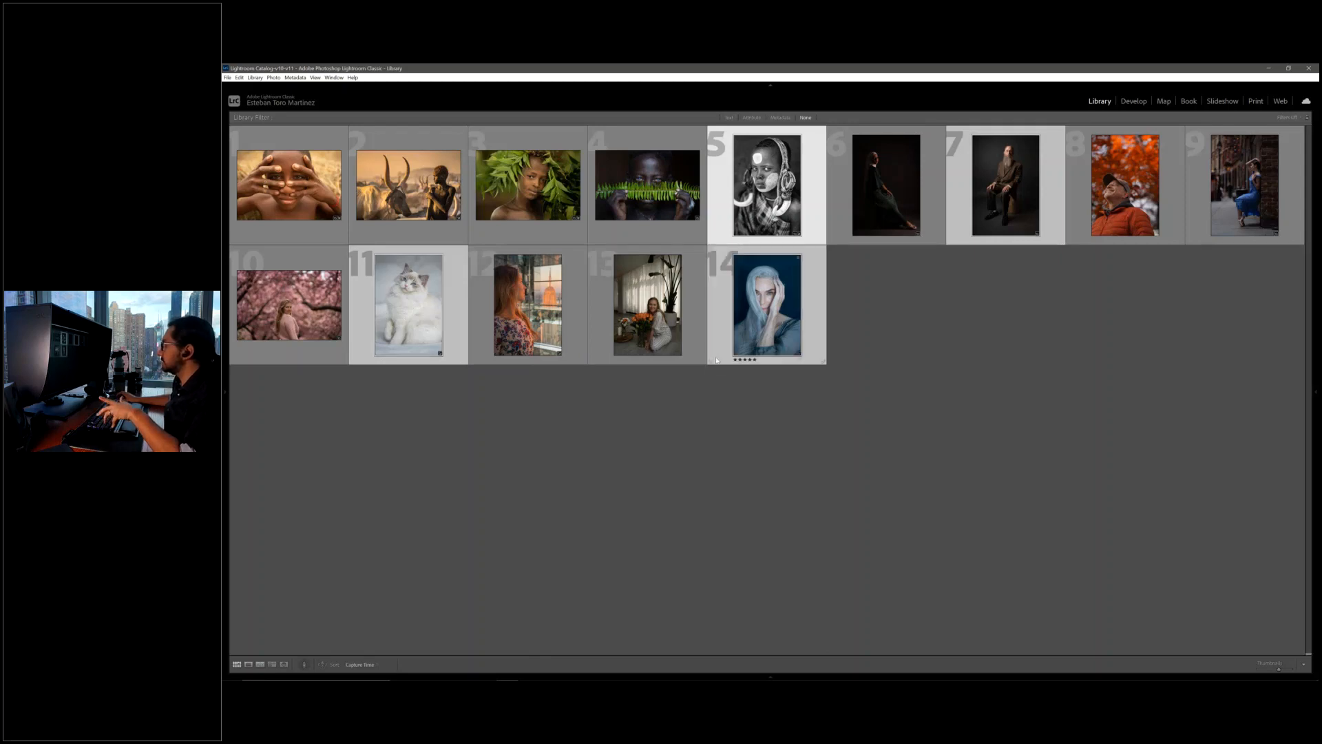
ctrl+click(637, 206)
ctrl+click(395, 205)
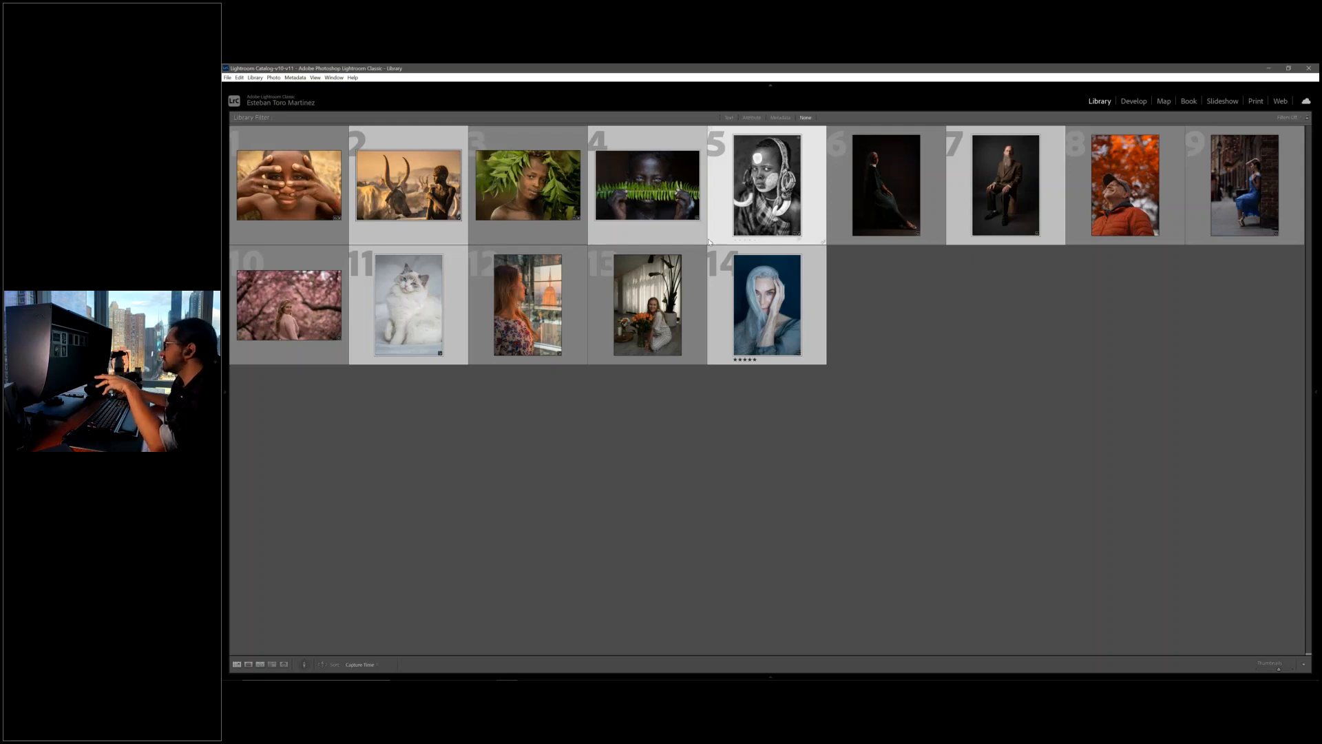
click(997, 322)
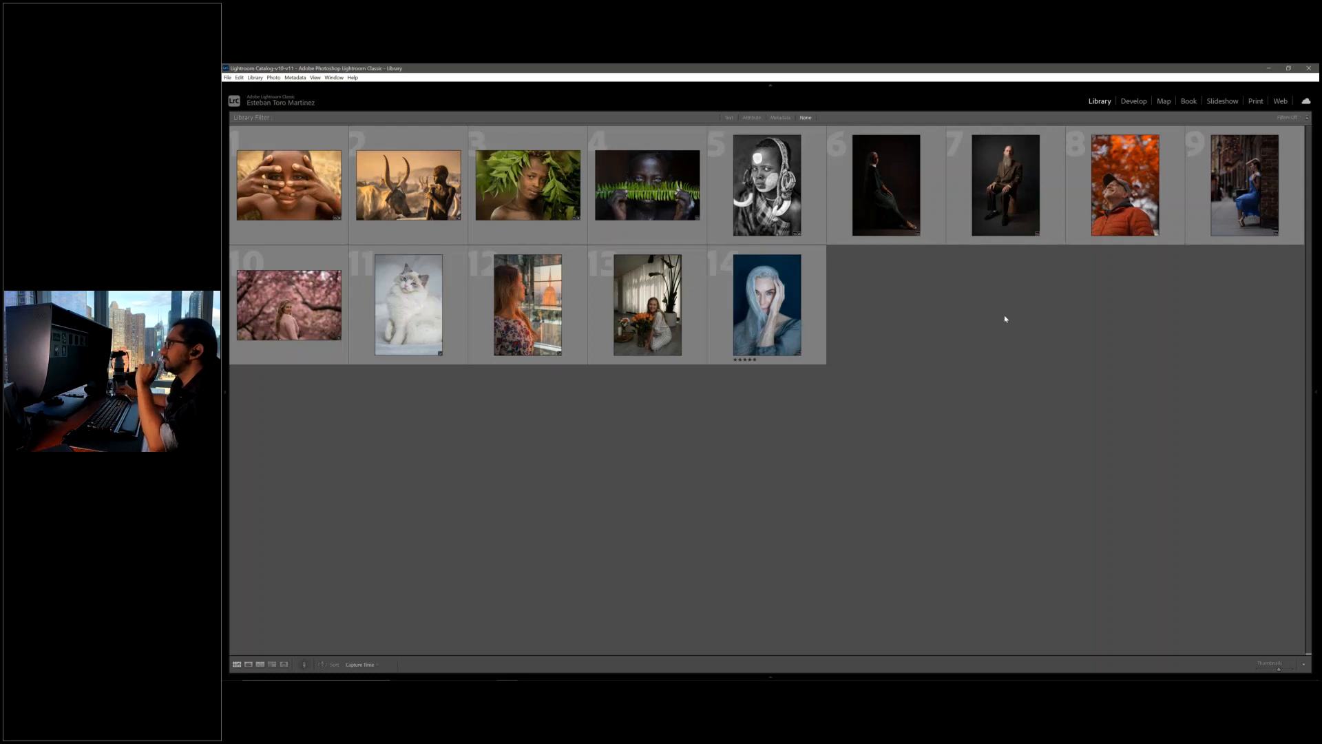